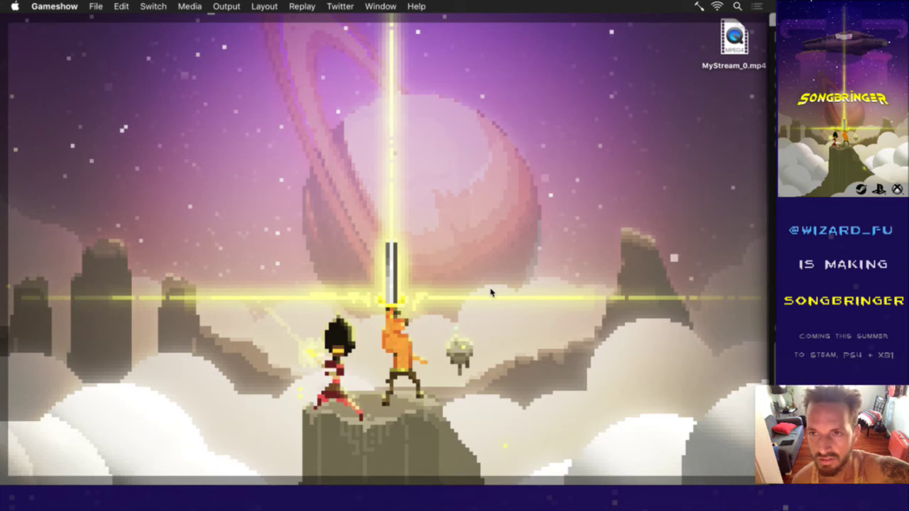
- Switch to the Songbringer project in FMOD Studio and narrow the Event Editor window from its left edge
key(super+Tab)
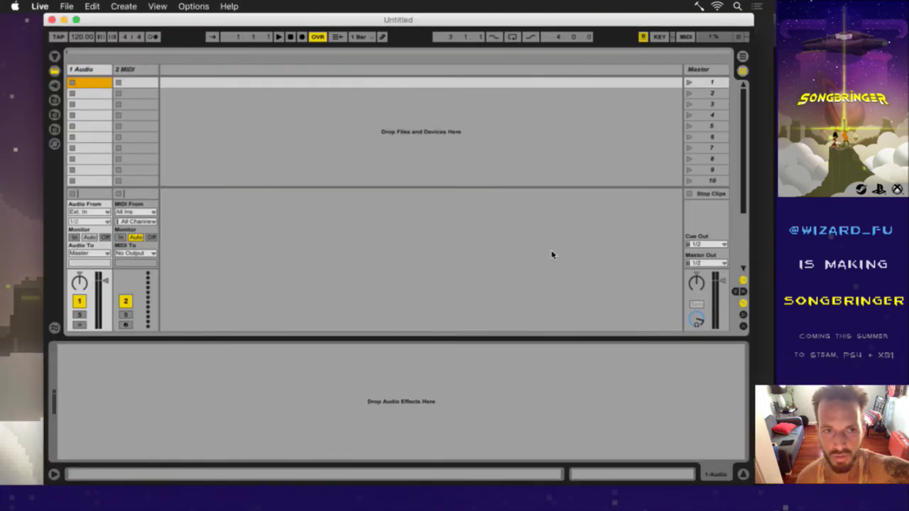
key(F4)
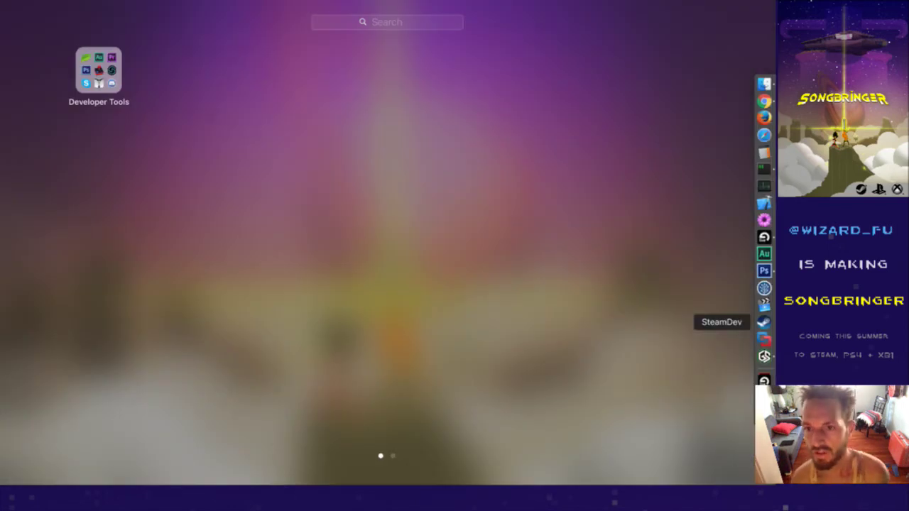
key(Escape)
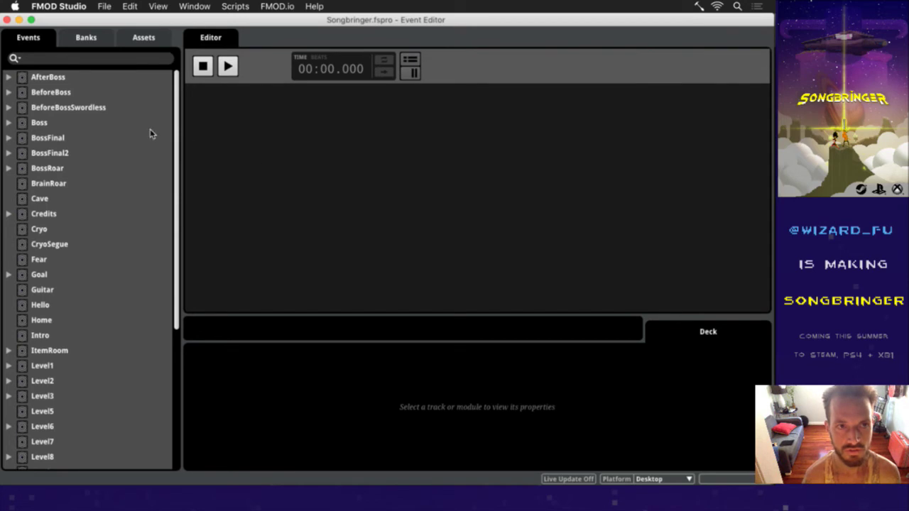
drag(4, 55, 72, 57)
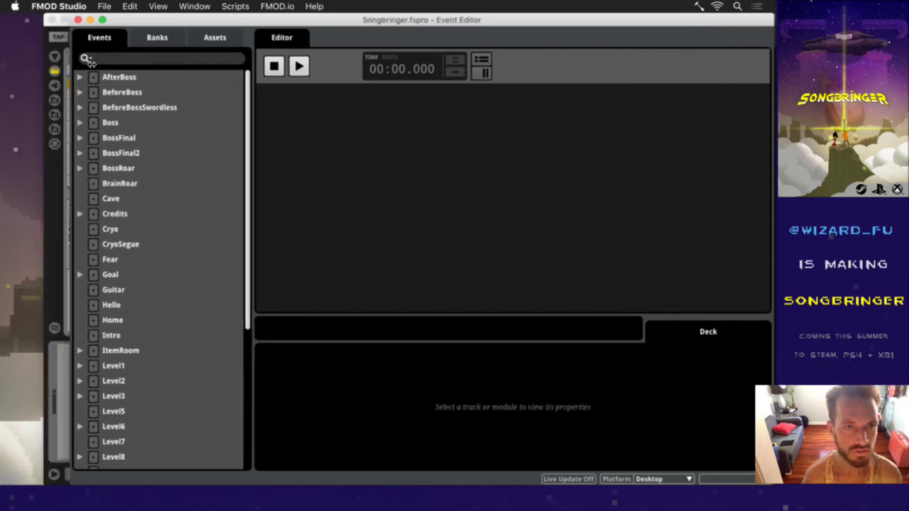
- Look through the Level5, Level7 and LevelT events
scroll(203, 256, down, 5)
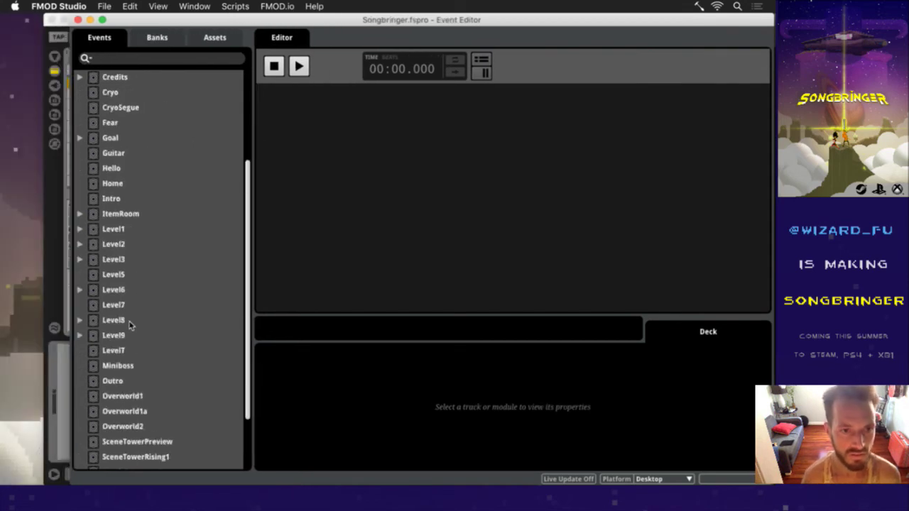
click(118, 275)
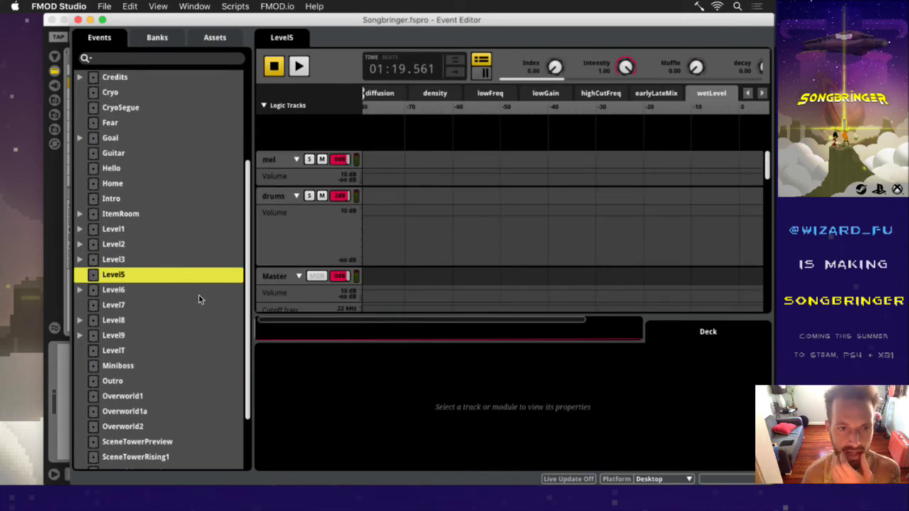
click(141, 305)
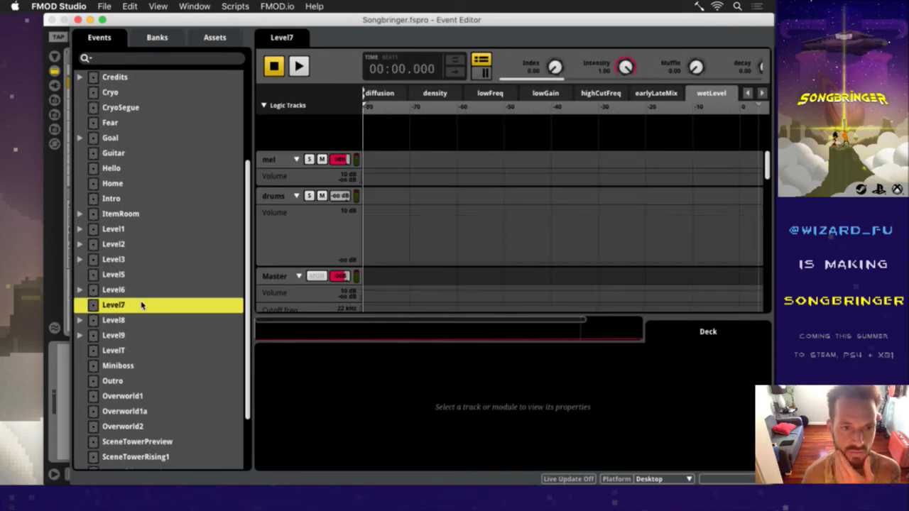
click(134, 351)
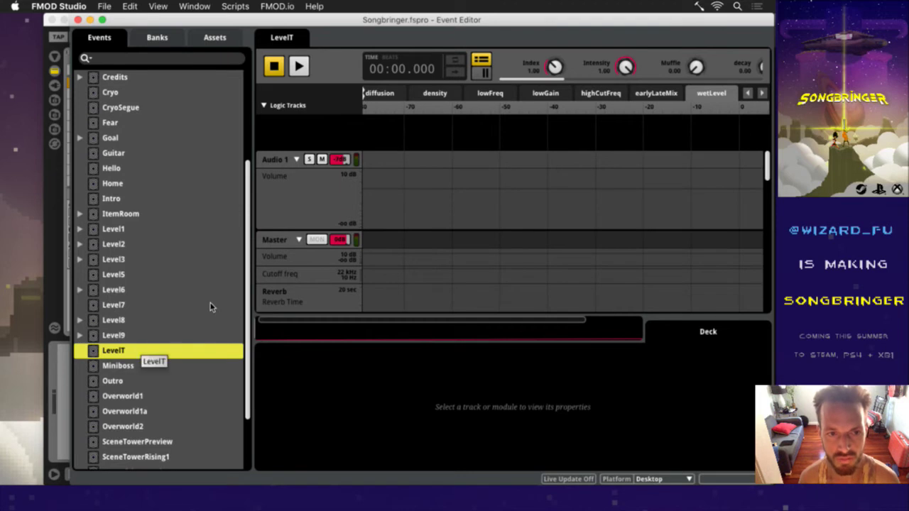
- Switch to Chrome and close the Twitter profile page to get to the Twitch dashboard
key(super+Tab)
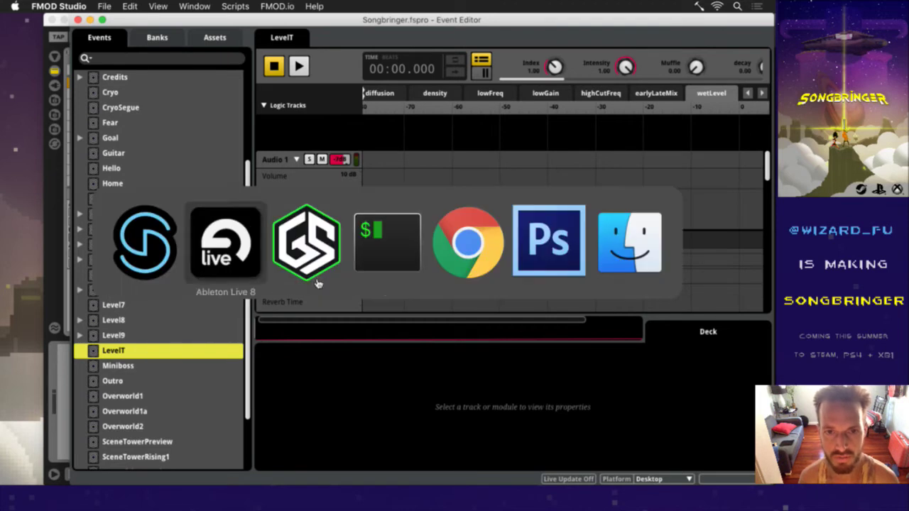
click(462, 242)
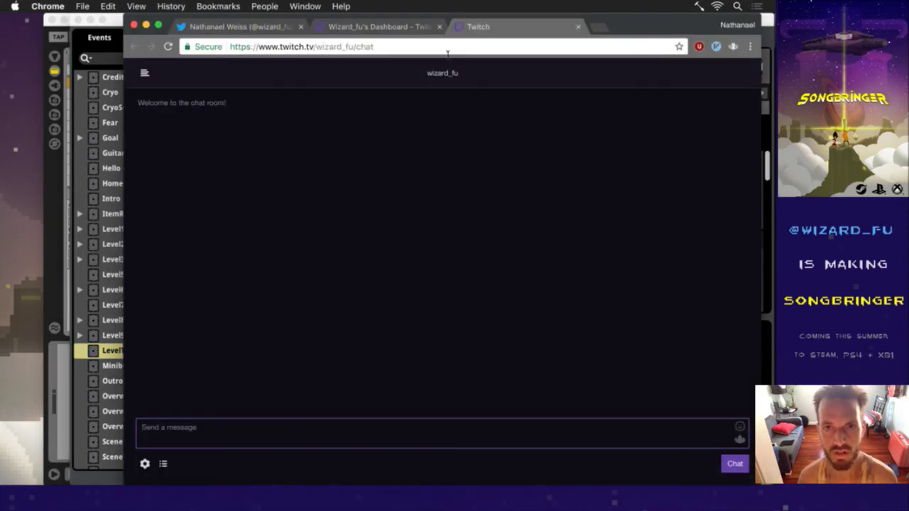
click(288, 27)
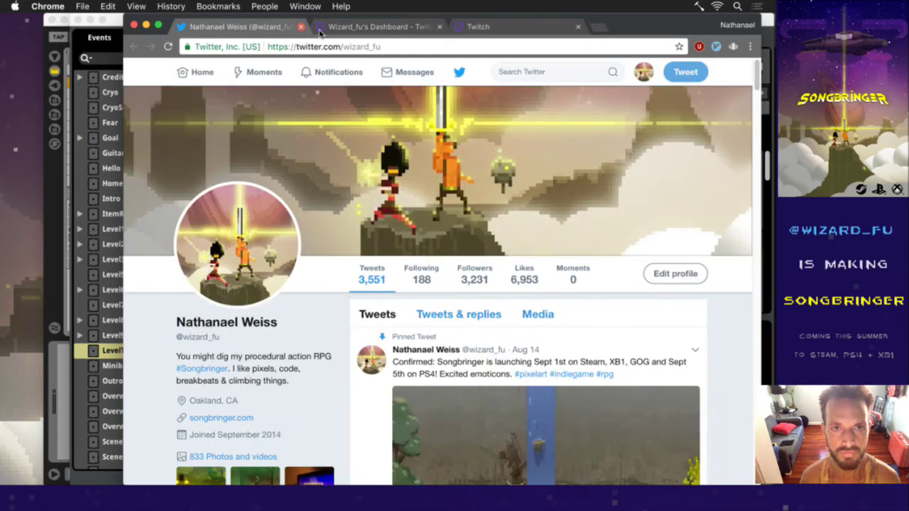
click(300, 26)
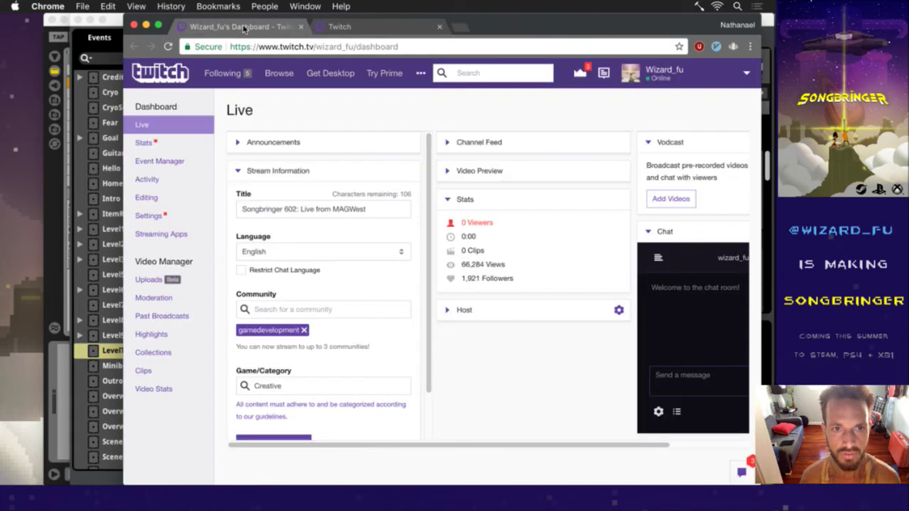
- Change the number in the stream title to 603 and delete the text after the colon
click(294, 213)
key(BackSpace)
text(3)
key(Right)
key(Right)
key(Delete)
key(Delete)
key(Delete)
key(Delete)
key(Delete)
key(Delete)
key(Delete)
key(Delete)
key(Delete)
key(Delete)
key(Delete)
key(Delete)
key(Delete)
key(Delete)
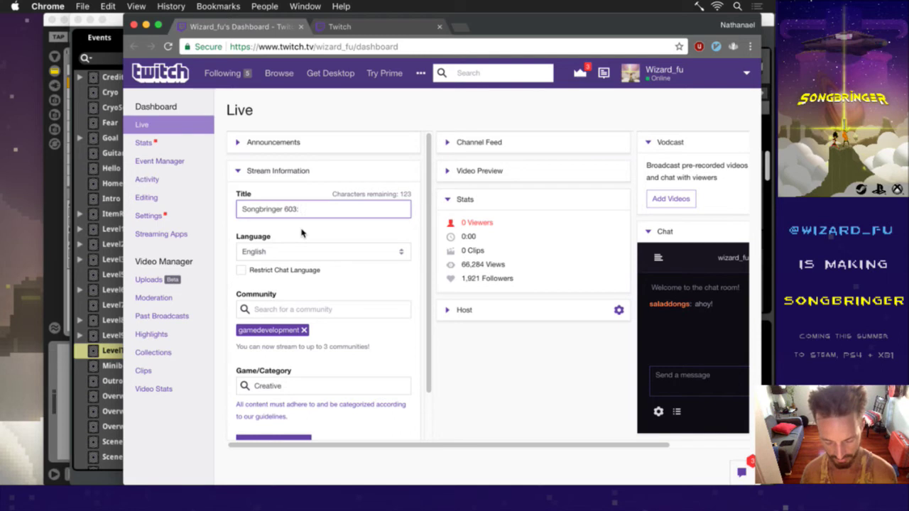
text(Pr)
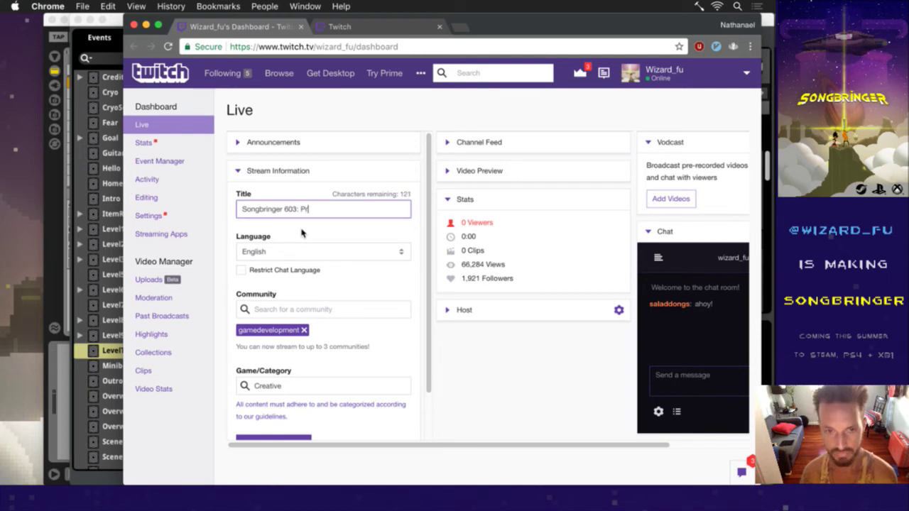
text(ocedraural)
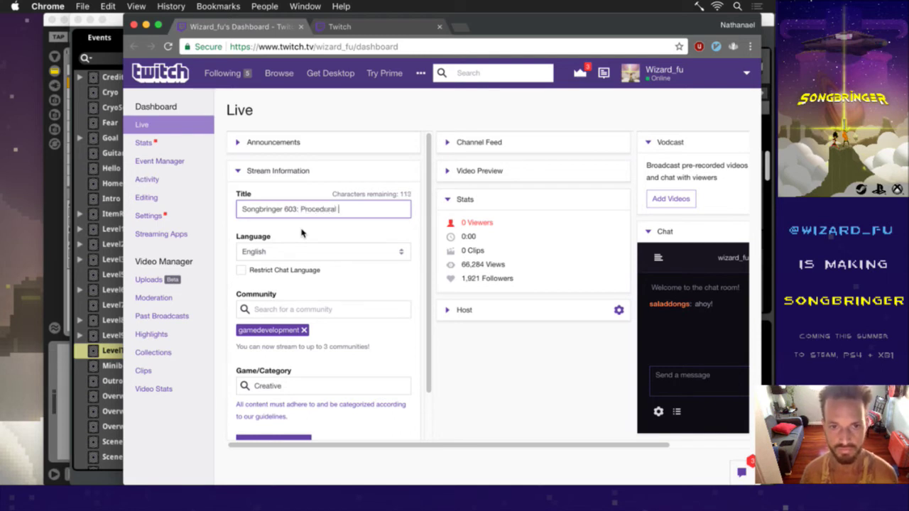
key(BackSpace)
key(BackSpace)
key(BackSpace)
key(BackSpace)
key(BackSpace)
key(BackSpace)
key(BackSpace)
key(BackSpace)
key(BackSpace)
key(BackSpace)
key(BackSpace)
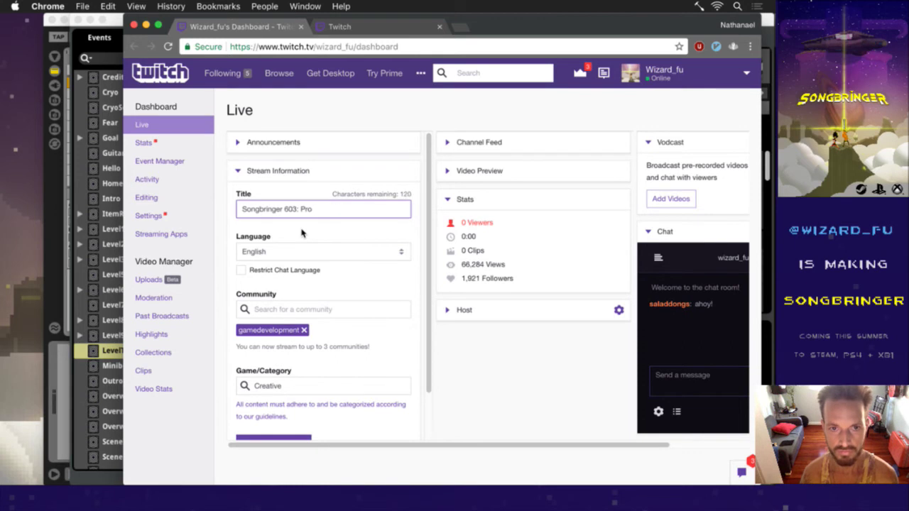
- Complete the stream title as "Songbringer 603: Music" and update the stream information
text(Music)
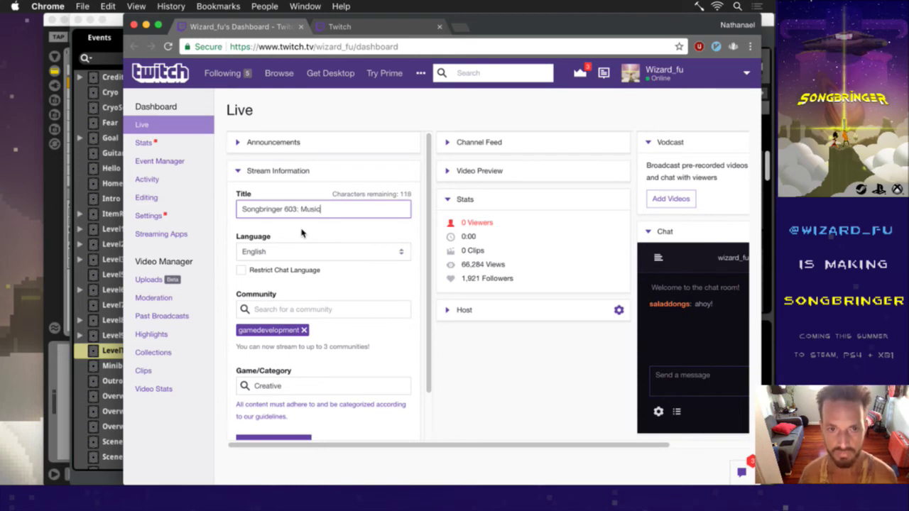
scroll(316, 334, down, 2)
click(293, 389)
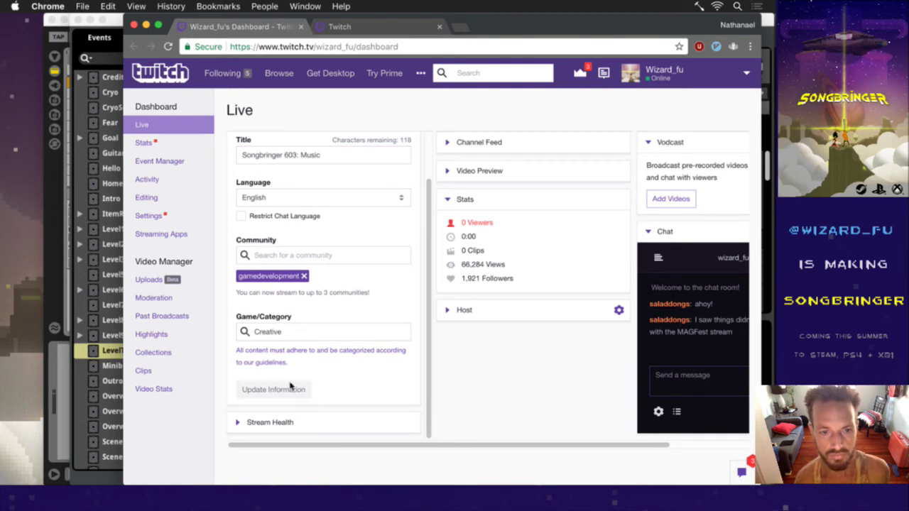
- Close the Twitch dashboard page and shrink the remaining chat window to a narrow column at the desktop's left edge
click(301, 26)
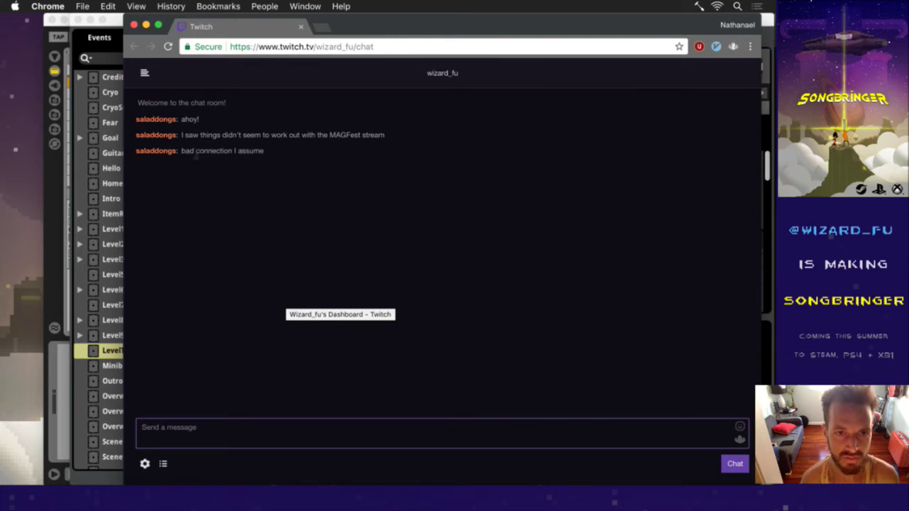
drag(192, 136, 278, 164)
click(277, 166)
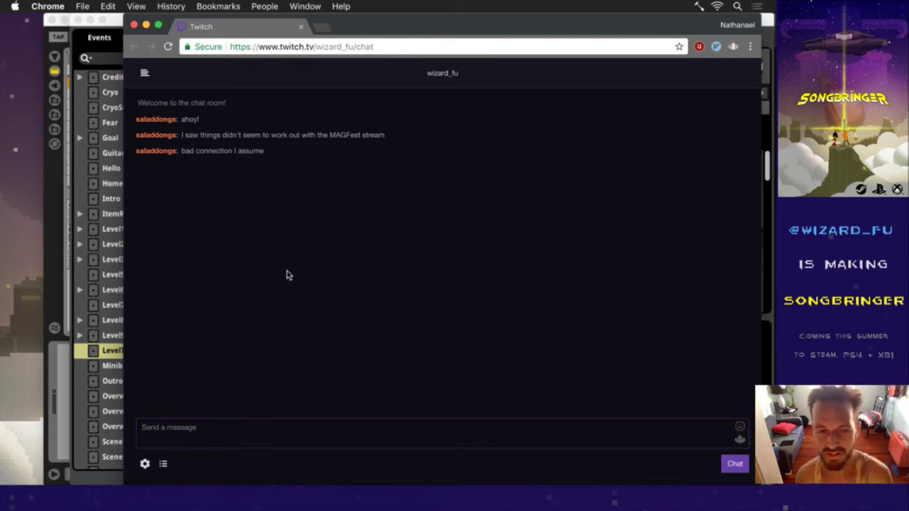
drag(366, 24, 234, 24)
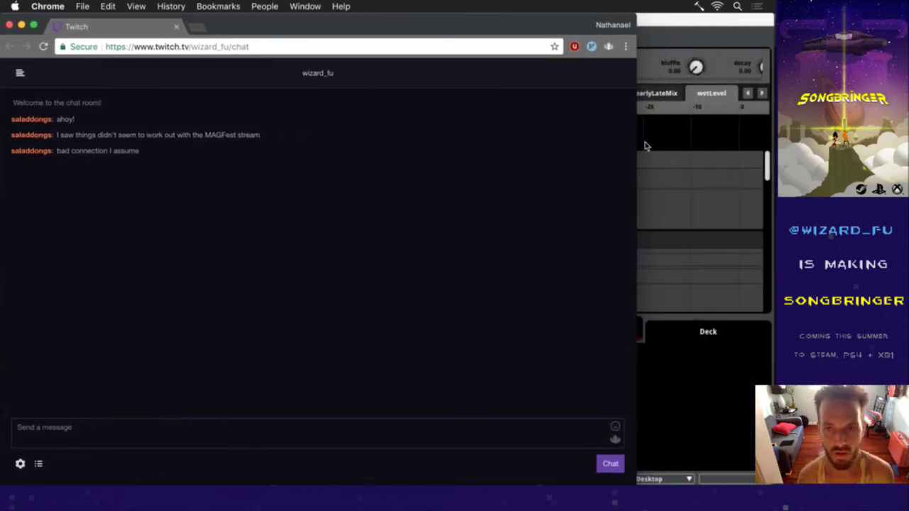
drag(637, 145, 231, 151)
drag(116, 27, 108, 26)
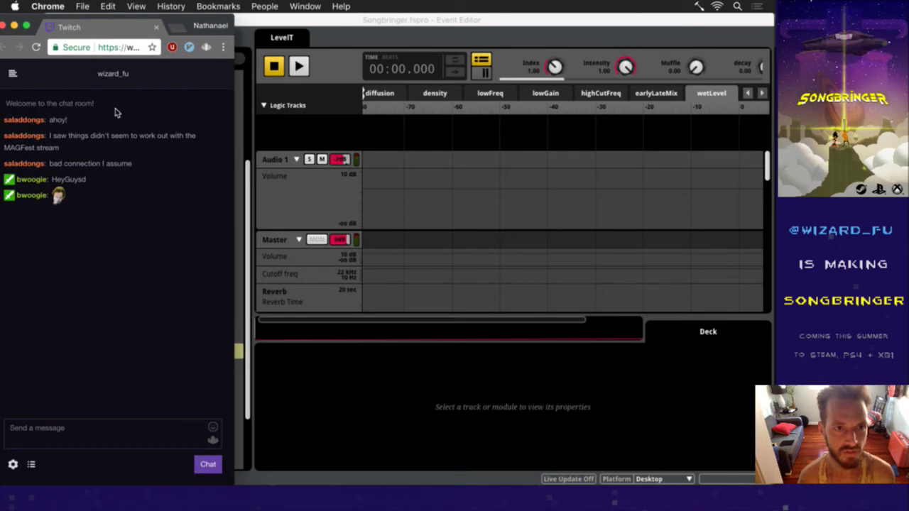
- Send the message "HeyGuys" in the Twitch chat
drag(61, 180, 92, 197)
click(108, 312)
click(43, 445)
text(HeyG)
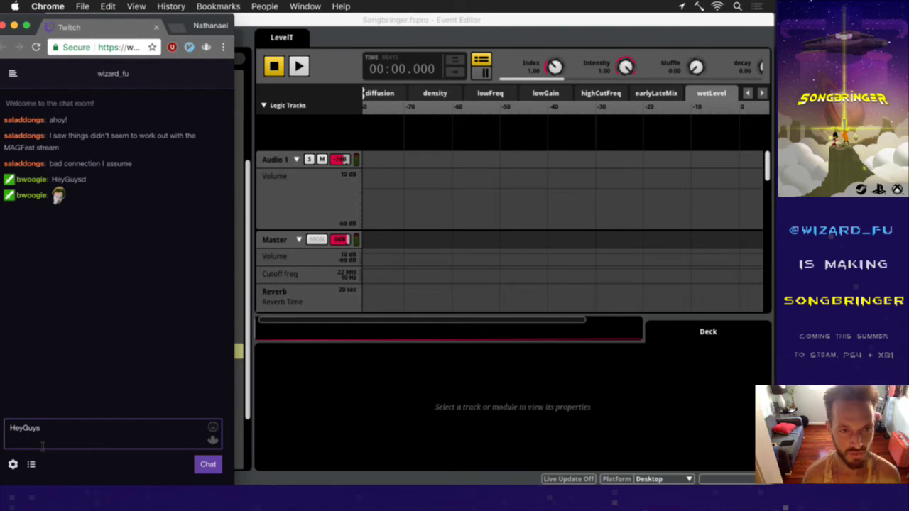
text(uys)
key(Return)
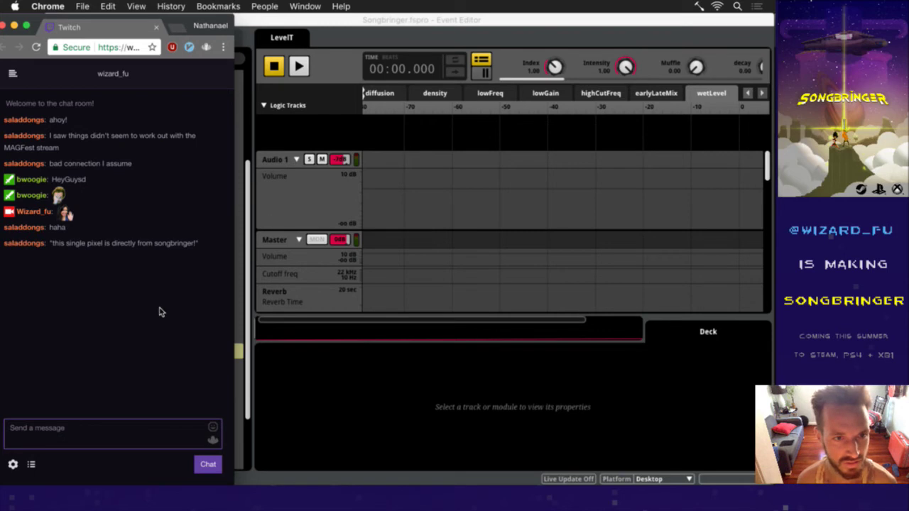
- Return to FMOD Studio and narrow the Event Editor window from its left edge to uncover more of the chat
drag(57, 244, 142, 243)
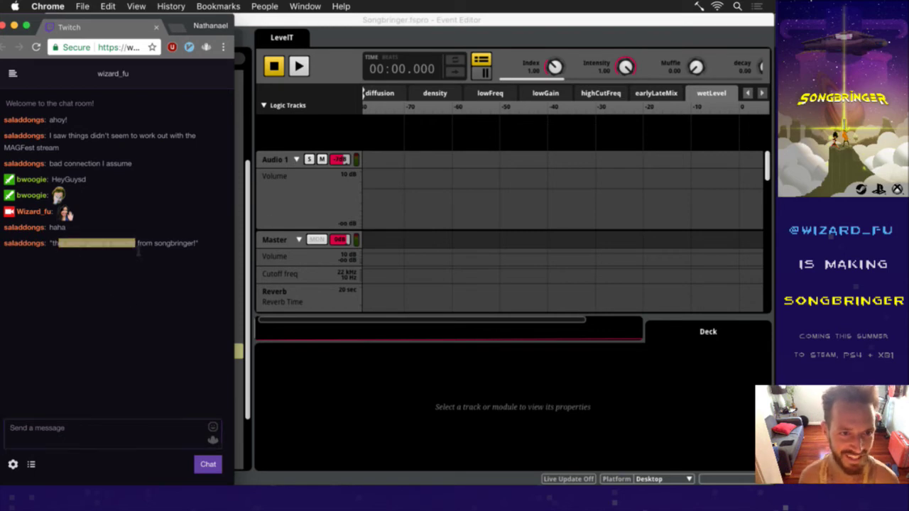
click(151, 273)
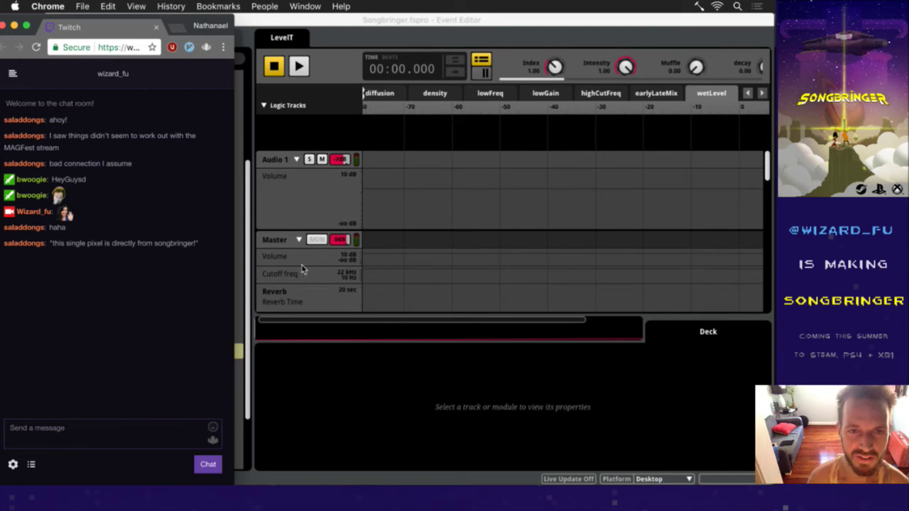
click(368, 32)
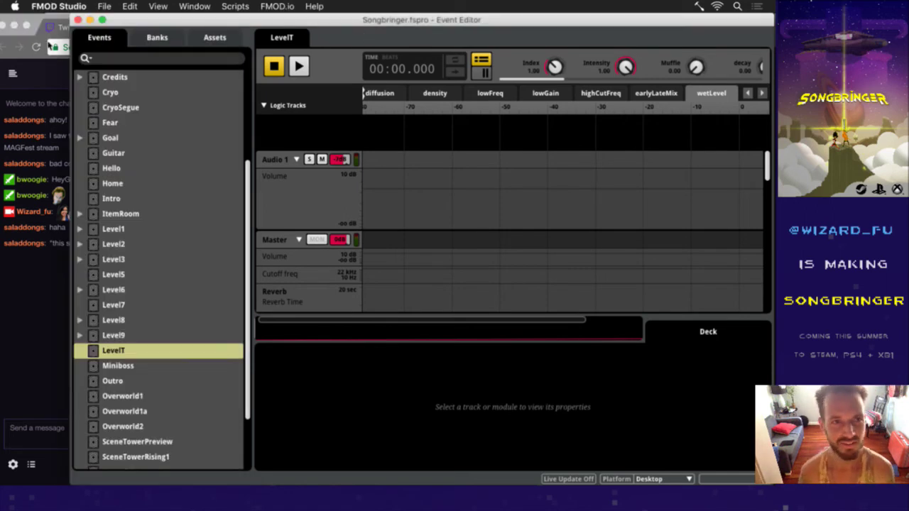
drag(71, 57, 146, 55)
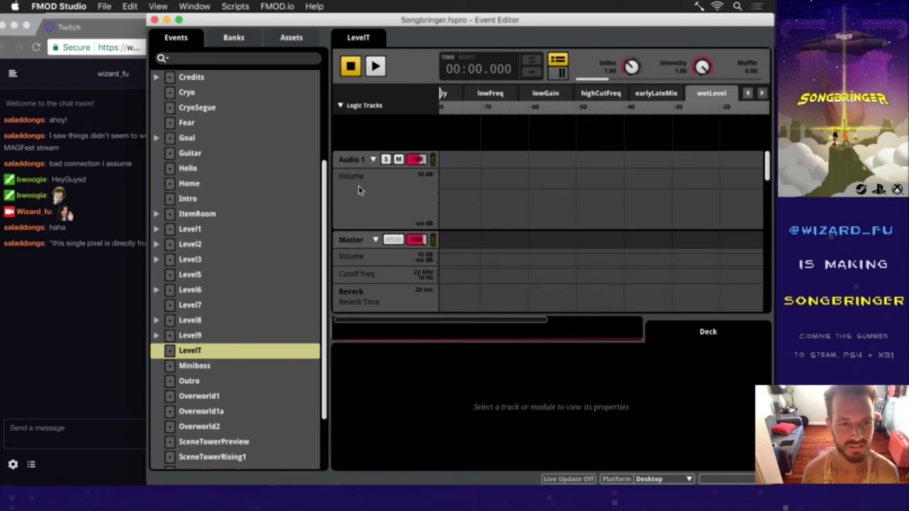
click(71, 301)
drag(69, 237, 130, 256)
click(162, 275)
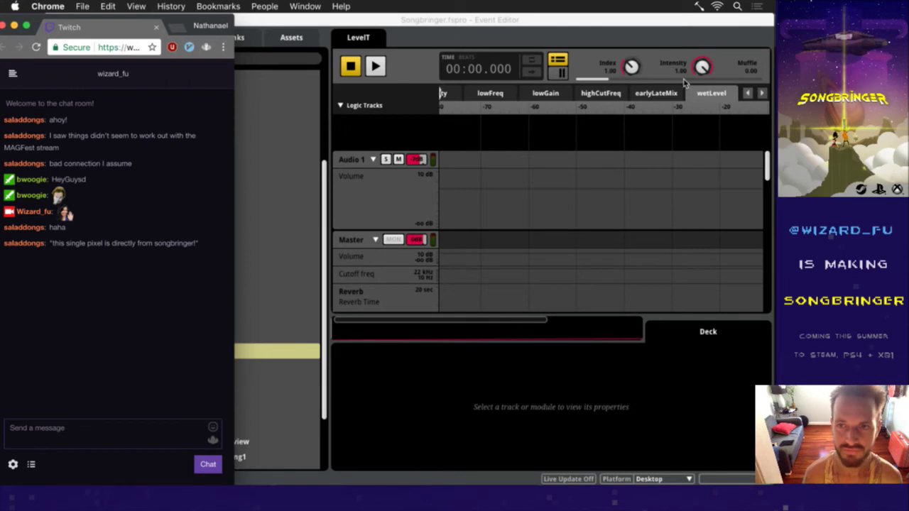
- Return to FMOD Studio and display the Timeline of the LevelT event
click(678, 27)
click(748, 93)
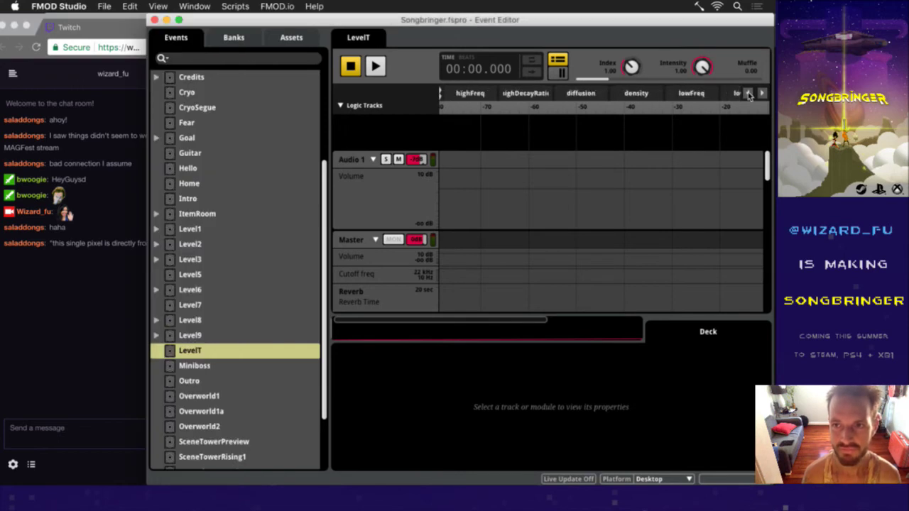
click(748, 93)
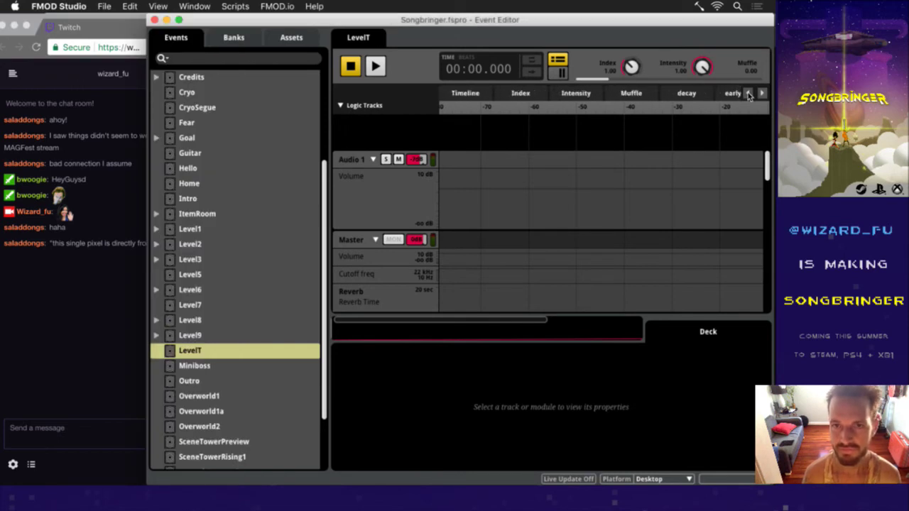
click(465, 93)
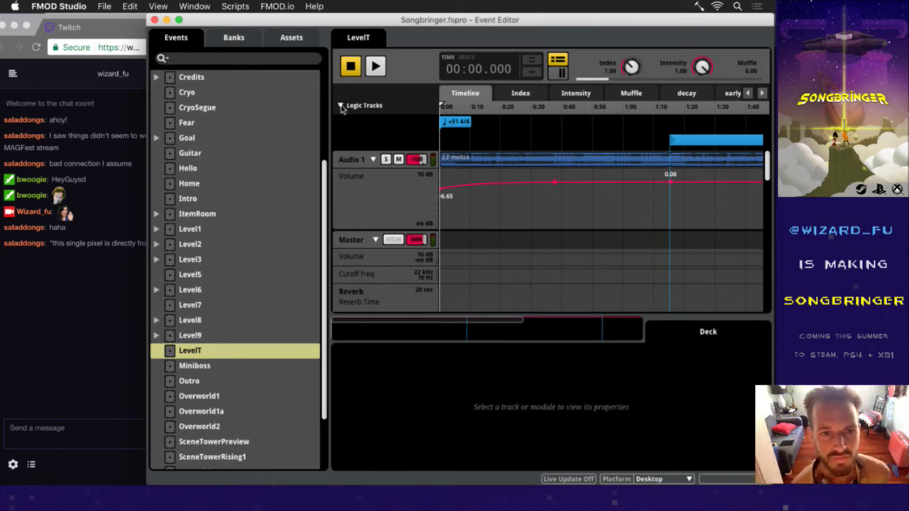
- Open the Level5 event and display its Timeline
click(190, 305)
click(210, 275)
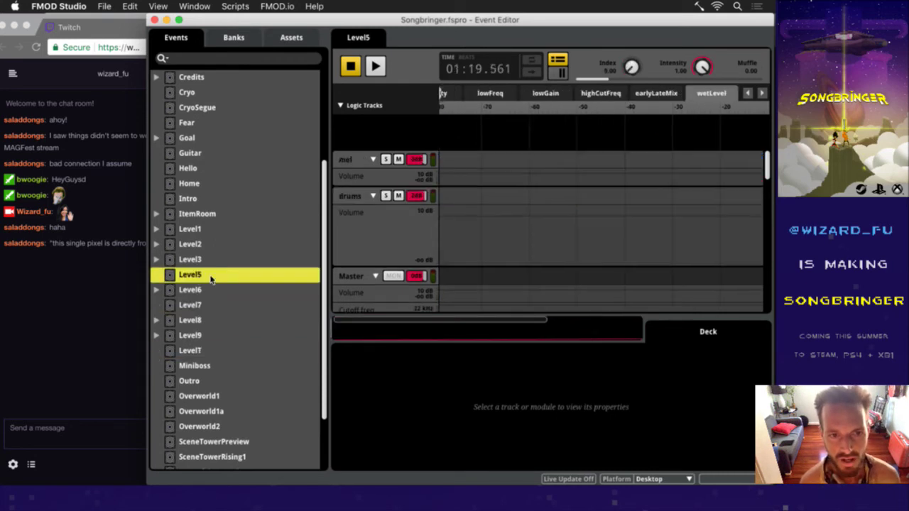
click(749, 94)
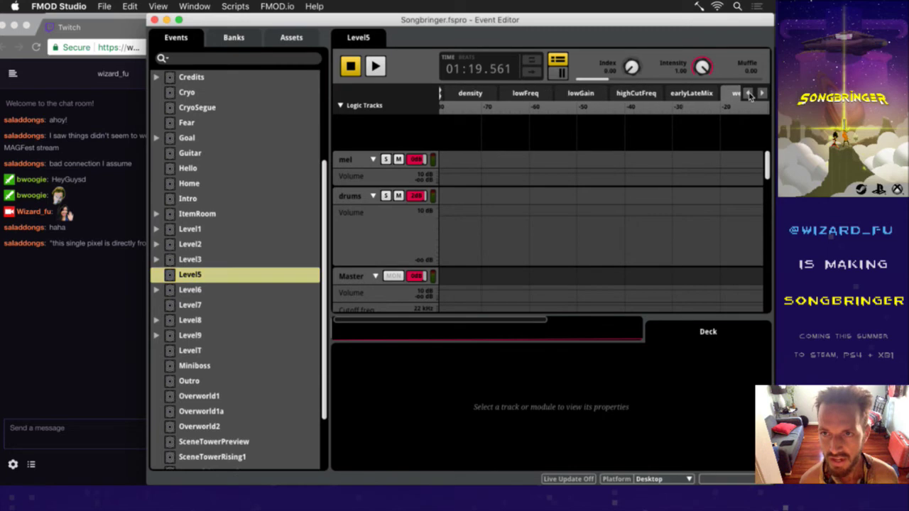
click(748, 94)
click(749, 94)
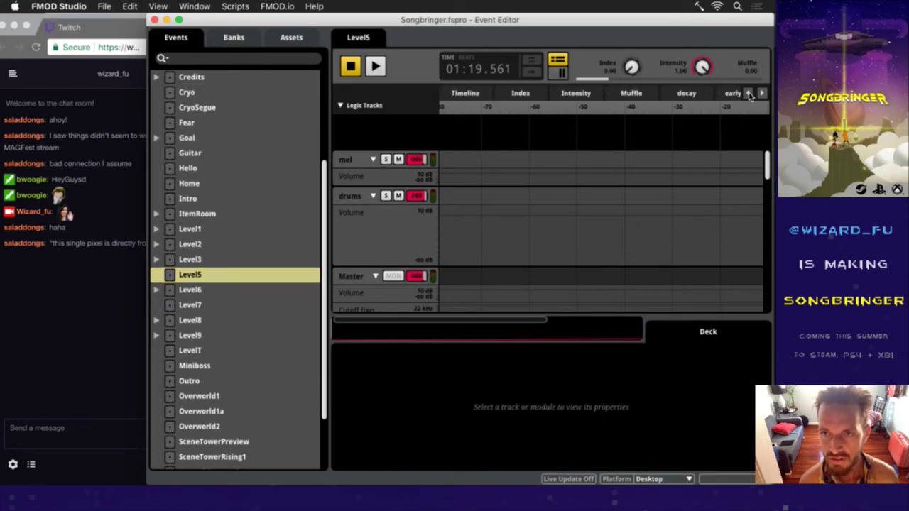
click(468, 100)
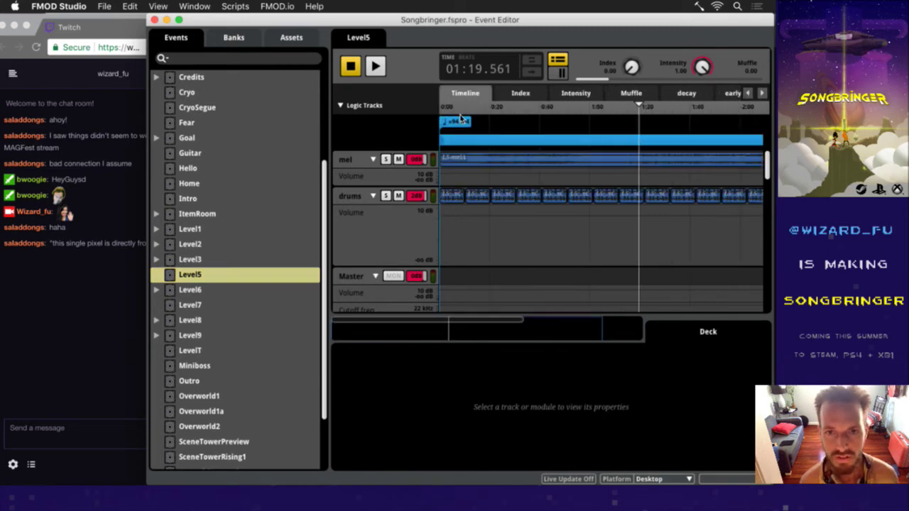
- Revisit the LevelT event, and display the Timeline of the Level7 event for comparison
click(208, 353)
click(190, 351)
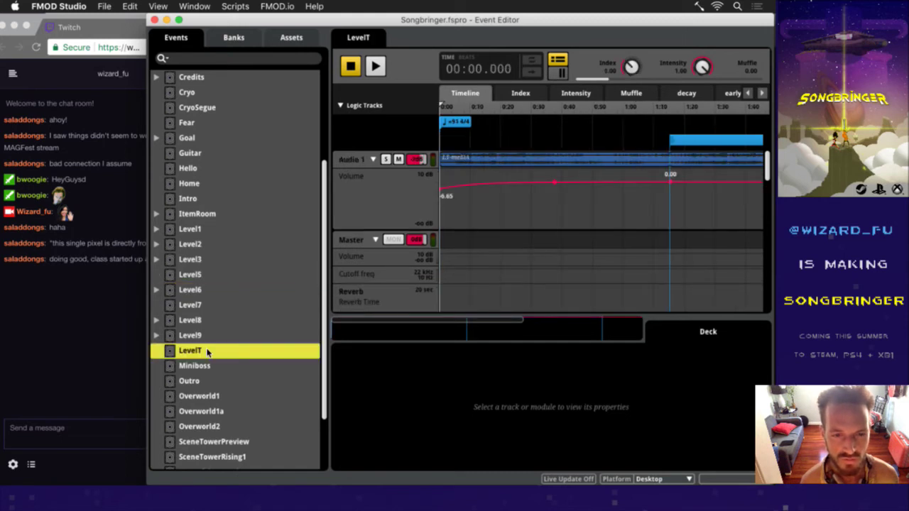
click(204, 306)
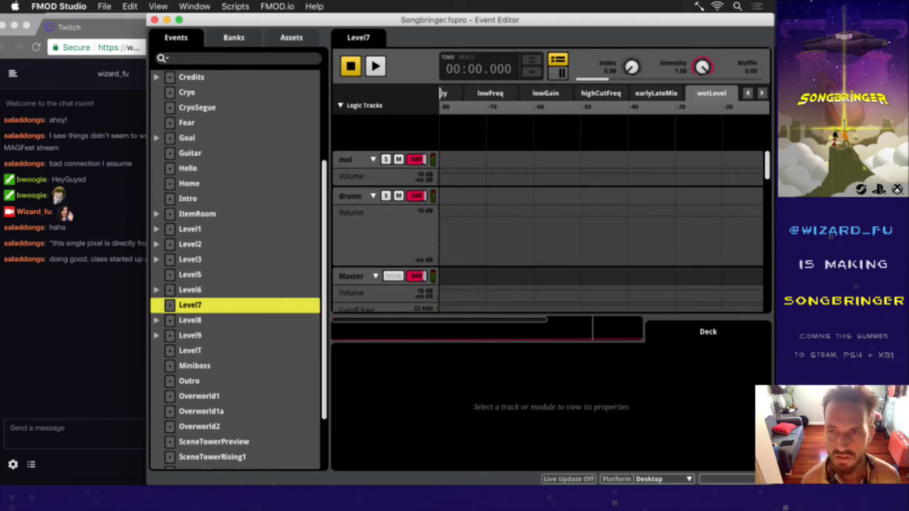
click(748, 94)
click(748, 94)
click(747, 95)
click(748, 95)
click(748, 95)
click(748, 94)
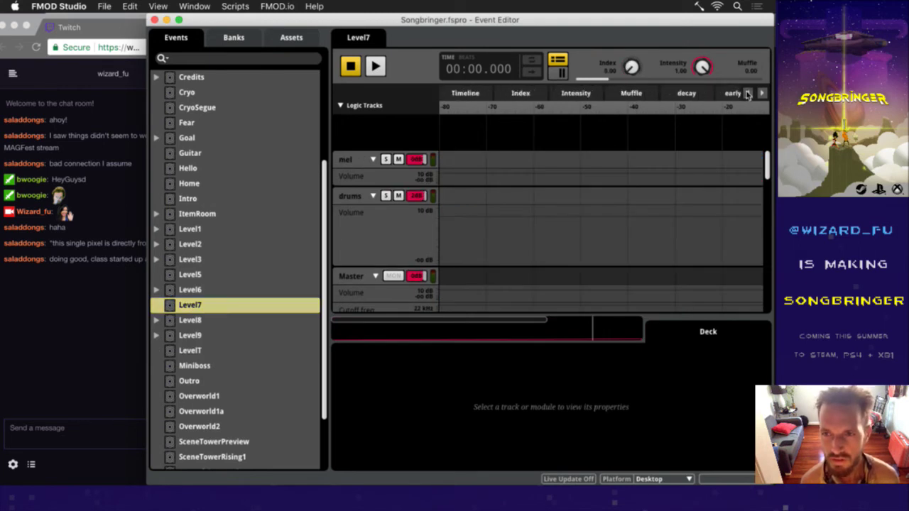
click(466, 94)
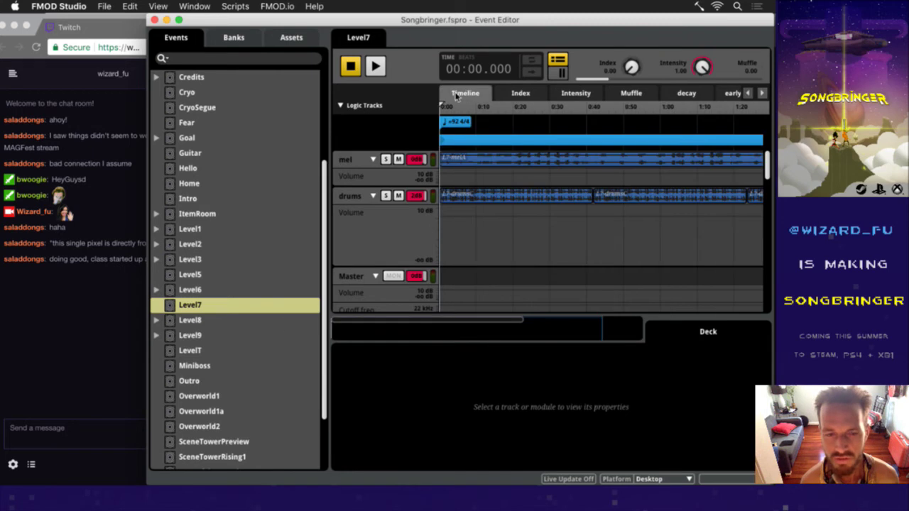
- Reopen the Level5 event and read the latest viewer message in the Twitch chat
click(208, 275)
click(89, 286)
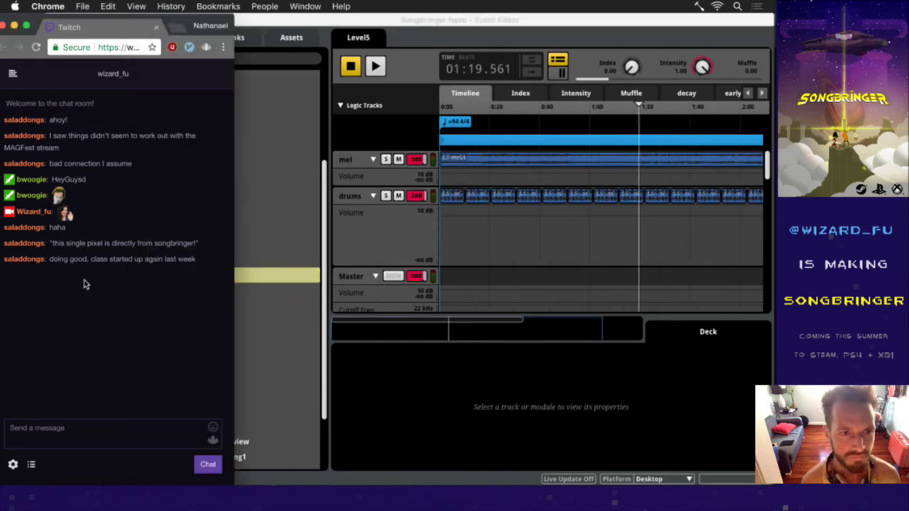
drag(63, 260, 156, 268)
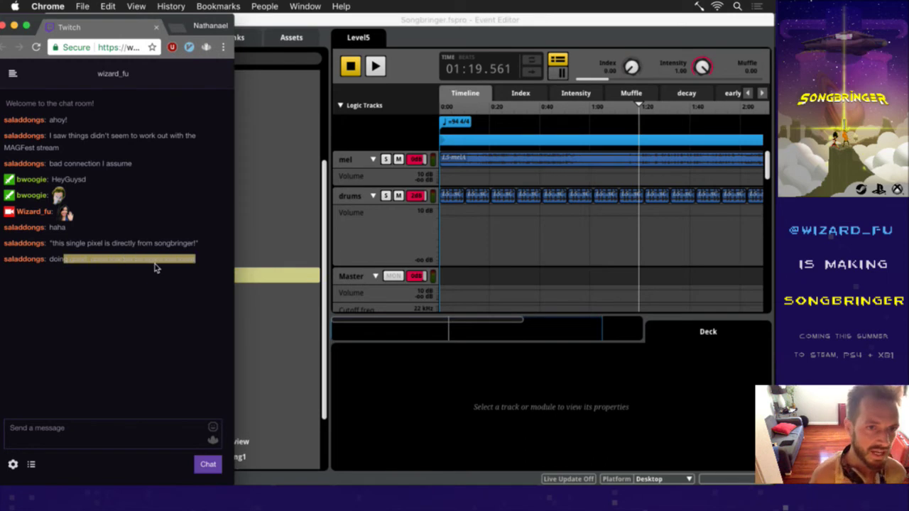
click(159, 282)
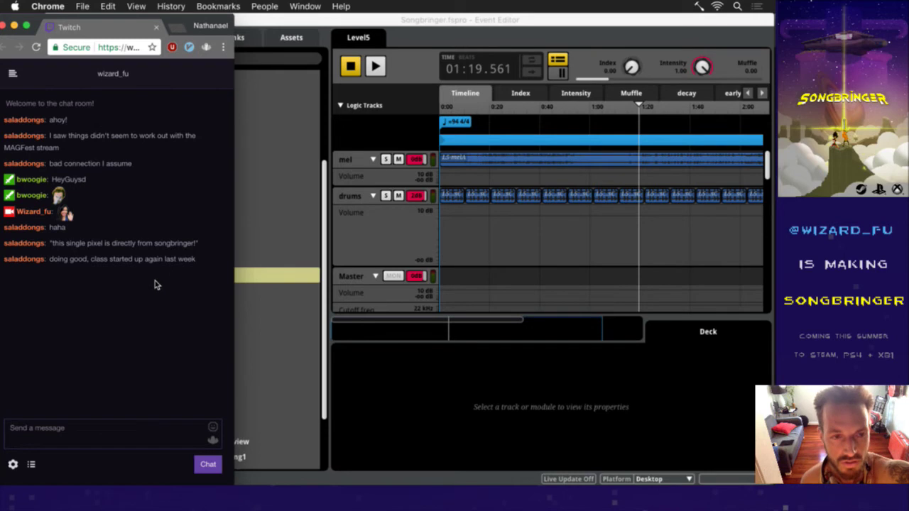
- Return to FMOD Studio, narrow the events browser to widen the editor, and play the Level5 event from the start
click(348, 134)
drag(329, 145, 243, 168)
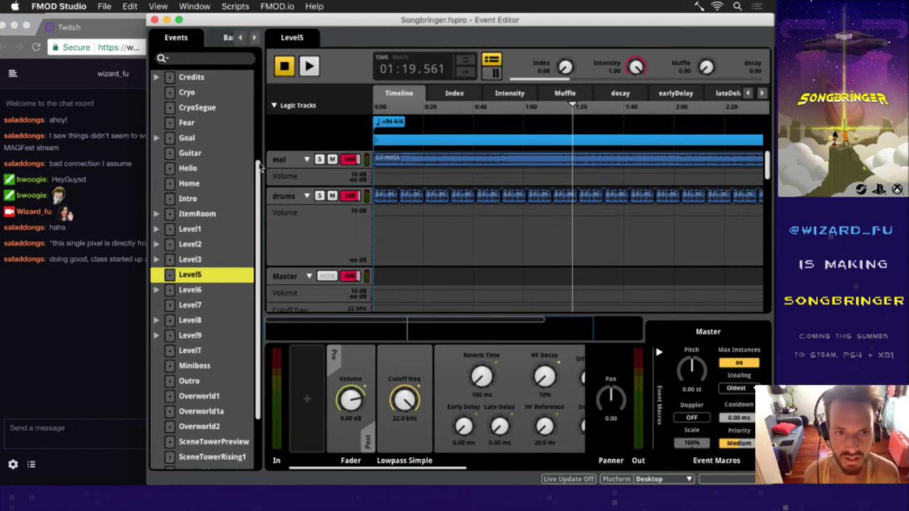
click(375, 108)
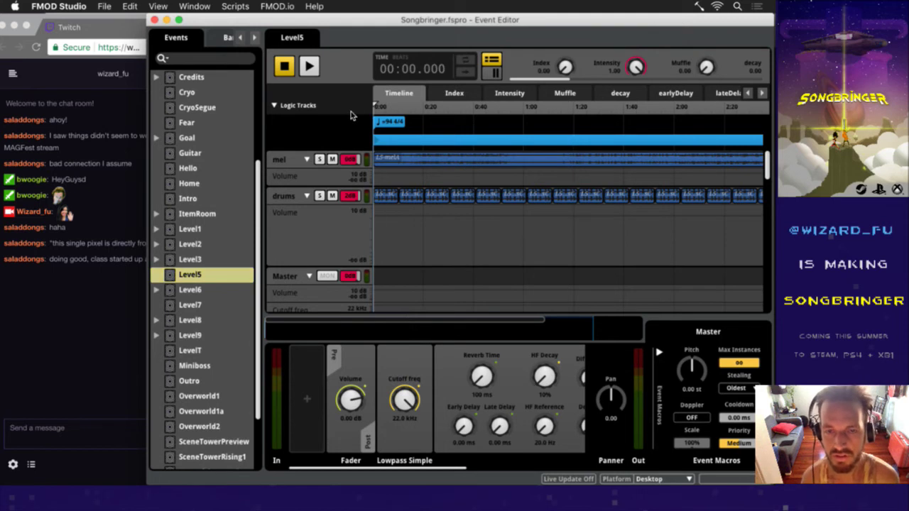
key(space)
- Switch to Gameshow to check the live stream's output and audio levels, and minimize its window
key(super+Tab)
key(super+Tab)
key(super+Tab)
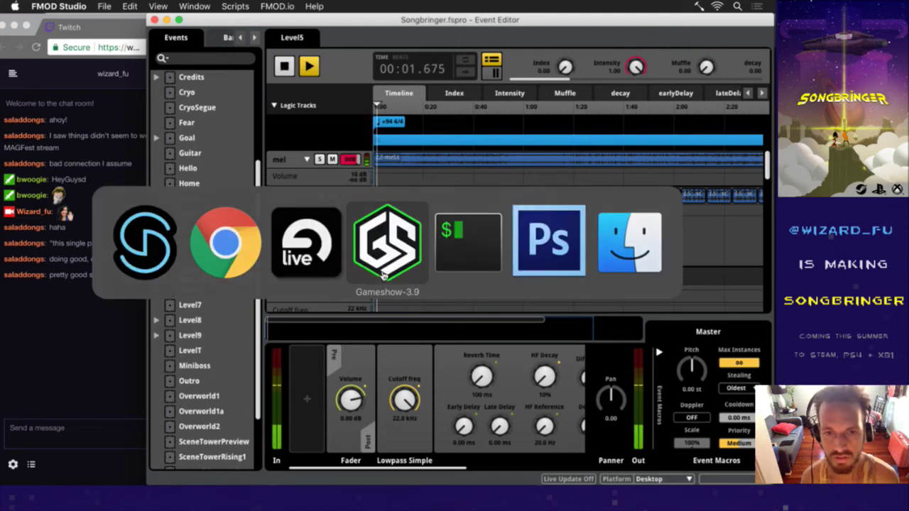
key(F4)
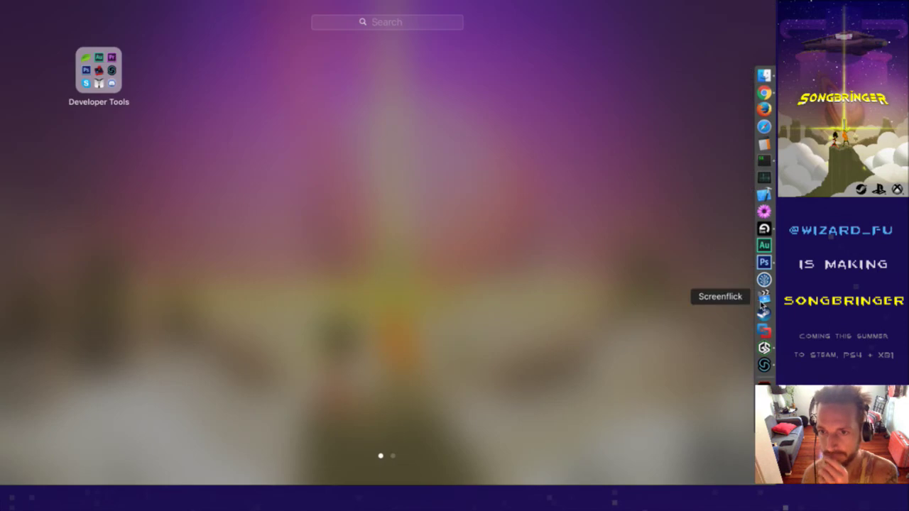
click(765, 348)
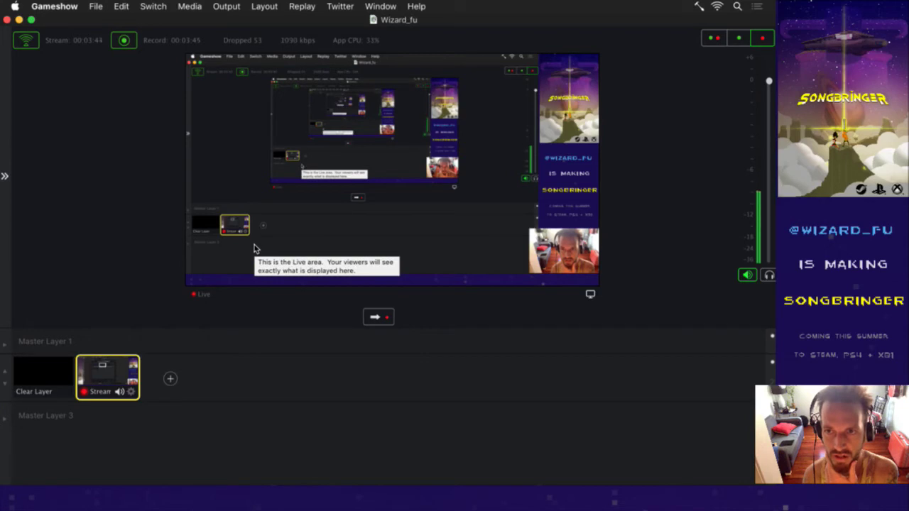
click(19, 22)
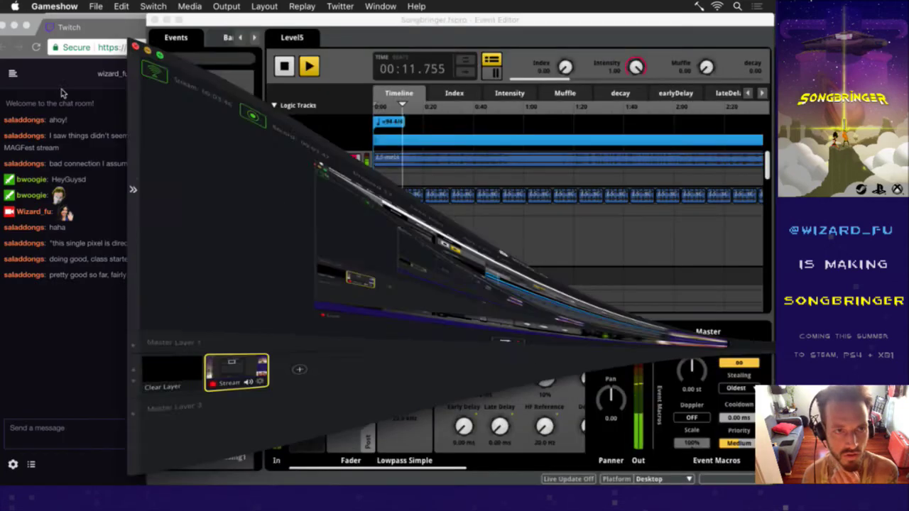
- Read the new viewer messages in the Twitch chat and stop the Level5 playback in FMOD Studio
click(94, 323)
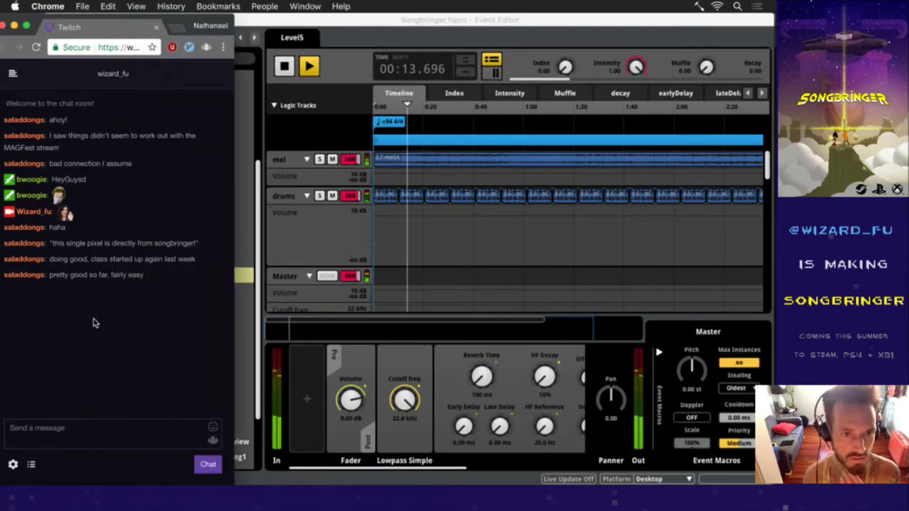
drag(57, 277, 145, 279)
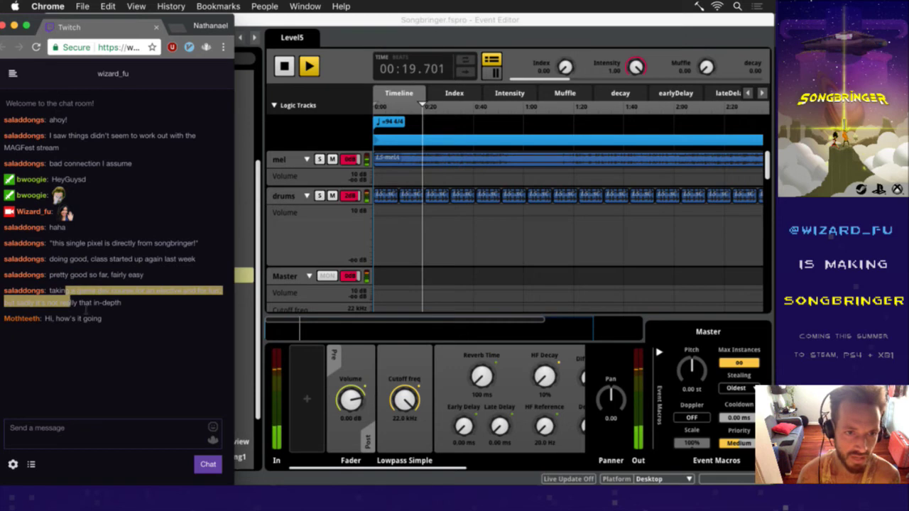
drag(65, 291, 94, 302)
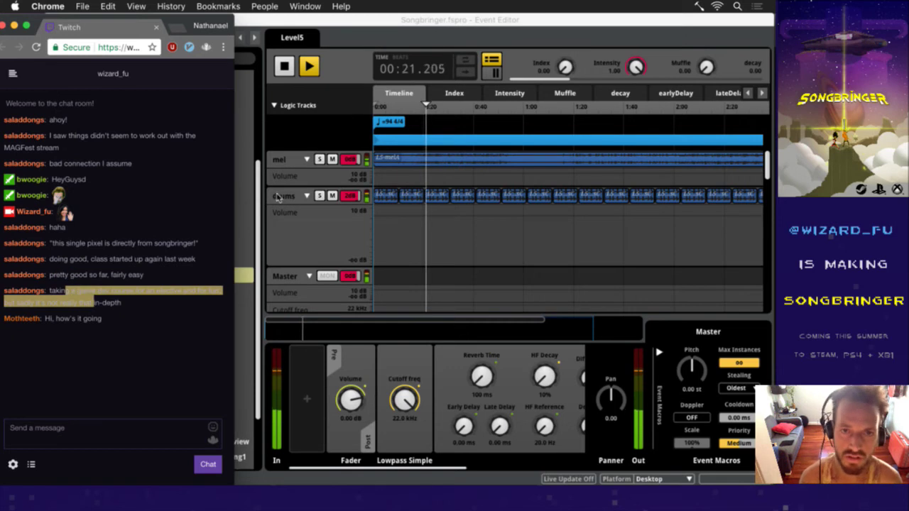
click(340, 122)
- Read the Twitch chat messages about the game dev course and the new viewer's greeting
click(121, 320)
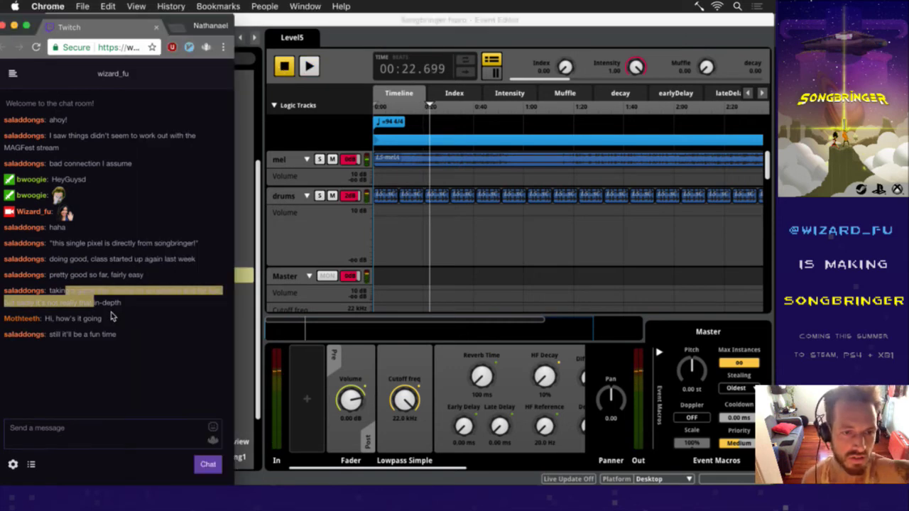
drag(82, 291, 62, 293)
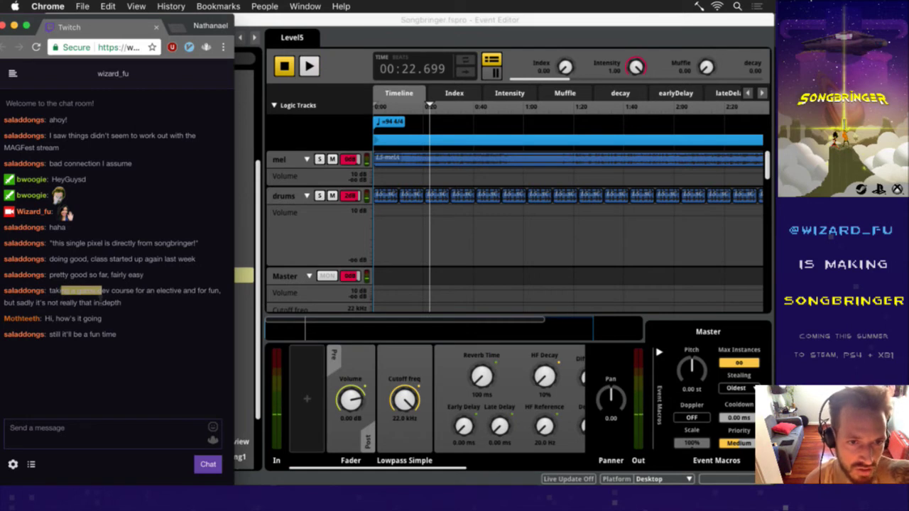
triple_click(98, 298)
click(133, 301)
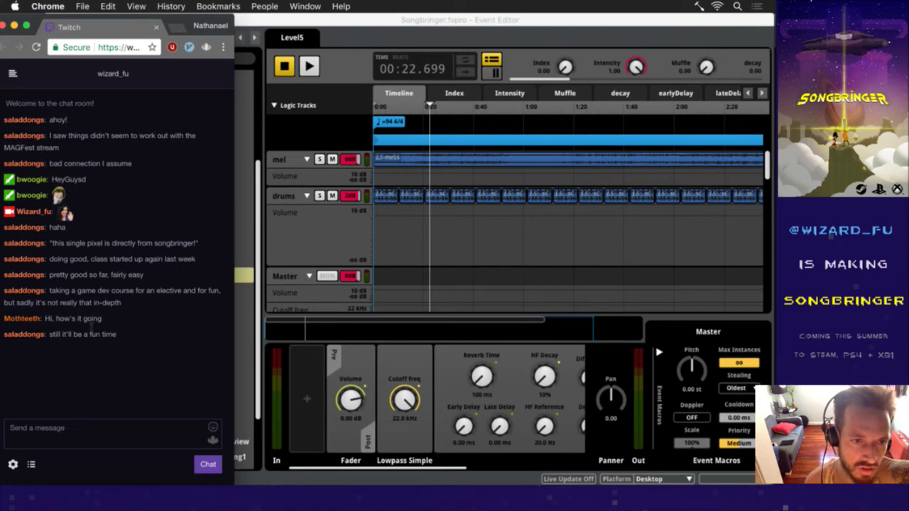
drag(100, 319, 47, 320)
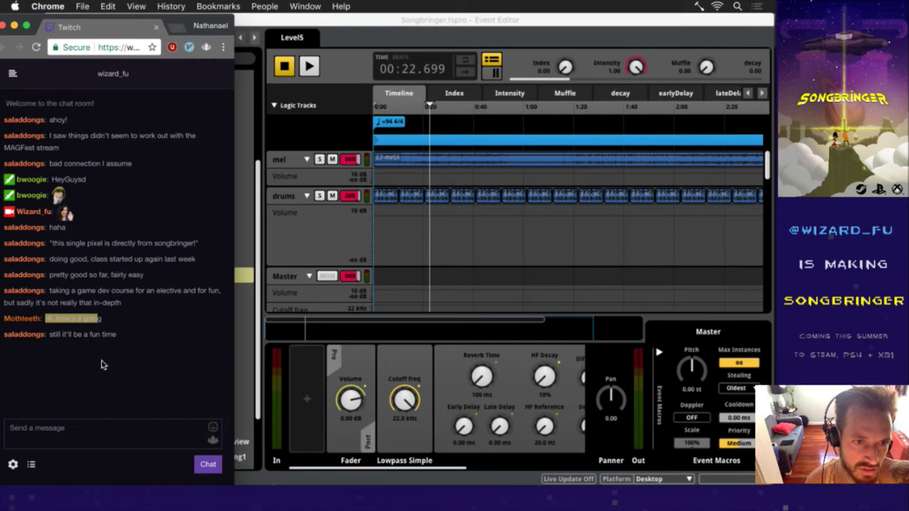
click(101, 361)
drag(107, 335, 64, 335)
click(115, 373)
- Send the "HeyGuys" emote as a reply to the viewers in the Twitch chat
click(67, 435)
text(/heyGuys)
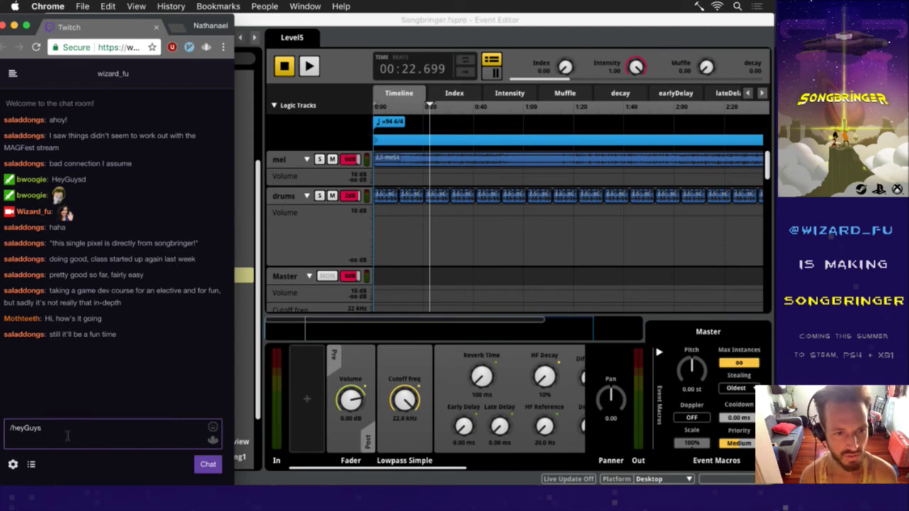
key(Left)
key(Left)
key(Left)
key(Left)
key(Left)
key(Left)
key(Left)
key(BackSpace)
key(Delete)
text(H)
key(Return)
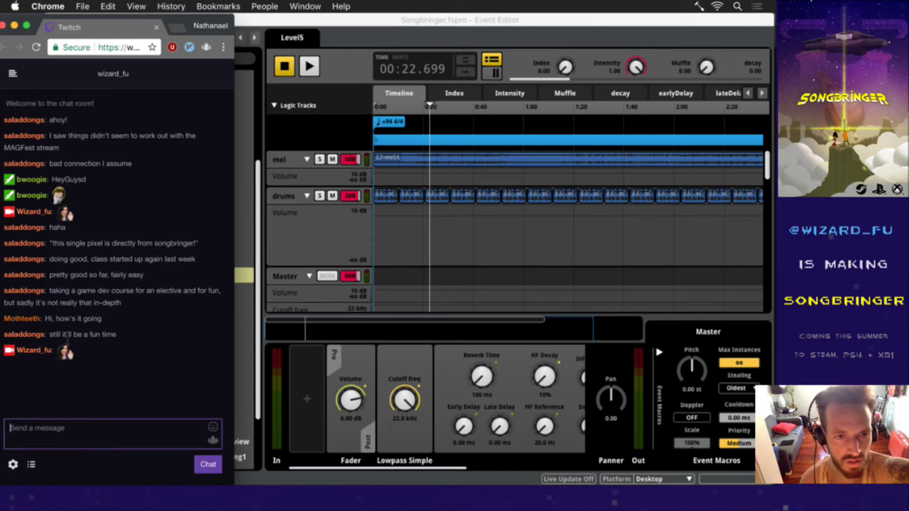
- Reread the course message in the chat, and return the Level5 playhead to the start in FMOD Studio
drag(78, 304, 121, 304)
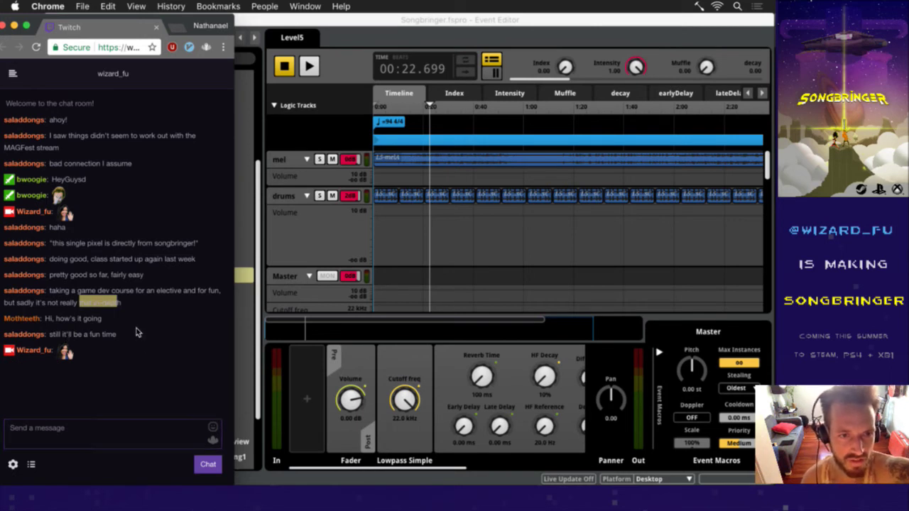
click(137, 343)
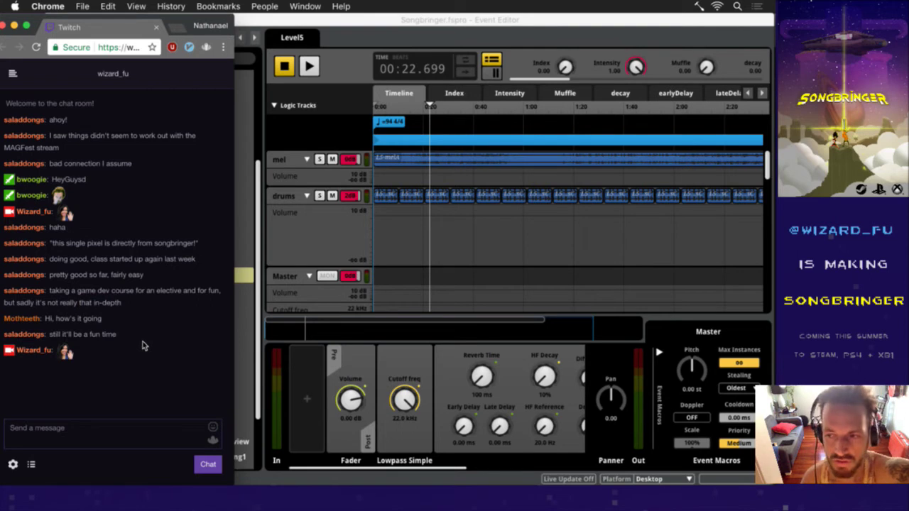
click(412, 242)
drag(407, 112, 369, 114)
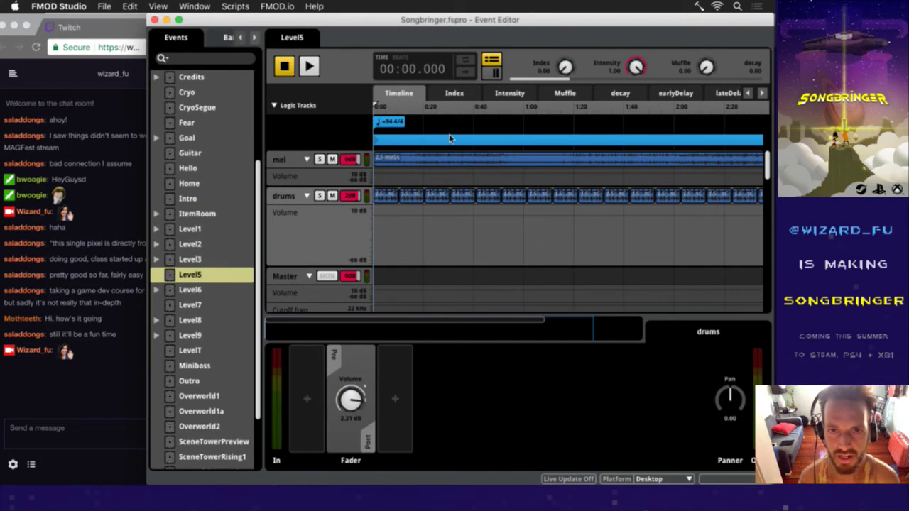
- Switch to Ableton Live and narrow its window from the left edge to uncover the Twitch chat
key(super+Tab)
click(389, 257)
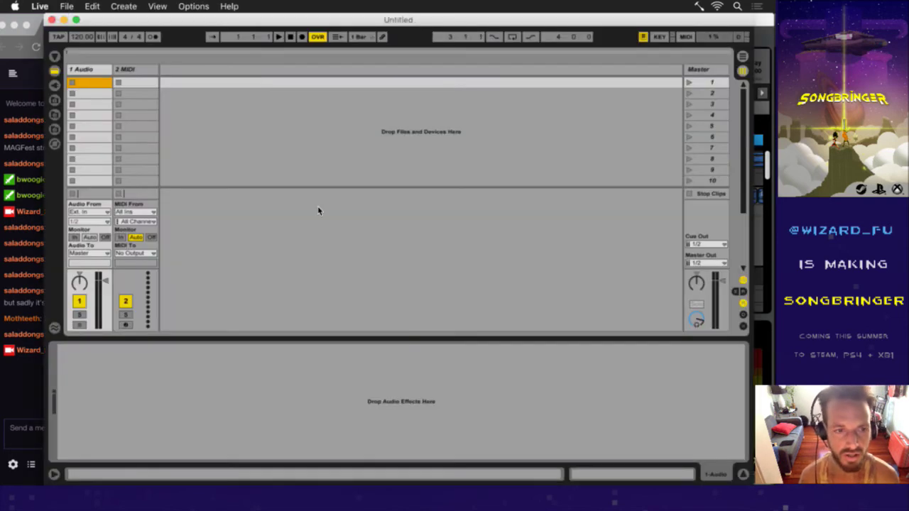
drag(45, 50, 71, 50)
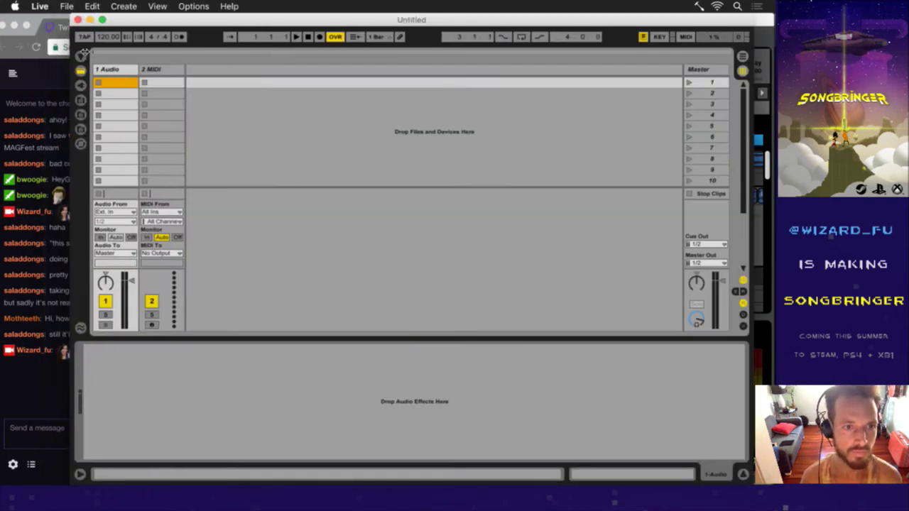
- Open the Level5e.als set from the Songbringer folder in Ableton Live
click(66, 6)
mouse_move(135, 45)
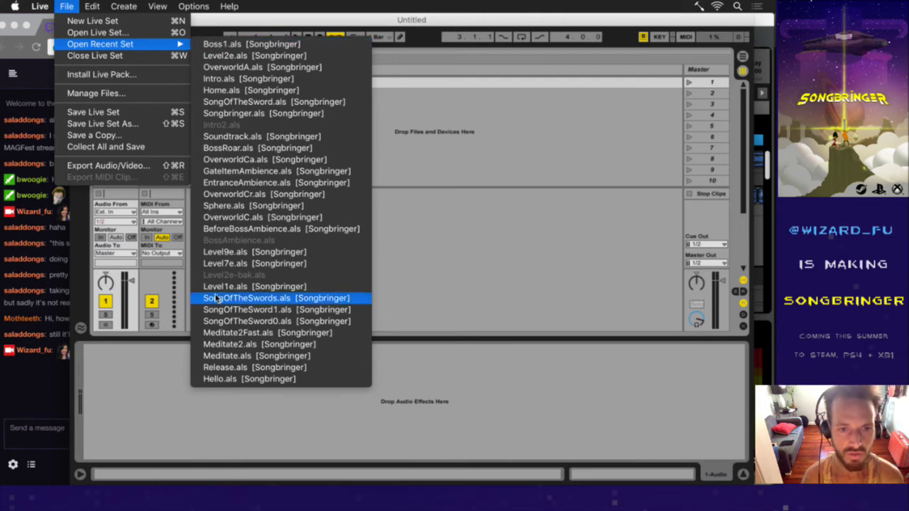
click(121, 32)
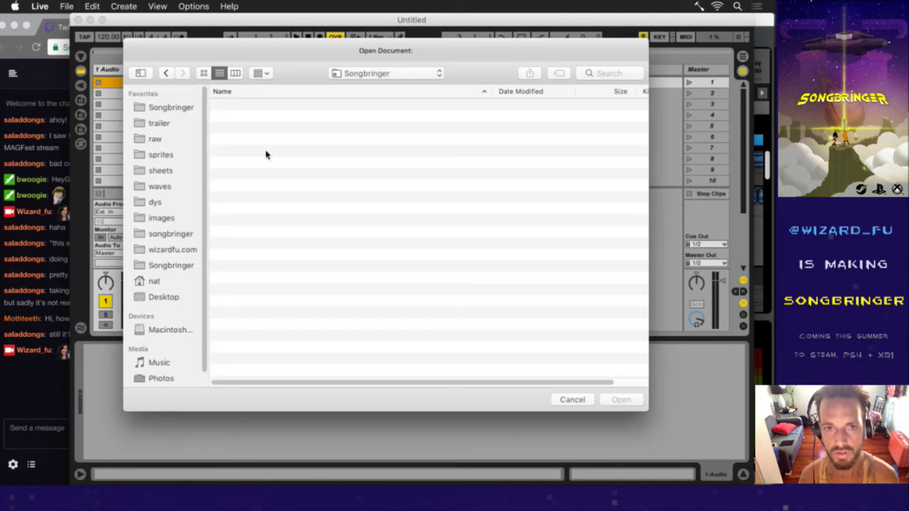
scroll(433, 220, down, 15)
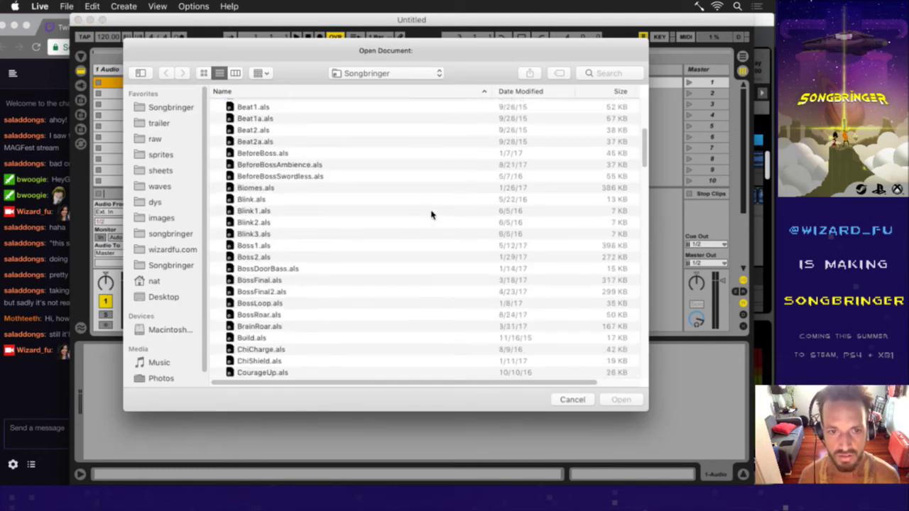
scroll(431, 212, down, 10)
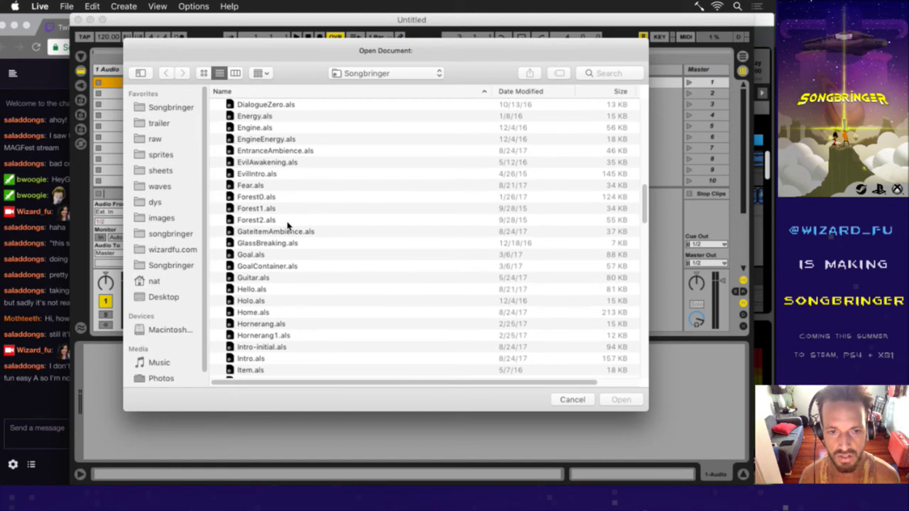
drag(647, 206, 645, 257)
click(284, 291)
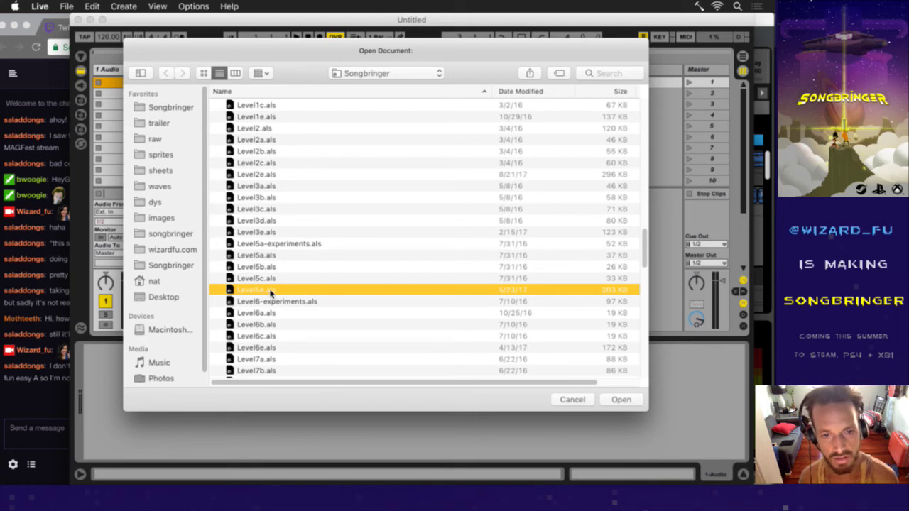
double_click(263, 290)
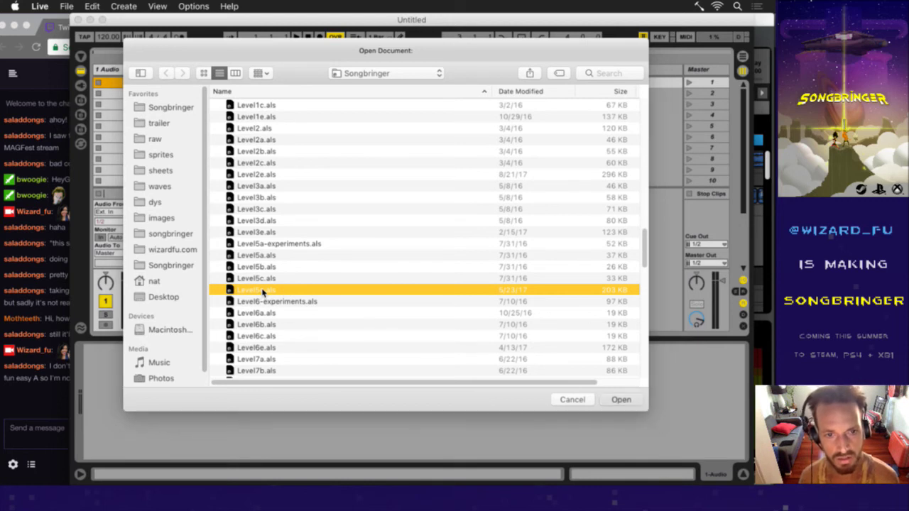
- Check the Twitch chat messages, return to Ableton Live, and place the insert marker at bar 19 on the fourth track (bassline)
click(50, 402)
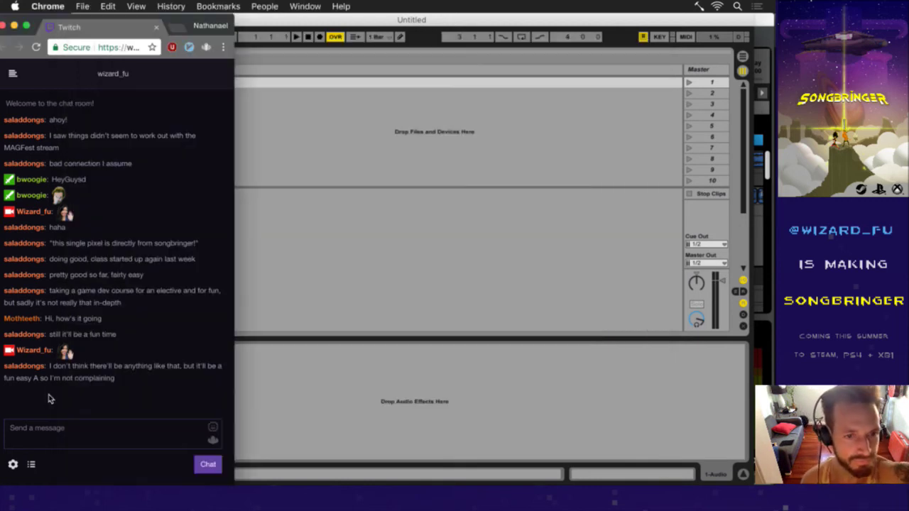
drag(53, 370, 74, 374)
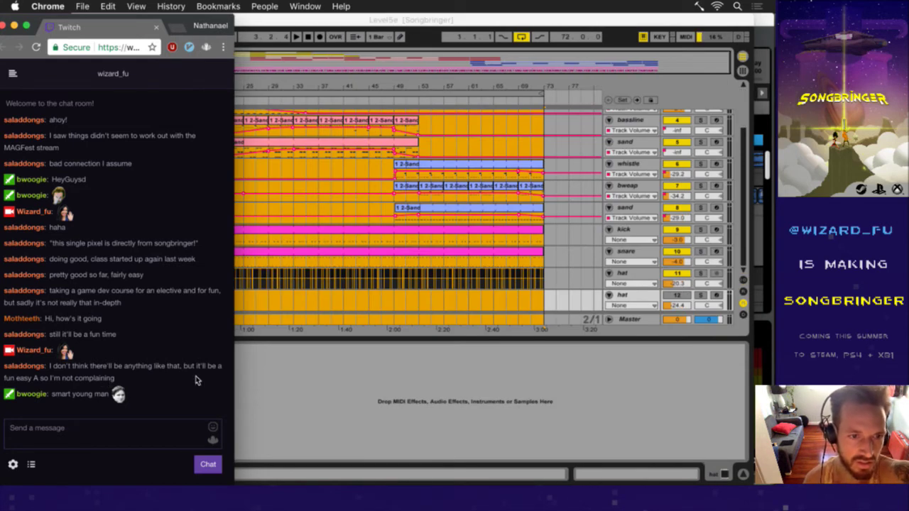
click(315, 321)
click(190, 121)
scroll(201, 128, up, 1)
scroll(201, 129, up, 2)
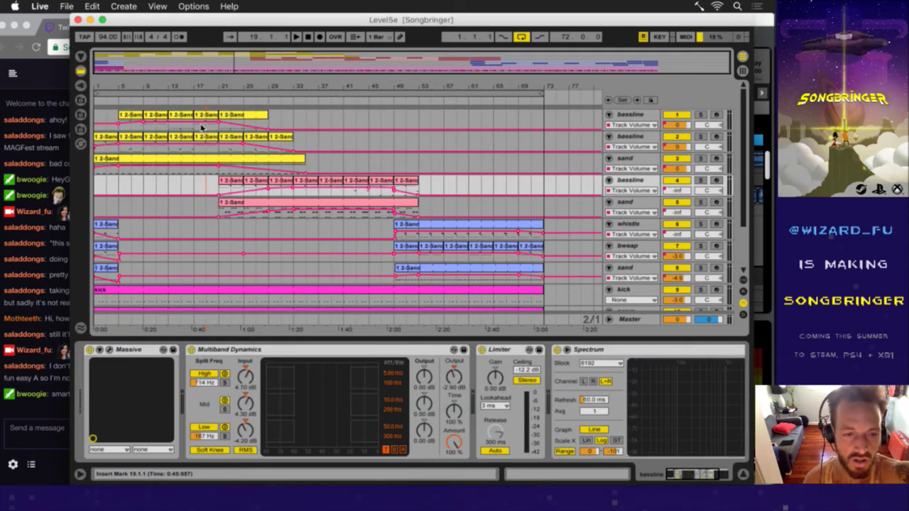
- Read the newest Twitch chat message and return to the Level5e set in Ableton Live
click(59, 387)
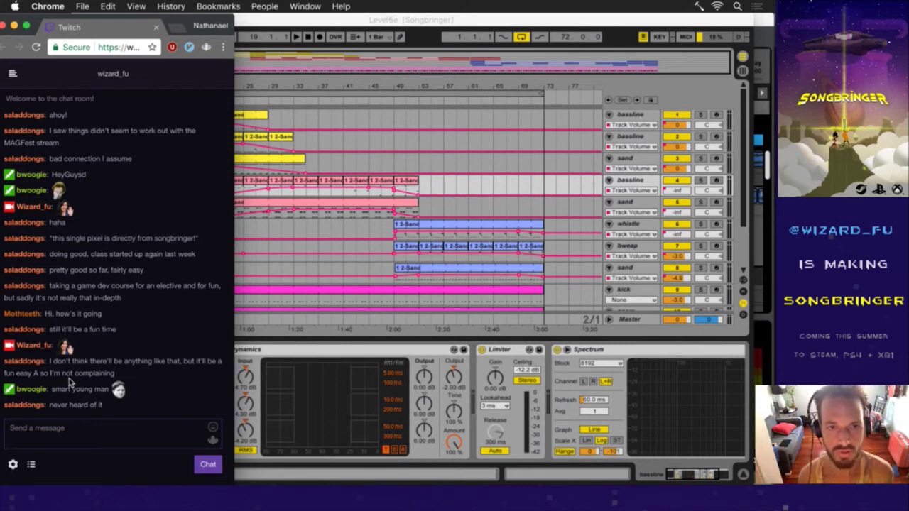
click(422, 36)
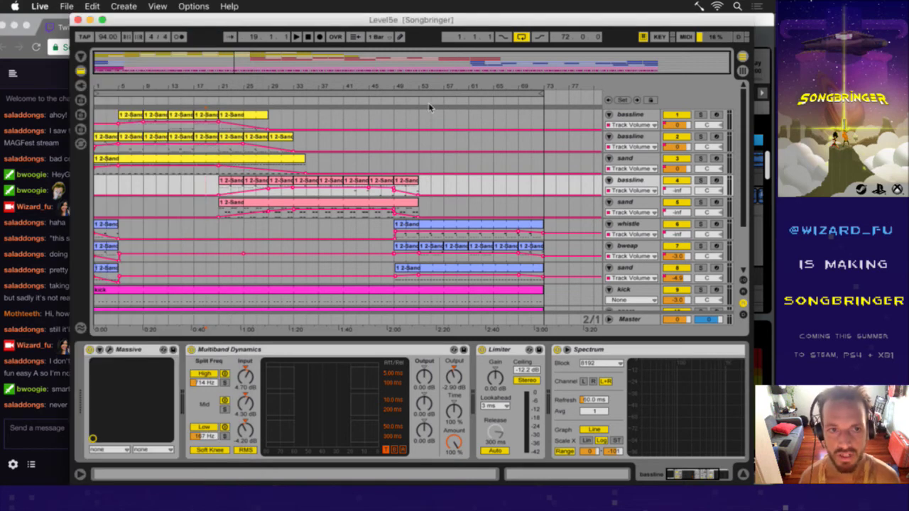
click(171, 110)
- Switch to FMOD Studio and play the full Level5 timeline from about 14 seconds
key(super+Tab)
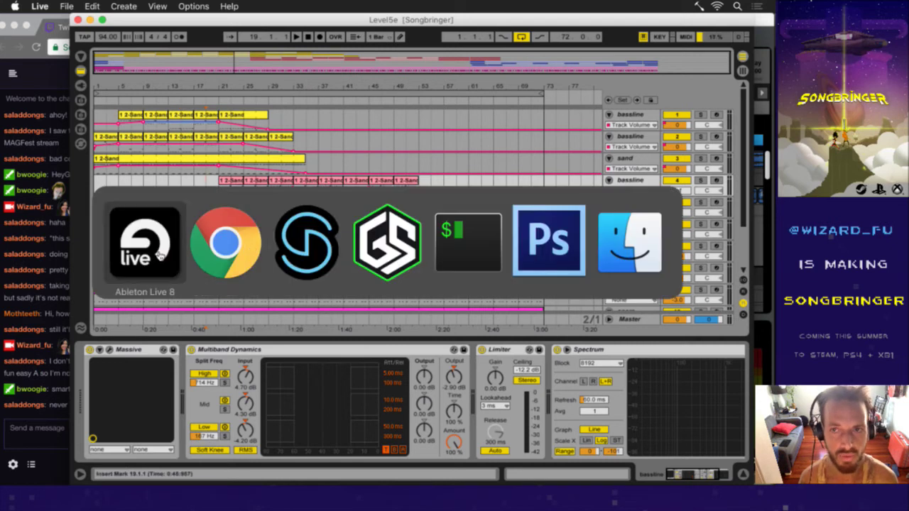
key(super+Tab)
key(super+Tab)
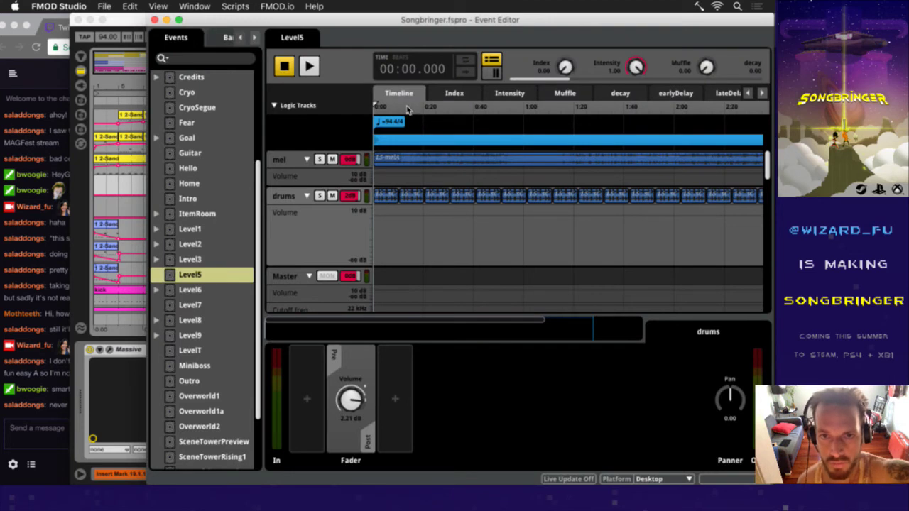
drag(541, 325, 650, 320)
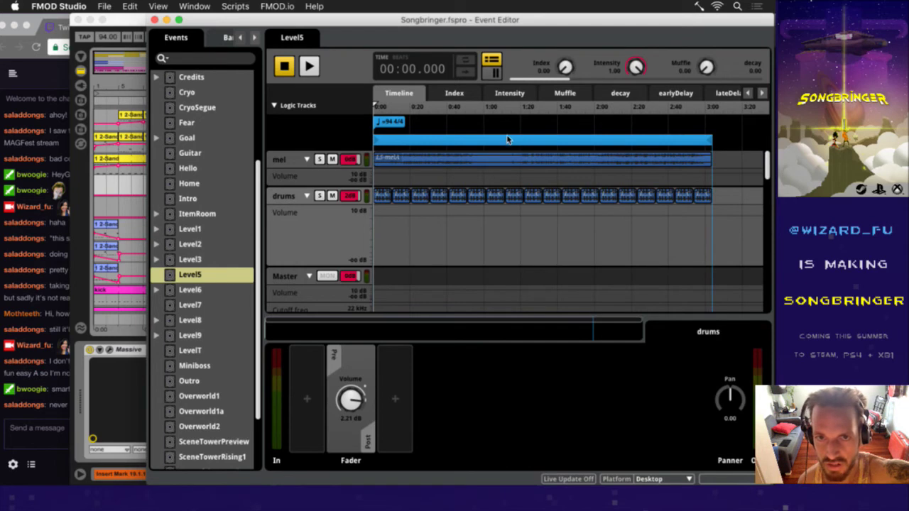
click(400, 109)
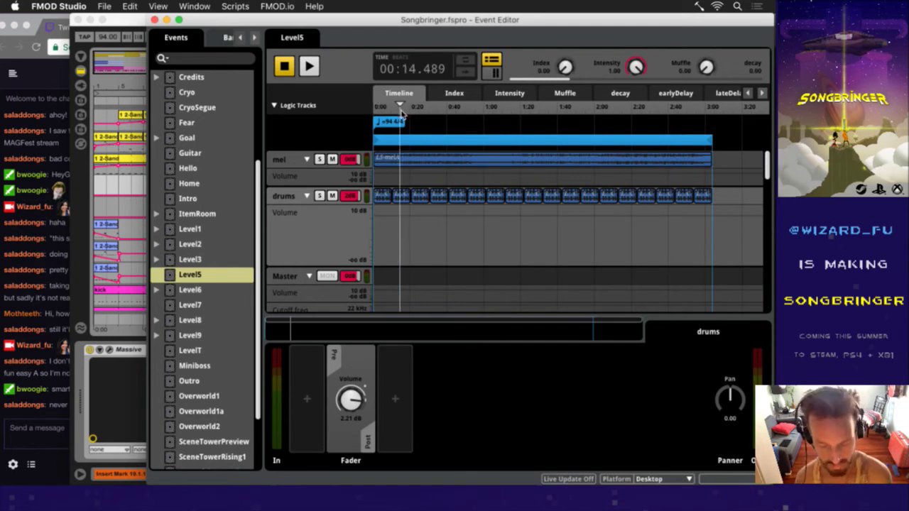
key(space)
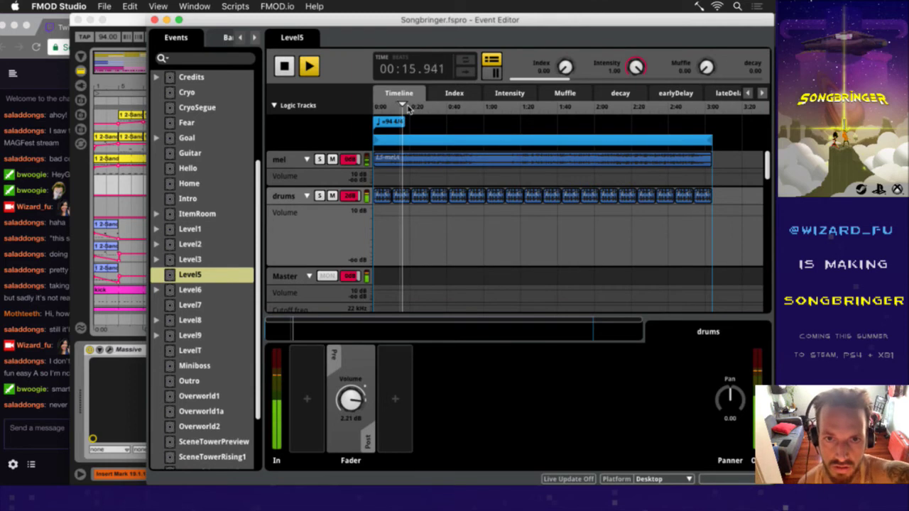
- Select the L5-melA clip and audition the mel and drums tracks in solo by turns, leaving neither soloed
click(519, 162)
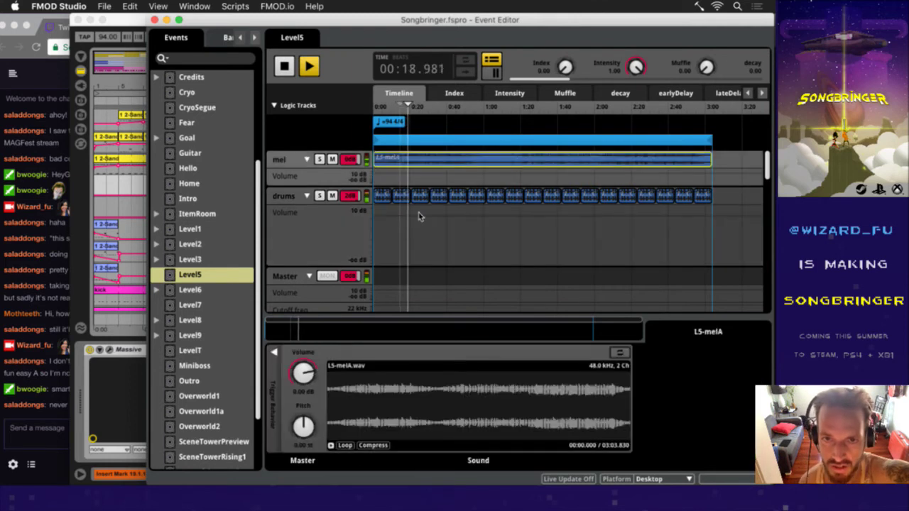
click(320, 159)
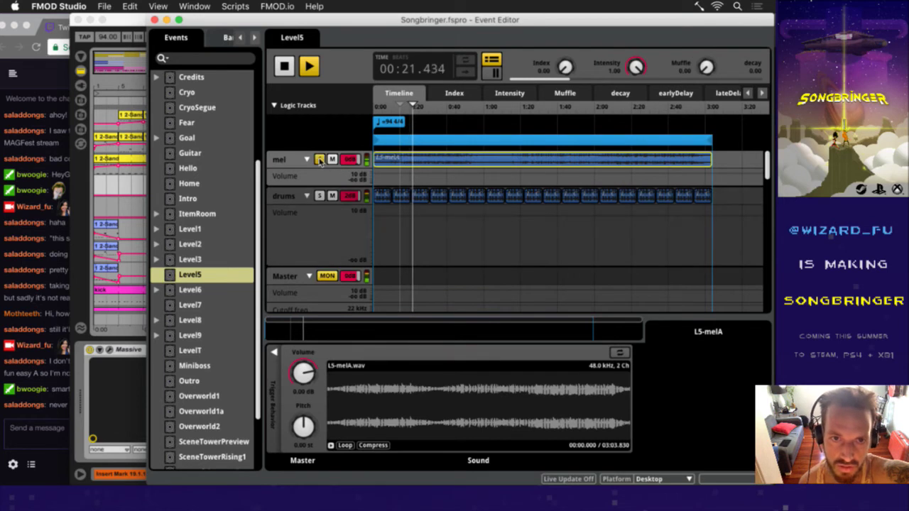
click(319, 195)
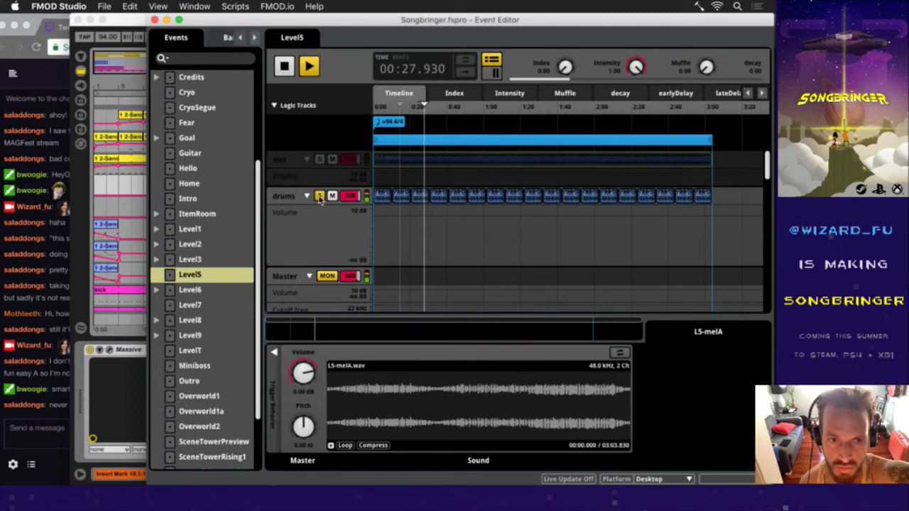
click(319, 196)
click(320, 159)
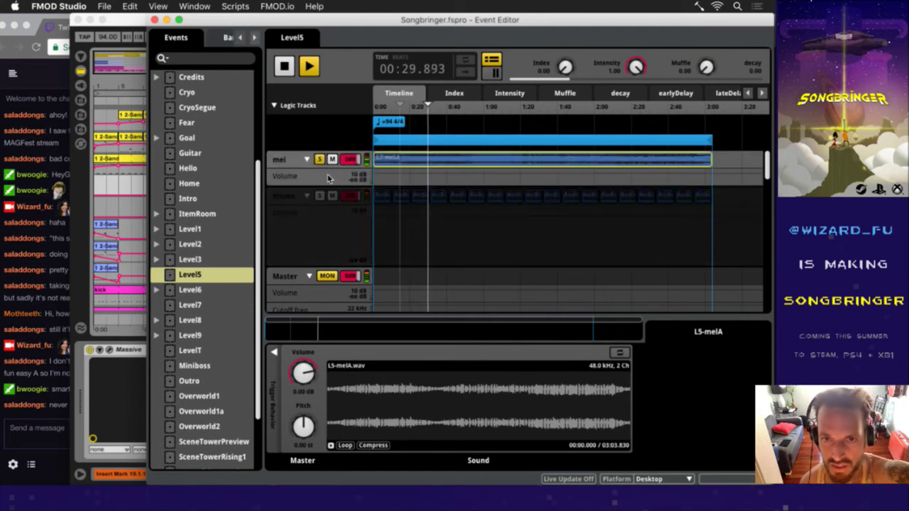
click(319, 159)
- Mute the mel and drums tracks during playback, unmute both, and stop the Level5 event
click(332, 159)
click(332, 195)
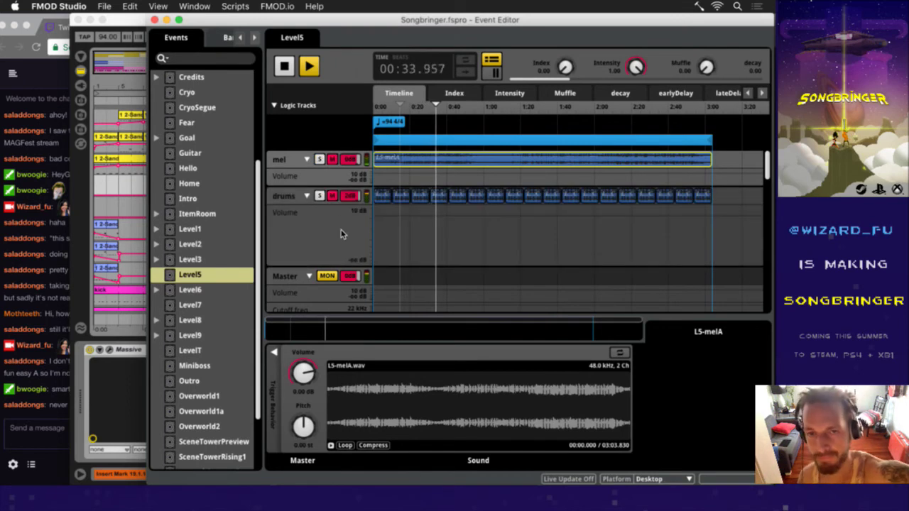
click(331, 195)
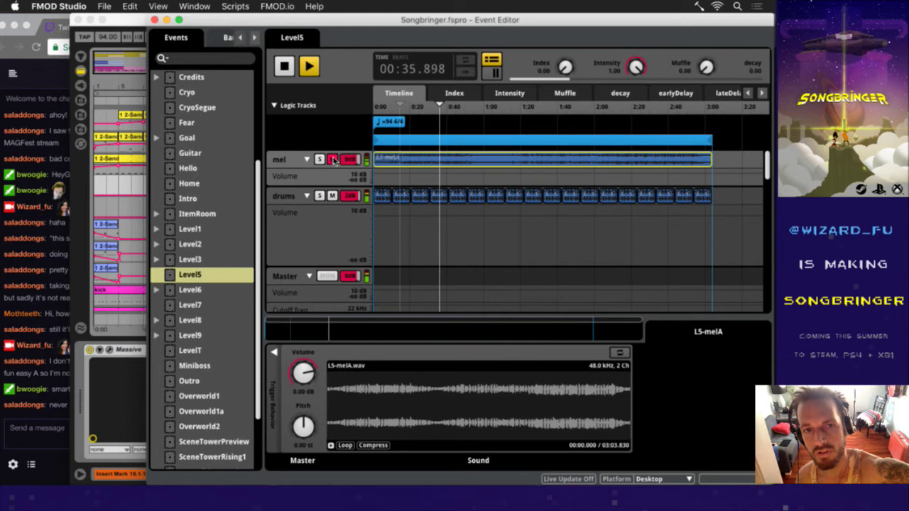
click(331, 159)
key(space)
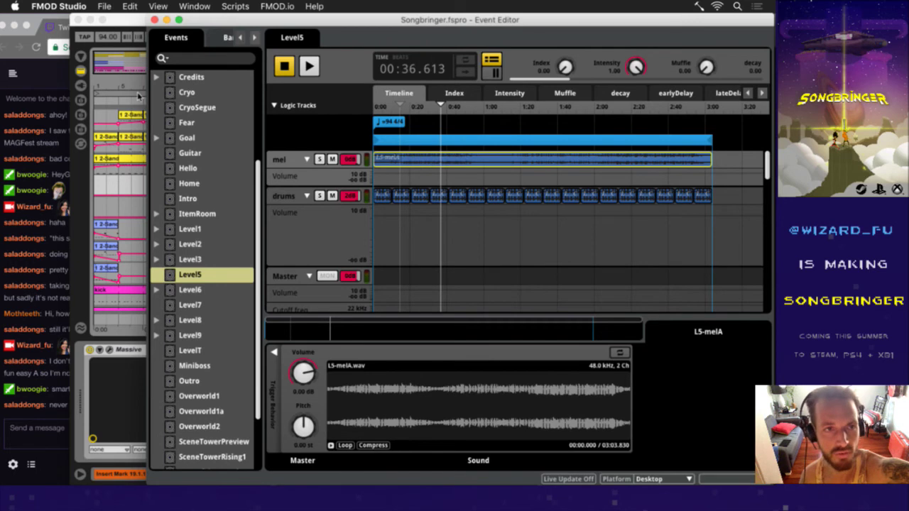
- Switch to Ableton Live with its audio engine running, solo the first bassline track, and play the set from bar 19
click(122, 22)
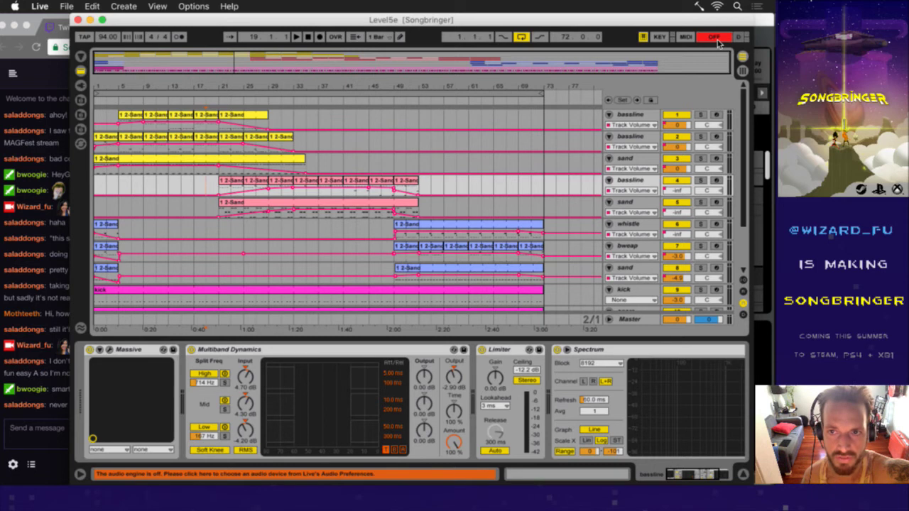
click(629, 114)
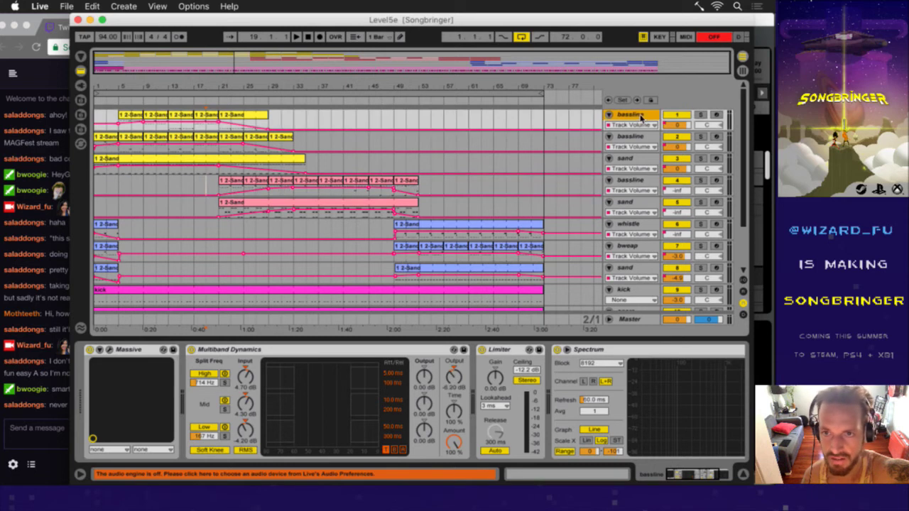
click(699, 115)
key(space)
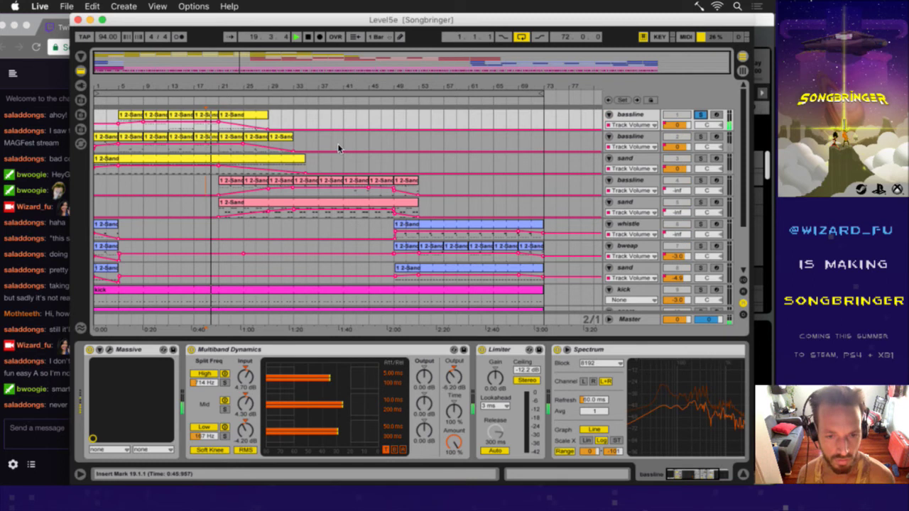
- View the notes of the first bassline track's bar 17 clip, restart playback from bar 9, and check the track's device chain
double_click(209, 115)
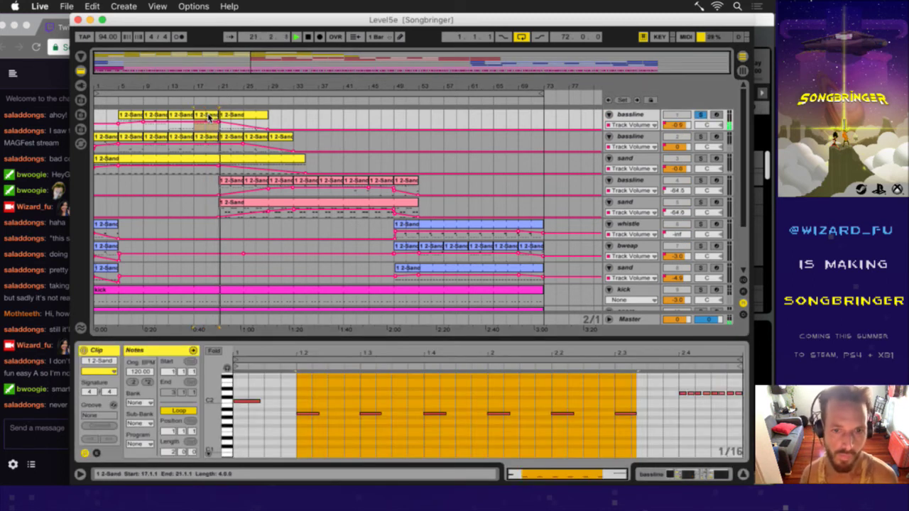
click(228, 150)
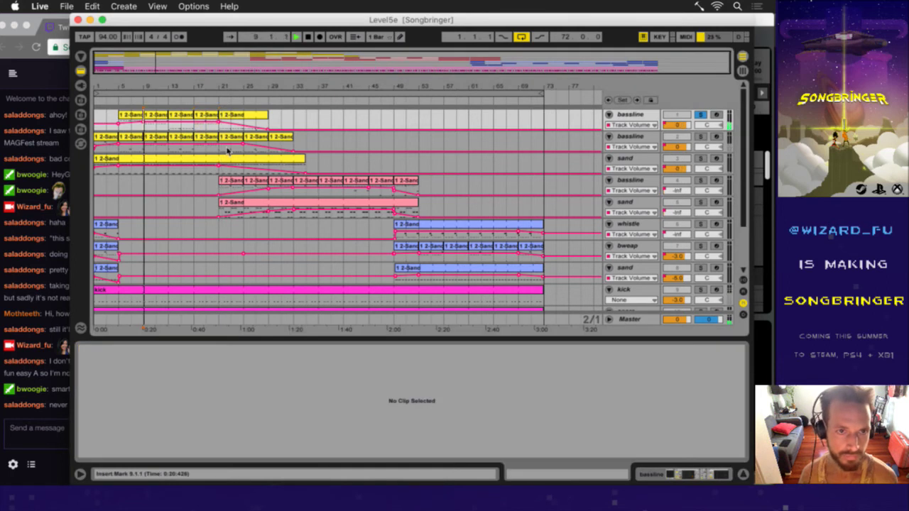
key(shift+Tab)
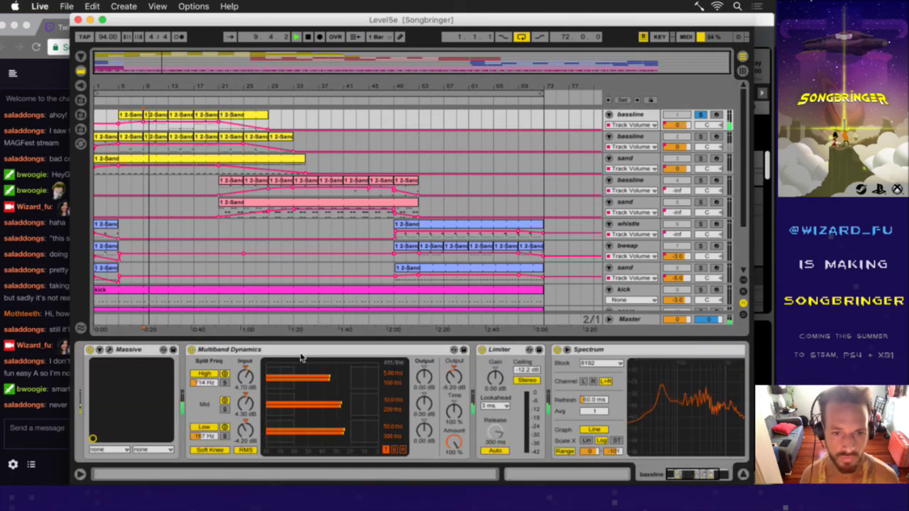
key(shift+Tab)
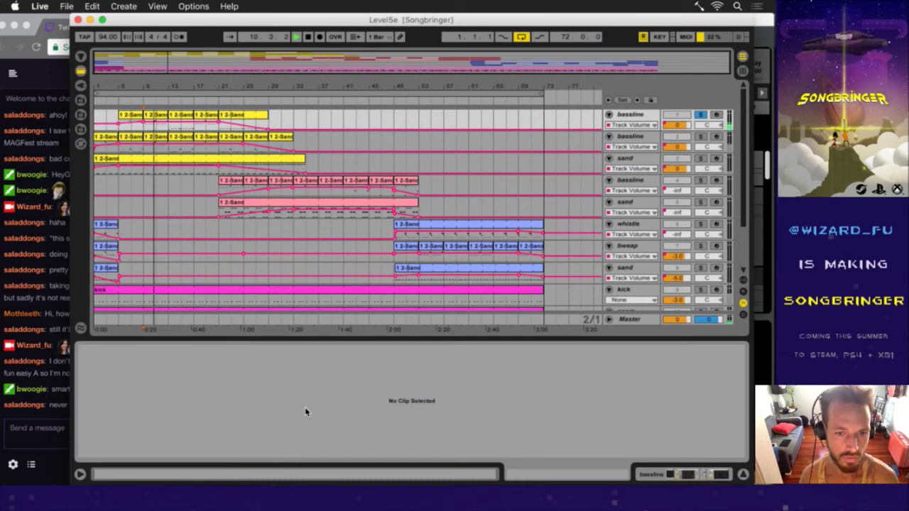
- Compare the notes of the first bassline track's clips at bars 9 and 13, with the note editor folded to used pitches
click(153, 116)
click(322, 354)
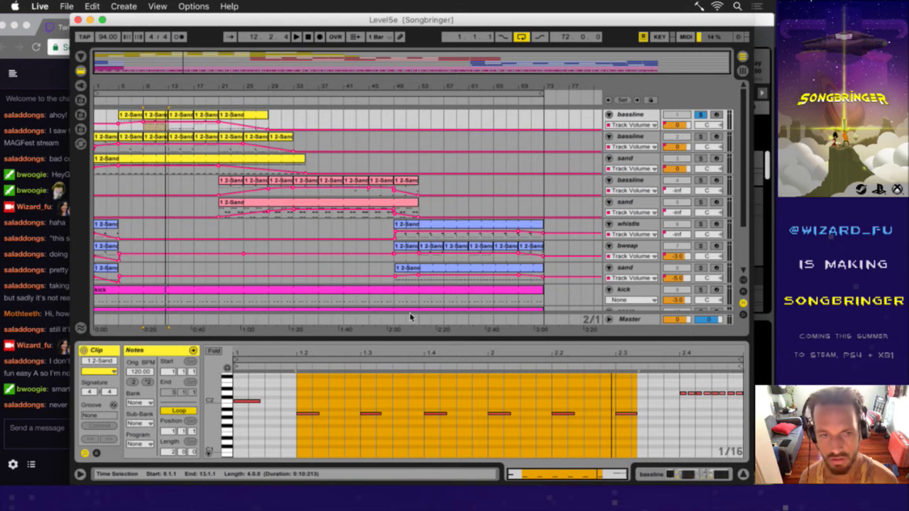
click(261, 426)
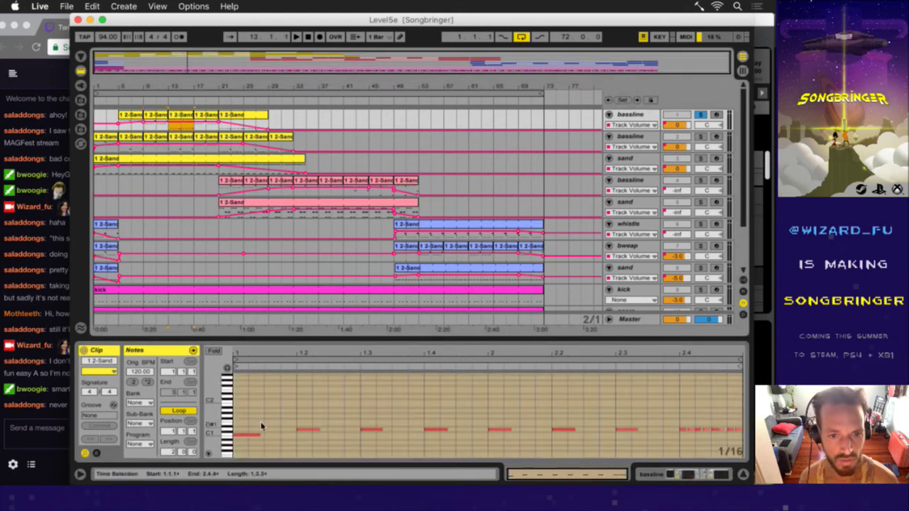
click(214, 351)
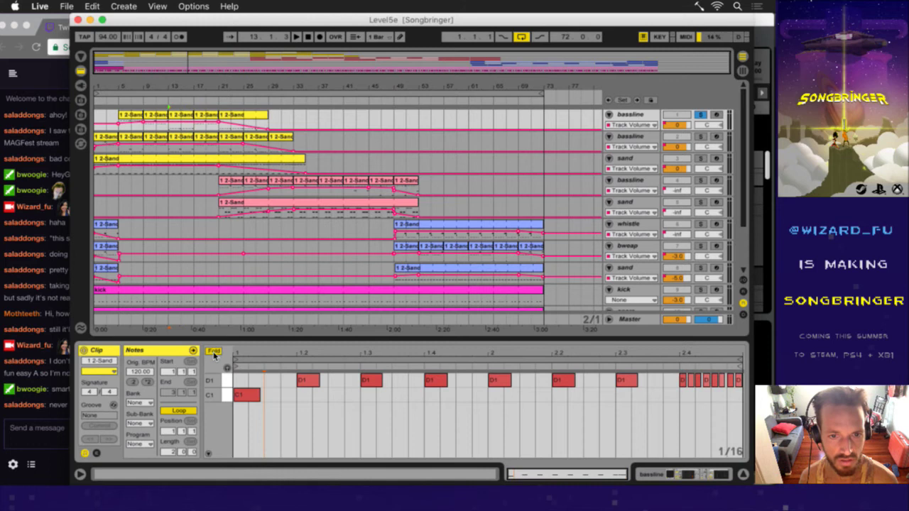
click(155, 119)
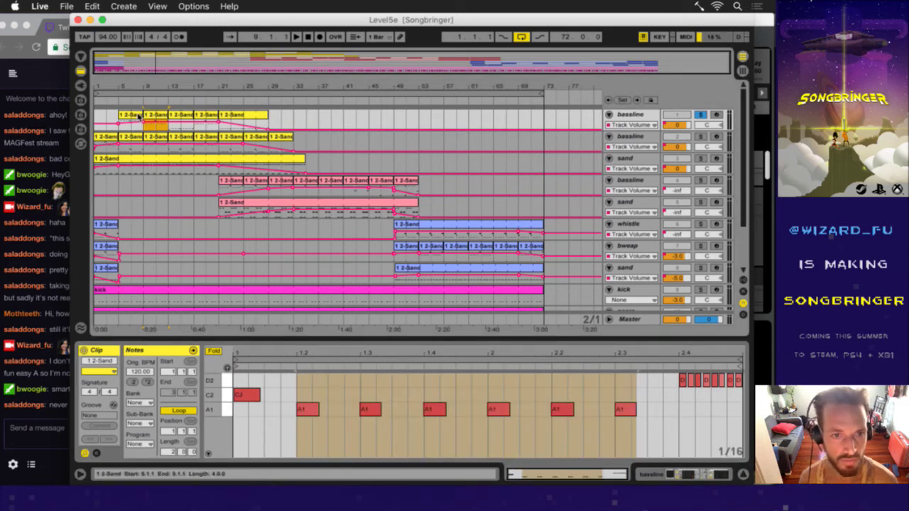
click(180, 122)
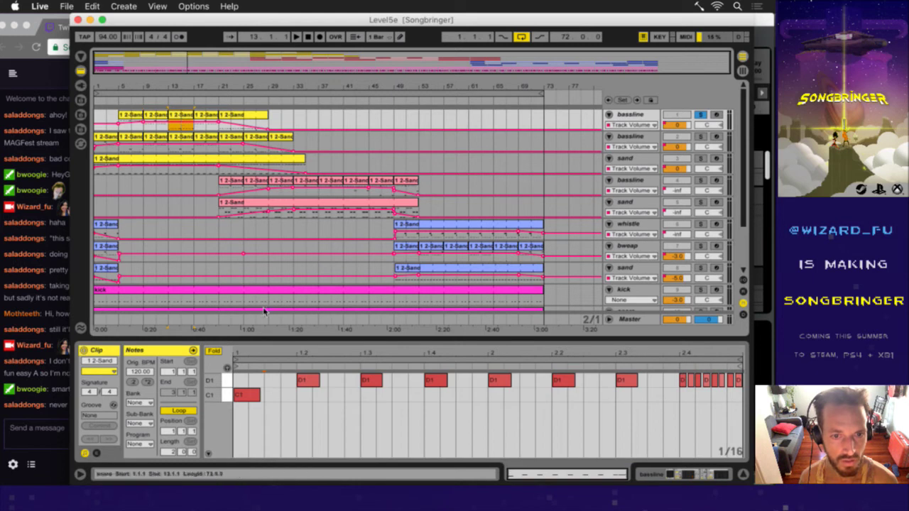
- Play the soloed first bassline track in two short passes from bar 13, stopping after each pass
key(space)
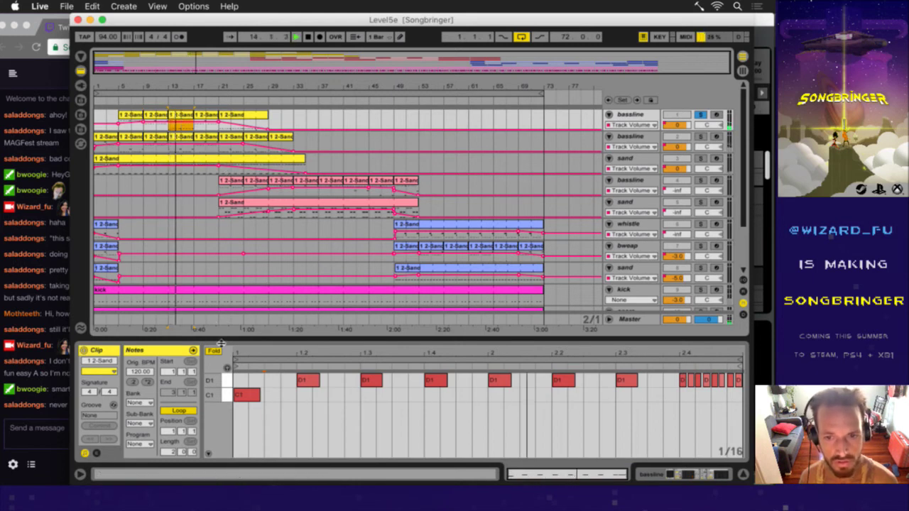
key(space)
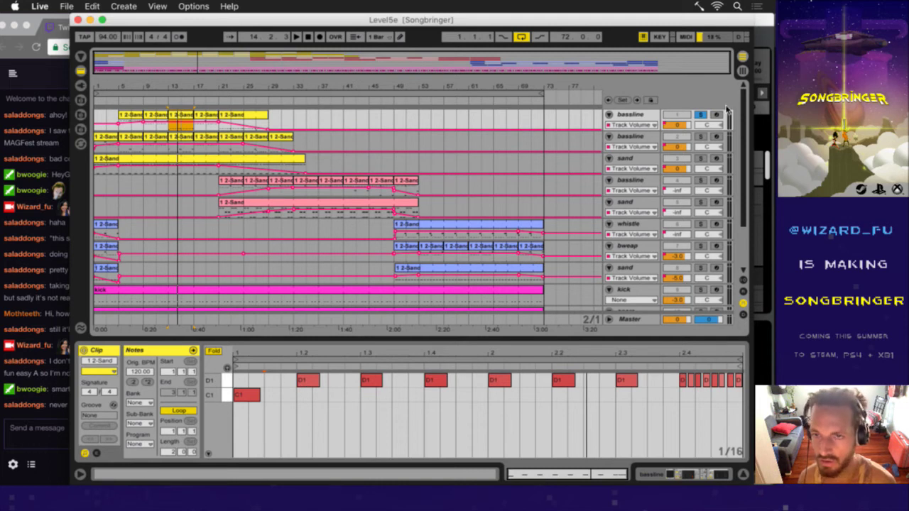
key(space)
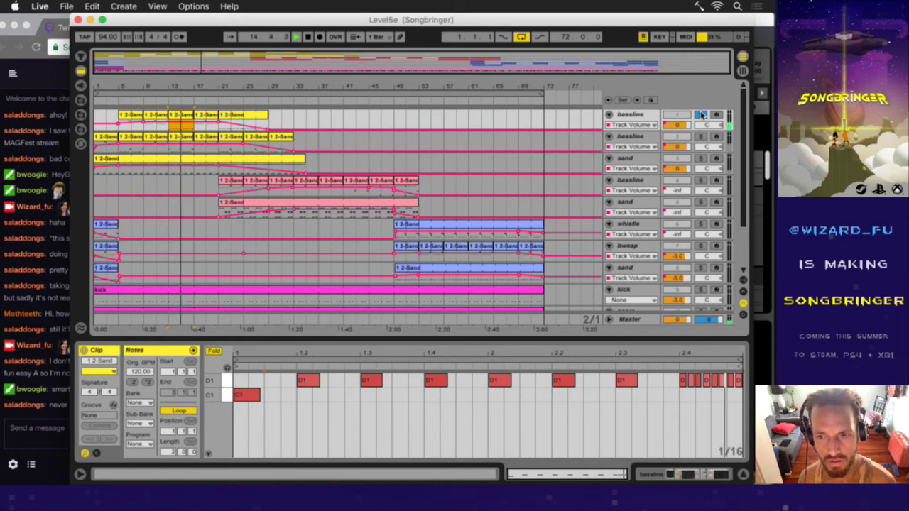
key(space)
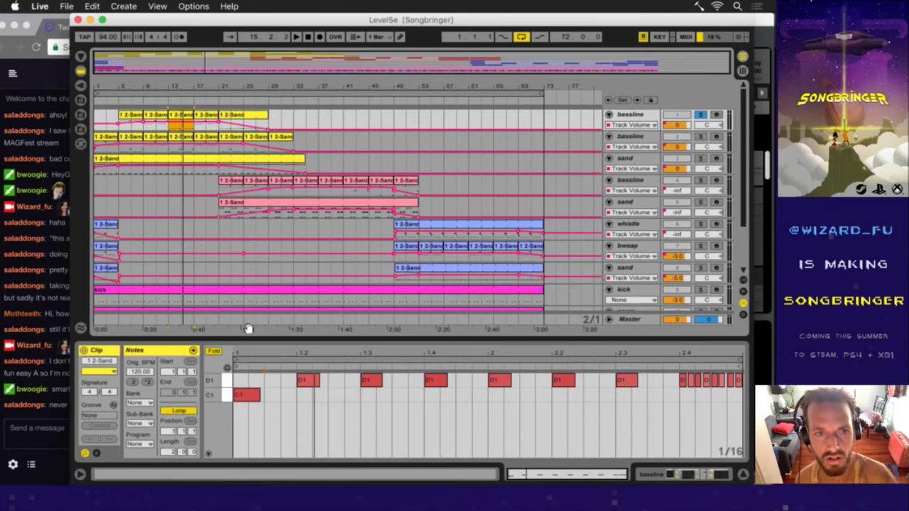
- Inspect the first bassline track's device chain and its Massive synth, checking the FX2 and FX1 settings, and close the plug-in window
key(shift+Tab)
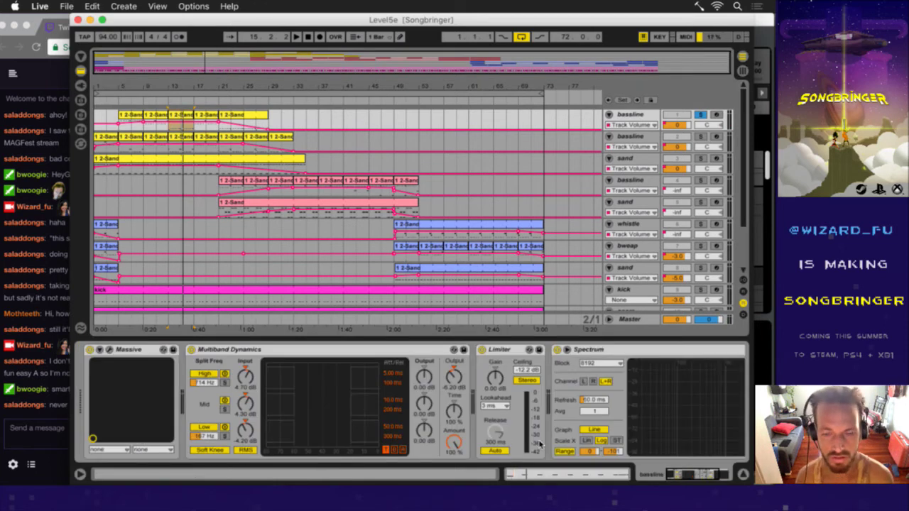
drag(696, 481, 567, 471)
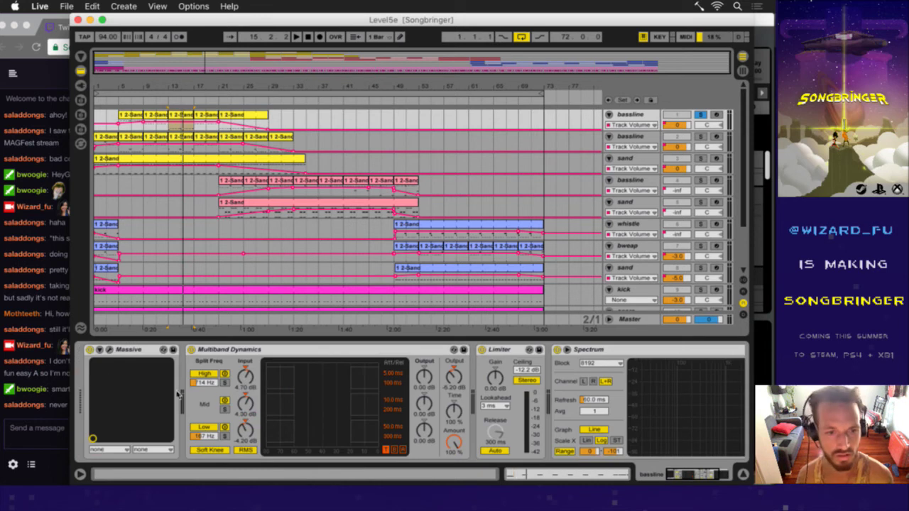
click(107, 351)
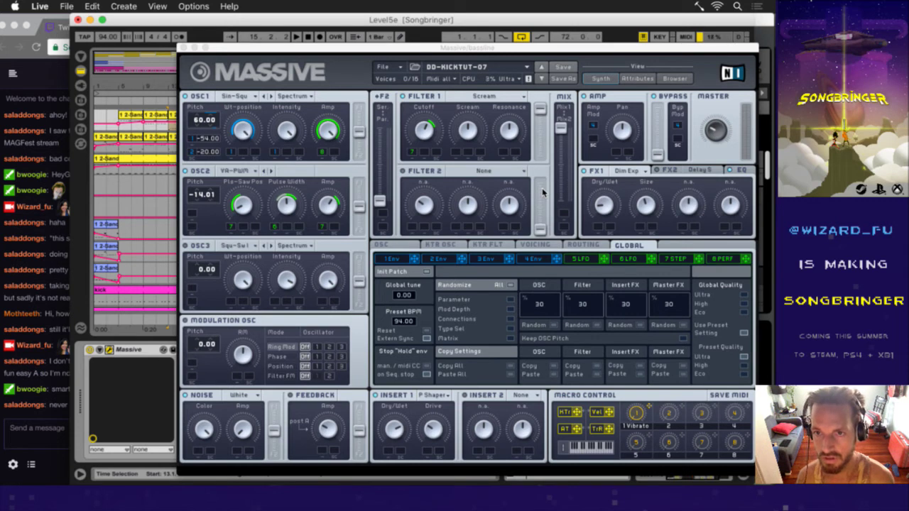
click(699, 171)
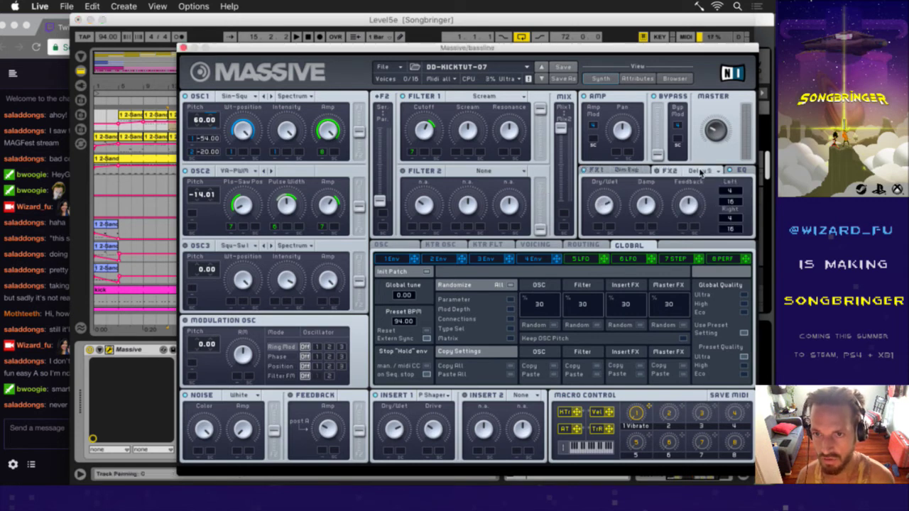
click(629, 169)
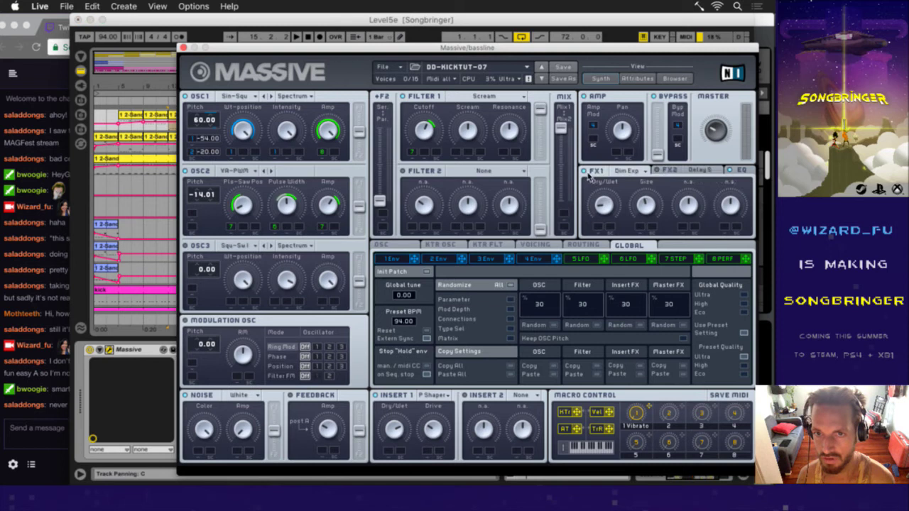
key(space)
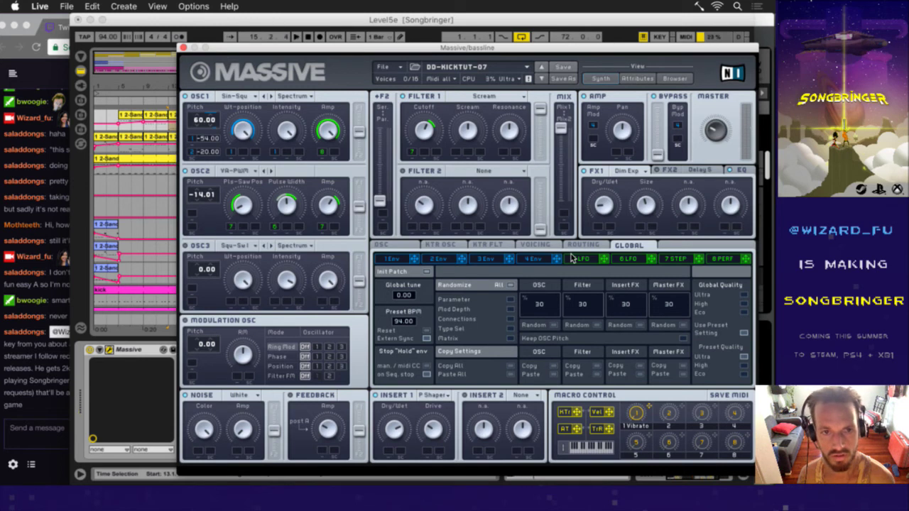
click(182, 48)
- Switch to the Twitch chat in Chrome and read the newest viewer messages about the game key and the big streamer
click(35, 383)
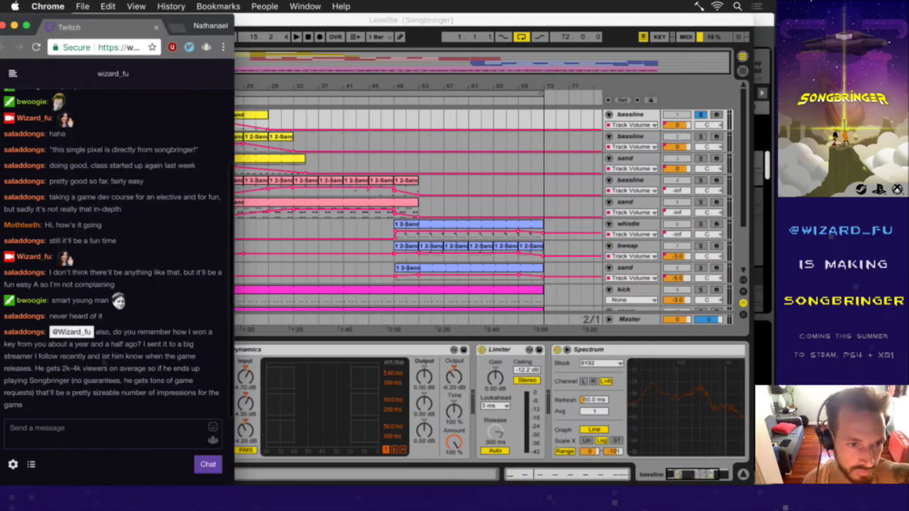
drag(111, 332, 137, 344)
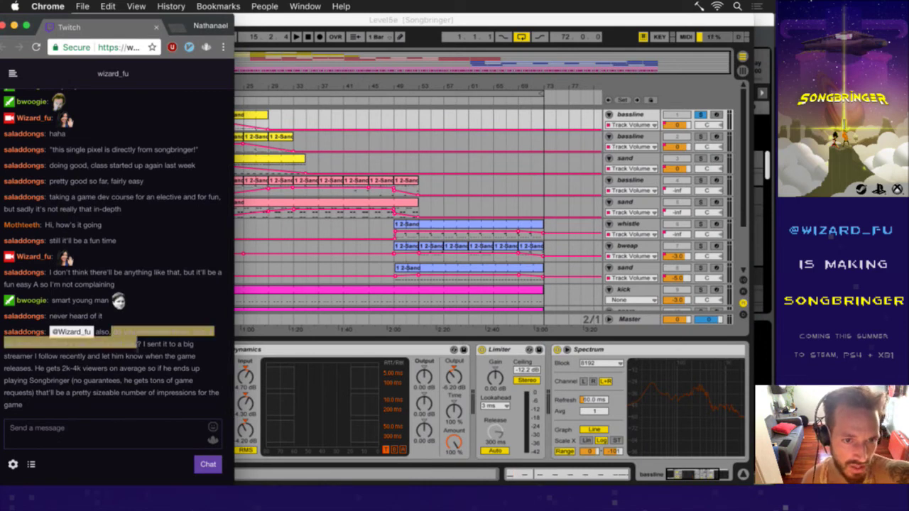
click(157, 352)
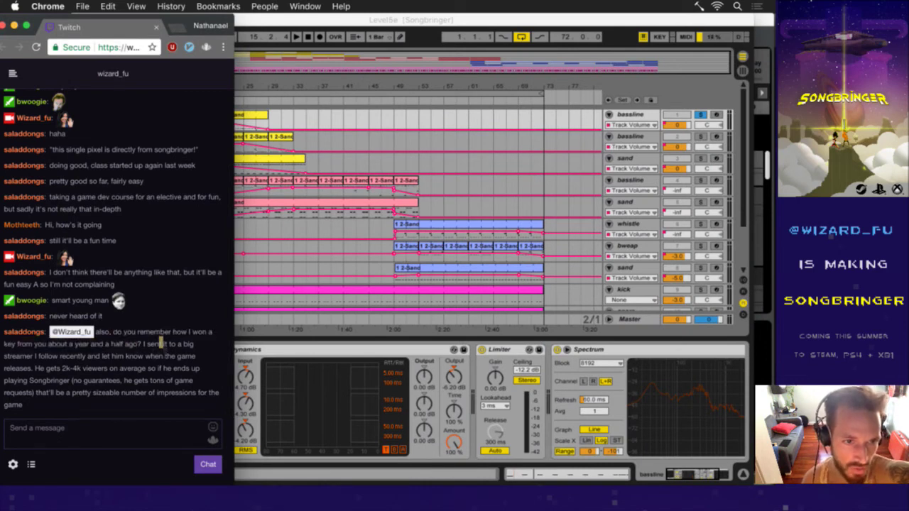
drag(168, 349, 28, 366)
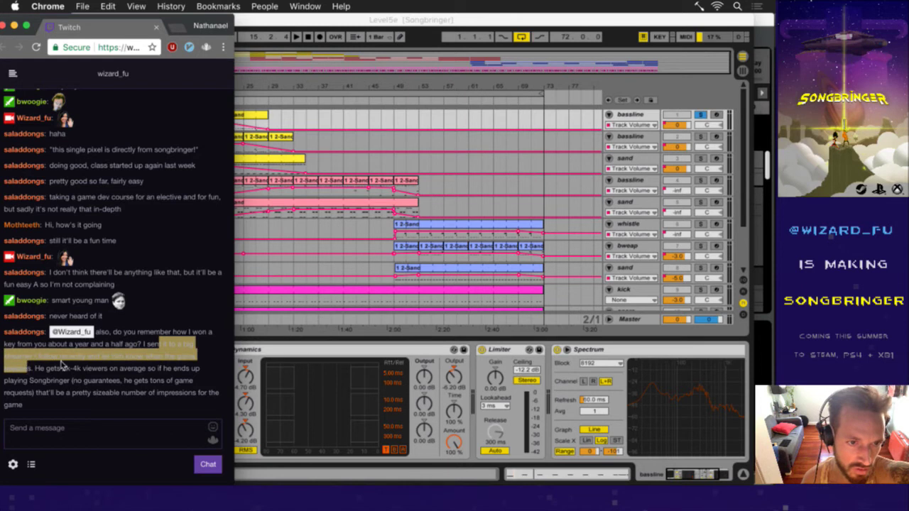
click(60, 365)
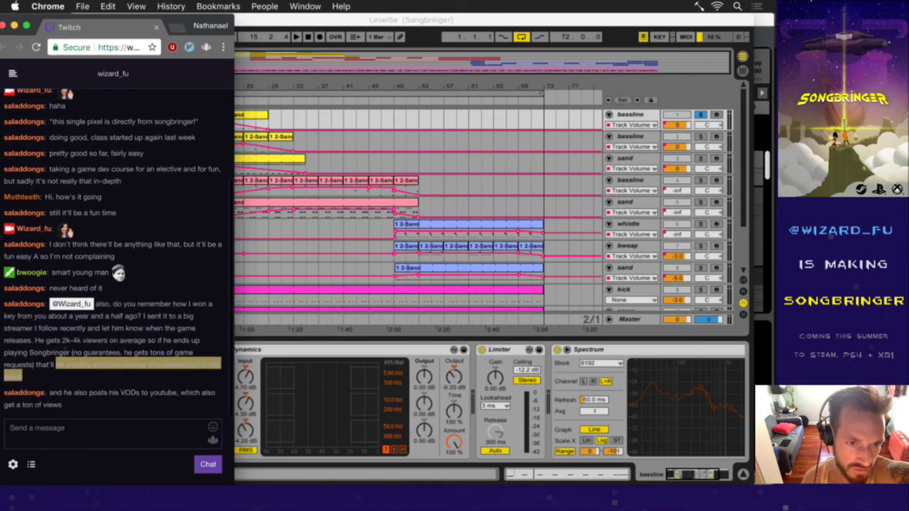
drag(61, 340, 80, 374)
click(112, 375)
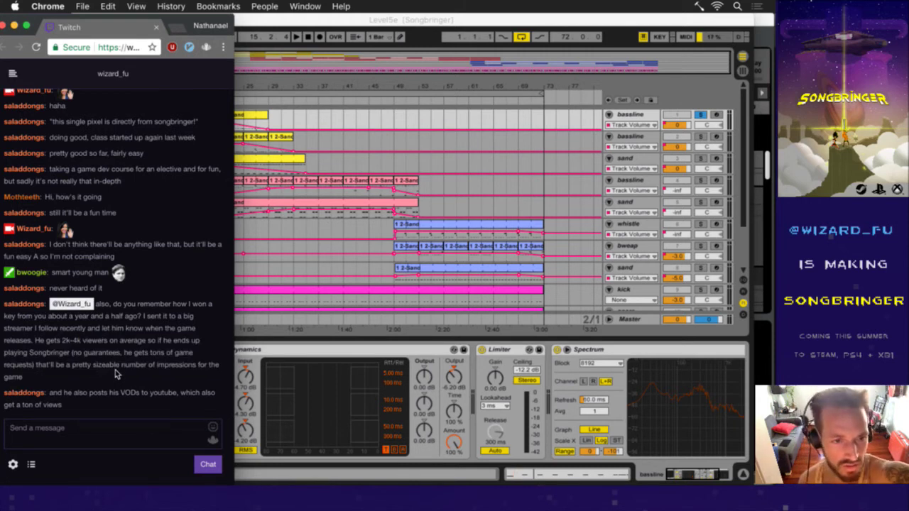
triple_click(85, 402)
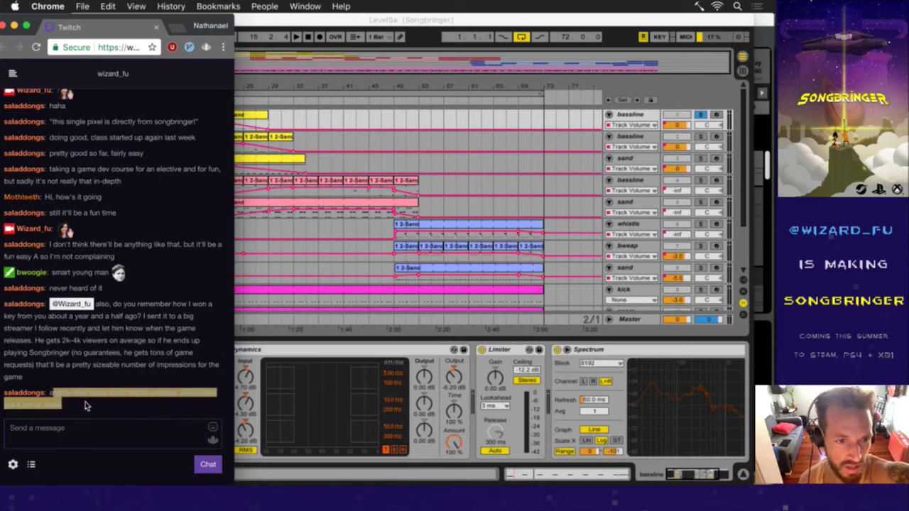
click(89, 404)
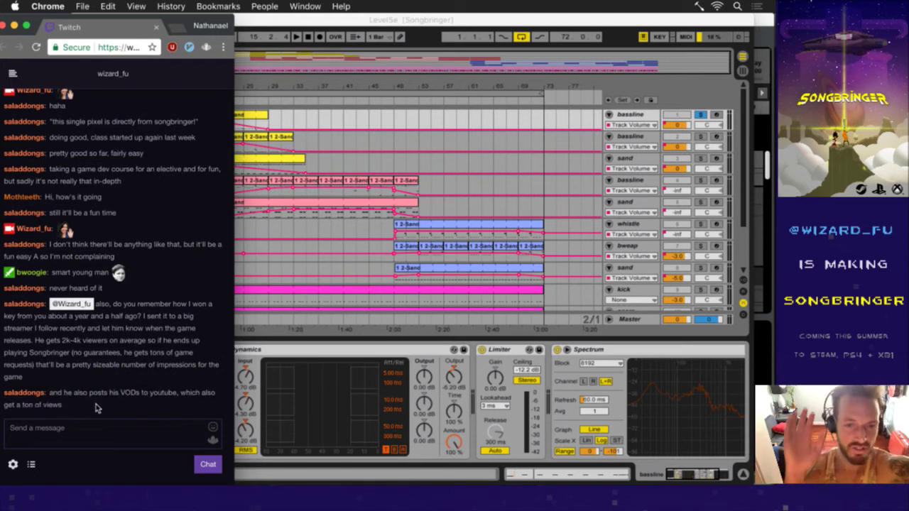
- Open a new browser window beside the chat and search the web for "twitch emoticons"
click(81, 436)
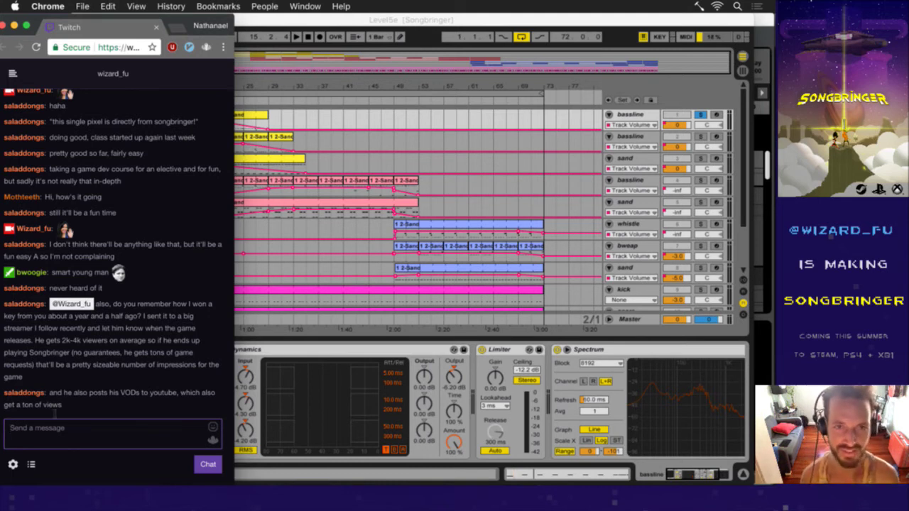
key(super+n)
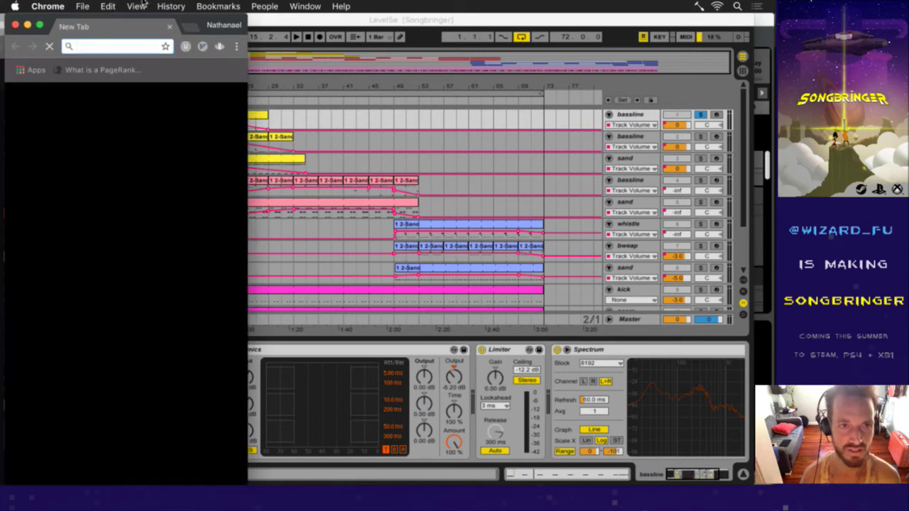
drag(192, 26, 359, 36)
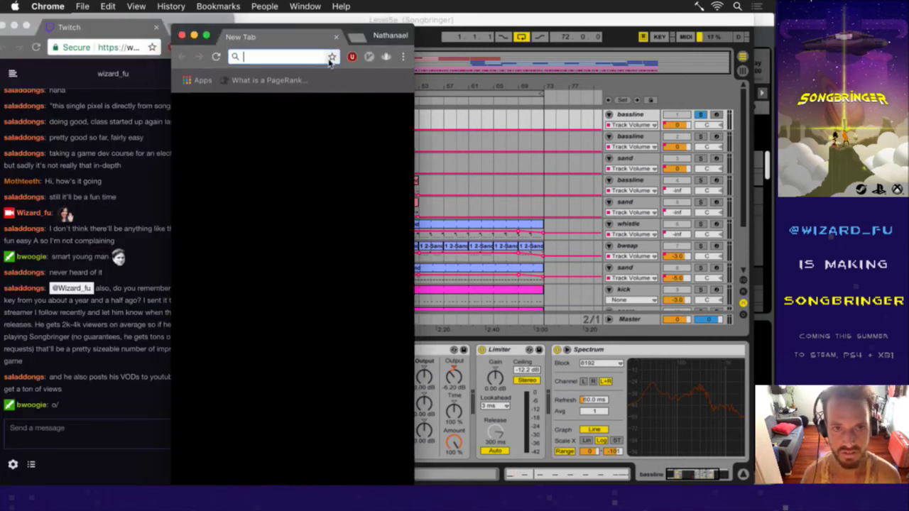
text(twitch em)
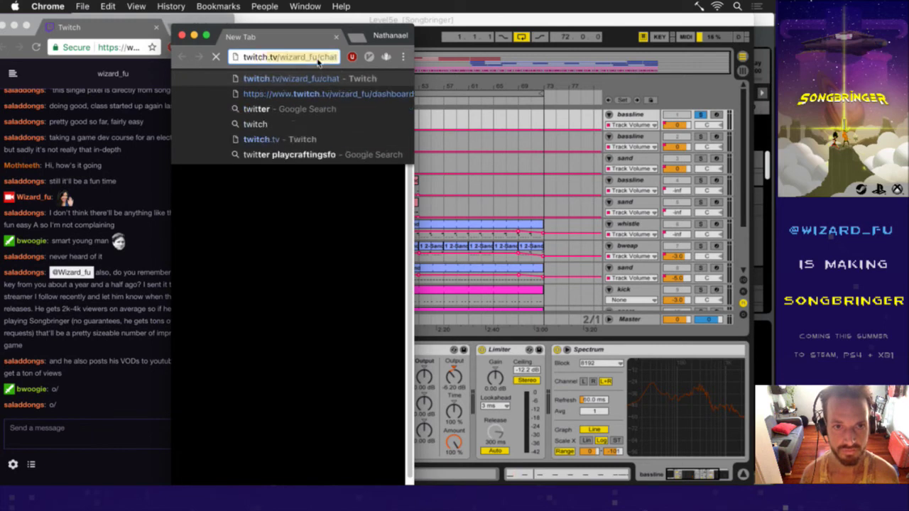
text(oticons)
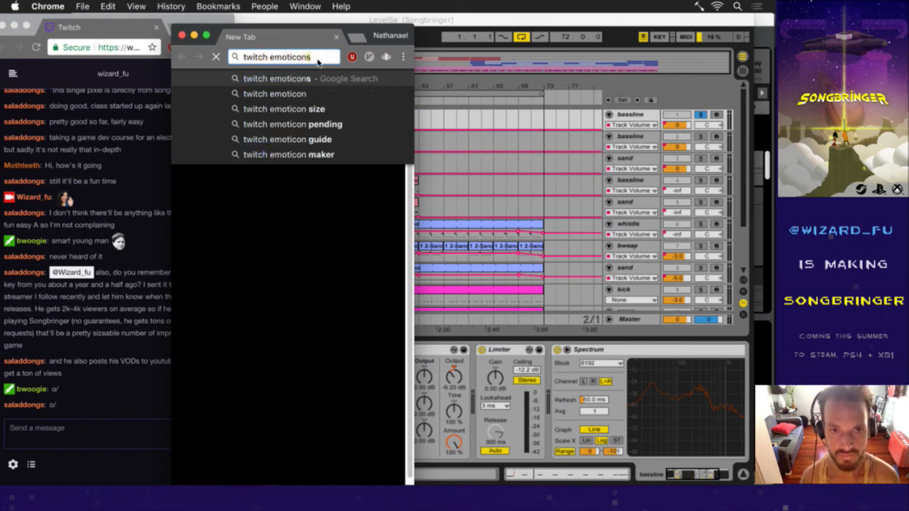
key(Return)
- Send the message "o/" in the Twitch chat
click(85, 435)
text(o/)
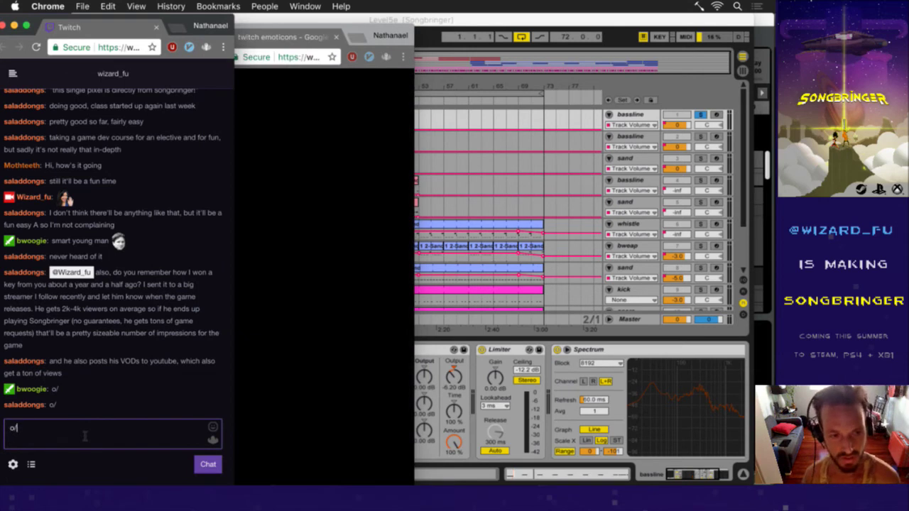
key(Return)
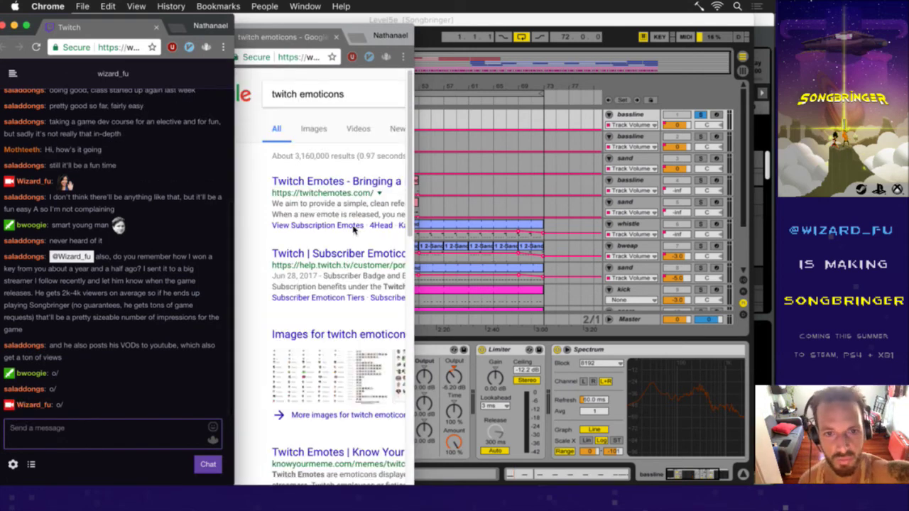
- Widen the search results window, open the Twitch Emotes site, and browse its Robot and Turbo emotes
click(348, 197)
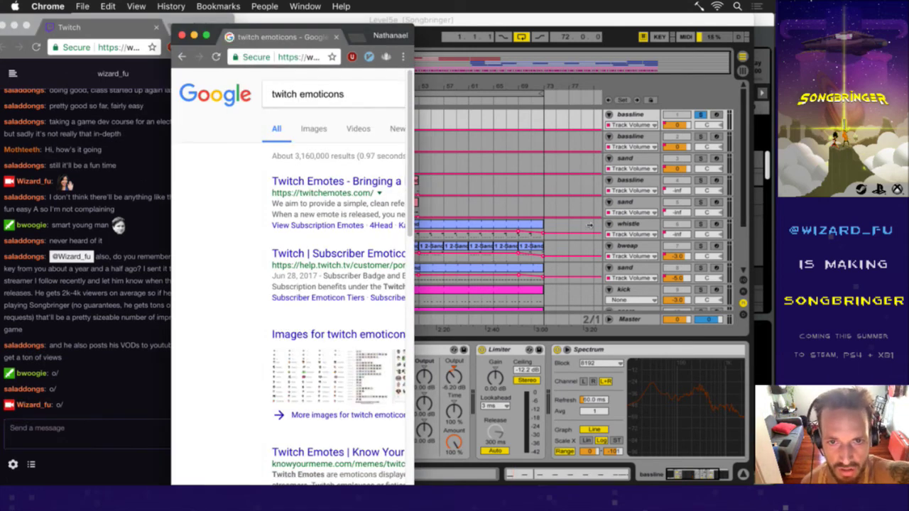
double_click(415, 207)
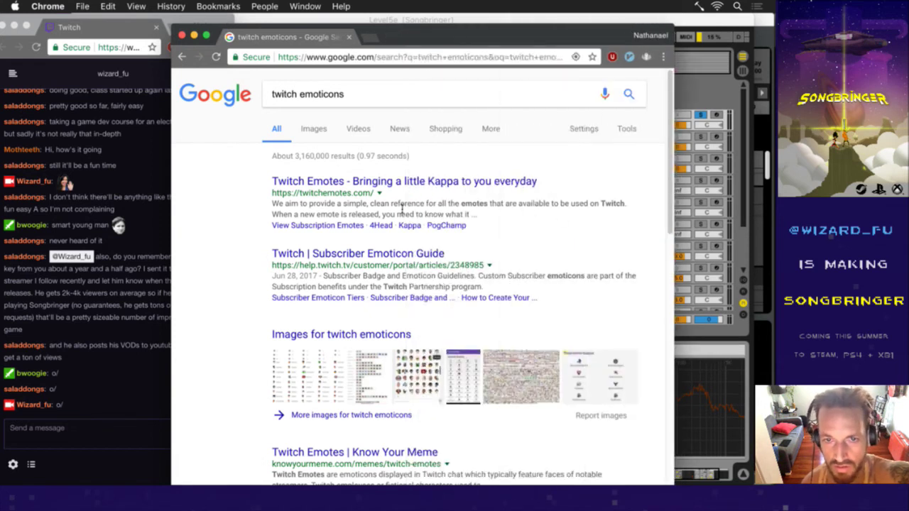
click(417, 183)
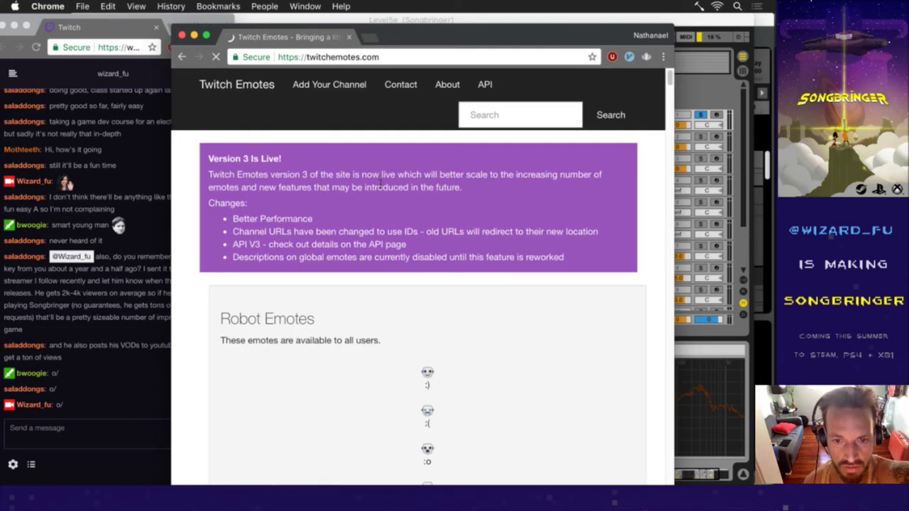
scroll(382, 179, down, 15)
scroll(381, 178, down, 3)
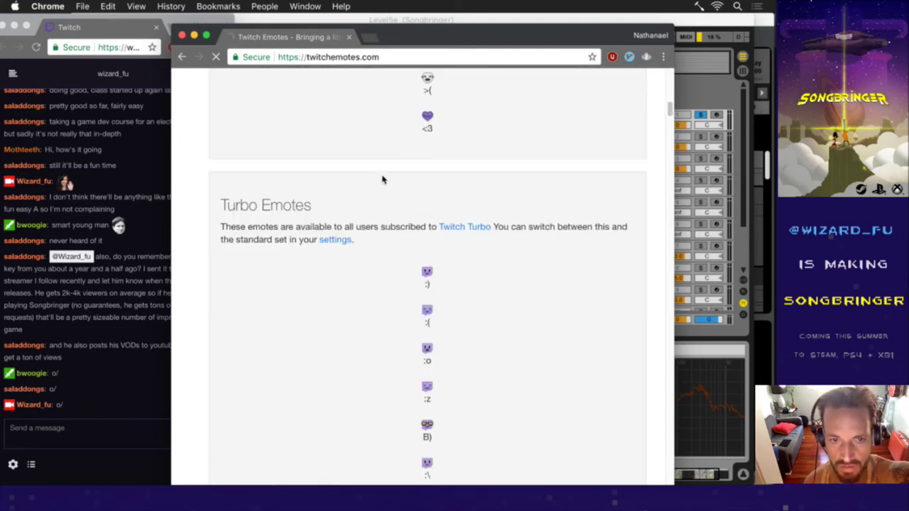
scroll(381, 179, down, 10)
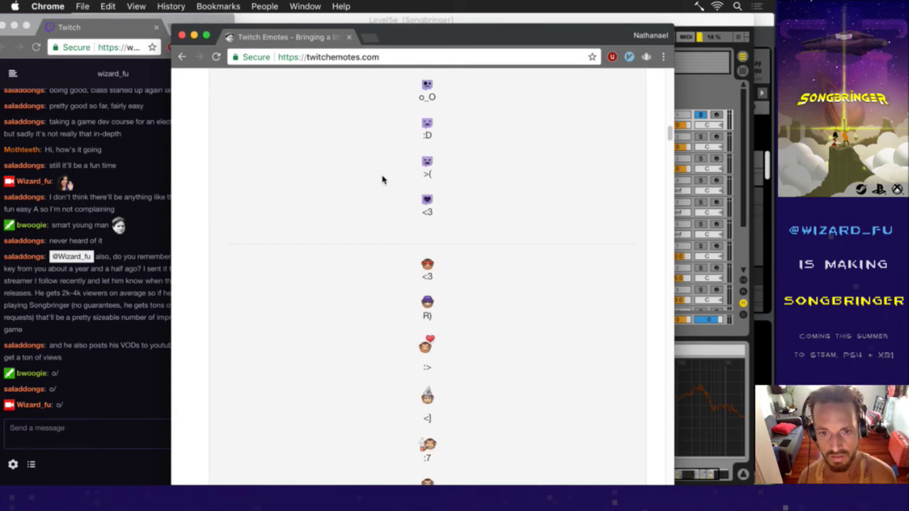
scroll(381, 179, up, 1)
- Search the Twitch Emotes page for "o/" and for "high five"
key(super+f)
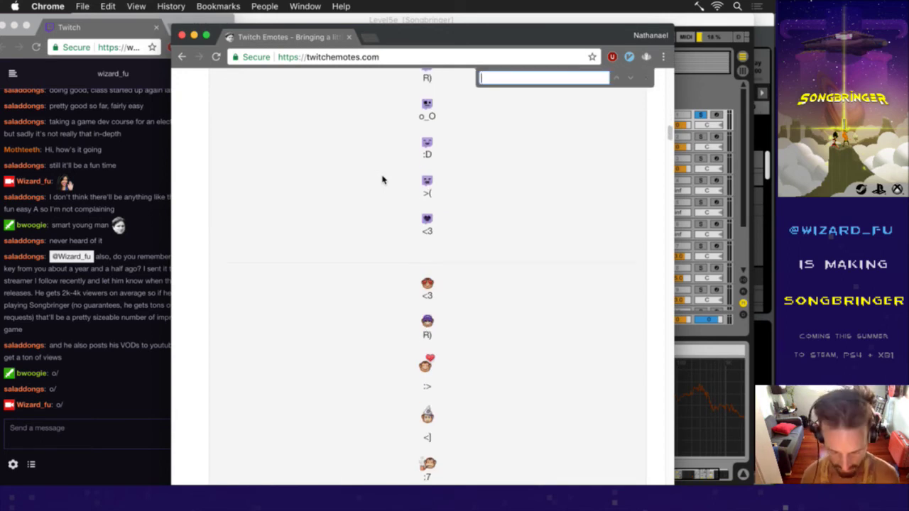
text(o/)
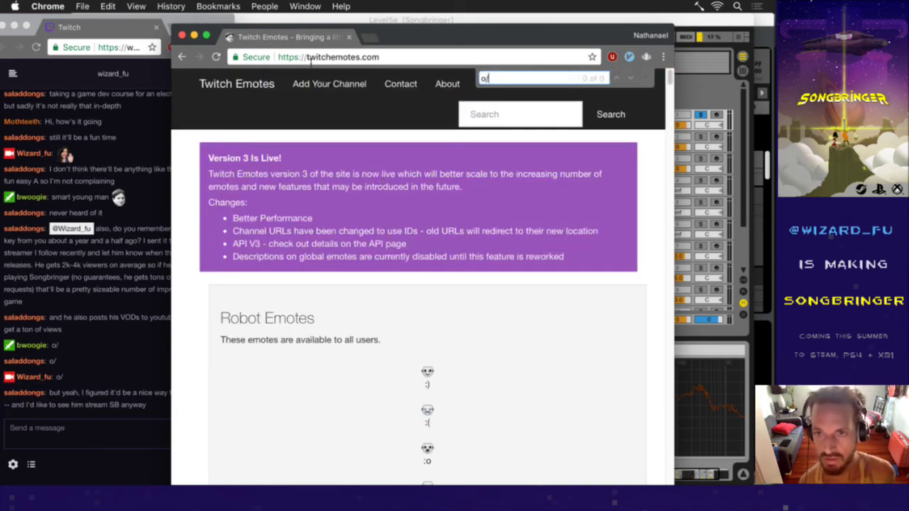
click(652, 82)
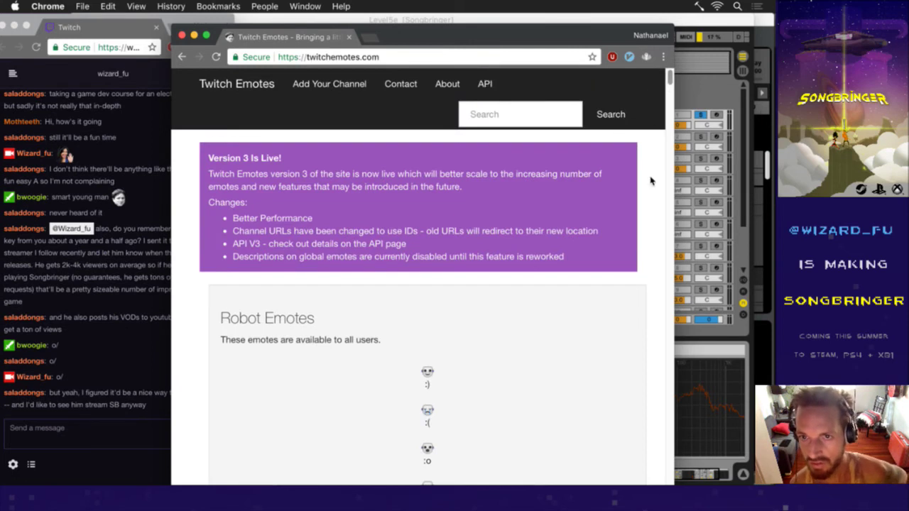
key(super+f)
text(high five)
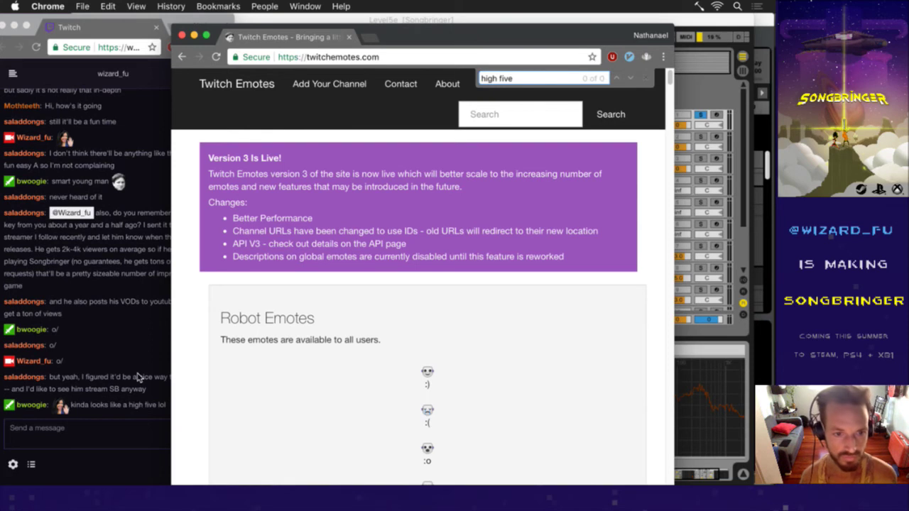
- Read the viewers' latest chat messages about the high five emote and the streamer who is a Zelda fan
click(139, 378)
drag(101, 382, 127, 380)
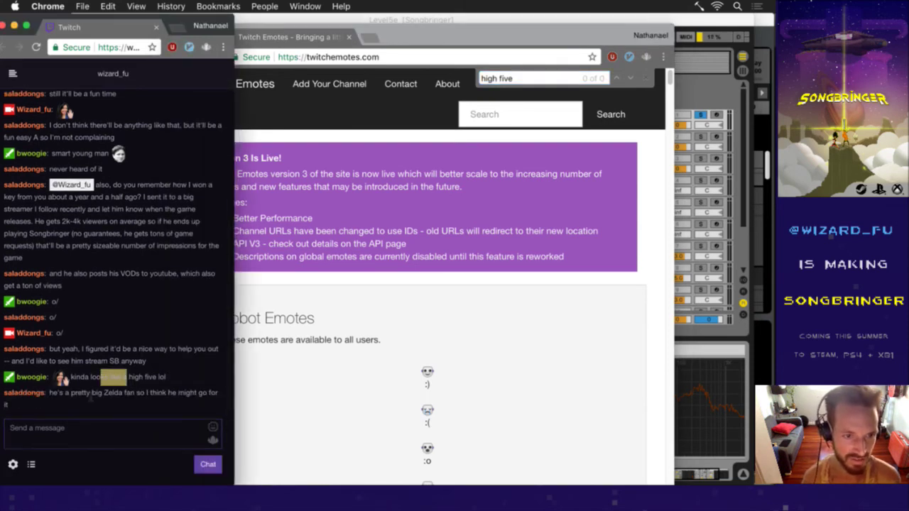
drag(66, 392, 122, 393)
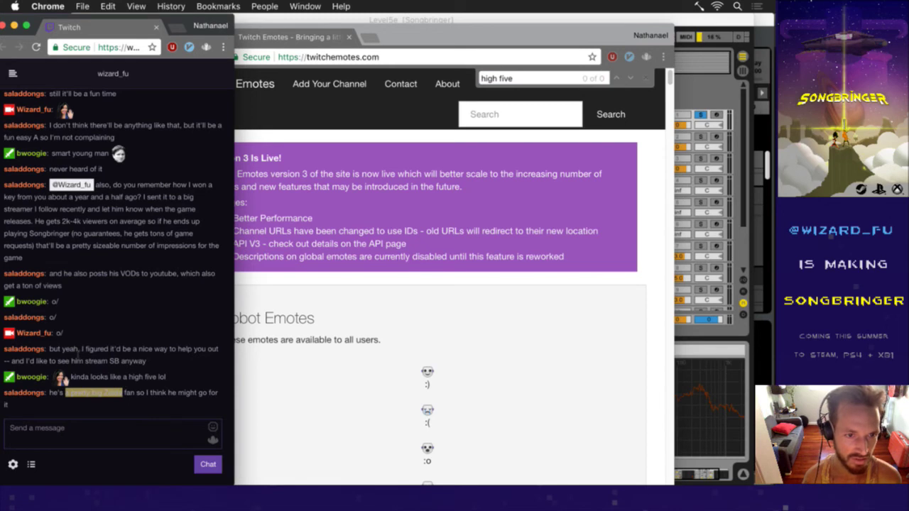
drag(69, 348, 119, 361)
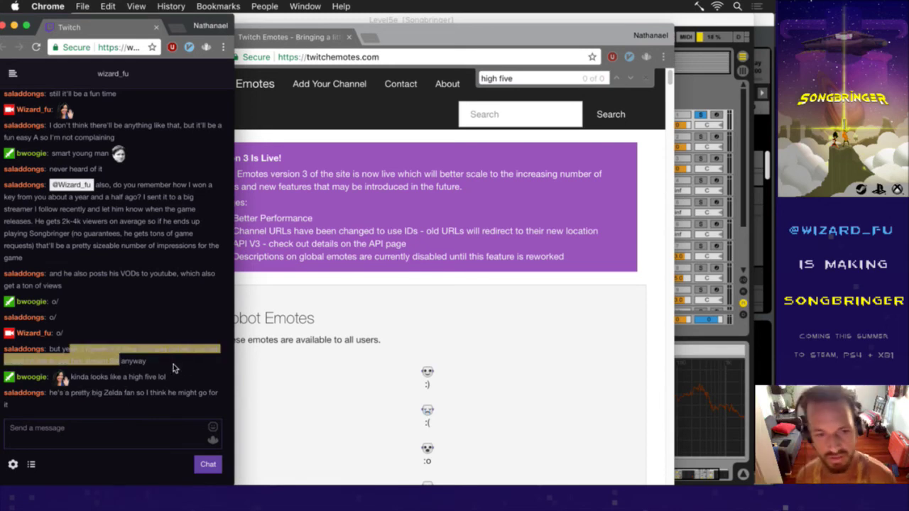
click(188, 400)
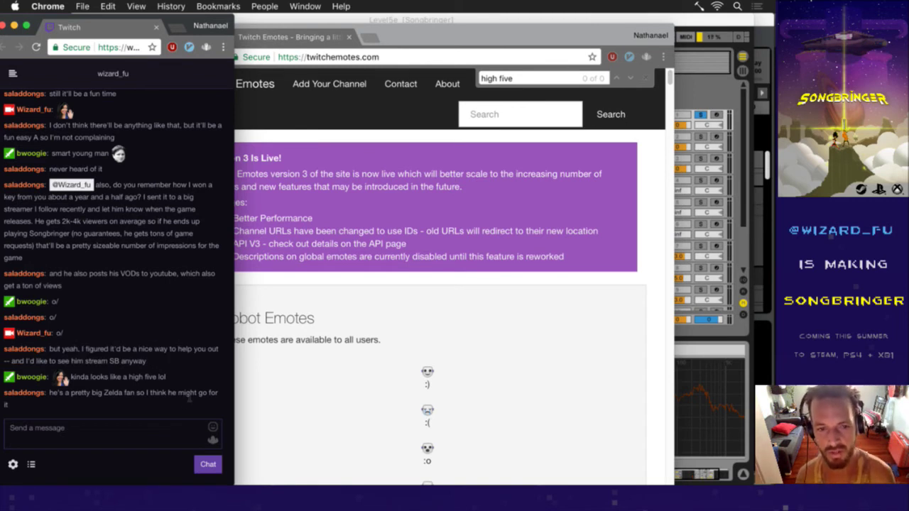
- Look through the Twitch Emotes lists once more and close that browser window
click(659, 270)
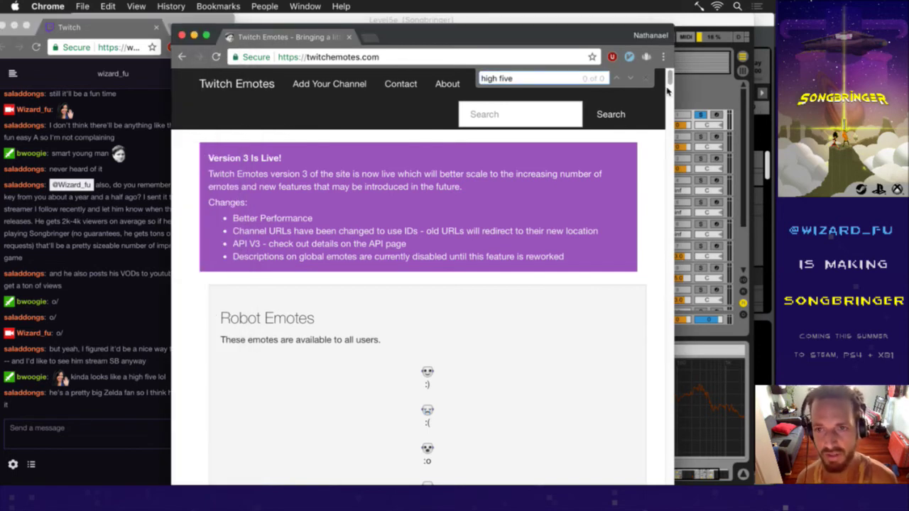
click(645, 78)
scroll(667, 137, down, 5)
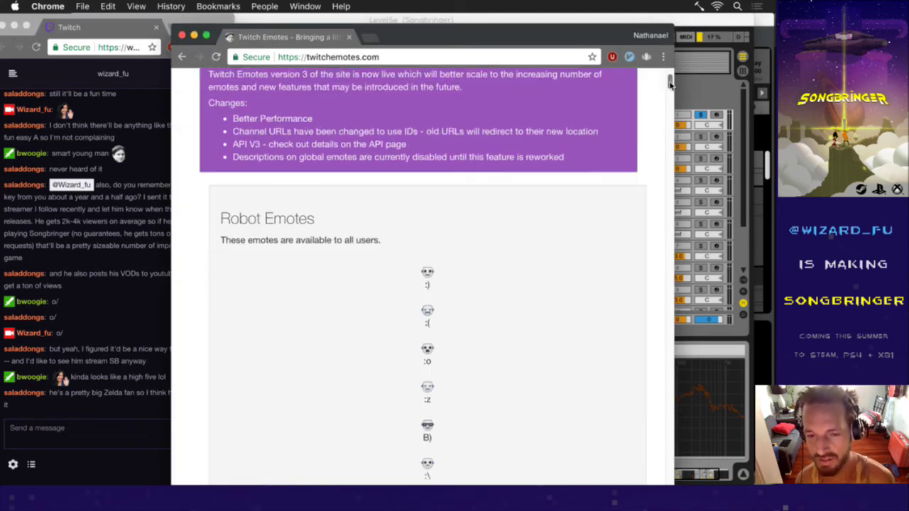
scroll(668, 137, down, 15)
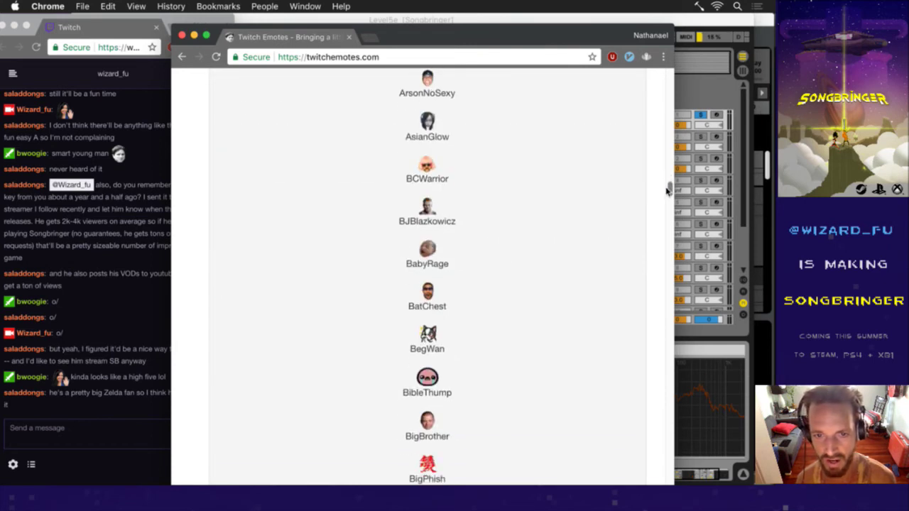
drag(668, 188, 627, 83)
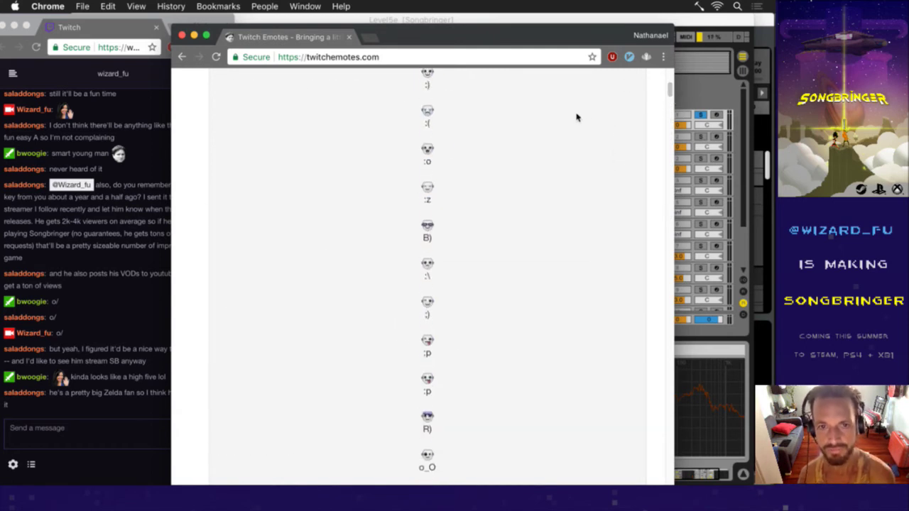
scroll(576, 117, down, 3)
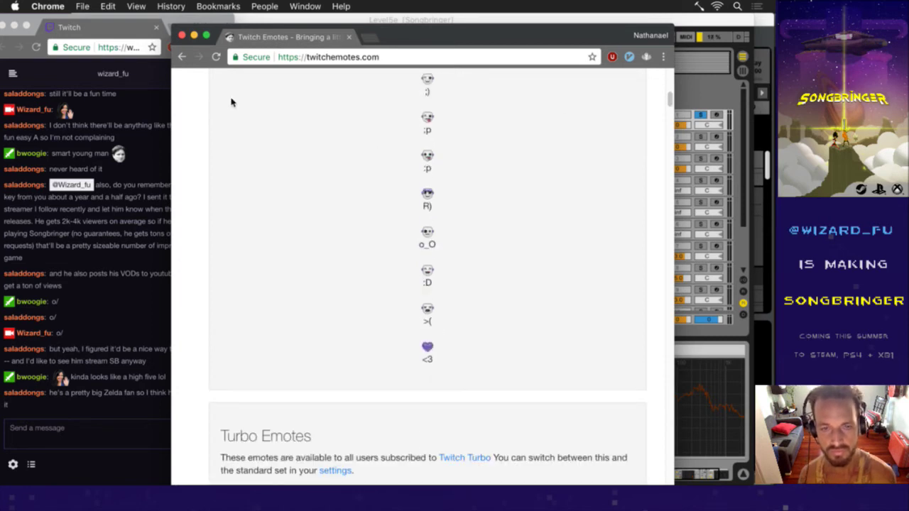
click(182, 56)
key(super+w)
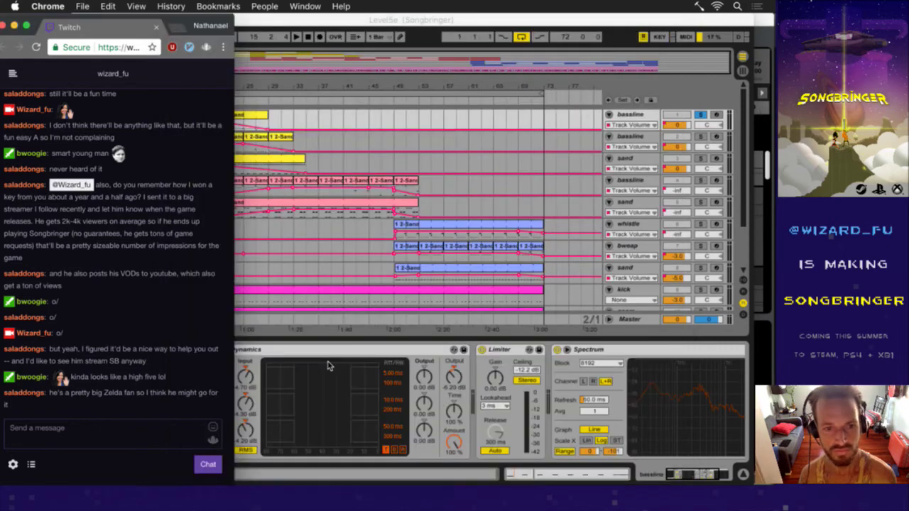
- Switch to Ableton Live and play the soloed bassline from bar 13
click(428, 38)
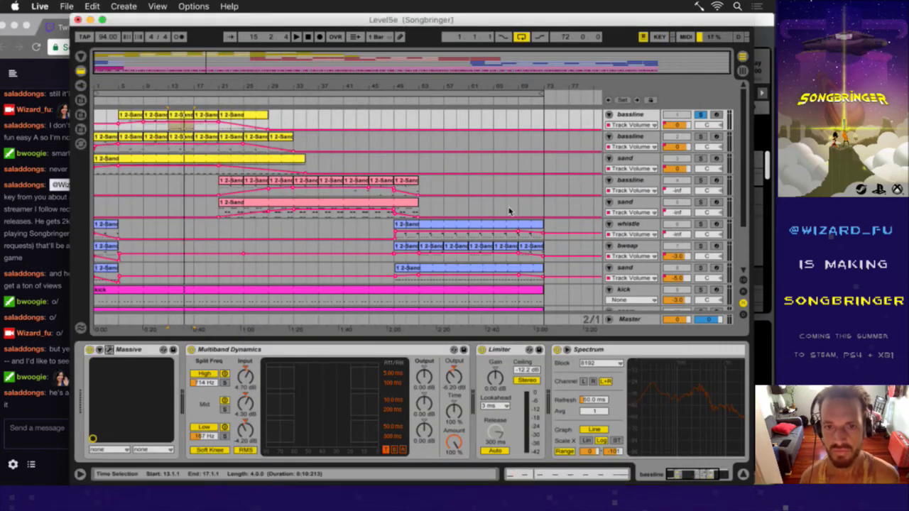
key(space)
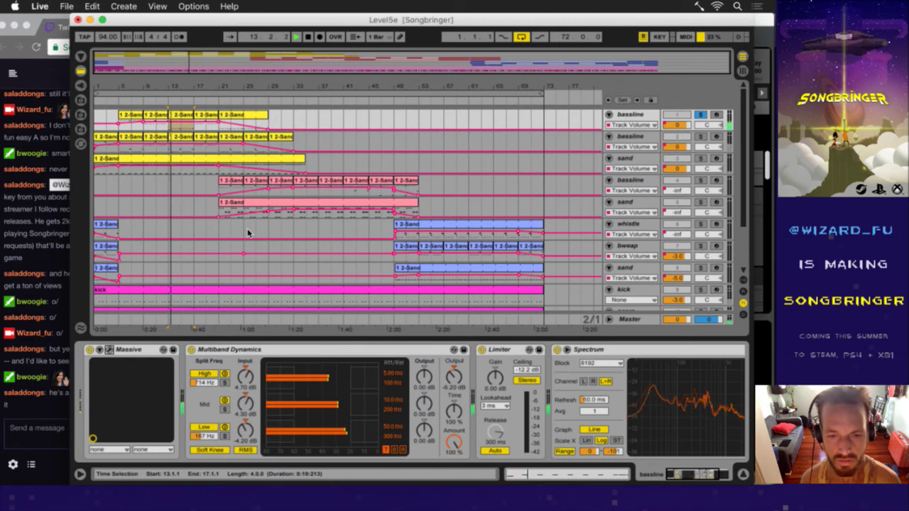
key(space)
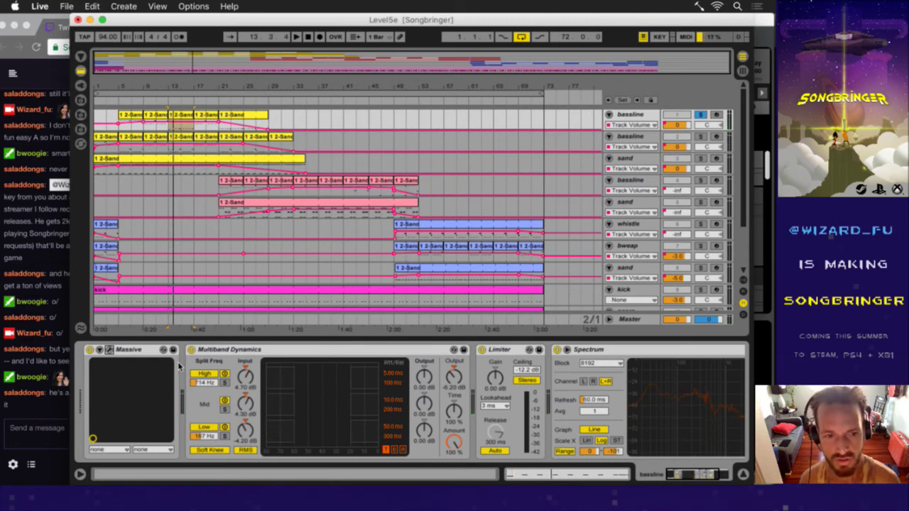
- Open the bassline clip at bar 13, audition its first note raised to D1, and undo that pitch change
click(178, 116)
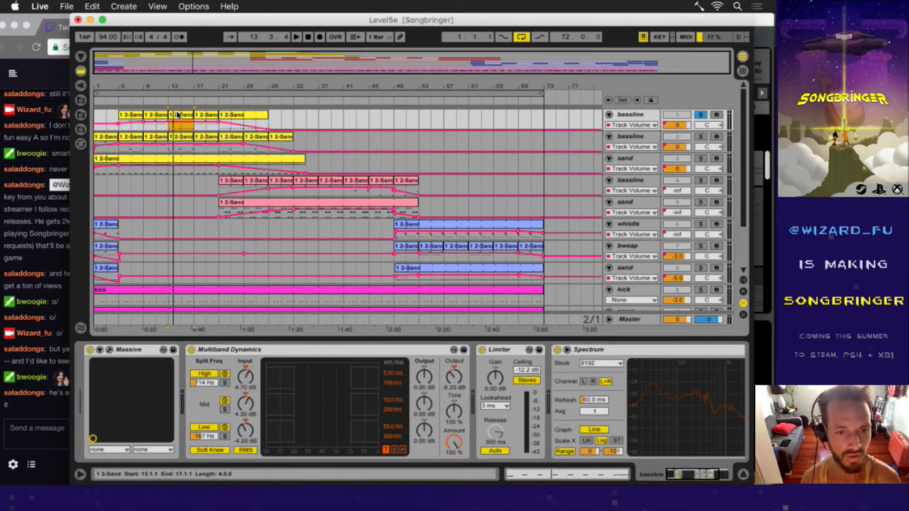
double_click(178, 116)
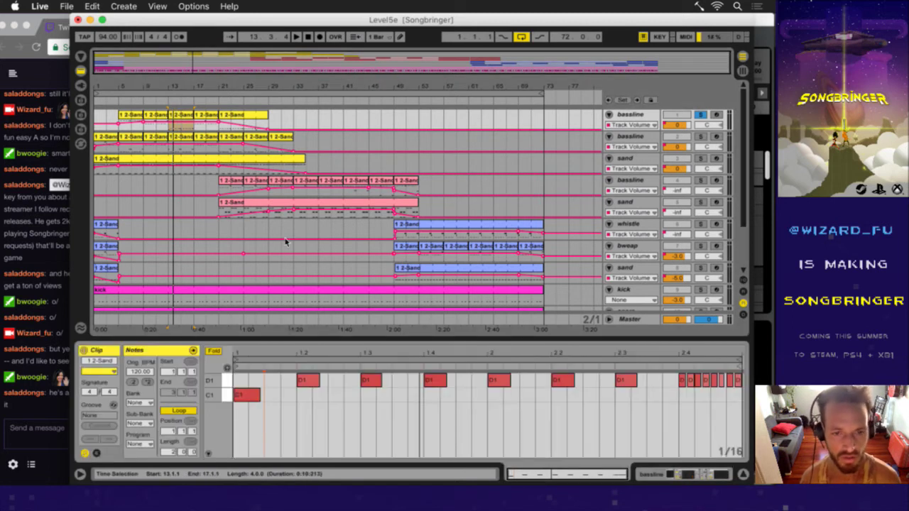
click(249, 395)
key(Up)
key(Up)
key(space)
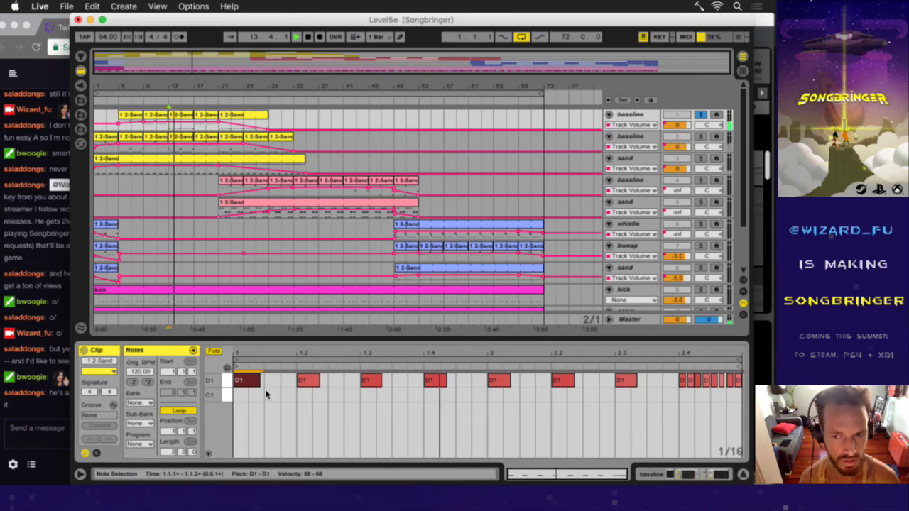
key(space)
key(super+z)
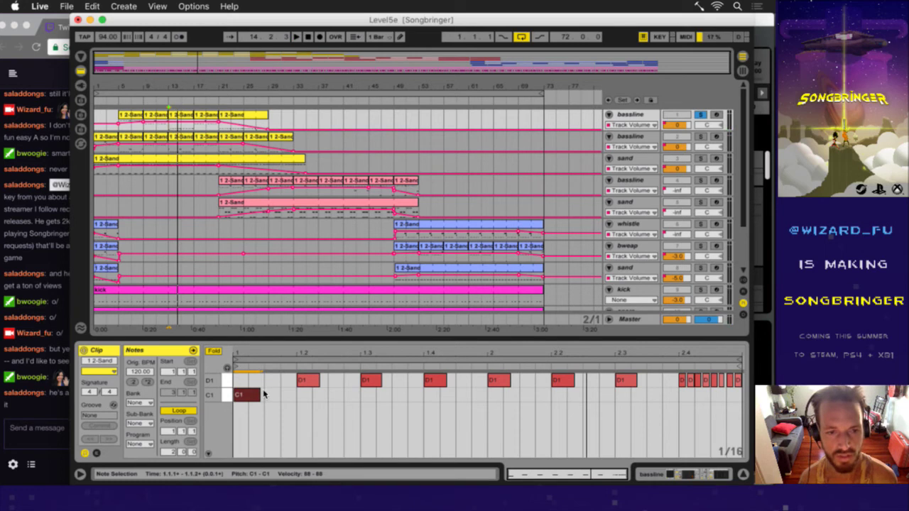
- Toggle Insert 1 in the bassline track's Massive synth and audition the bassline from bar 13
key(shift+Tab)
mouse_move(698, 479)
mouse_down()
mouse_move(714, 477)
mouse_move(684, 474)
mouse_up()
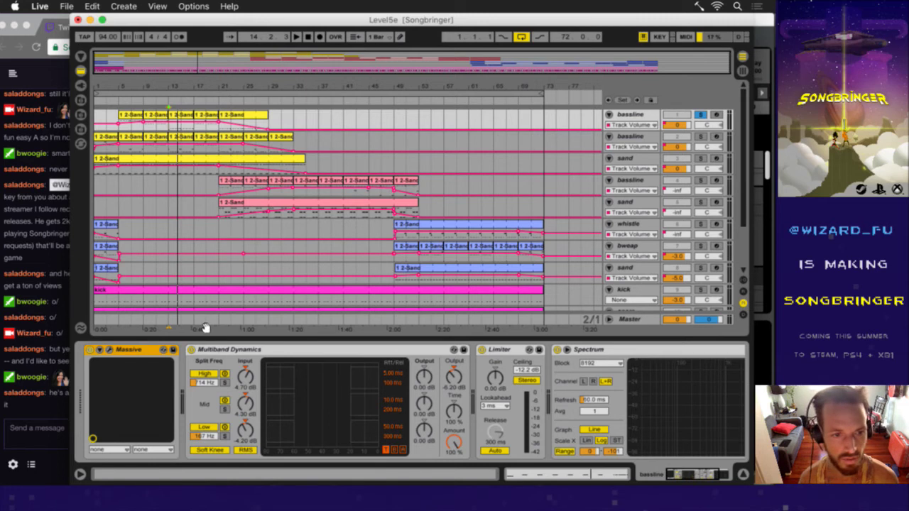
click(110, 351)
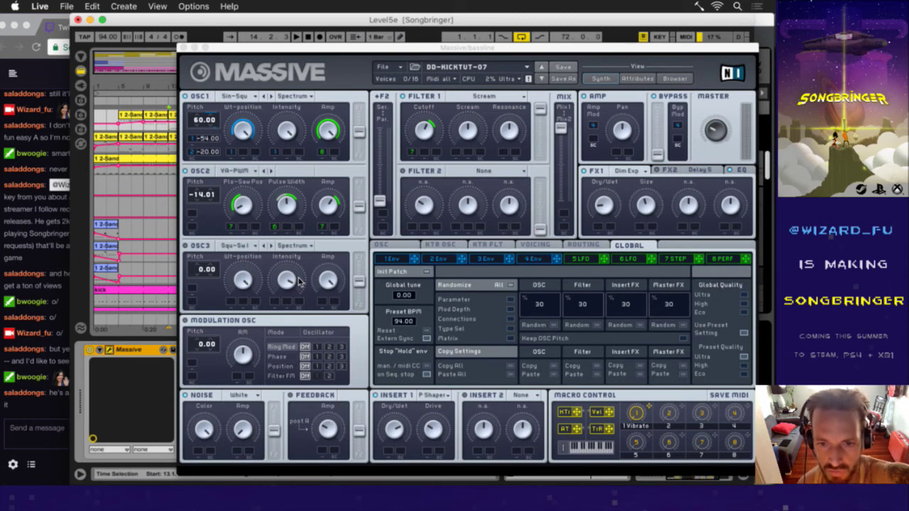
click(374, 395)
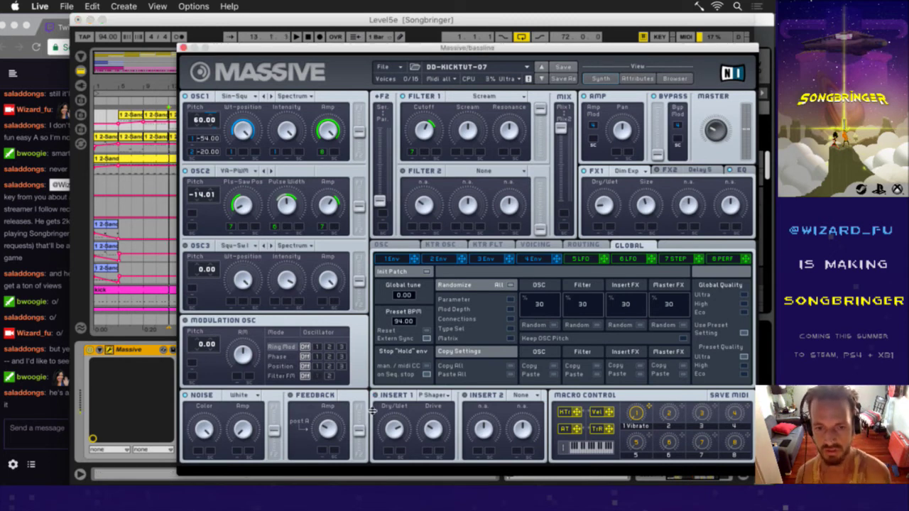
key(space)
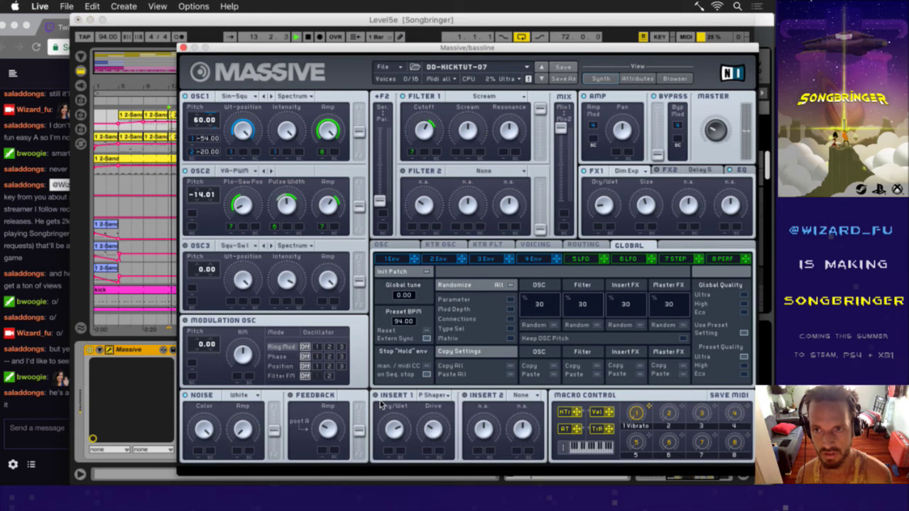
key(space)
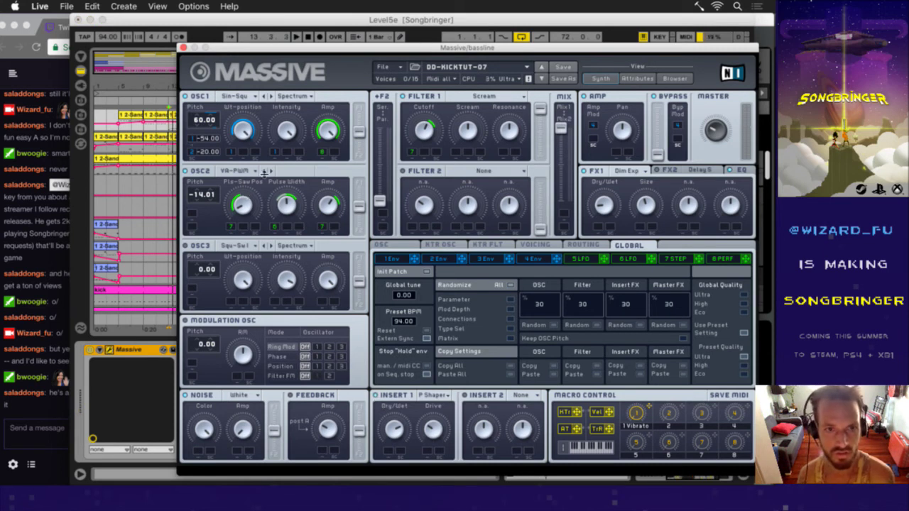
- Remove the second pitch modulation from OSC1 in Massive and audition the bassline
right_click(191, 152)
click(204, 168)
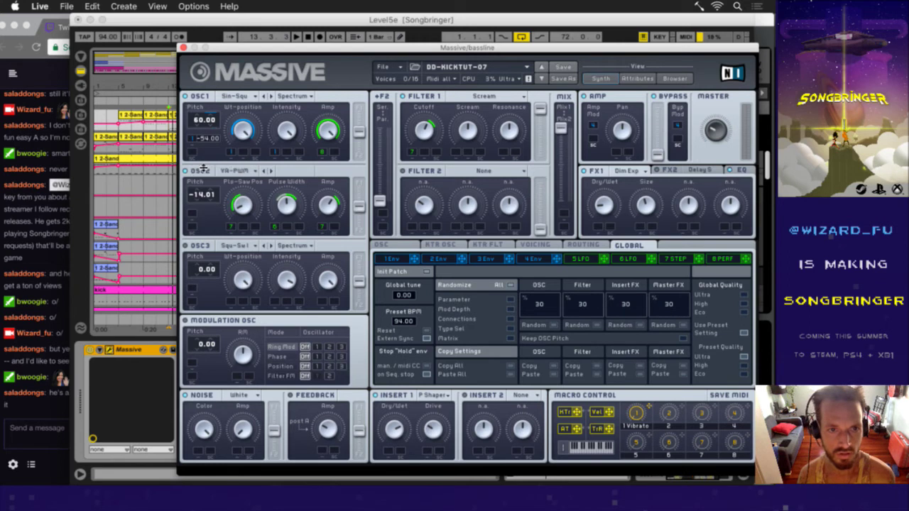
key(space)
key(space)
- Try to assign 2 Env to OSC1's empty second pitch modulation slot
right_click(195, 152)
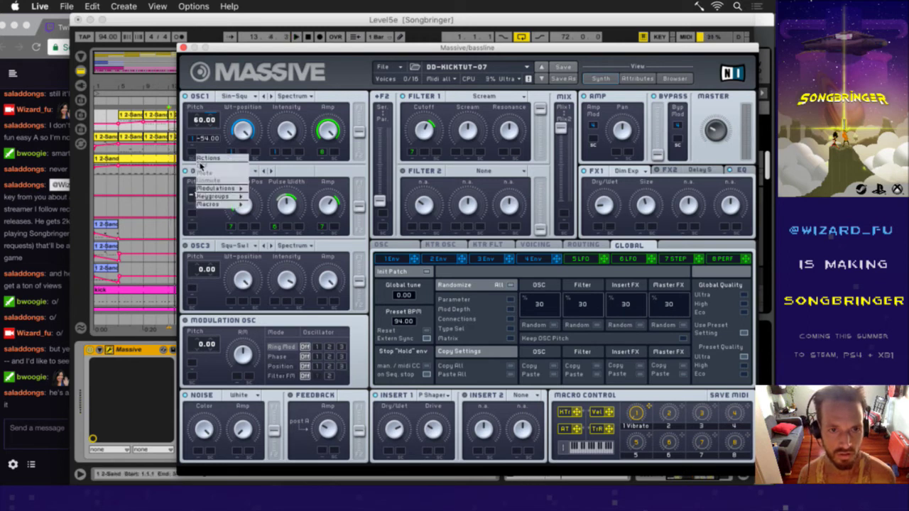
click(205, 149)
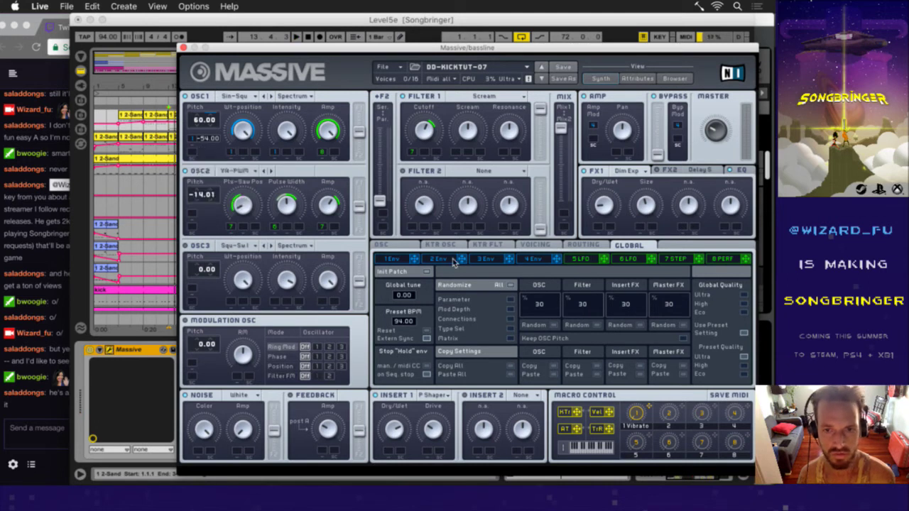
drag(460, 260, 192, 154)
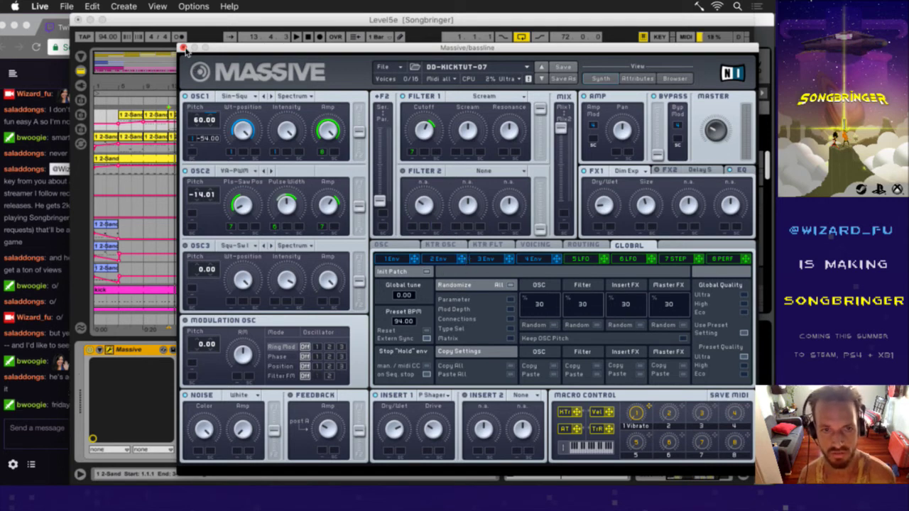
- Read the new Twitch chat message about Friday, return to Ableton Live and close the Massive window
click(78, 405)
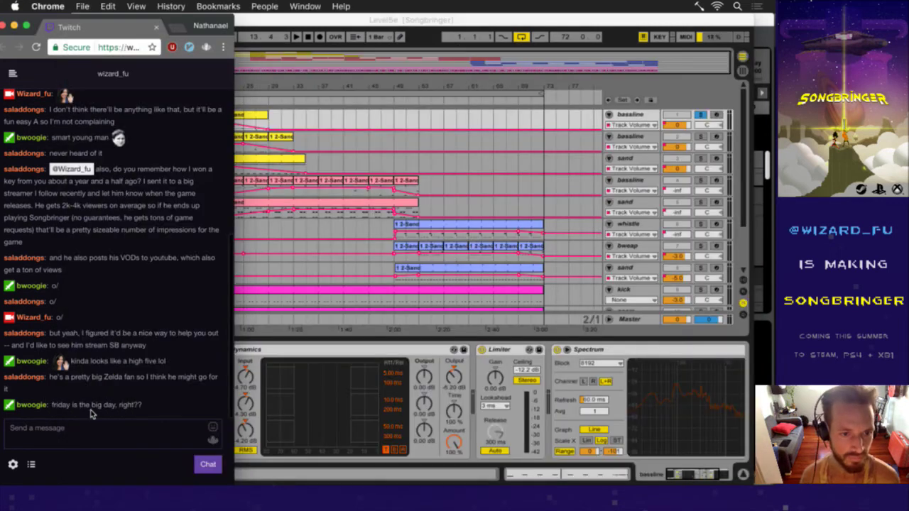
drag(68, 410, 109, 411)
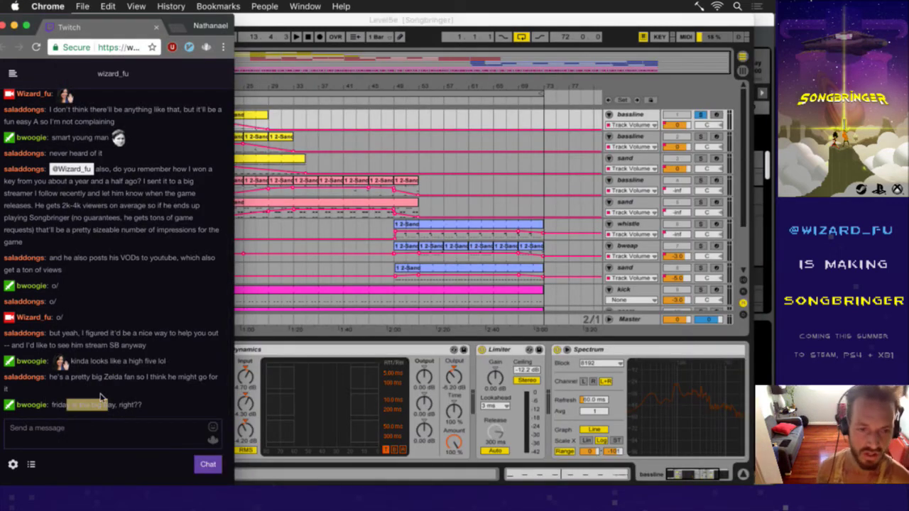
click(142, 397)
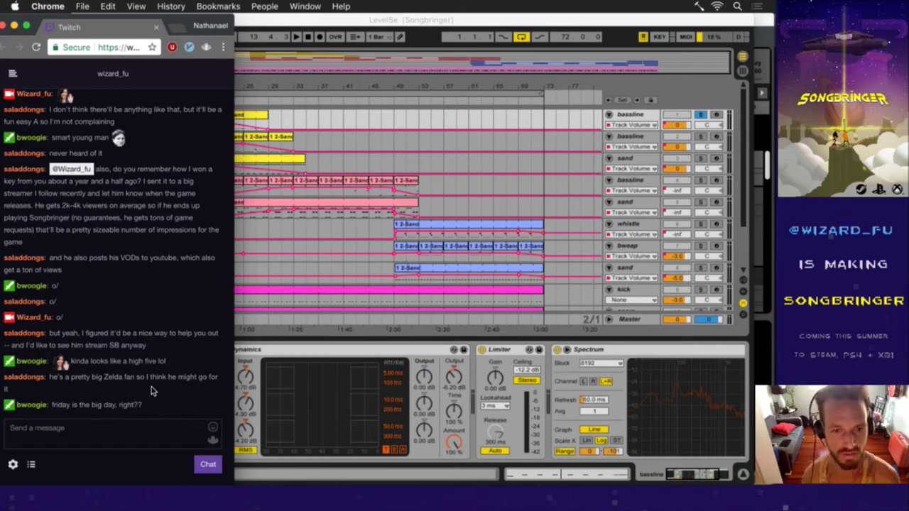
key(super+Tab)
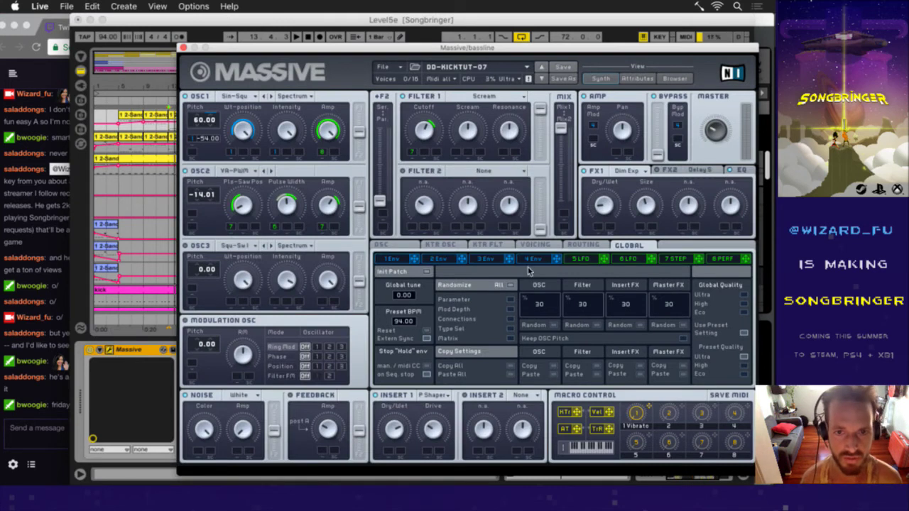
click(183, 48)
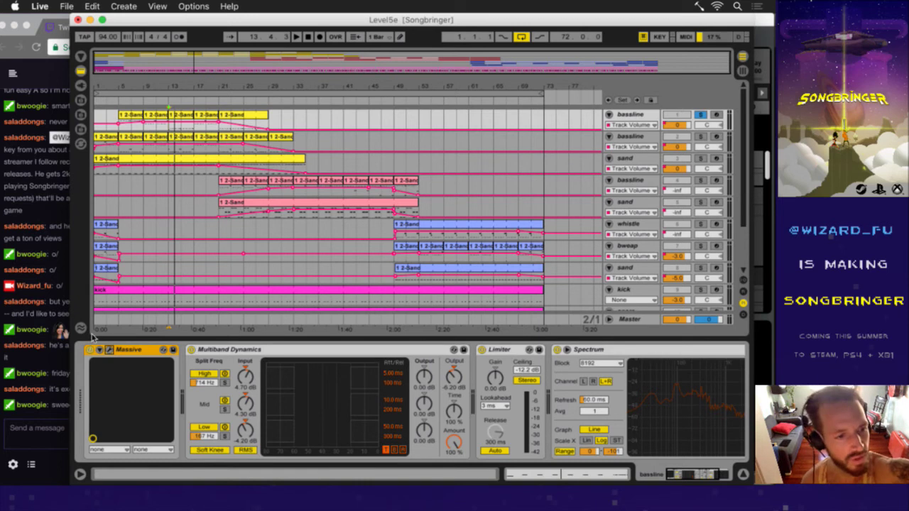
- Switch to the Twitch chat and read the viewer's question about the state of the game before release
click(56, 423)
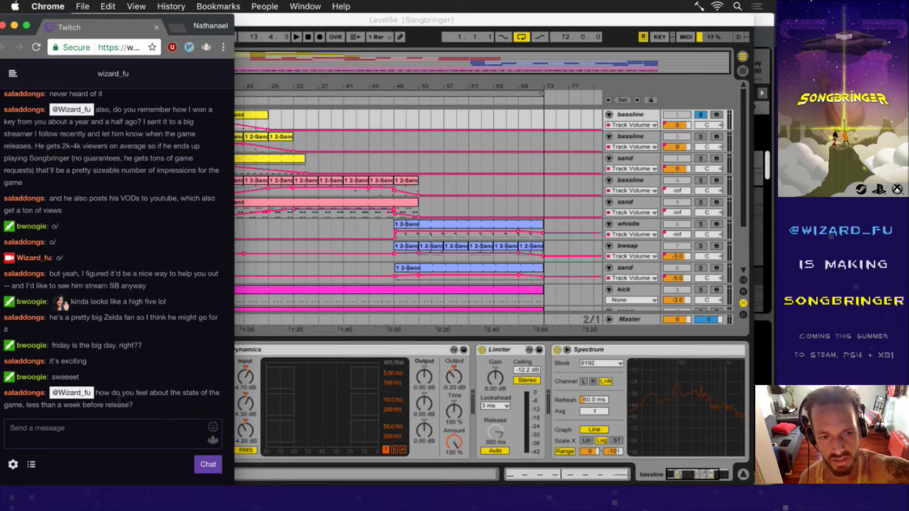
drag(105, 393, 137, 406)
click(147, 408)
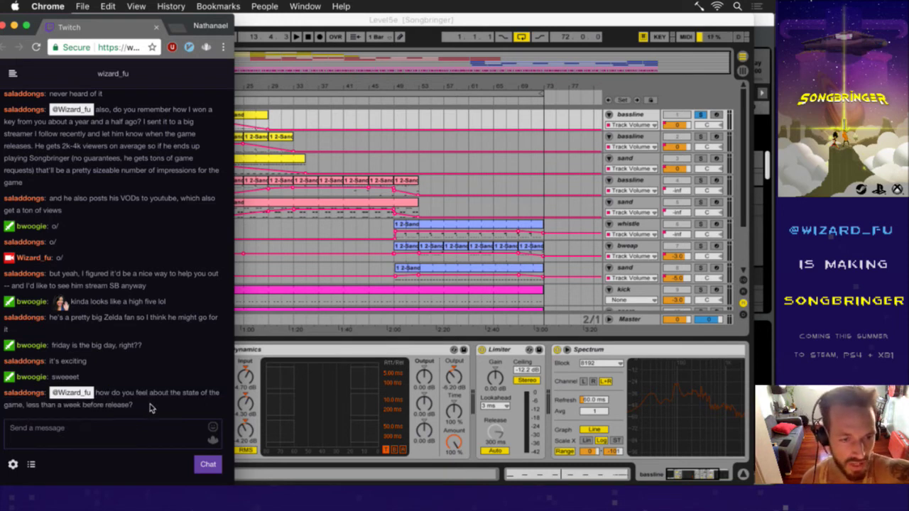
drag(146, 408, 12, 408)
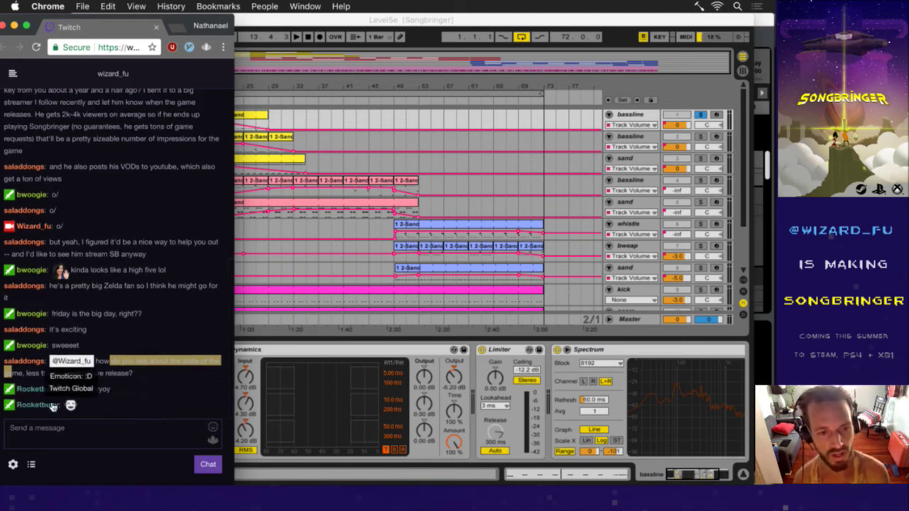
- Read the newly arrived viewer's greeting and reply in the chat with the HeyGuys emote
drag(75, 389, 116, 412)
click(119, 441)
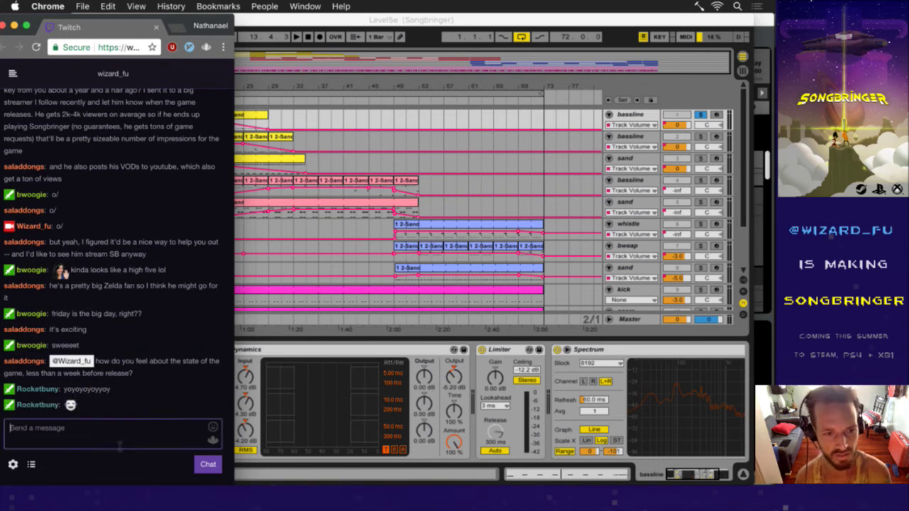
text(HeyGuys)
key(Return)
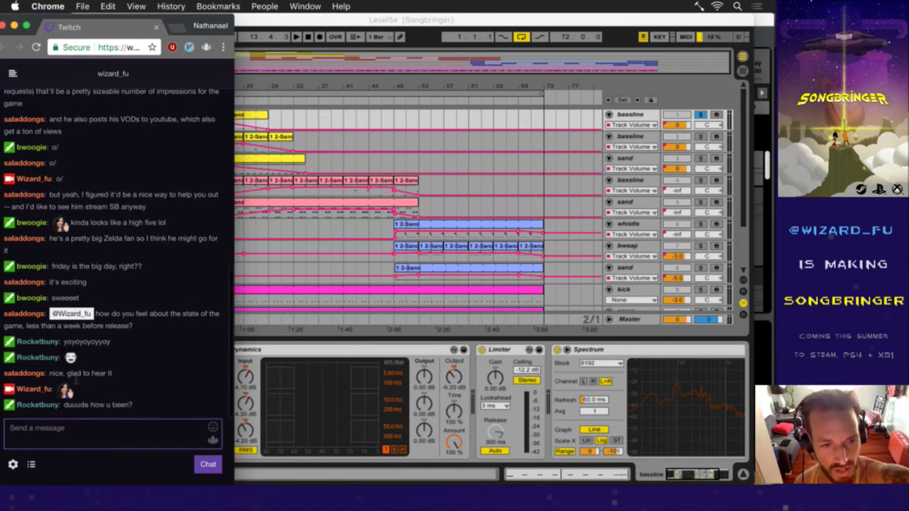
- Read the chat replies, including the question about how the streamer has been, and return to Ableton Live
click(82, 374)
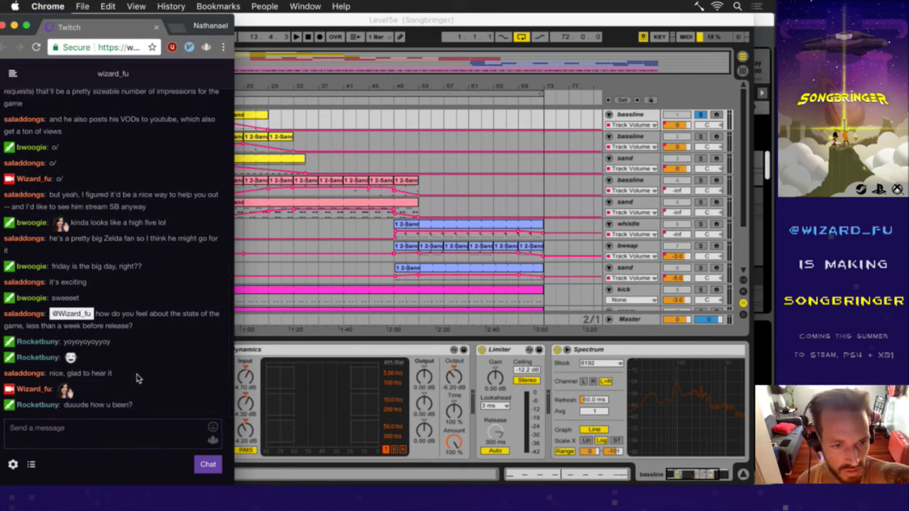
drag(80, 406, 137, 405)
click(122, 412)
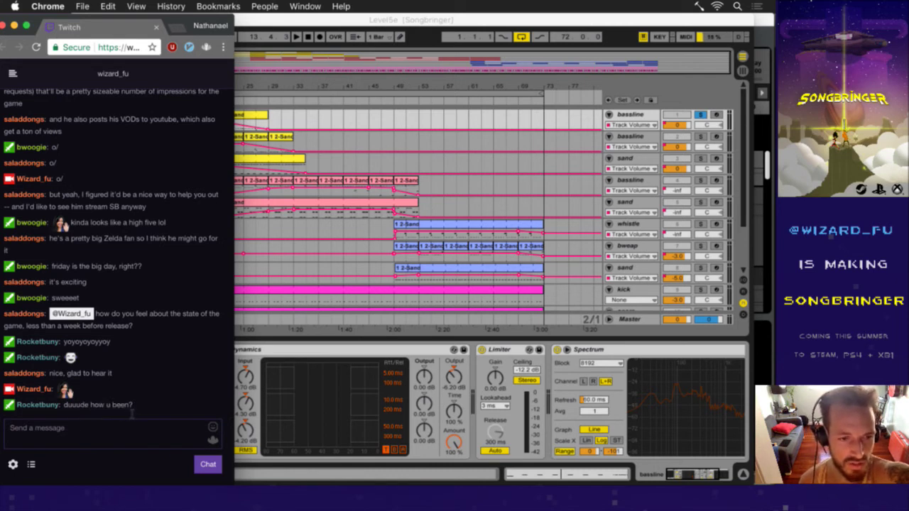
click(428, 46)
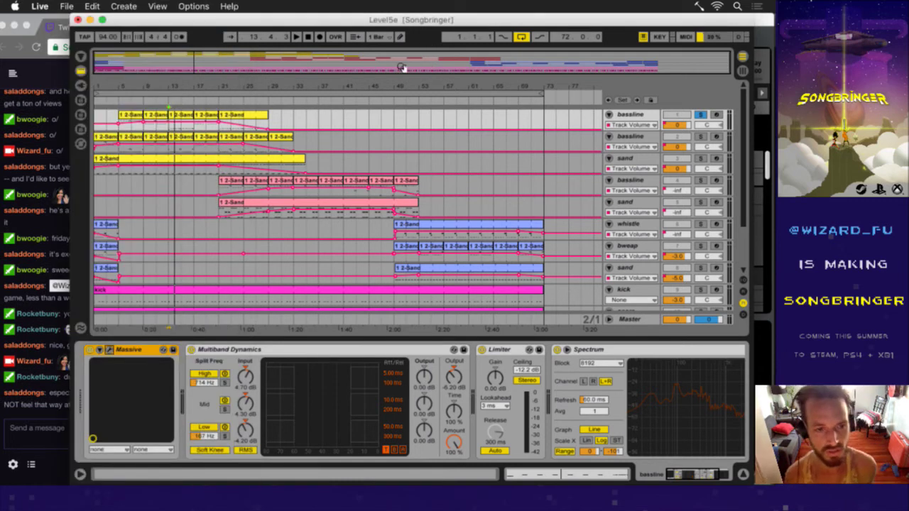
- Switch to the Twitch chat and read the messages about how games feel at release, the new greeting and school starting
click(52, 421)
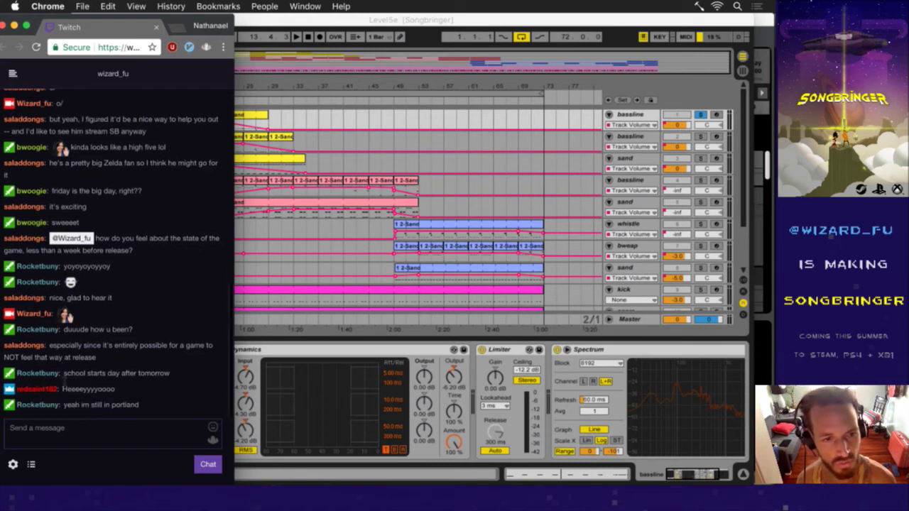
drag(65, 351, 81, 350)
click(105, 358)
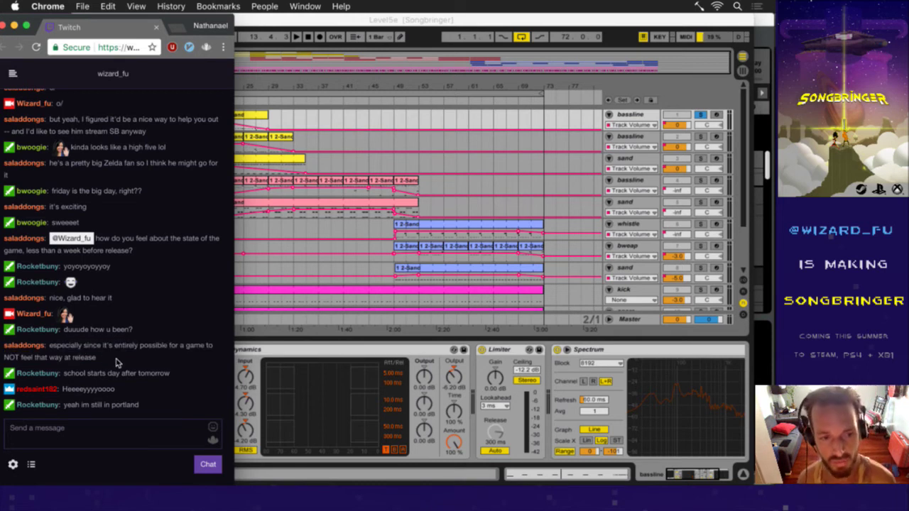
drag(63, 392, 139, 397)
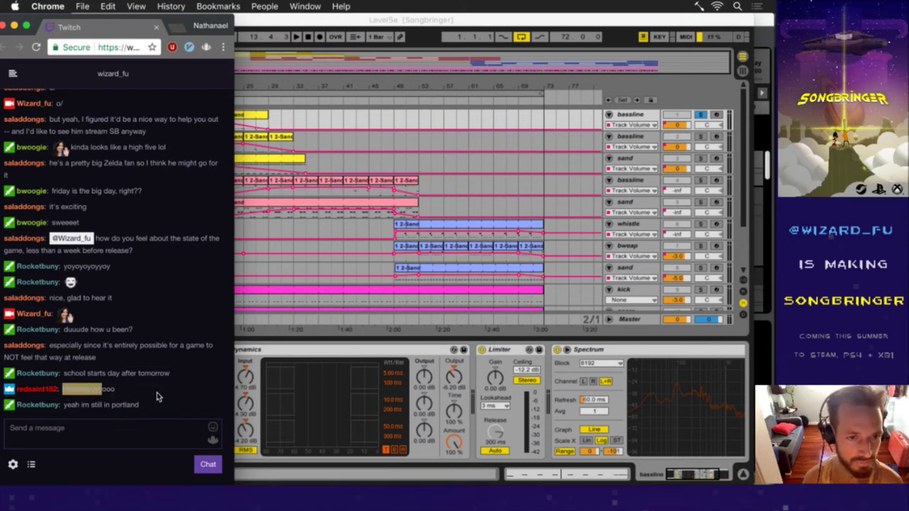
drag(87, 382, 142, 378)
click(147, 377)
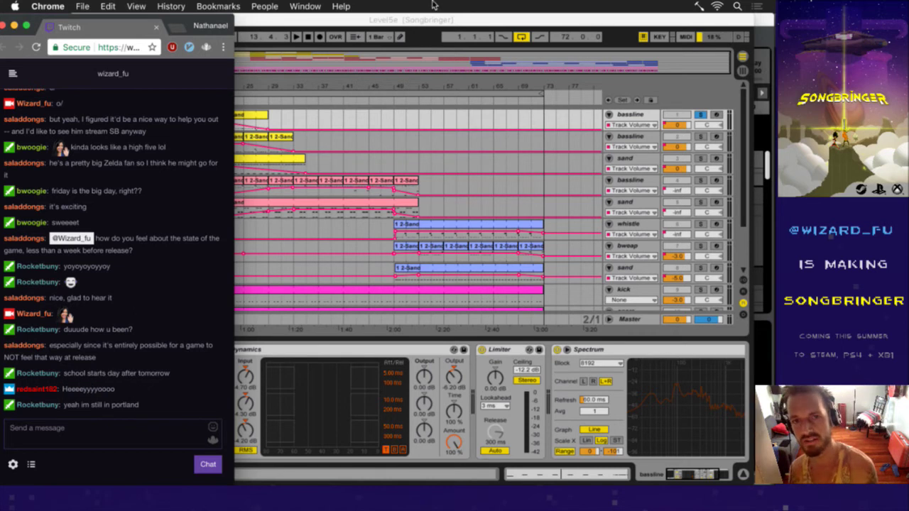
- Return to Ableton Live and solo the second bassline track in place of the first
click(377, 123)
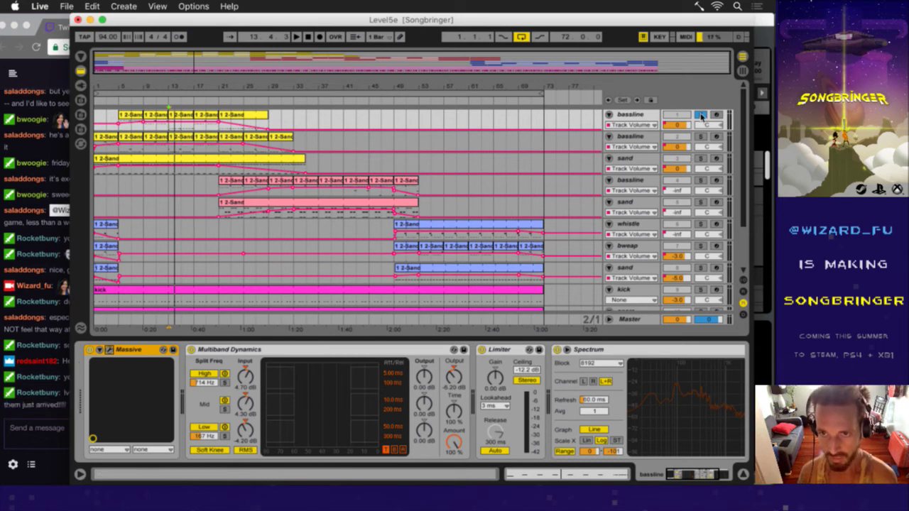
click(700, 137)
- Switch to the Twitch chat and read the message about the two MIDI controllers bought for DJing
click(61, 439)
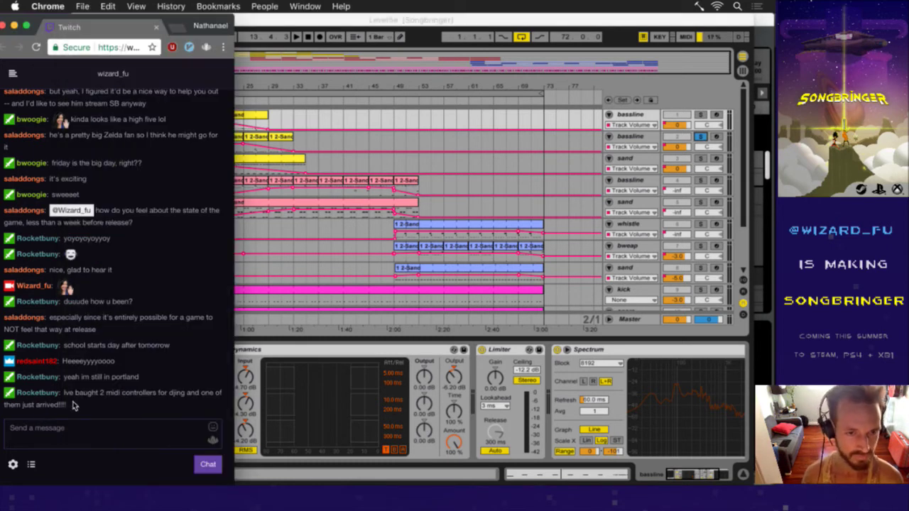
drag(73, 394, 122, 394)
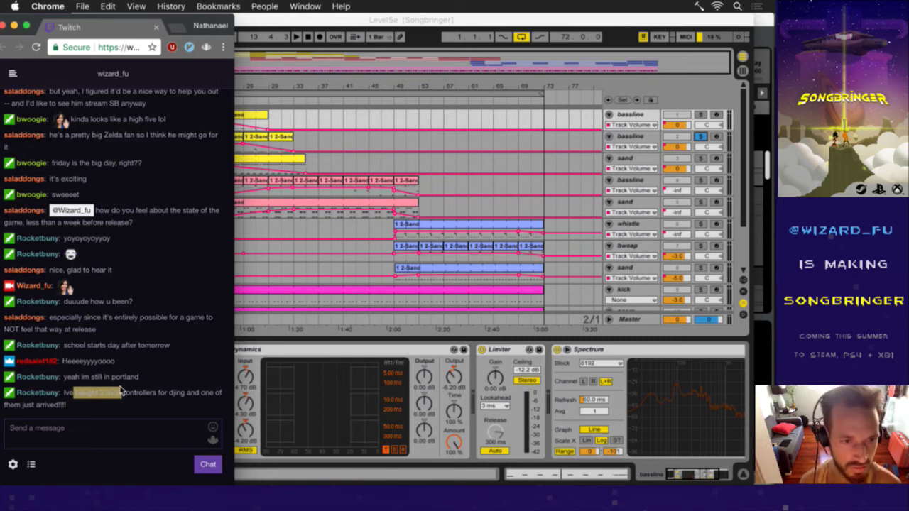
click(120, 402)
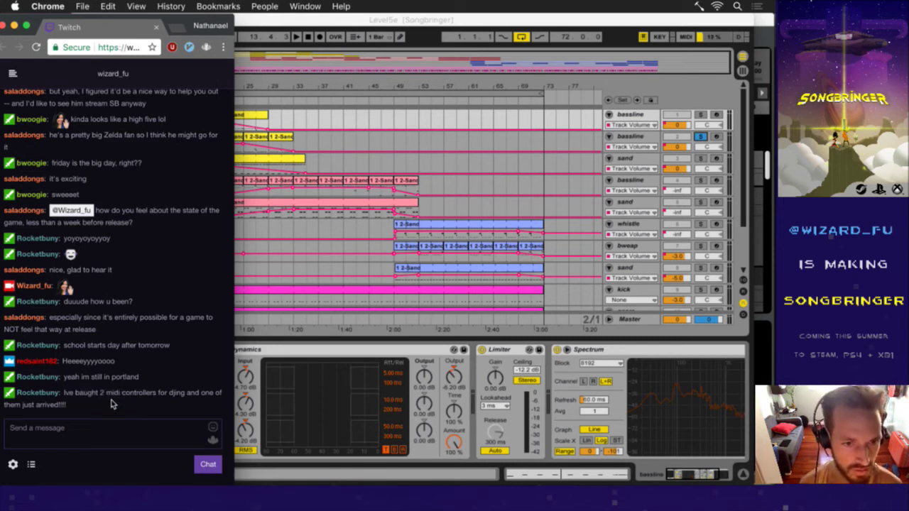
drag(35, 408, 74, 404)
click(94, 400)
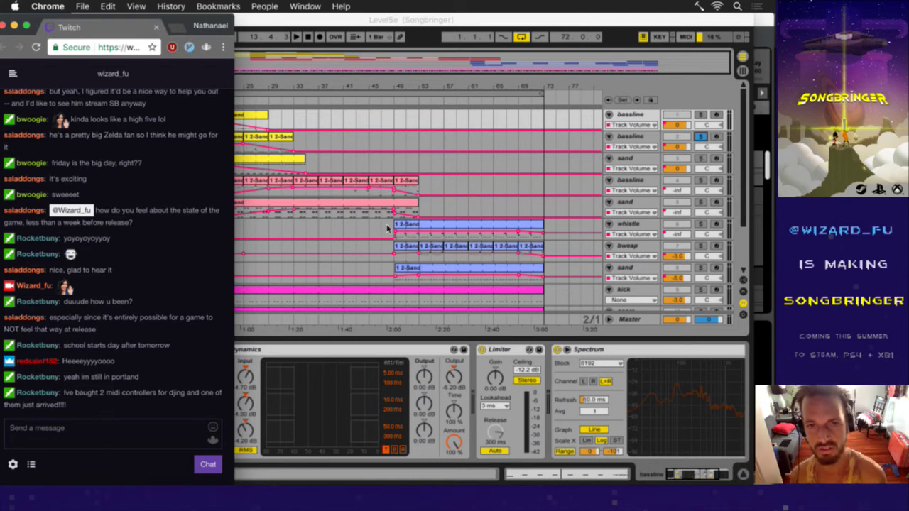
- Return to Ableton Live, open the second bassline track's clip at bar 13 and audition its full note pattern
click(378, 86)
click(170, 165)
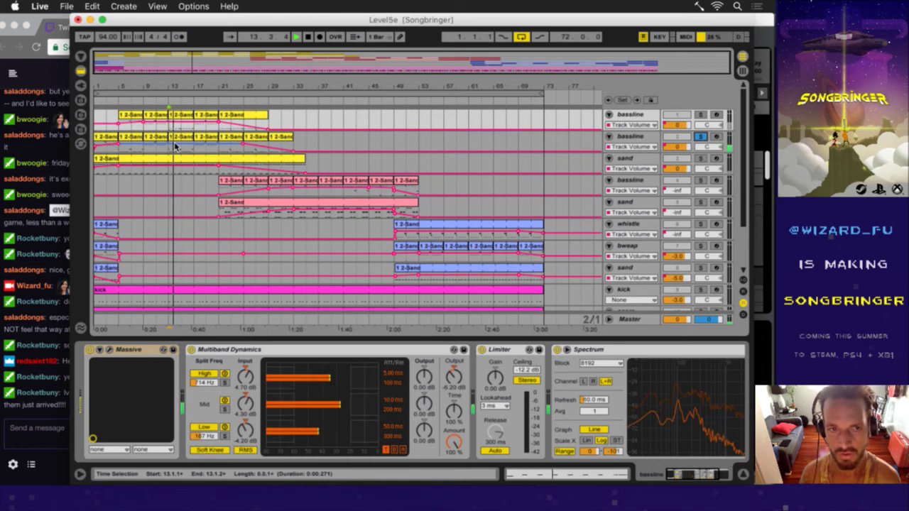
drag(176, 147, 194, 148)
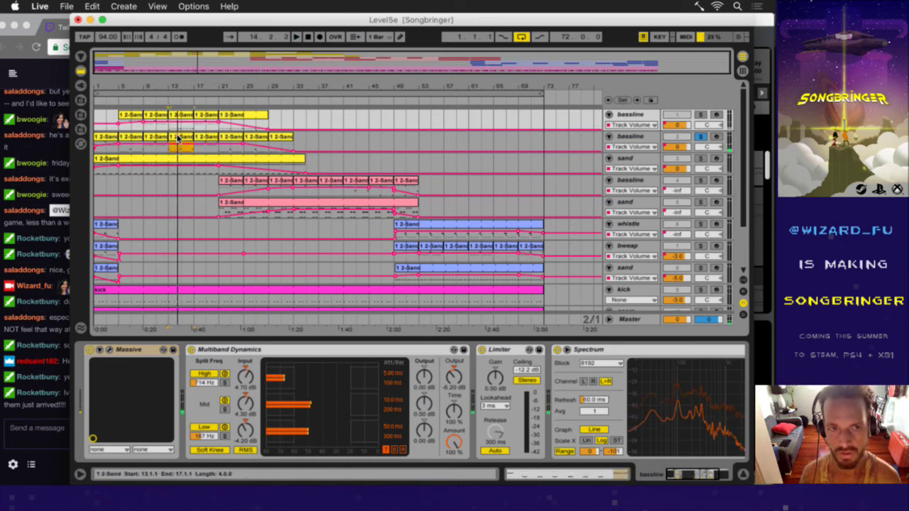
key(space)
click(197, 165)
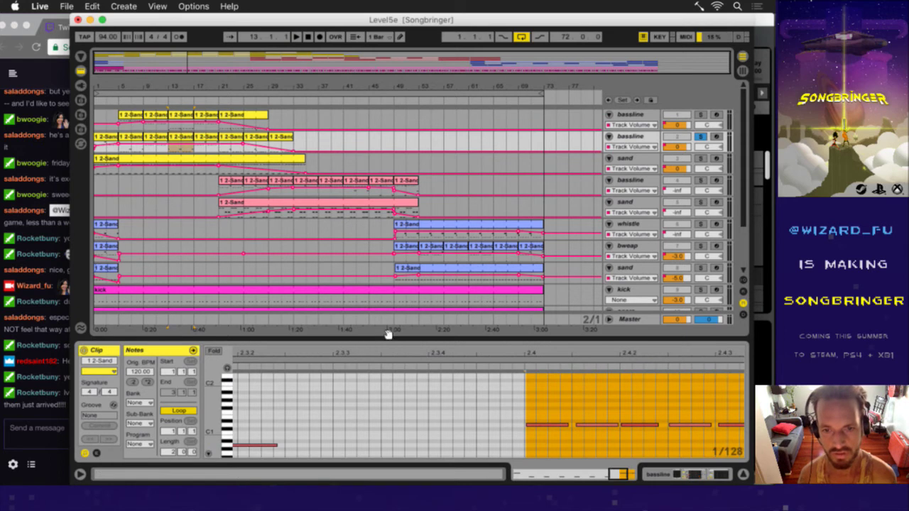
drag(345, 353, 628, 345)
drag(530, 361, 530, 349)
key(space)
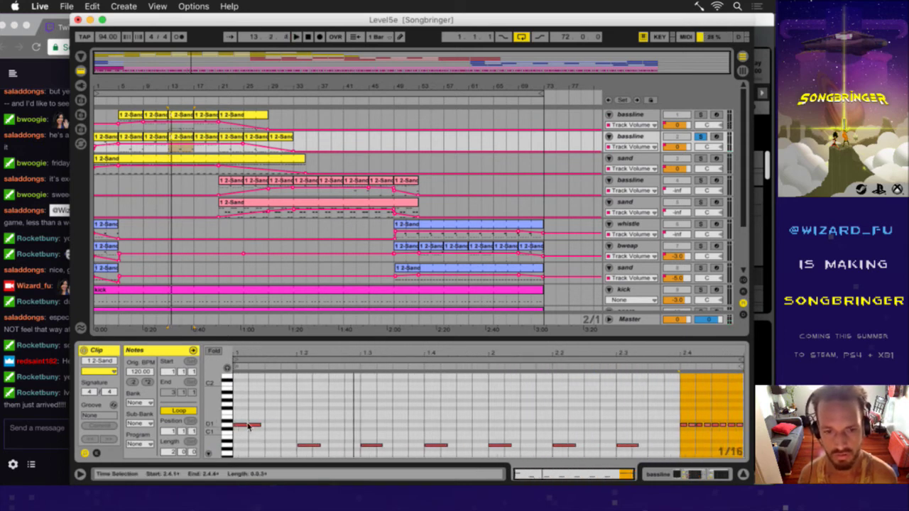
- Try moving the first note of the second bassline clip down to A0, audition it and undo the move
key(space)
drag(248, 425, 255, 445)
key(space)
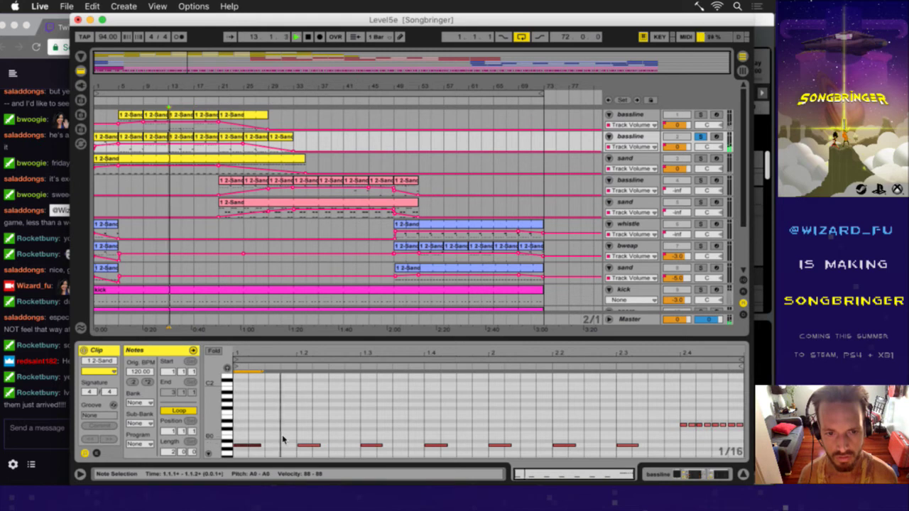
key(super+z)
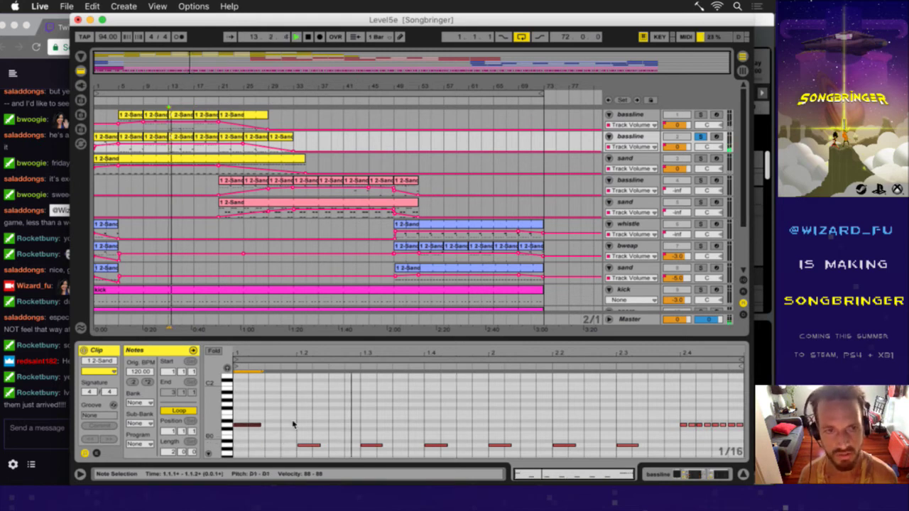
- Unsolo the second bassline track and solo the first one
click(699, 137)
click(701, 115)
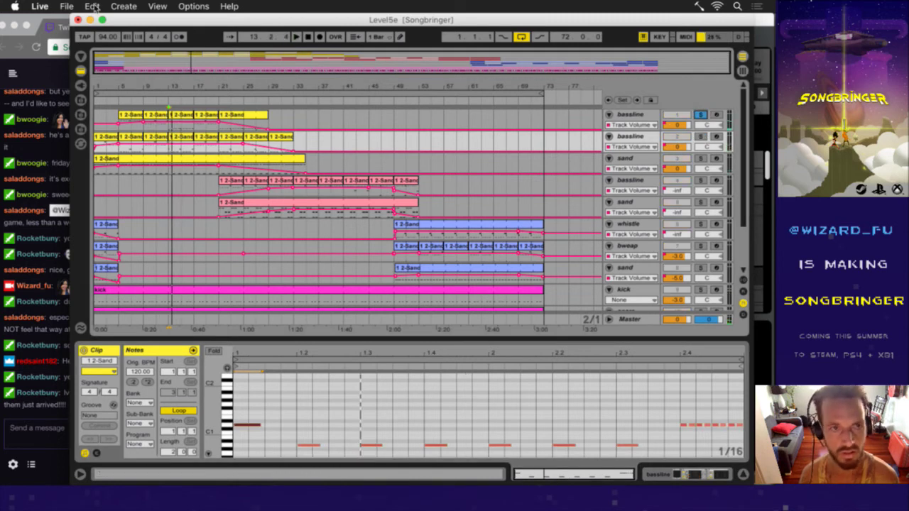
- Reopen the recent Live set Level5e.als without saving the current changes
click(66, 6)
mouse_move(79, 46)
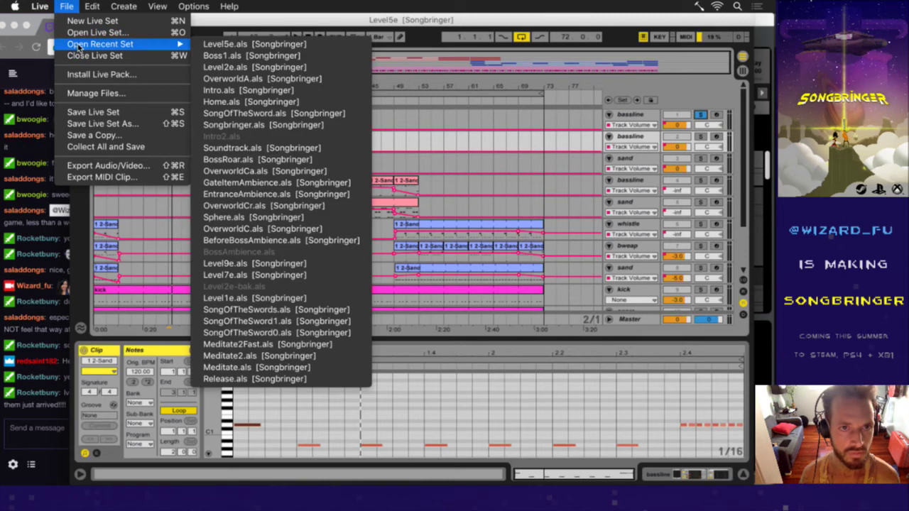
click(220, 45)
click(302, 262)
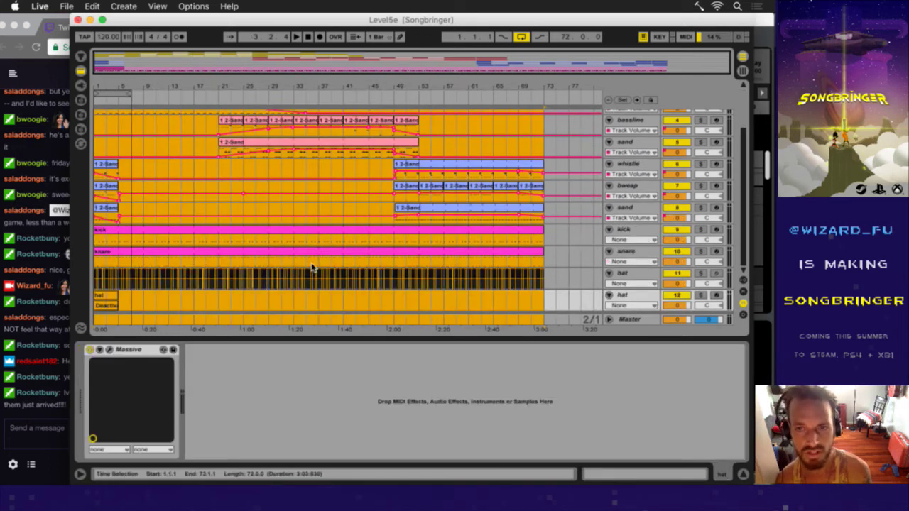
- Open the first bassline track's clip at bar 13 and fold its note editor to show only the used pitches
click(182, 116)
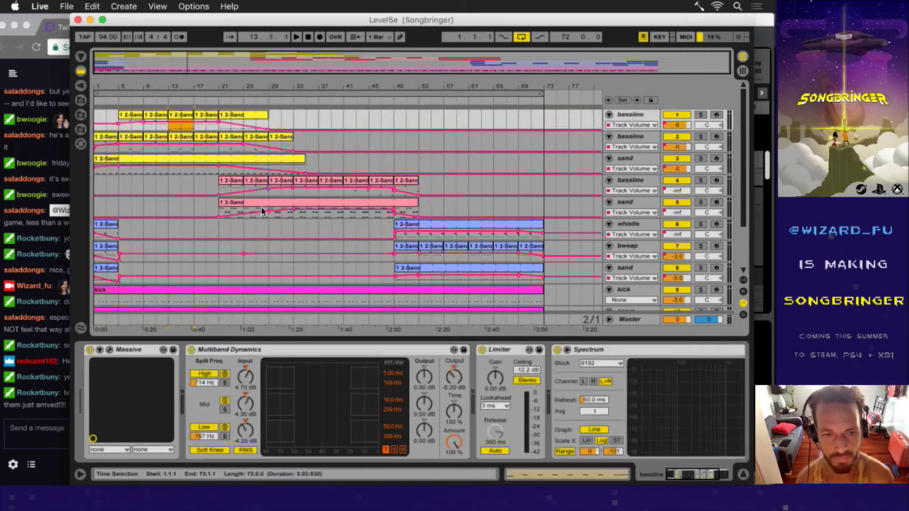
click(264, 404)
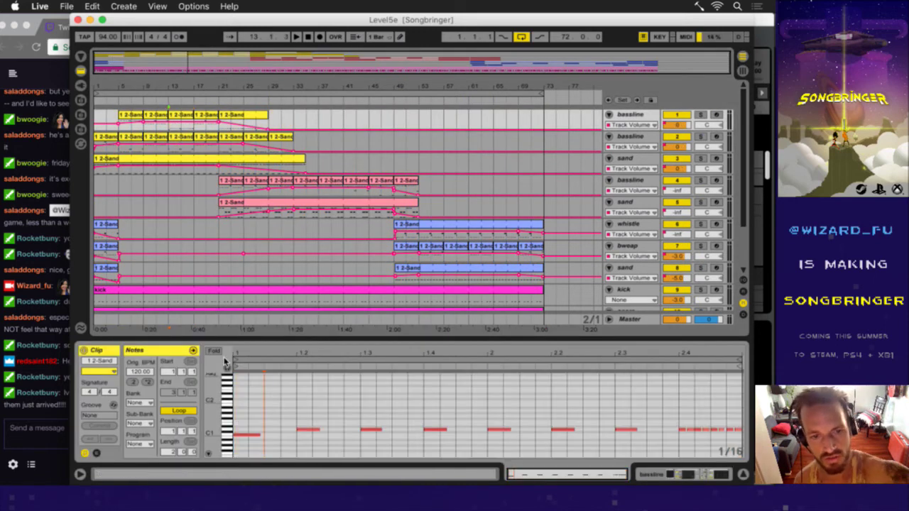
click(215, 351)
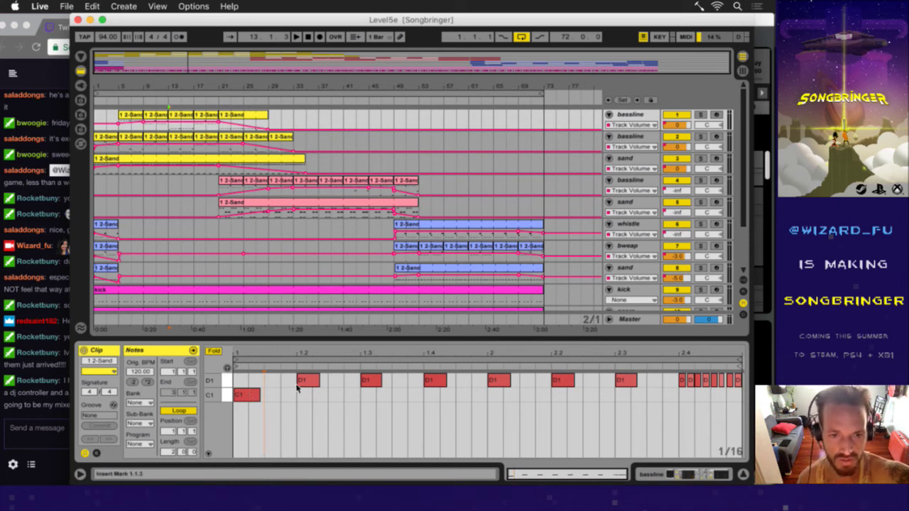
- Read the new Twitch chat messages about the release day and Ninja Gaiden, and return to Ableton Live
click(51, 410)
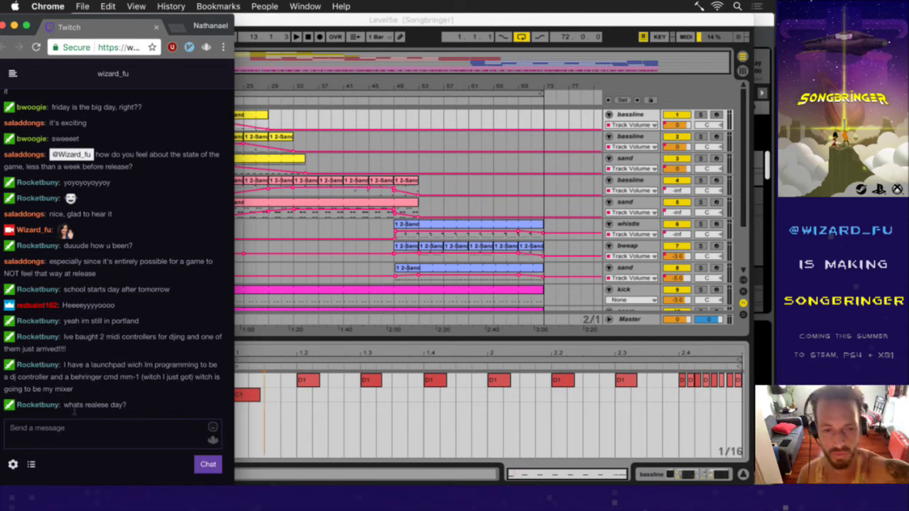
drag(79, 406, 109, 407)
click(148, 413)
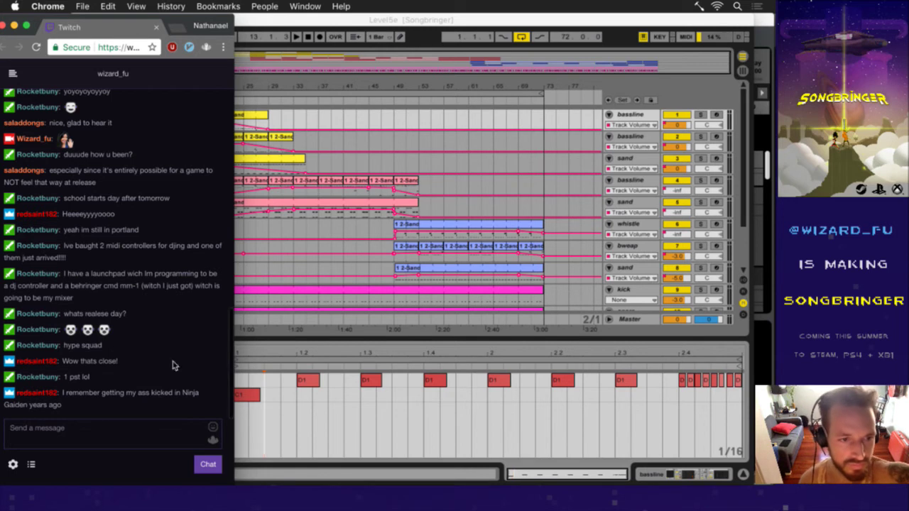
drag(71, 399, 169, 399)
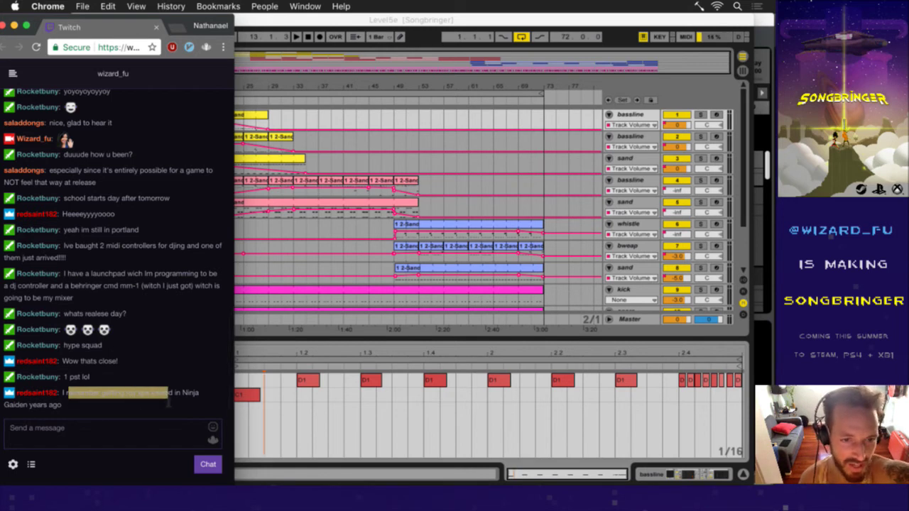
click(165, 399)
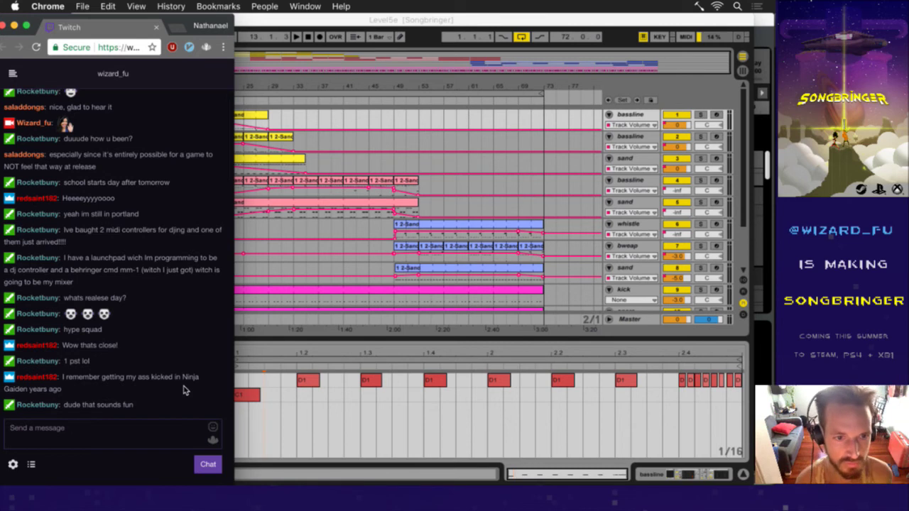
drag(76, 408, 124, 416)
click(146, 406)
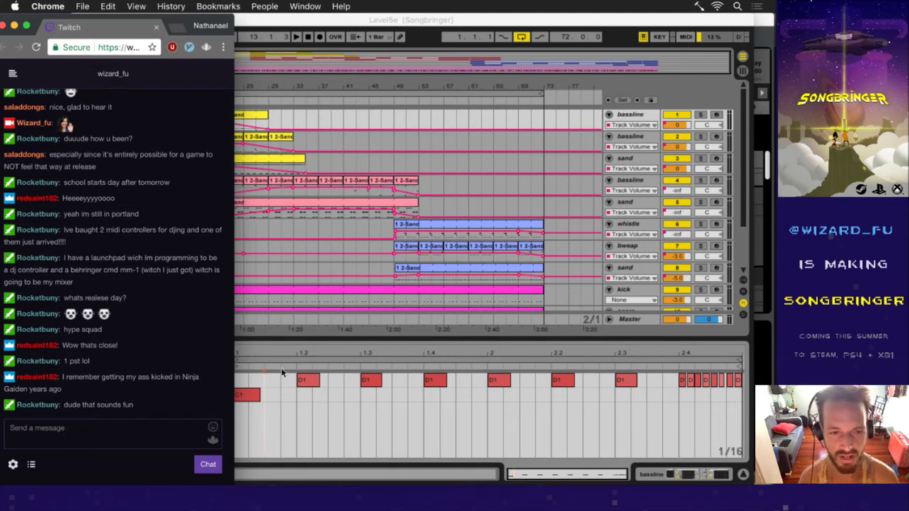
click(316, 338)
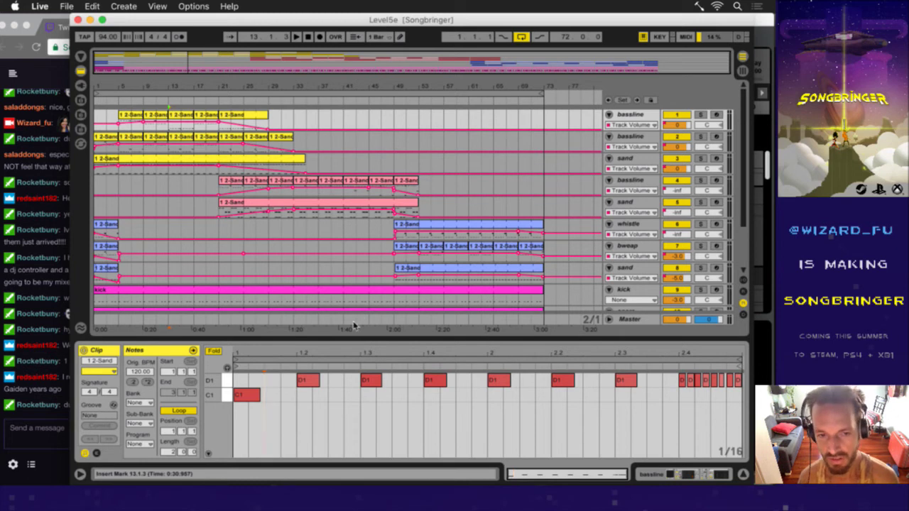
- Solo the second bassline track and play the set, and switch the solo to the yellow sand track
click(626, 136)
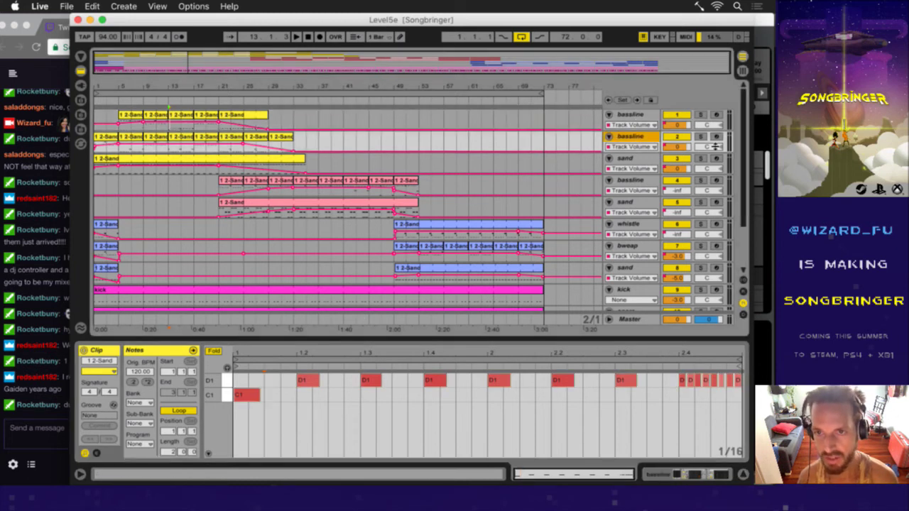
click(699, 137)
key(space)
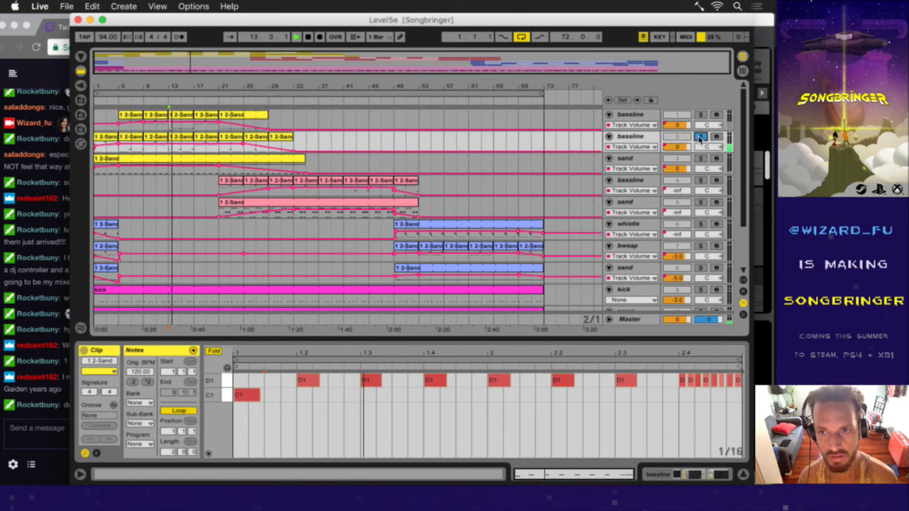
click(700, 137)
click(701, 159)
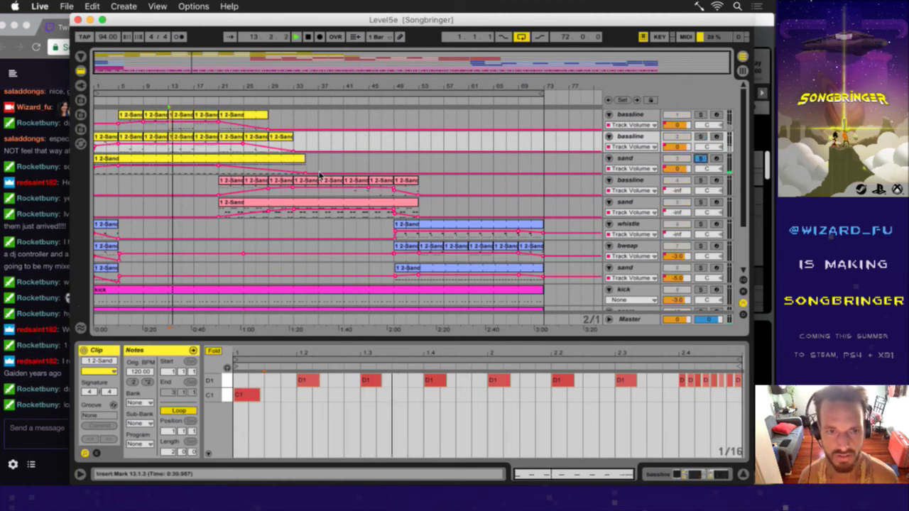
- Open the yellow sand clip and fold its note editor to show only the used pitches
click(178, 160)
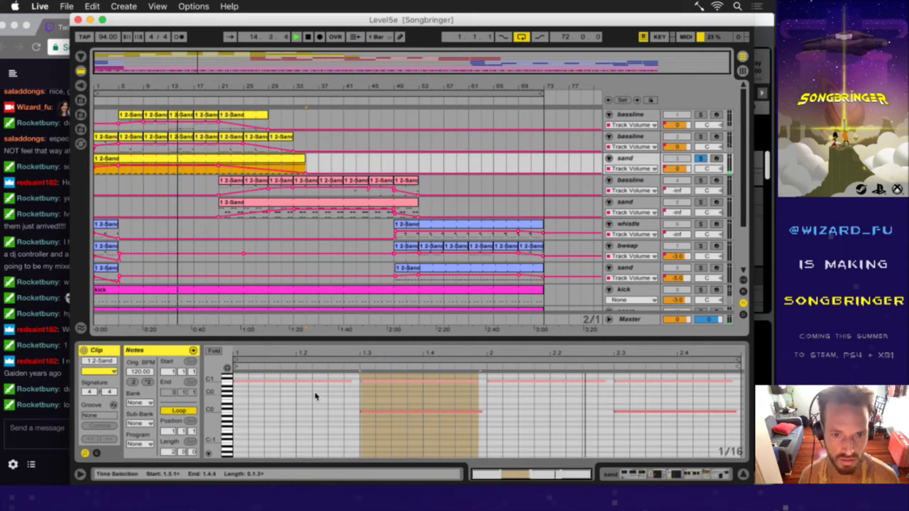
key(f)
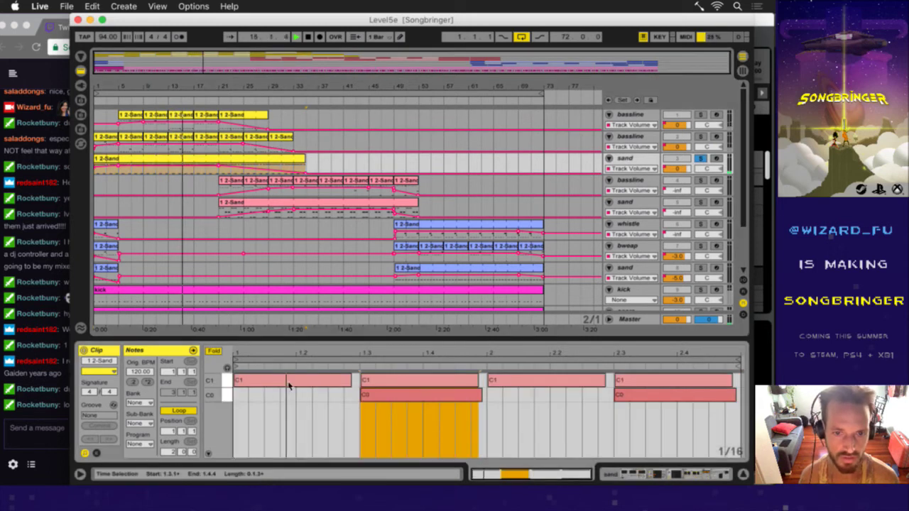
click(390, 381)
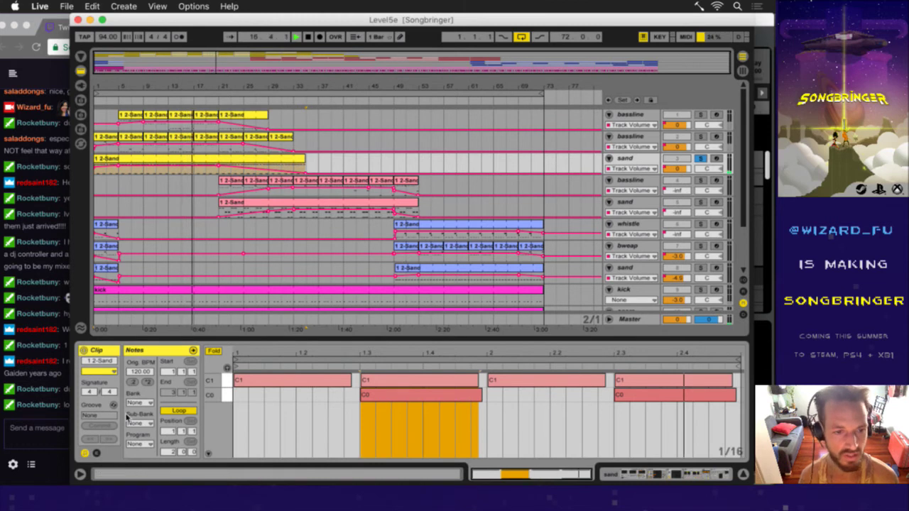
- Read the new Twitch chat message about the hotel room hype and return to Ableton Live
click(43, 429)
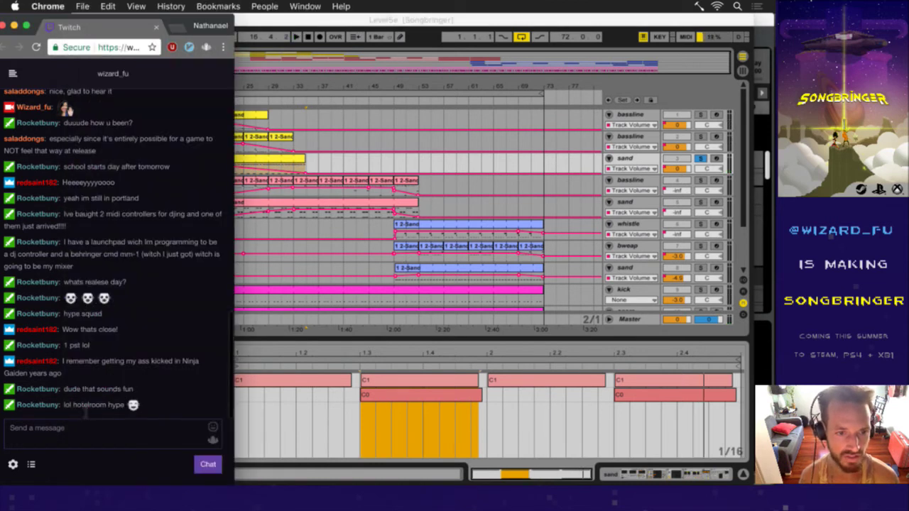
drag(81, 412, 116, 412)
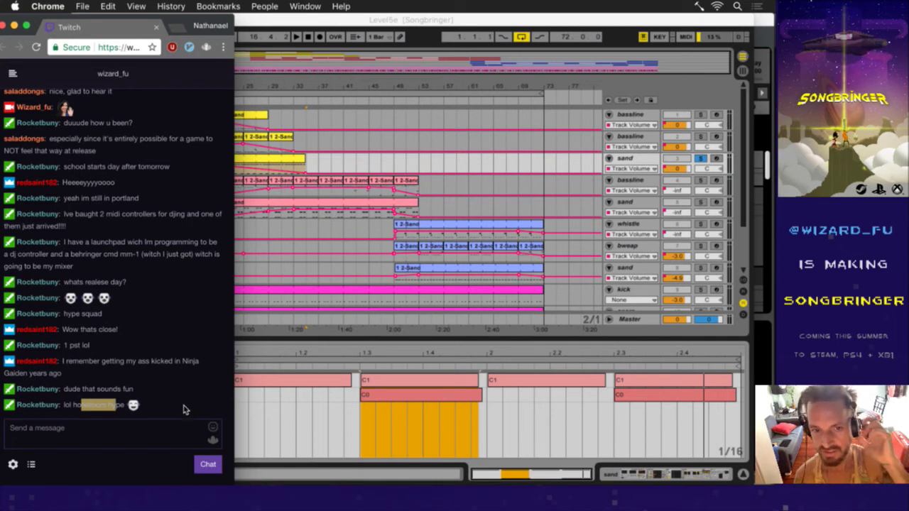
click(234, 400)
- Audition the start of the soloed sand clip around its C0 note at beat 1.3
mouse_move(363, 395)
mouse_down()
mouse_move(390, 406)
mouse_move(379, 432)
mouse_move(355, 396)
mouse_up()
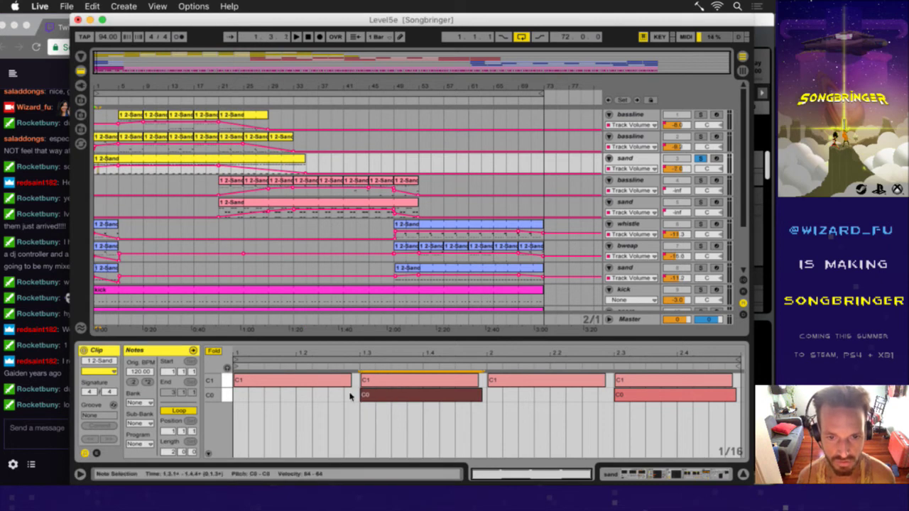
click(353, 394)
key(space)
drag(360, 353, 361, 352)
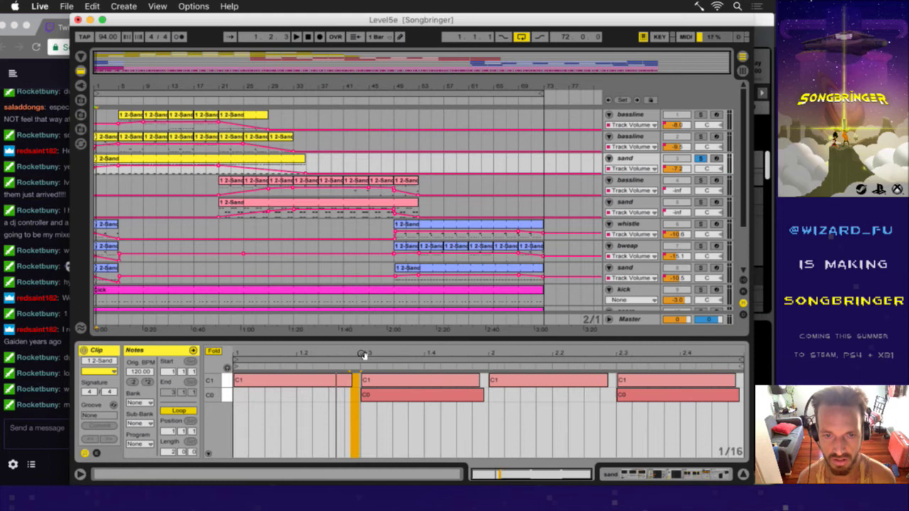
- Open the pink bassline clip at bar 21, fold it to the used pitches and display its full length
click(230, 180)
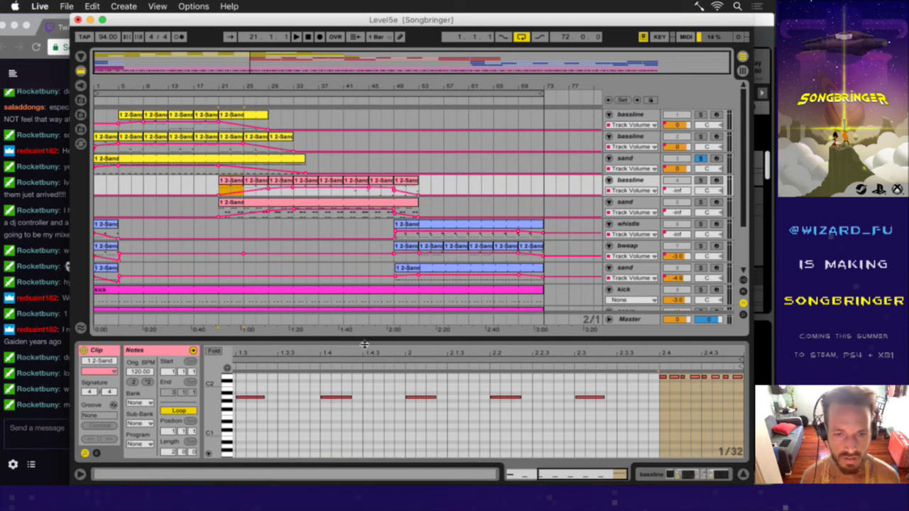
click(213, 350)
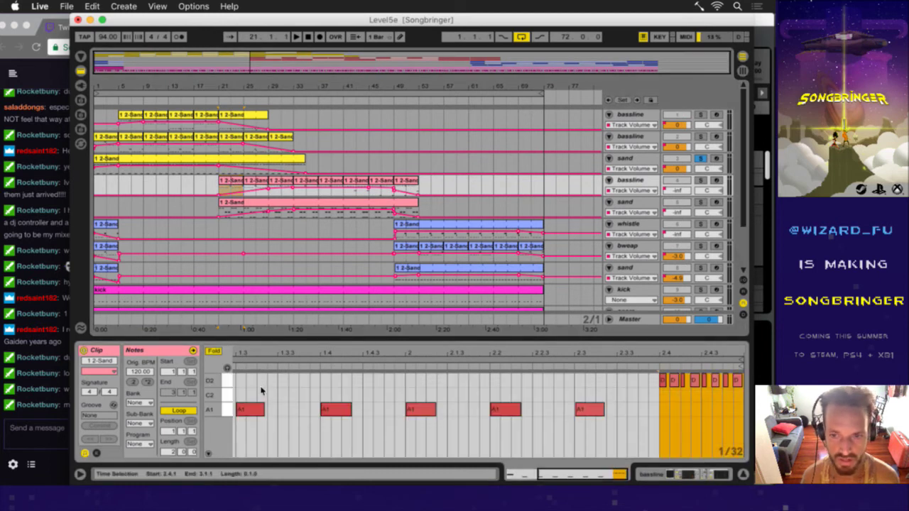
drag(274, 355, 272, 354)
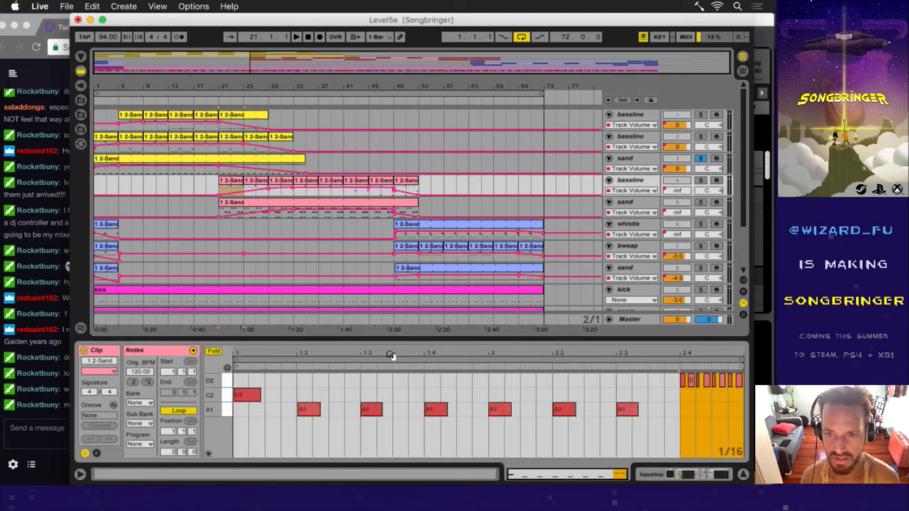
- Check the pink sand clip's used pitches with Fold, unfold it again, and select the yellow sand track
click(240, 202)
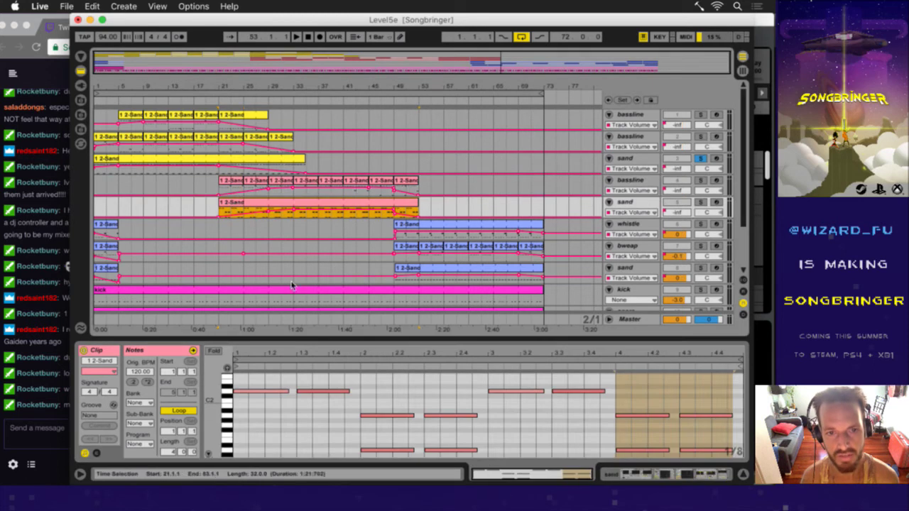
click(300, 352)
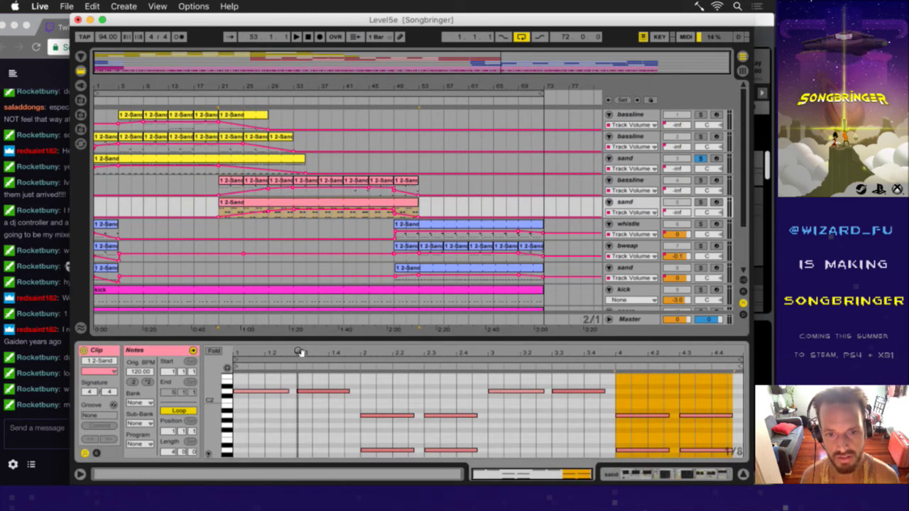
click(214, 352)
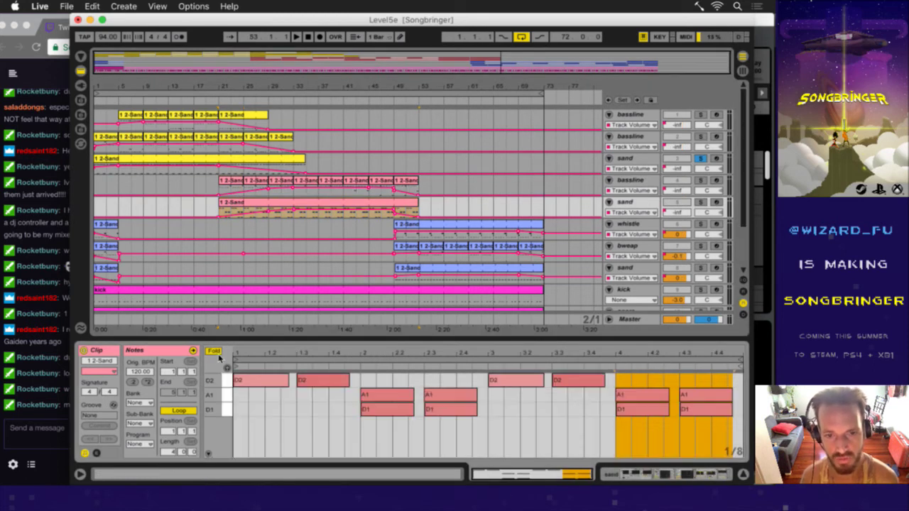
click(213, 352)
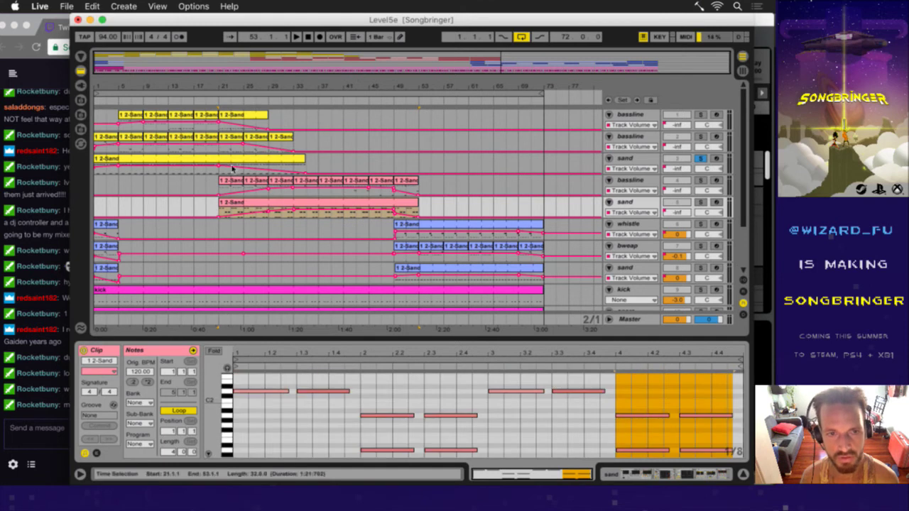
click(628, 181)
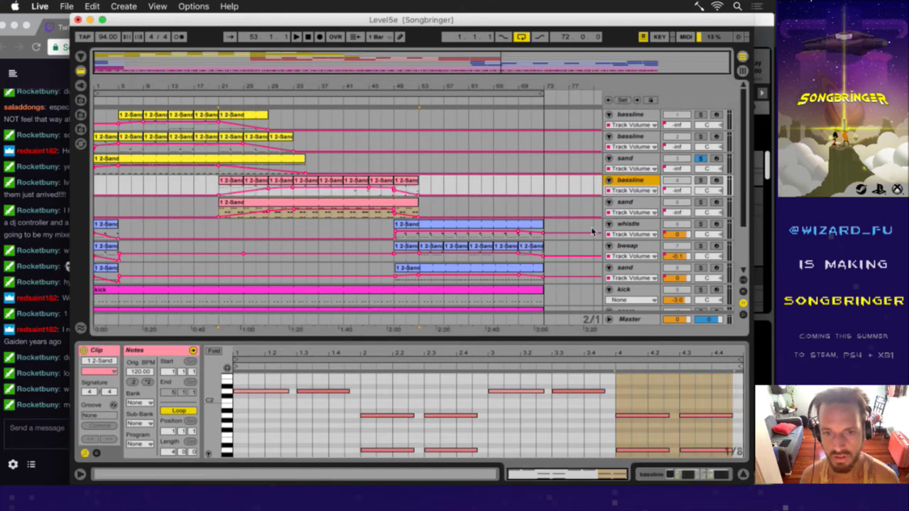
click(644, 159)
- Read the Twitch chat questions about which synthesizers are used, such as Massive and Serum, and return to Ableton Live
click(28, 420)
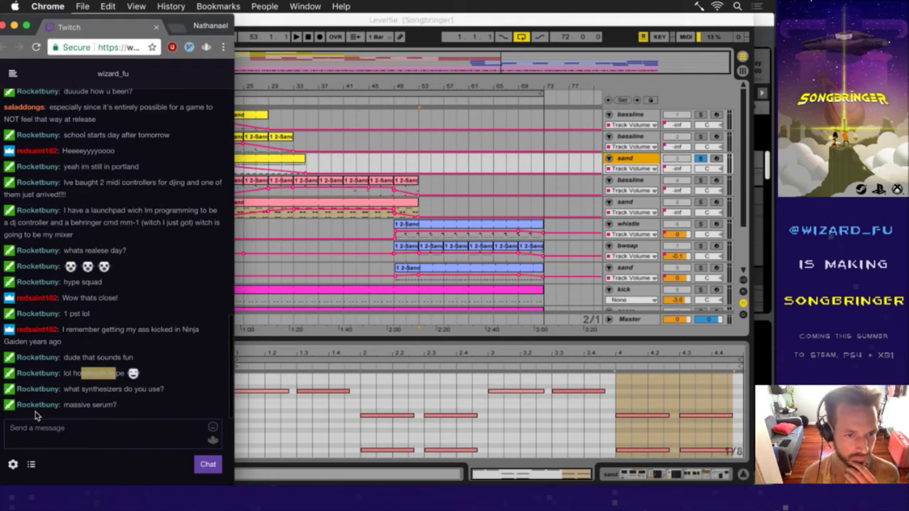
drag(69, 391, 122, 414)
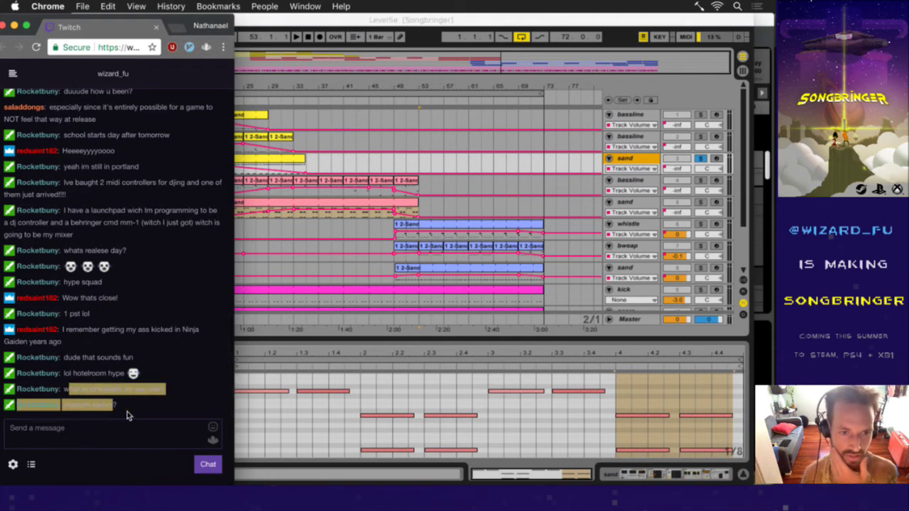
click(128, 414)
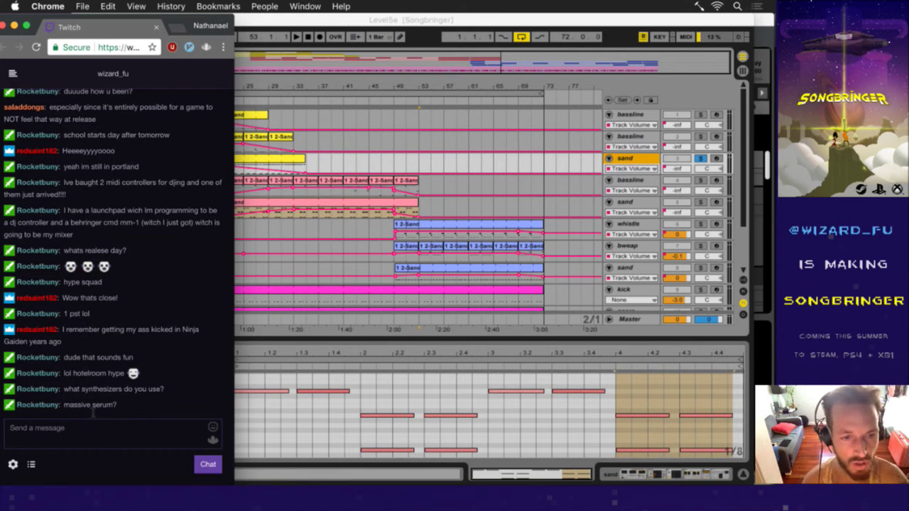
double_click(103, 405)
click(127, 404)
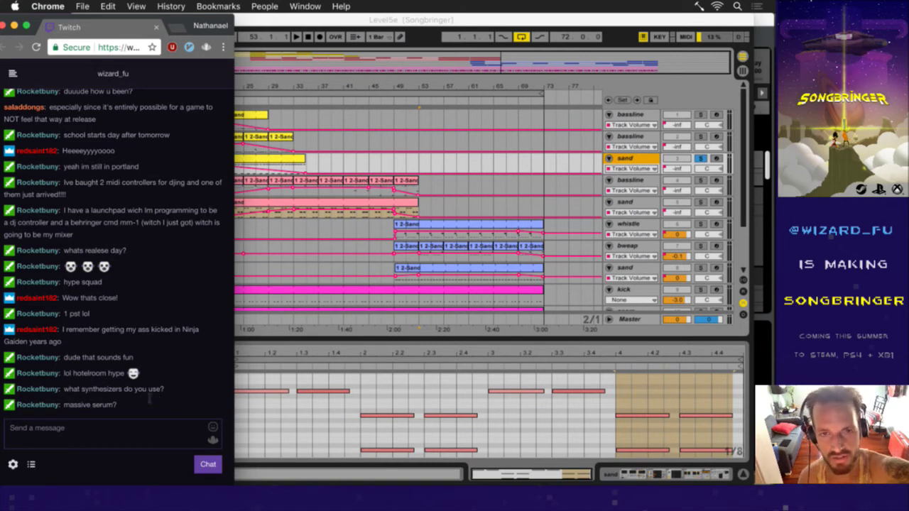
click(419, 44)
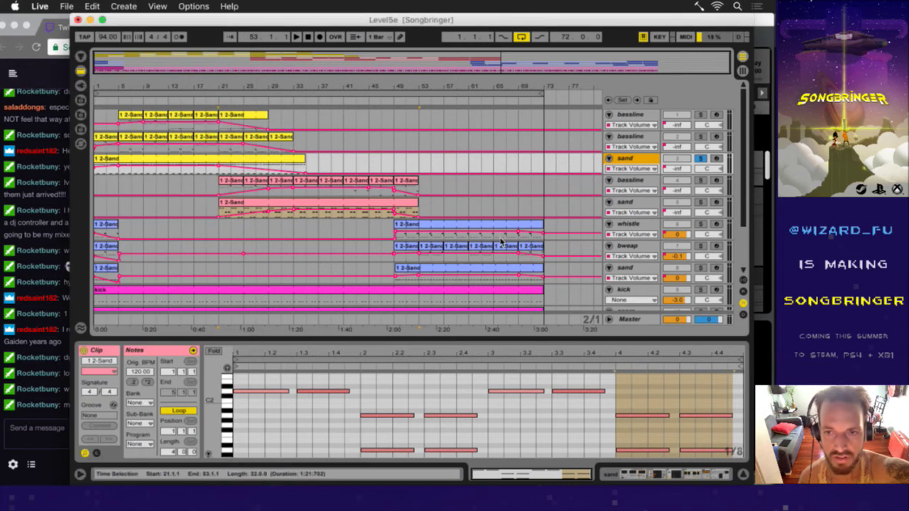
- Display the second bassline track's devices, show its Massive synth window to the viewers, and close it again
click(594, 200)
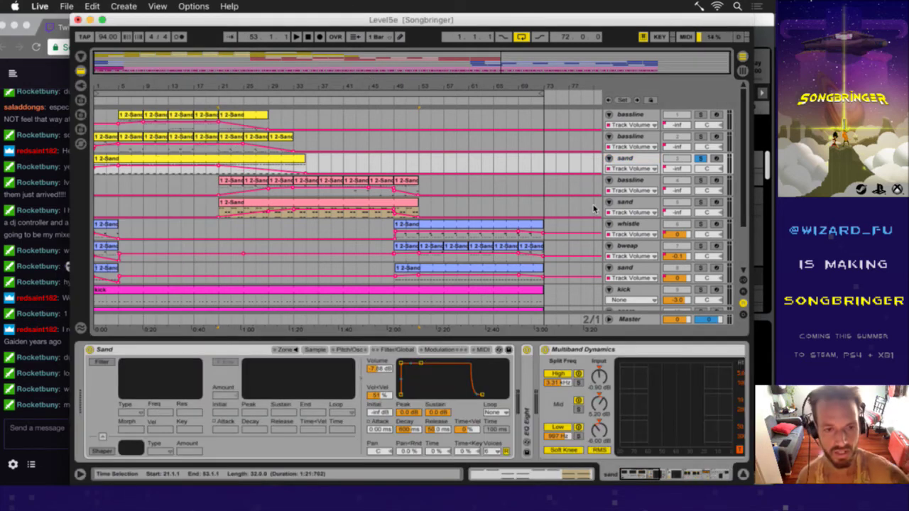
click(639, 137)
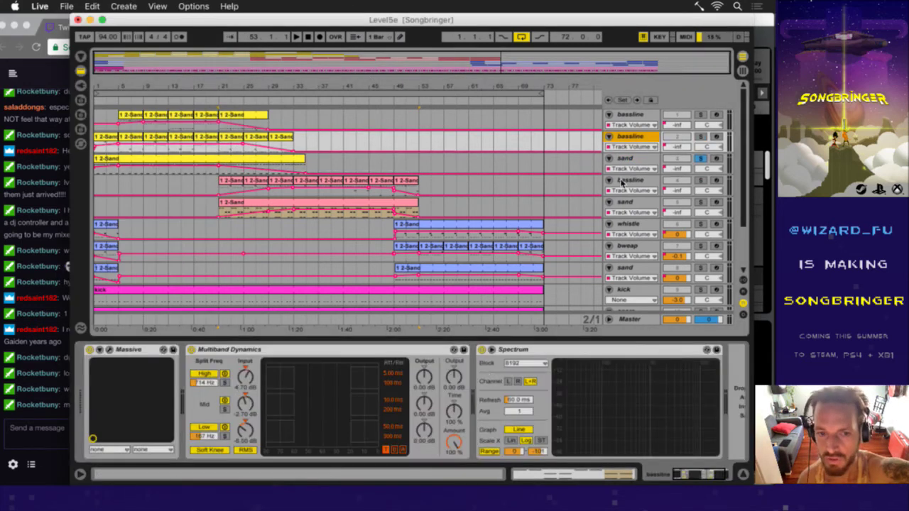
click(108, 349)
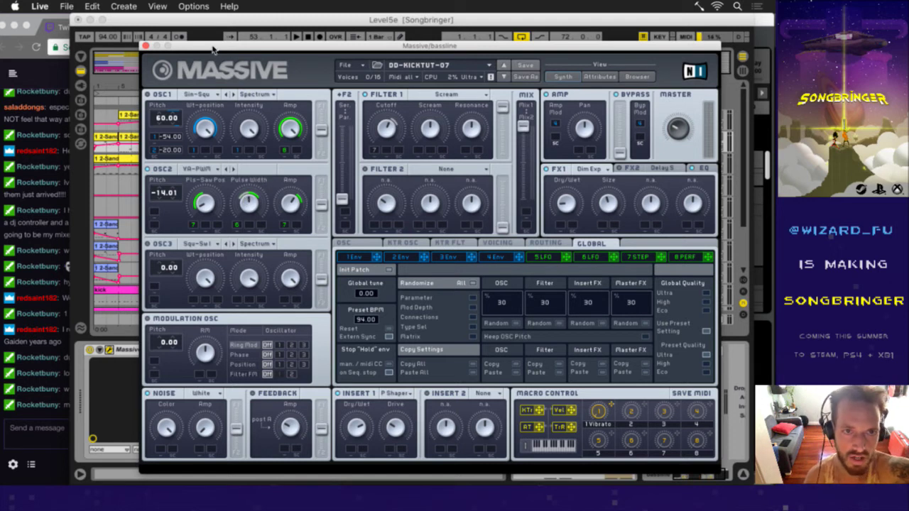
drag(211, 48, 205, 50)
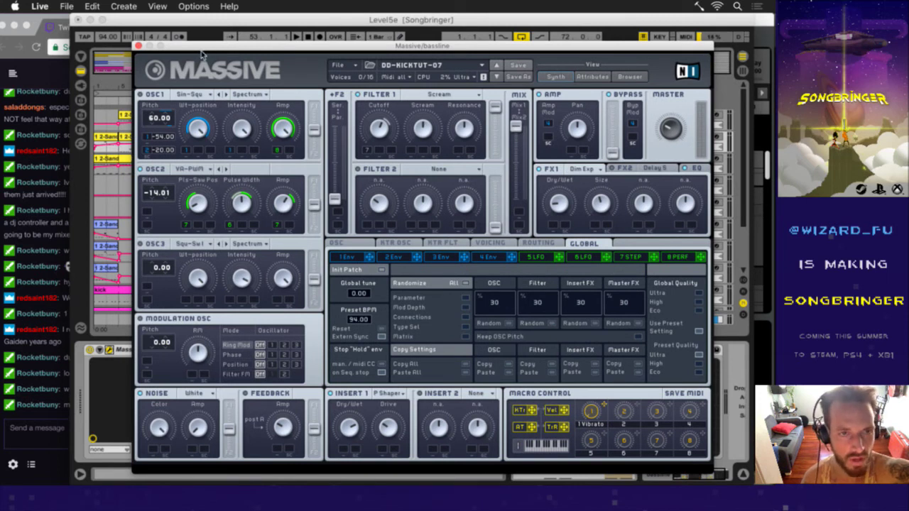
click(138, 46)
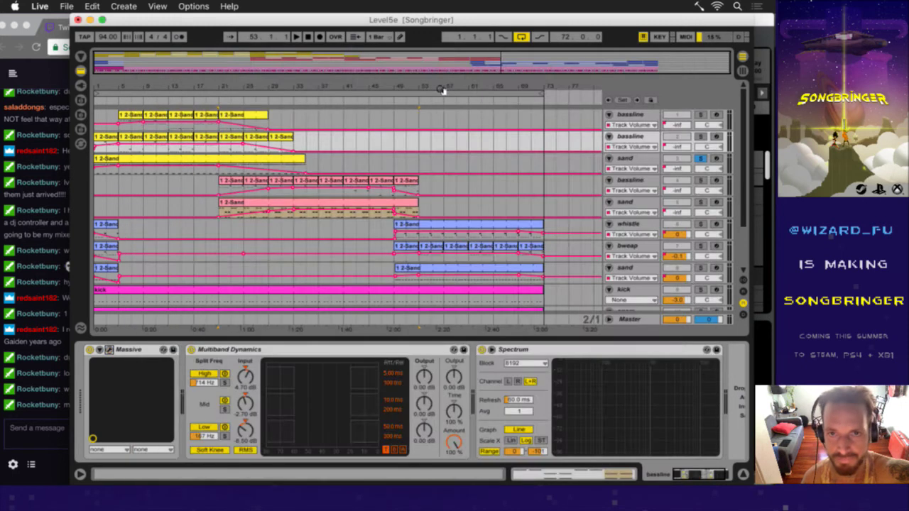
- Unsolo the yellow sand track, select it, and bring back the clip note view with Fold off
click(355, 88)
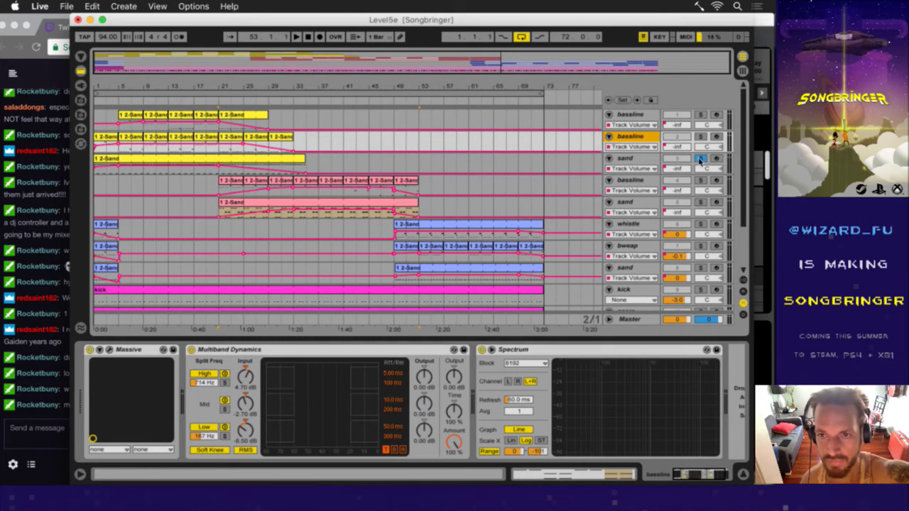
click(700, 159)
click(626, 158)
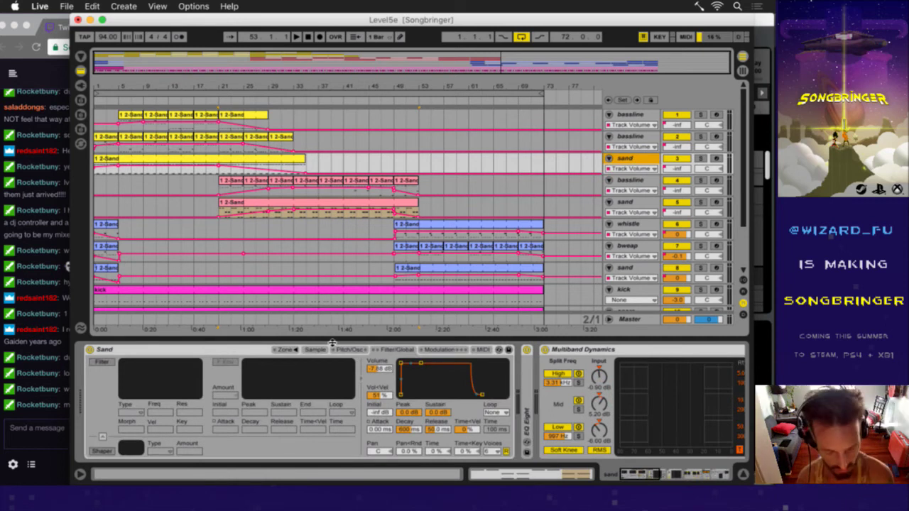
key(shift+Tab)
click(213, 350)
click(213, 351)
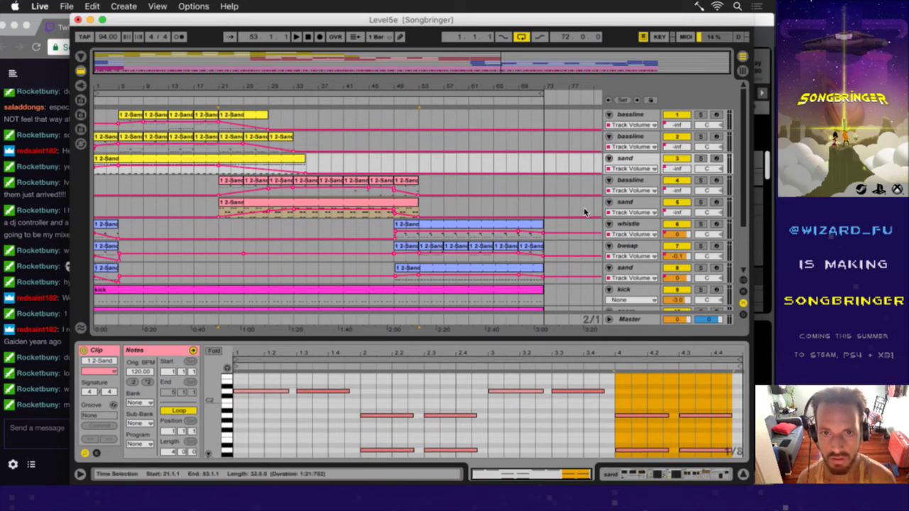
click(66, 6)
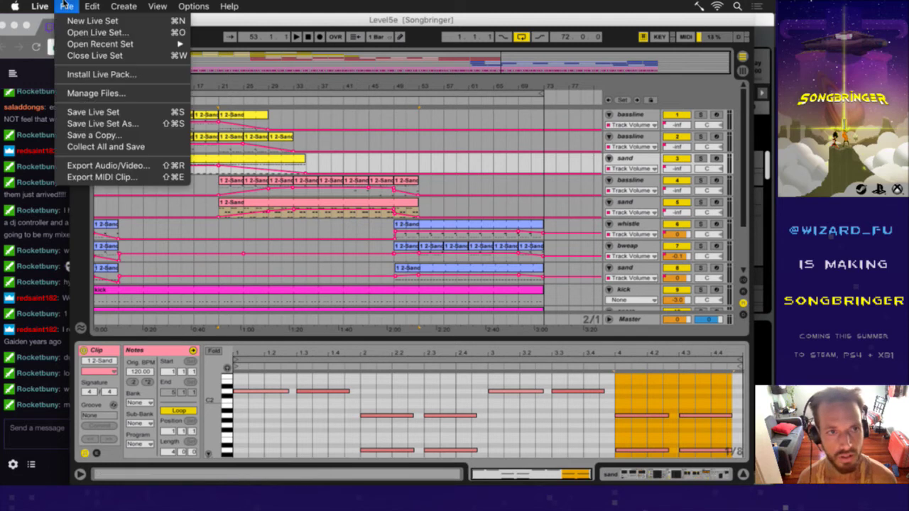
click(75, 33)
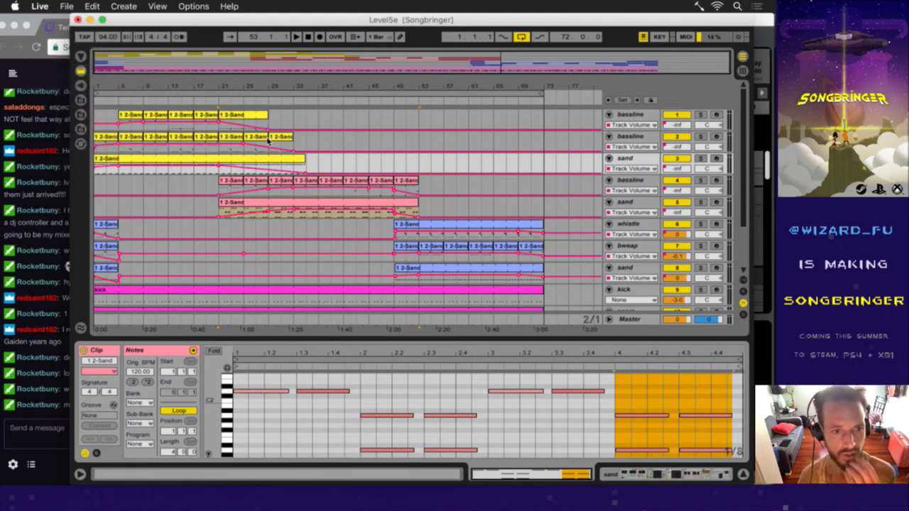
scroll(348, 238, down, 15)
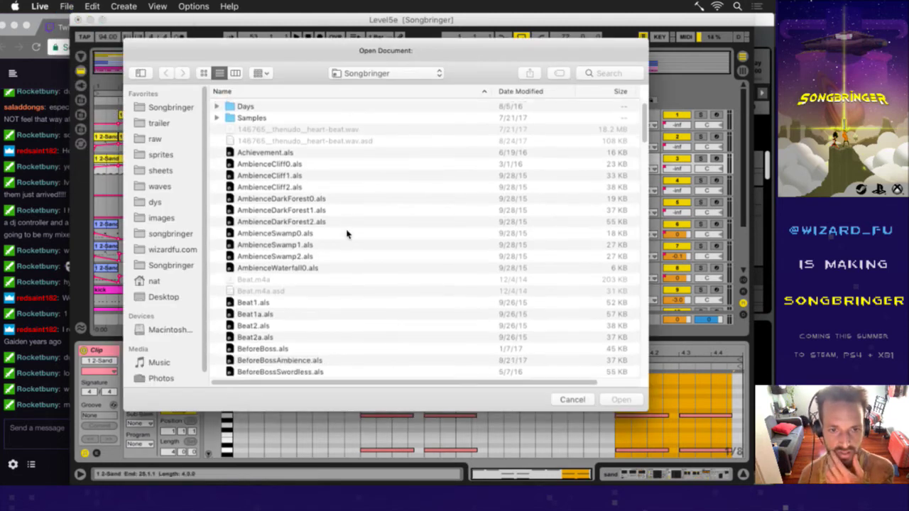
scroll(645, 171, down, 20)
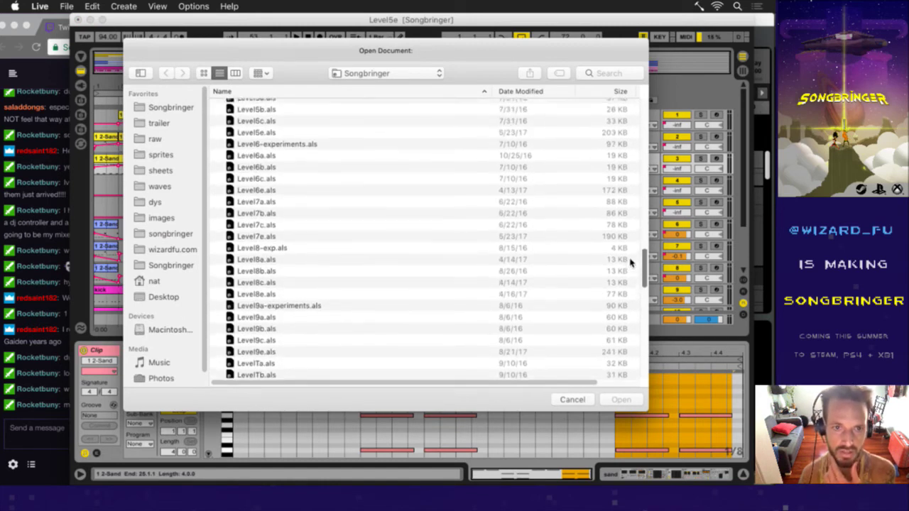
scroll(629, 260, up, 6)
click(296, 162)
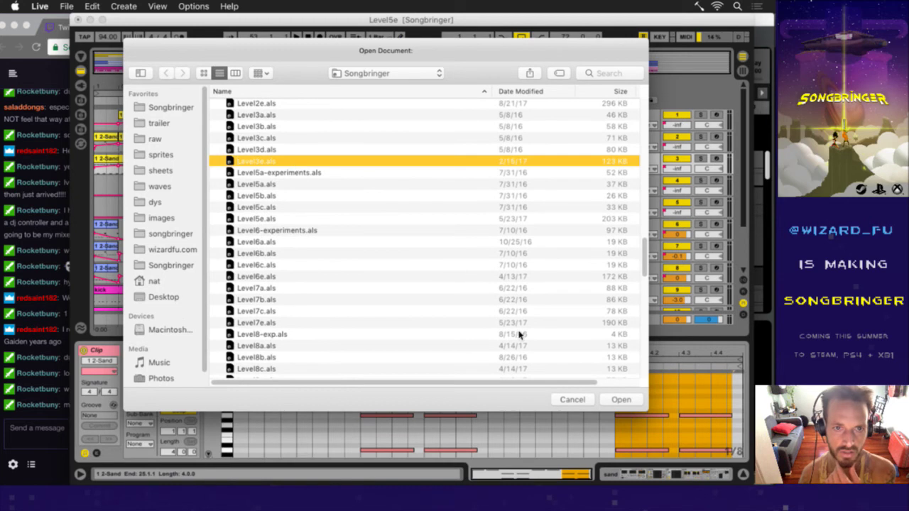
scroll(331, 181, up, 2)
scroll(332, 187, up, 2)
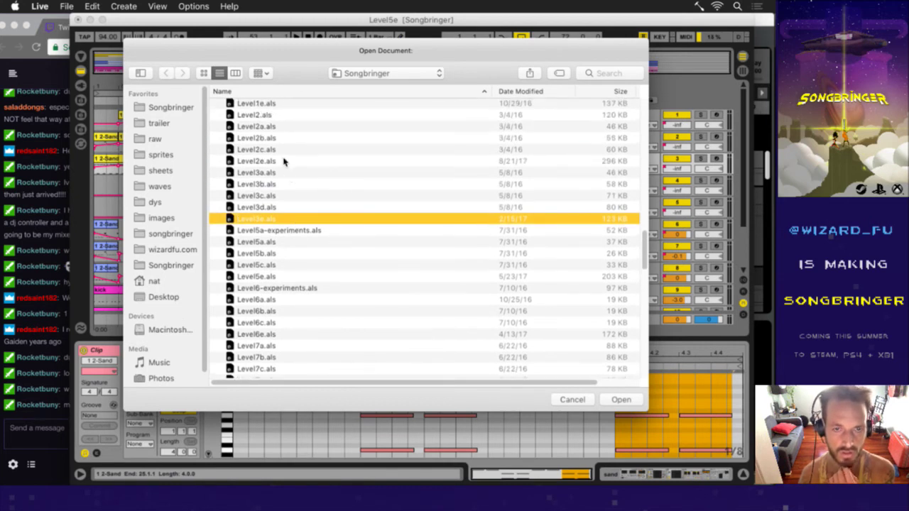
click(571, 400)
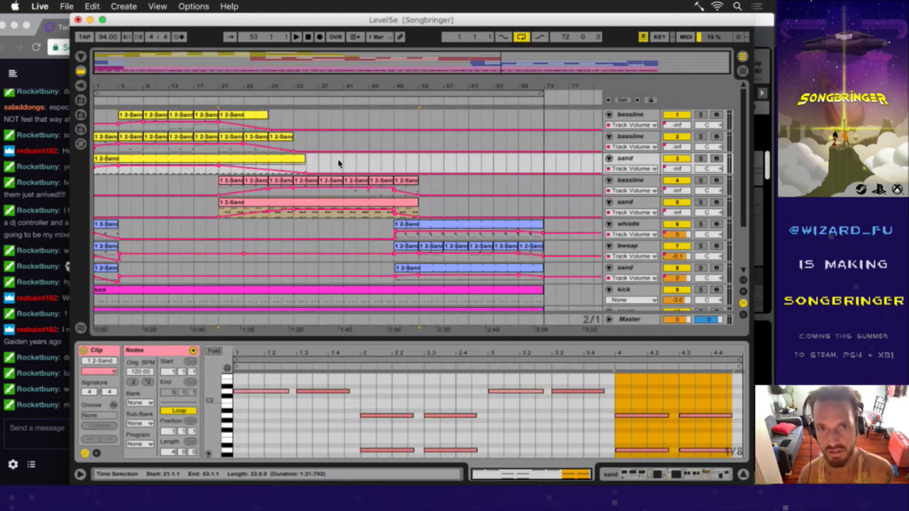
- Select bars 1 to 73 across the tracks from the first bassline through the kick, and select the first bassline track
click(395, 85)
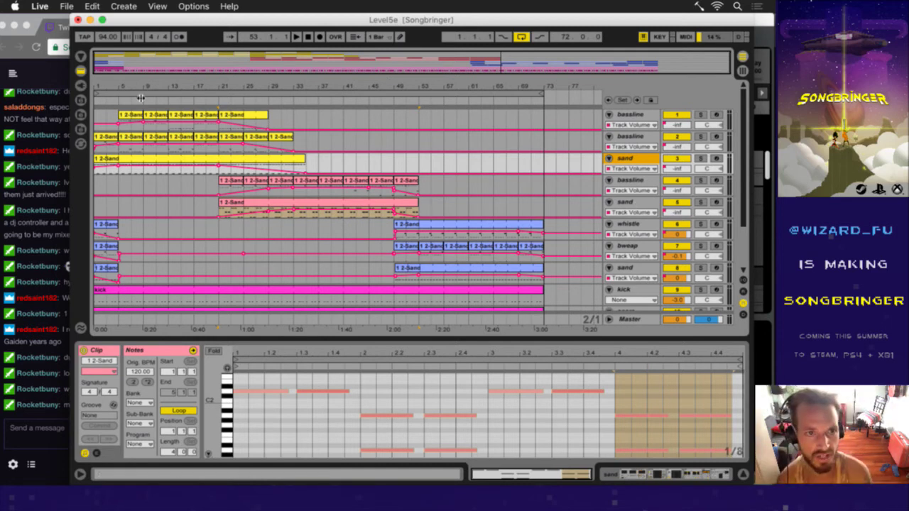
drag(96, 164, 542, 298)
scroll(645, 119, up, 1)
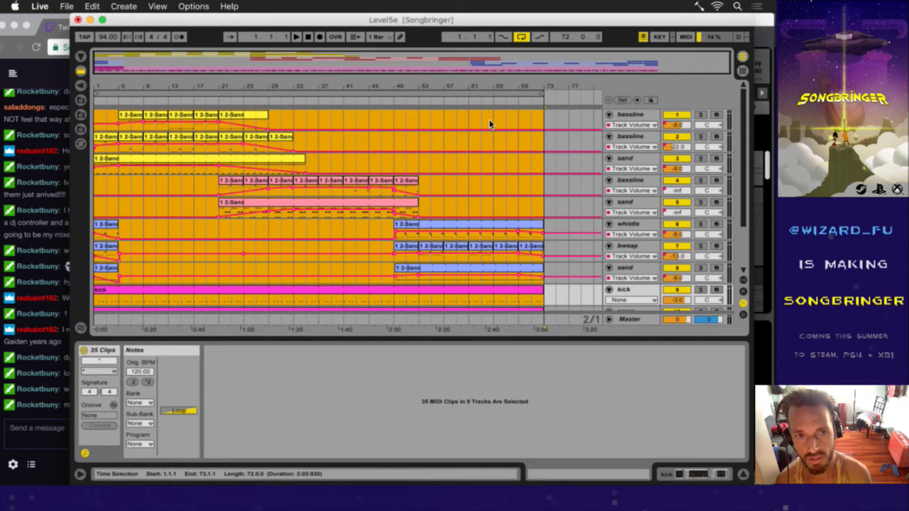
click(633, 115)
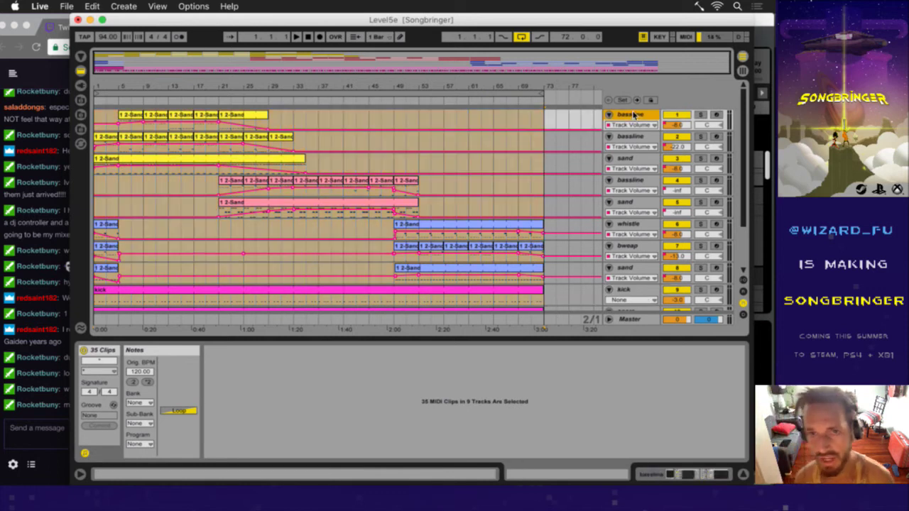
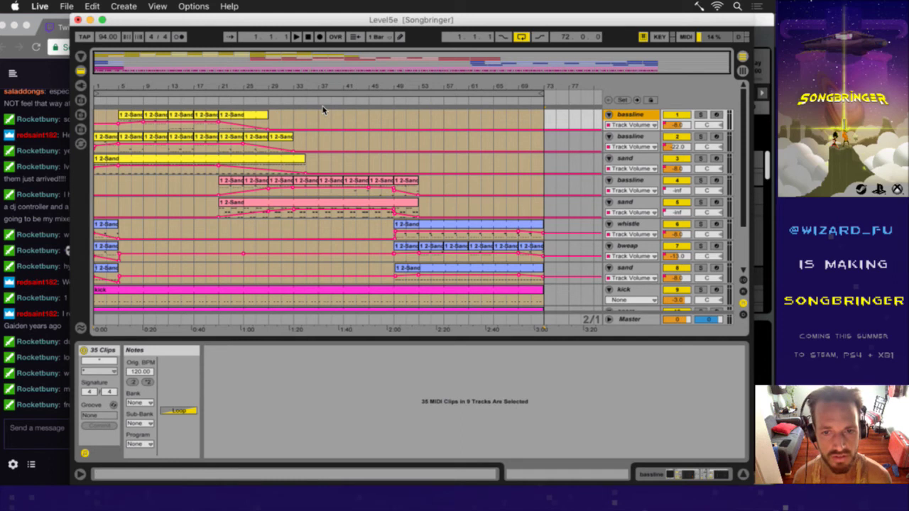
- Select the first bassline track's arrangement range from bar 73 back to bar 1
click(545, 120)
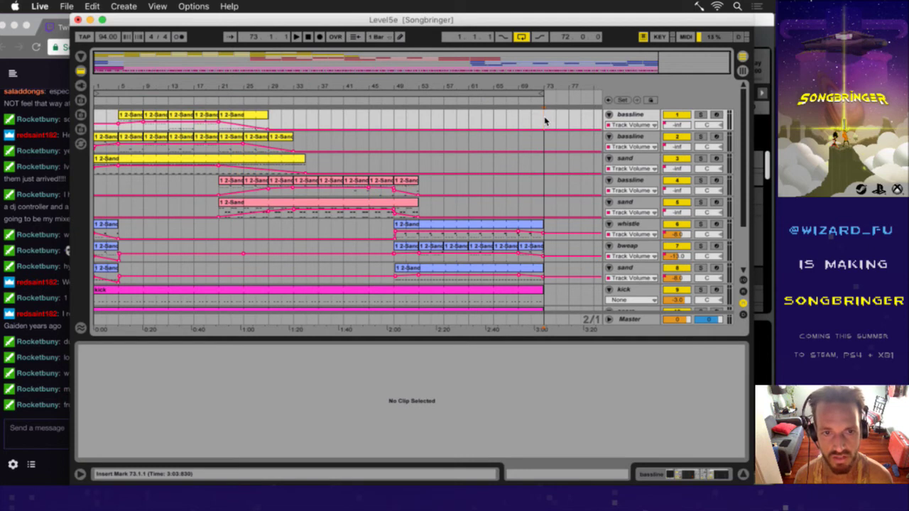
drag(545, 121, 85, 148)
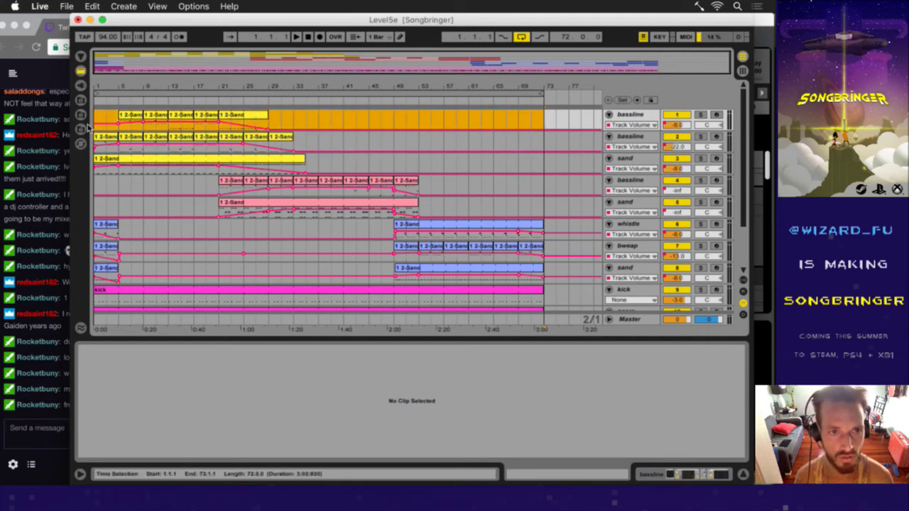
drag(87, 126, 87, 126)
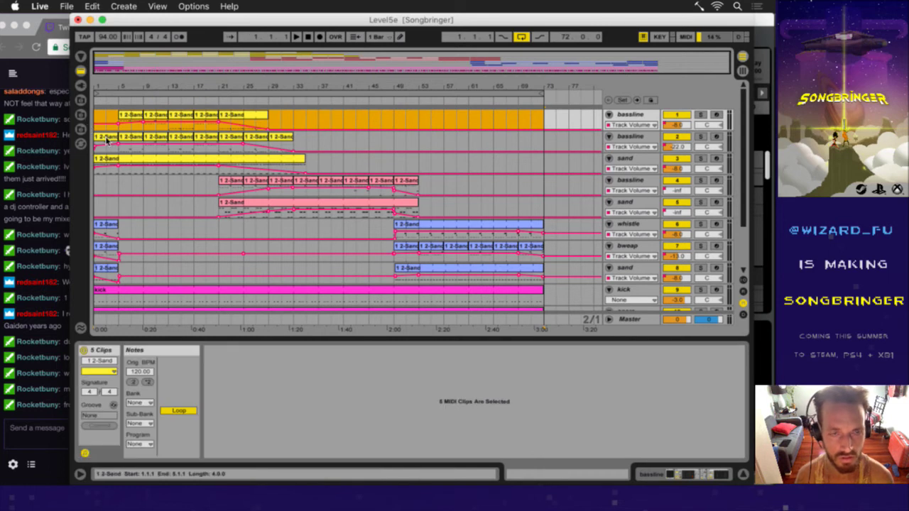
- Check the two hat tracks and display the notes of the deactivated hat clip
scroll(558, 132, down, 3)
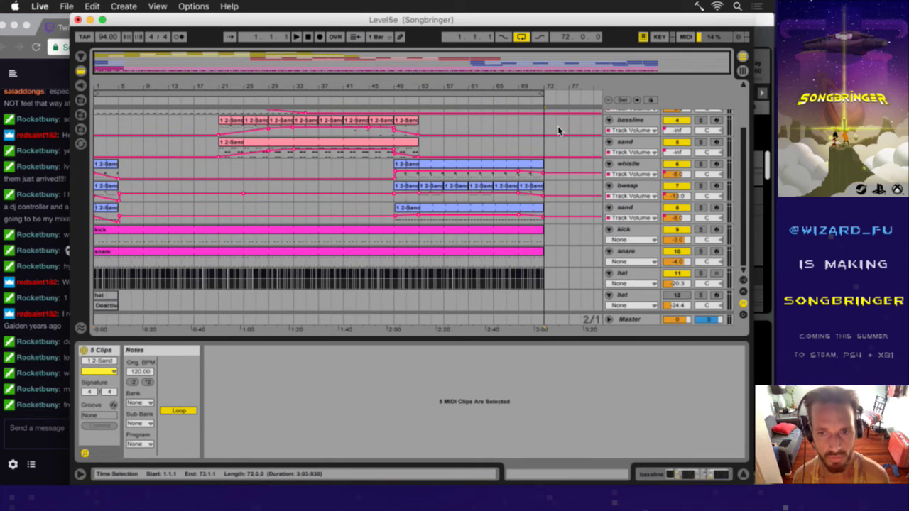
click(635, 276)
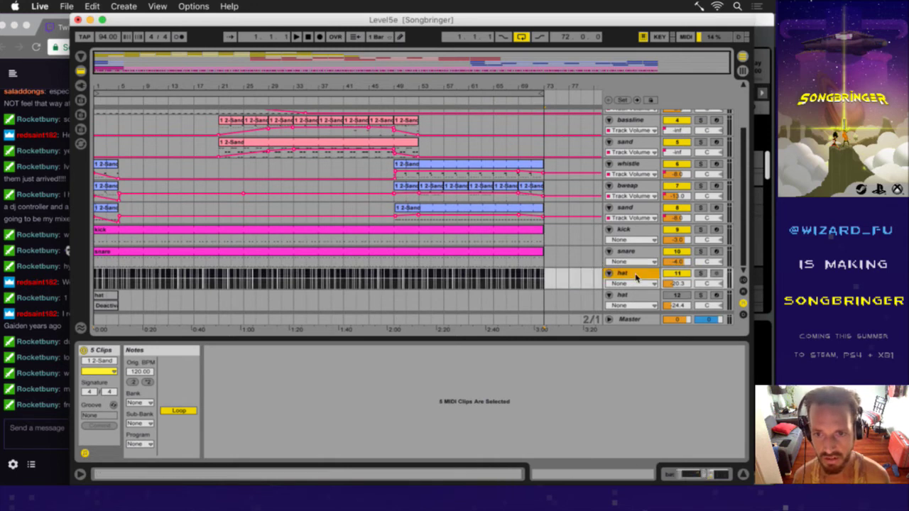
drag(471, 86, 473, 83)
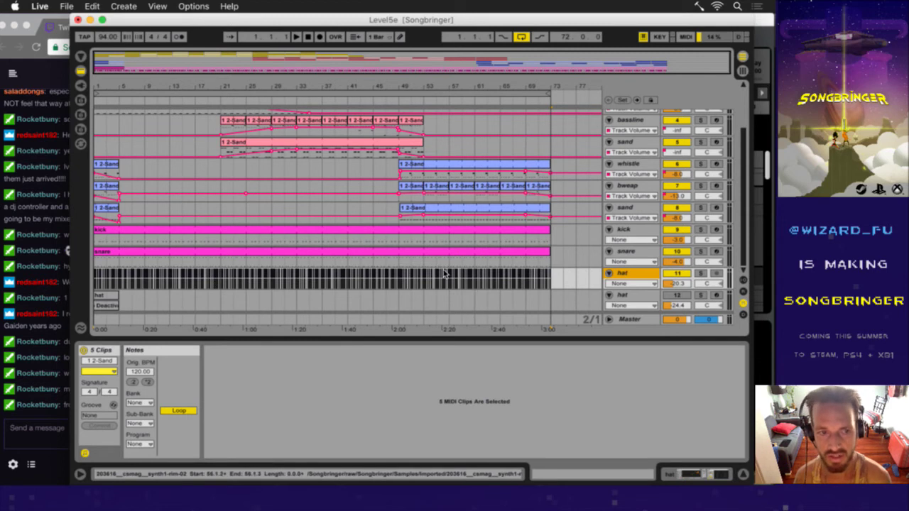
click(487, 294)
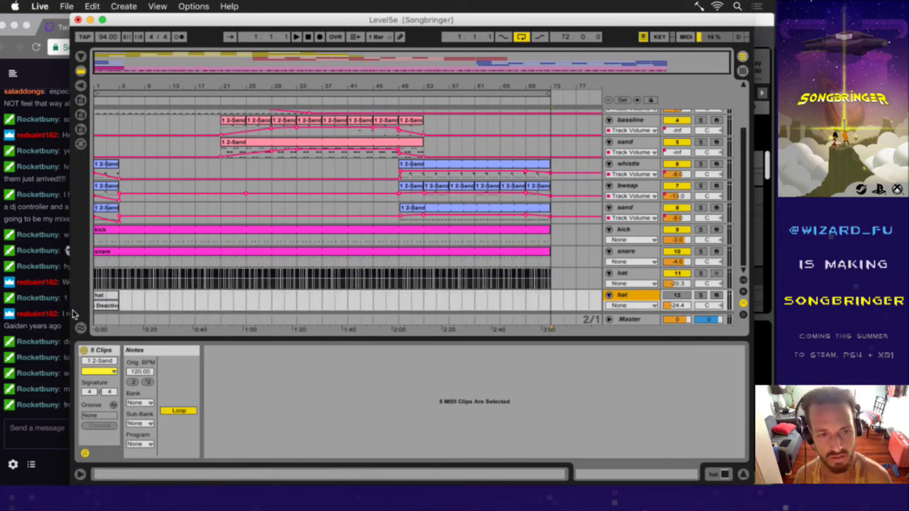
click(106, 298)
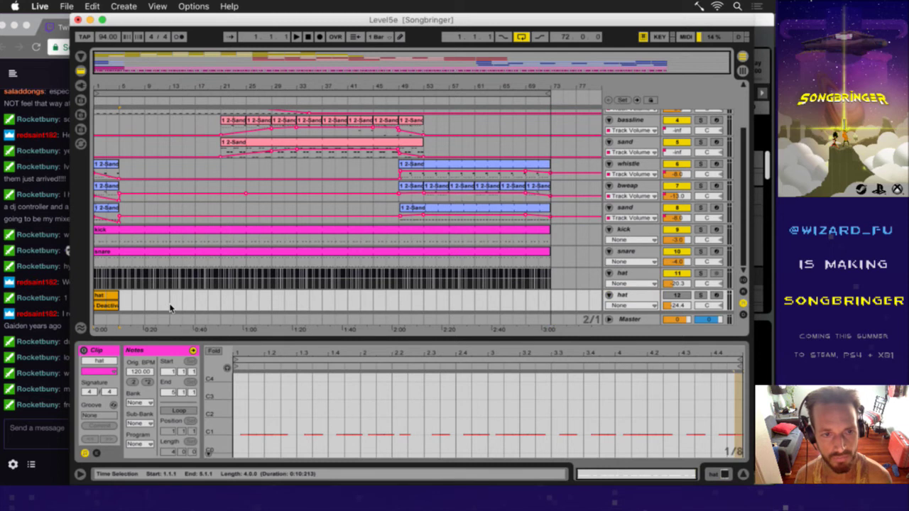
scroll(231, 231, up, 3)
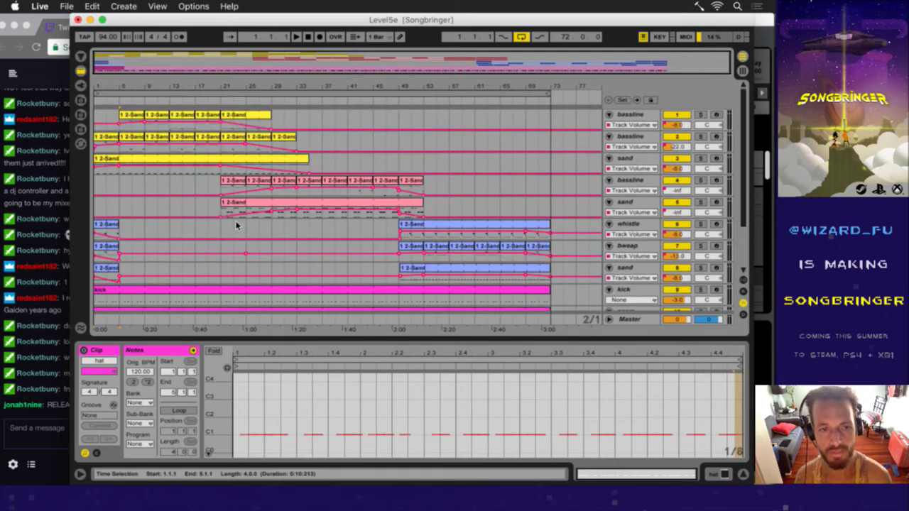
- Switch to the Twitch chat in Chrome and read the viewers' latest messages
click(66, 404)
drag(51, 405, 196, 392)
click(190, 405)
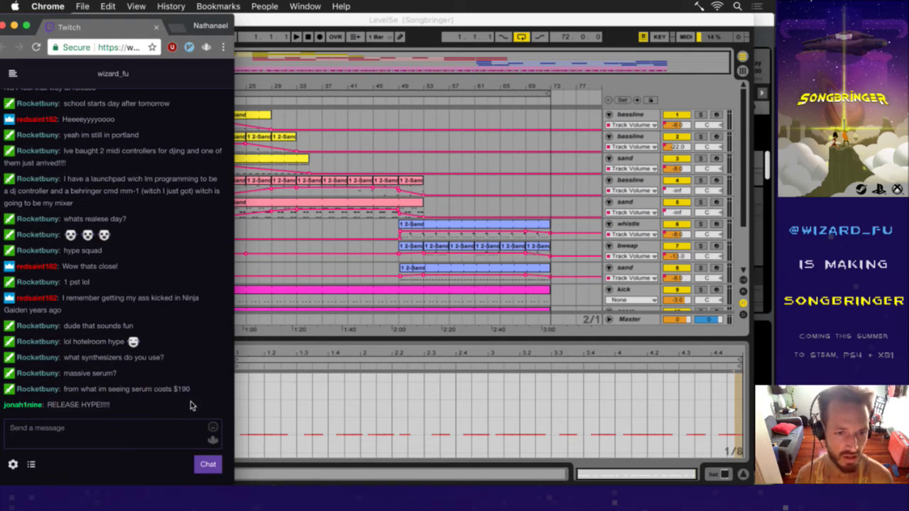
drag(118, 405, 36, 406)
click(88, 406)
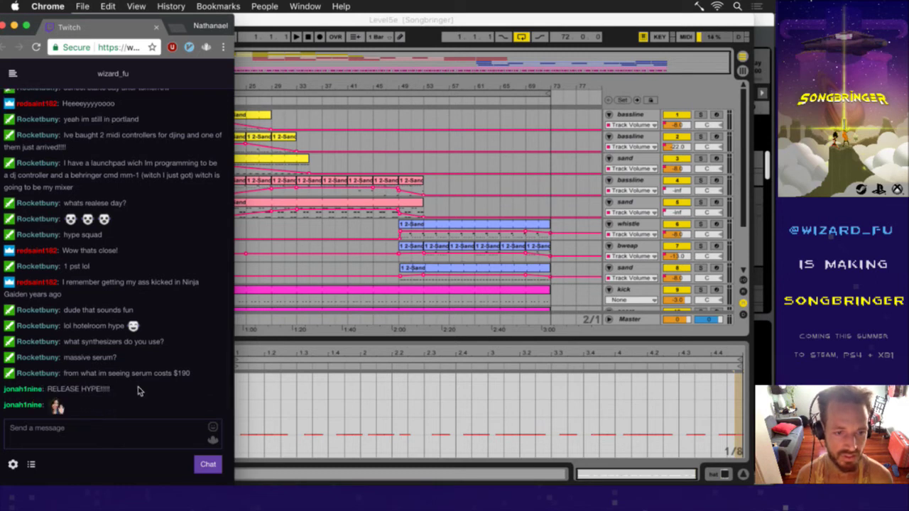
- Send the HeyGuys emote in the Twitch chat and return to Ableton Live
click(79, 426)
text(Hey)
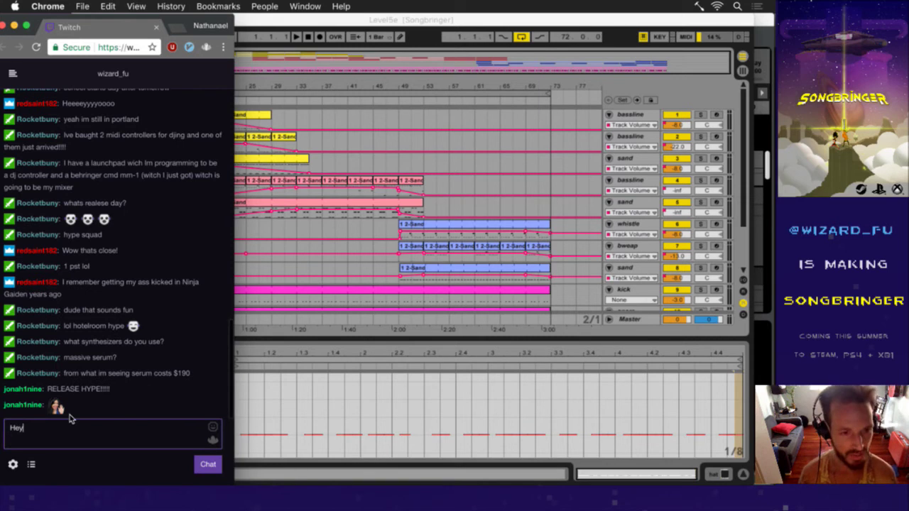
text(Guys)
key(Return)
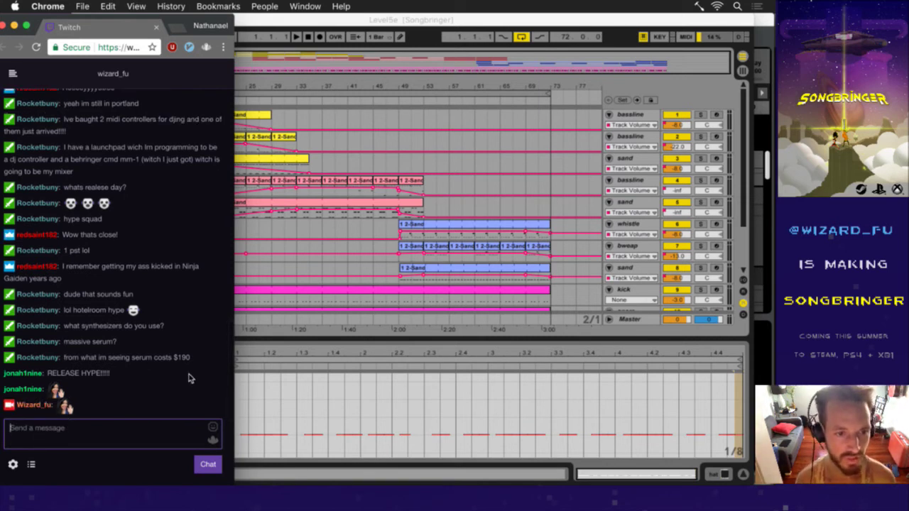
click(441, 51)
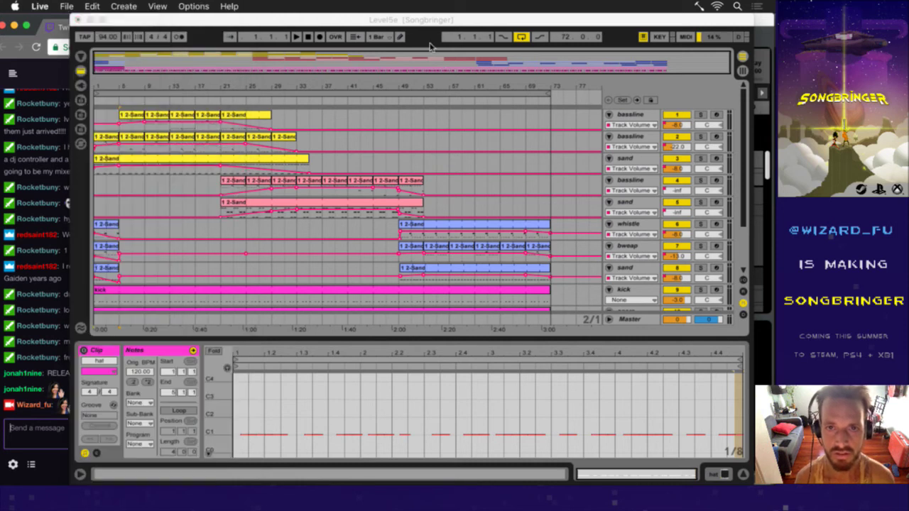
- Consolidate bars 1 to 73 of the eight tracks from the first bassline through the blue sand into one clip per track
scroll(428, 148, down, 3)
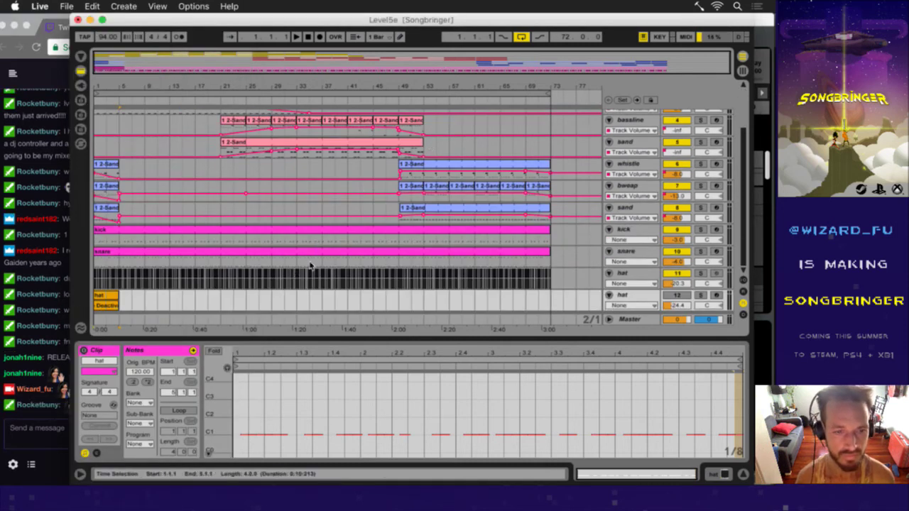
scroll(402, 190, up, 3)
shift+click(151, 135)
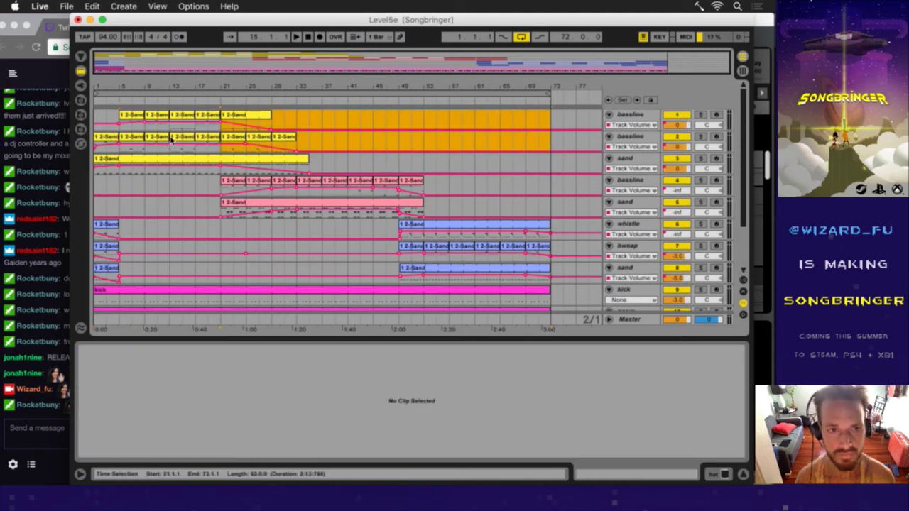
drag(167, 259, 88, 278)
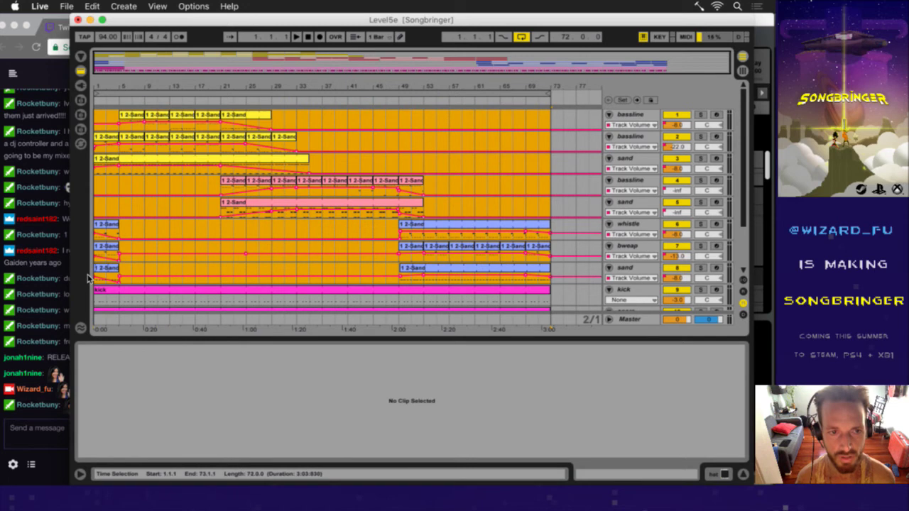
drag(17, 279, 17, 278)
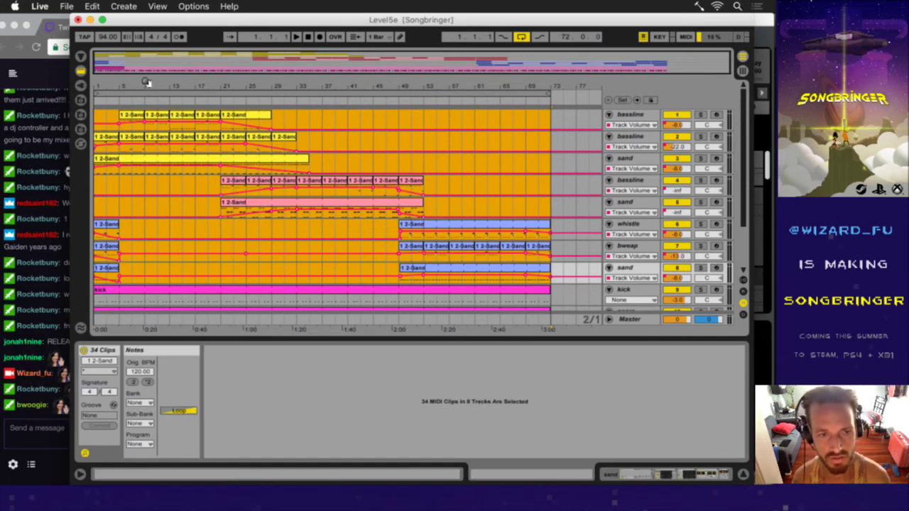
right_click(473, 270)
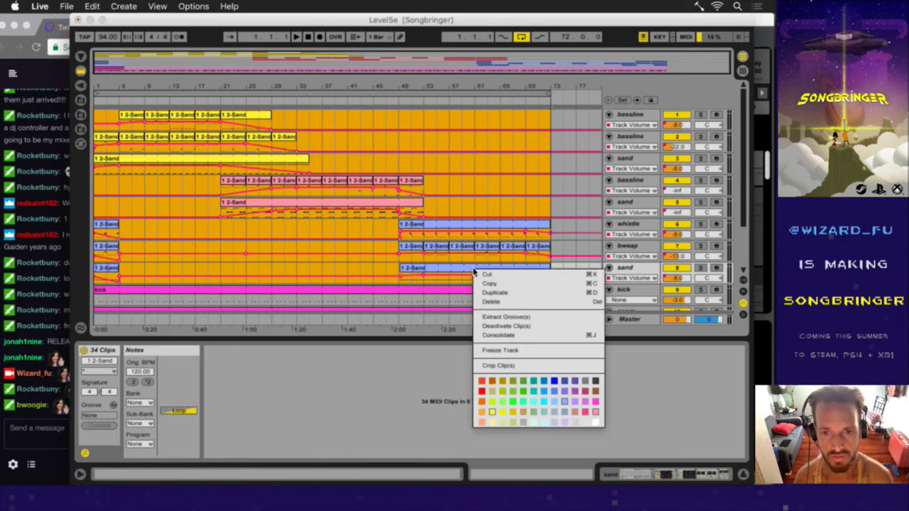
click(509, 335)
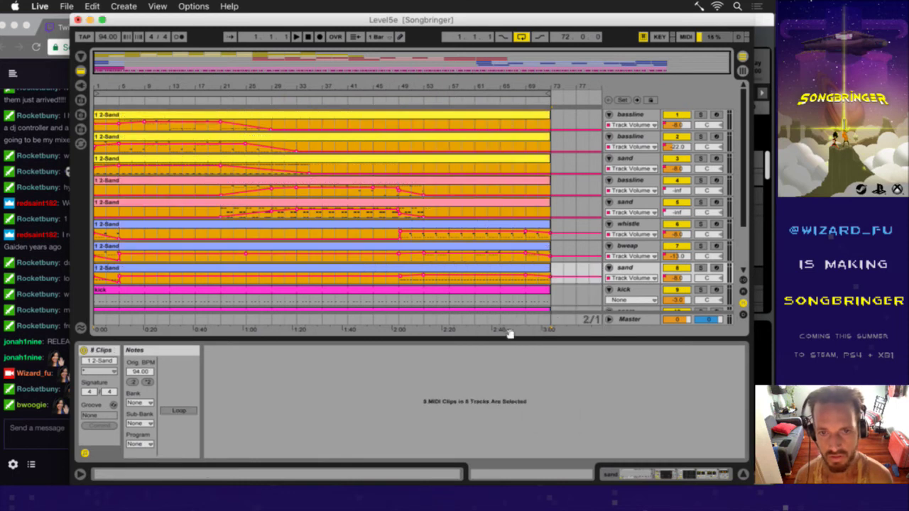
- Clear the selection, look over the consolidated tracks, and display the notes of the first bassline's full-length clip
click(557, 183)
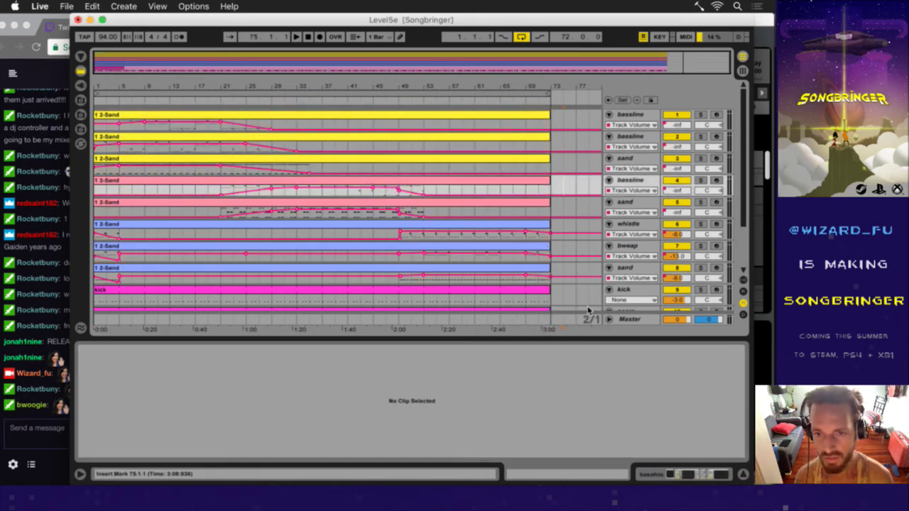
scroll(561, 250, down, 4)
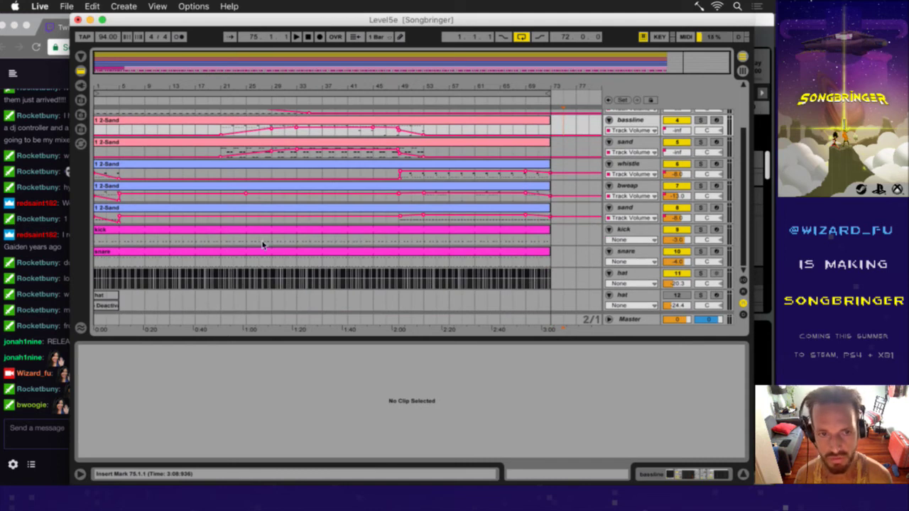
scroll(397, 185, up, 4)
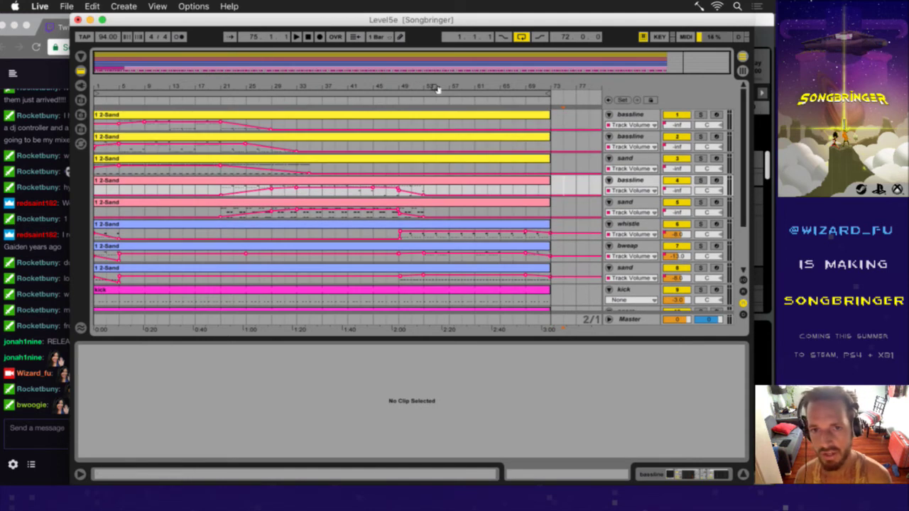
click(233, 118)
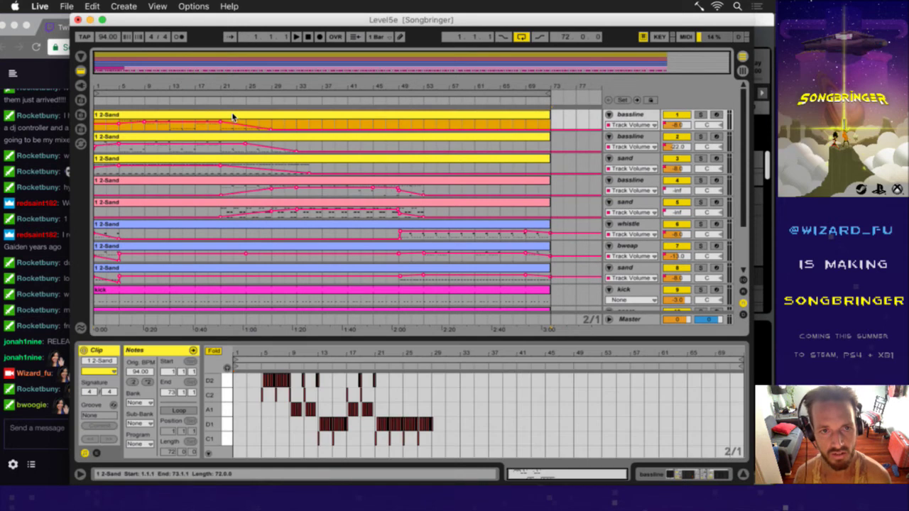
- Save the set, turn off note folding and hide the Notes settings box in the first bassline's clip view
key(super+s)
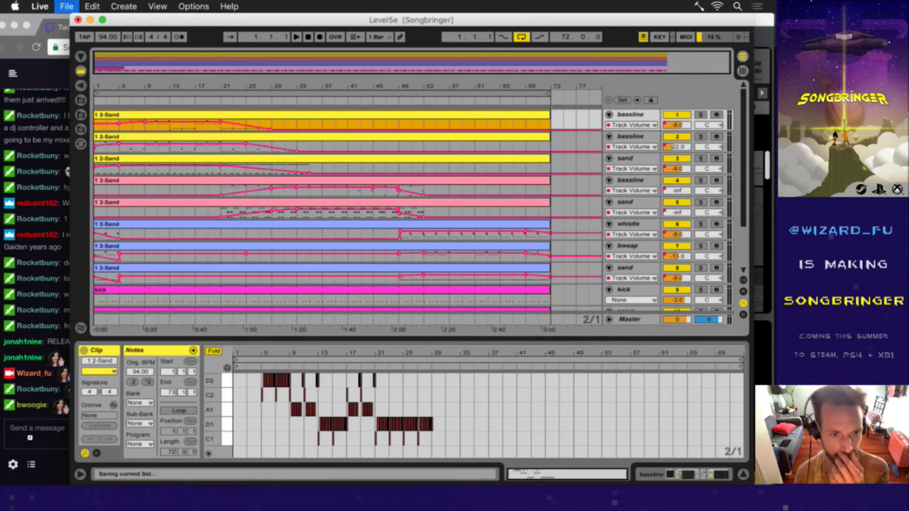
click(177, 360)
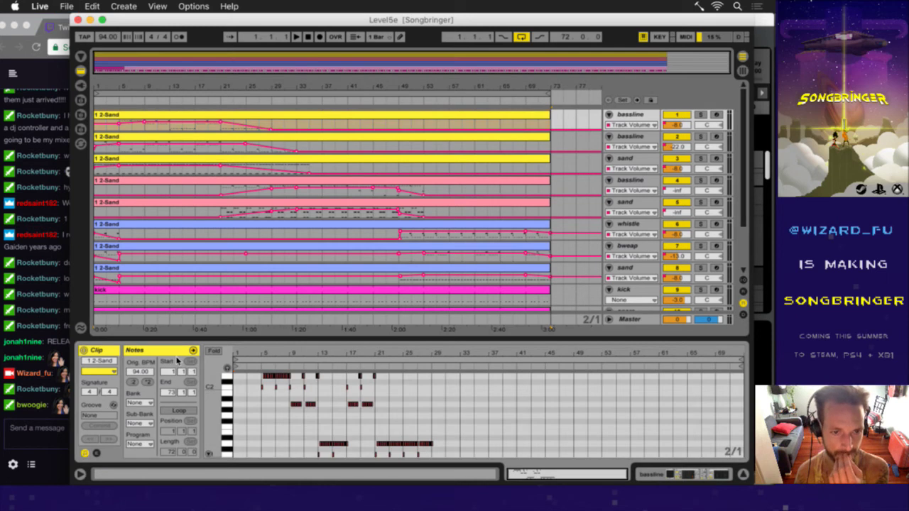
click(84, 452)
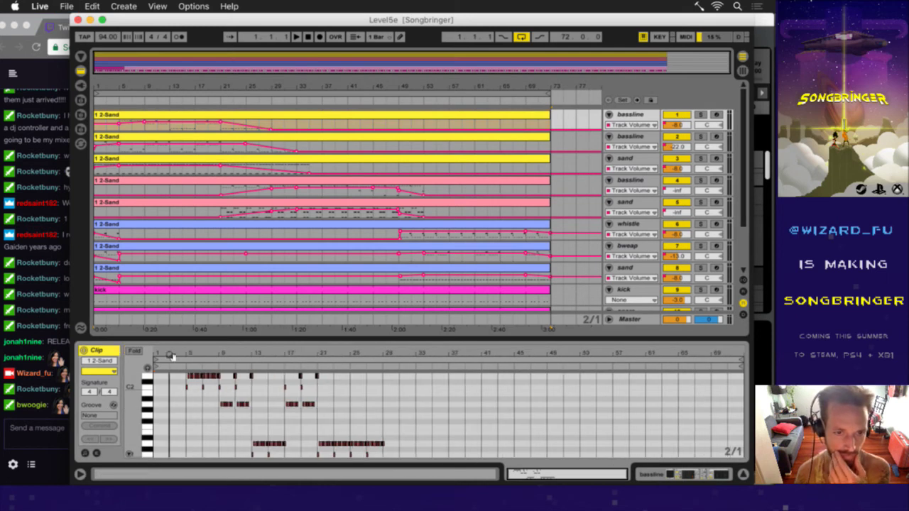
drag(171, 356, 178, 373)
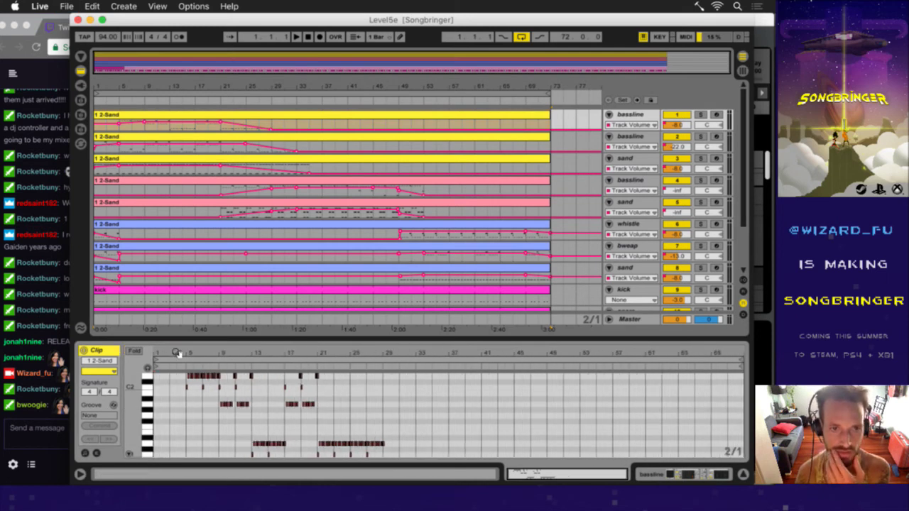
- Display the notes of the second yellow bassline and the pink bassline clips, and play the arrangement from bar 9
click(249, 138)
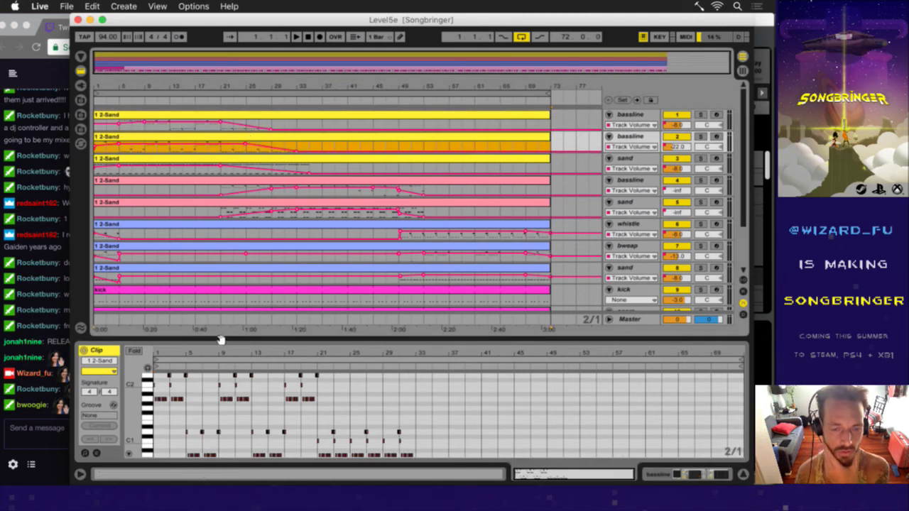
click(254, 179)
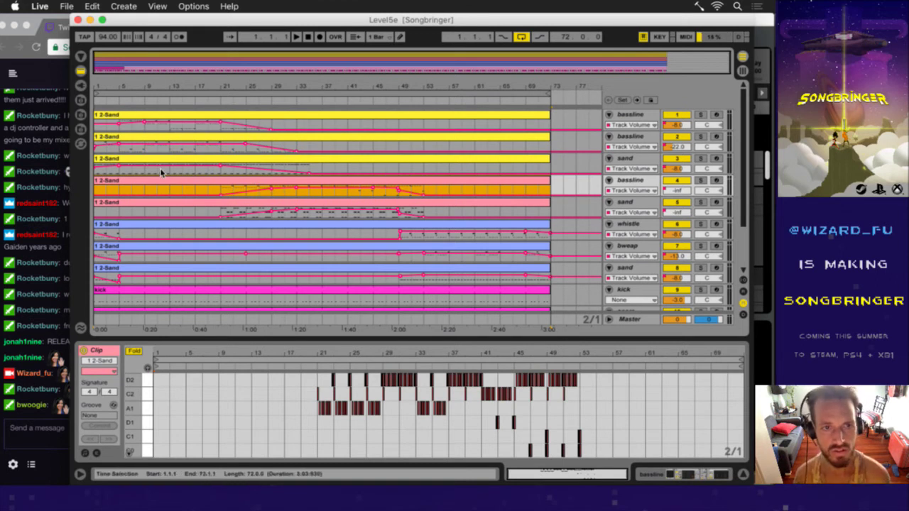
click(146, 125)
key(space)
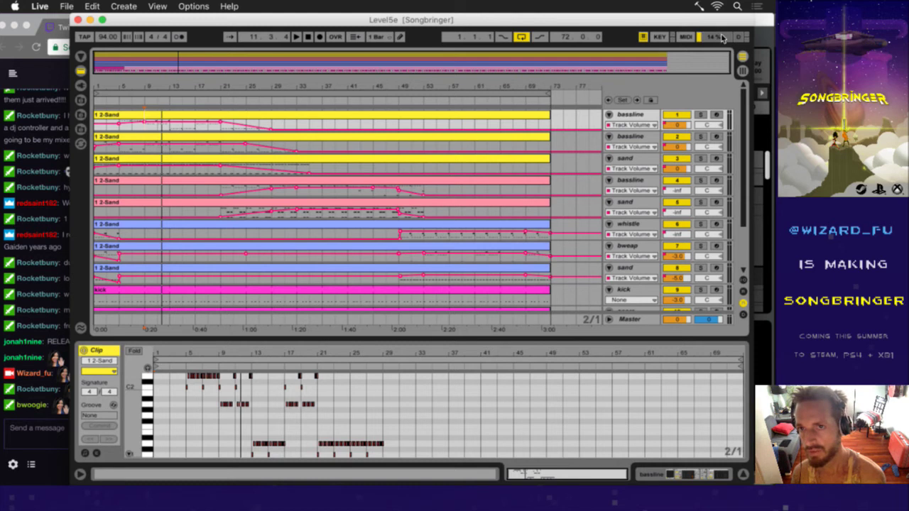
- Switch to FMOD Studio to look at the Level5 event's timeline, and return to Ableton Live
click(766, 42)
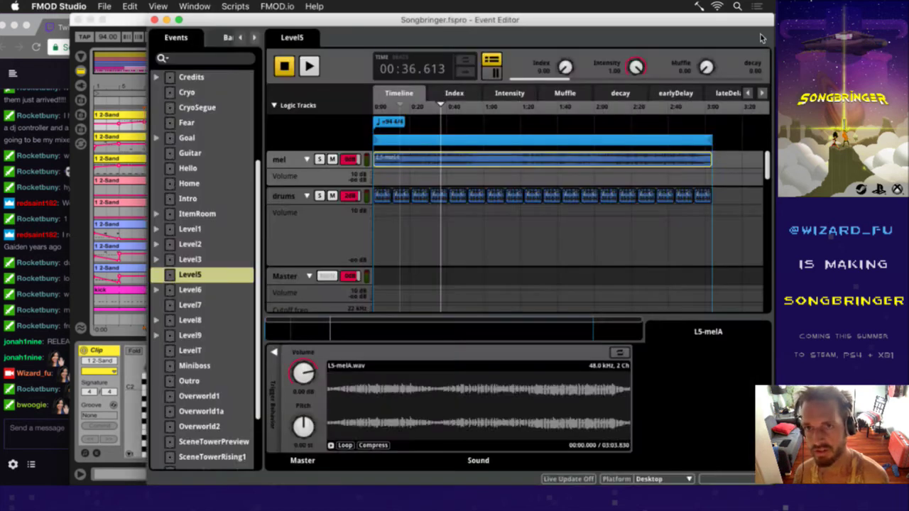
key(super+Tab)
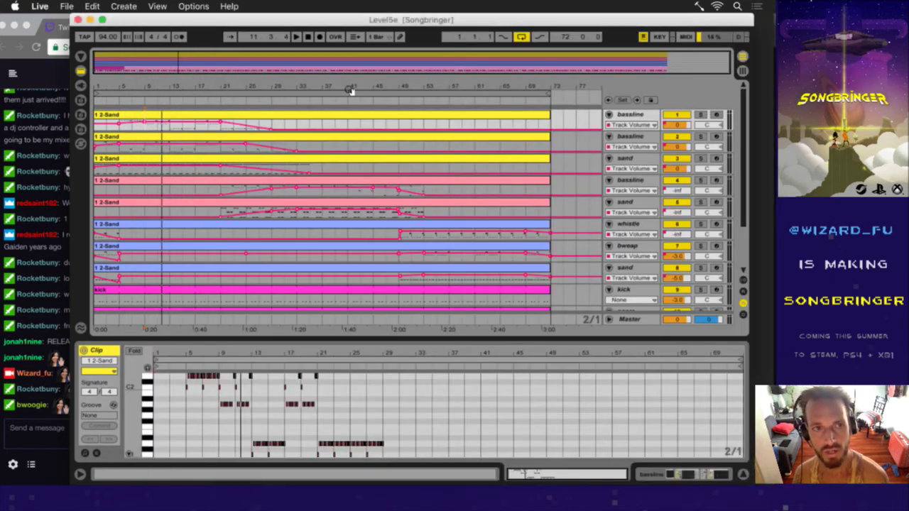
key(super+Tab)
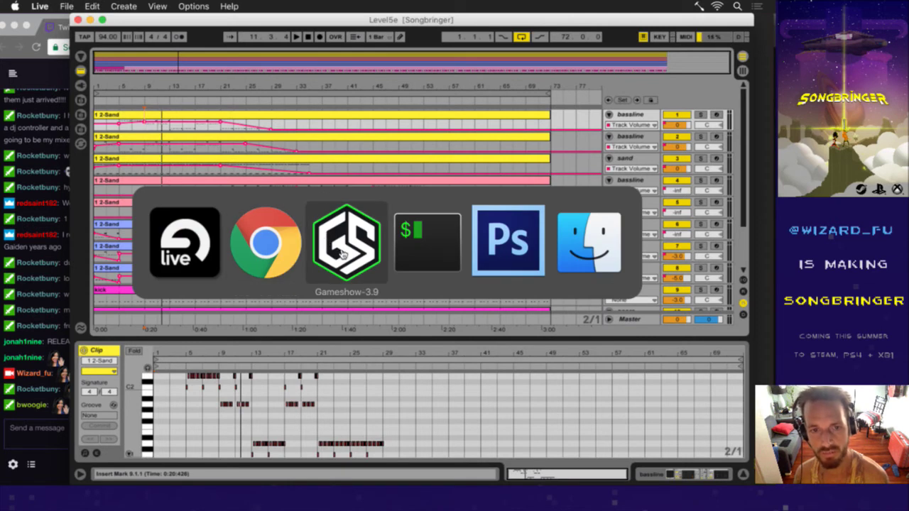
click(156, 257)
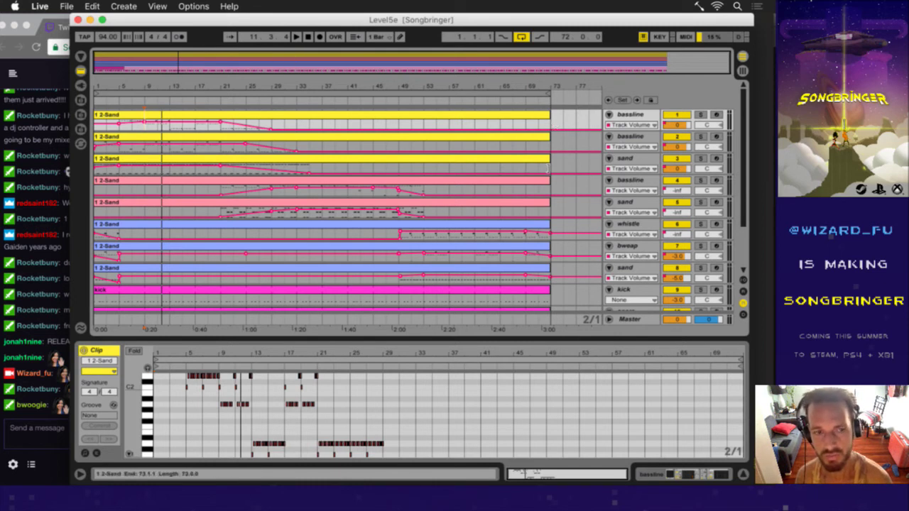
- Clear the "1 2-Sand" names of the eight full-length clips from the first bassline through the blue sand
click(276, 118)
key(cmd+r)
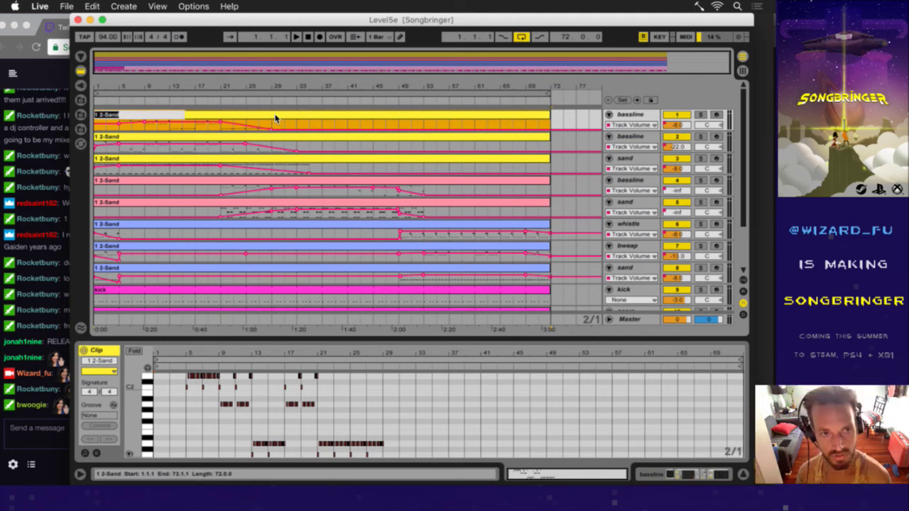
key(BackSpace)
key(Tab)
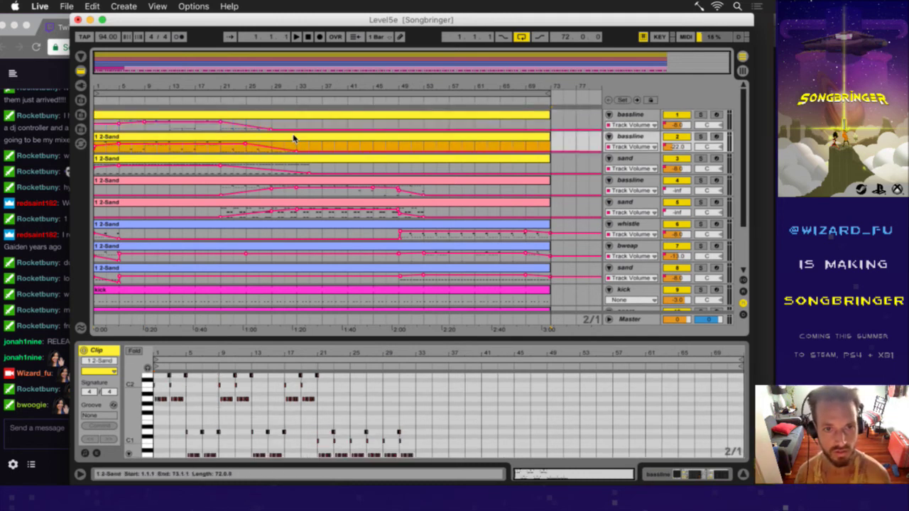
key(BackSpace)
key(Tab)
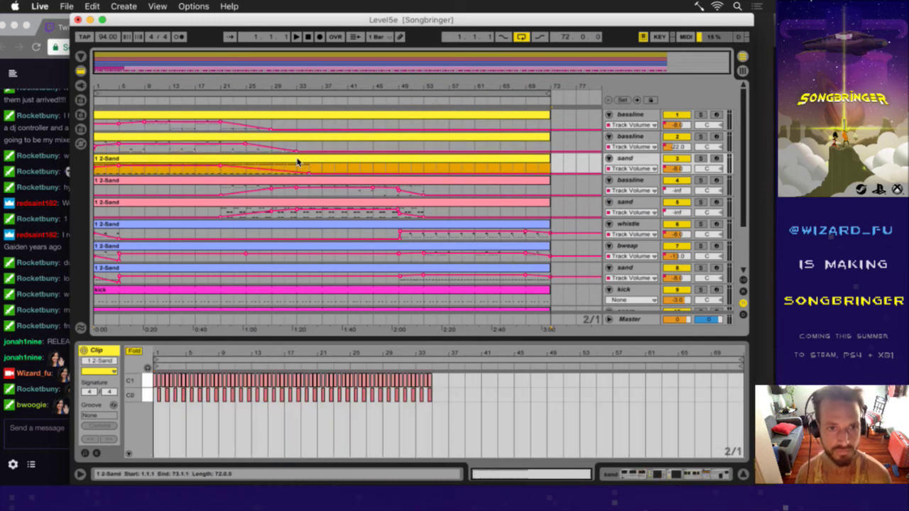
key(BackSpace)
key(Tab)
key(BackSpace)
key(Tab)
key(BackSpace)
key(Tab)
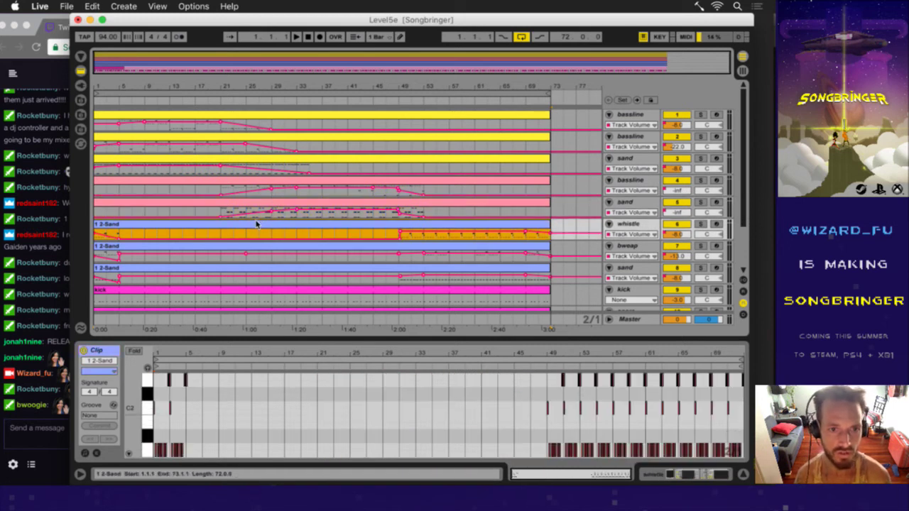
key(BackSpace)
key(Tab)
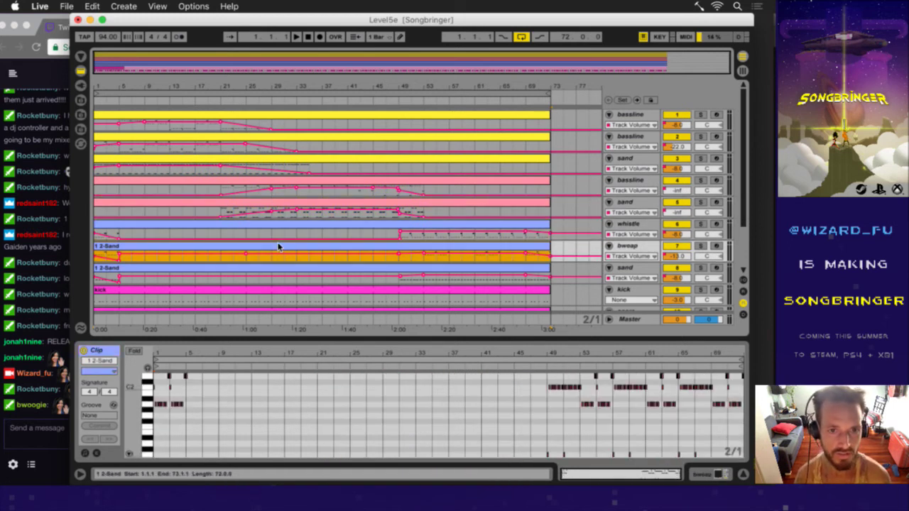
key(BackSpace)
key(Tab)
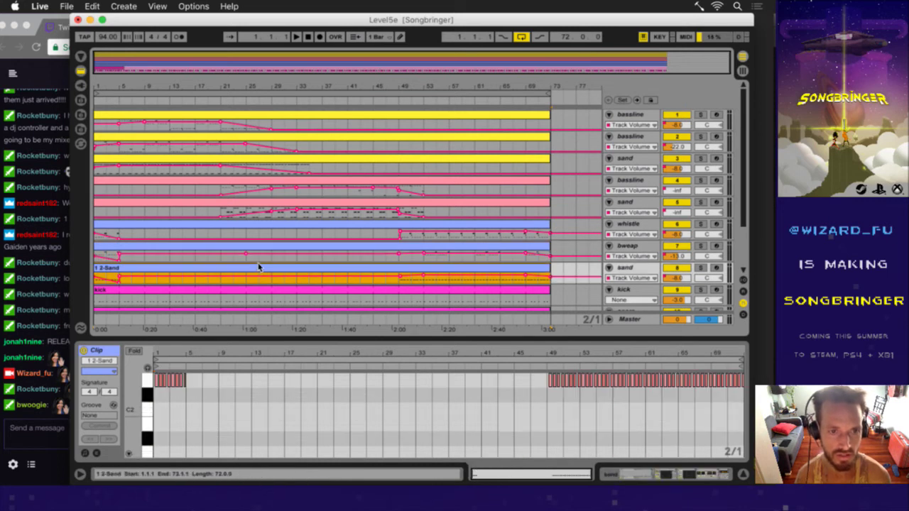
key(BackSpace)
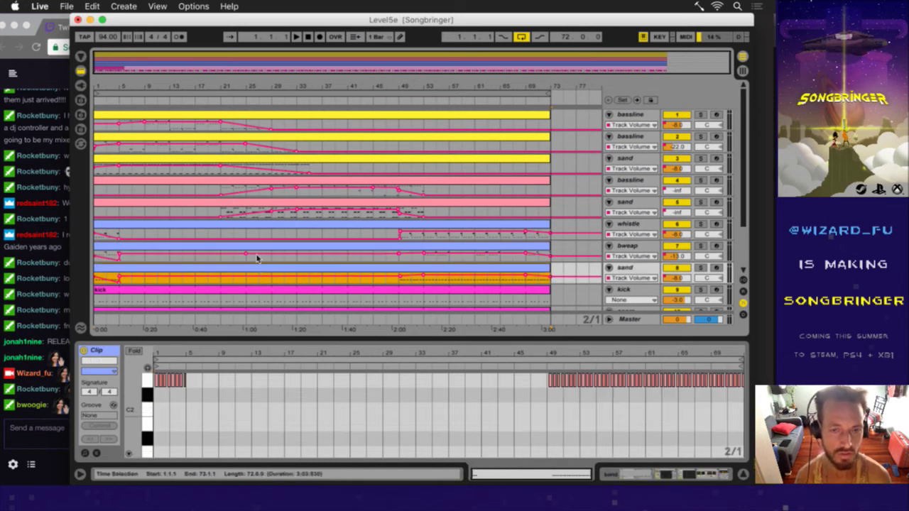
shift+click(321, 119)
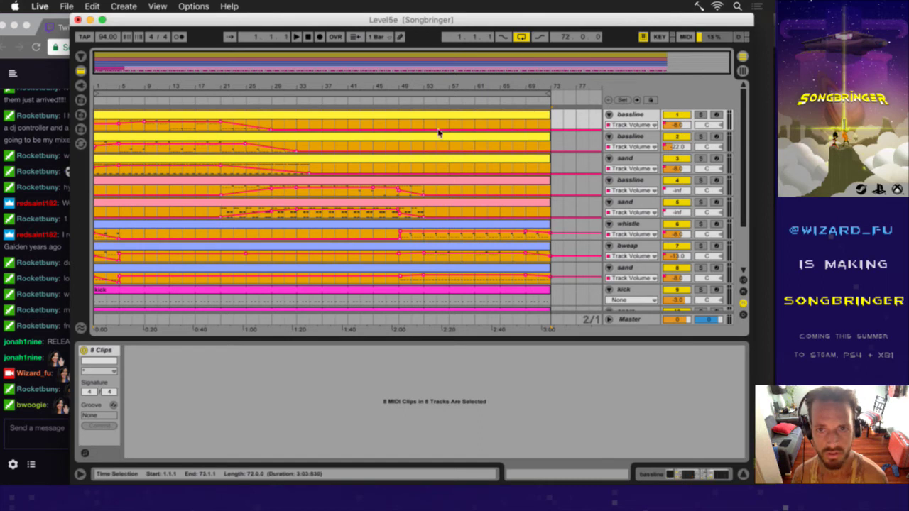
click(551, 125)
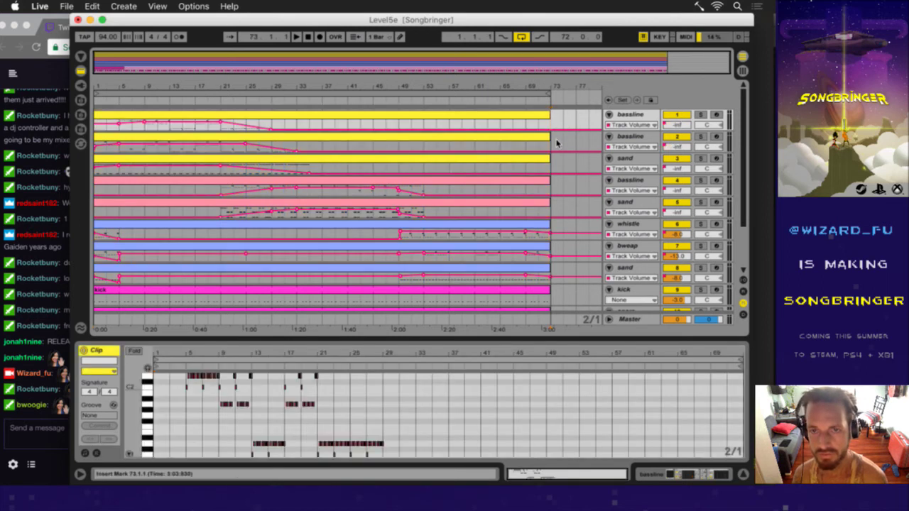
- Switch to iTerm2, clear the search highlighting in AISystem.cpp, and check the repository's git status
key(super+Tab)
key(super+Tab)
key(super+Tab)
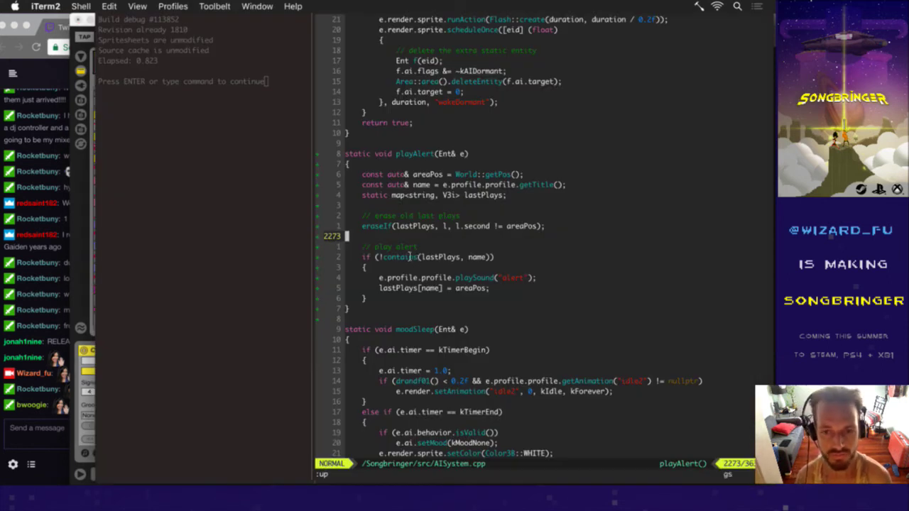
key(Down)
text(:noh)
key(Return)
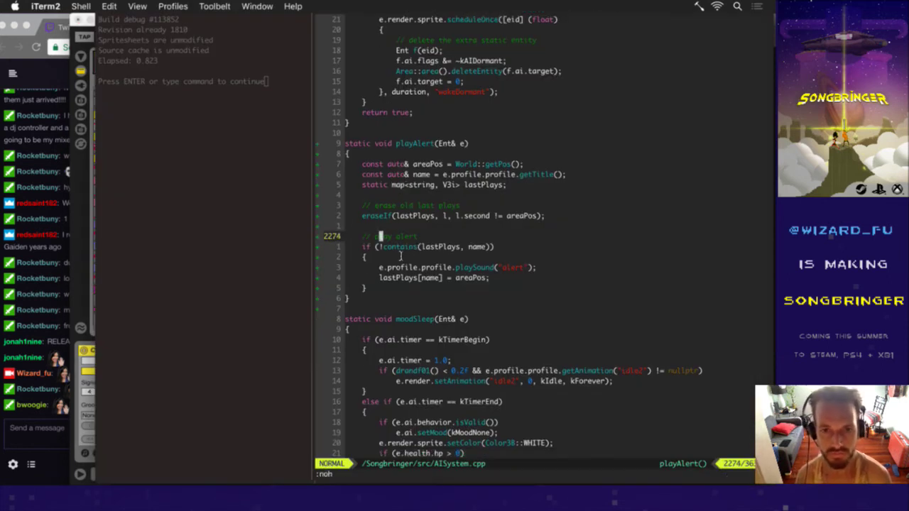
key(F2)
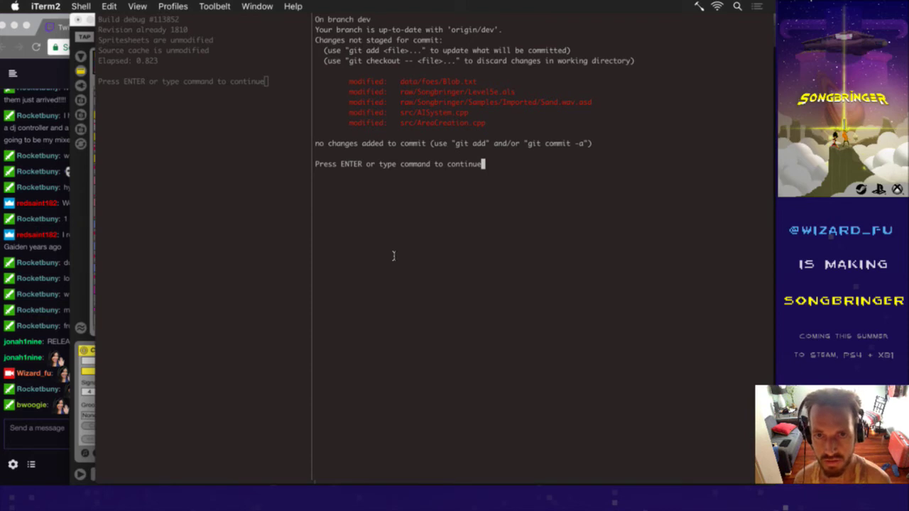
key(Return)
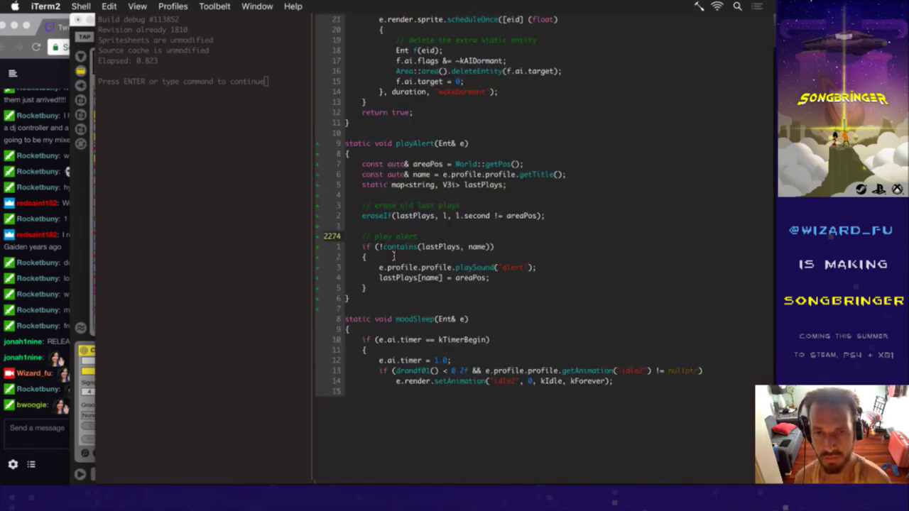
key(F5)
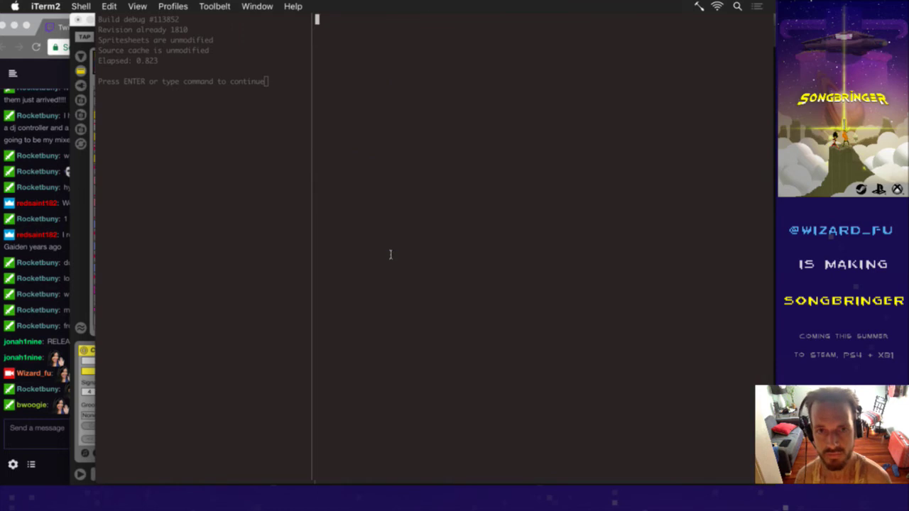
text(:q!)
key(Return)
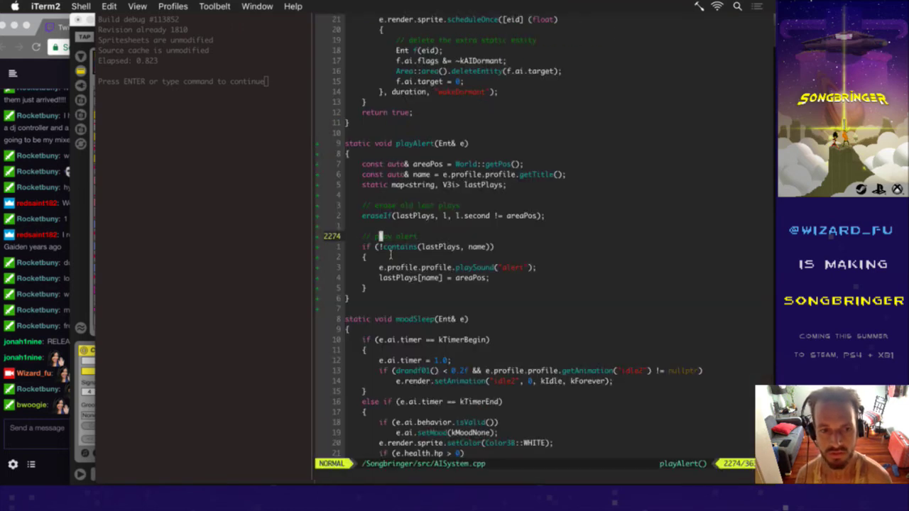
- Commit only the raw/Songbringer/ changes to git with the message "Prep level 5e music for procedural"
text(:!gi)
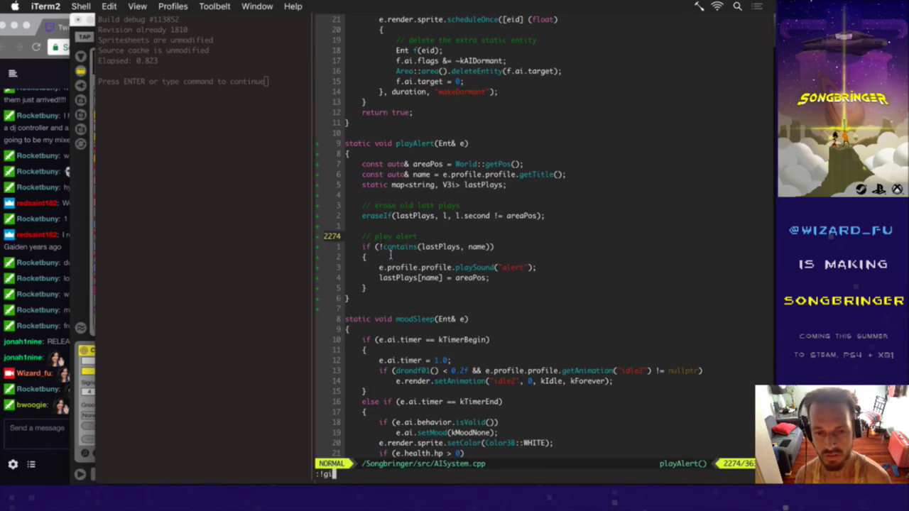
text(t commit raw/Songbringer/)
key(Return)
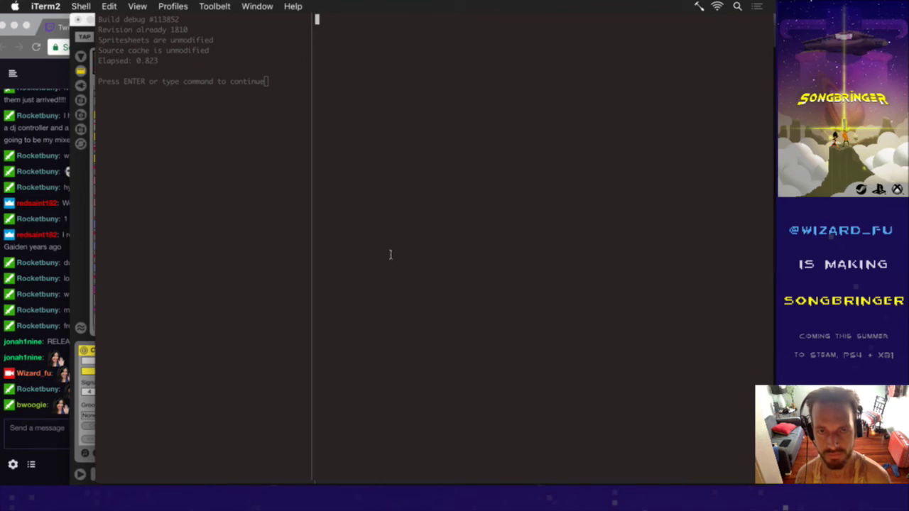
text(iPre)
text(p )
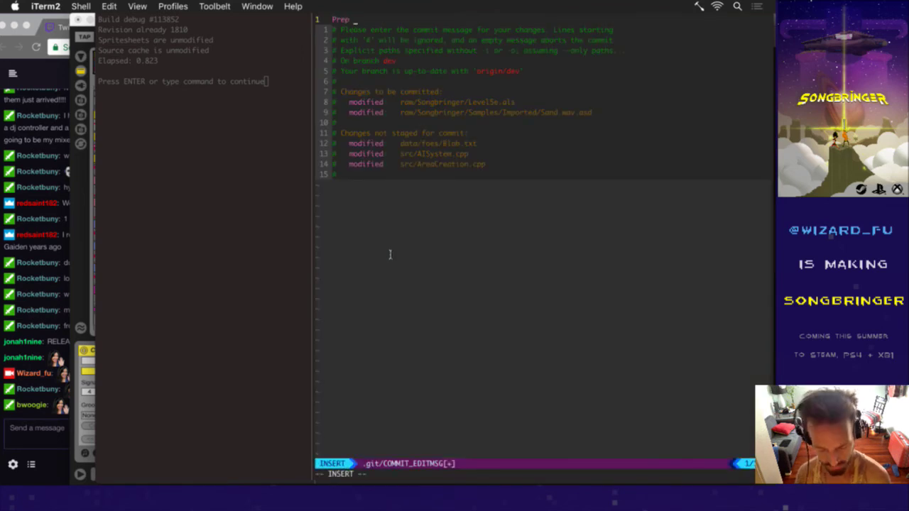
text(leve)
text(l 54 )
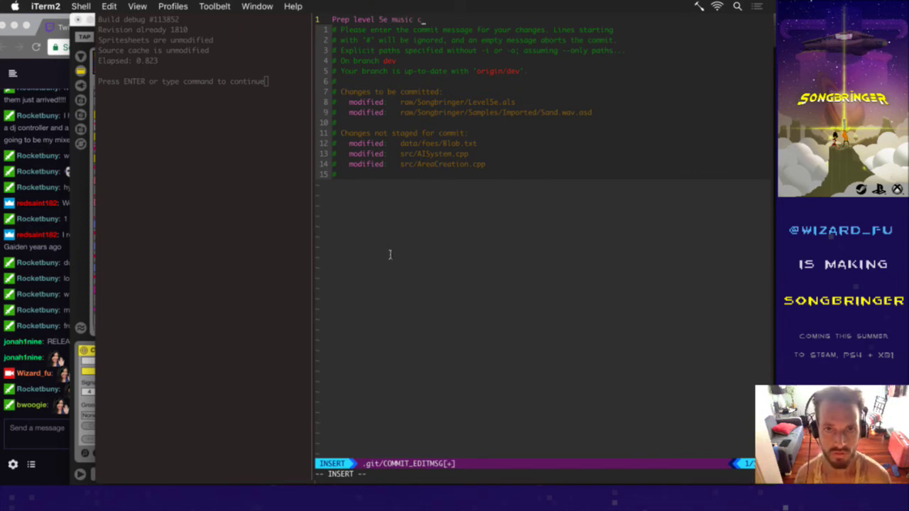
text(music for procedural)
key(Escape)
text(:wq)
key(Return)
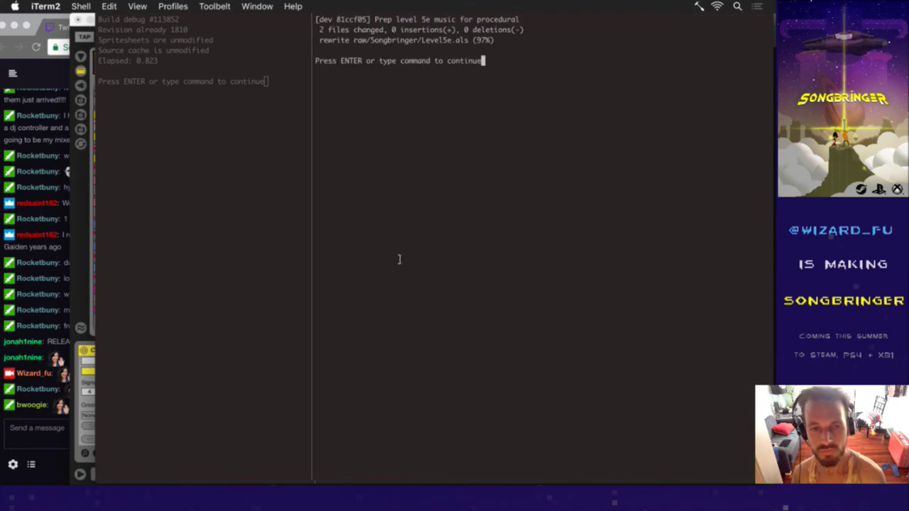
key(Return)
- Switch to Ableton Live and copy the eight full-length clips from the first bassline through the blue sand track
key(super+Tab)
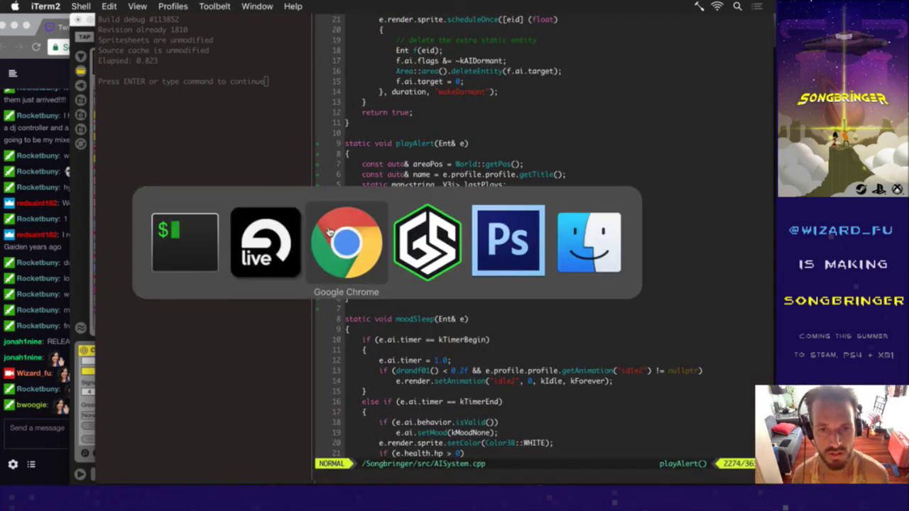
key(super+Tab)
key(super+Tab)
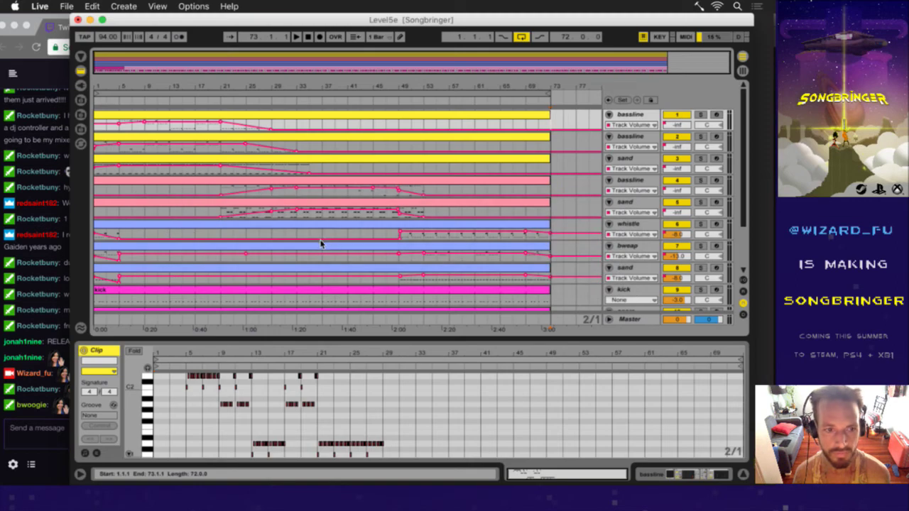
click(519, 116)
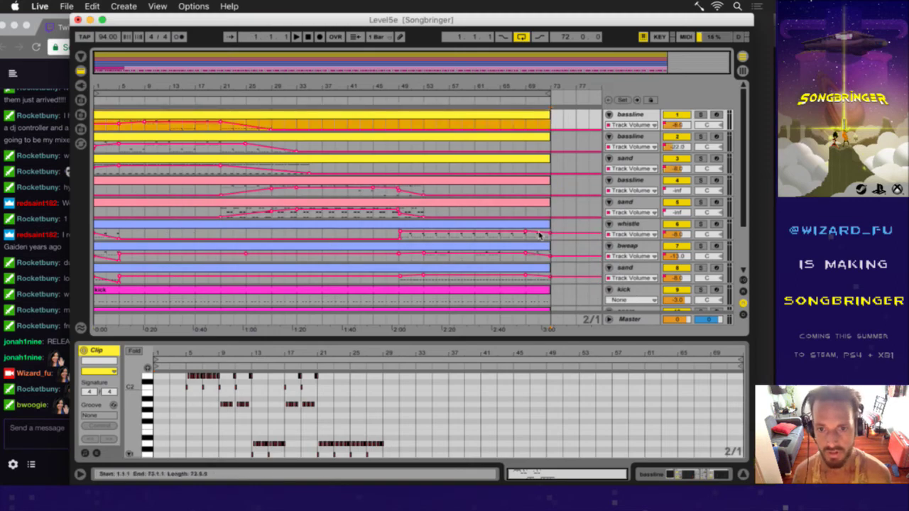
scroll(538, 235, down, 3)
shift+click(538, 220)
key(super+c)
- Paste the eight copied clips at bar 73 and name the first bassline's new clip "A"
click(556, 120)
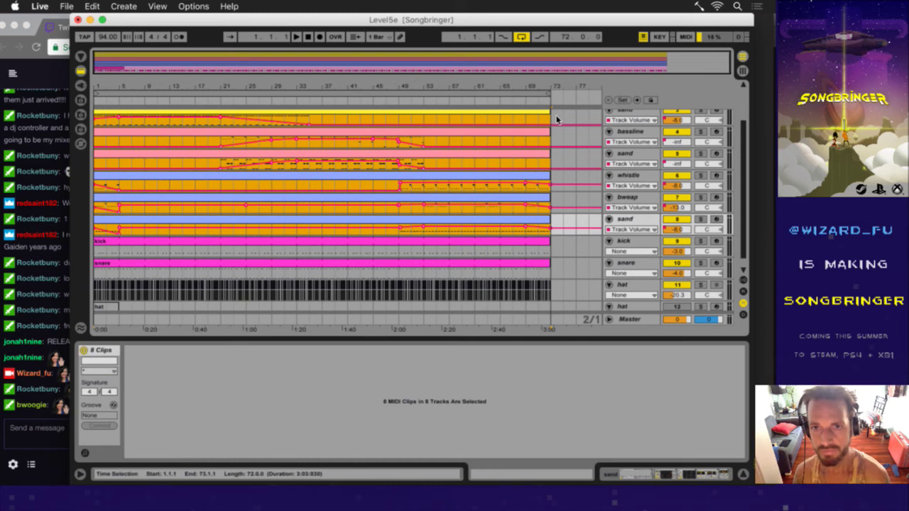
scroll(554, 122, up, 3)
key(super+v)
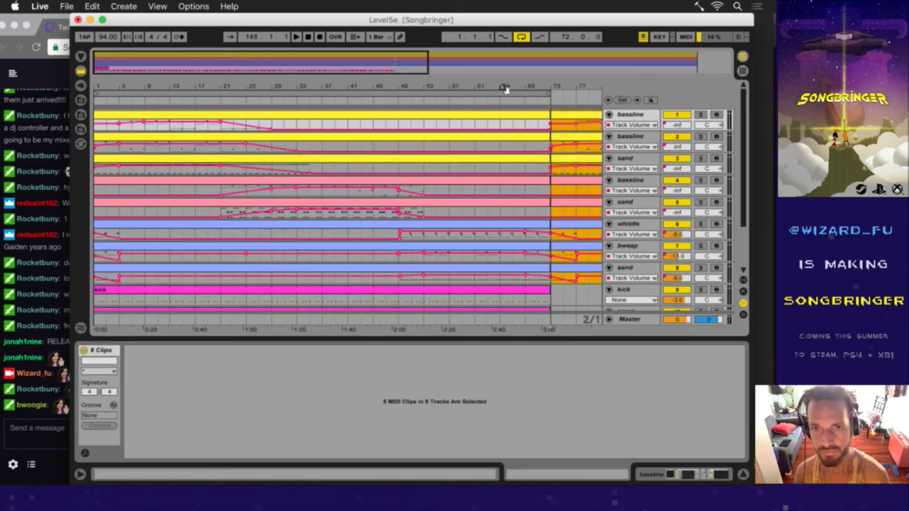
key(minus)
click(355, 116)
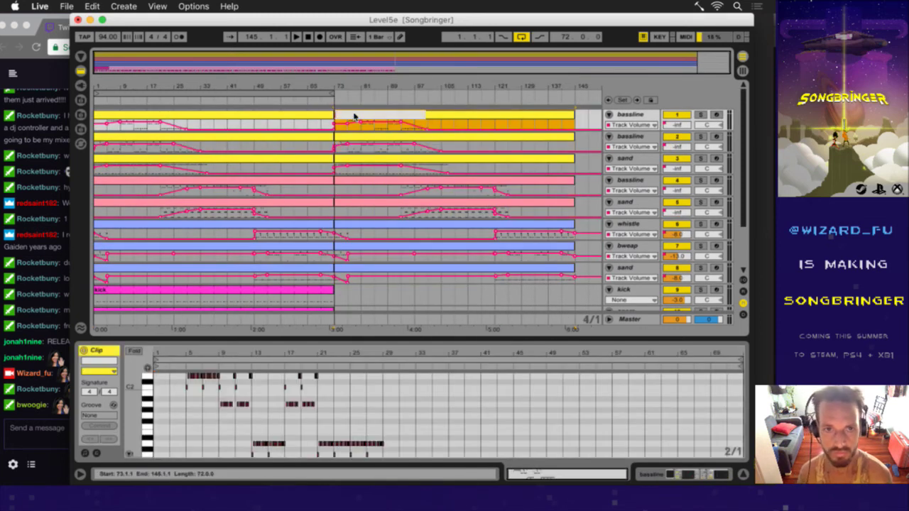
- Paste further copies of the eight clips end to end at bars 145, 217, 289 and 361
click(577, 122)
key(super+v)
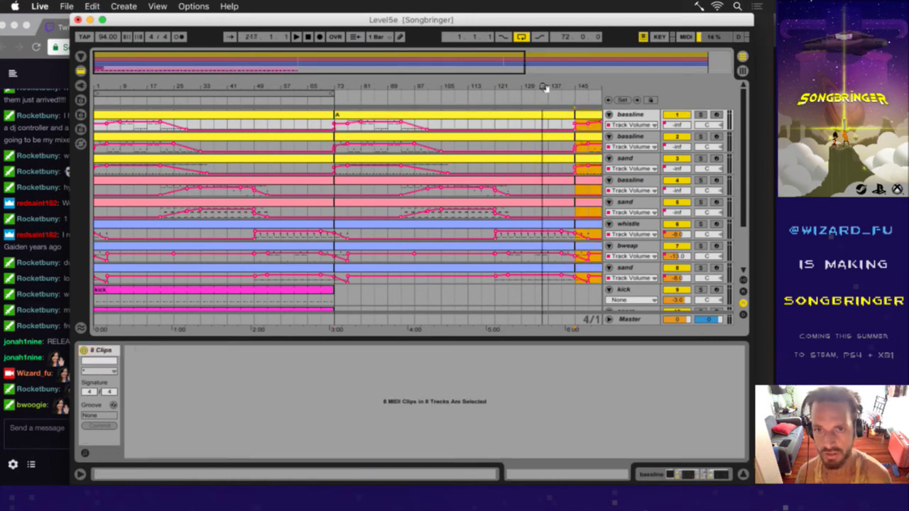
key(minus)
click(578, 122)
click(587, 122)
key(super+v)
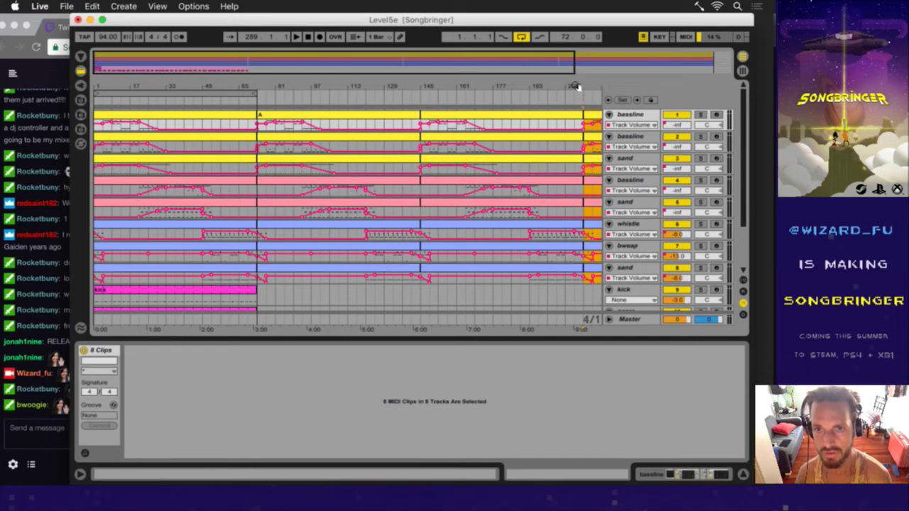
key(minus)
click(578, 128)
click(592, 123)
key(super+v)
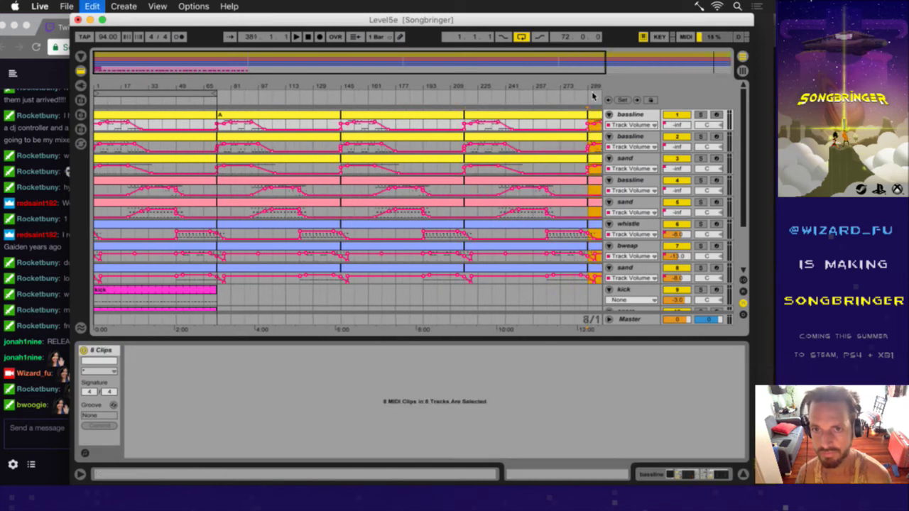
key(minus)
click(577, 122)
click(594, 122)
key(super+v)
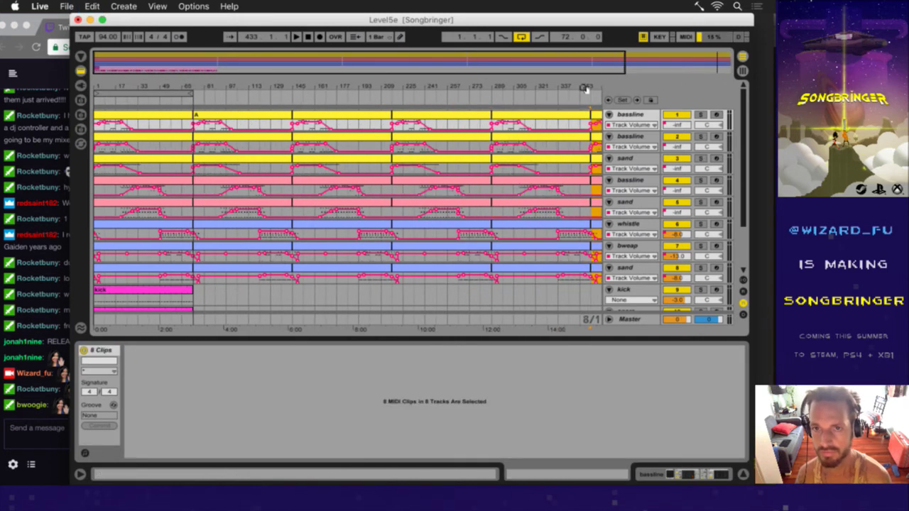
key(minus)
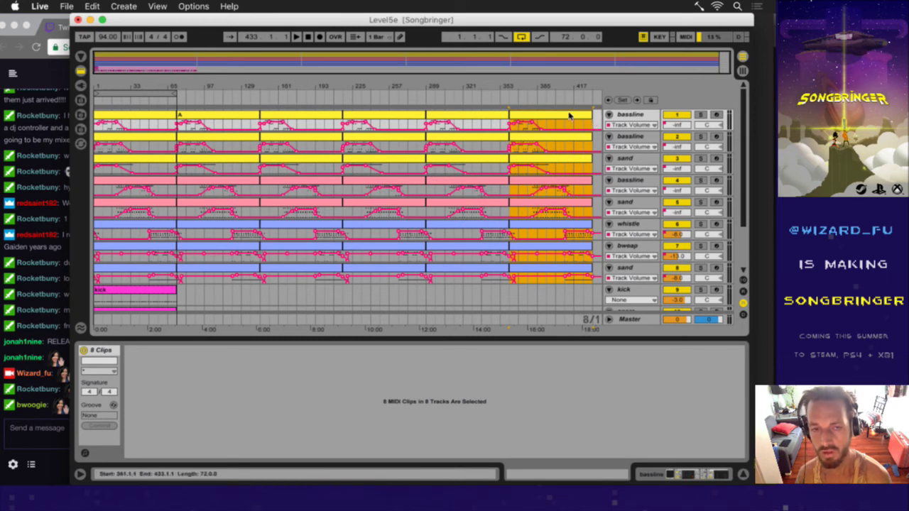
- Undo the four sets of pasted clips from bar 145 onward
key(super+z)
key(super+z)
key(super+z)
key(super+z)
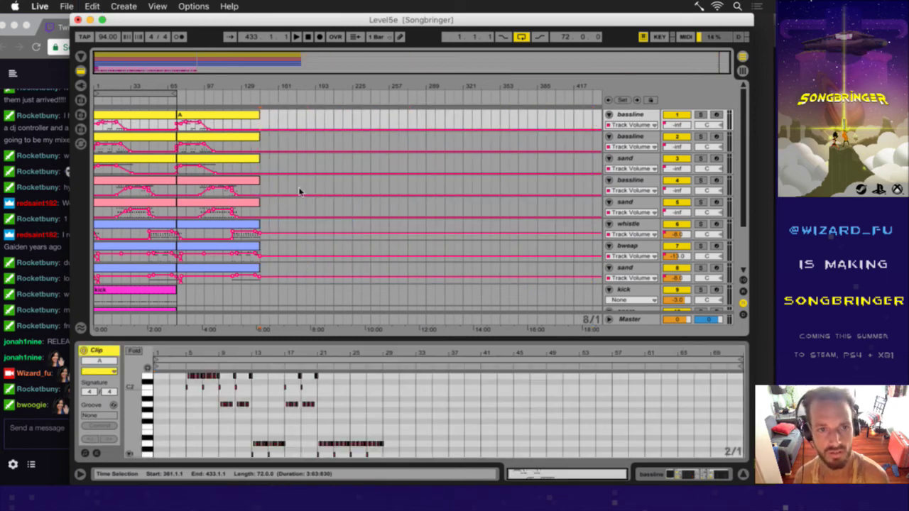
- Open the first bassline's clip A and examine its opening notes around bar 5 up close
click(209, 122)
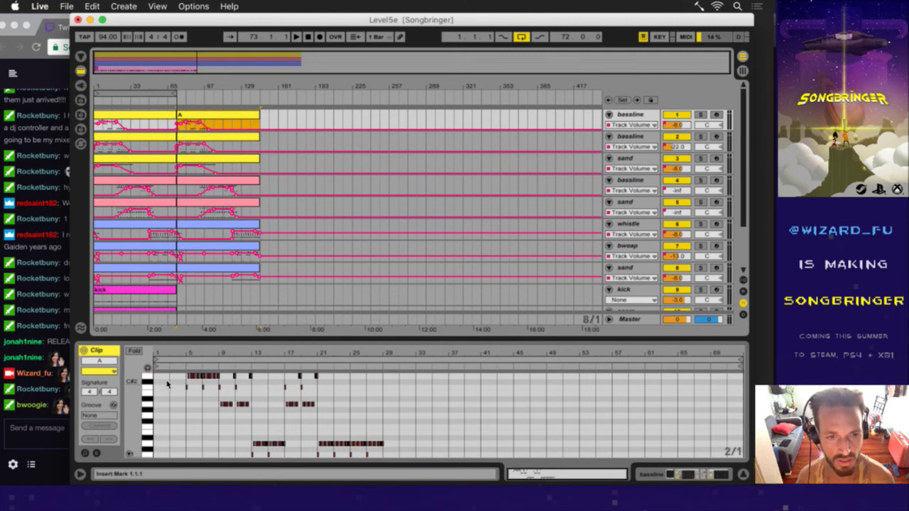
click(147, 394)
click(186, 355)
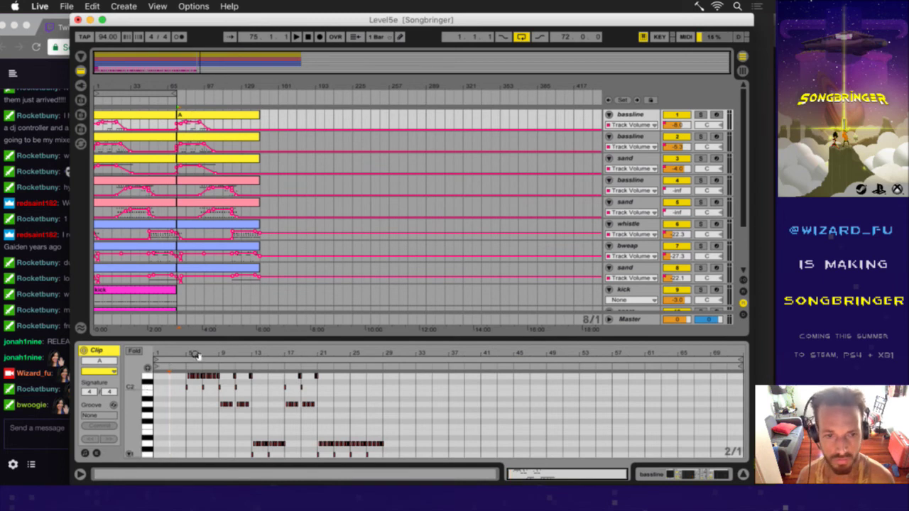
click(148, 377)
click(188, 372)
click(186, 354)
scroll(186, 354, up, 3)
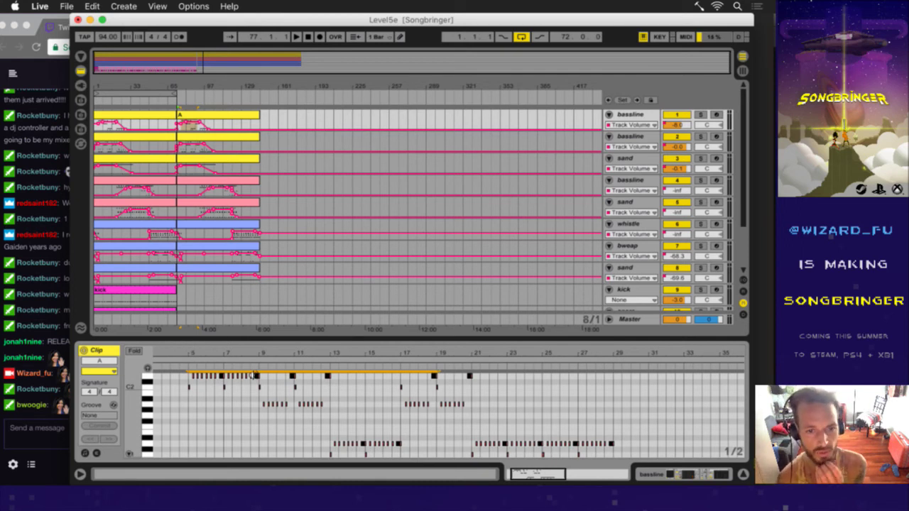
- Fold clip A's note editor to the pitches in use and select its C2 notes
click(638, 114)
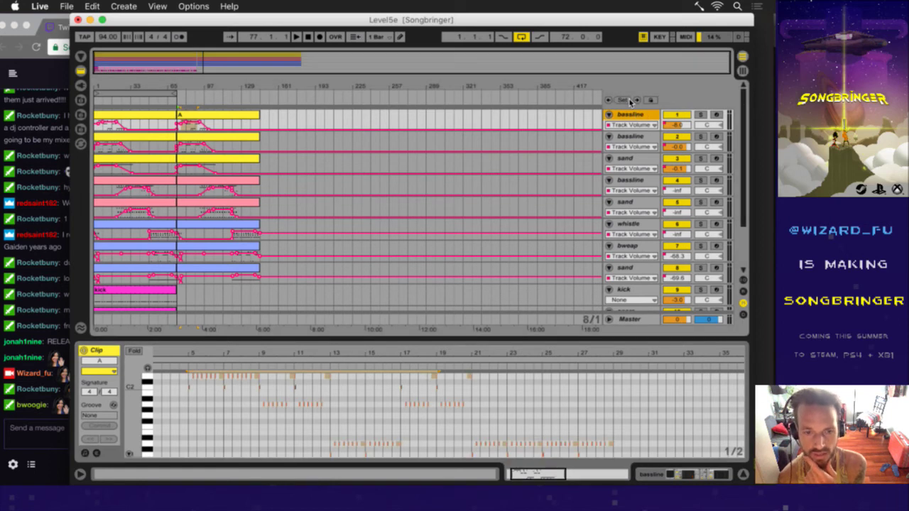
click(134, 351)
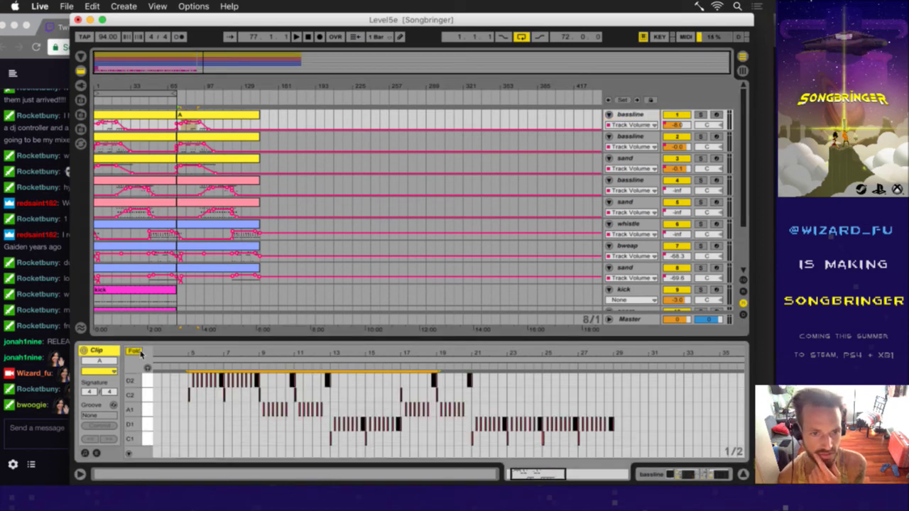
click(147, 395)
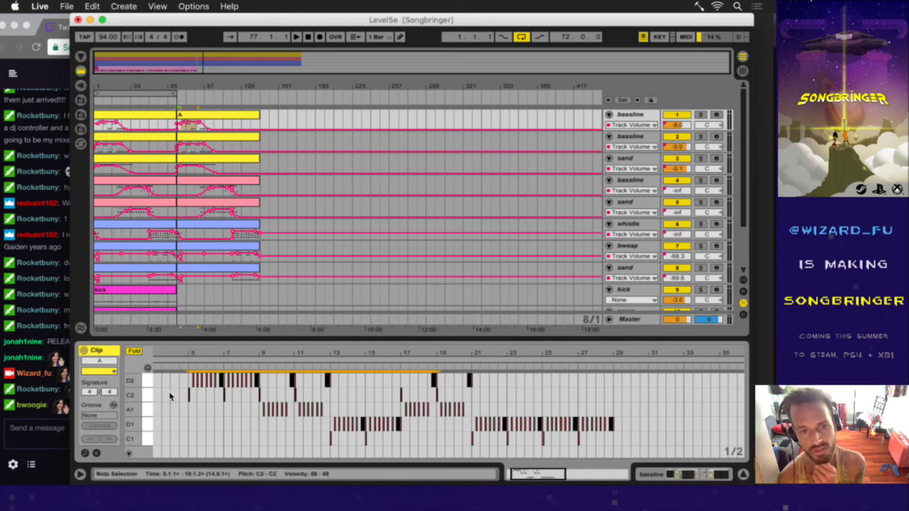
click(409, 111)
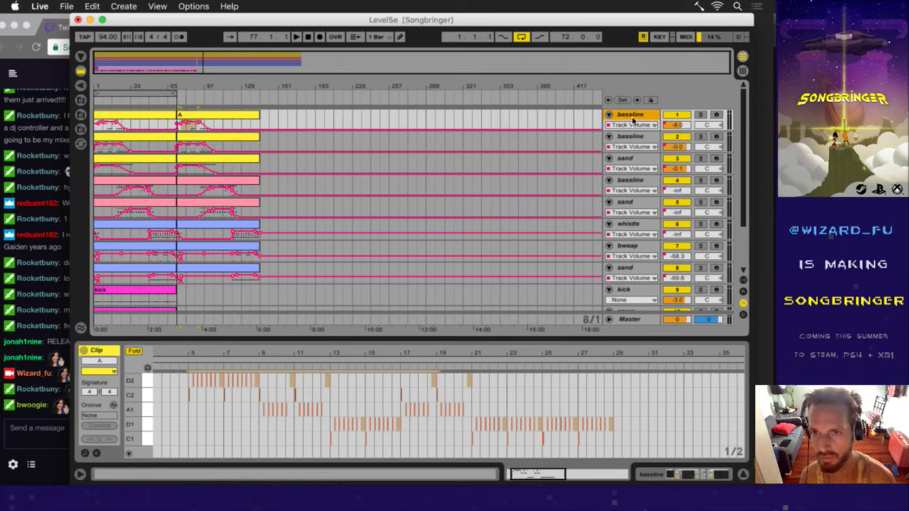
- Play the arrangement from bar 81, soloing the second bassline track and the first one to compare their sounds
click(230, 126)
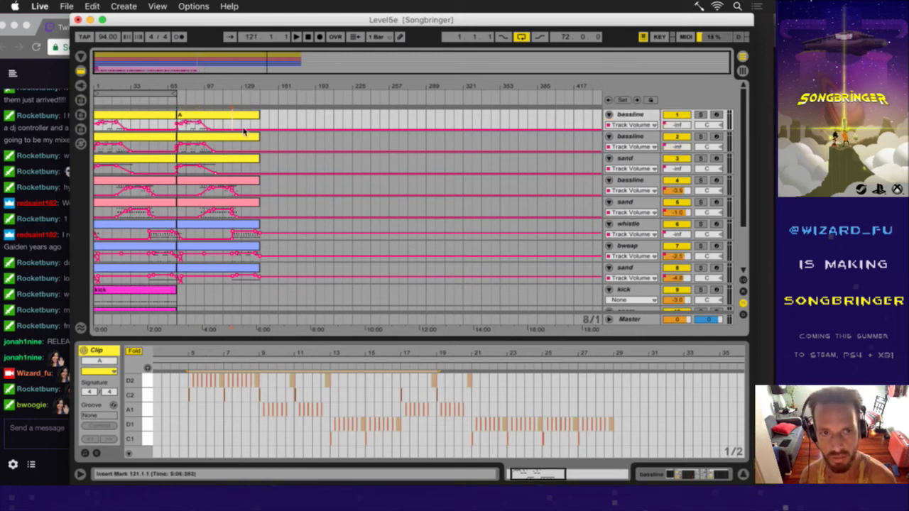
click(192, 127)
key(space)
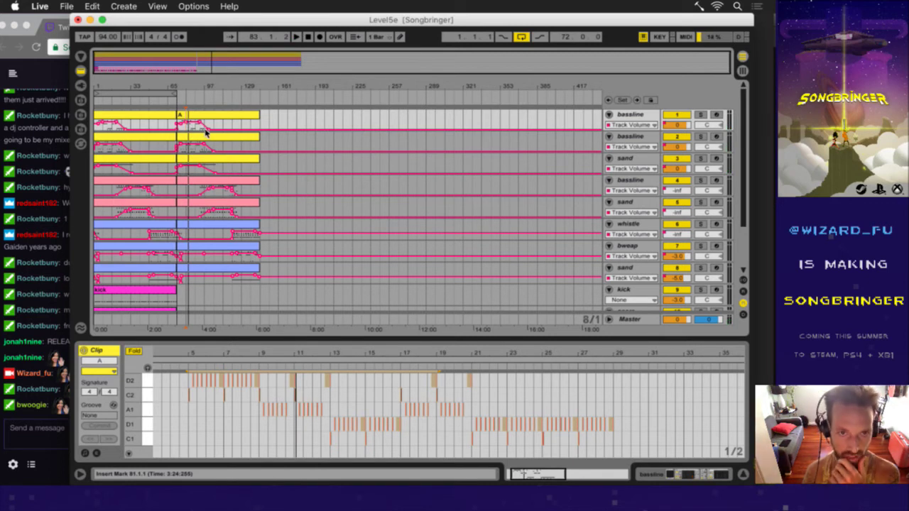
click(642, 114)
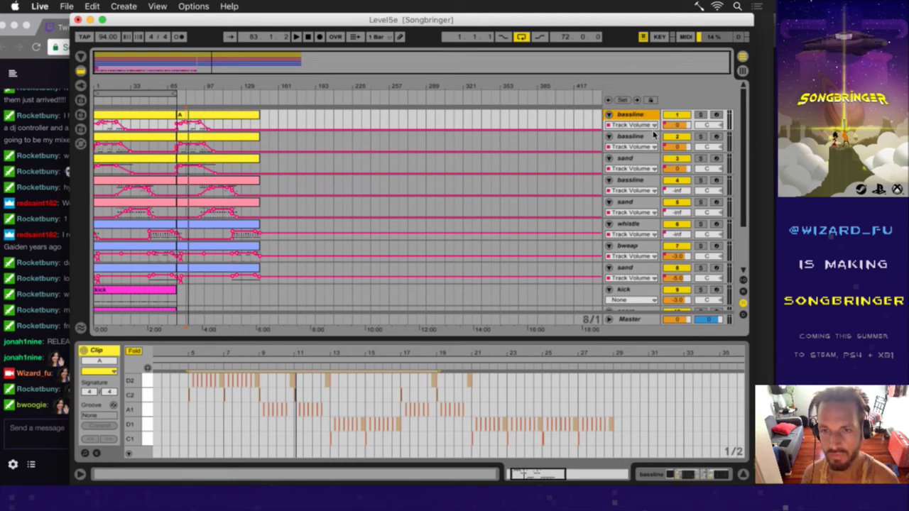
click(636, 139)
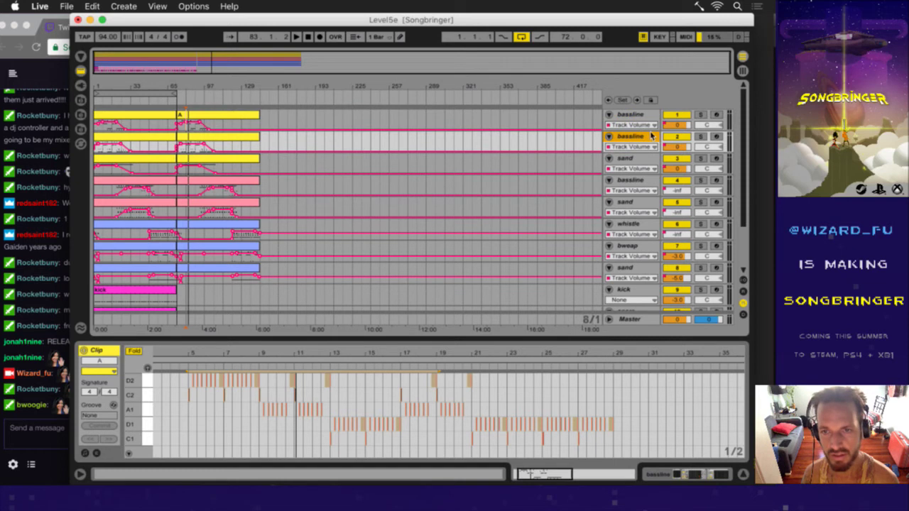
click(703, 136)
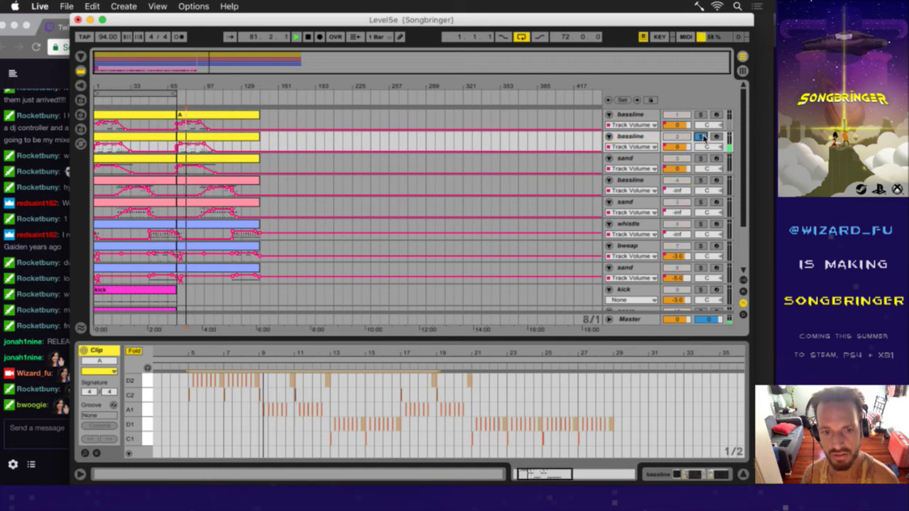
click(701, 115)
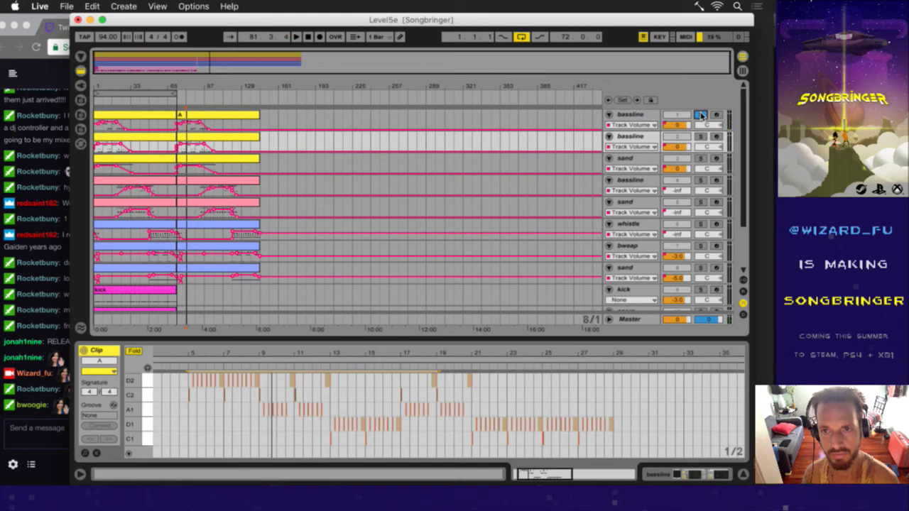
- Rename the first yellow bassline track as "low frog"
click(644, 115)
text(l)
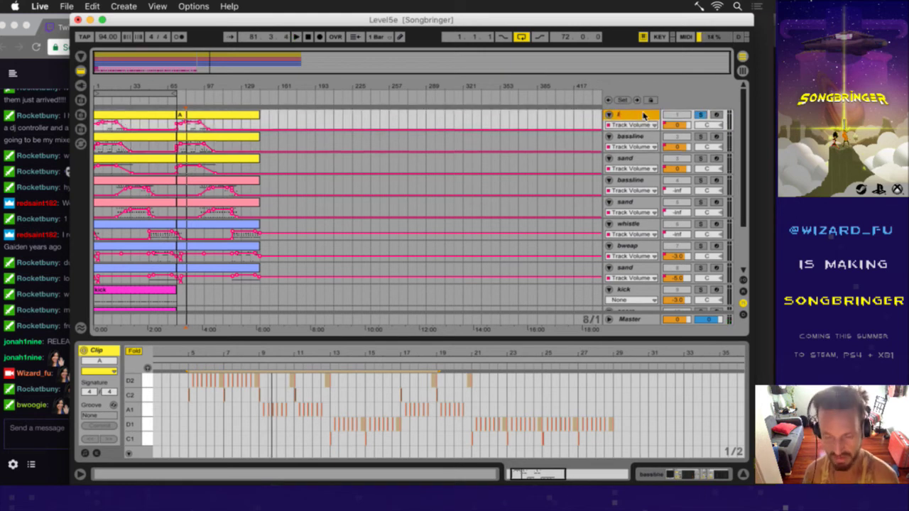
text(ow frog)
key(Return)
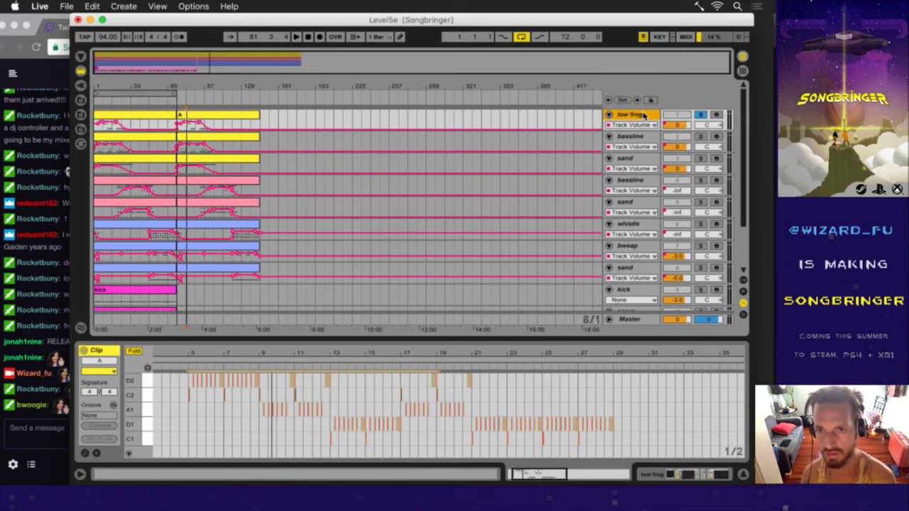
- Rename the second yellow bassline track as "hi frog"
click(631, 135)
key(super+r)
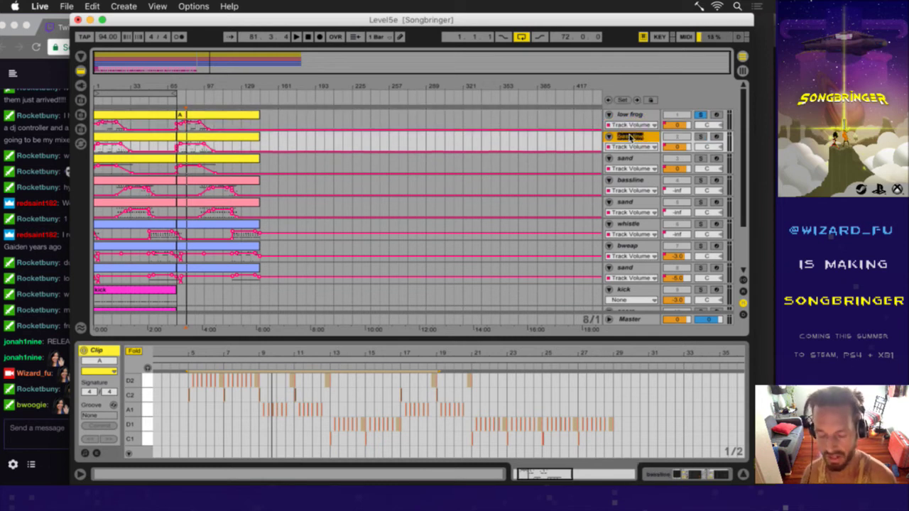
text(hi f)
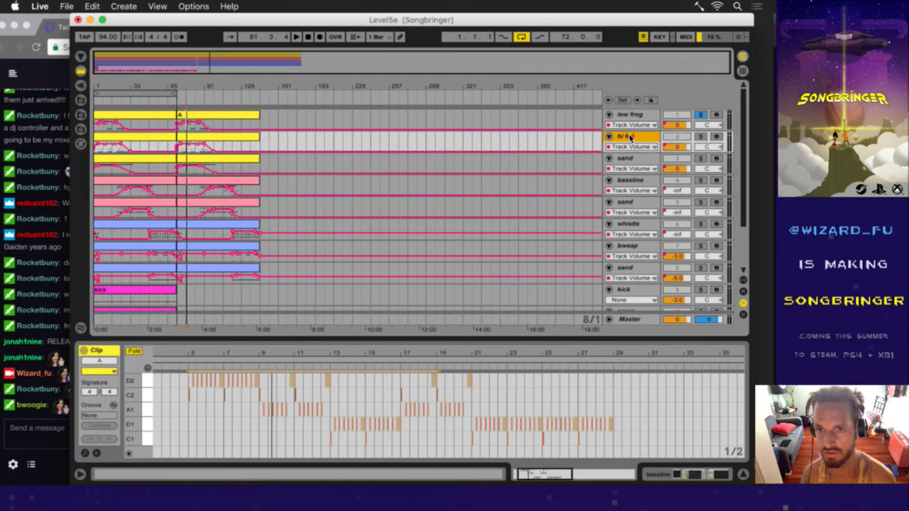
text(rog)
key(Return)
- Listen to the pink bassline track from bars 97 and 105, soloing it and clearing the solo
click(629, 157)
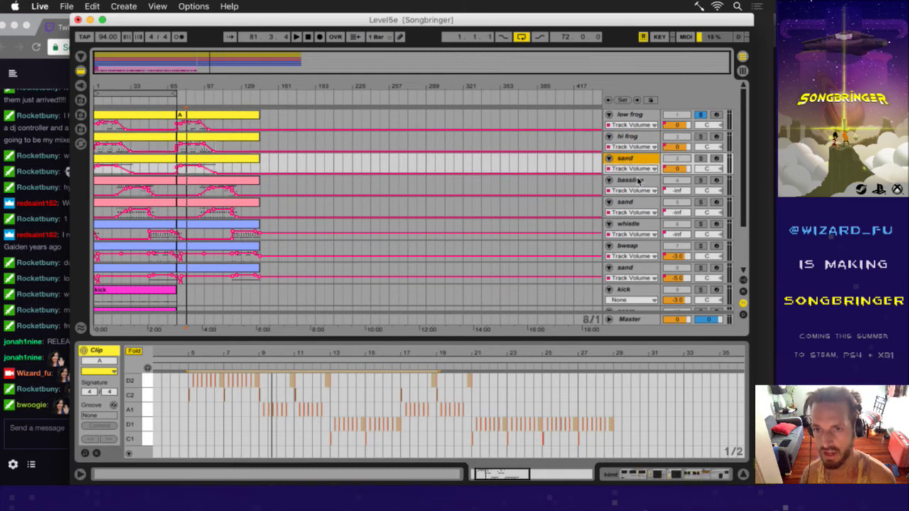
click(637, 181)
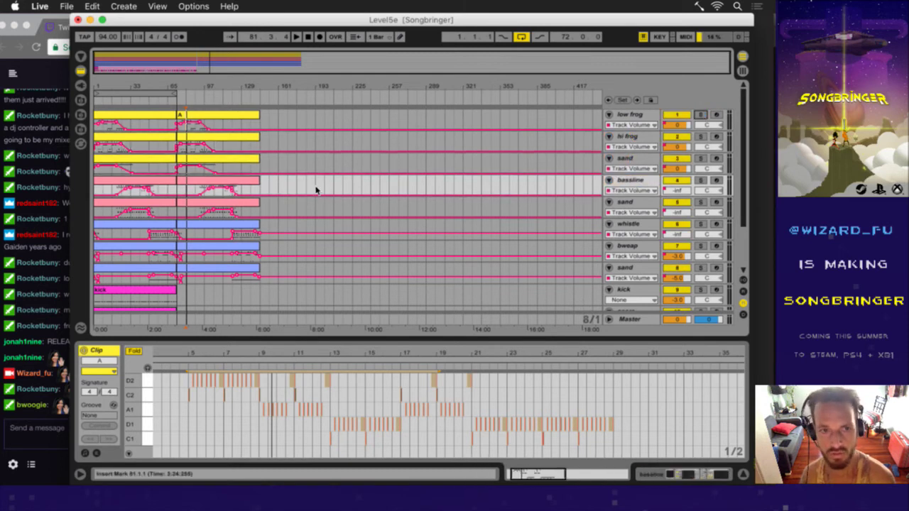
click(213, 197)
key(space)
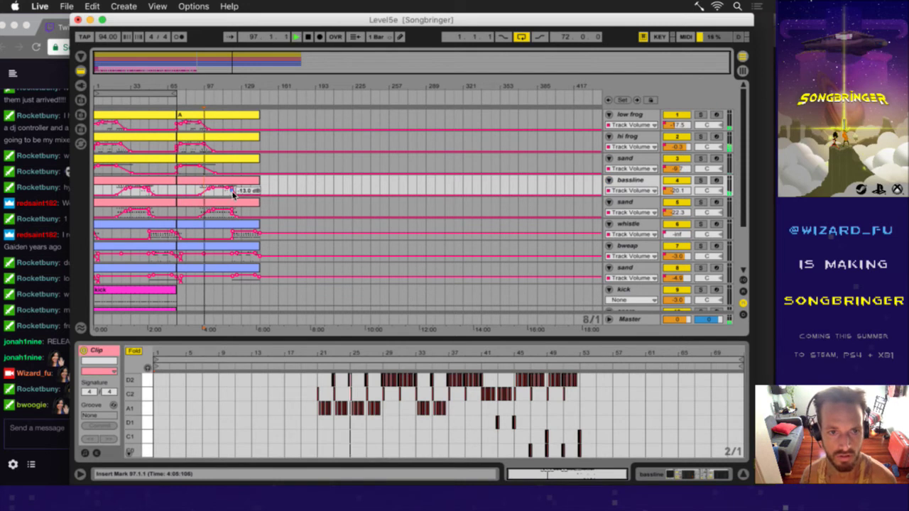
click(701, 181)
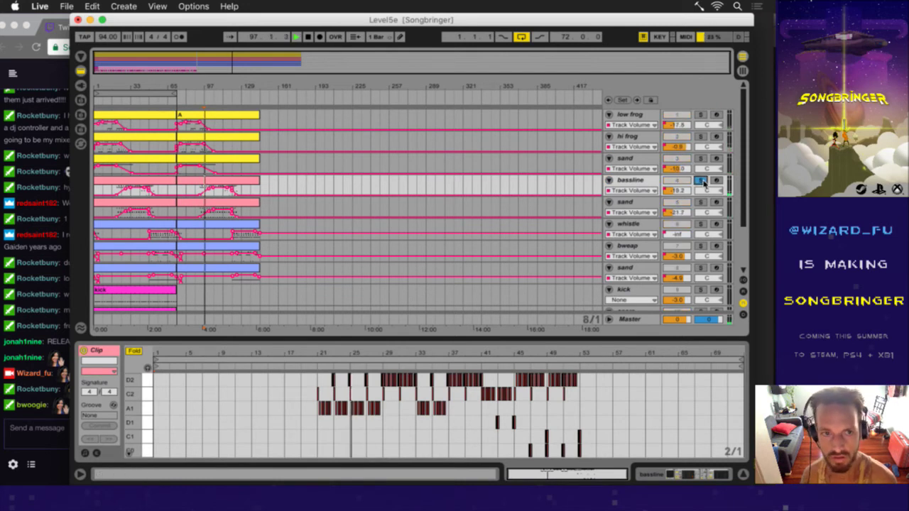
click(213, 193)
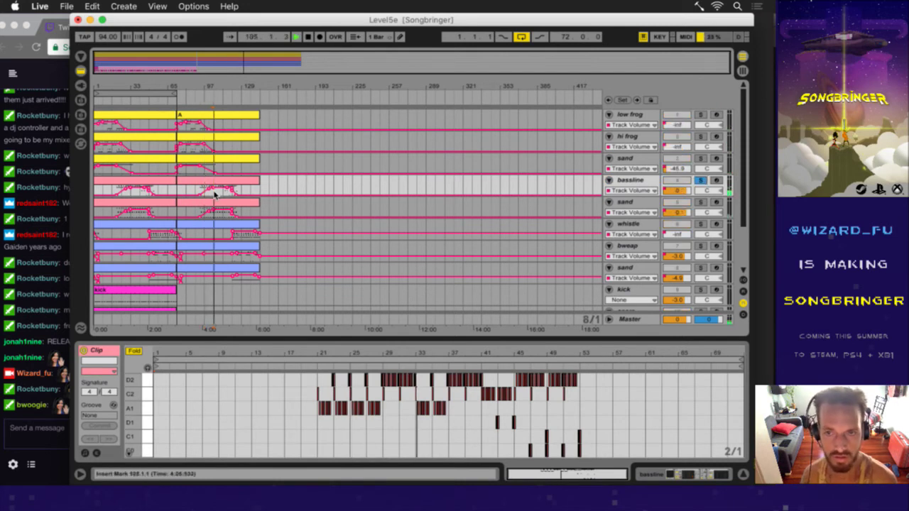
click(703, 182)
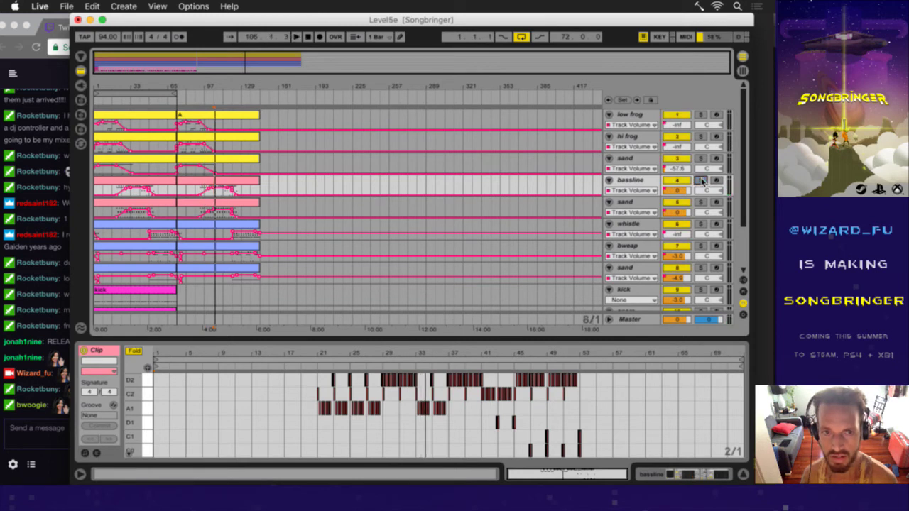
- Rename the pink bassline track as "hi frog"
click(638, 183)
key(super+r)
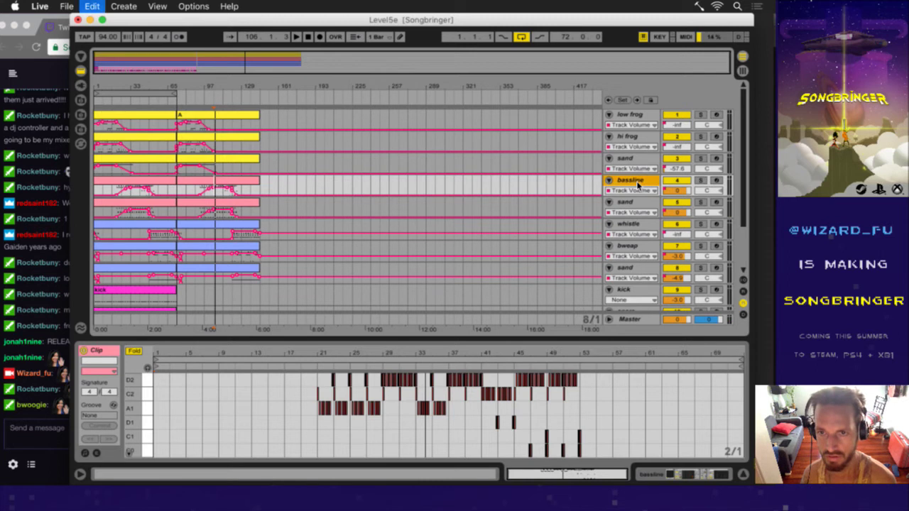
text(hi frog)
key(Return)
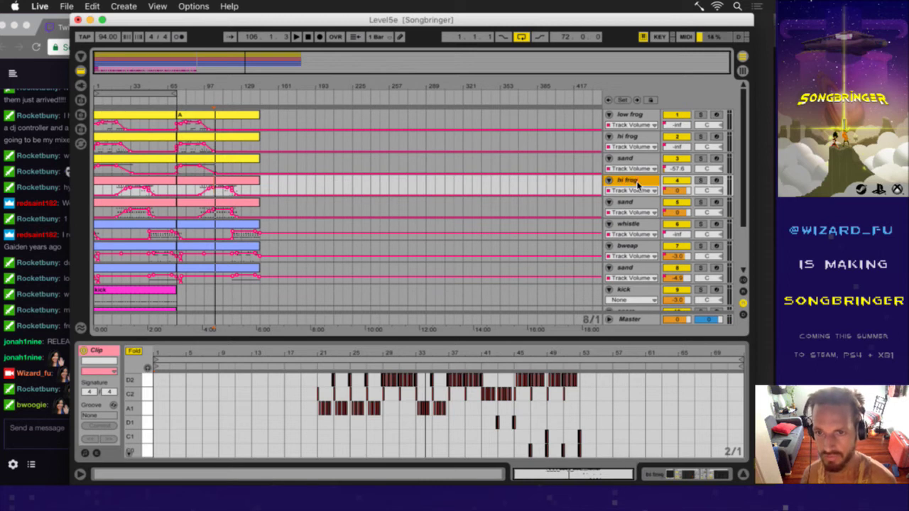
- Listen to the pink sand track around bar 105, soloing it and clearing the solo
click(639, 201)
click(702, 203)
key(space)
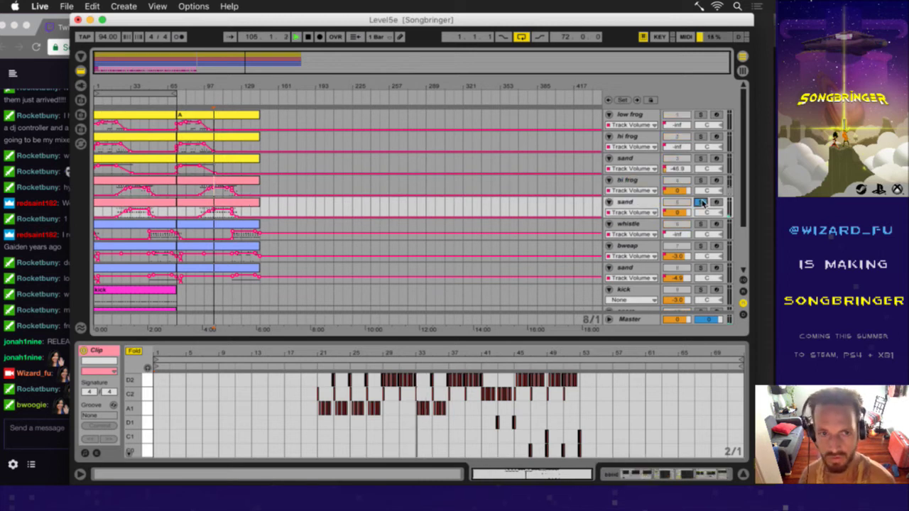
click(701, 202)
key(space)
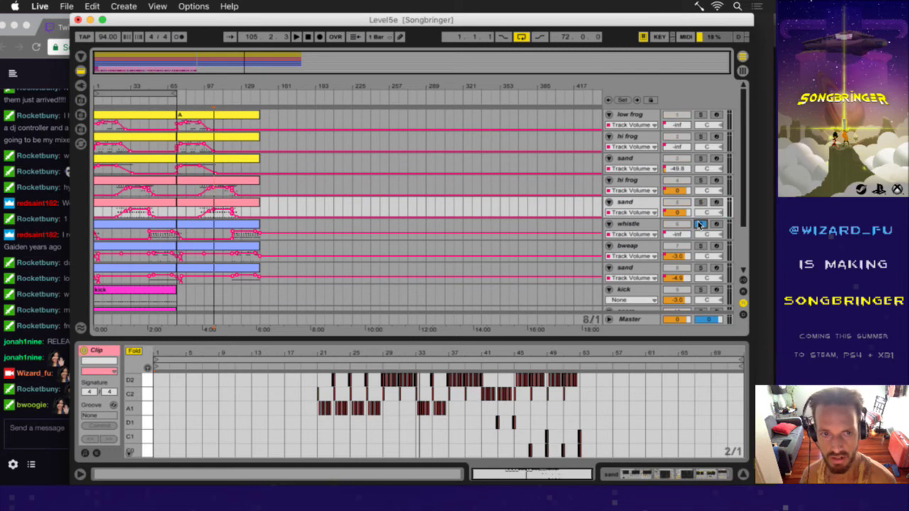
- Listen to the blue whistle and bweap tracks from bar 129, soloing each one and clearing the solo
click(699, 225)
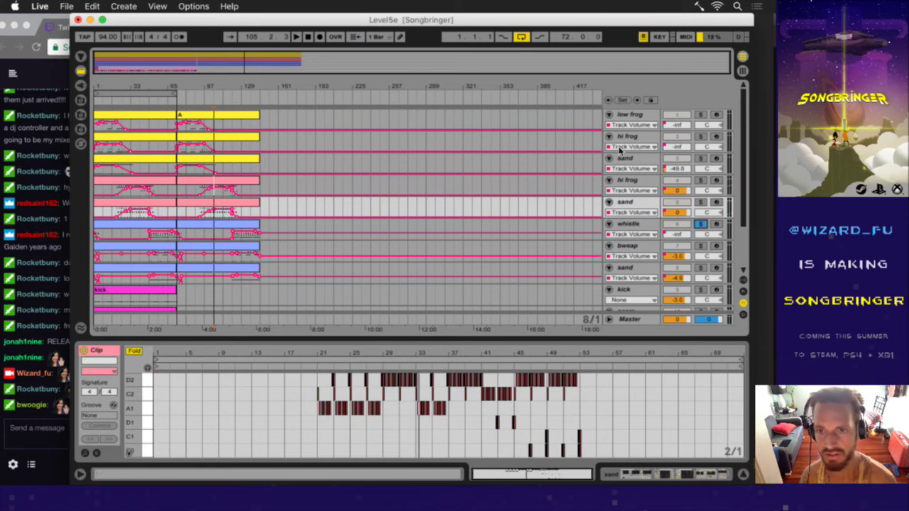
click(241, 239)
key(space)
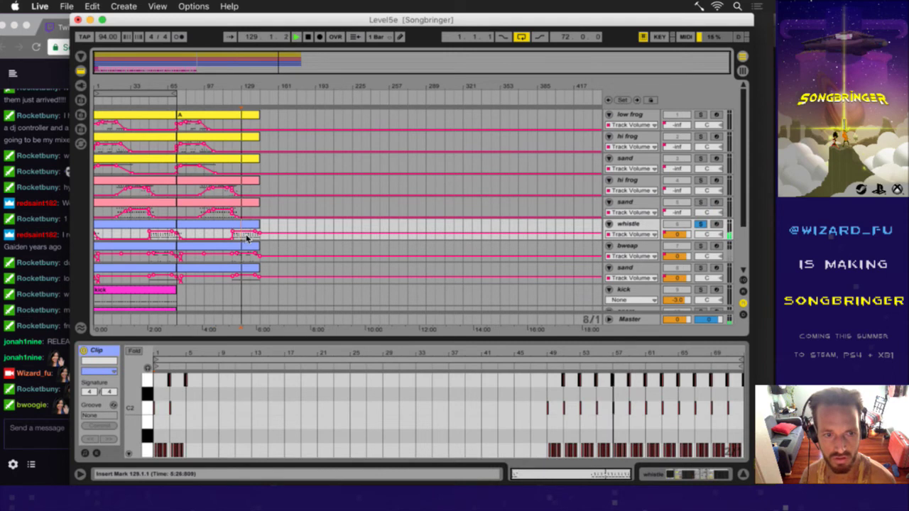
click(700, 245)
key(space)
key(space)
key(space)
click(700, 246)
- Rename the blue bweap track as "low frog" and save the set
click(626, 246)
text(low frog)
key(Tab)
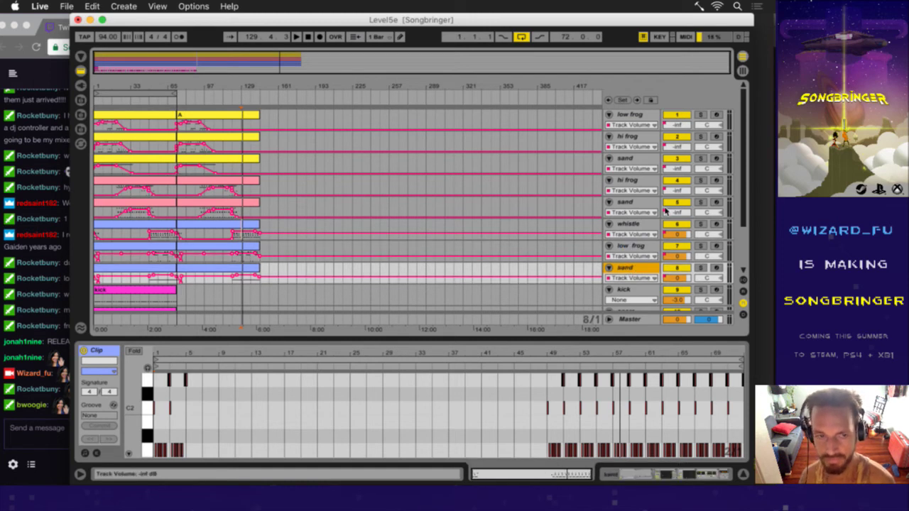
key(super+s)
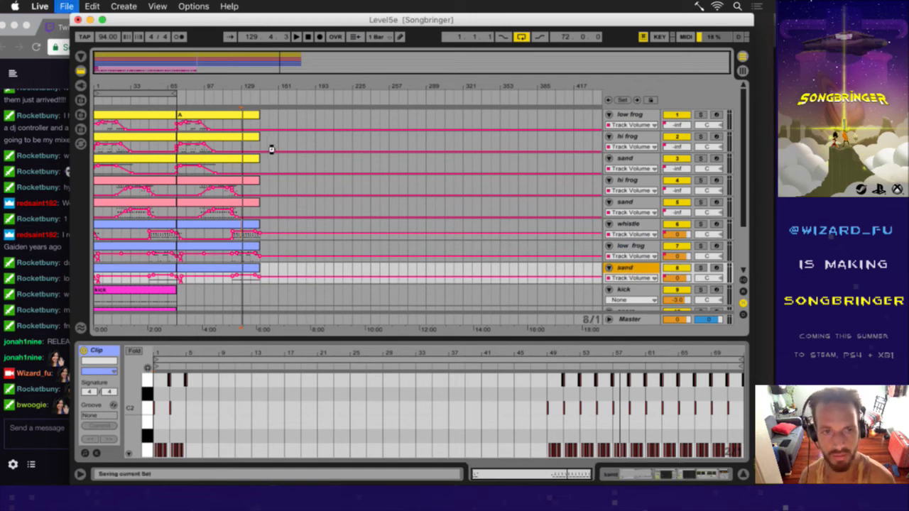
- Duplicate the yellow low frog track with its clips and volume automation
click(240, 119)
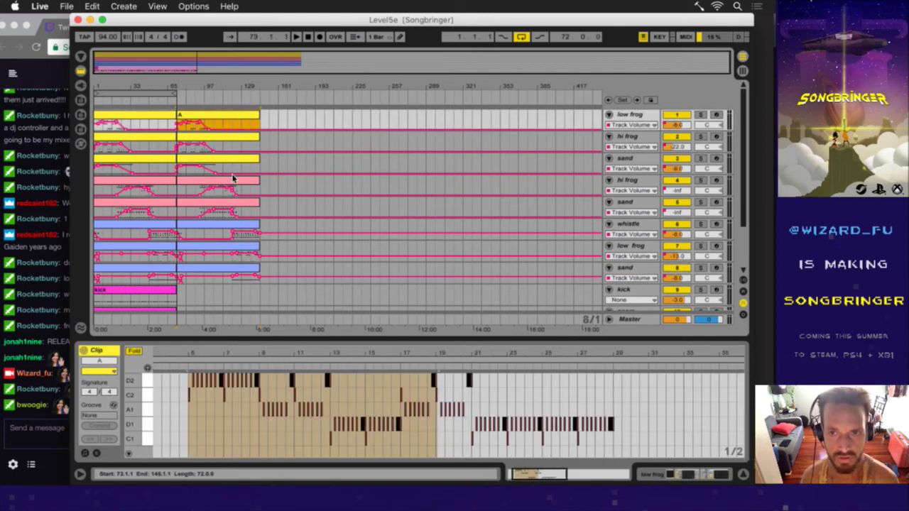
click(629, 115)
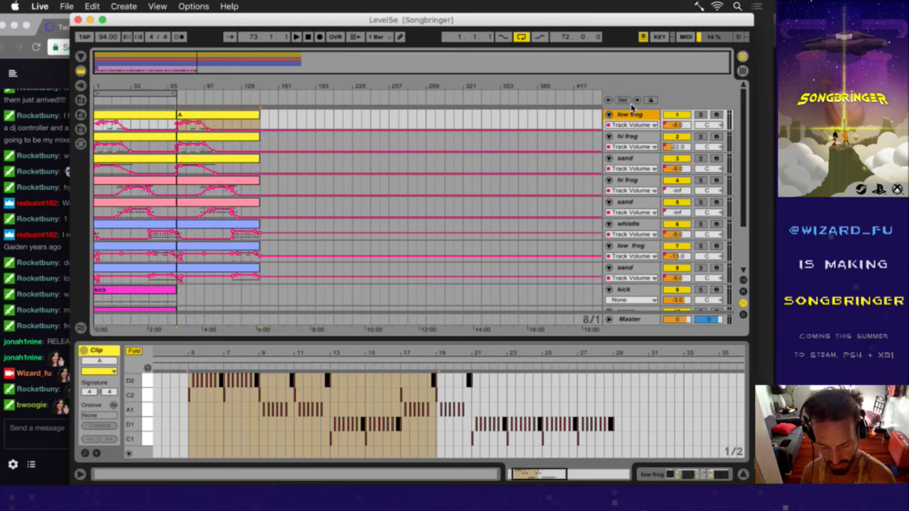
key(super+d)
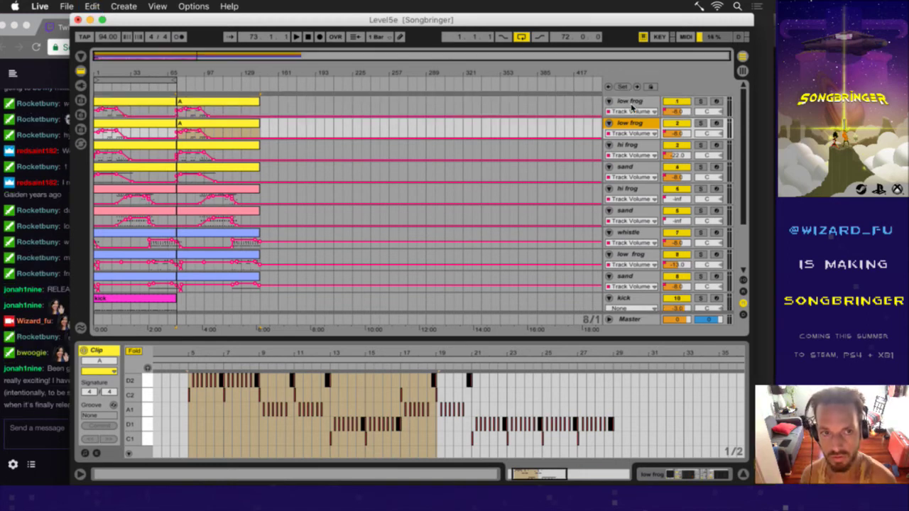
- Try emptying the duplicated low frog track from bars 1 to 145, and duplicate the emptied track
shift+click(149, 123)
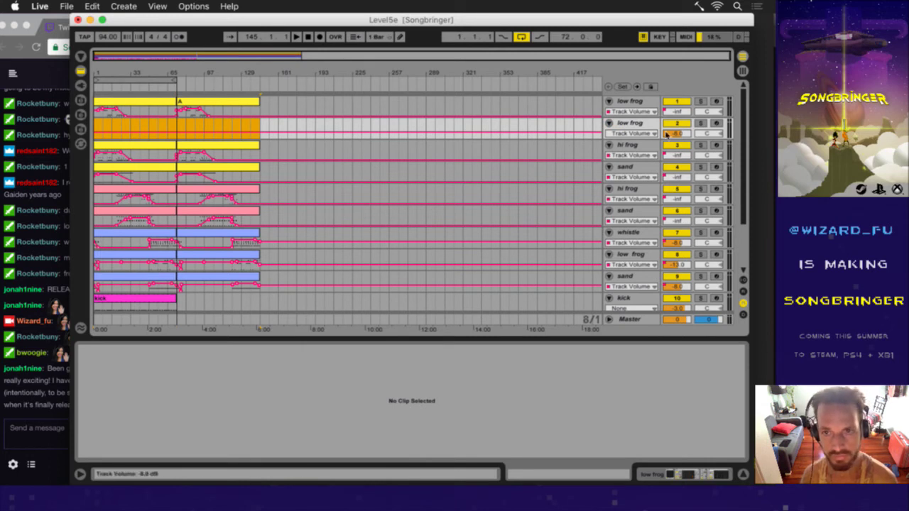
click(641, 124)
key(super+d)
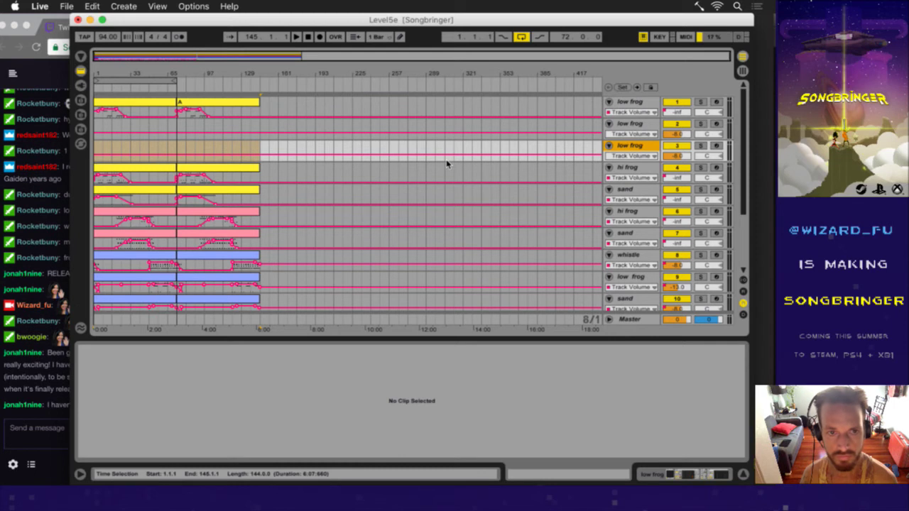
- Copy clip A from the first low frog track to the second one at bar 73, undoing and redoing the copy
click(649, 169)
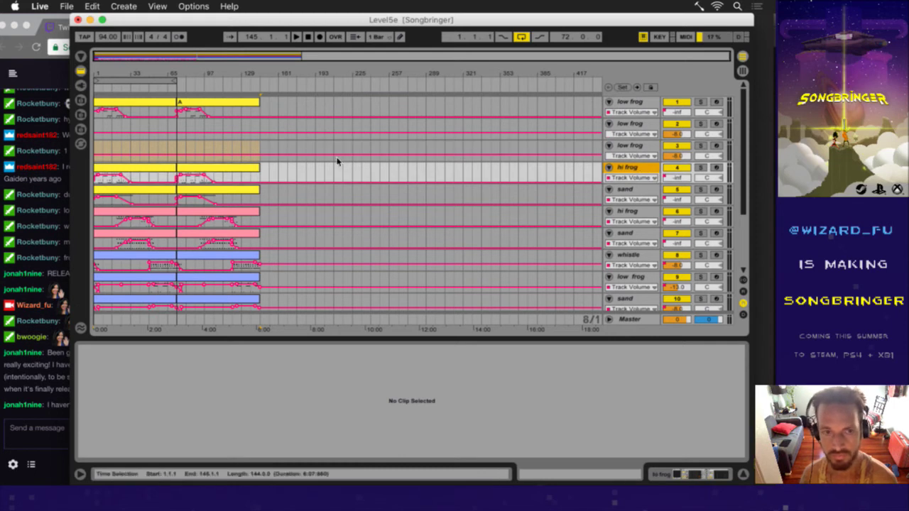
click(248, 171)
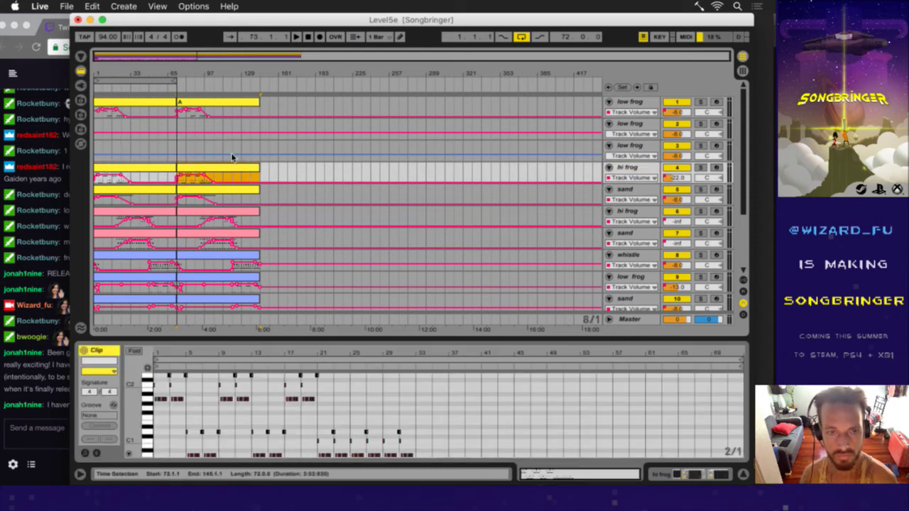
drag(184, 73, 198, 74)
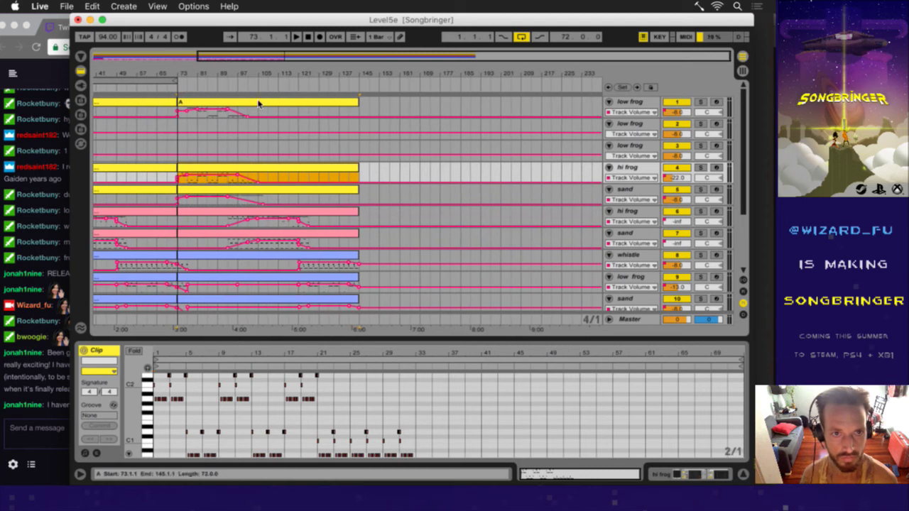
click(258, 103)
drag(250, 103, 250, 126)
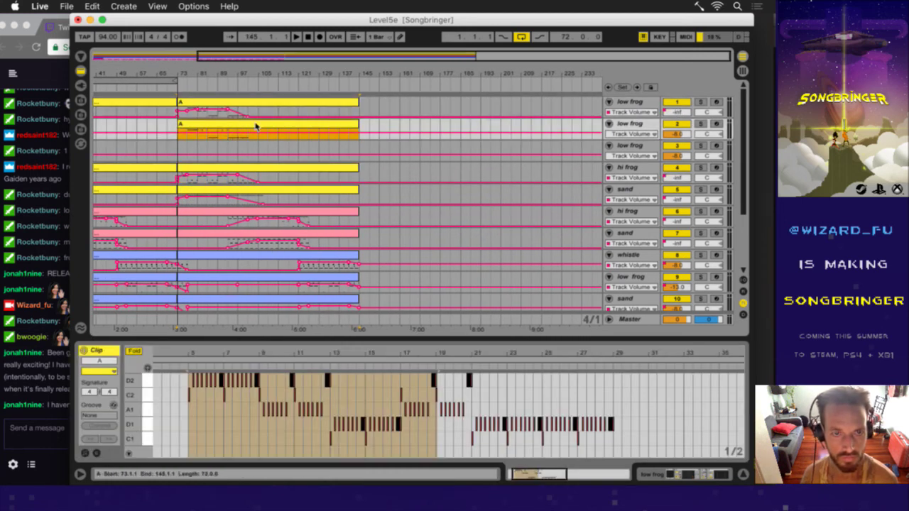
key(super+z)
click(180, 128)
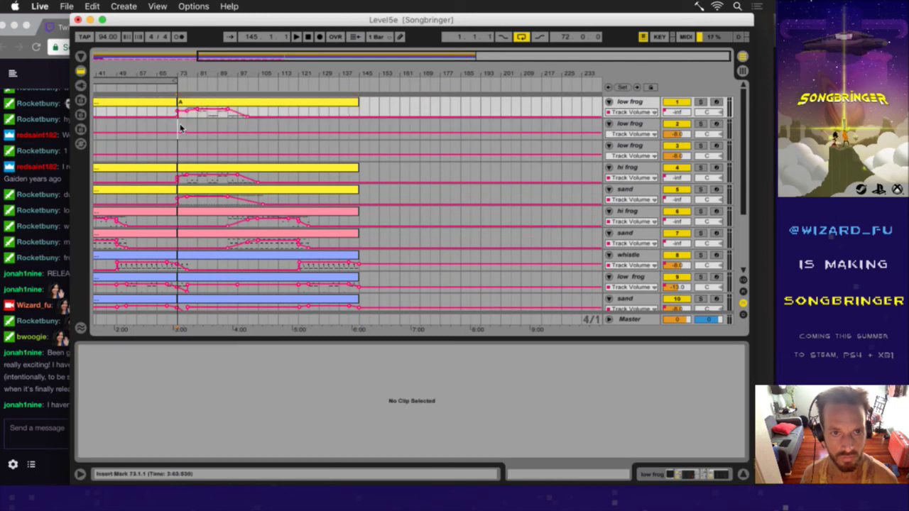
key(super+shift+z)
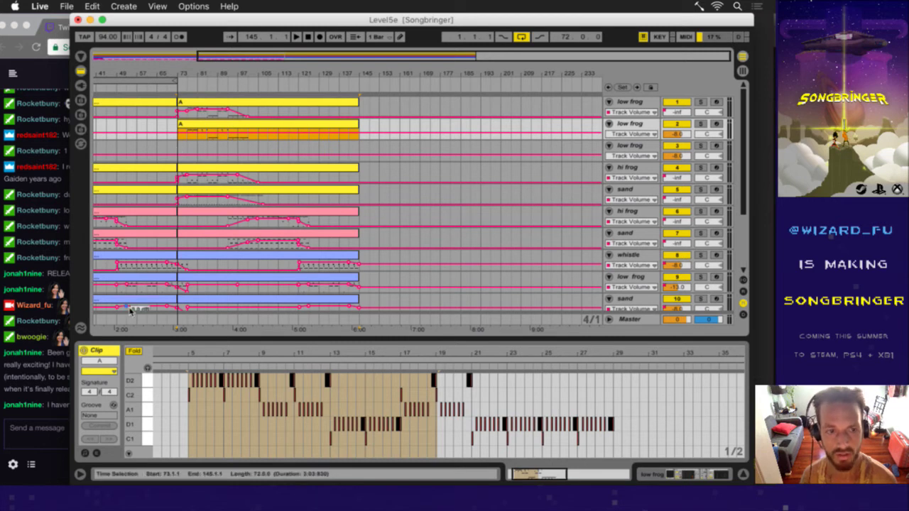
- Switch to the Twitch chat in Chrome and read the latest viewer messages
click(40, 428)
drag(54, 356, 91, 354)
click(106, 365)
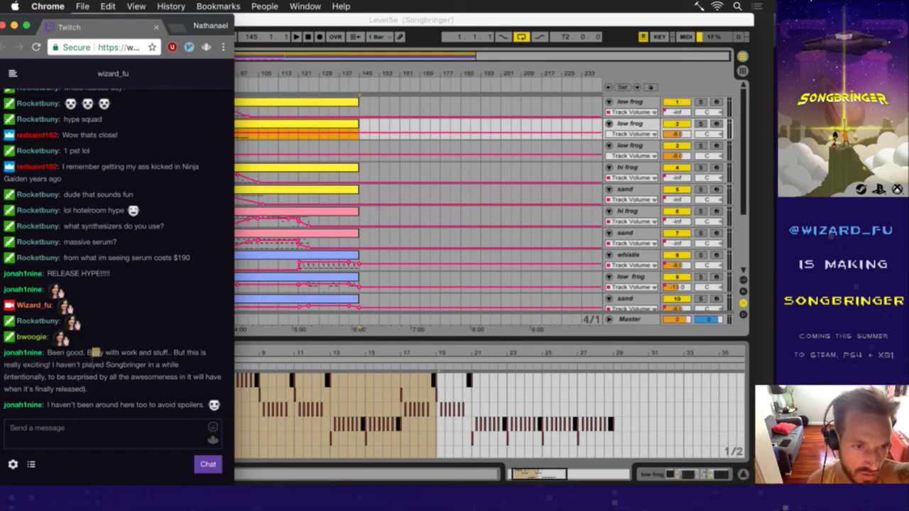
click(71, 371)
drag(70, 363, 201, 404)
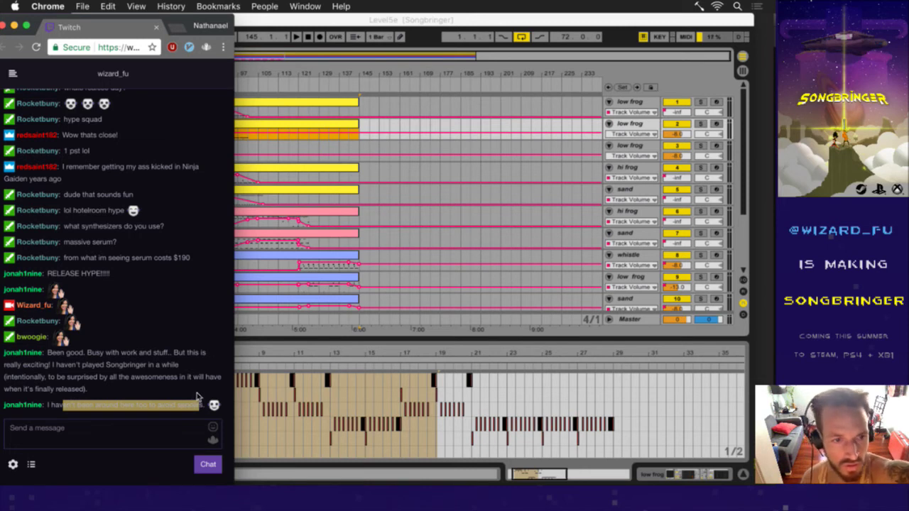
- Return to Ableton Live and undo the clip copy and track emptying, back to the freshly duplicated yellow low frog track with its clips
click(440, 81)
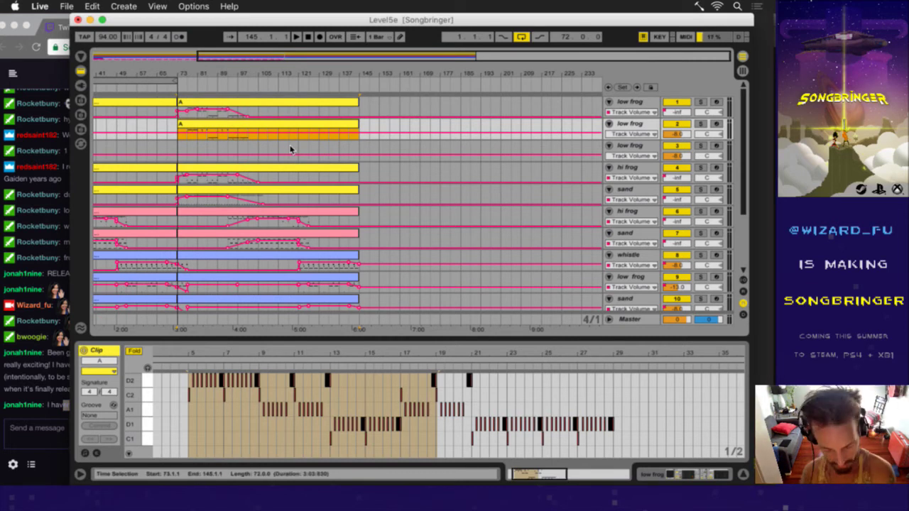
key(Delete)
key(super+z)
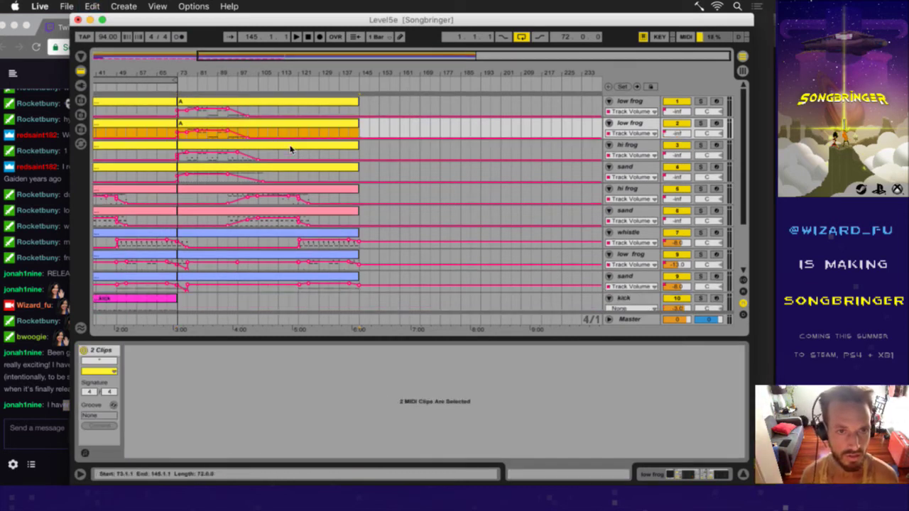
key(super+z)
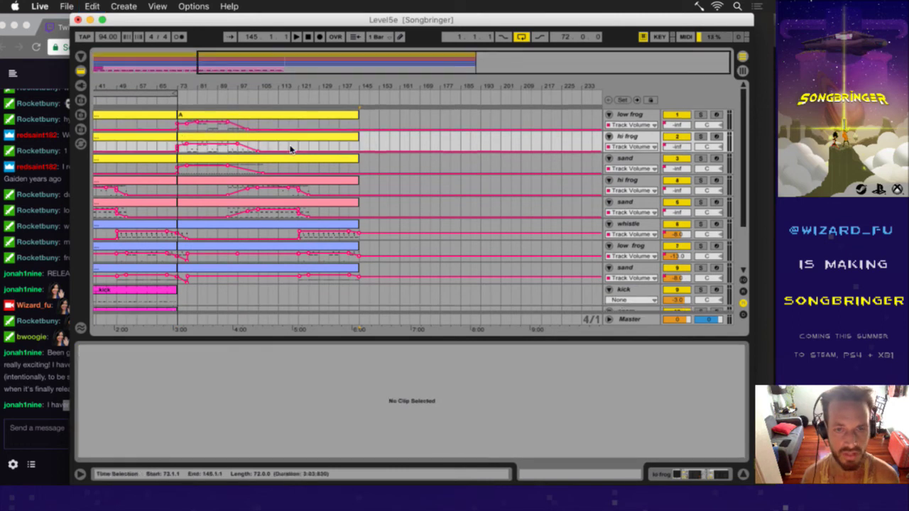
key(super+shift+z)
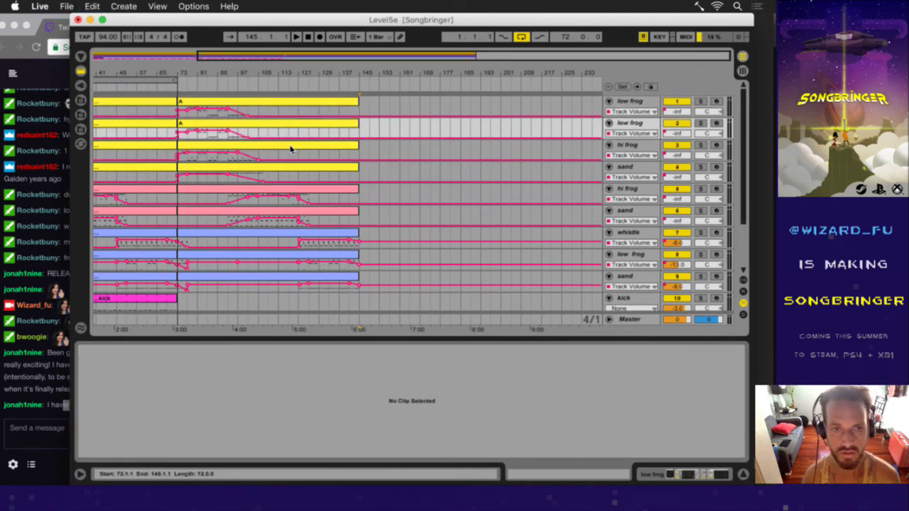
- Clear the clip and volume automation from bars 1 to 73 of the second low frog track, and select that track
click(150, 130)
click(150, 129)
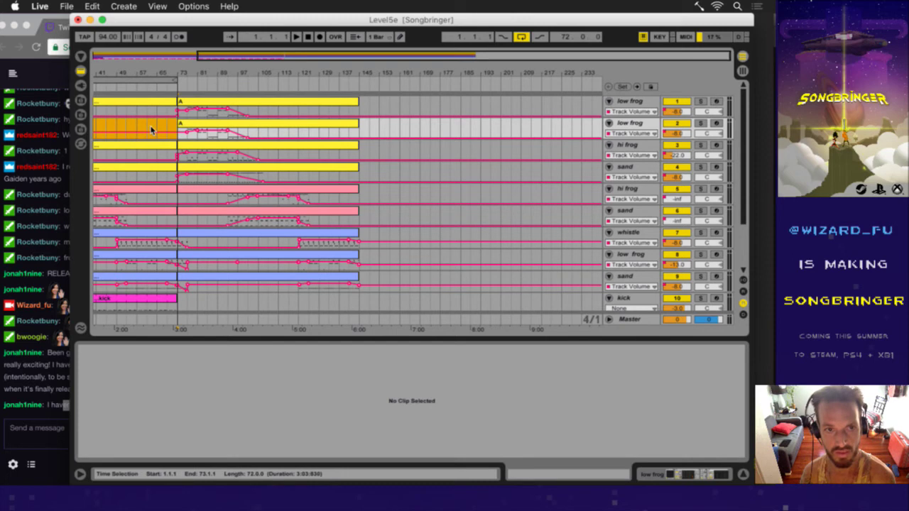
click(223, 126)
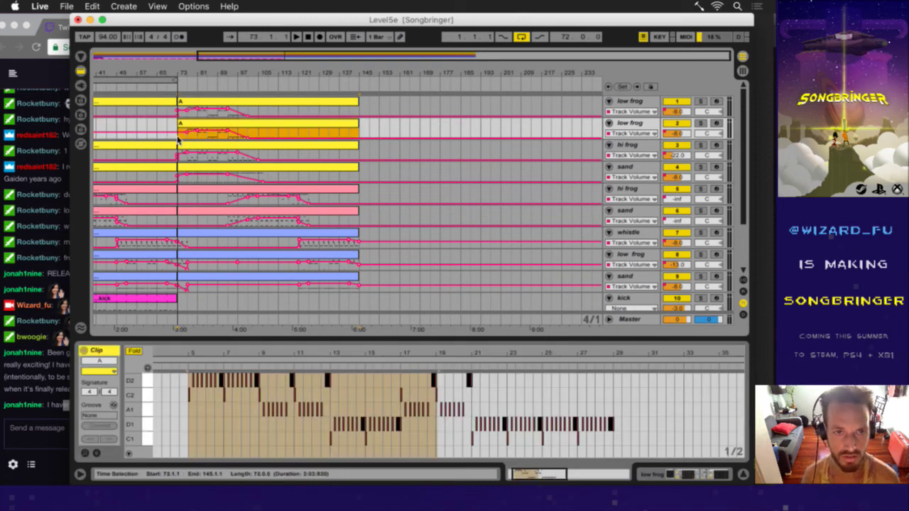
click(638, 123)
drag(435, 71, 435, 64)
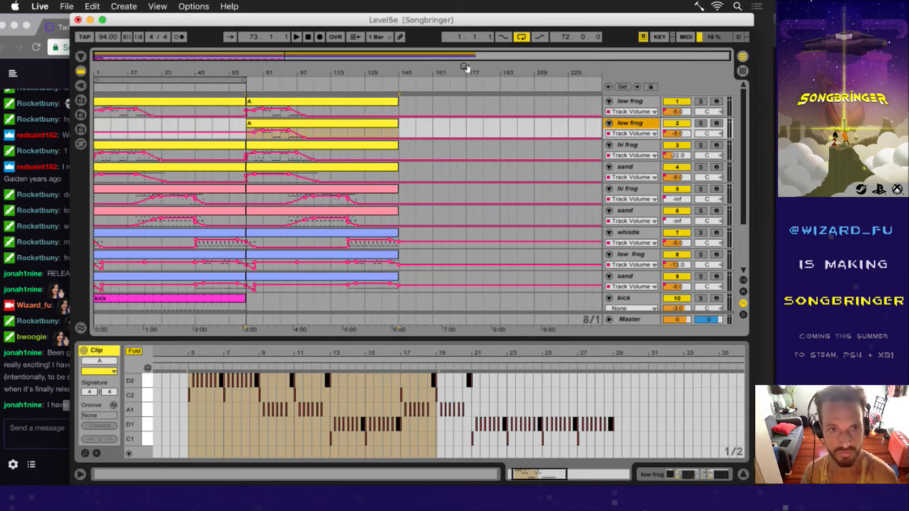
- Duplicate the second low frog track to create a third low frog track
click(259, 125)
click(638, 124)
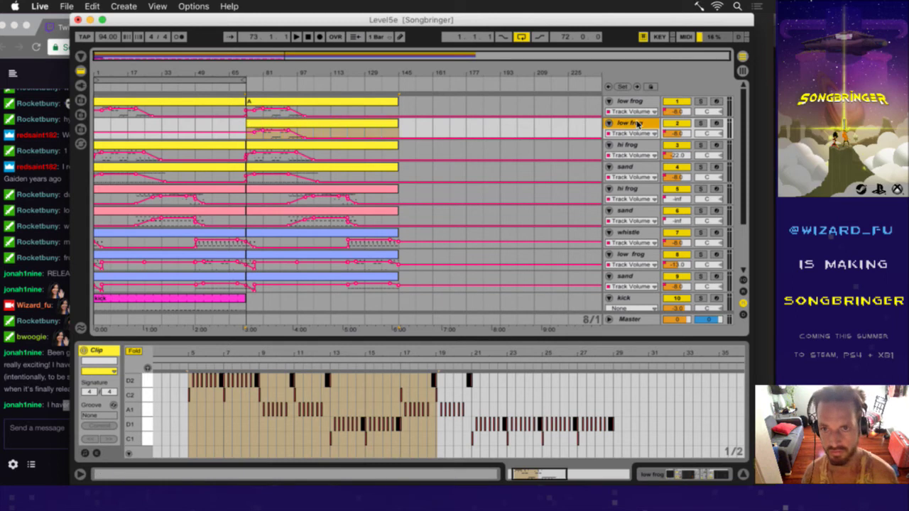
key(super+d)
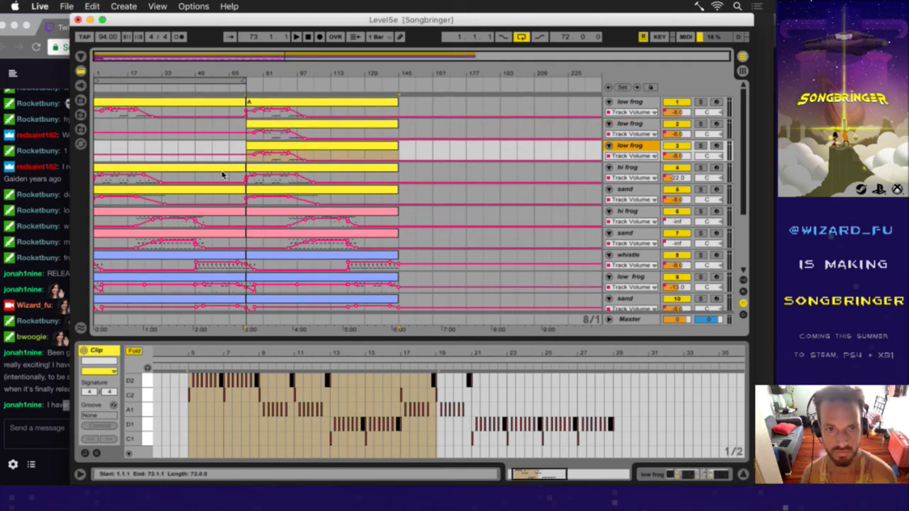
- In the first low frog track's clip starting at bar 73, delete the D2, C2, D1 and C1 notes, keeping only A1
click(274, 115)
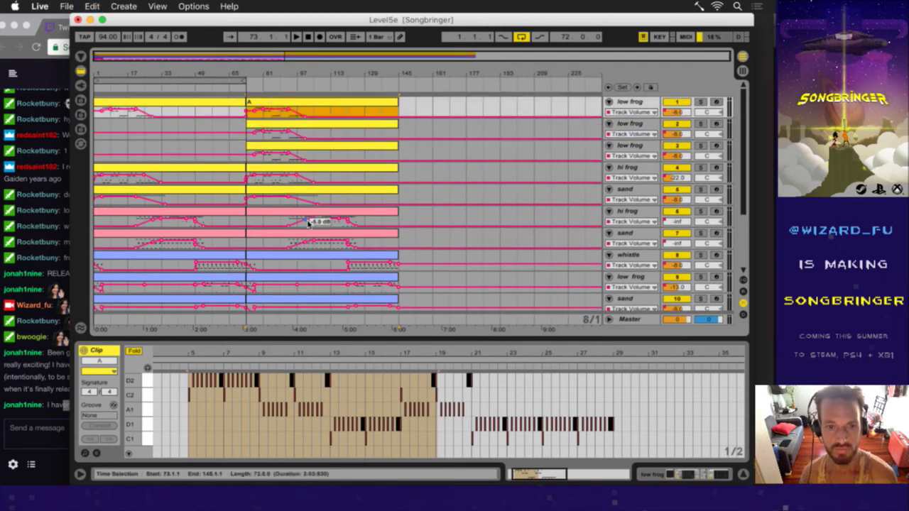
click(145, 383)
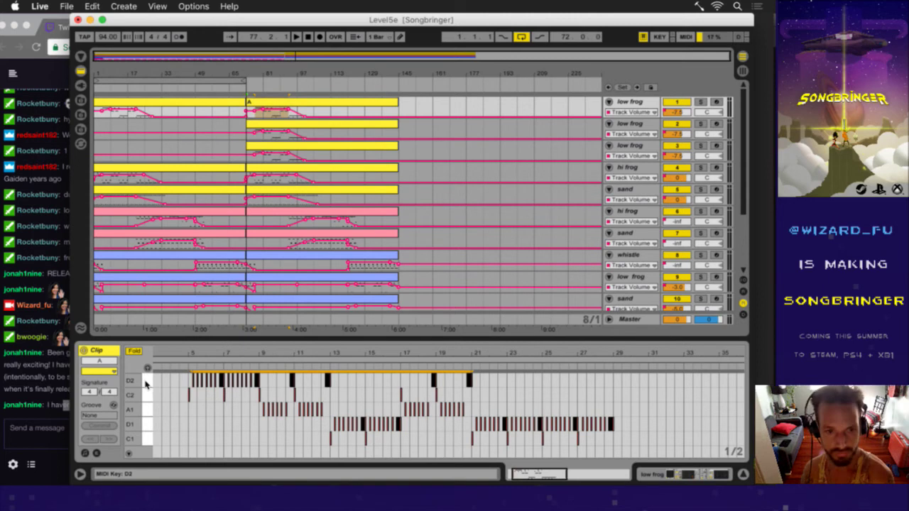
key(BackSpace)
click(149, 421)
key(BackSpace)
click(152, 436)
key(BackSpace)
- In the second low frog track's clip, delete the A1, D1 and D2 notes, keeping only C2 and C1
click(300, 125)
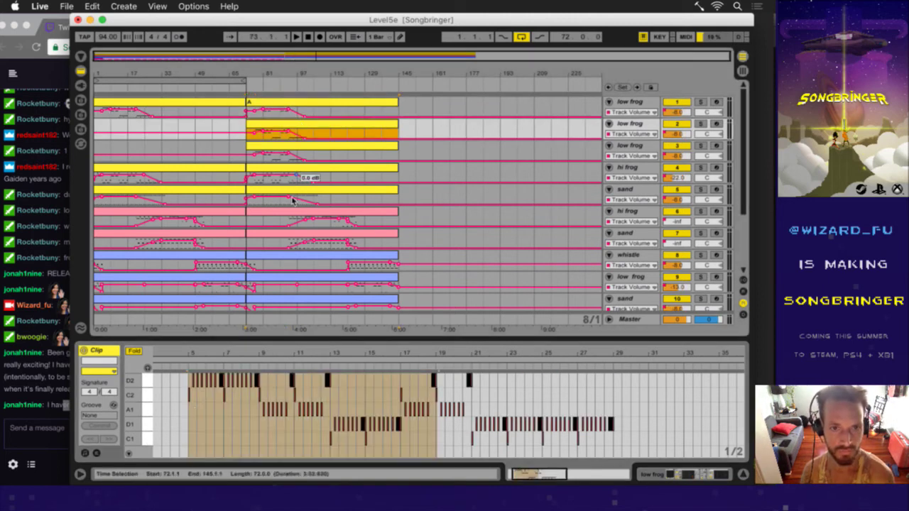
click(145, 409)
key(BackSpace)
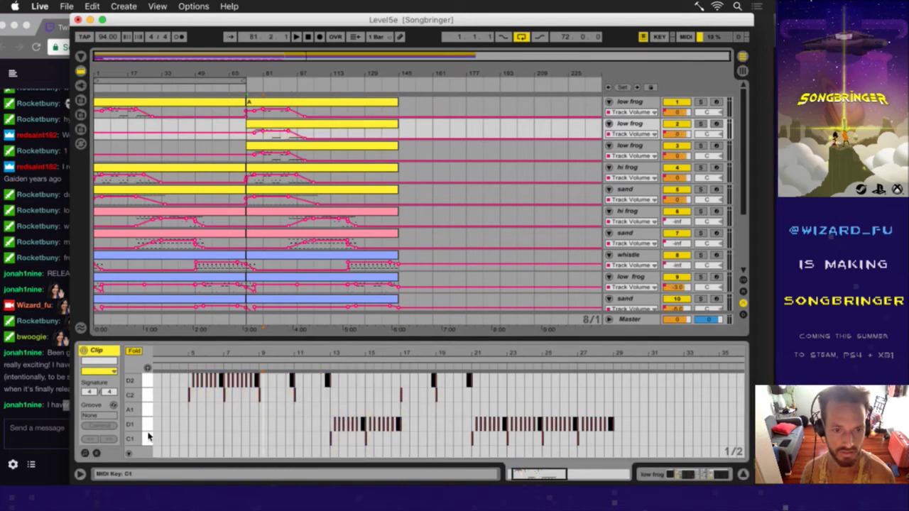
click(149, 424)
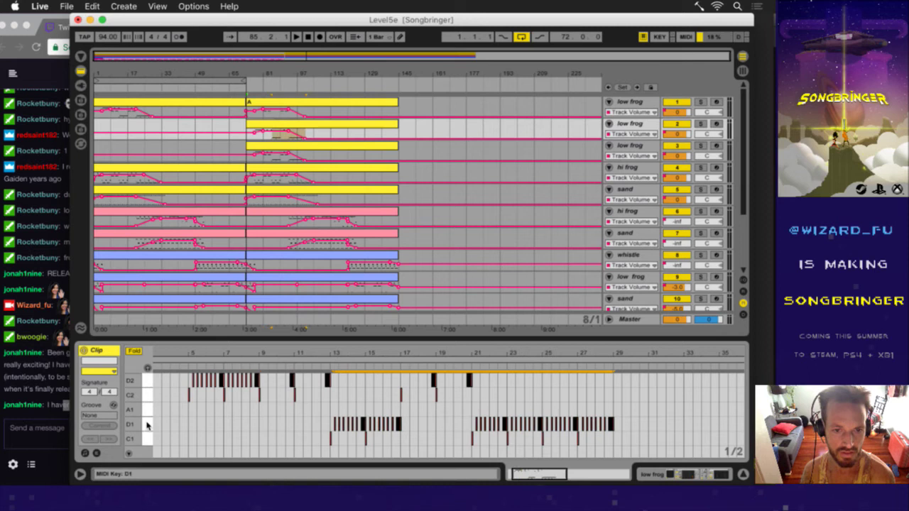
key(BackSpace)
click(146, 382)
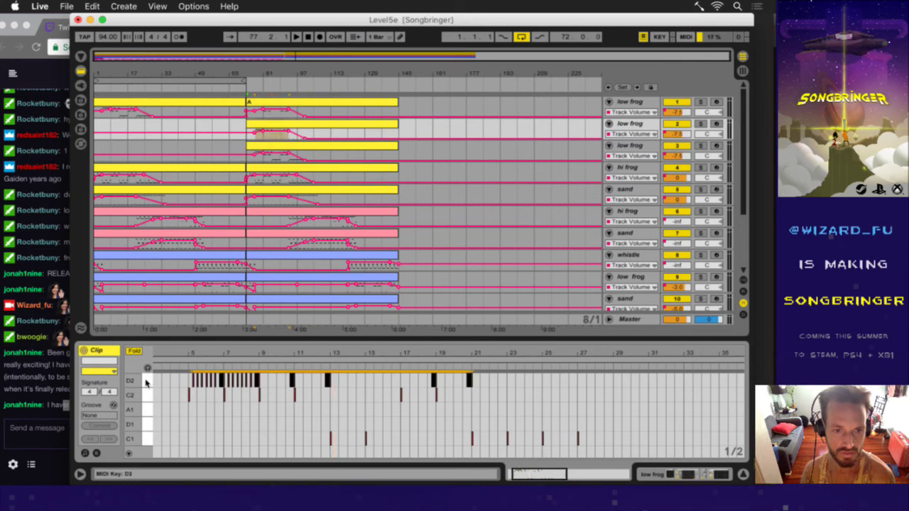
key(BackSpace)
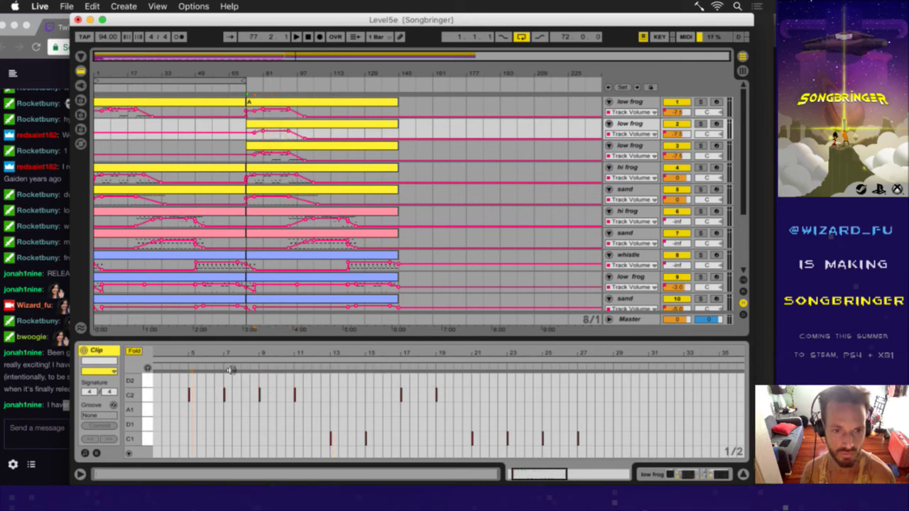
- In the third low frog track's clip, delete the A1, C2 and C1 notes, keeping only D2 and D1
click(313, 153)
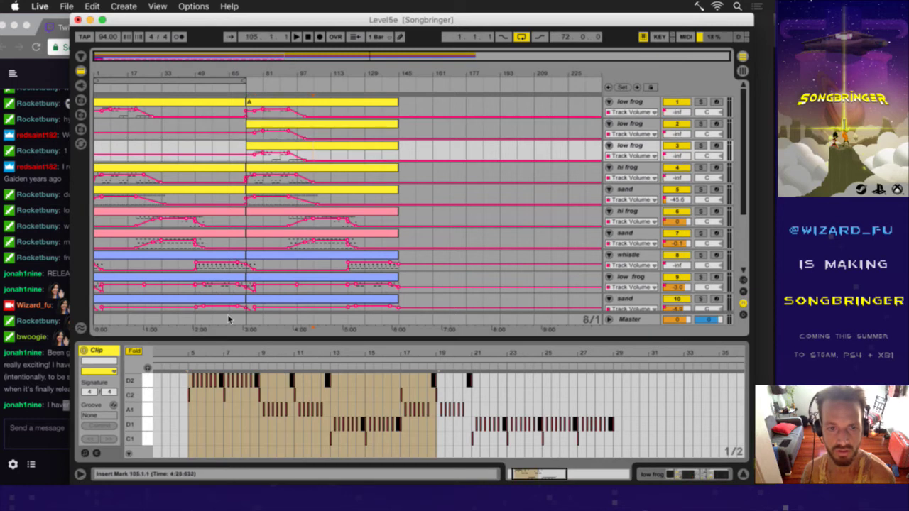
click(296, 149)
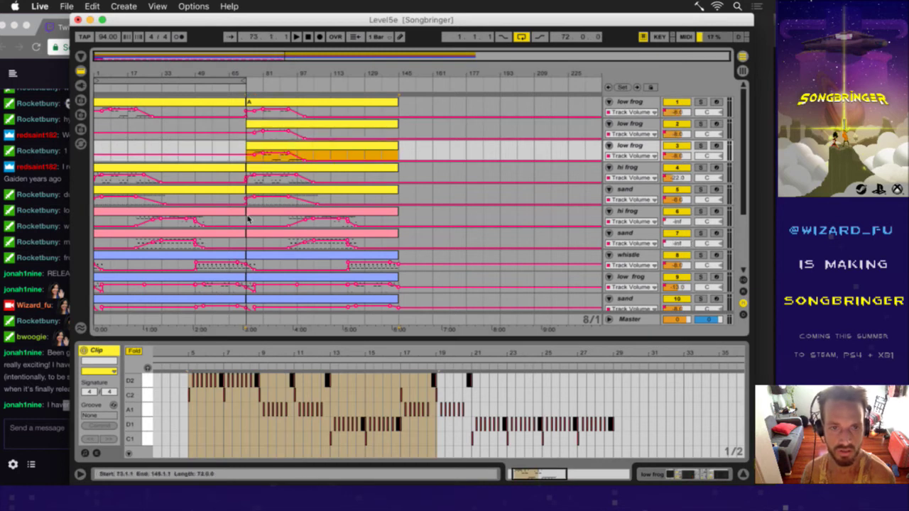
click(147, 410)
key(Delete)
click(148, 396)
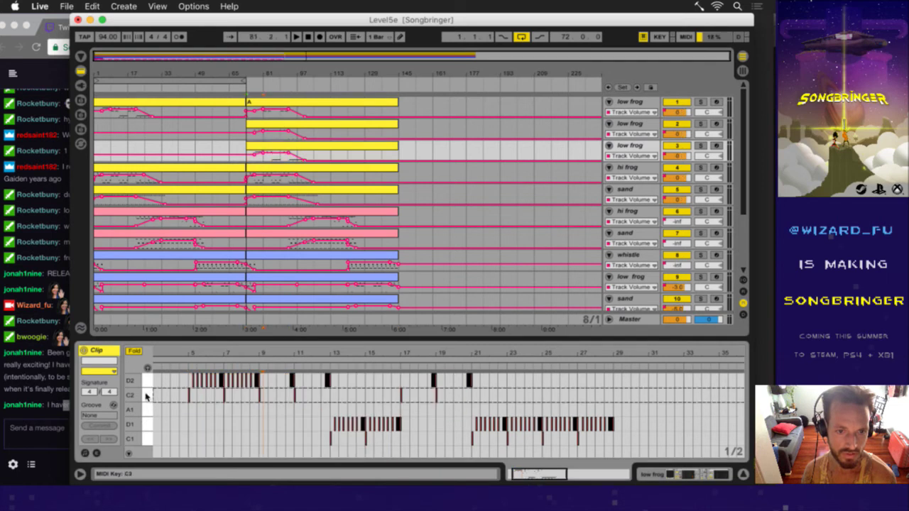
key(Delete)
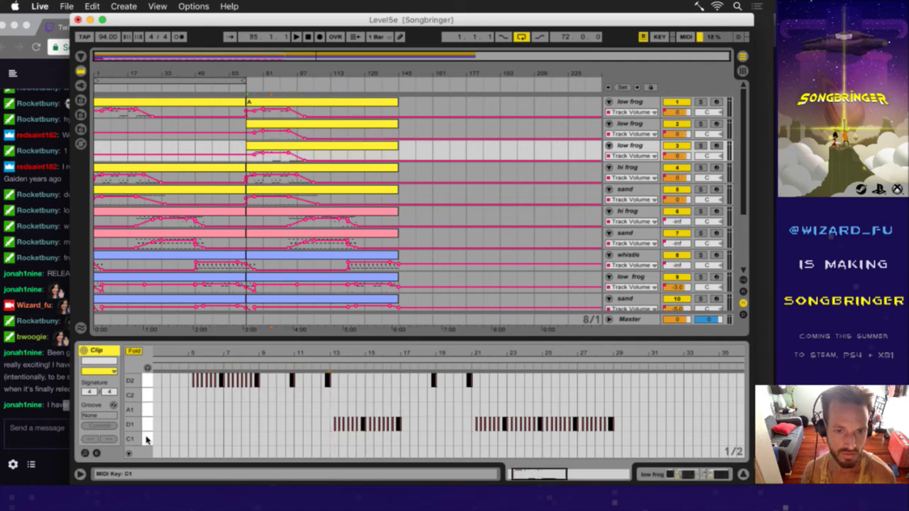
click(331, 405)
- Check the remaining notes in the three low frog clips starting at bar 73, and save the set
click(299, 151)
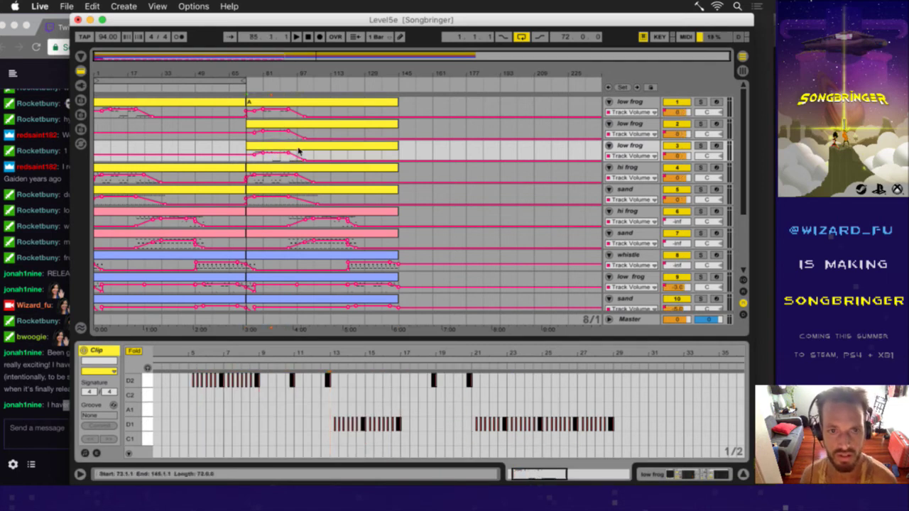
drag(263, 75, 274, 103)
click(275, 103)
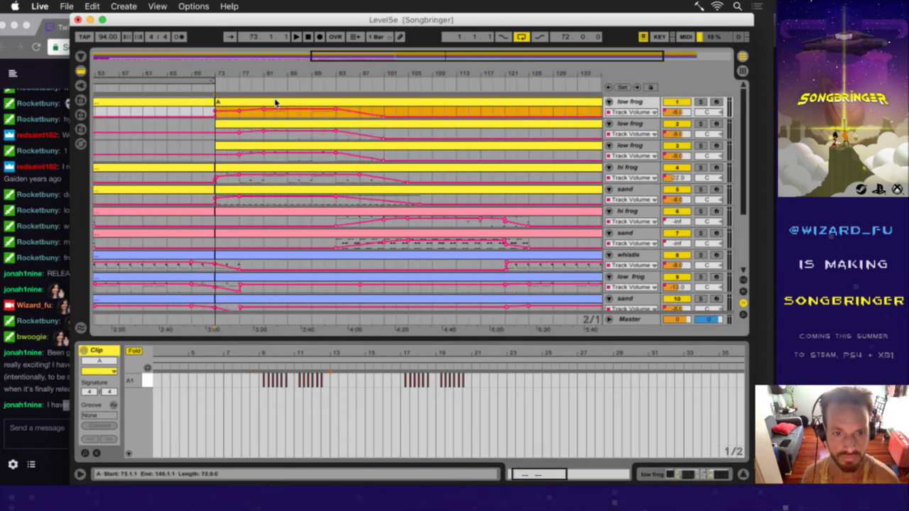
click(277, 126)
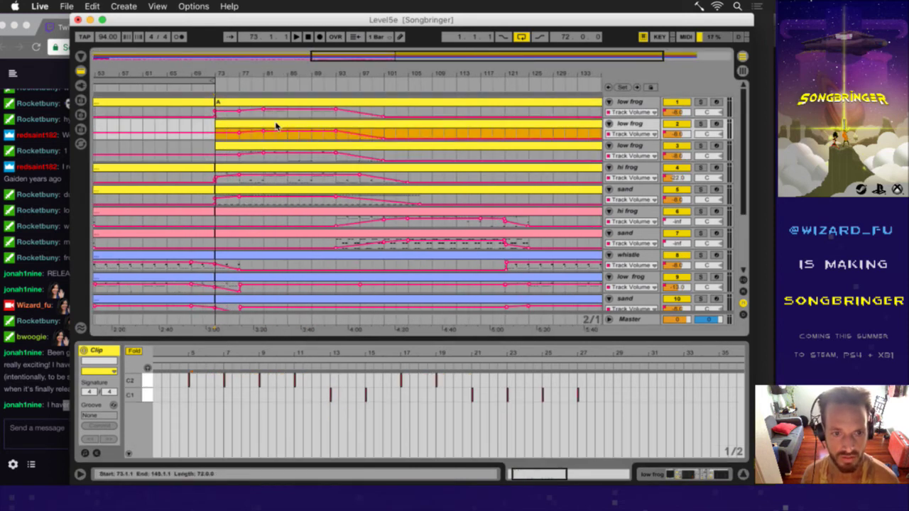
click(281, 149)
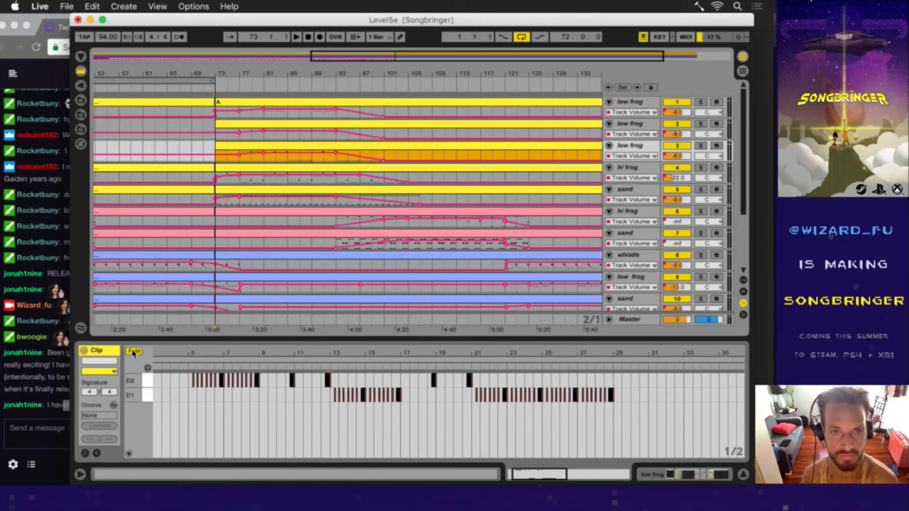
key(super+s)
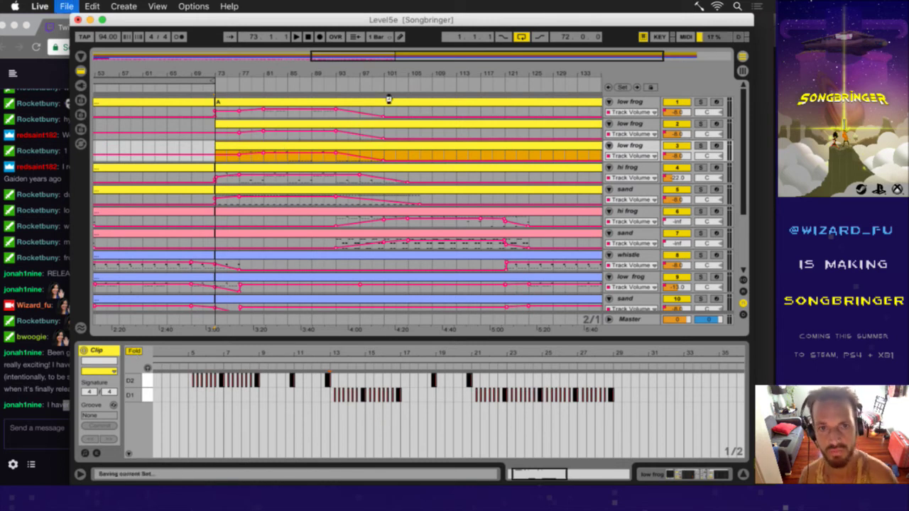
- Open the hi frog clip starting at bar 73 on track 4 and fold its note editor to the used notes
key(minus)
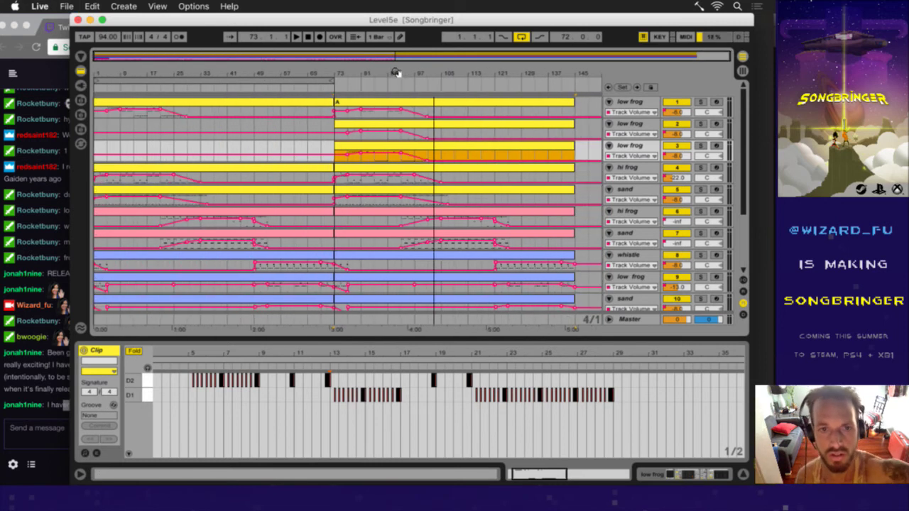
click(634, 169)
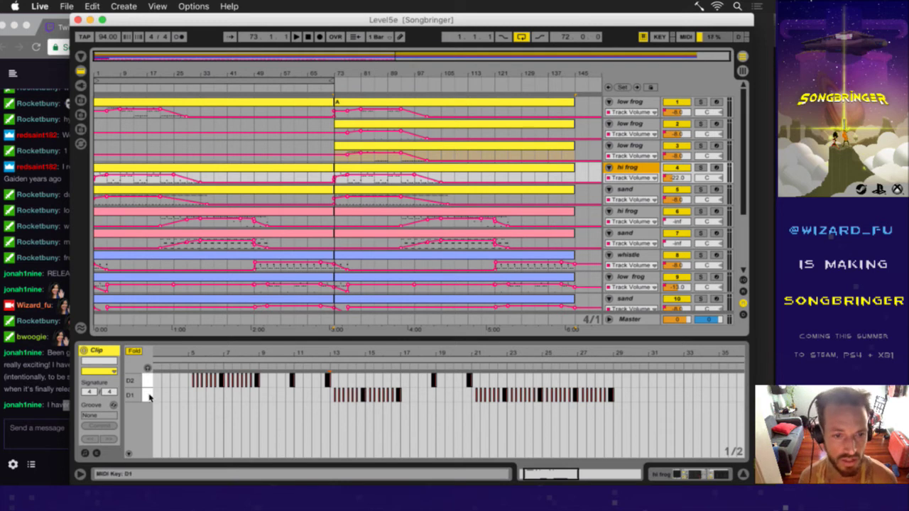
click(485, 168)
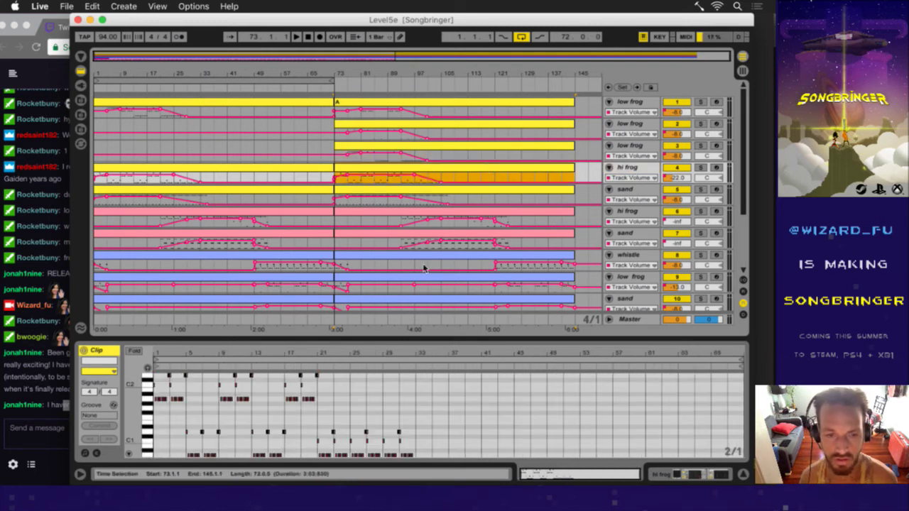
click(138, 351)
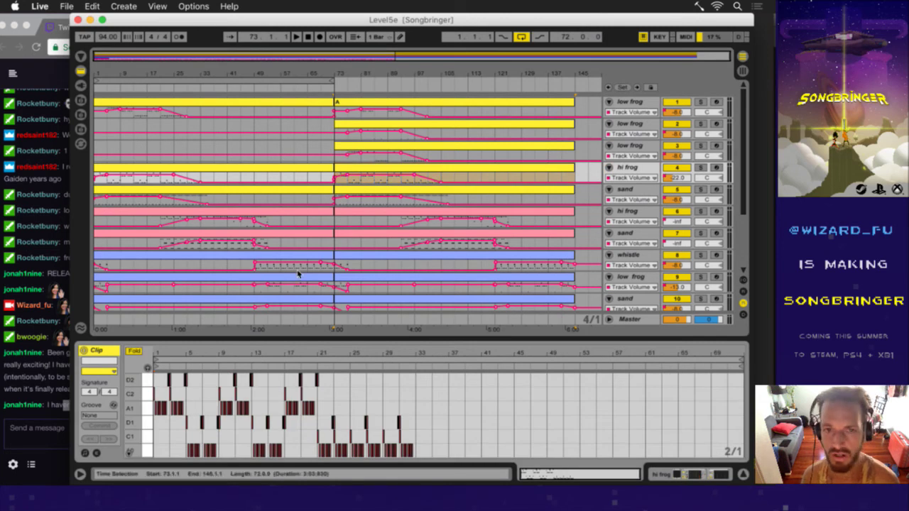
- Duplicate the hi frog track 4 and delete the clip spanning bars 1 to 73 from the duplicate
click(628, 168)
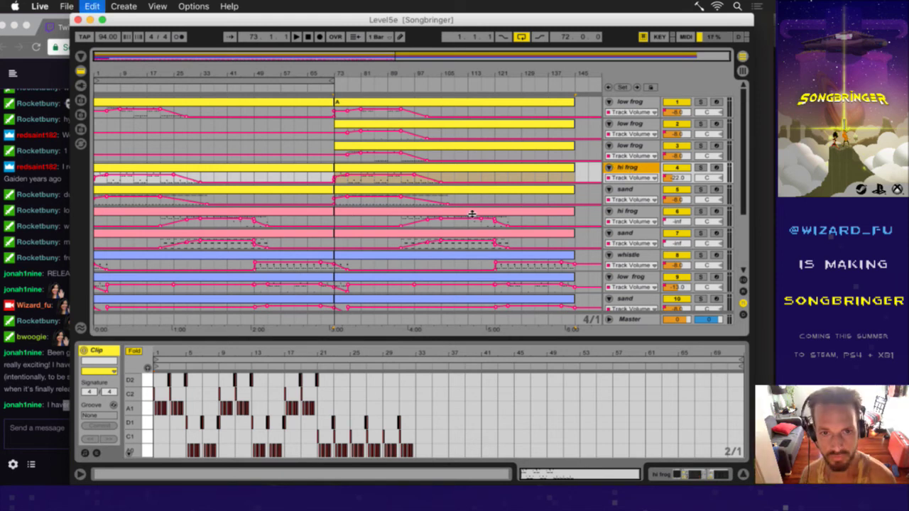
key(super+d)
click(303, 192)
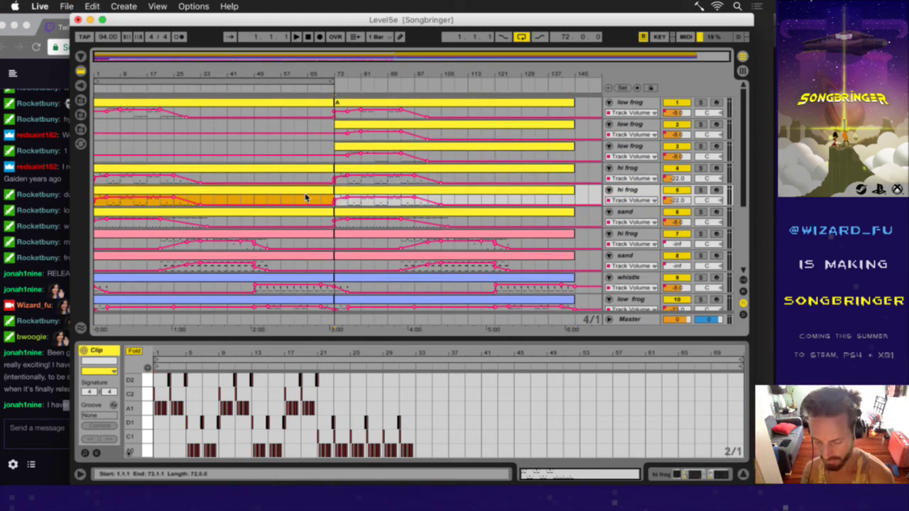
key(Delete)
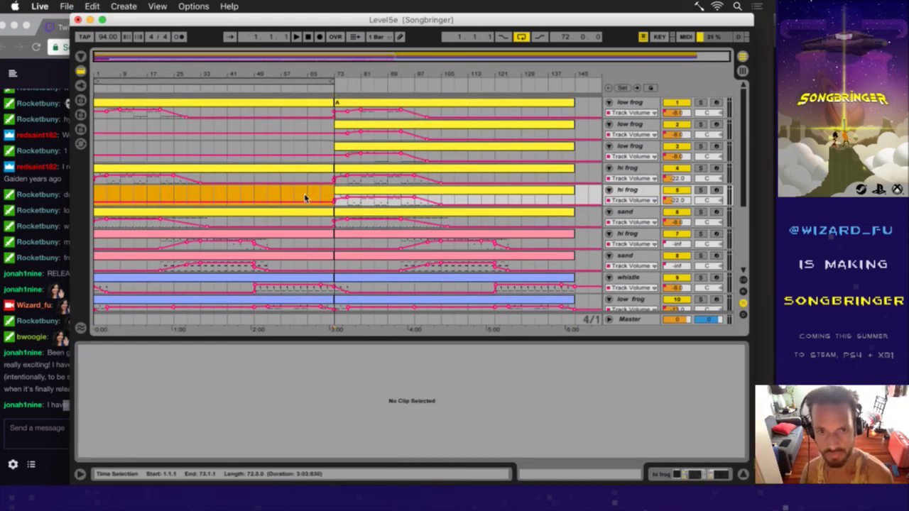
- Duplicate the hi frog track 5 to create a third yellow hi frog track
click(378, 193)
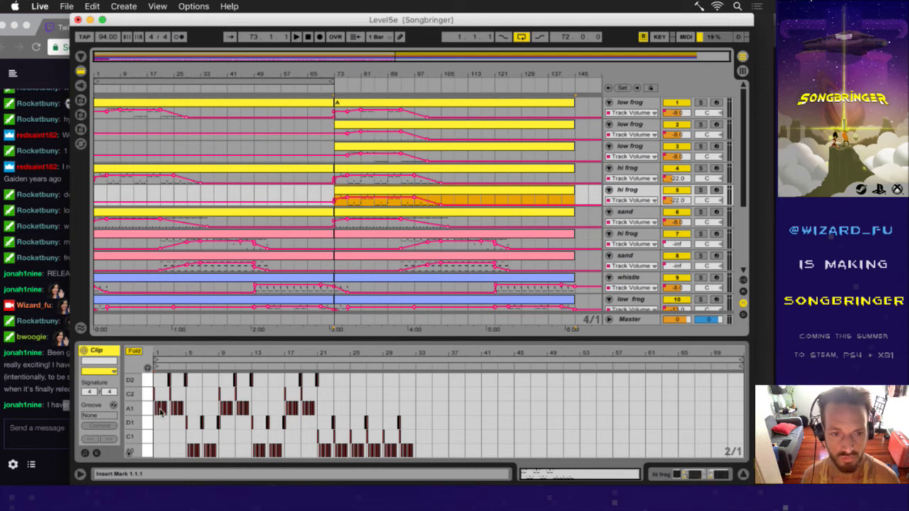
click(632, 190)
key(super+d)
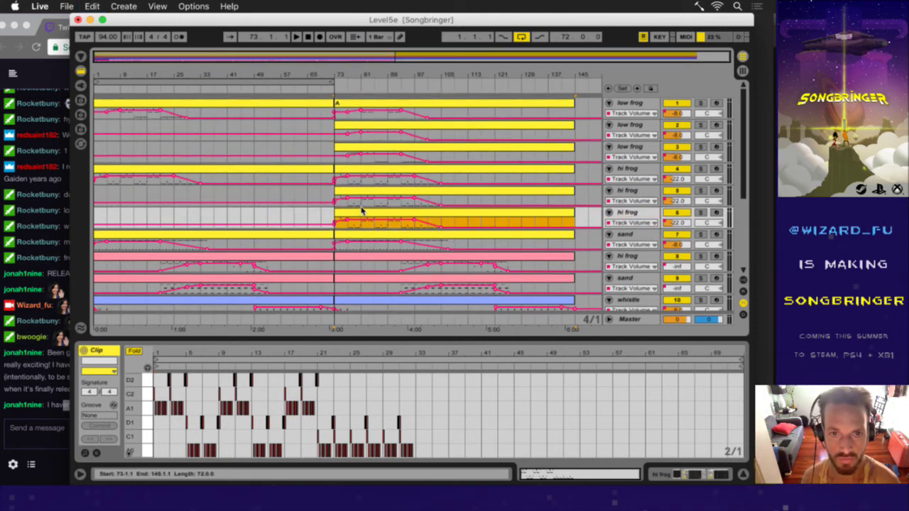
- Delete the D2 and C2 notes from the clip starting at bar 73 on hi frog track 4
click(361, 174)
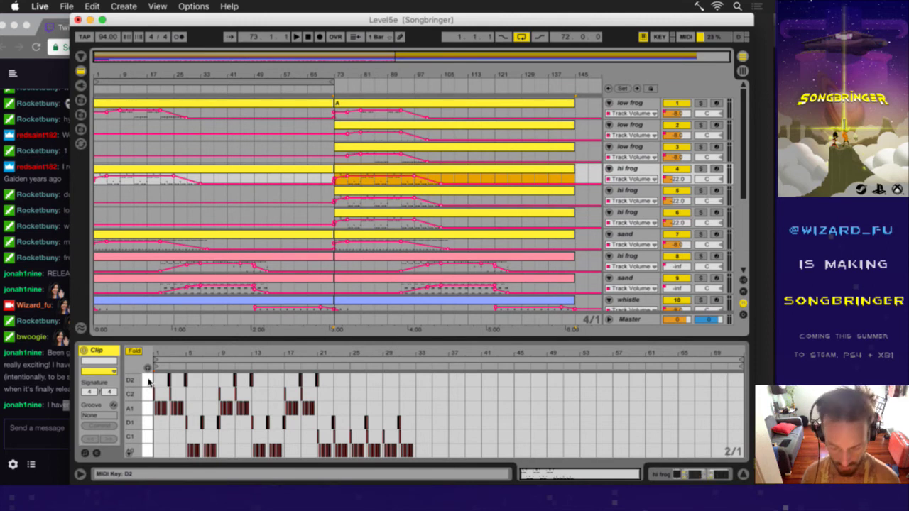
drag(147, 382, 148, 395)
key(Delete)
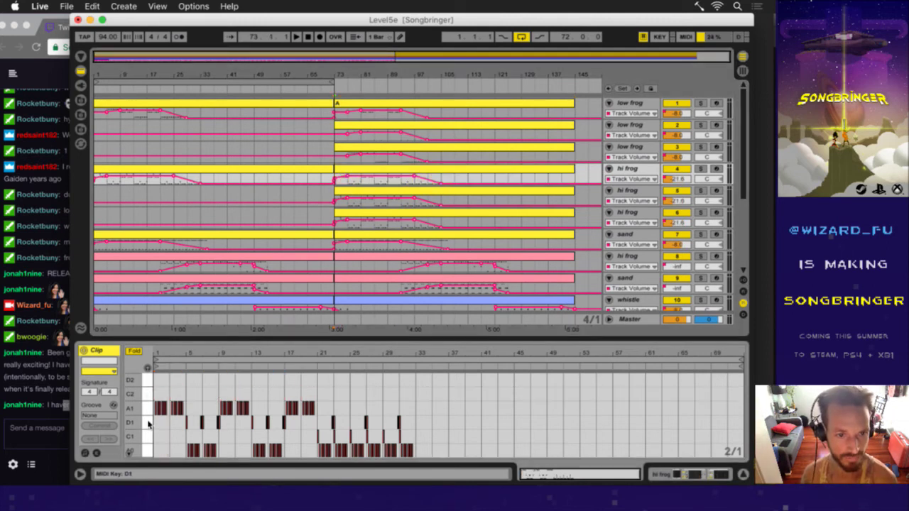
- Delete all notes except C2 and C1 from the clip on hi frog track 5
click(367, 195)
click(148, 382)
key(Delete)
click(146, 448)
key(Delete)
- Delete all notes except D2 and D1 from the clip on hi frog track 6
click(350, 215)
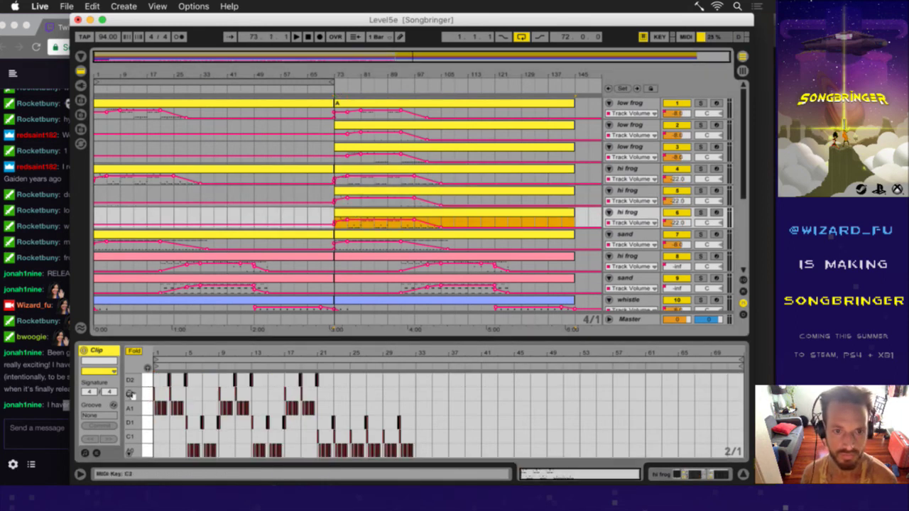
click(145, 408)
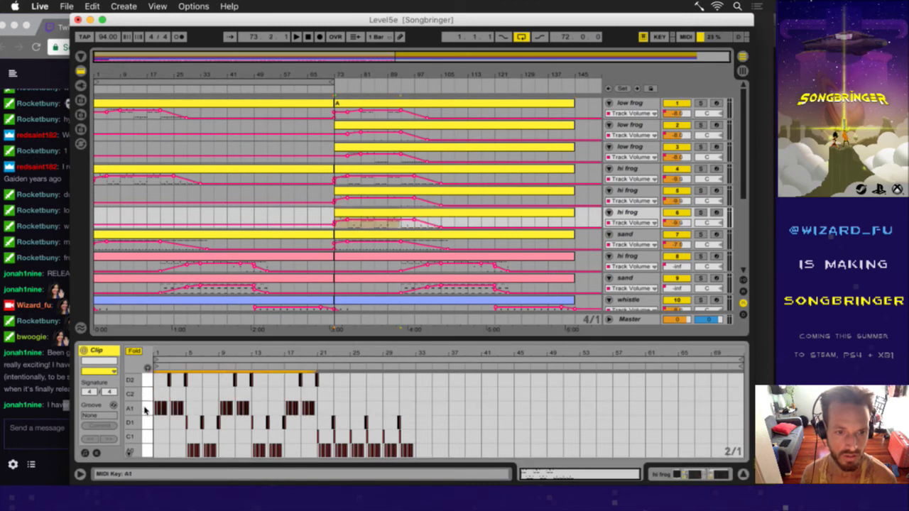
shift+click(146, 447)
key(Delete)
- Check the remaining notes in the three hi frog clips on tracks 4 to 6, and save the set
click(370, 196)
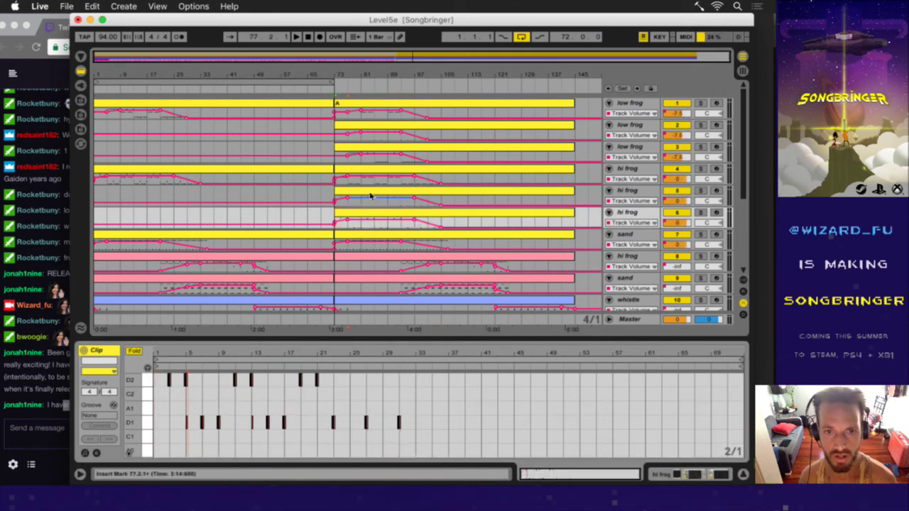
click(357, 172)
click(358, 194)
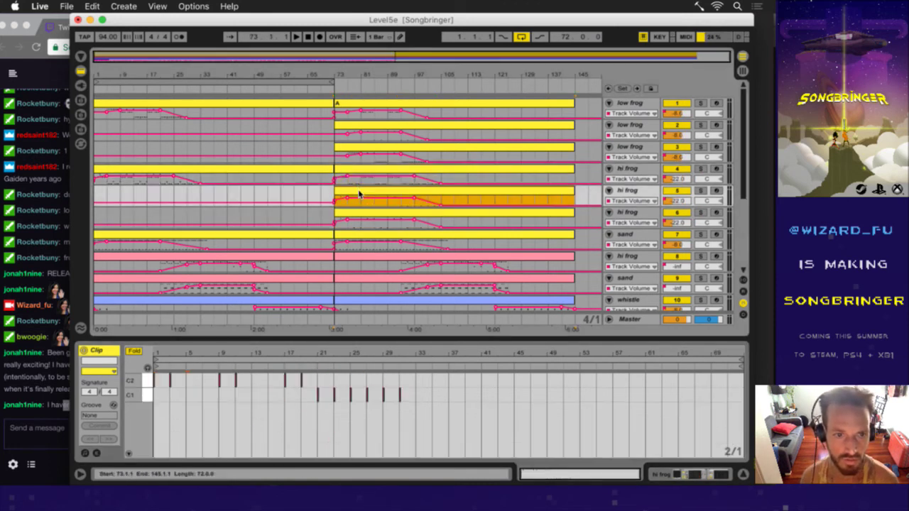
click(362, 215)
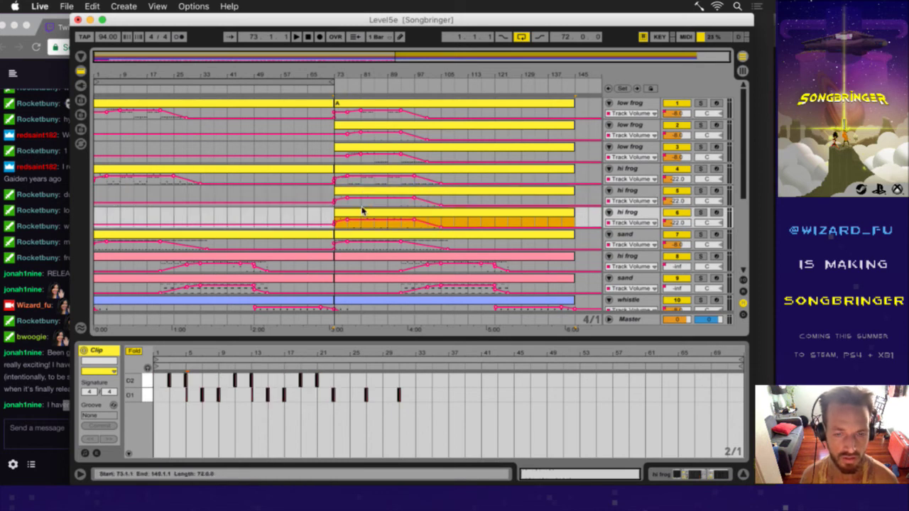
key(super+s)
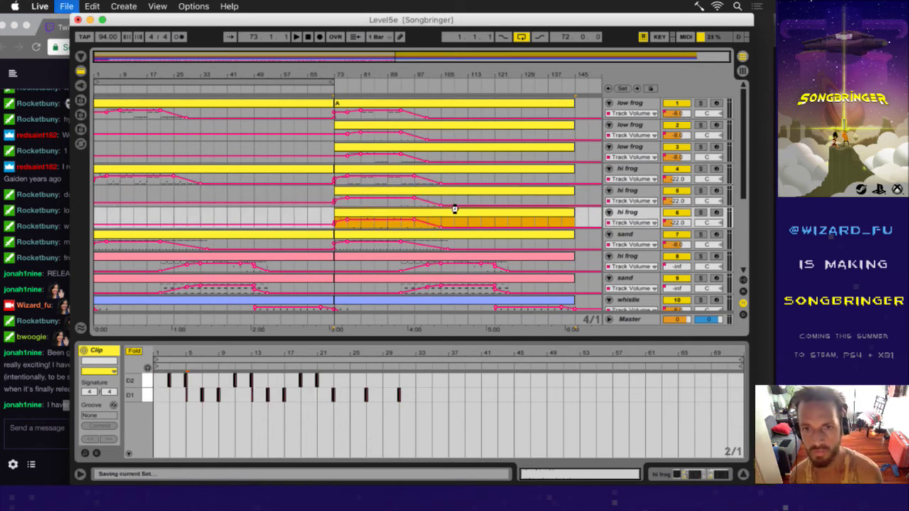
- Examine the sand clip from bar 73 on track 7 and look over the tracks below it in the arrangement
click(547, 238)
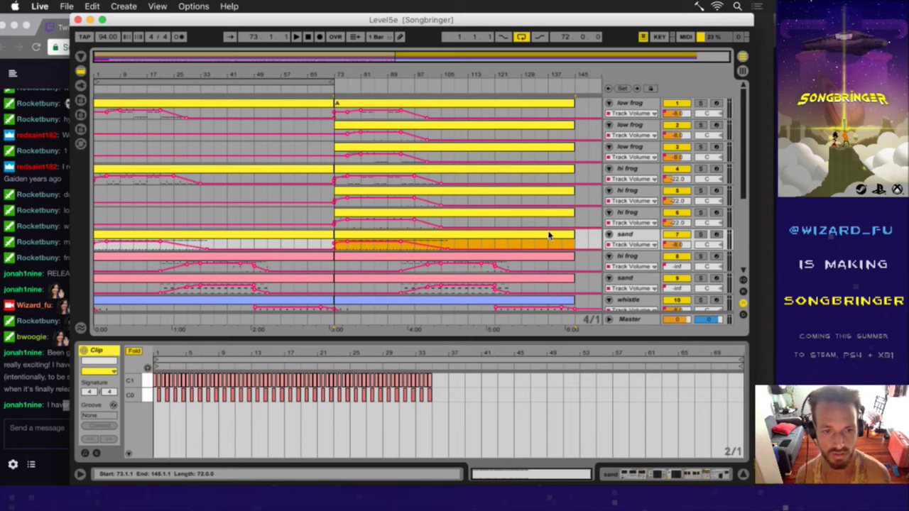
scroll(436, 217, down, 1)
scroll(436, 217, down, 1)
scroll(436, 217, up, 2)
scroll(435, 218, down, 2)
scroll(431, 220, up, 2)
scroll(430, 223, down, 4)
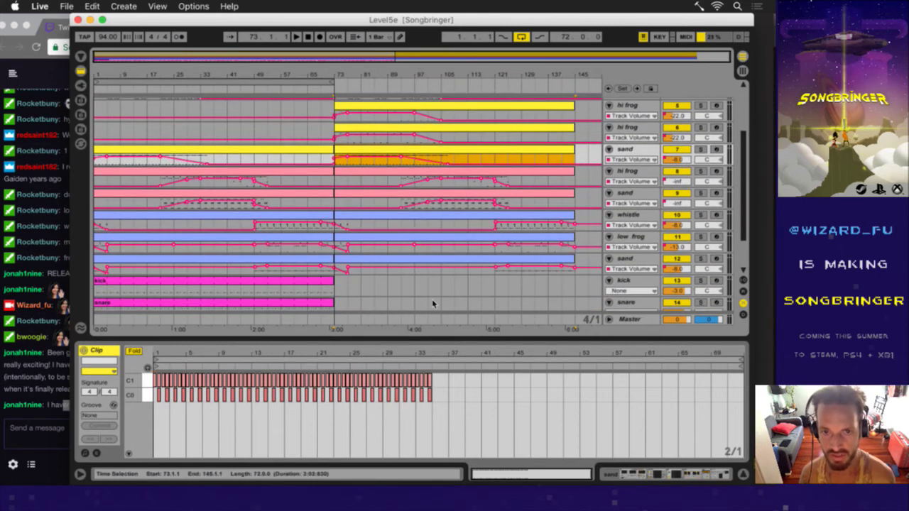
scroll(421, 275, up, 4)
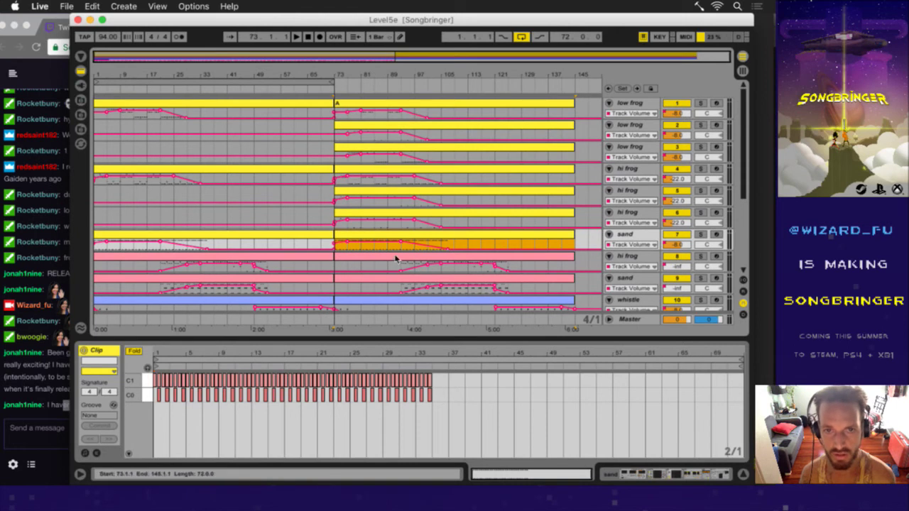
- Transpose all notes in the low frog track 2 clip from bar 73 down to A1 and A0
click(421, 106)
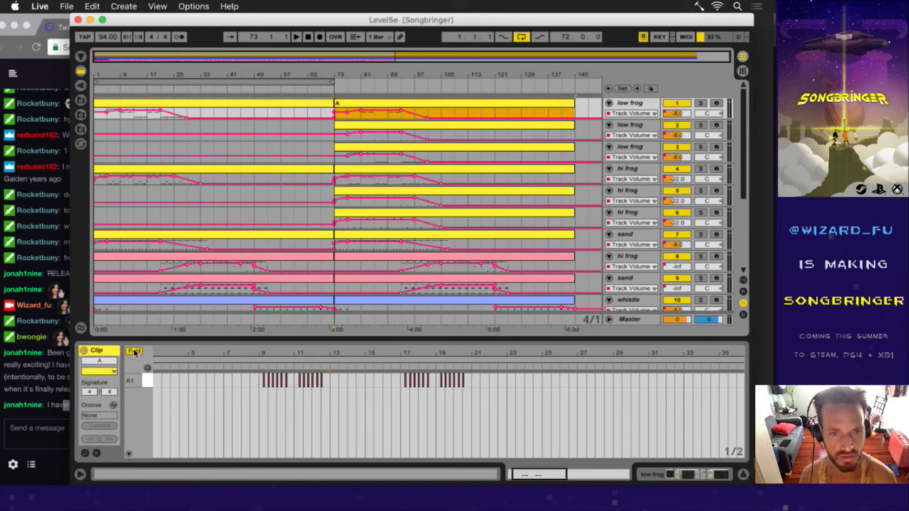
click(370, 124)
click(136, 353)
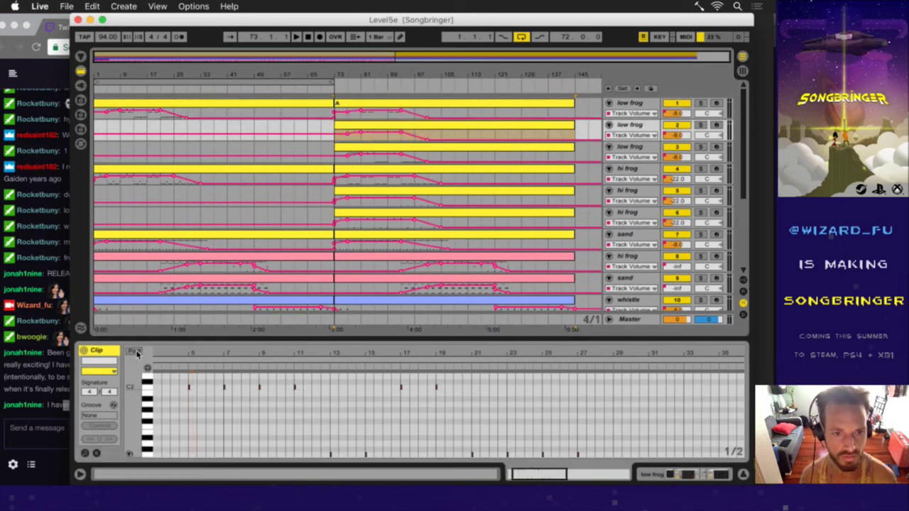
click(170, 389)
key(super+a)
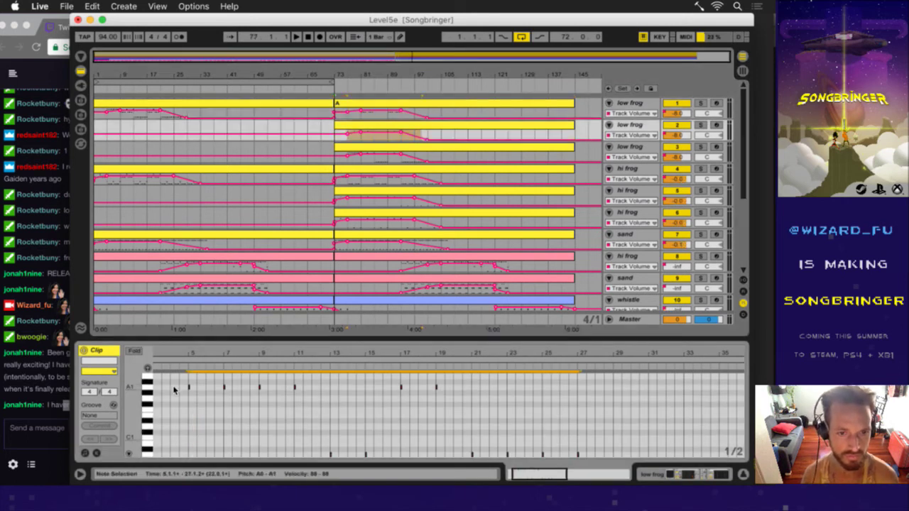
click(133, 352)
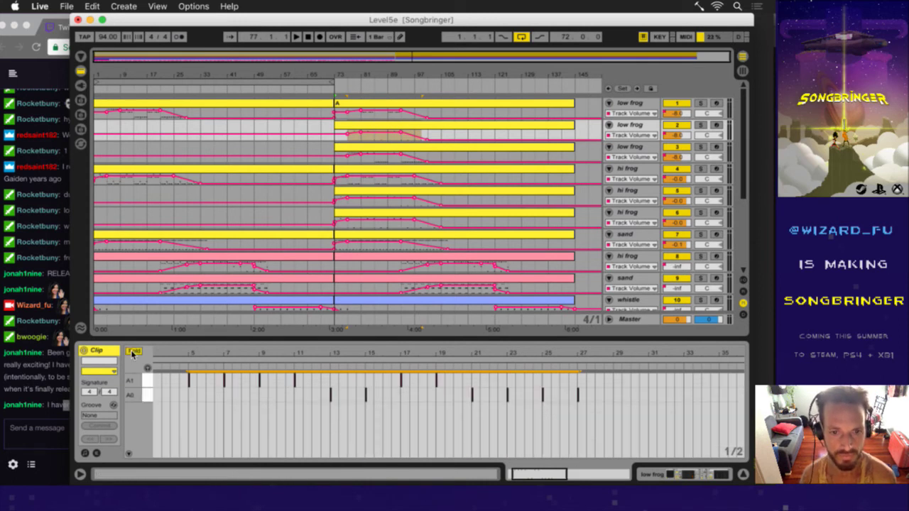
click(133, 352)
- Unfold the note editor for the low frog track 1 clip from bar 73, and save the set
click(361, 106)
click(134, 351)
key(super+s)
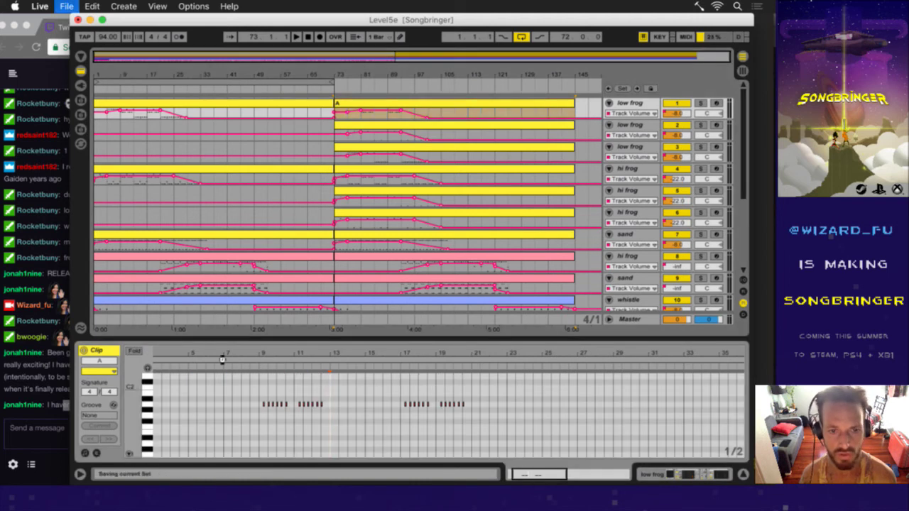
- Transpose all notes in the low frog track 3 clip from bar 73 down to A1 and A0, and save the set
click(356, 148)
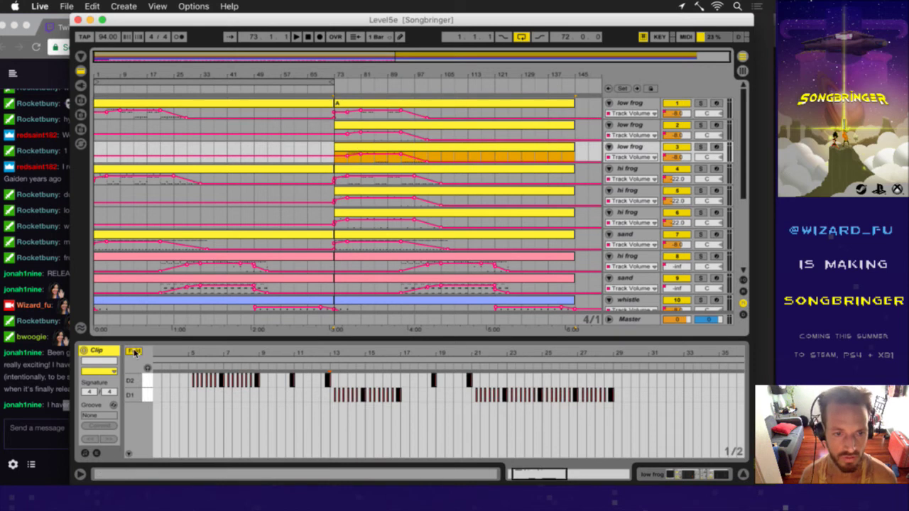
click(134, 353)
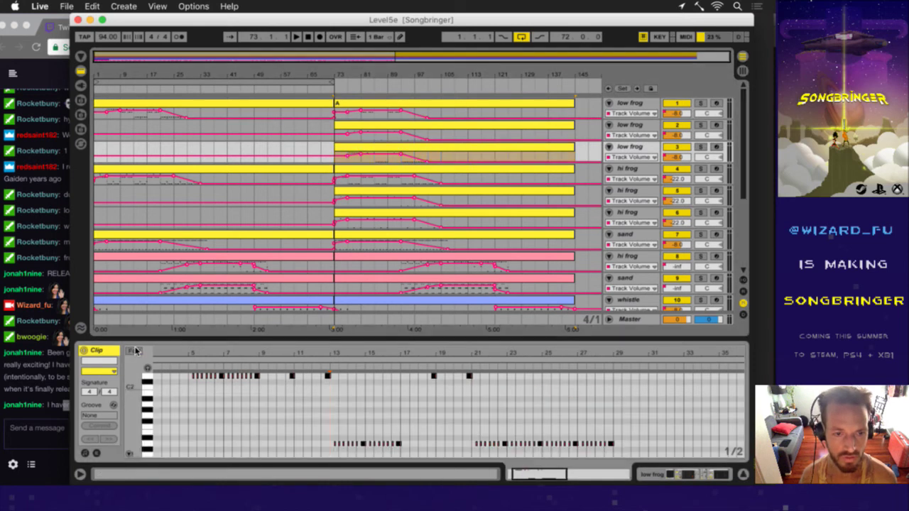
click(184, 366)
key(Up)
key(Up)
key(Up)
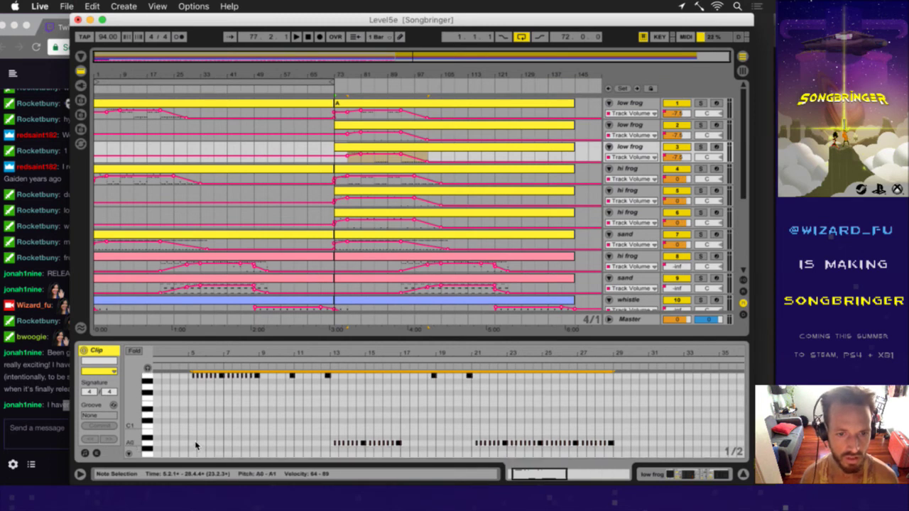
key(super+s)
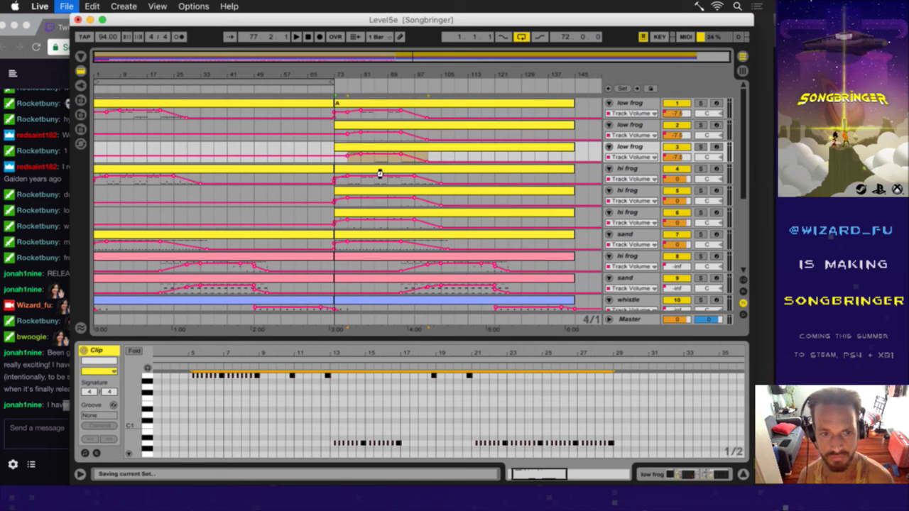
- Unfold the notes of the hi frog track 4 clip from bar 73 and compare their pitches with the low frog track 3 clip
click(380, 173)
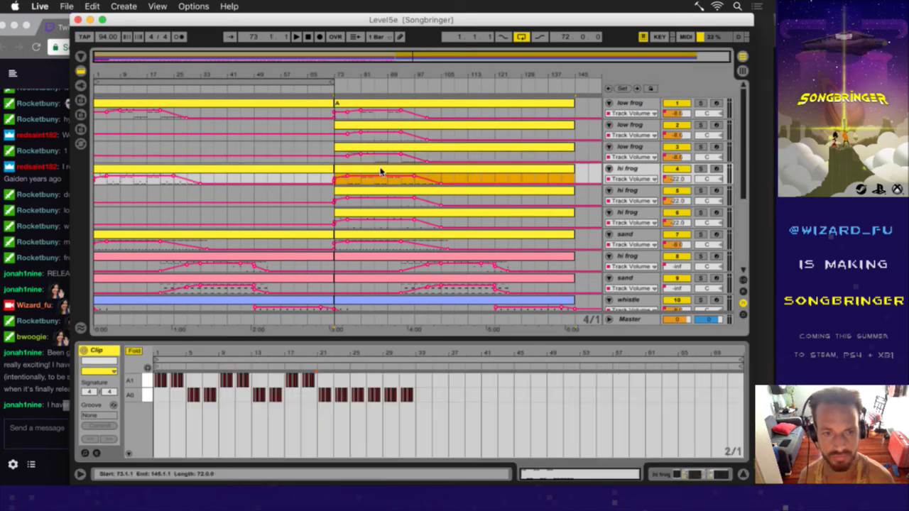
click(135, 352)
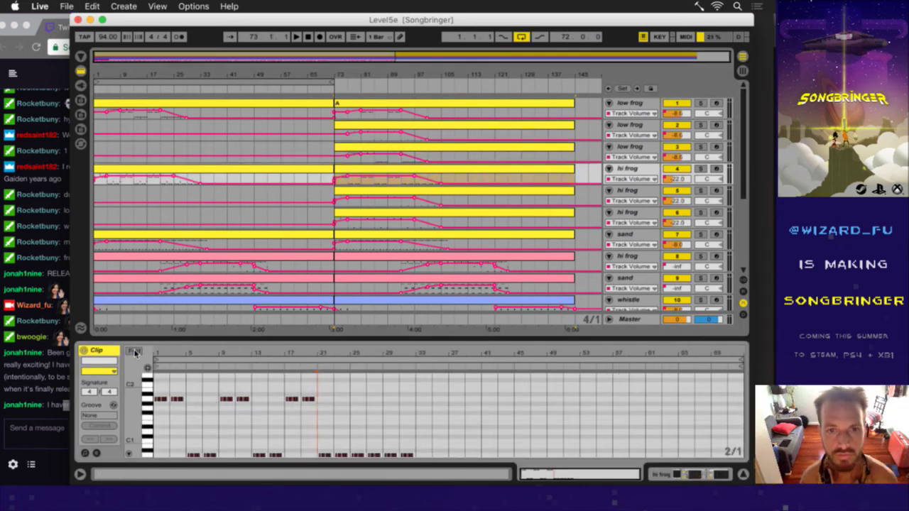
click(348, 149)
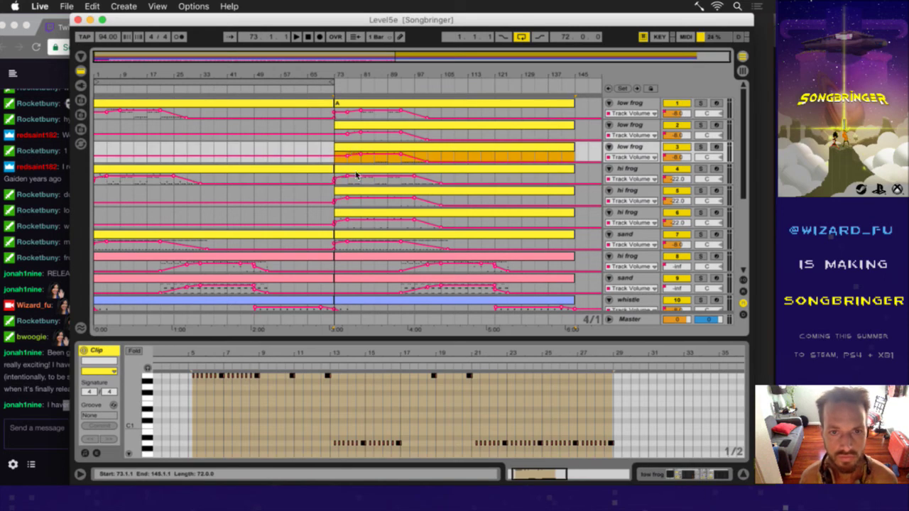
click(357, 173)
click(356, 182)
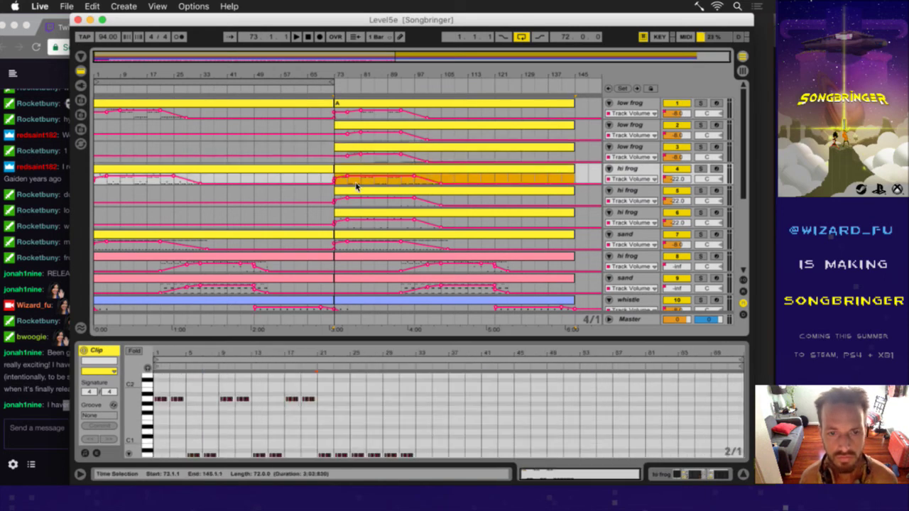
click(323, 402)
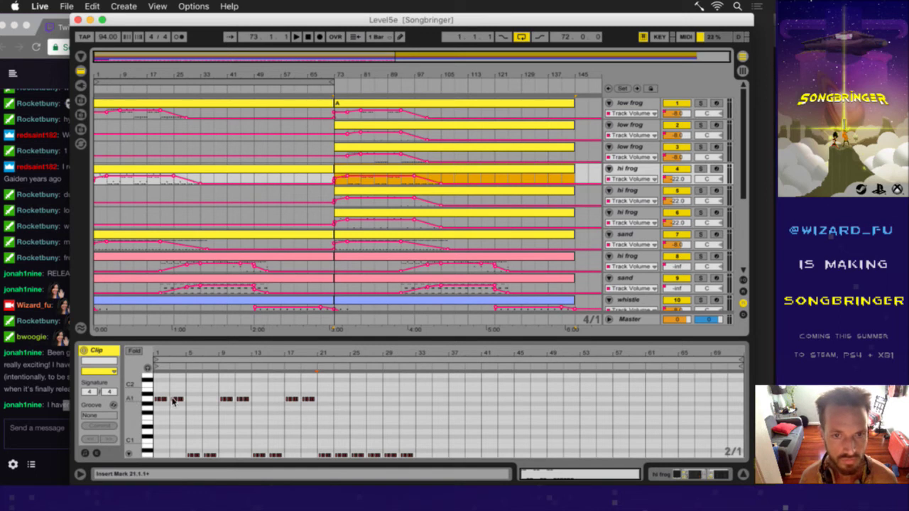
- Transpose all notes in the hi frog track 5 clip from bar 73 down to A1 and A0
click(369, 190)
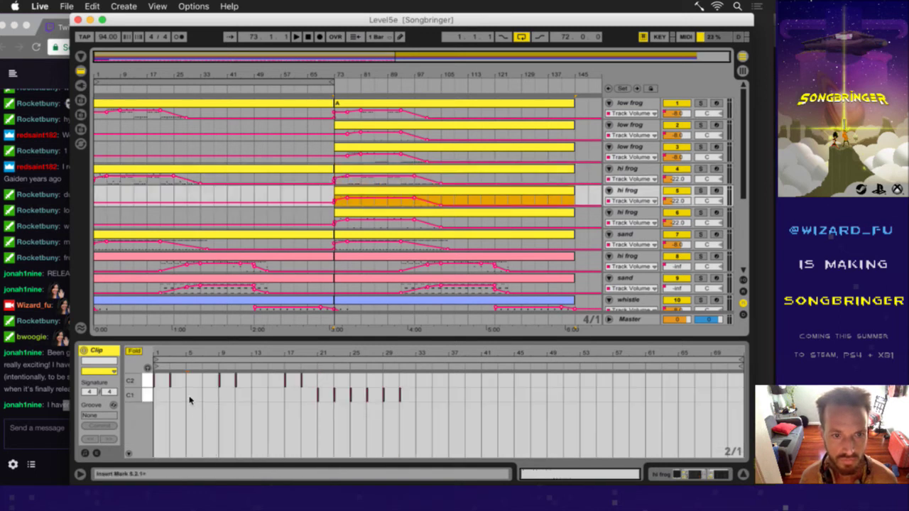
key(f)
key(super+a)
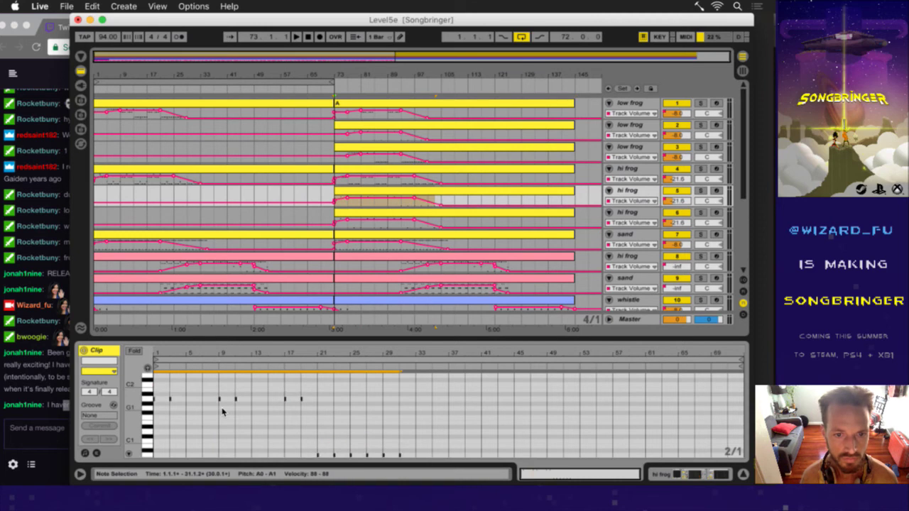
- Transpose all notes in the hi frog track 6 clip from bar 73 down to A1 and A0, and save the set
click(367, 213)
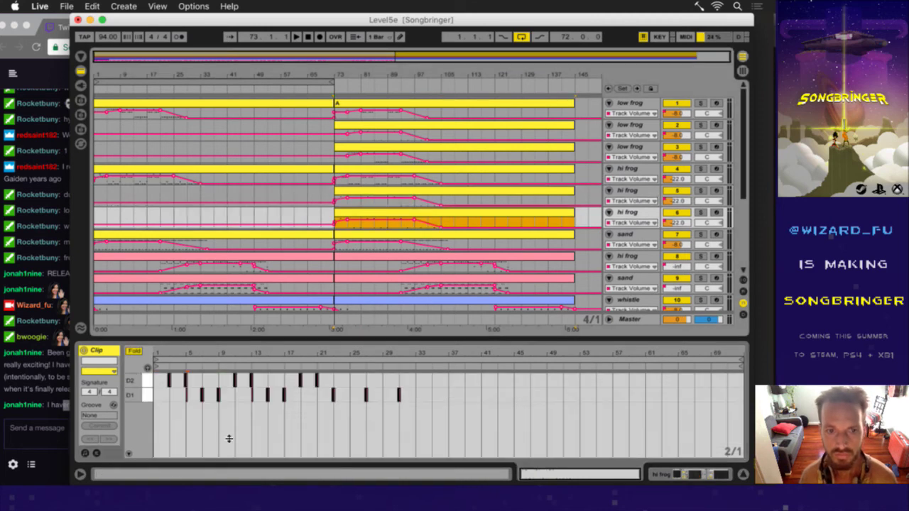
click(160, 393)
key(super+a)
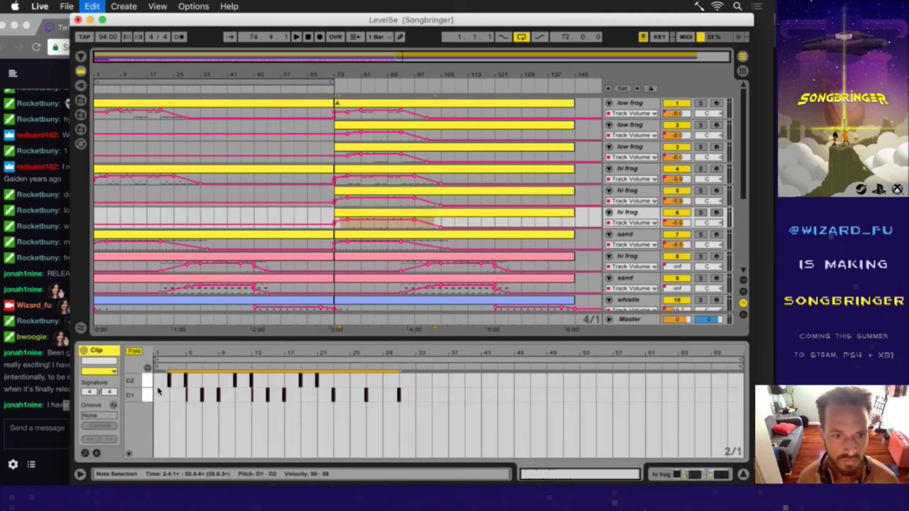
click(140, 352)
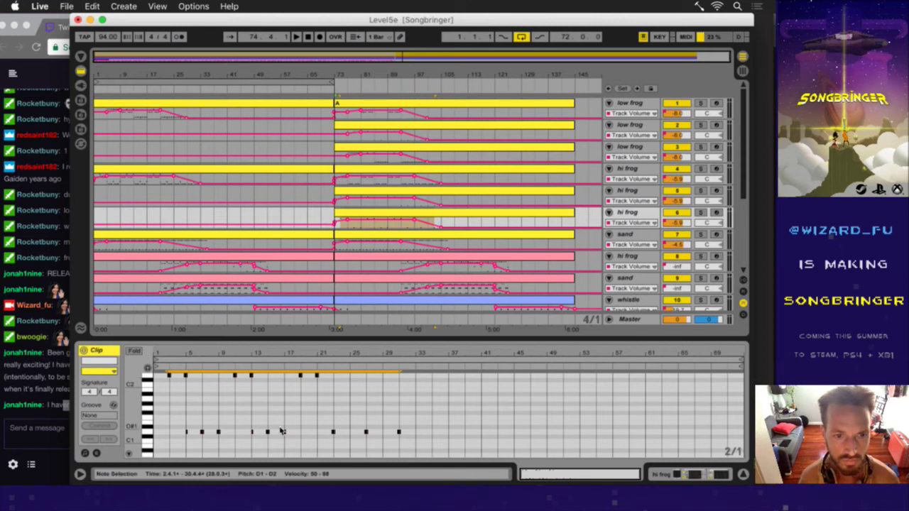
key(Down)
key(Down)
key(Down)
key(Down)
key(Down)
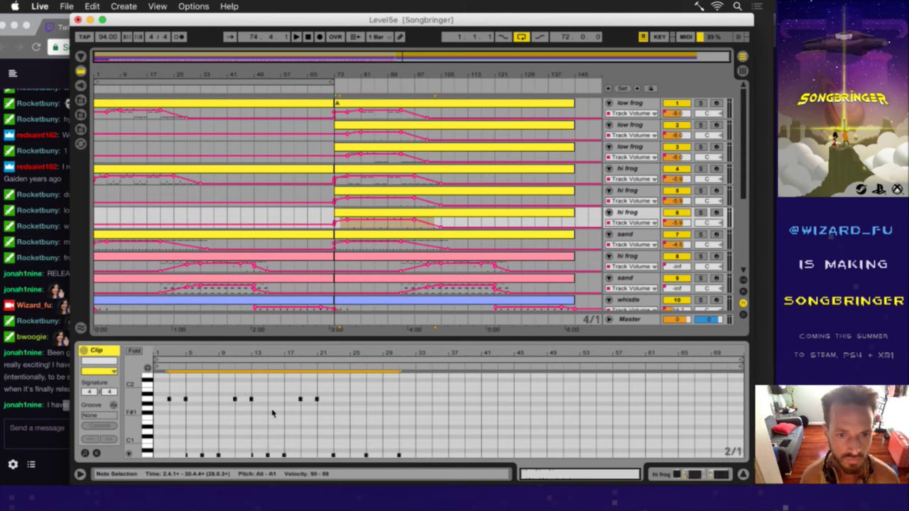
scroll(272, 413, up, 2)
key(super+s)
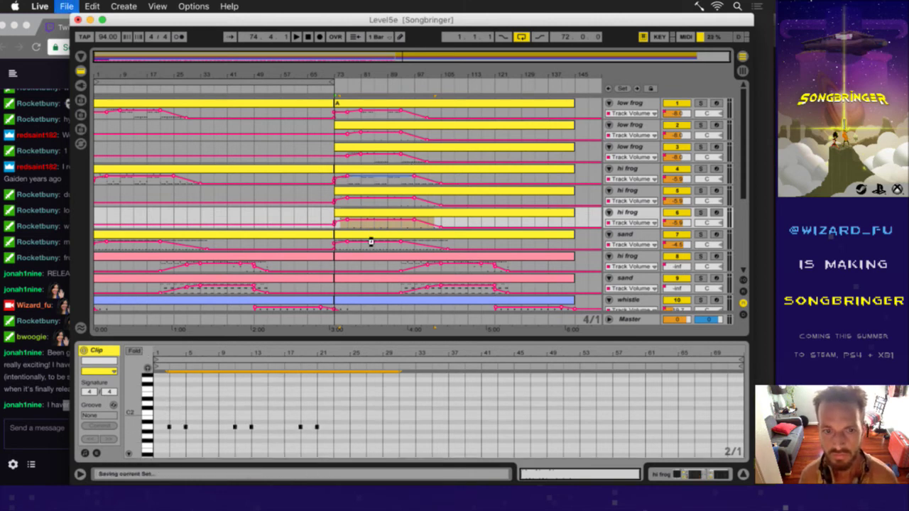
- Unfold the sand track 7 clip from bar 73 and select all its notes to examine their pitches
click(373, 237)
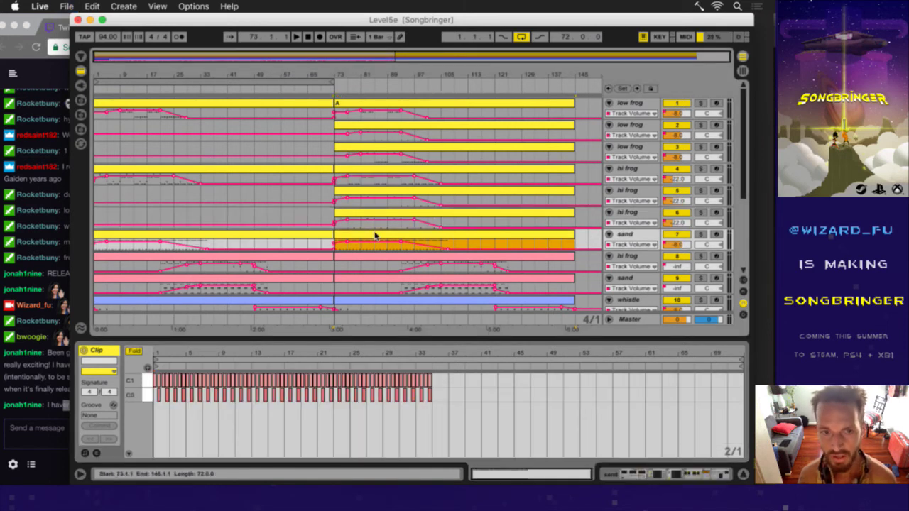
click(134, 352)
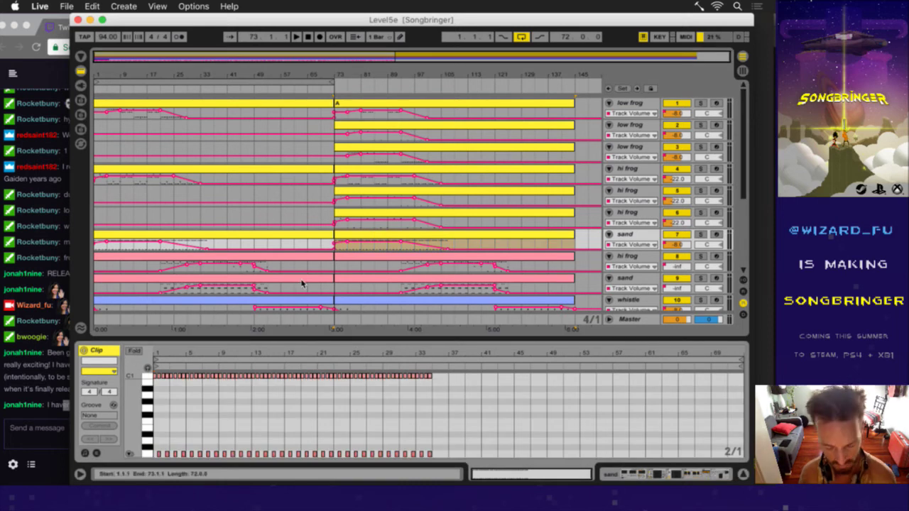
click(247, 409)
key(super+a)
scroll(244, 410, down, 5)
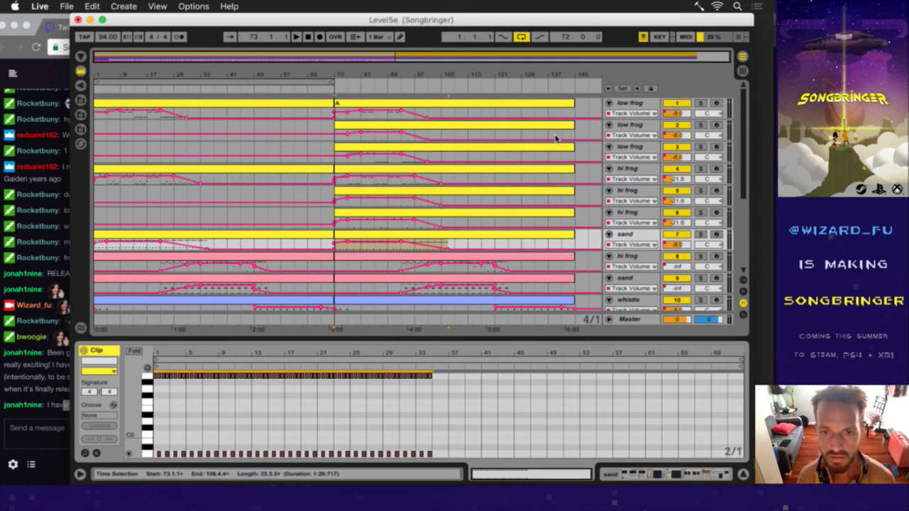
- Duplicate the pink hi frog track 8, and delete the clip before bar 73 from the duplicate on track 9
scroll(467, 213, down, 4)
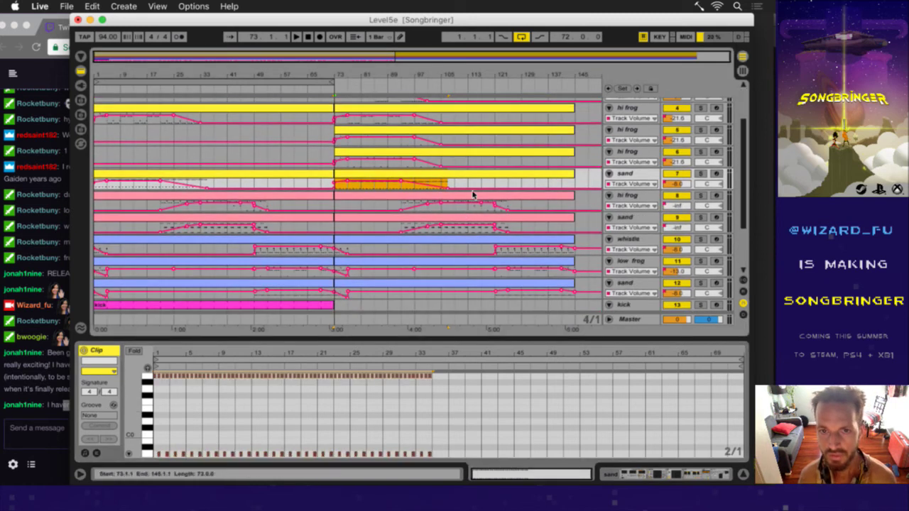
click(473, 196)
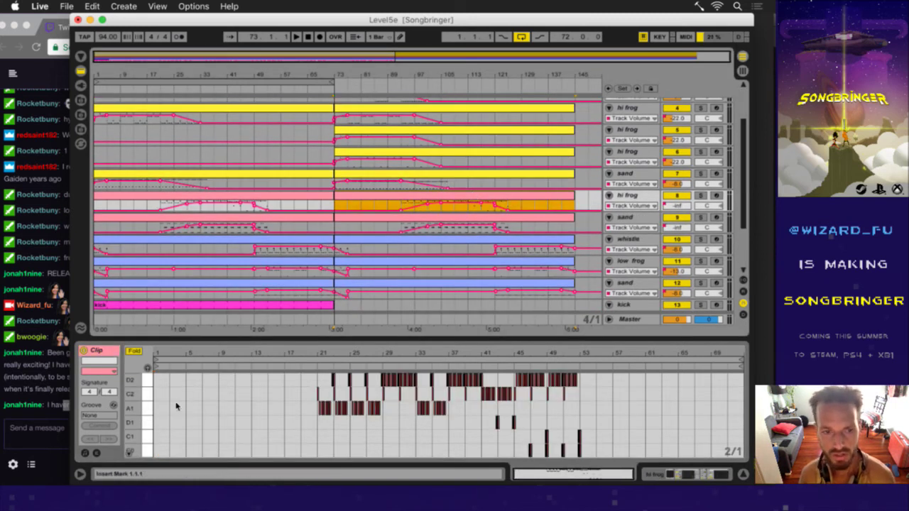
click(630, 196)
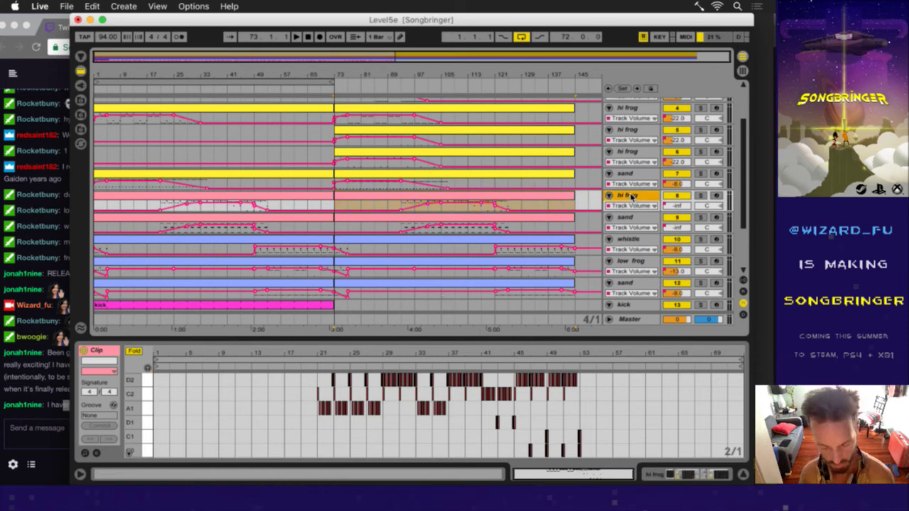
key(super+c)
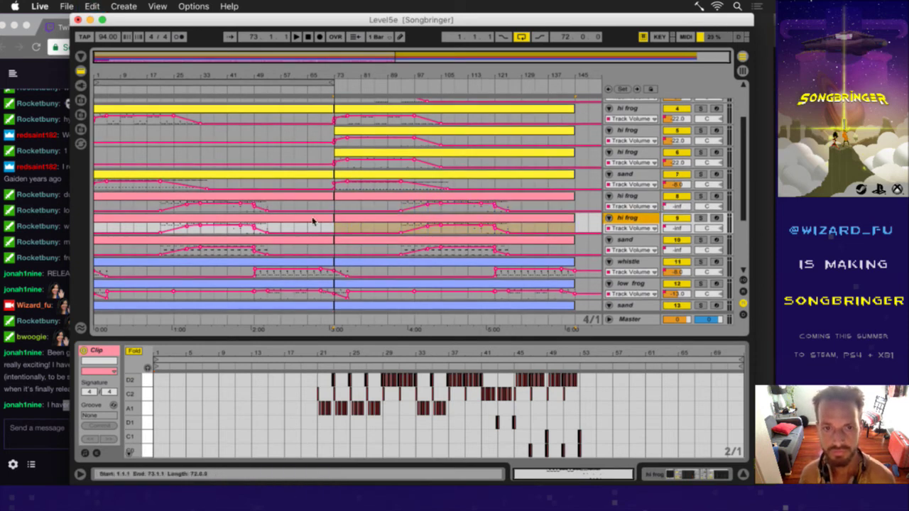
click(312, 223)
click(312, 221)
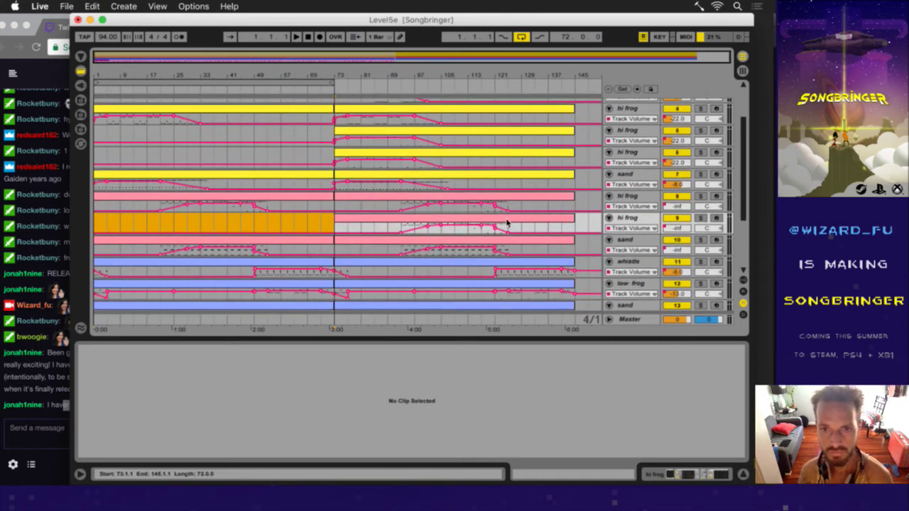
- Duplicate hi frog track 9, which holds only the clip from bar 73, to add a third pink hi frog track
click(512, 223)
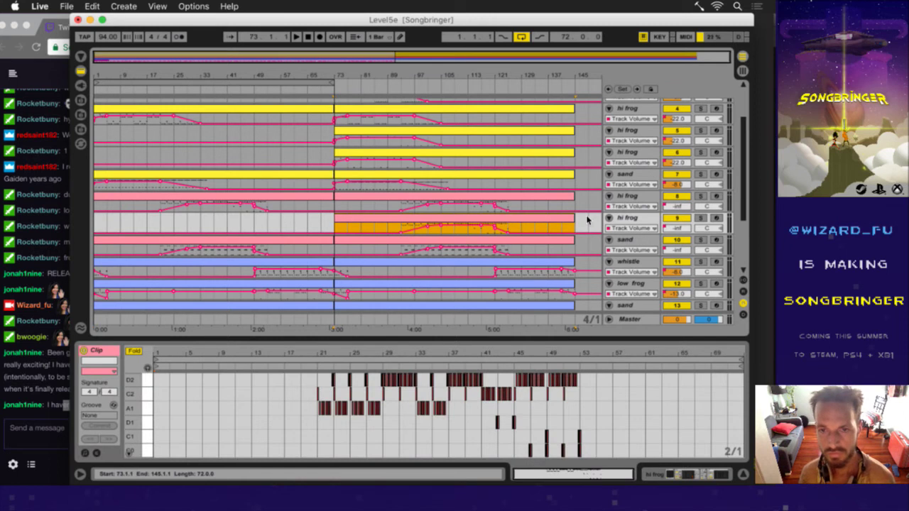
click(653, 221)
key(super+d)
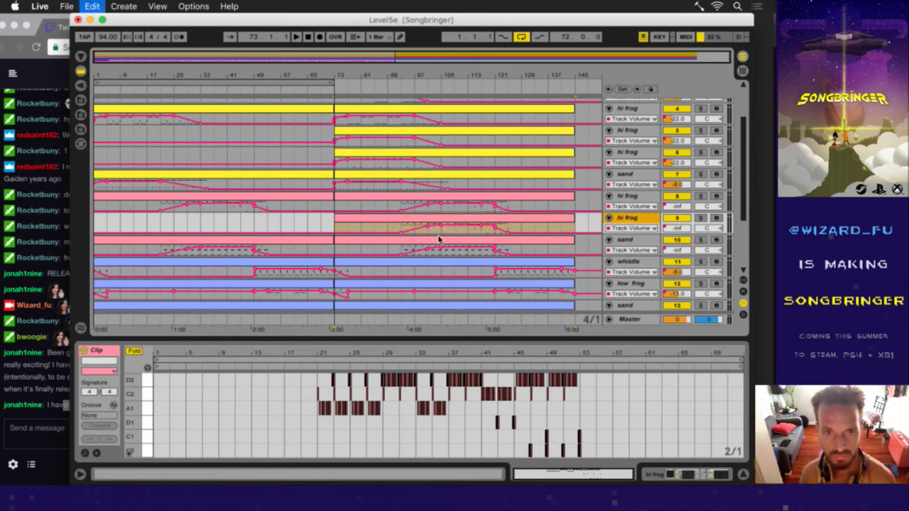
- Delete the C2, D2 and D1 notes from the pink hi frog track 8 clip from bar 73
click(148, 395)
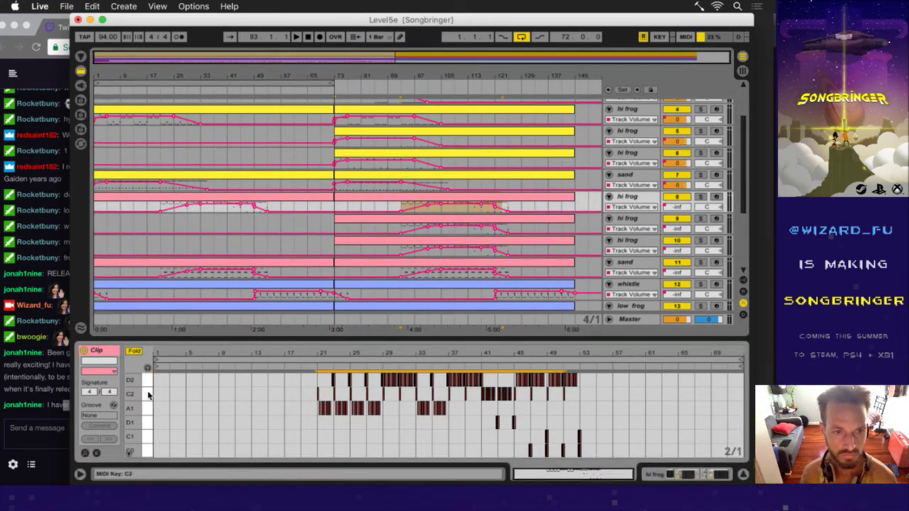
drag(149, 396, 147, 382)
key(Delete)
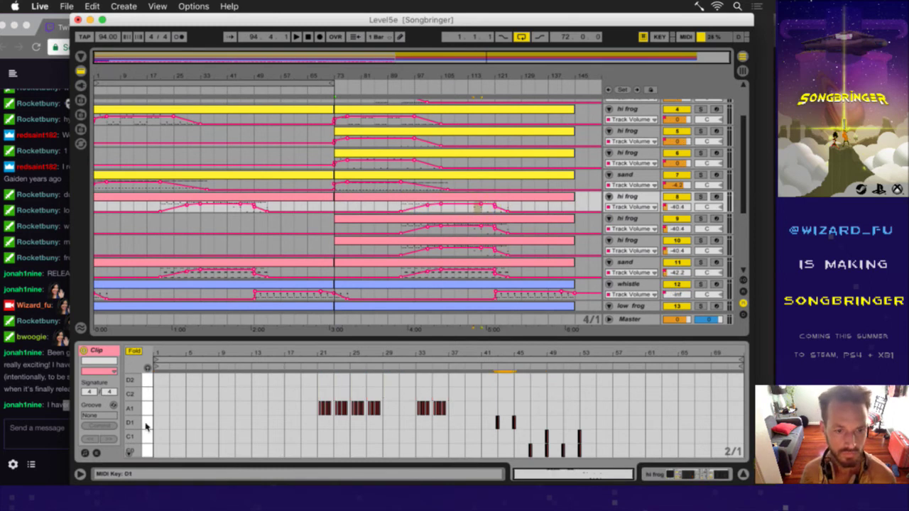
click(156, 426)
key(Delete)
key(super+z)
key(super+z)
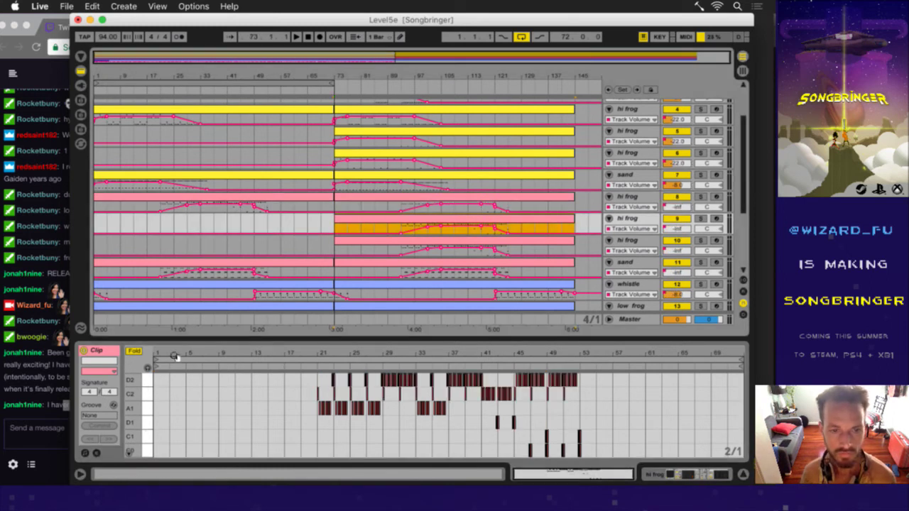
- Delete the C2, D2 and D1 notes from the hi frog track 9 clip from bar 73
click(148, 395)
key(Delete)
click(147, 381)
key(Delete)
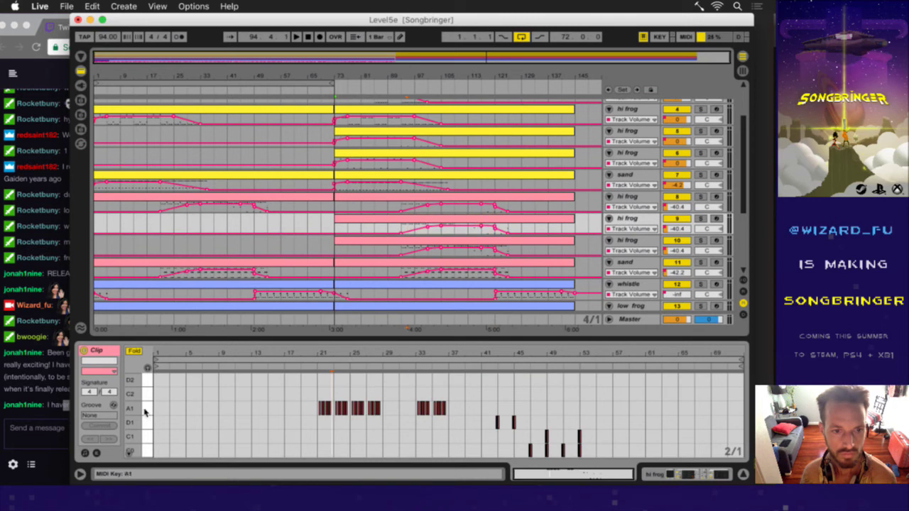
click(147, 425)
key(Delete)
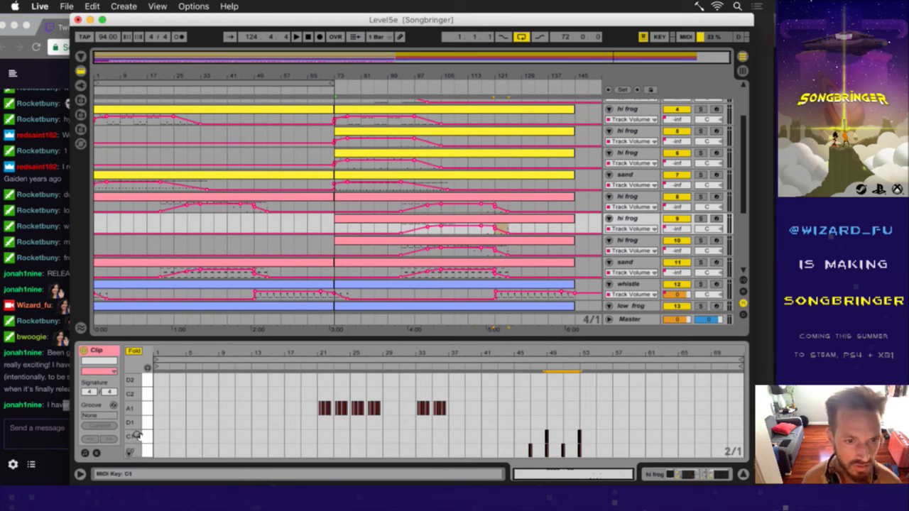
- Undo the note deletions in the hi frog clips on tracks 9 and 8, and undo and redo the last track duplication
click(396, 204)
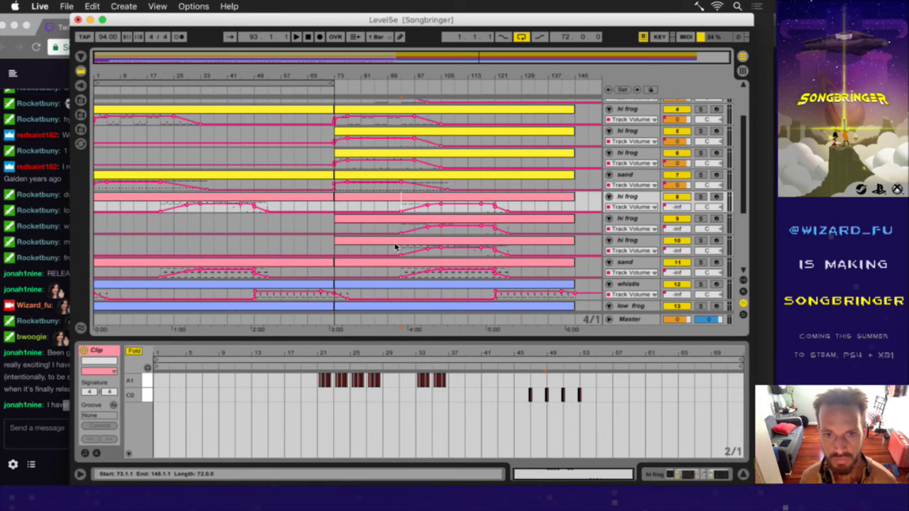
click(395, 225)
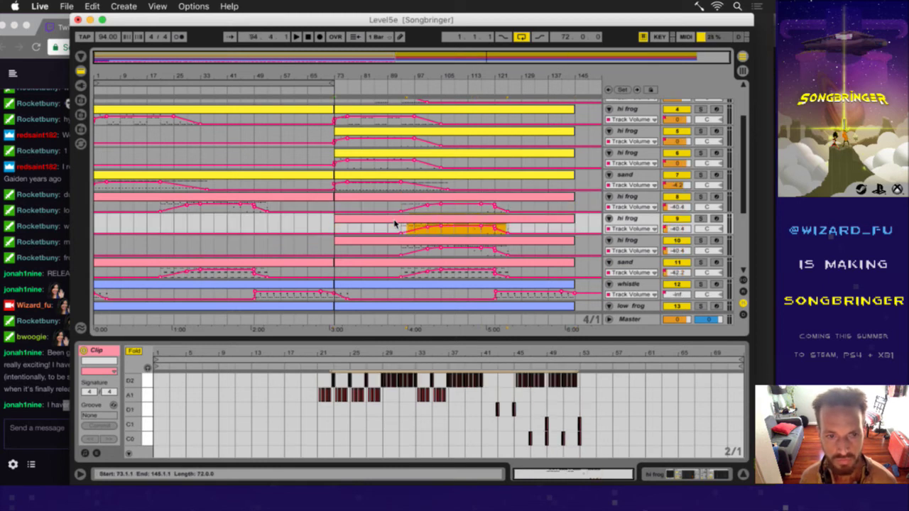
click(395, 225)
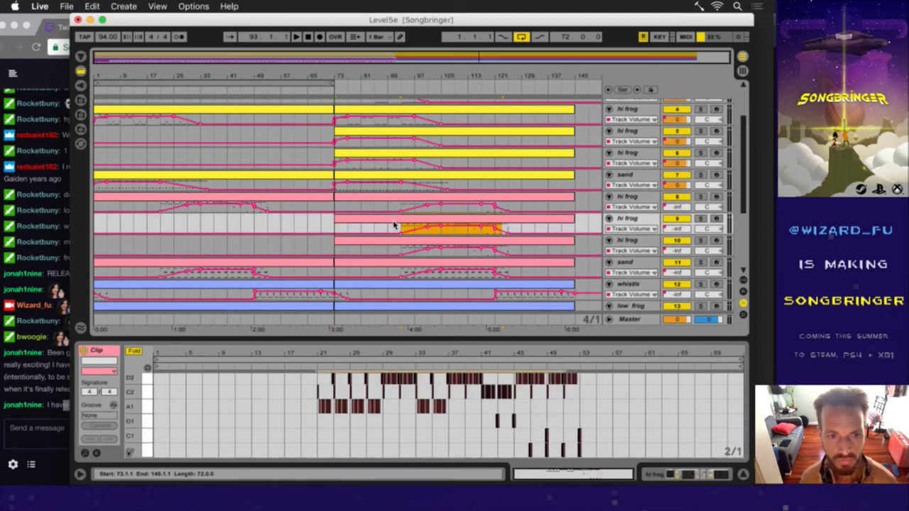
click(379, 198)
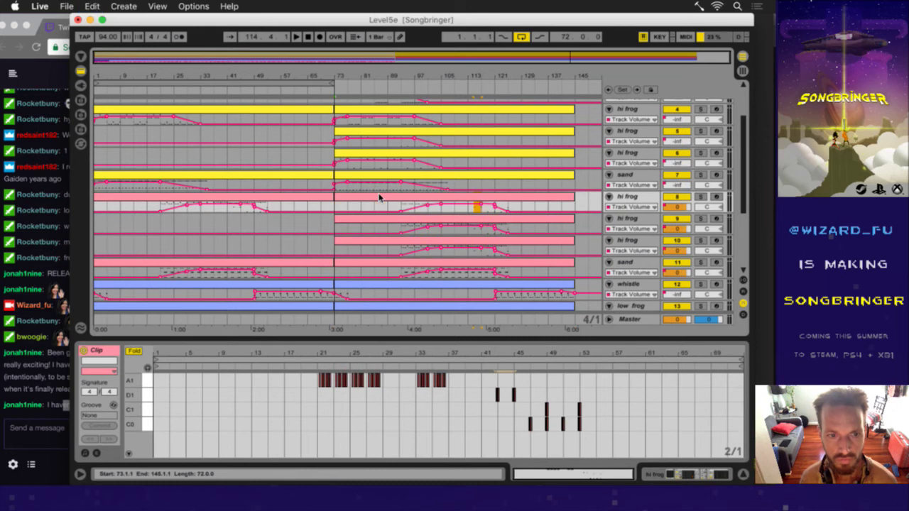
click(379, 198)
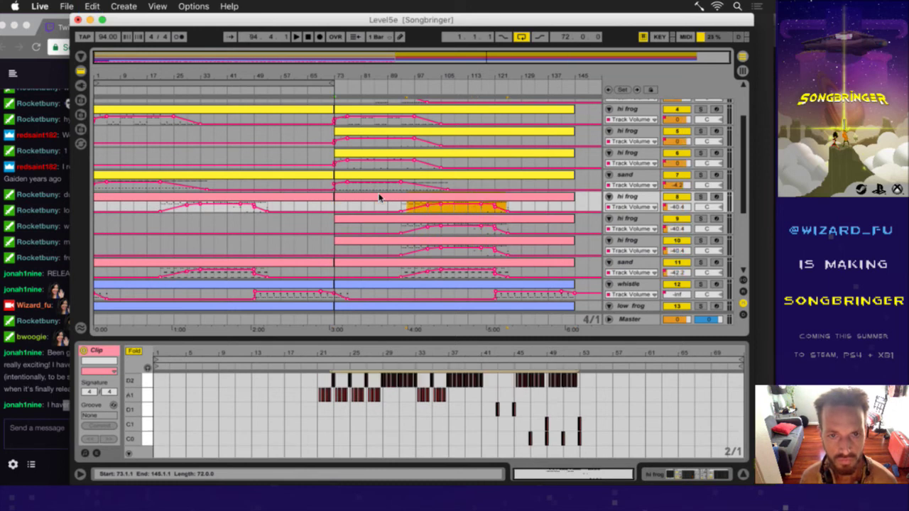
click(380, 198)
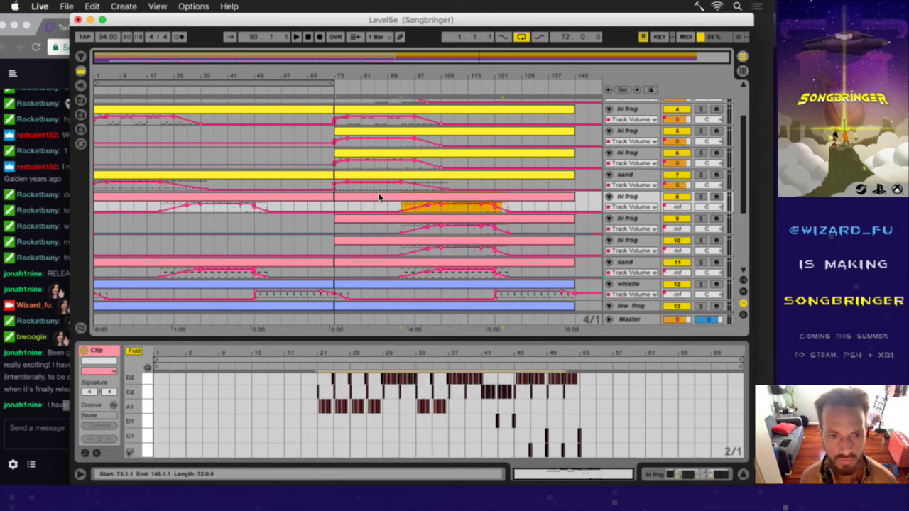
key(super+c)
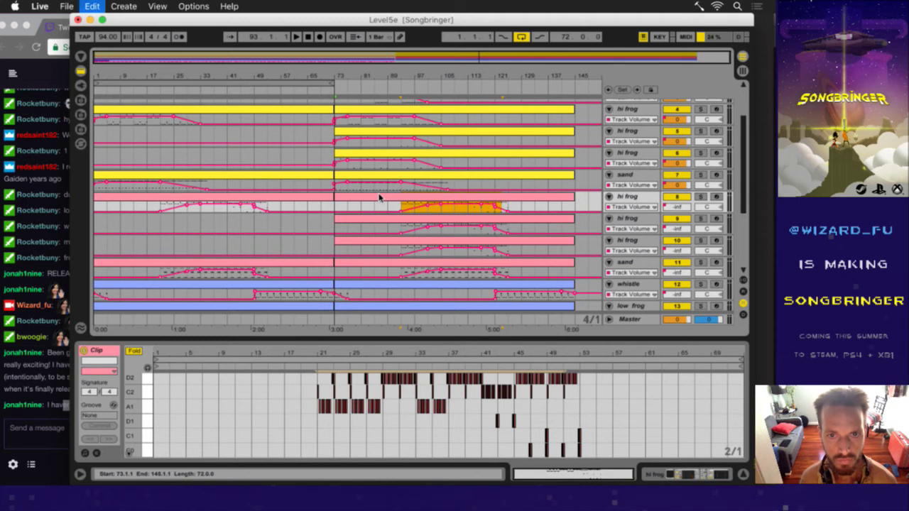
key(super+z)
key(super+shift+z)
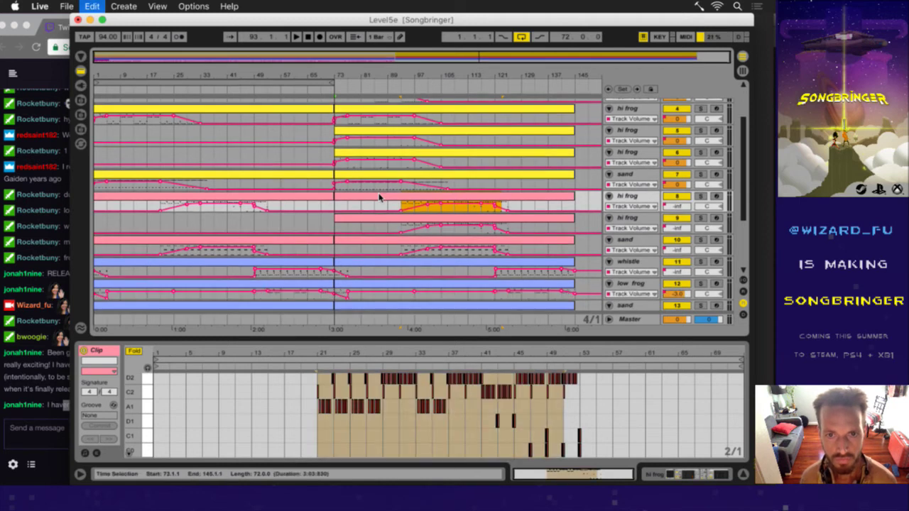
- Delete the D2, C2, D1, C1 and C0 notes from the hi frog track 8 clip from bar 73, keeping only A1
click(388, 199)
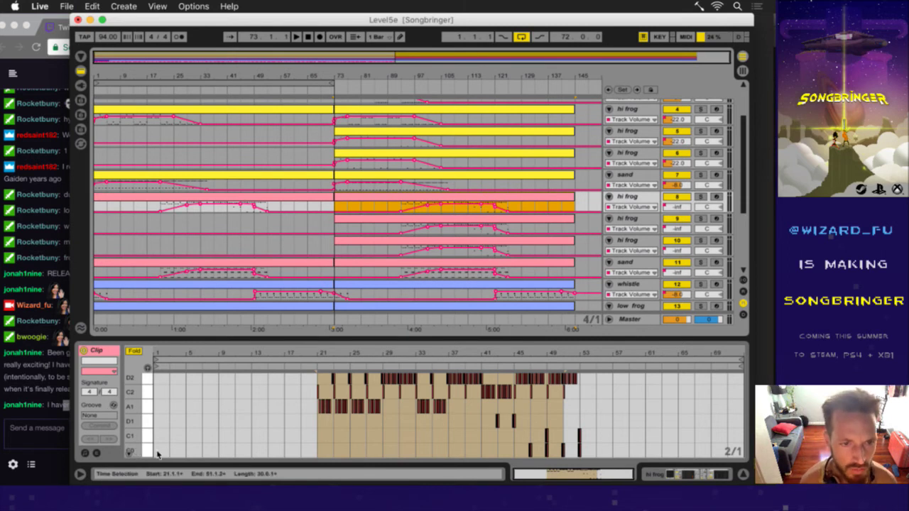
key(shift+Tab)
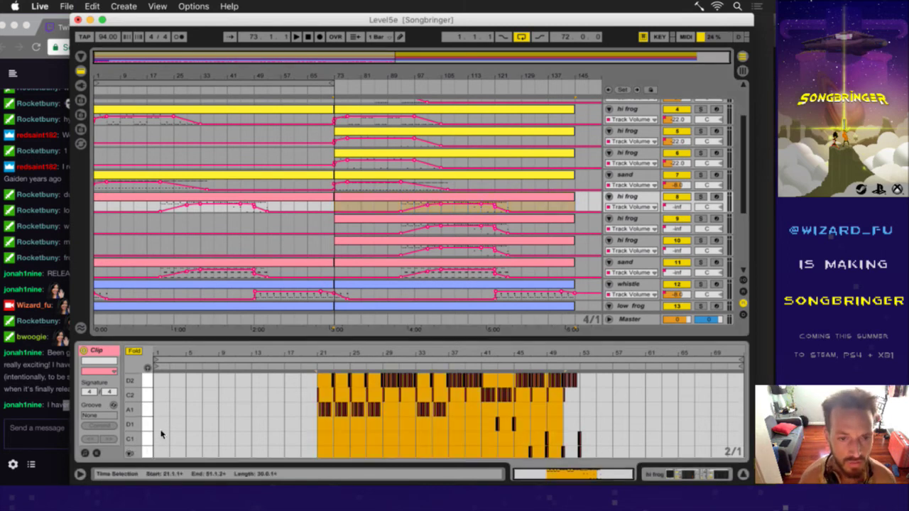
click(147, 383)
key(Delete)
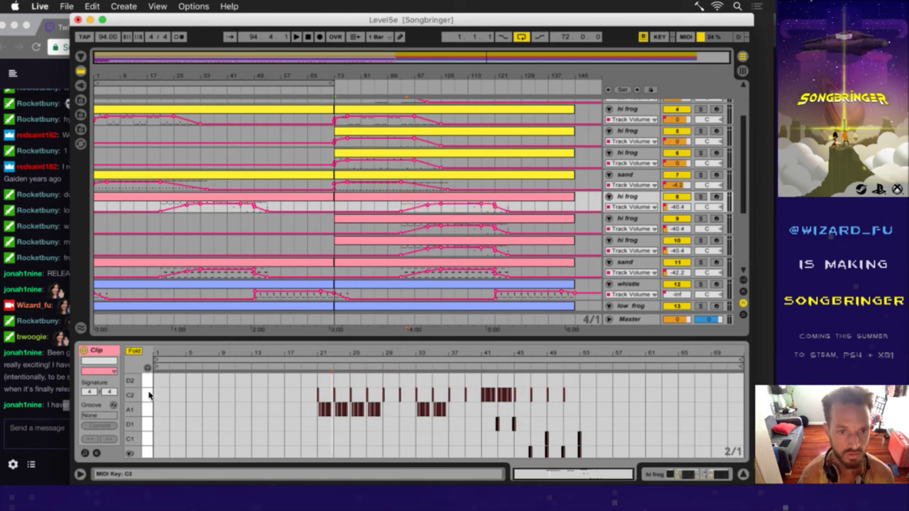
click(149, 398)
key(Delete)
click(147, 425)
key(Delete)
click(147, 439)
key(Delete)
click(152, 451)
key(Delete)
- Delete the D2, A1 and D1 notes from the hi frog track 9 clip, keeping C2, C1 and C0
click(427, 223)
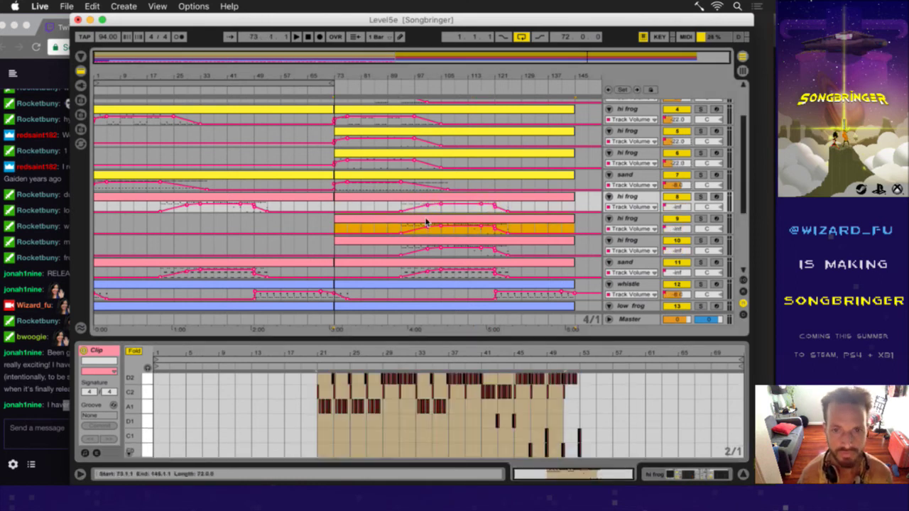
click(148, 380)
key(Delete)
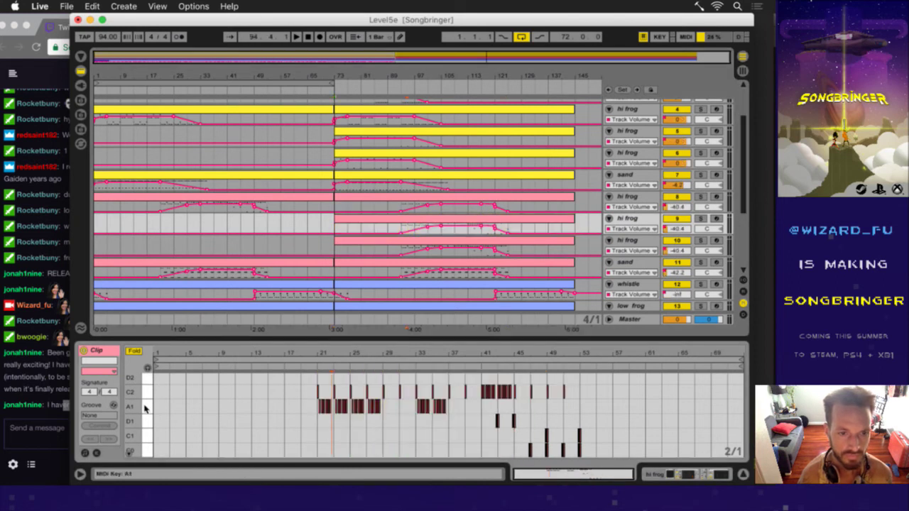
click(146, 407)
key(Delete)
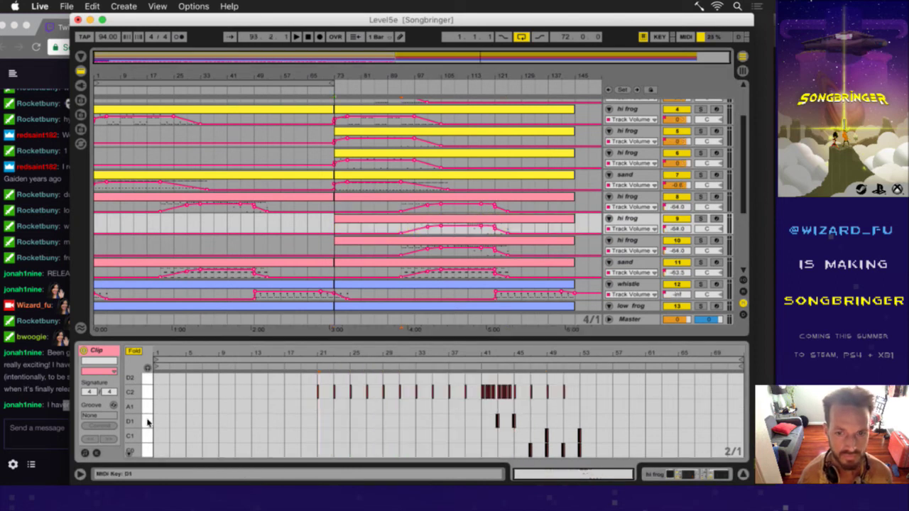
key(space)
click(148, 423)
key(Delete)
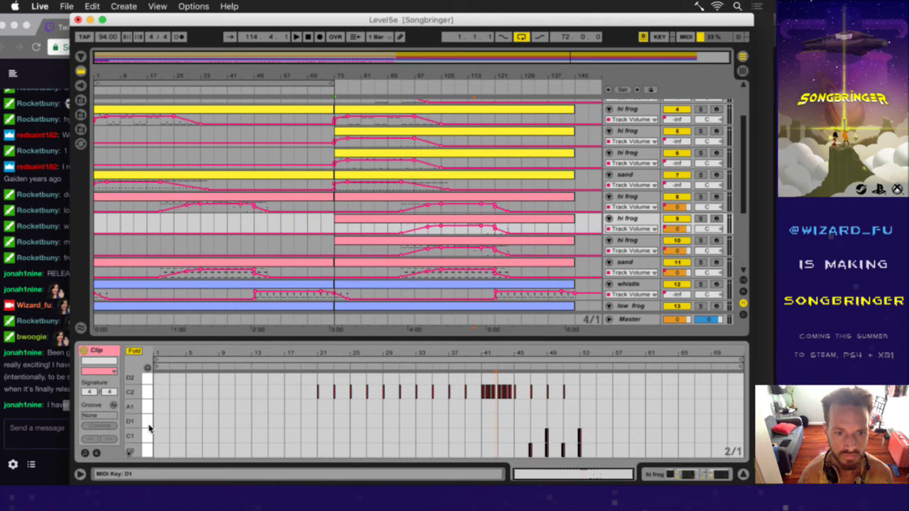
- Delete the C2, A1, C1 and C0 notes from the hi frog track 10 clip, keeping D2 and D1
click(397, 238)
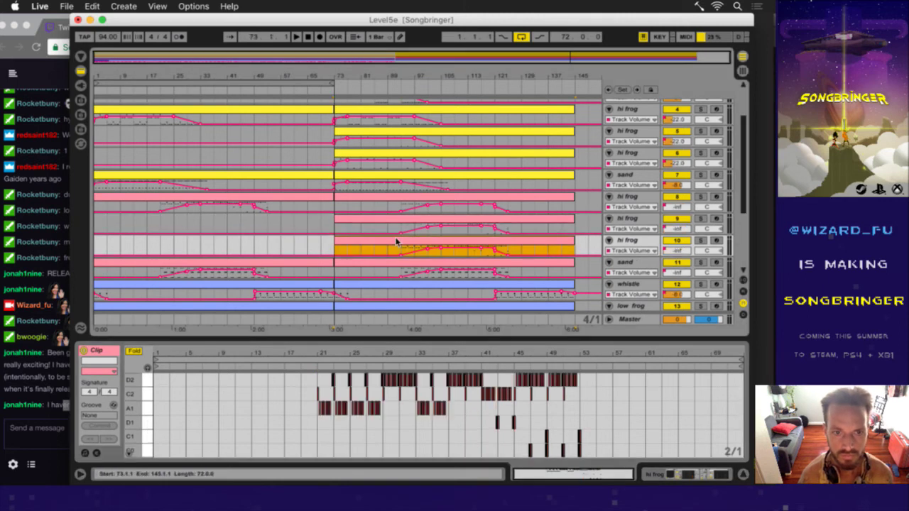
click(147, 402)
key(Delete)
click(147, 445)
key(Delete)
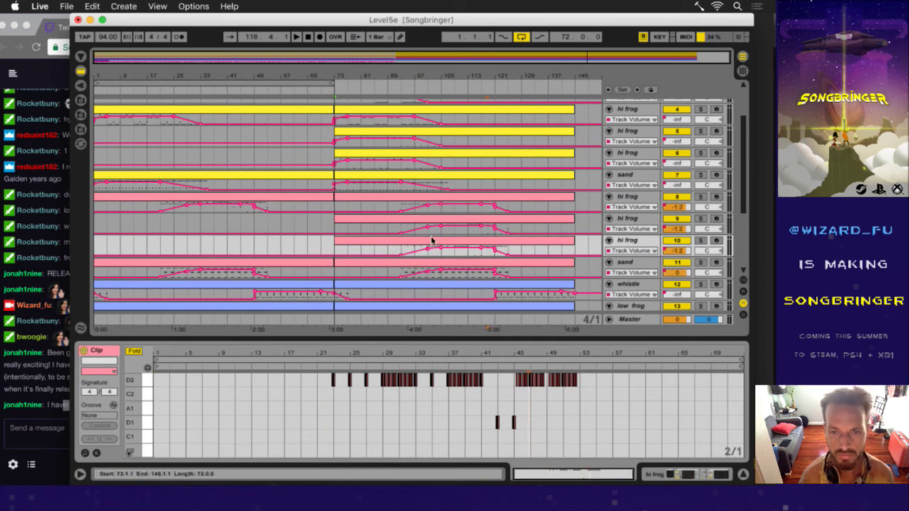
- Unfold the hi frog track 9 clip, transpose all its notes down to span A-1 to A1, and save the set
click(416, 204)
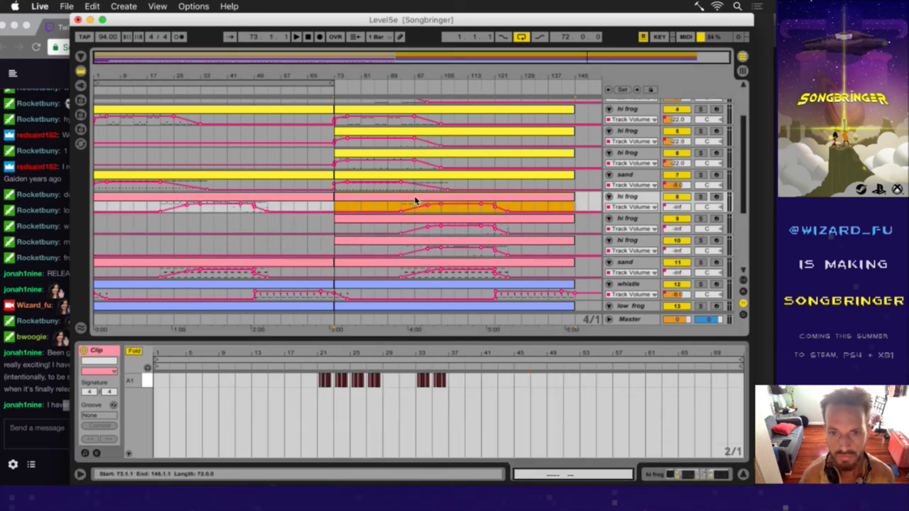
click(390, 222)
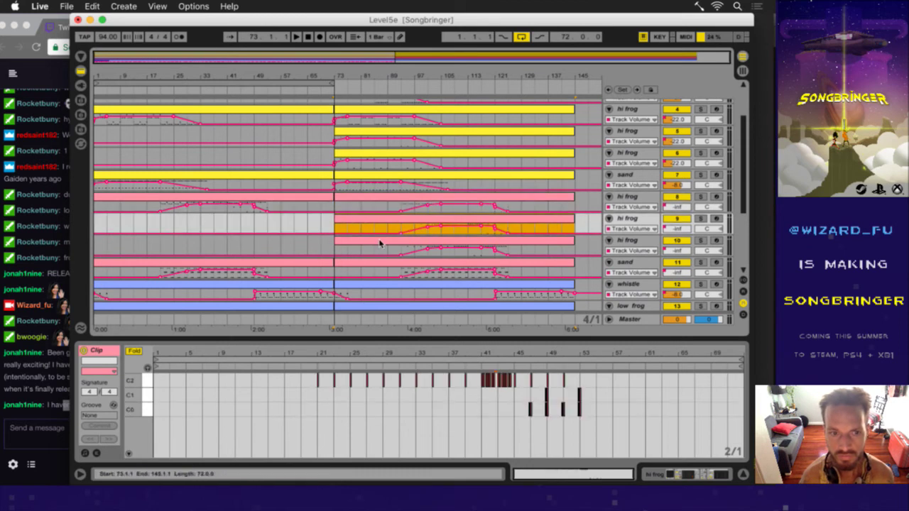
click(381, 242)
click(371, 203)
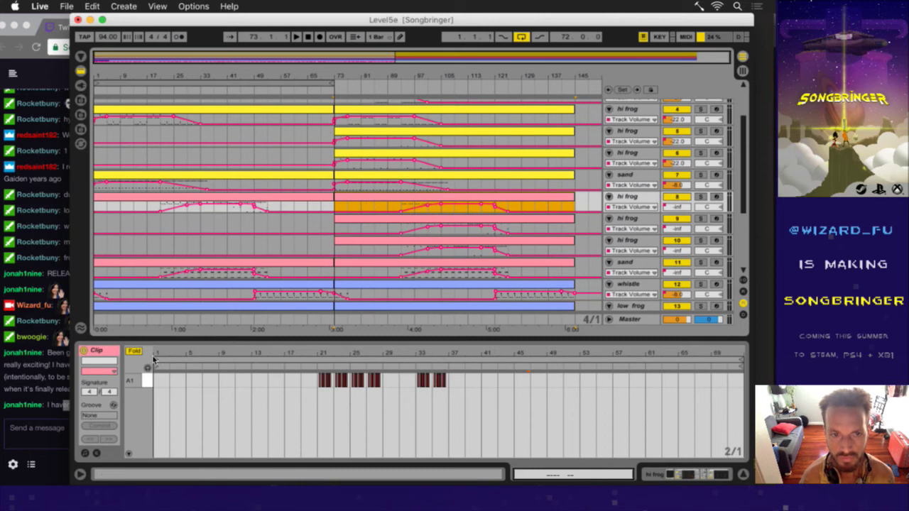
click(382, 221)
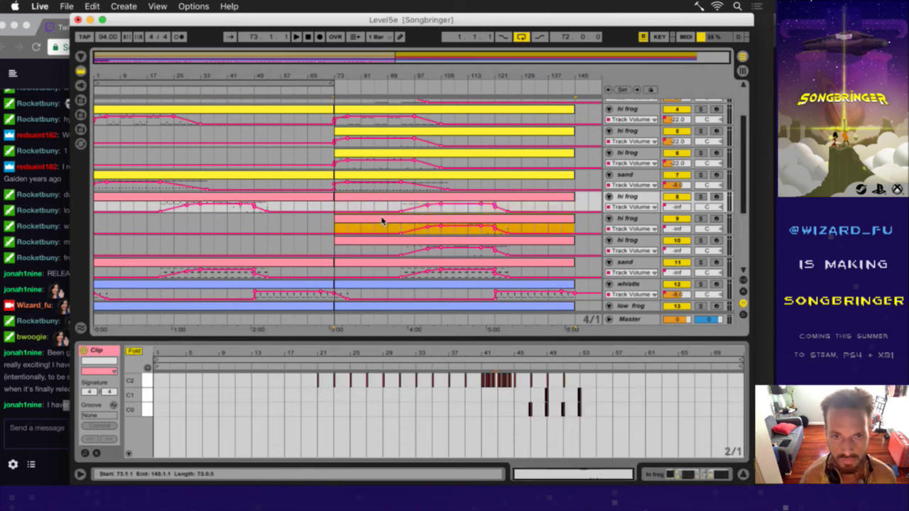
click(192, 387)
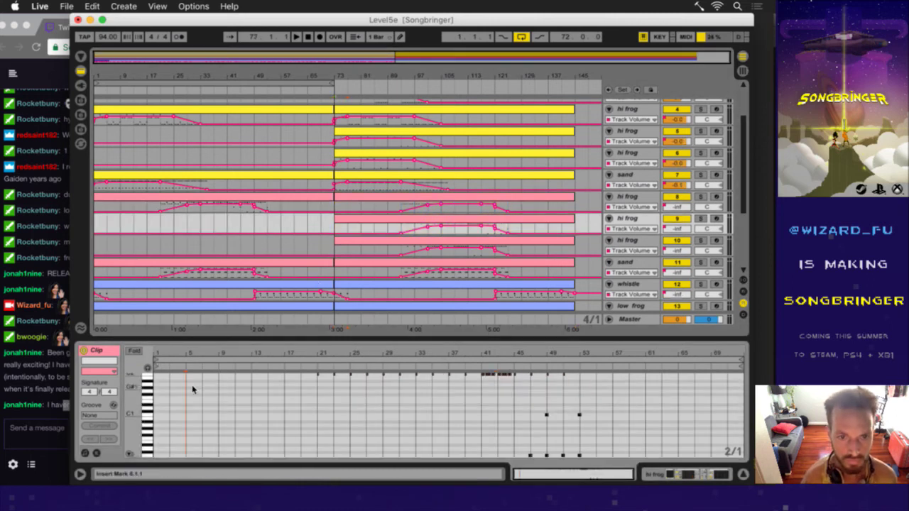
key(super+a)
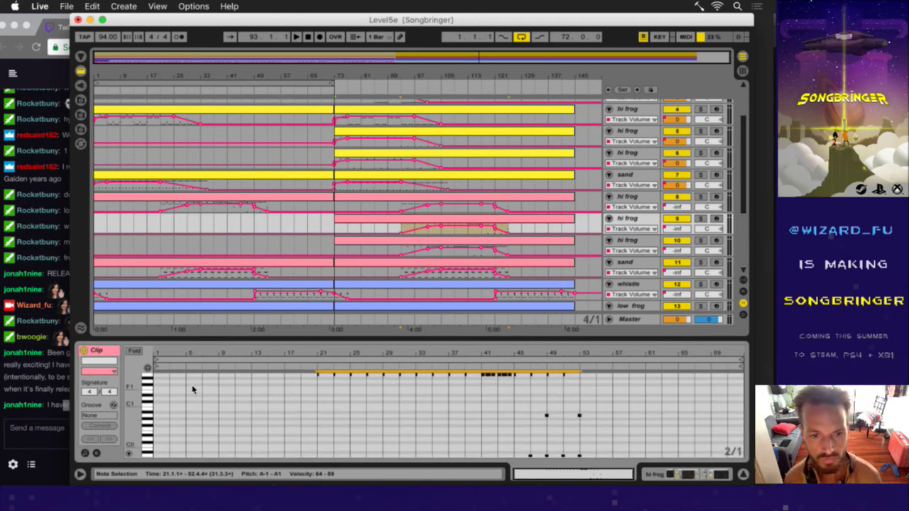
key(super+s)
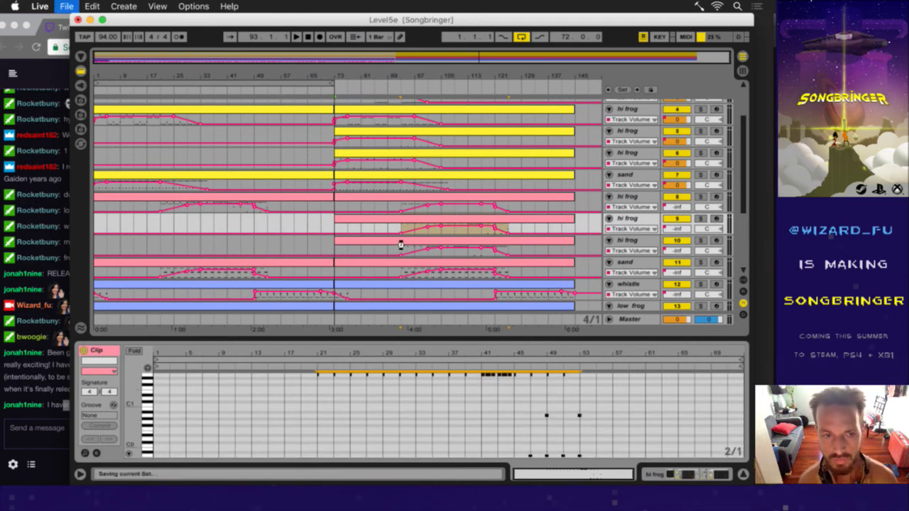
- Unfold the hi frog track 10 clip, transpose all its notes down to A1 and A0, and save the set
click(401, 245)
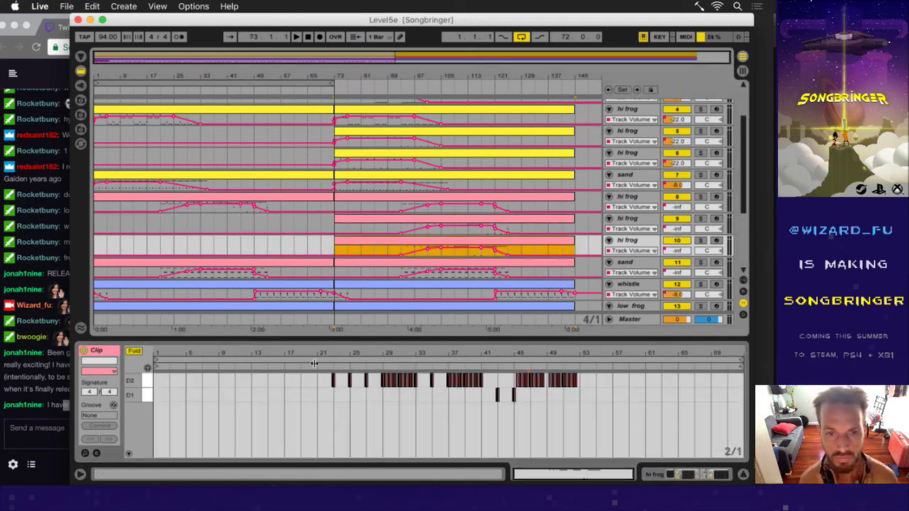
click(173, 399)
key(super+a)
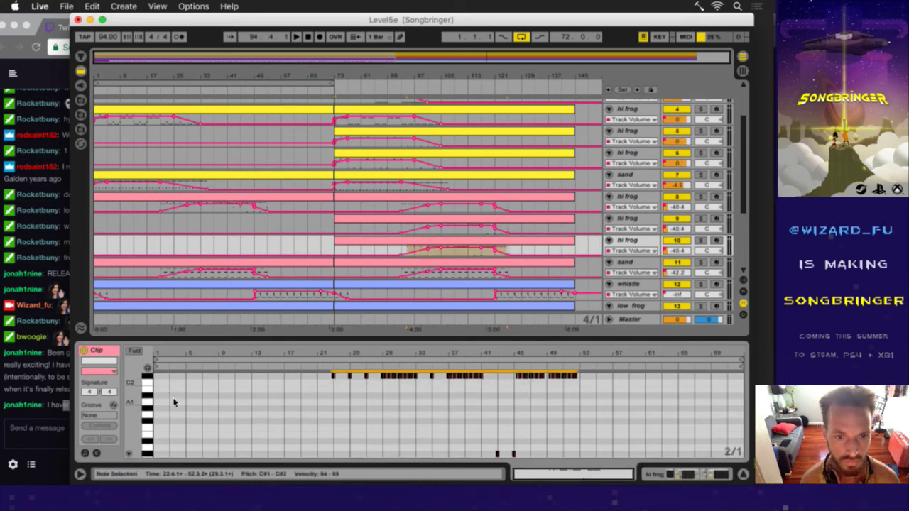
key(super+s)
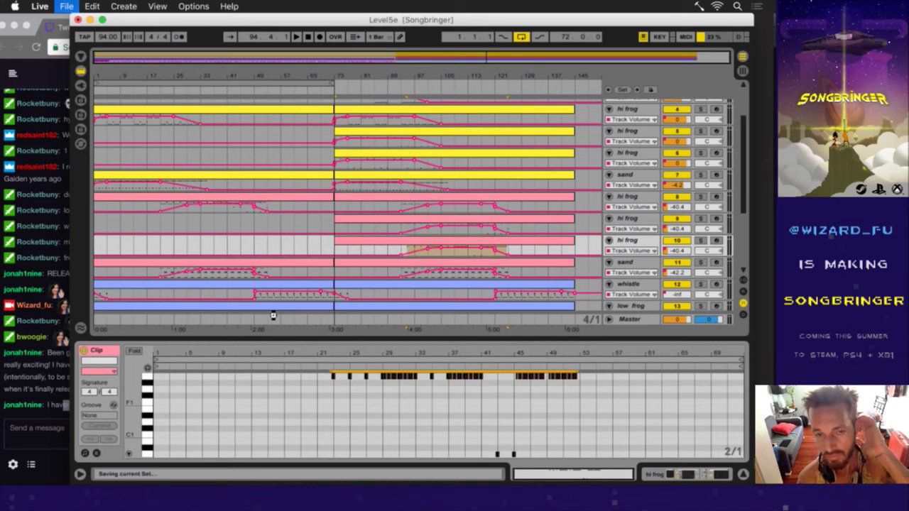
- Transpose all notes of the sand track 11 clip from bar 73 down to span A0 to A1, and save the set
scroll(357, 240, down, 3)
scroll(358, 240, down, 1)
click(386, 170)
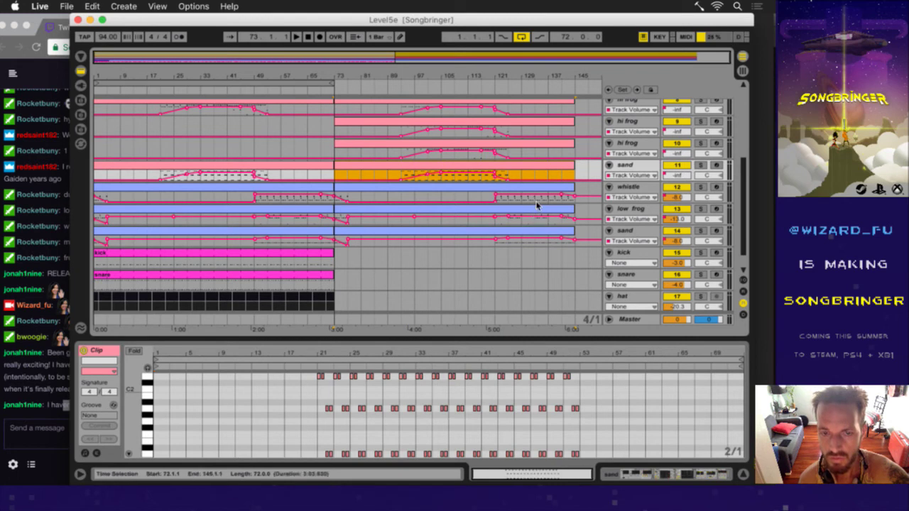
click(323, 392)
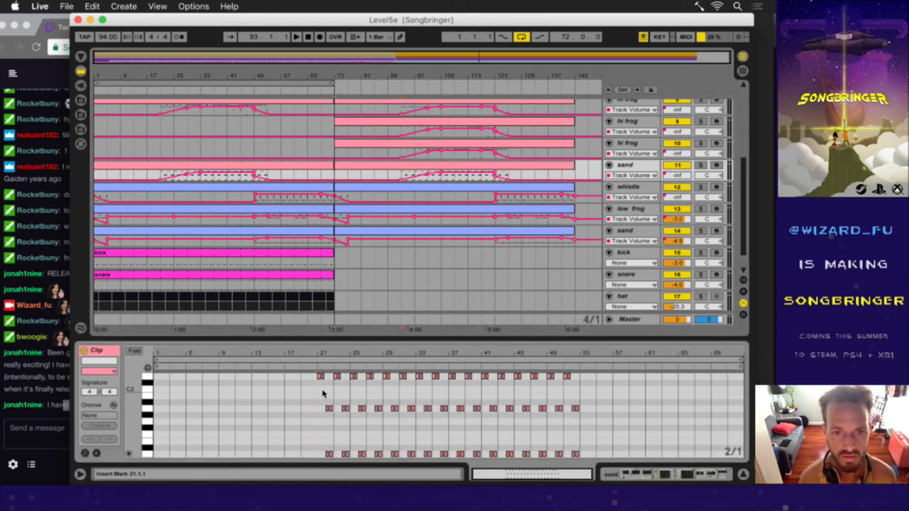
key(super+a)
key(Down)
key(Down)
key(Down)
key(Down)
key(Down)
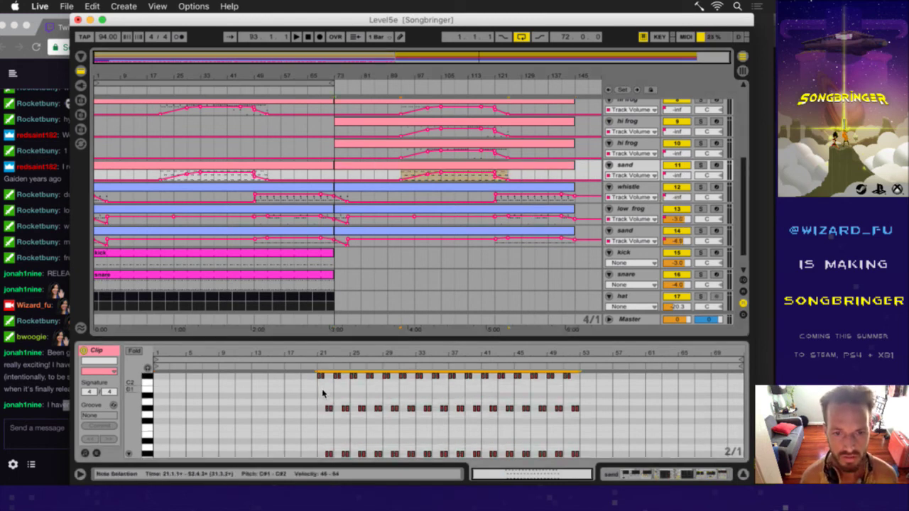
key(super+s)
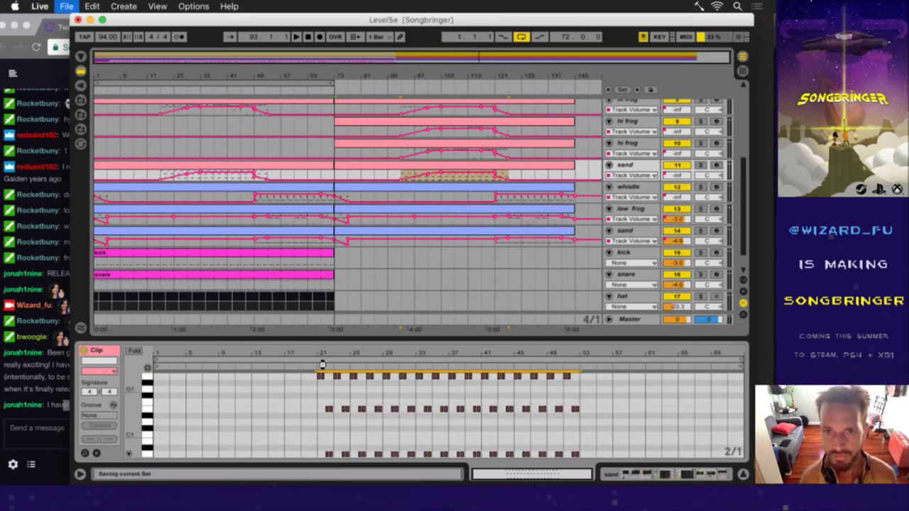
- Fold the note view of the whistle track 12 clip from bar 73 and duplicate the whistle track
click(456, 189)
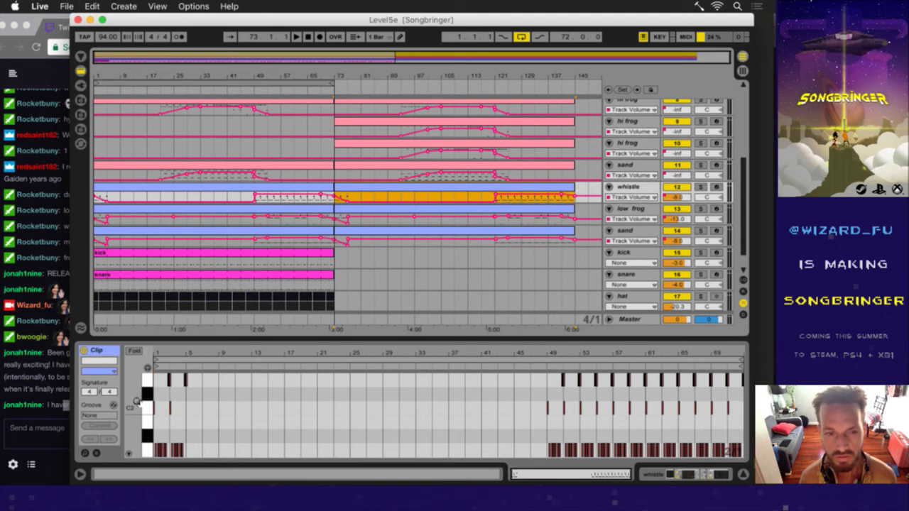
click(134, 351)
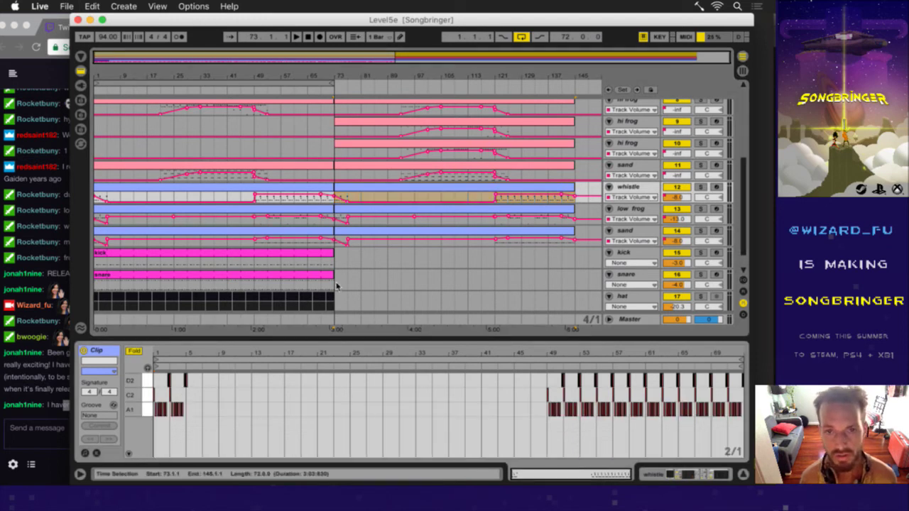
click(624, 188)
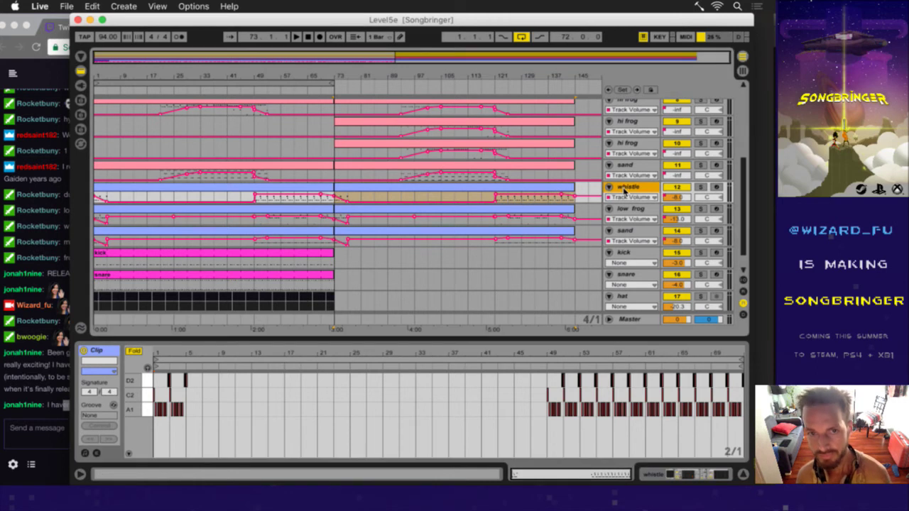
click(552, 196)
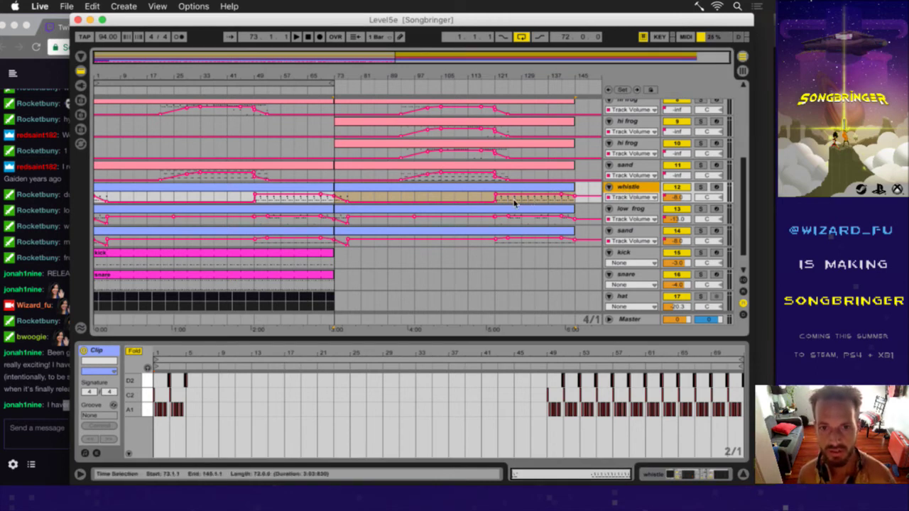
key(super+c)
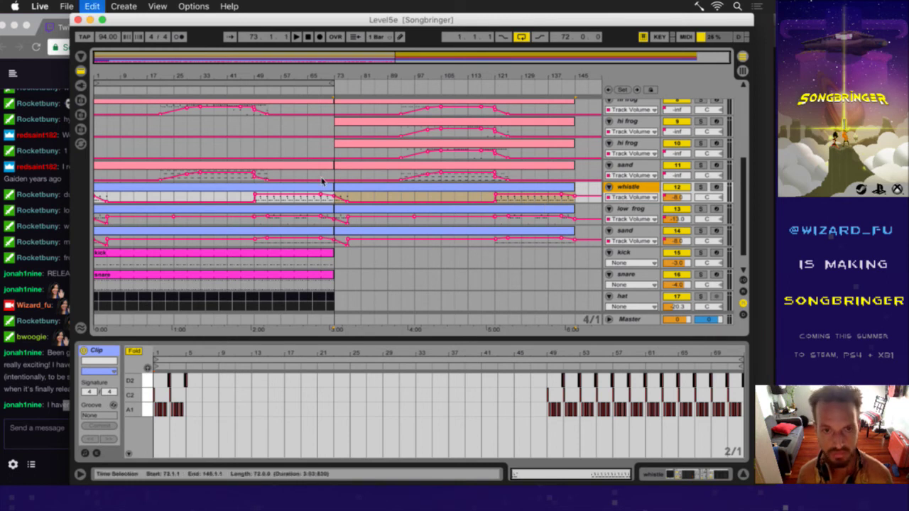
key(super+d)
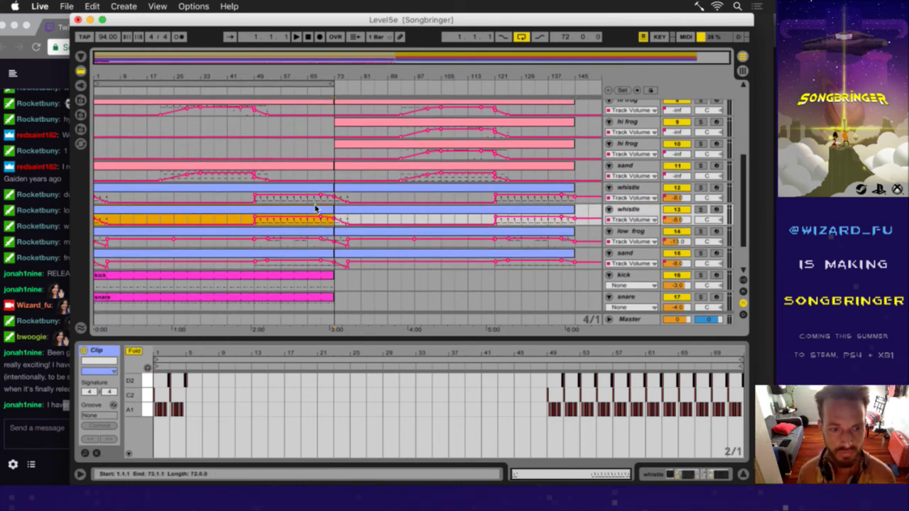
- Delete the clip before bar 73 on whistle track 13, and duplicate that track again
key(Delete)
click(368, 209)
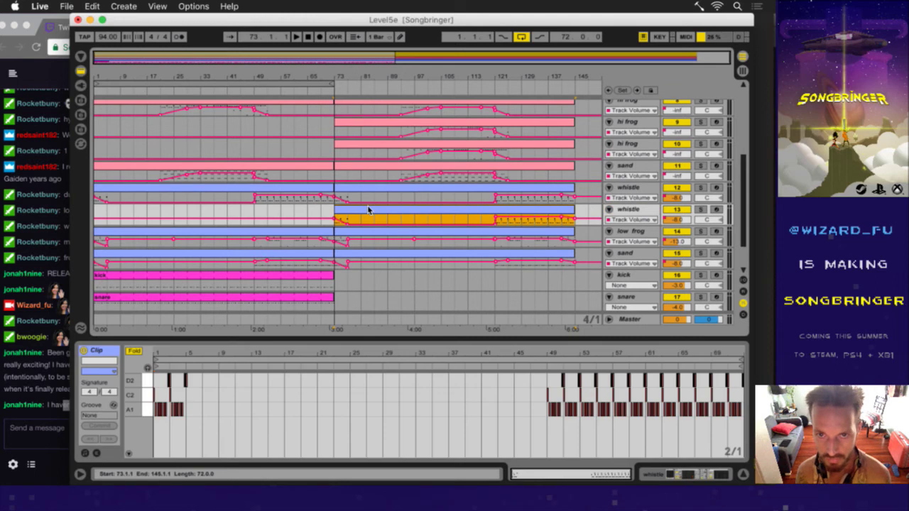
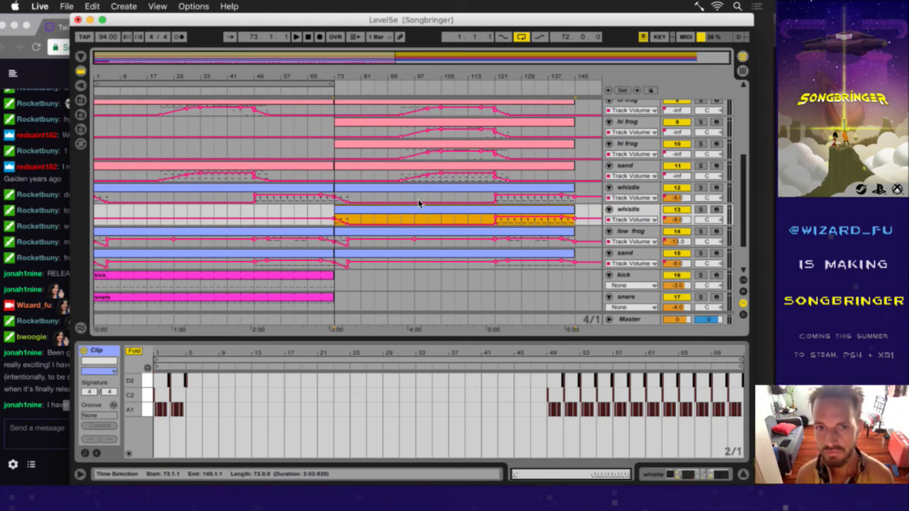
click(630, 210)
key(super+d)
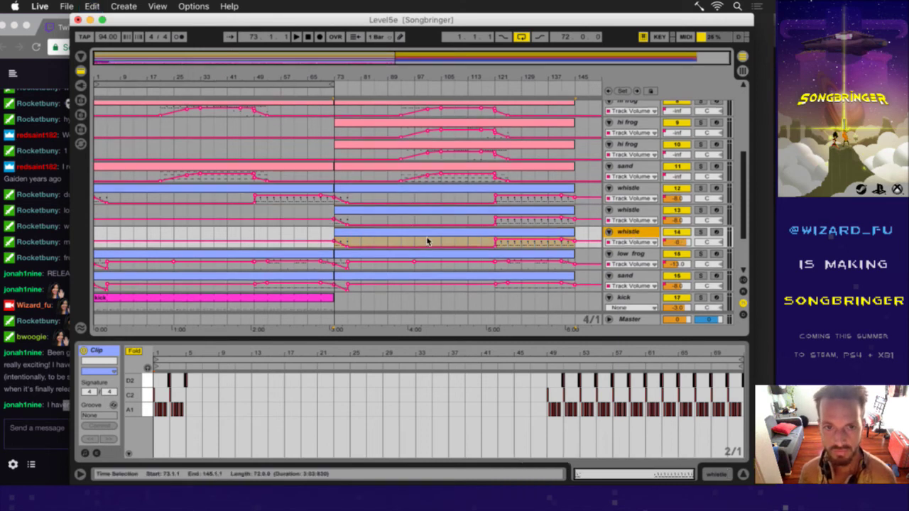
- Remove notes from the whistle clips at bar 73, keeping only A1 on track 12 and only C2 on track 13
click(428, 198)
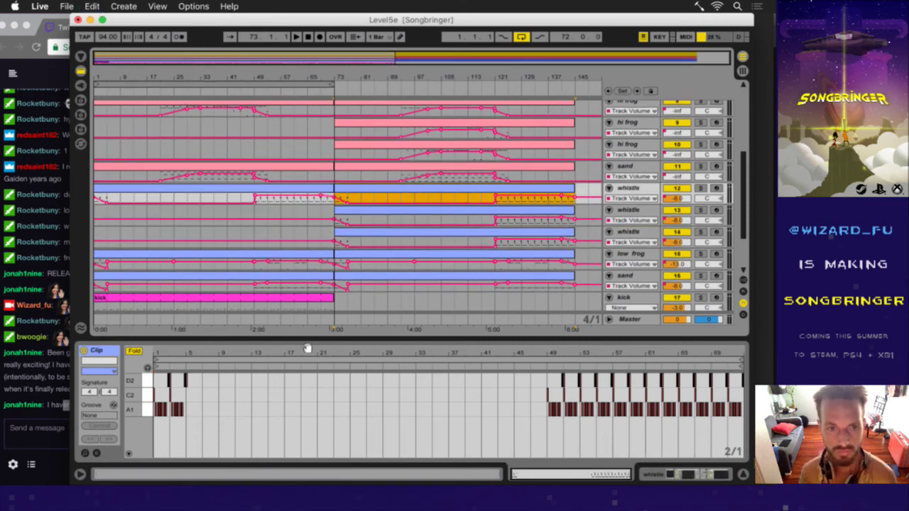
click(365, 211)
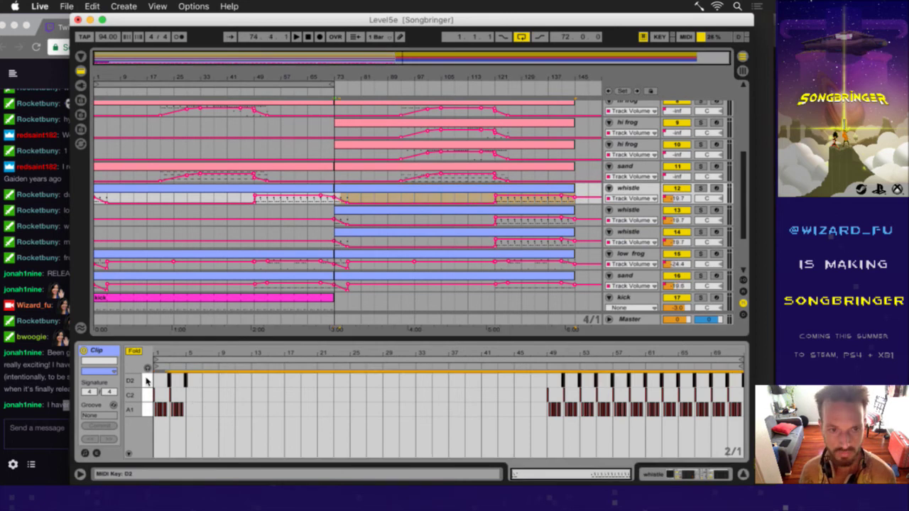
click(172, 380)
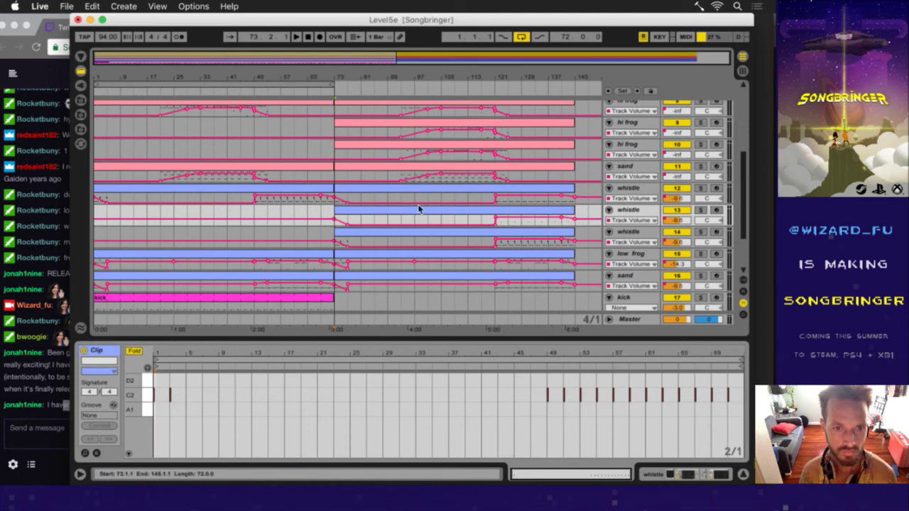
- Delete the C2 and A1 notes from the whistle track 14 clip, keeping D2, and check the split whistle clips
click(388, 242)
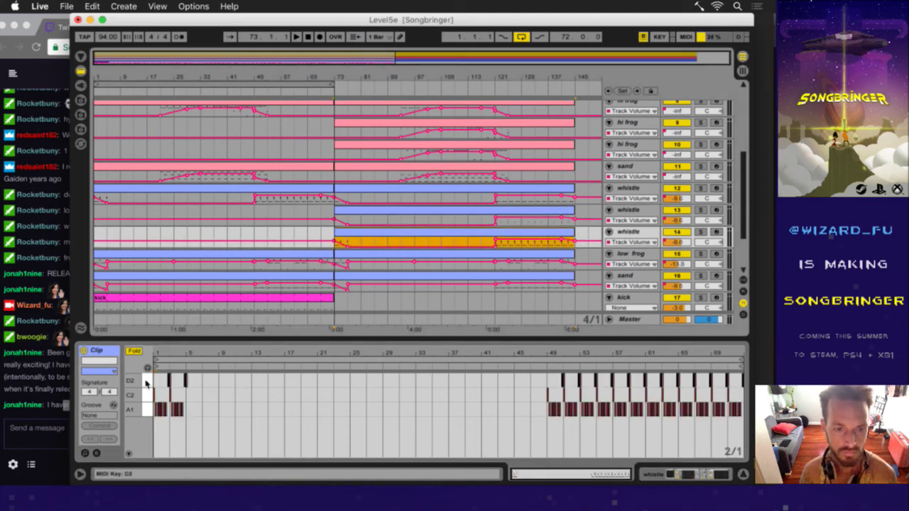
click(348, 237)
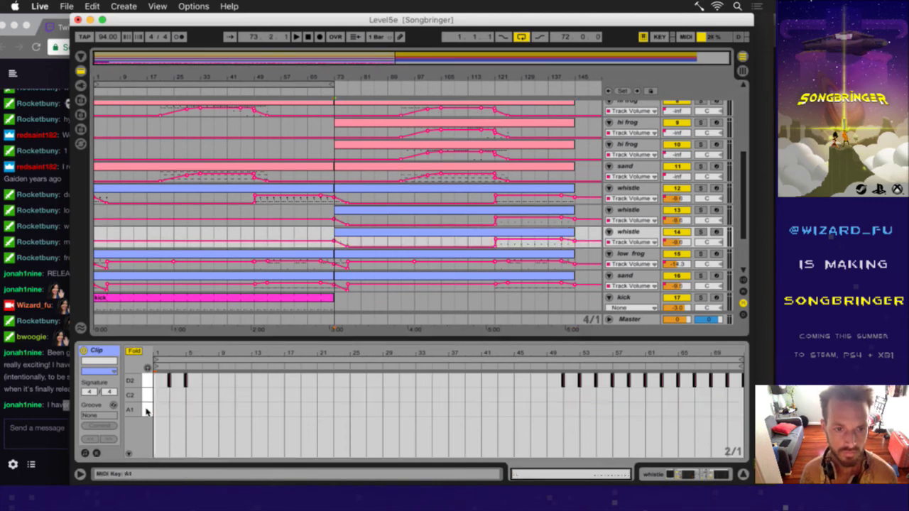
click(370, 191)
click(370, 224)
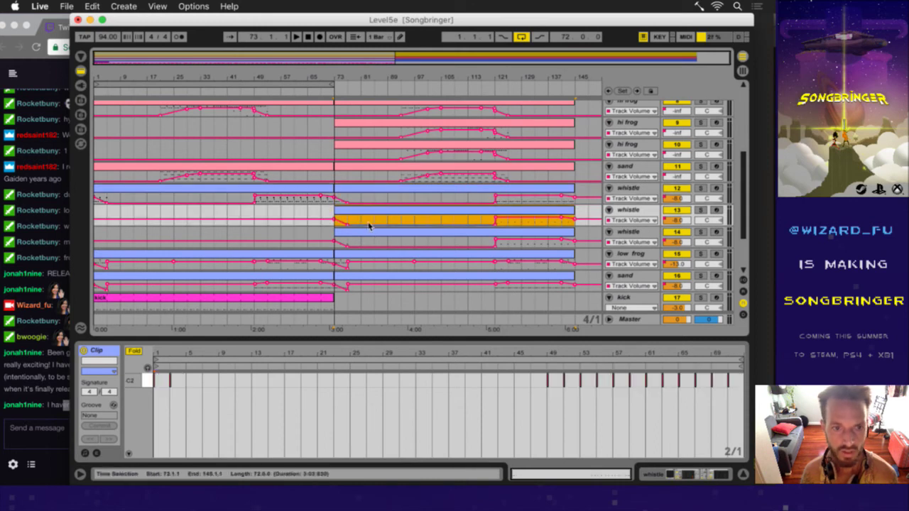
click(361, 234)
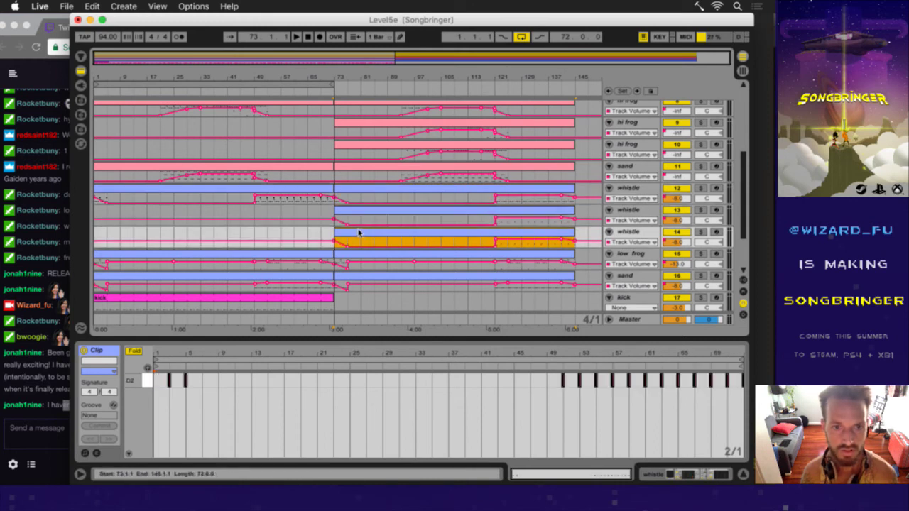
- Unfold the whistle track 12 and 13 clips, transpose all track 13 notes down to A1, and save the set
click(369, 190)
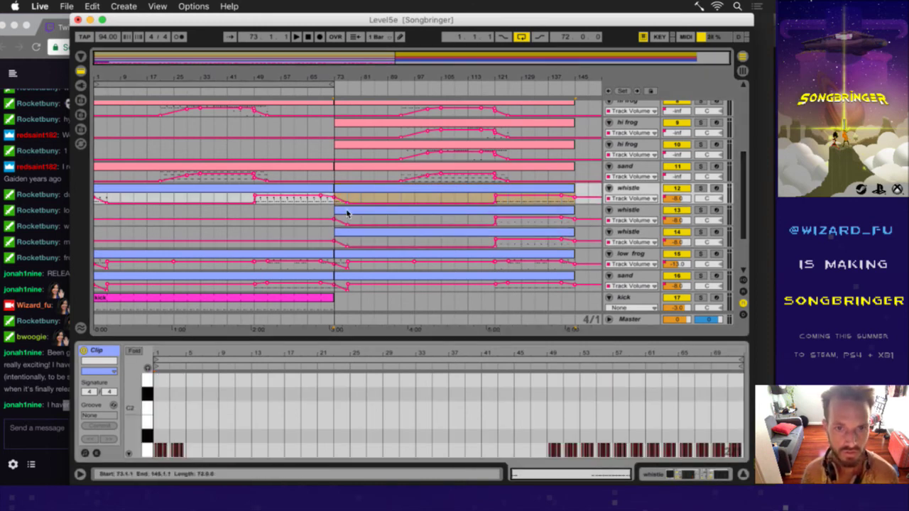
click(347, 213)
click(260, 410)
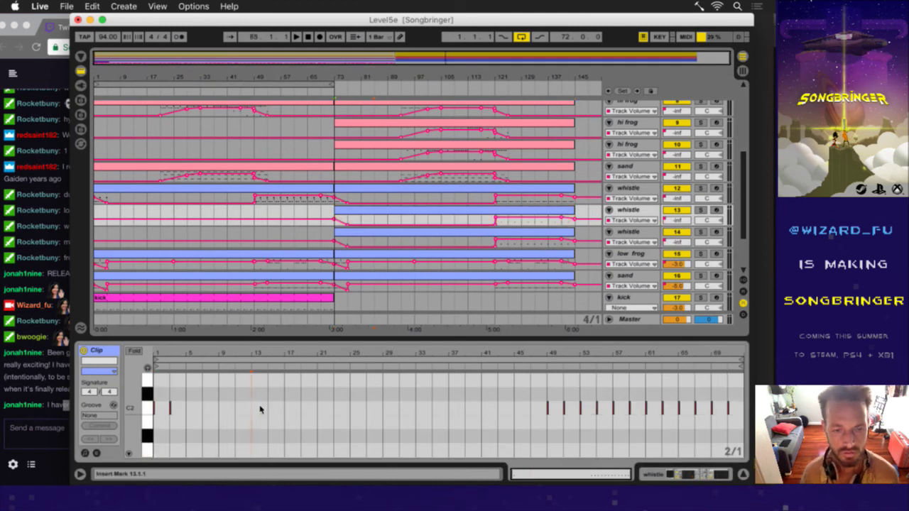
key(super+a)
key(Down)
key(Down)
key(Down)
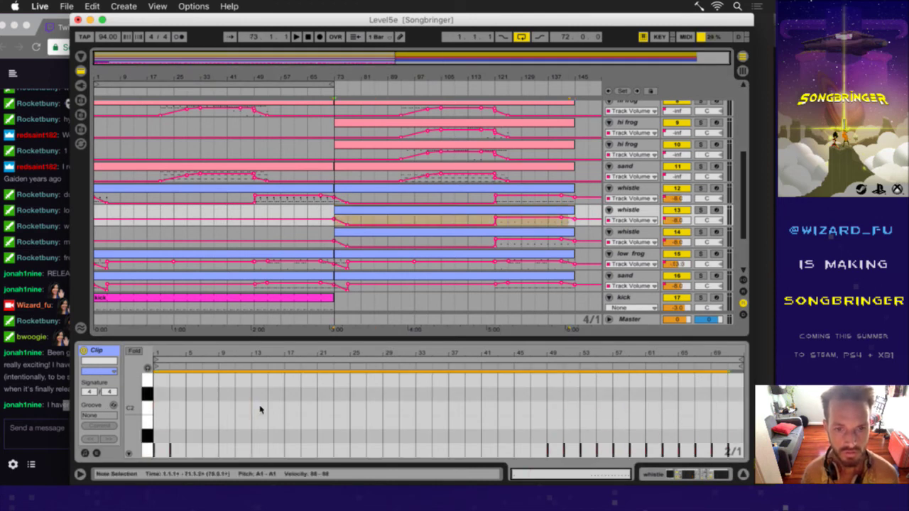
scroll(436, 239, down, 5)
scroll(383, 409, down, 2)
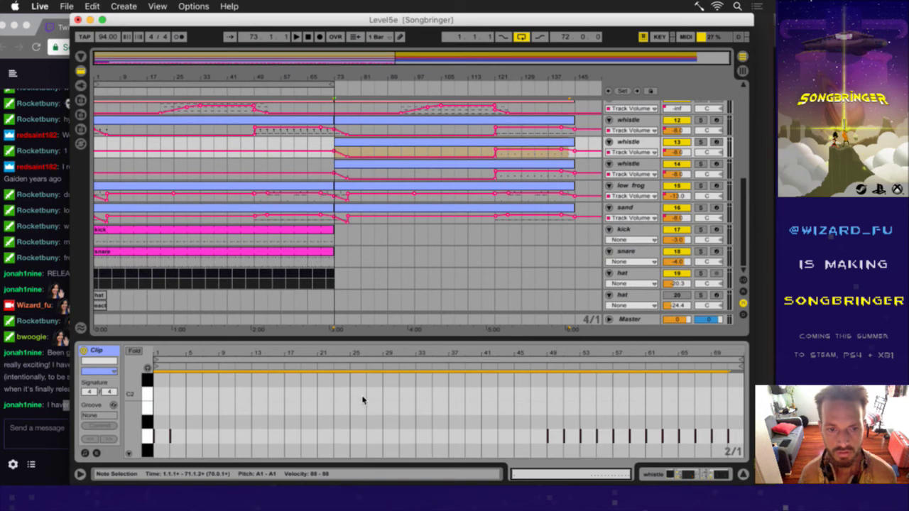
scroll(362, 400, down, 1)
key(super+s)
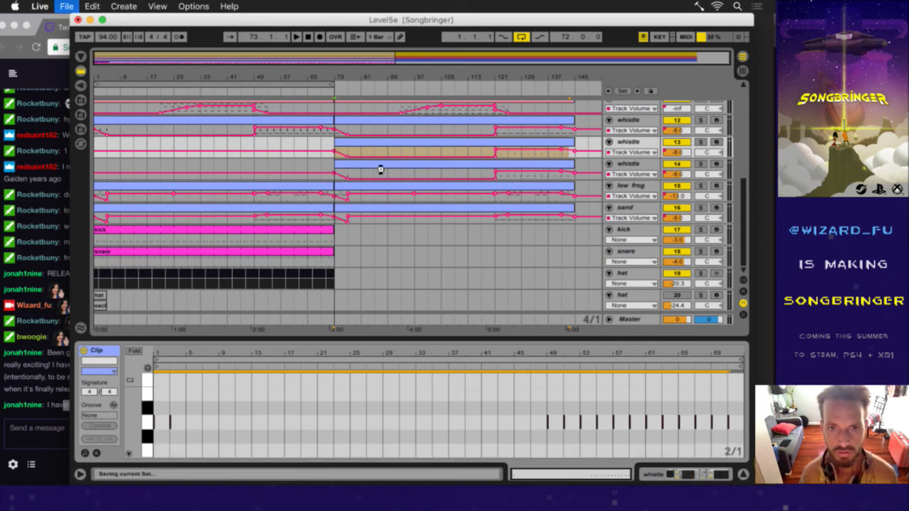
- Unfold the whistle track 14 clip, transpose all its notes down to A1, and save the set
click(381, 169)
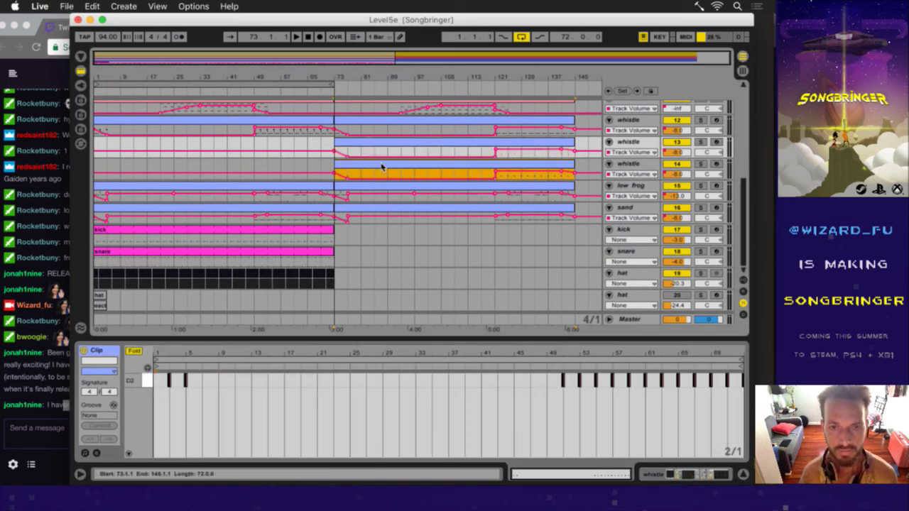
click(133, 351)
click(133, 351)
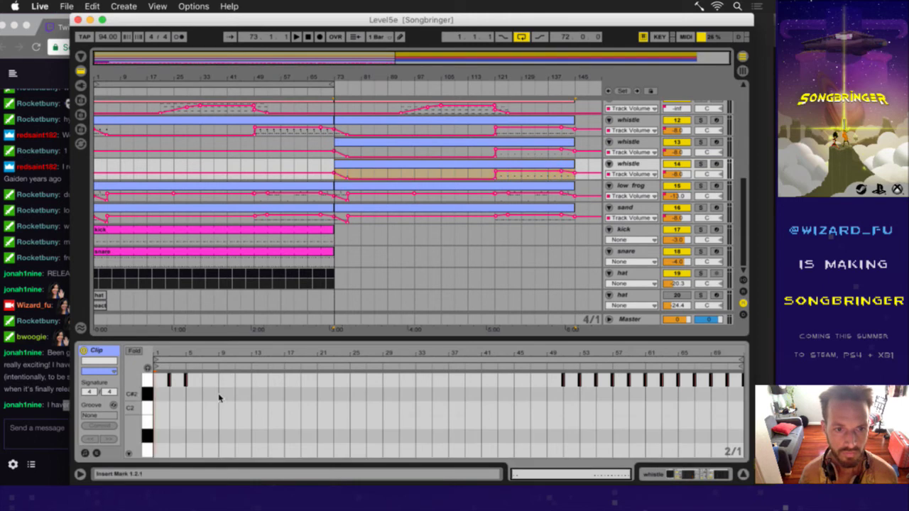
click(229, 390)
key(super+a)
key(Down)
key(Down)
key(Down)
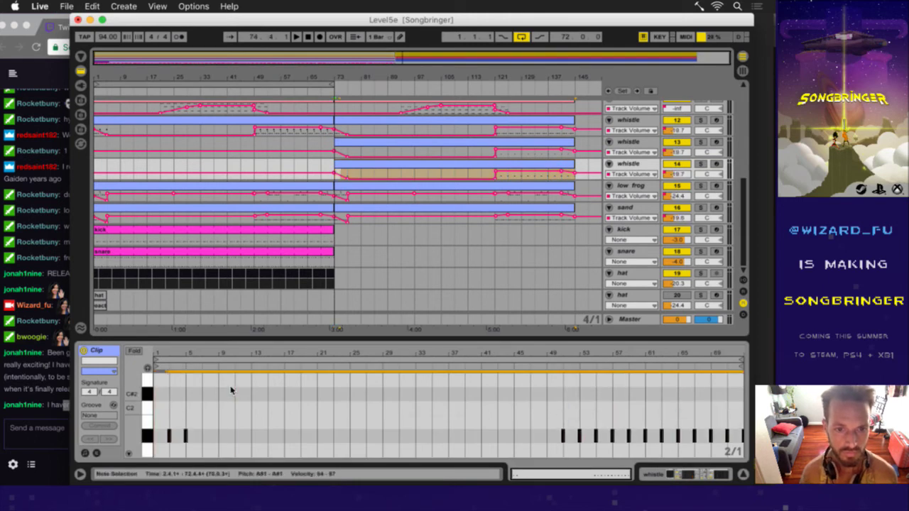
key(super+s)
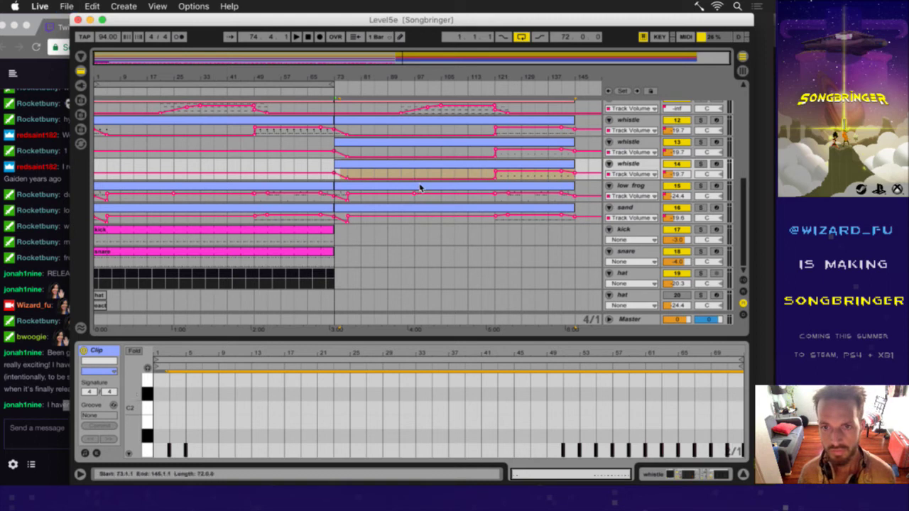
- Fold the note view of the low frog track 15 clip from bar 73 and duplicate the low frog track
click(420, 188)
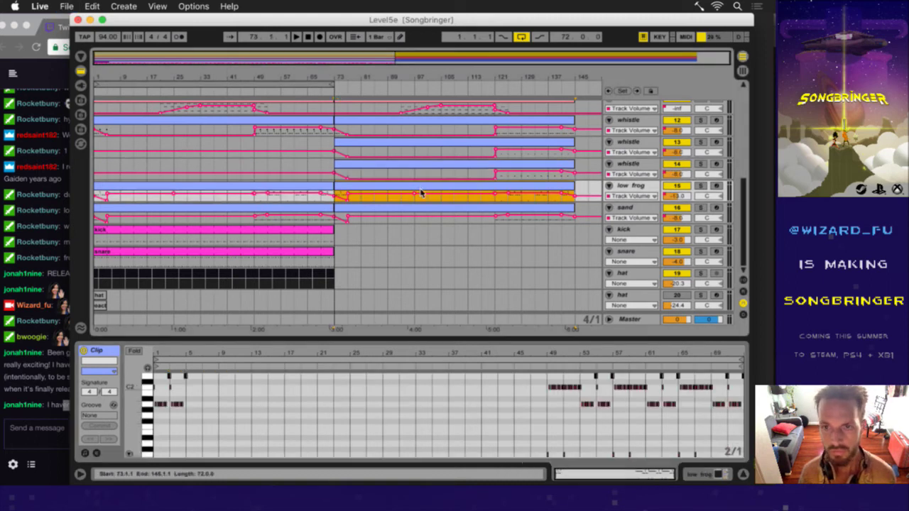
click(133, 351)
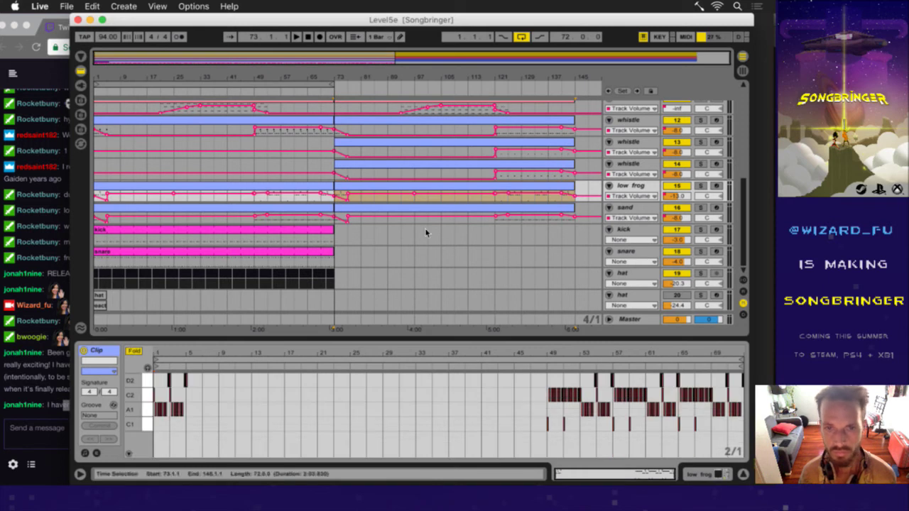
click(626, 187)
key(super+c)
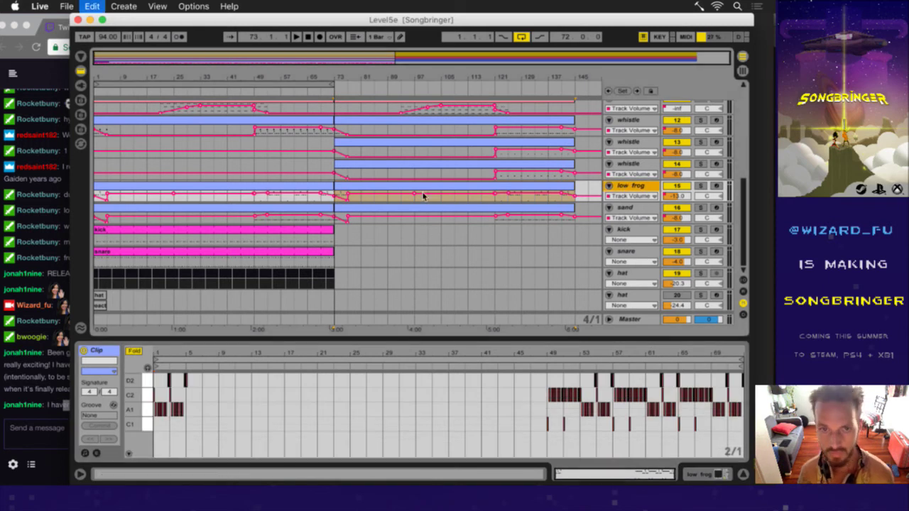
key(super+d)
- Delete the clip before bar 73 on low frog track 16, and duplicate that track as a third low frog track
click(292, 210)
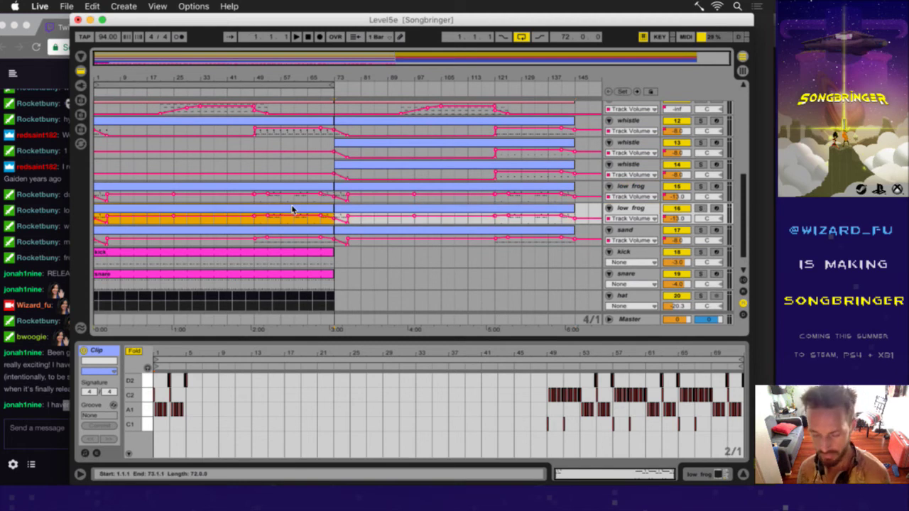
click(317, 210)
click(628, 210)
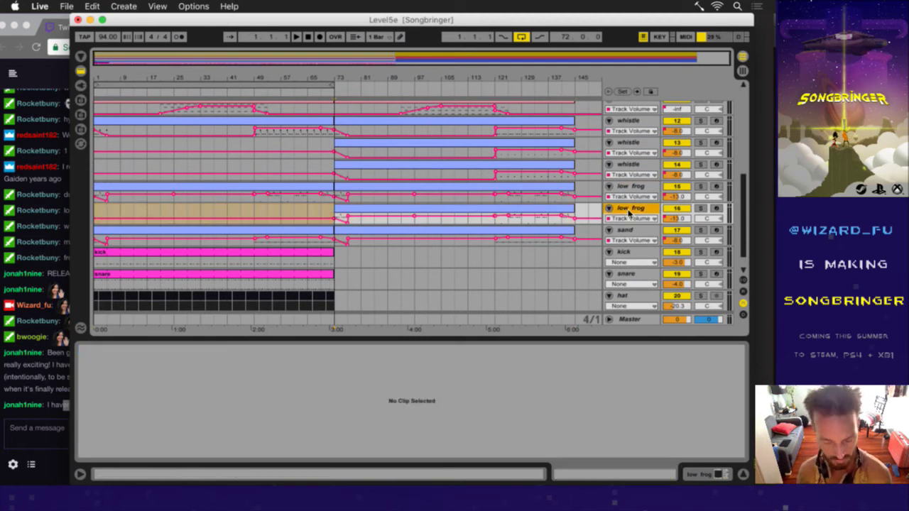
key(super+c)
key(super+v)
click(367, 195)
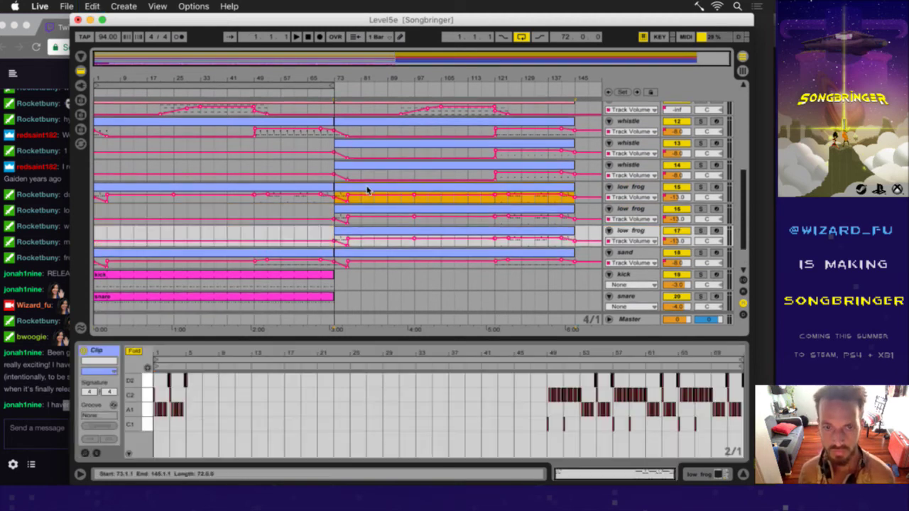
- Delete all but the A1 notes from low frog track 15's clip from bar 73, and delete the D2 and A1 notes from track 16's clip
click(149, 381)
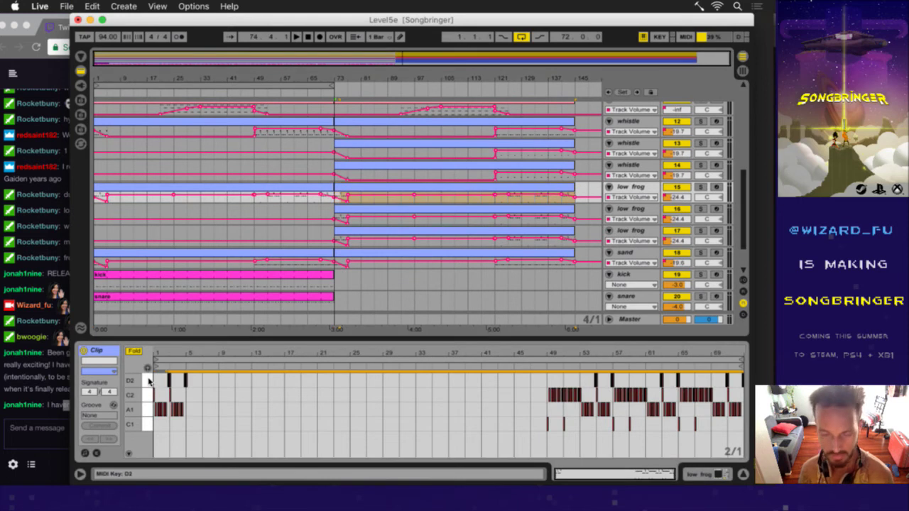
click(384, 220)
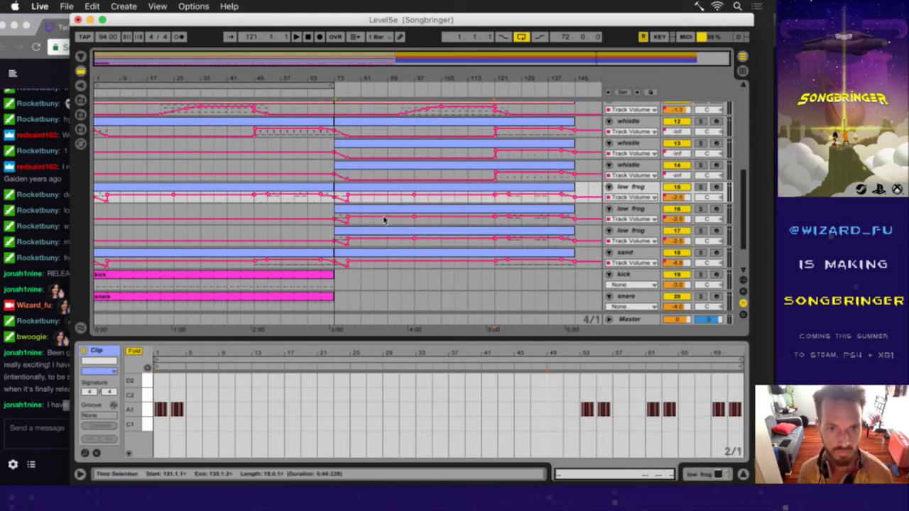
click(383, 220)
click(146, 395)
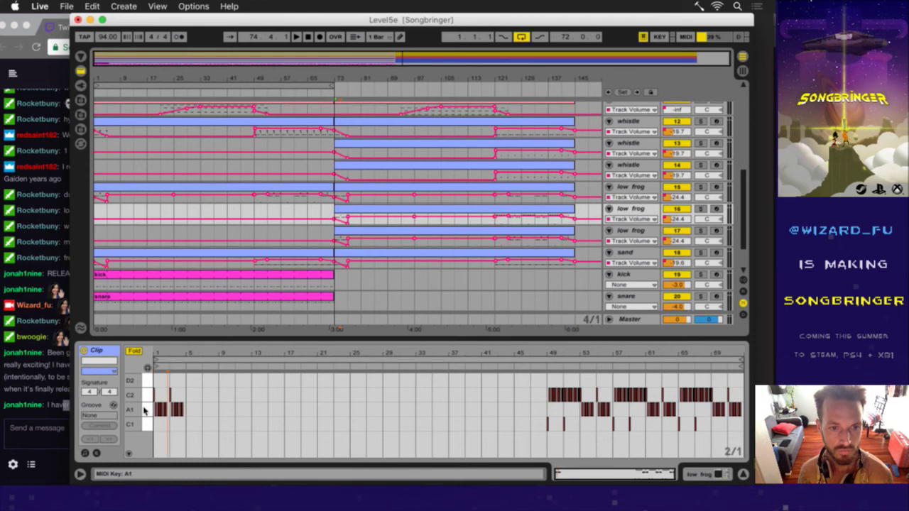
- Delete the C2, A1 and C1 notes from low frog track 17's clip, keeping only the D2 notes
click(376, 236)
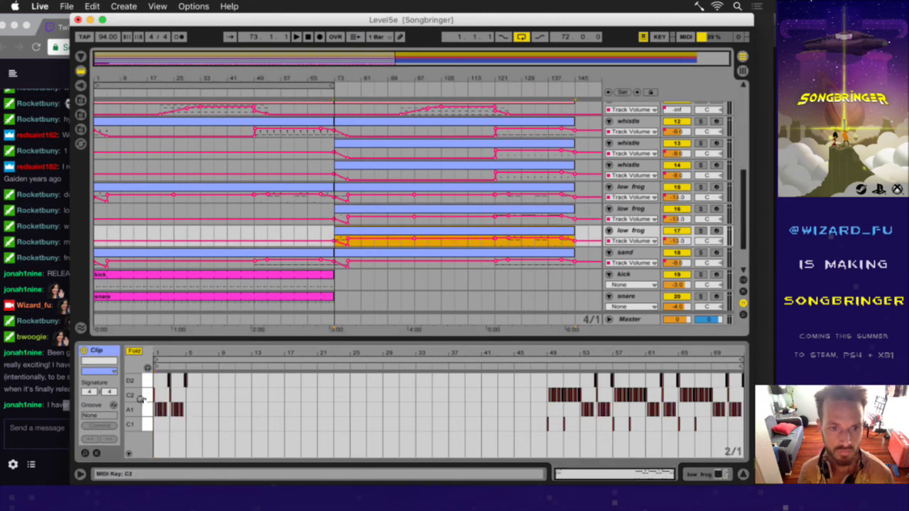
drag(142, 425, 151, 396)
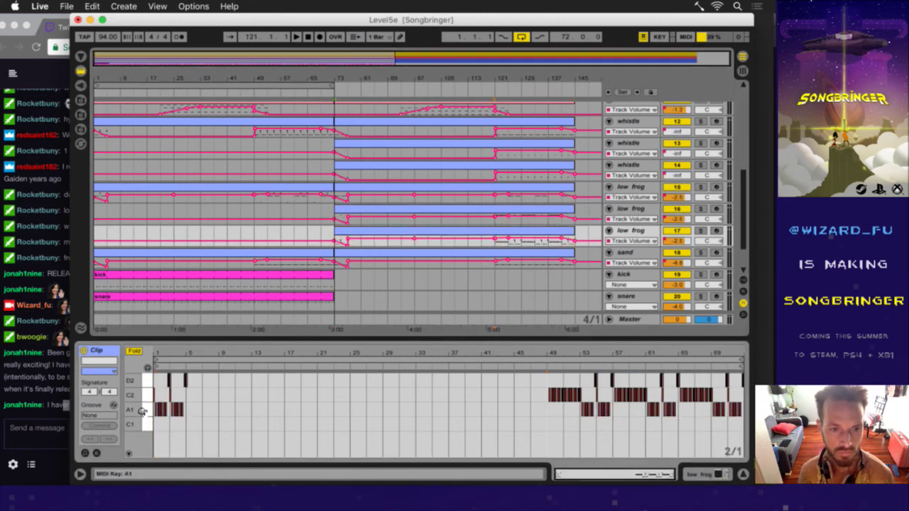
key(Delete)
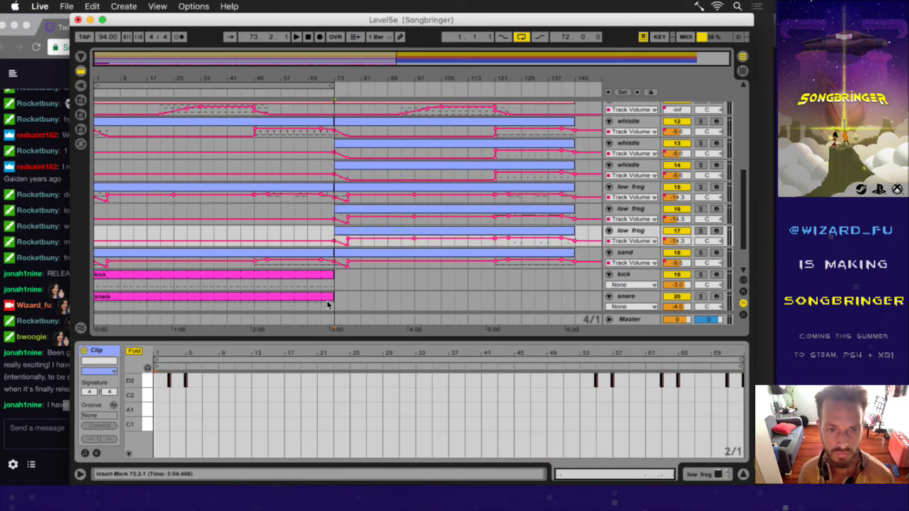
- Unfold the low frog track 15 and 16 clips, transpose all track 16 notes down so the highest is A1, and save the set
click(372, 196)
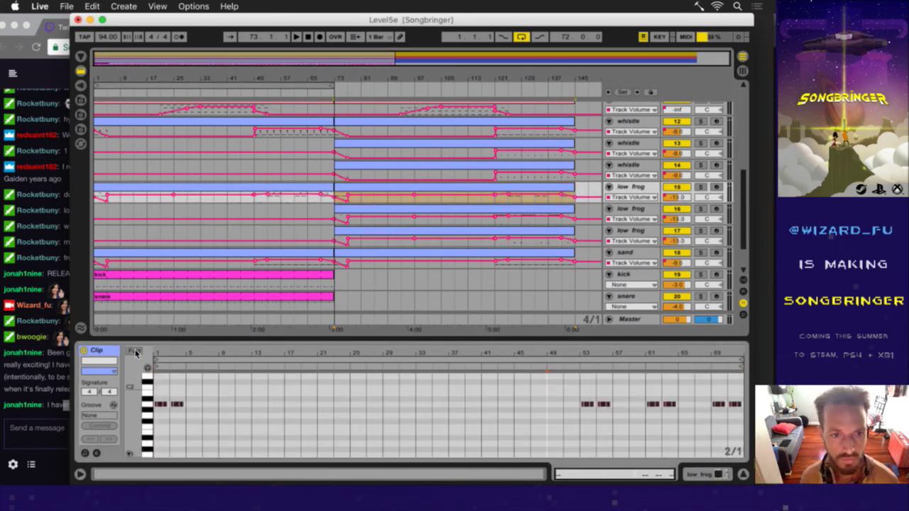
click(371, 211)
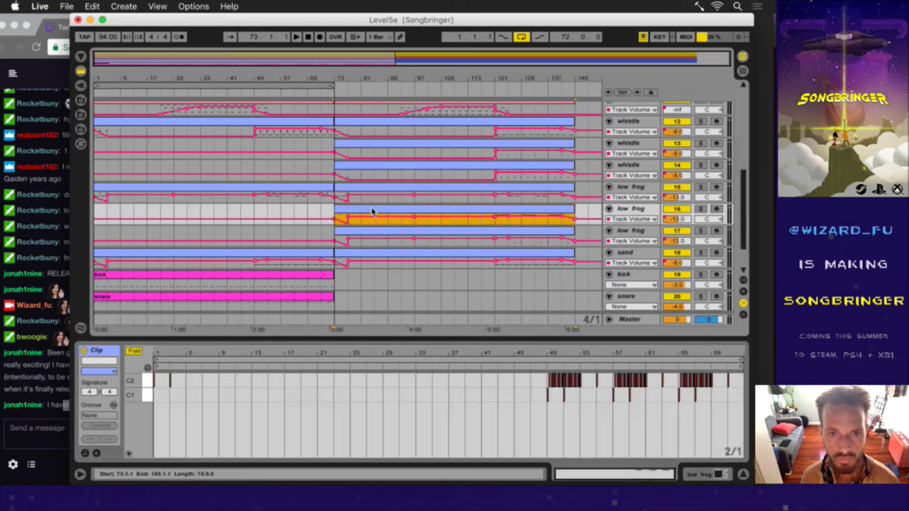
click(134, 350)
key(Down)
key(Down)
key(Down)
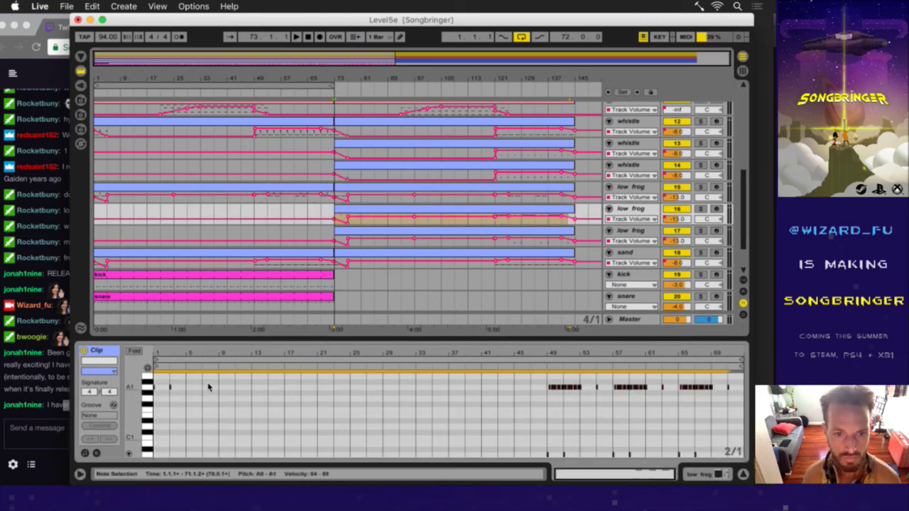
key(super+s)
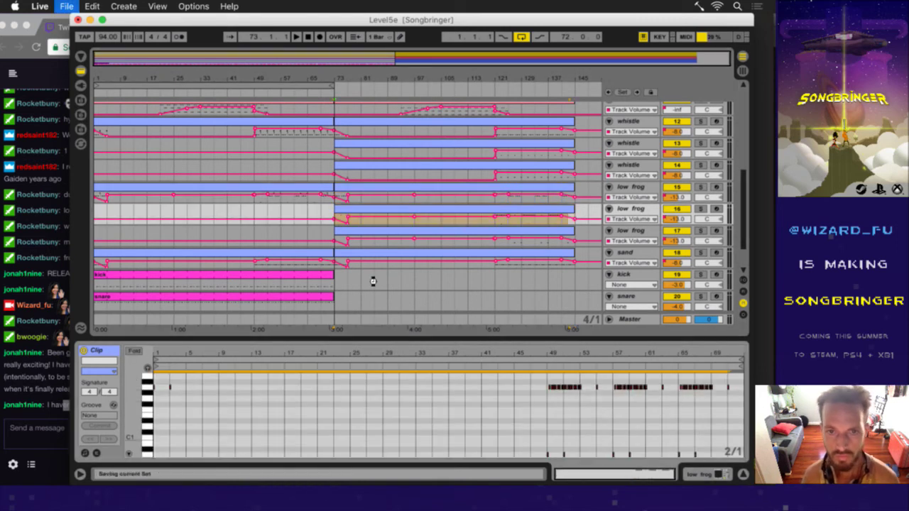
- Unfold the low frog track 17 clip, transpose all its notes down five semitones to A1, and save the set
click(370, 236)
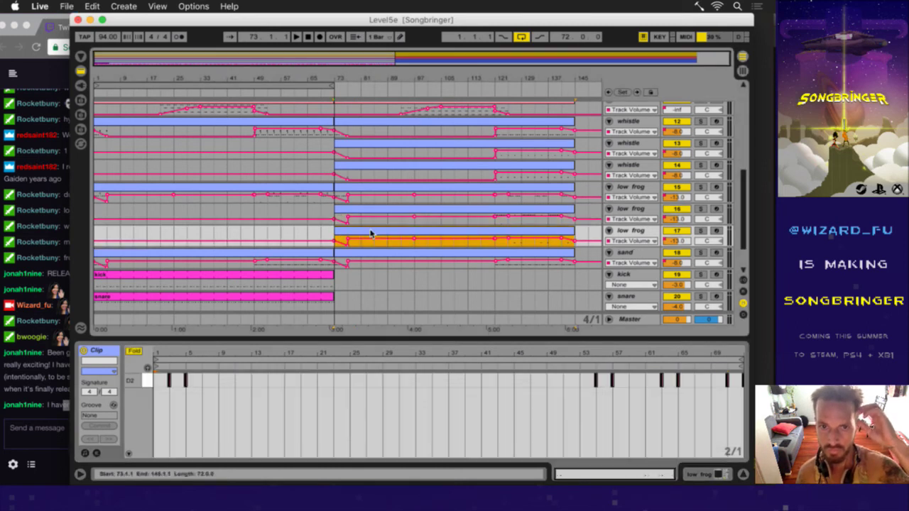
click(135, 351)
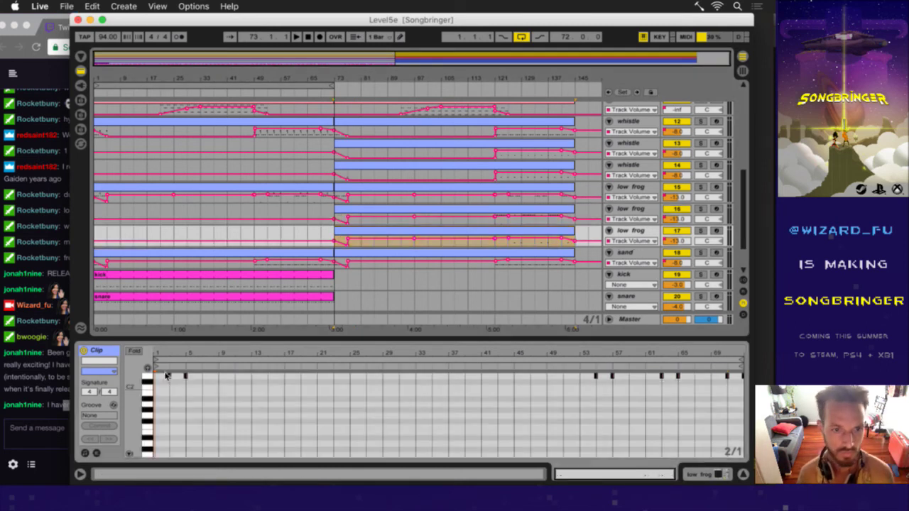
click(210, 392)
key(super+a)
key(Down)
key(Down)
key(Down)
key(Down)
key(Down)
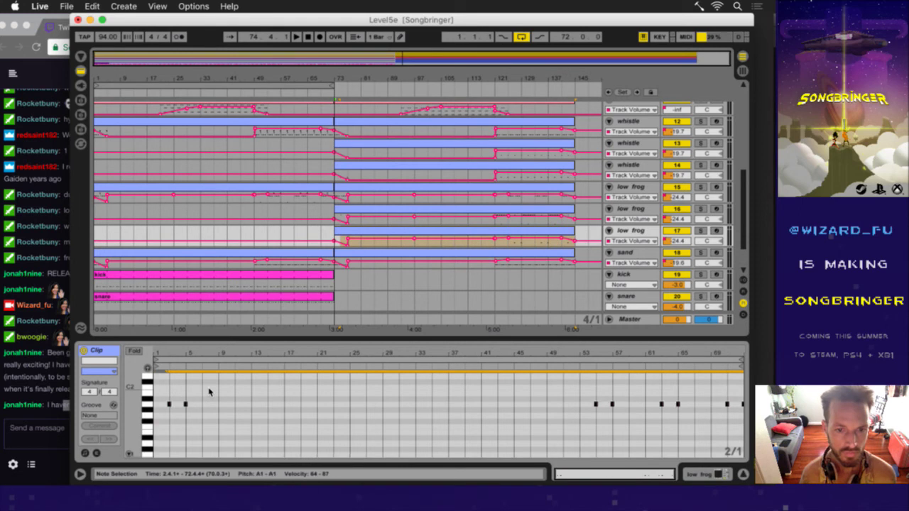
key(super+s)
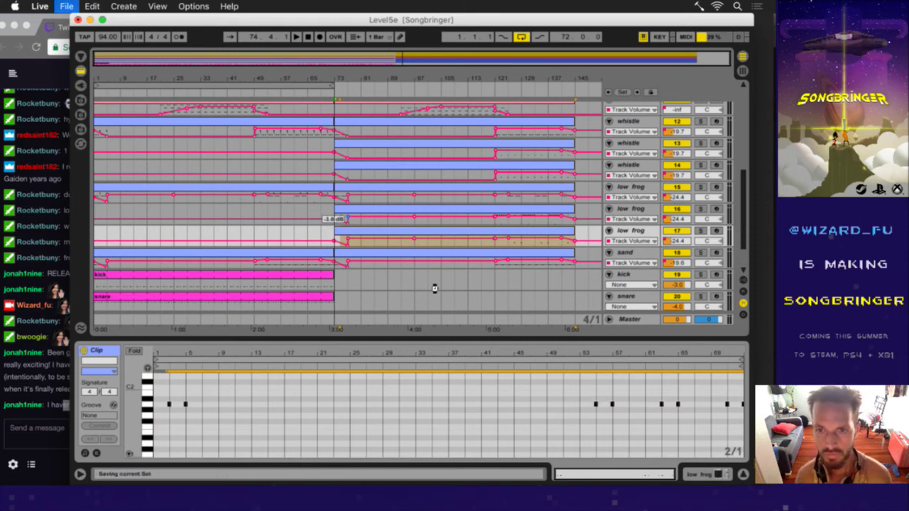
click(628, 253)
scroll(349, 252, down, 3)
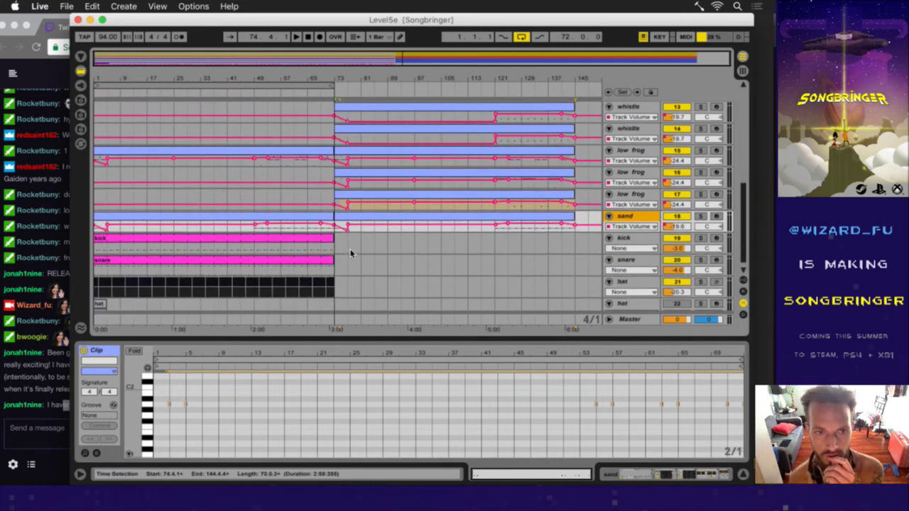
click(136, 352)
click(137, 352)
click(219, 391)
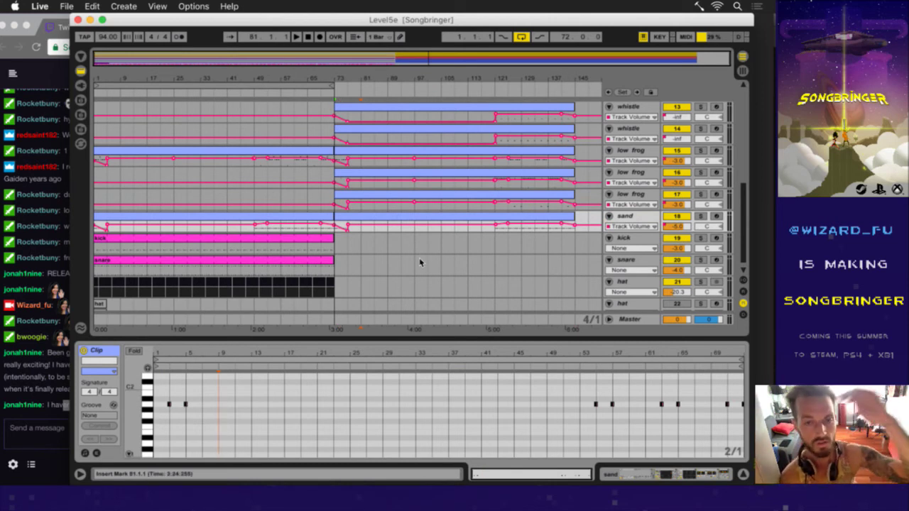
- Select all notes in clip A on low frog track 1 and nudge them down a semitone and back to A1
scroll(391, 211, up, 5)
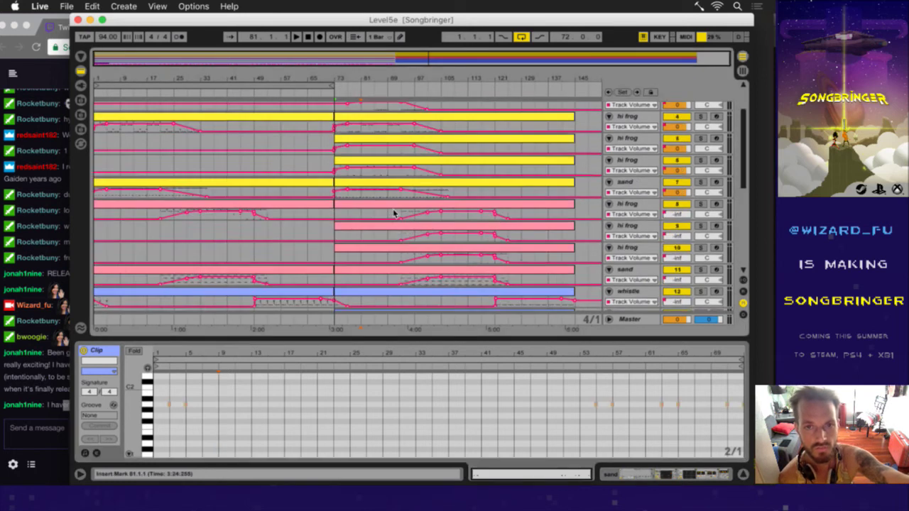
scroll(394, 213, up, 3)
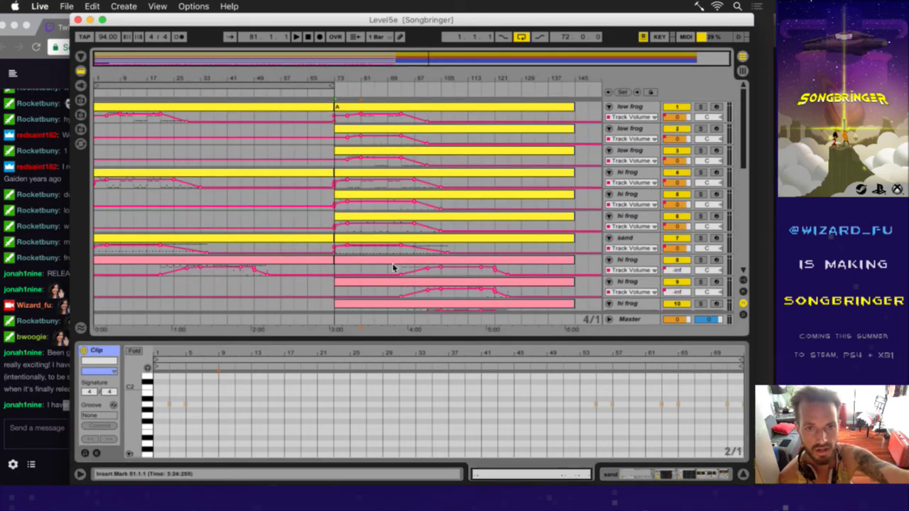
click(440, 108)
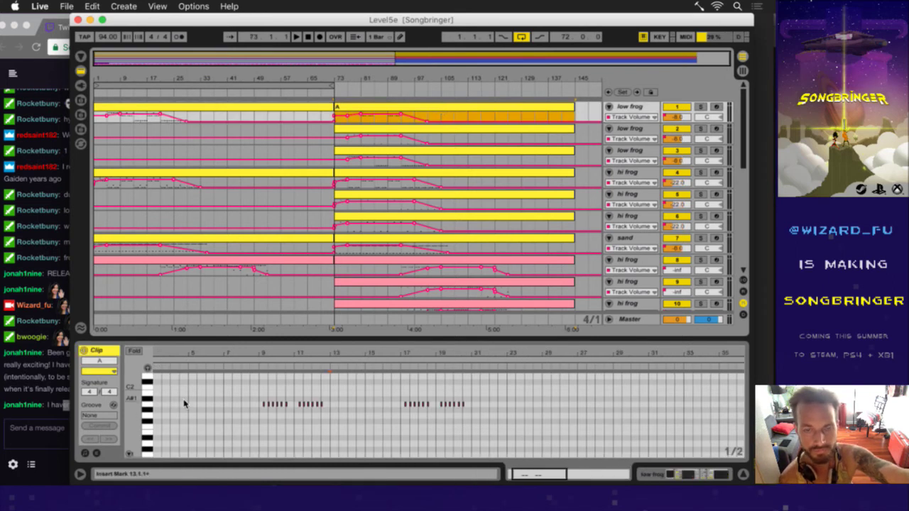
key(Down)
key(Down)
key(Down)
key(Down)
key(Down)
key(Down)
key(Down)
key(Down)
key(Up)
key(Up)
key(Up)
key(Up)
key(Up)
key(Up)
key(Up)
key(Up)
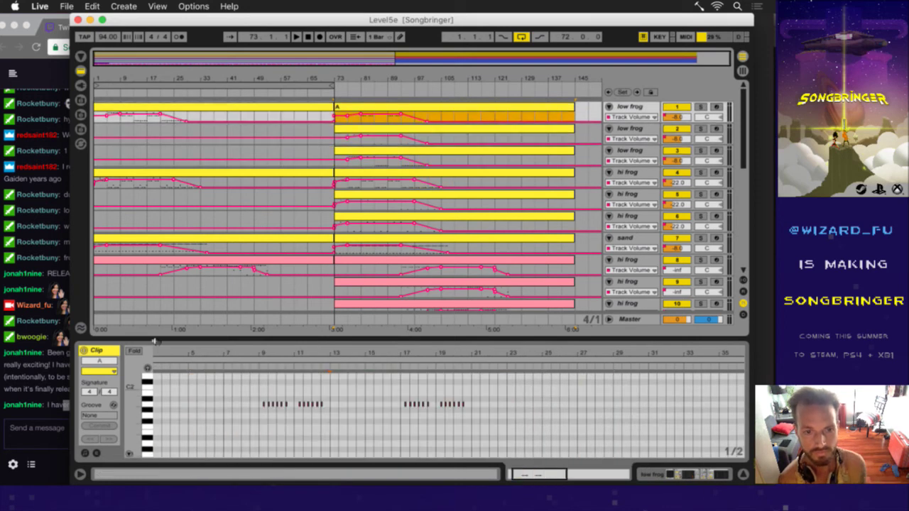
click(204, 412)
key(super+a)
key(Down)
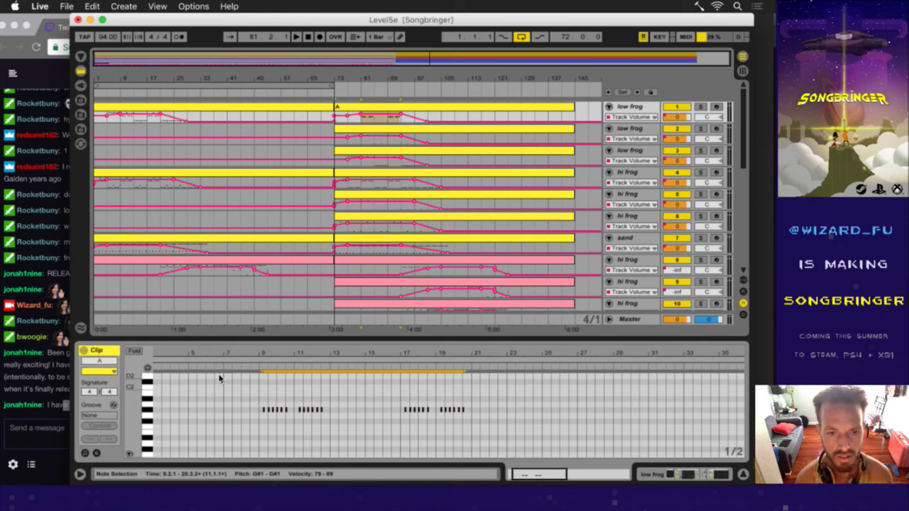
key(Up)
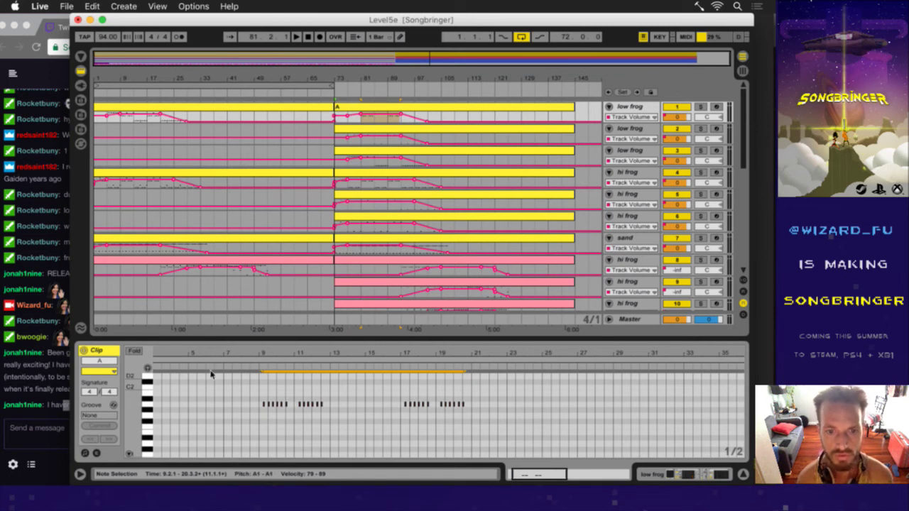
- Check the note pitches in the low frog, hi frog and sand clips from bar 73 on tracks 2 to 7
click(372, 128)
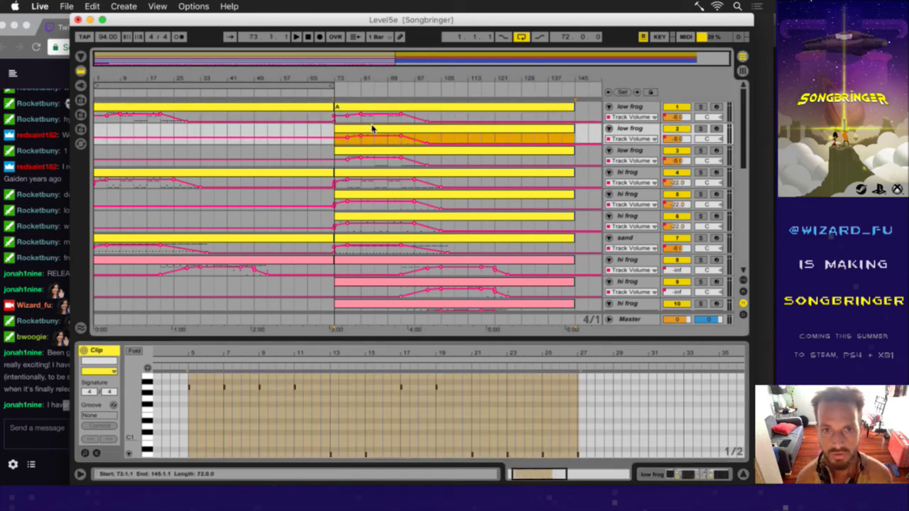
click(325, 426)
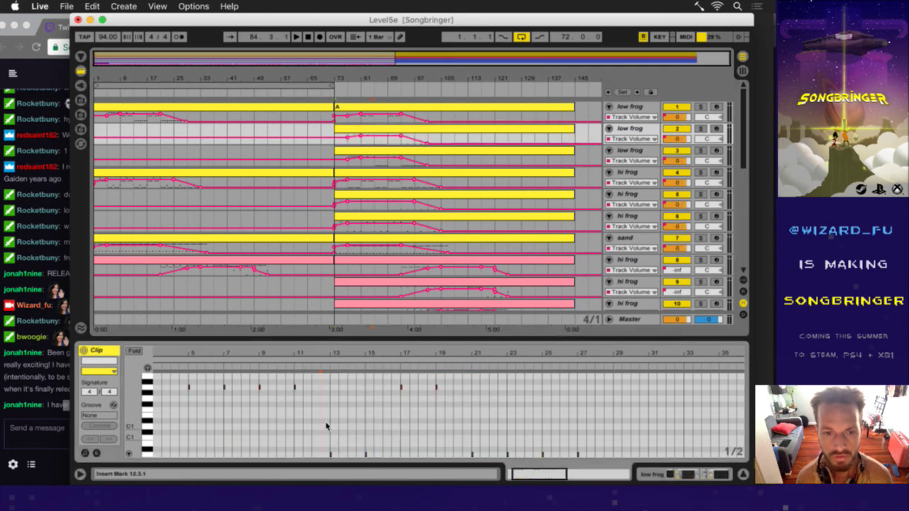
click(401, 133)
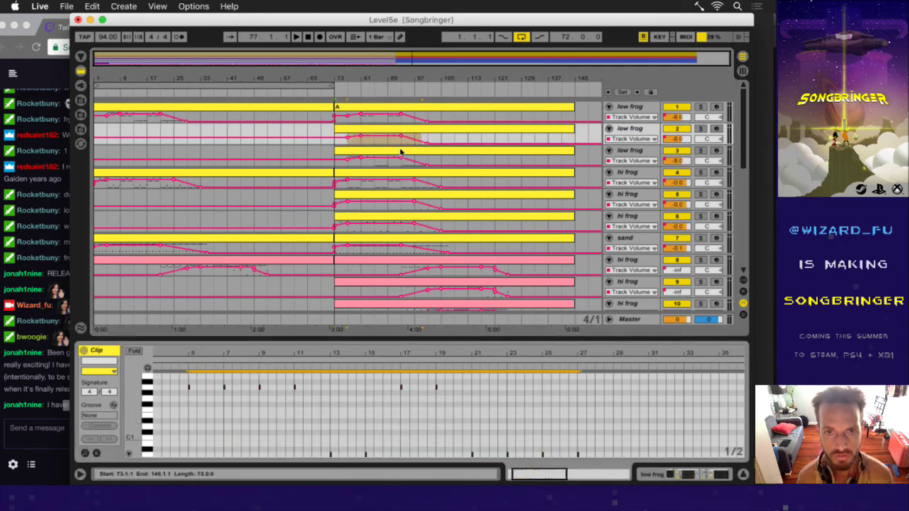
click(401, 151)
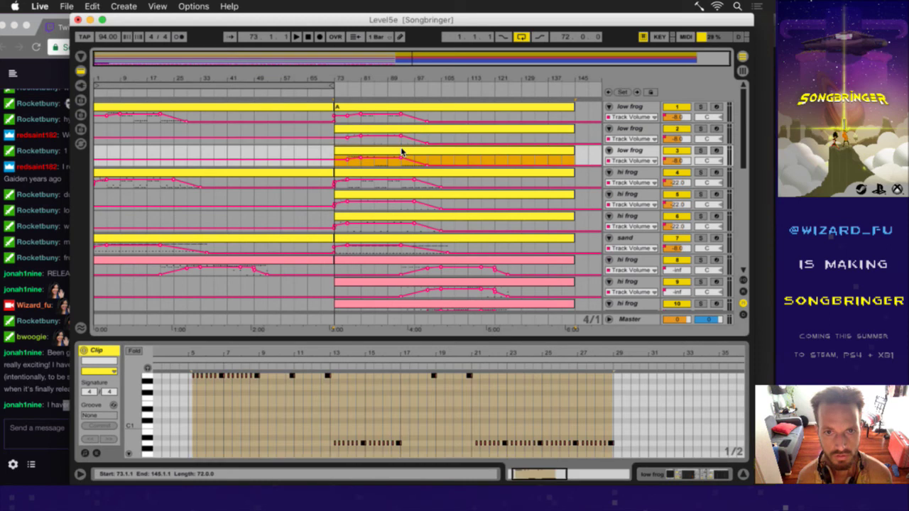
click(370, 399)
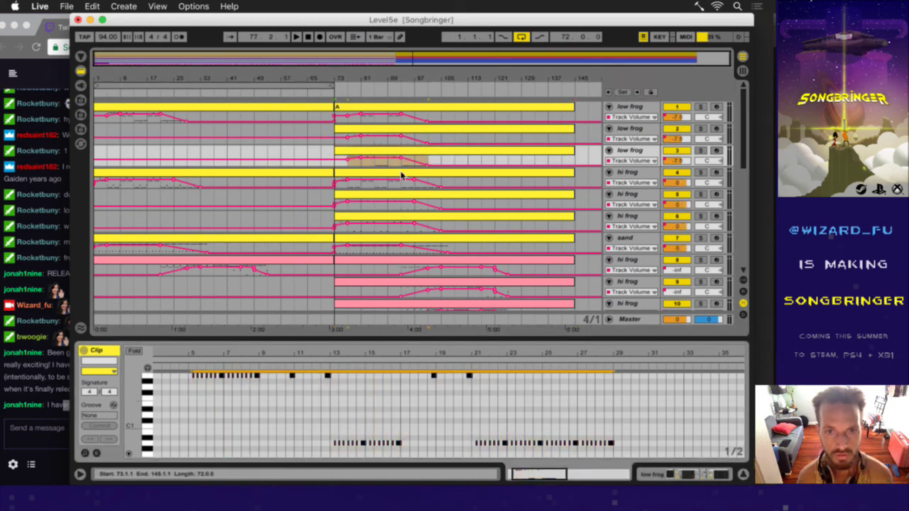
click(401, 177)
click(376, 384)
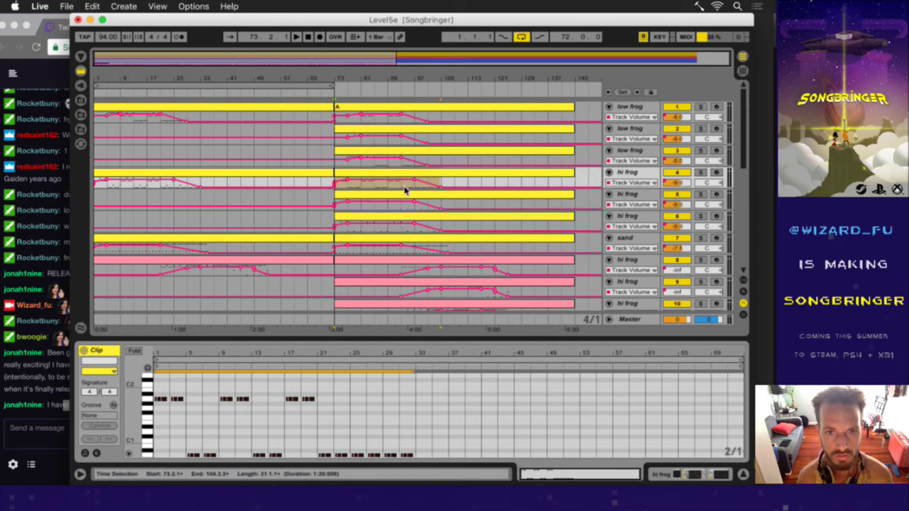
click(406, 196)
click(405, 394)
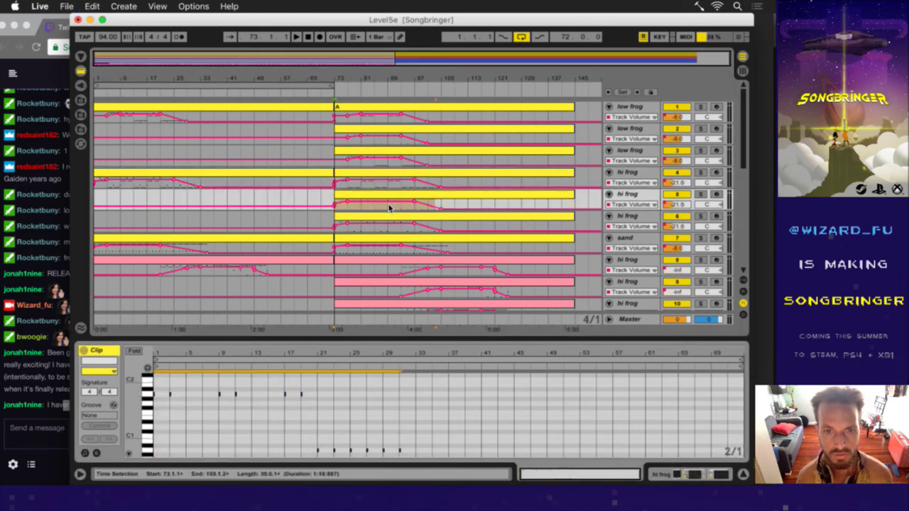
click(392, 215)
click(374, 416)
click(377, 402)
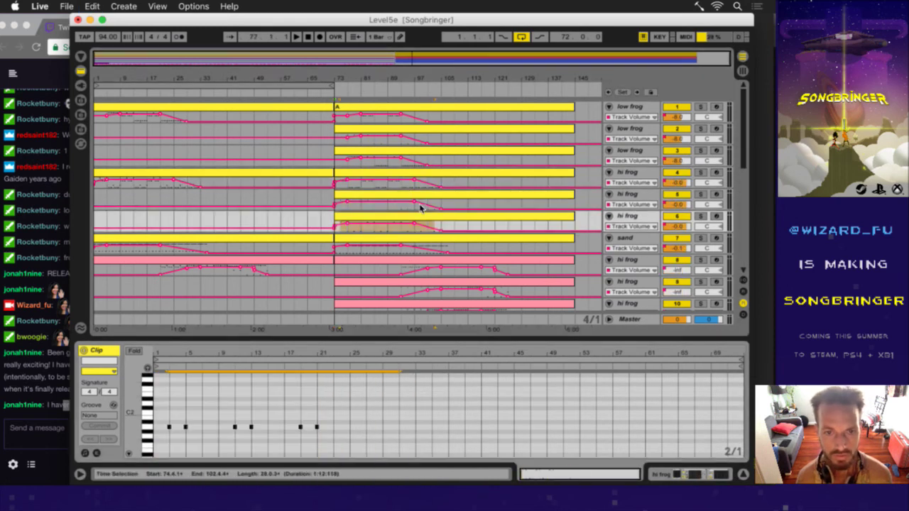
click(421, 246)
click(370, 414)
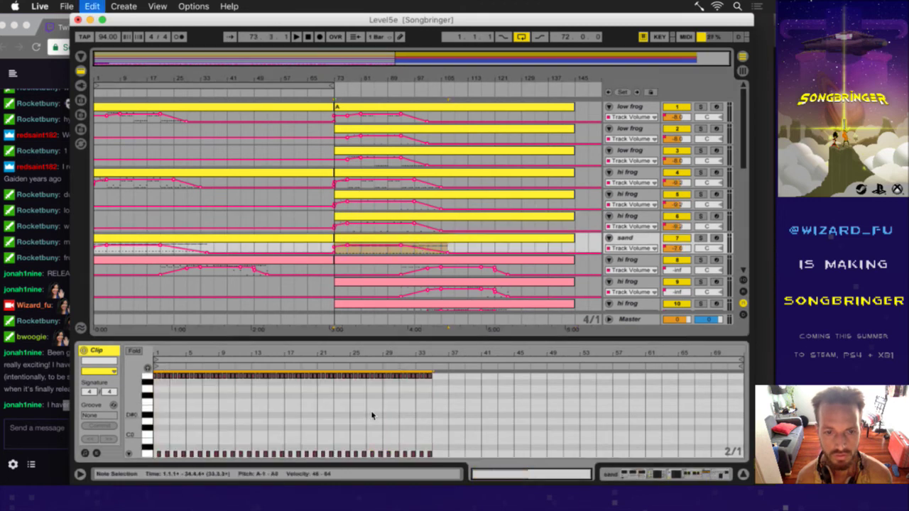
- Check the note pitches in the hi frog clips from bar 73 on tracks 8 to 10
click(426, 264)
click(326, 428)
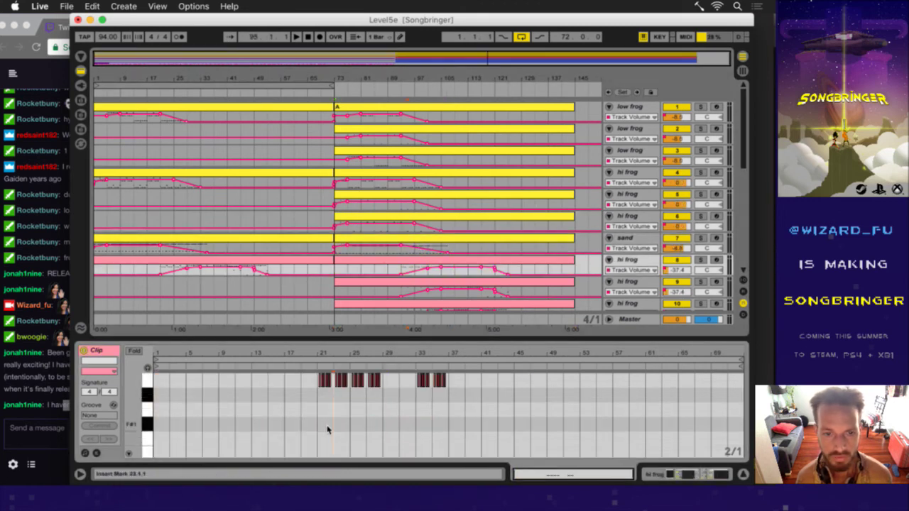
click(368, 286)
click(308, 424)
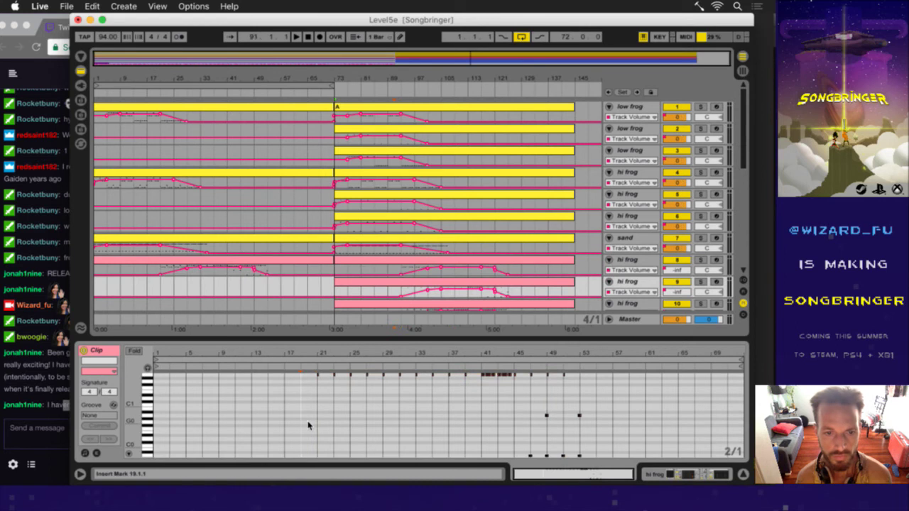
click(360, 303)
click(312, 424)
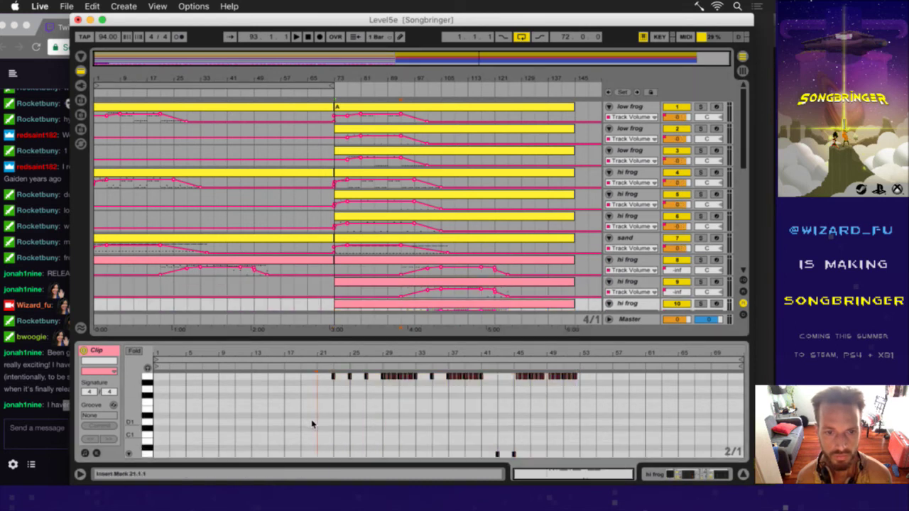
- Select all notes in the sand clip from bar 73 on track 11 and check their pitches
scroll(358, 298, down, 2)
scroll(365, 286, down, 2)
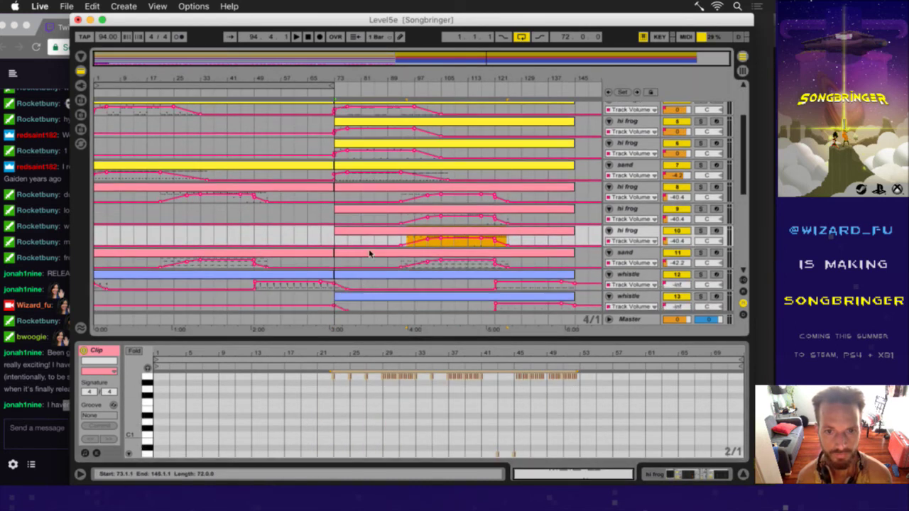
click(370, 262)
click(308, 420)
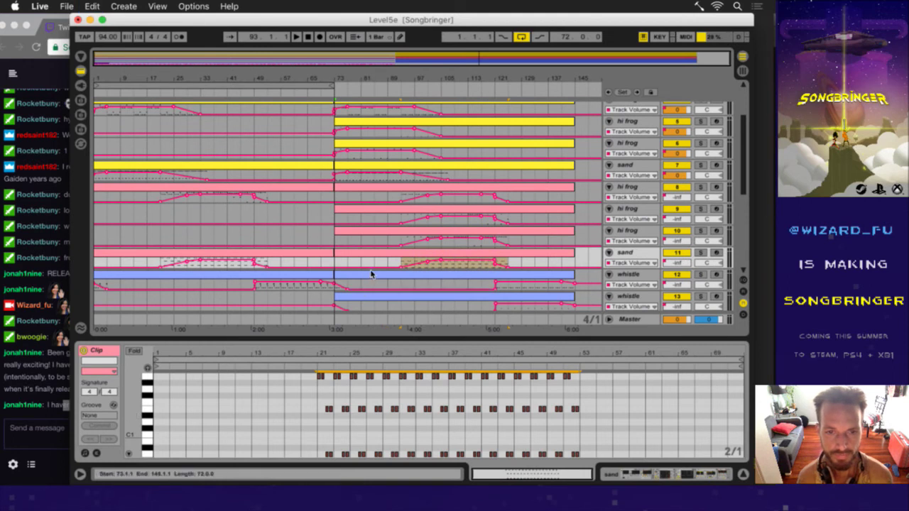
click(370, 274)
key(super+a)
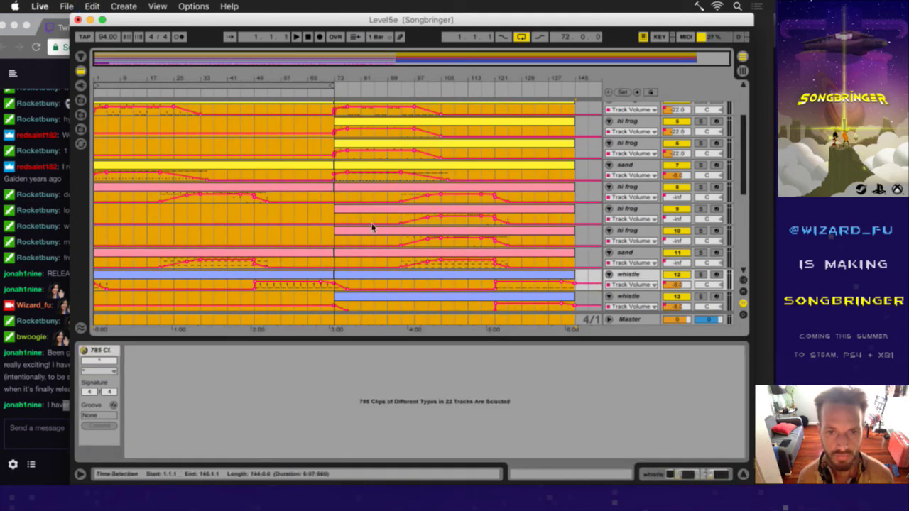
click(362, 254)
click(288, 400)
key(super+a)
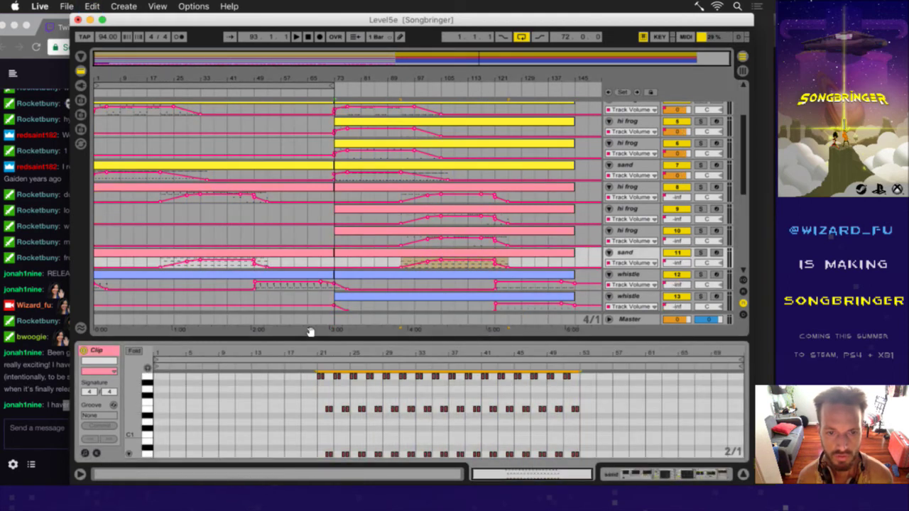
- Select all notes in the whistle clips from bar 73 on tracks 12 and 13 and check their pitches
click(360, 279)
click(258, 419)
key(super+a)
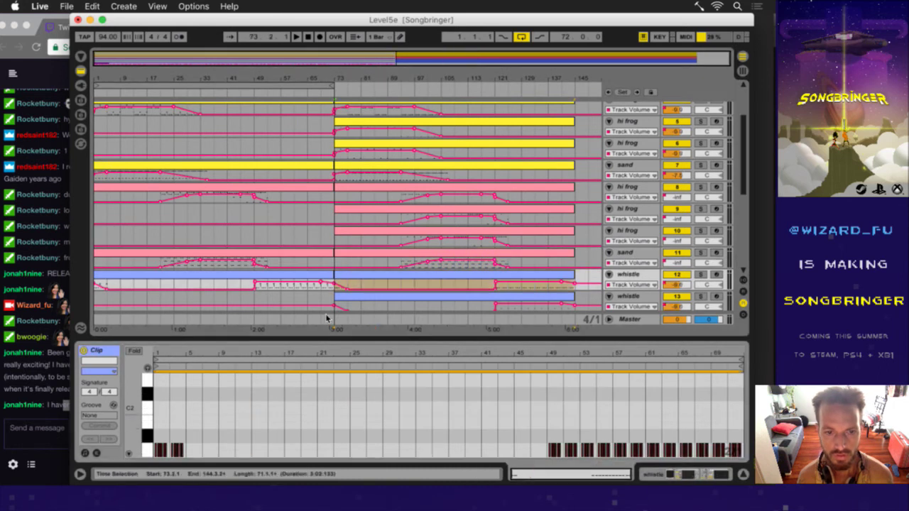
click(359, 297)
scroll(360, 297, down, 3)
click(313, 392)
key(super+a)
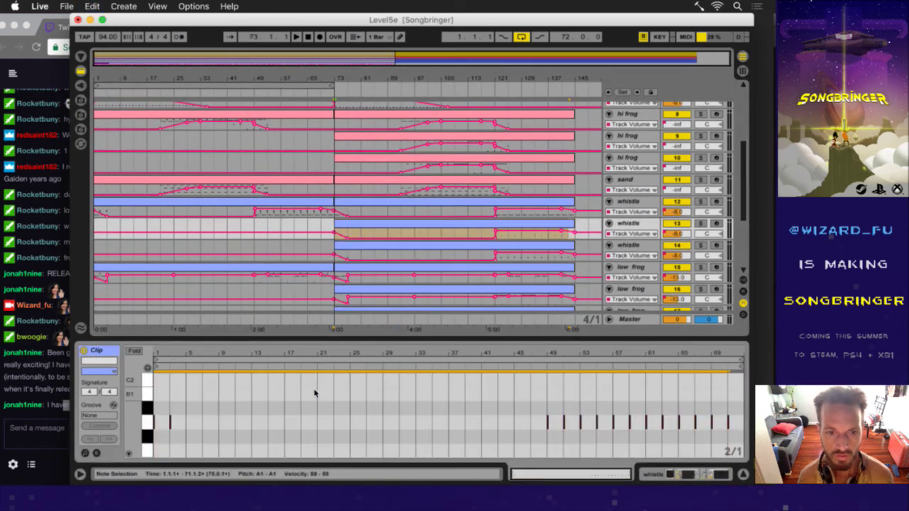
- Select all notes in the low frog track 15 and whistle track 14 clips from bar 73 and check their pitches
scroll(359, 303, down, 2)
click(358, 244)
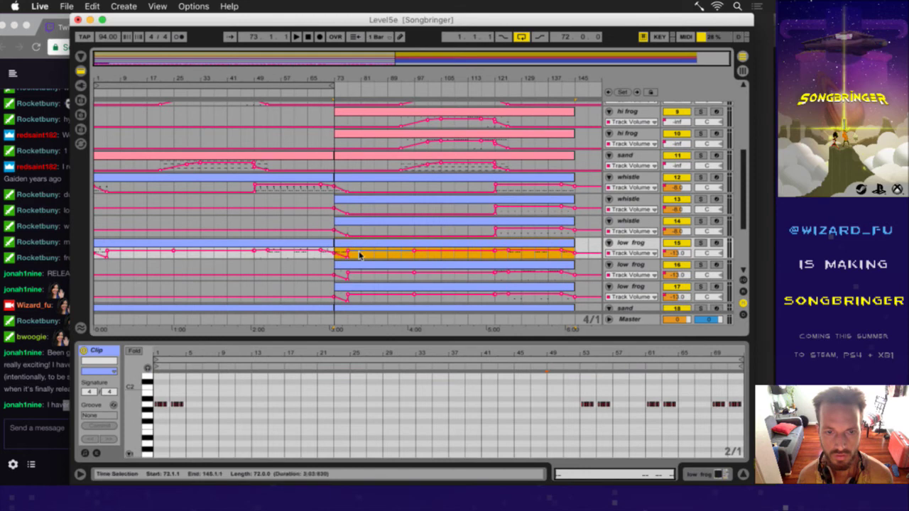
click(308, 386)
key(super+a)
click(358, 225)
click(283, 422)
key(super+a)
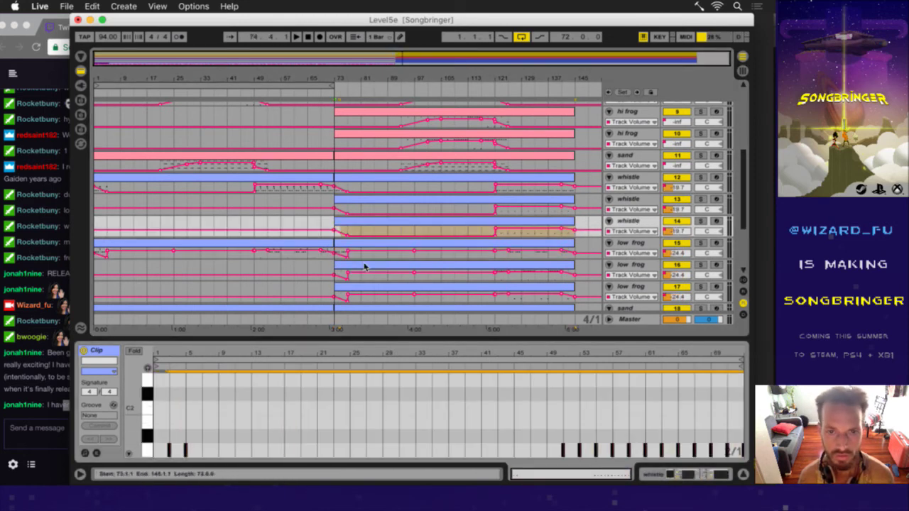
- Select all notes in the low frog clips from bar 73 on tracks 16 and 17 and check their pitches
click(365, 267)
click(305, 378)
key(super+a)
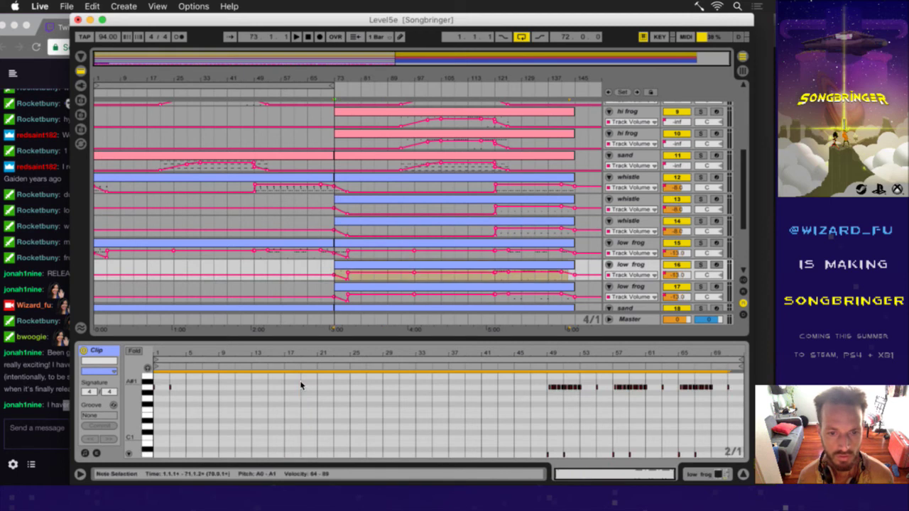
click(348, 286)
click(290, 403)
key(super+a)
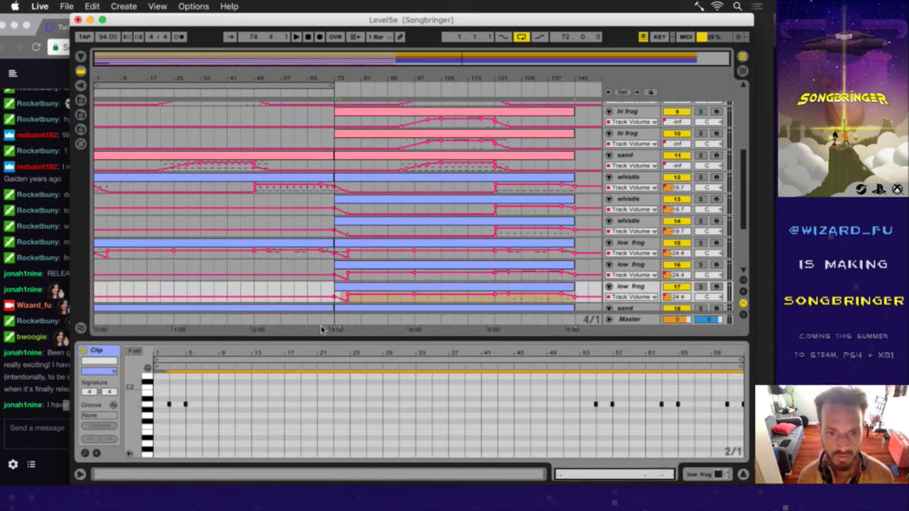
- Transpose all notes in the sand track 18 clip from bar 73 down five semitones to A1 and save the set
scroll(377, 280, down, 3)
click(371, 252)
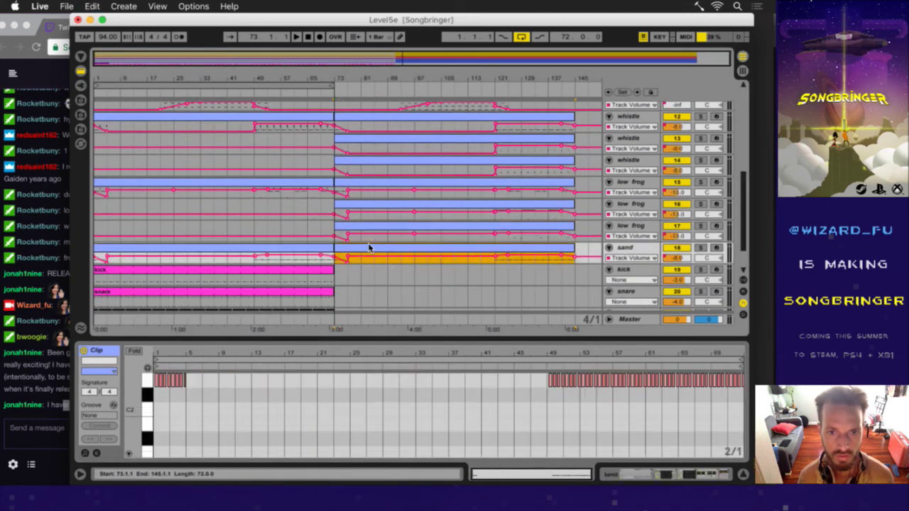
click(337, 394)
key(super+a)
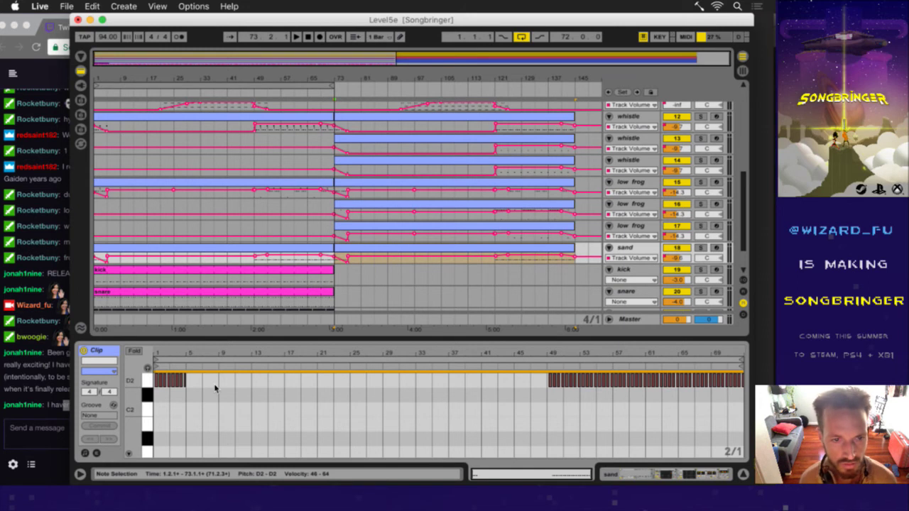
key(Down)
key(Down)
key(Down)
key(Down)
key(Down)
key(super+s)
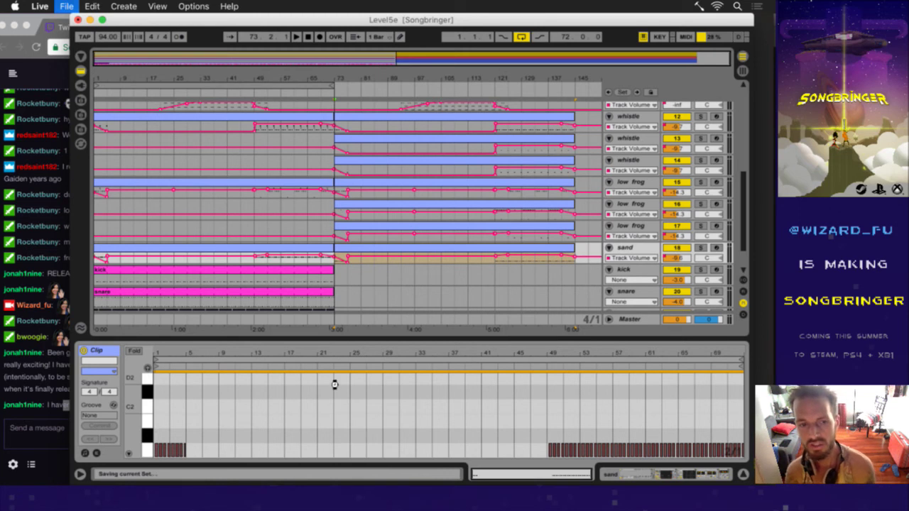
- Recheck the note pitches in the low frog track 17 clip from bar 73
click(362, 229)
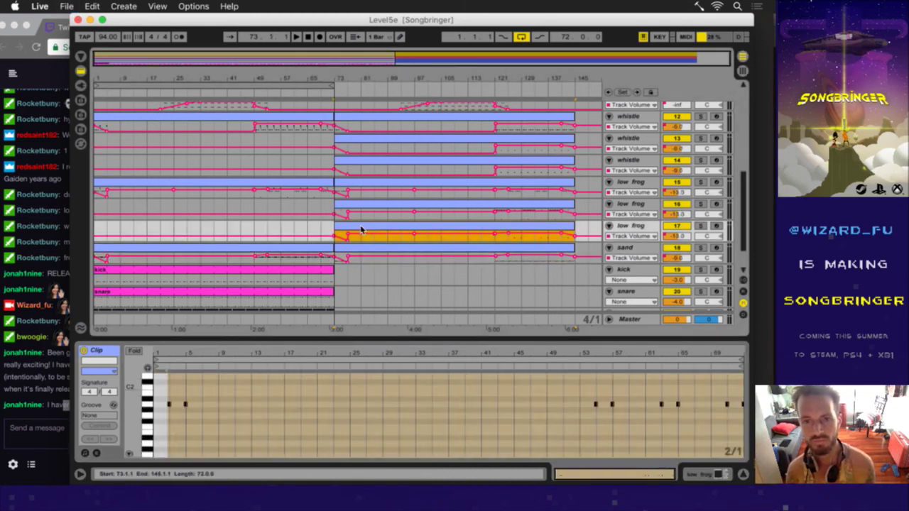
click(243, 399)
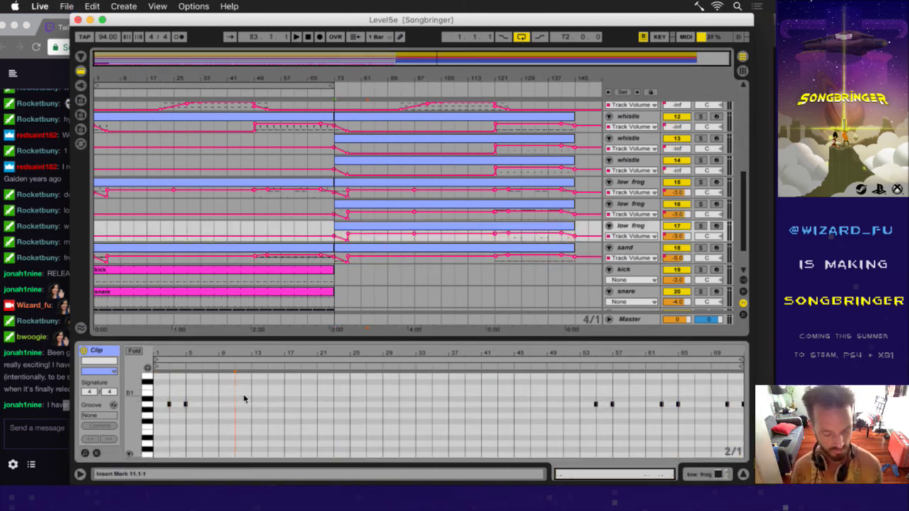
key(super+a)
click(377, 257)
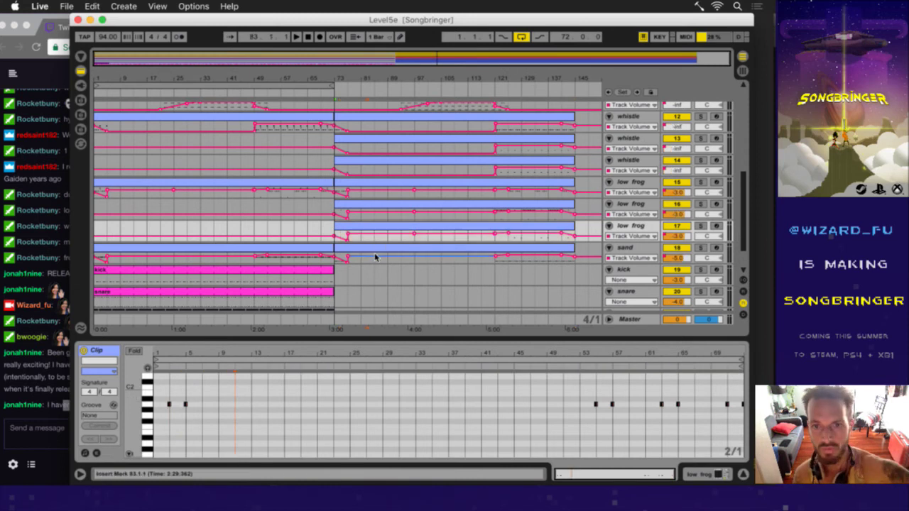
scroll(373, 256, up, 8)
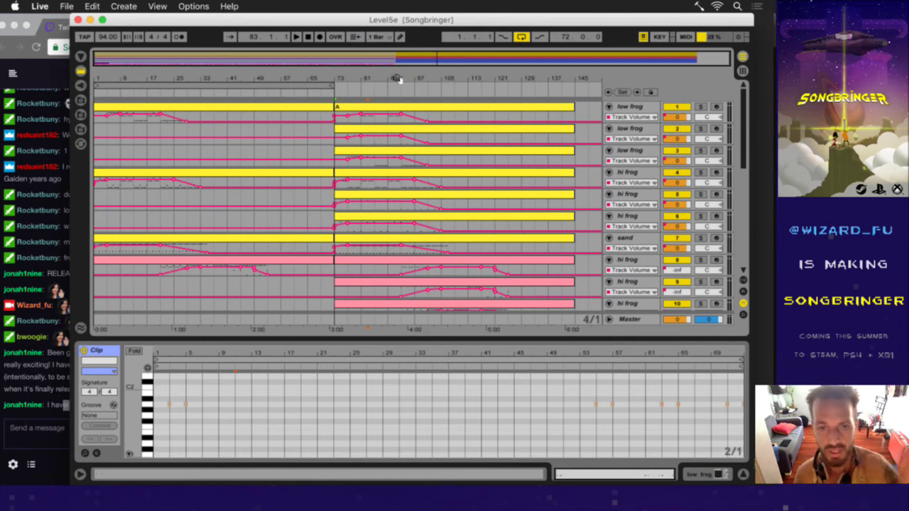
- Switch to iTerm2, suspend vim and check the Songbringer repository's git status
key(super+Tab)
key(super+Tab)
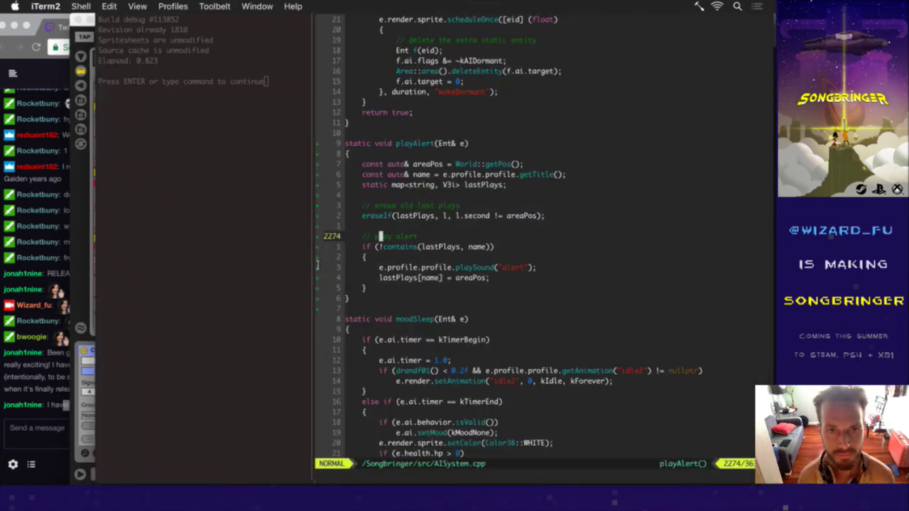
key(ctrl+z)
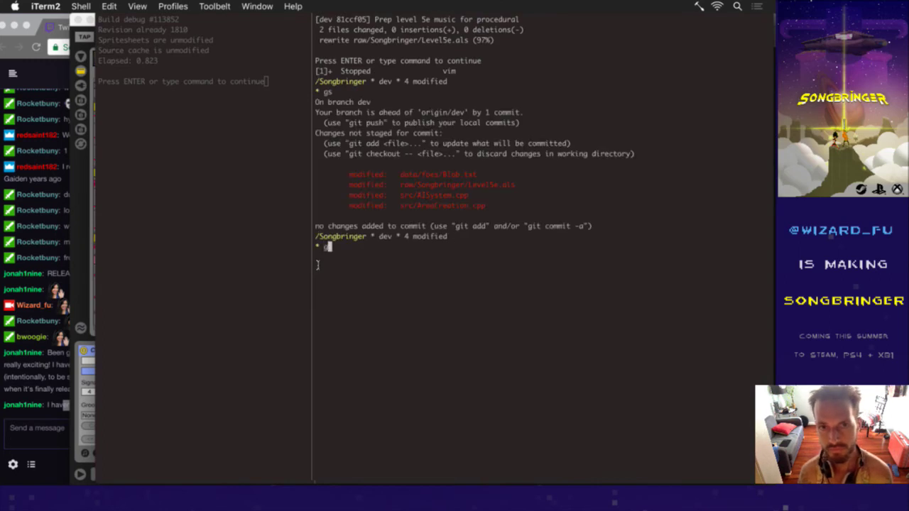
- Commit only raw/Songbringer with git, using "." as the commit message
key(Tab)
key(Tab)
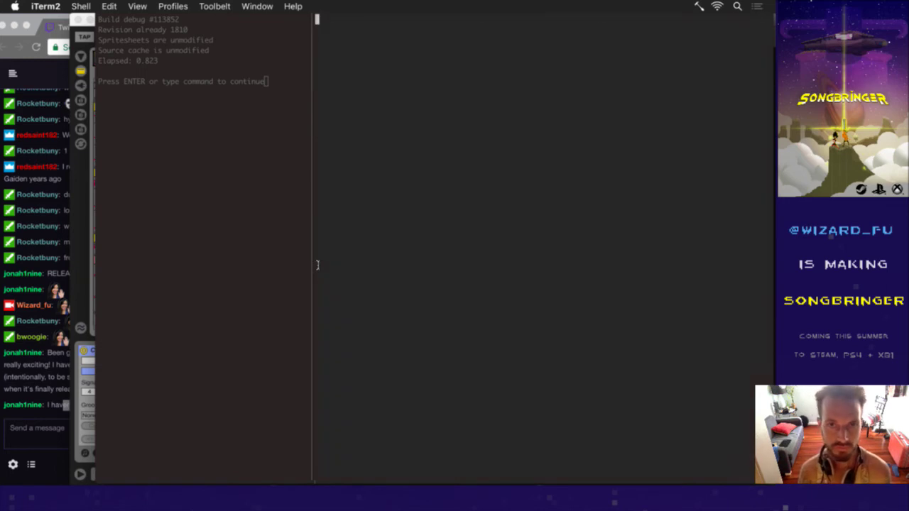
key(i)
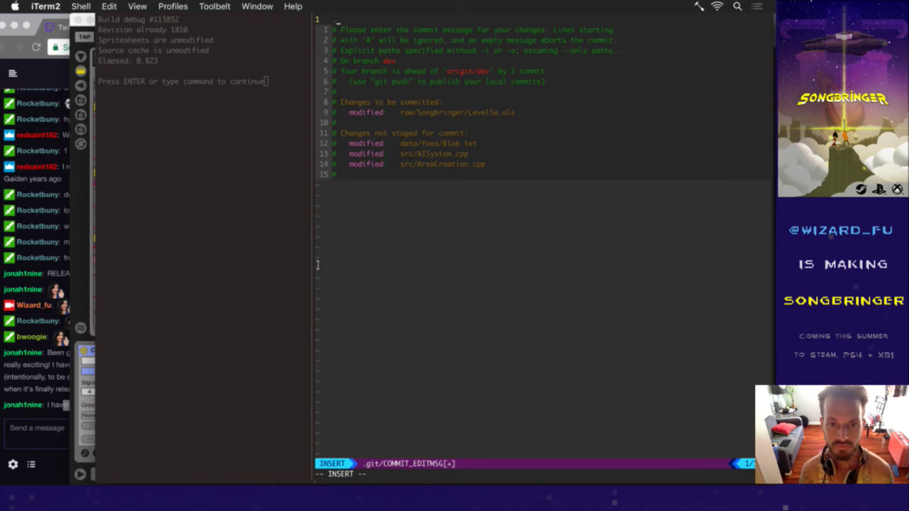
key(Escape)
text(:wq)
key(Return)
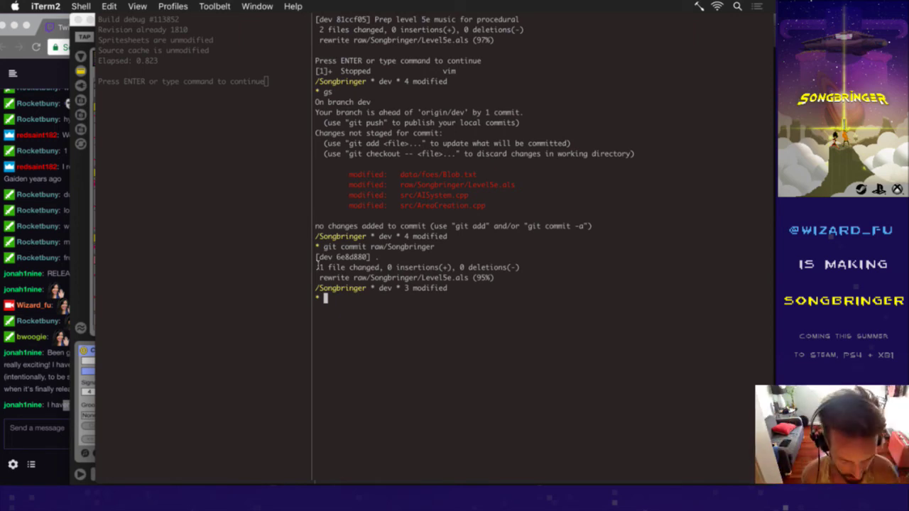
- Switch back to Live, play the arrangement from clip A at bar 73 to hear the split parts, and stop playback
key(super+Tab)
click(263, 265)
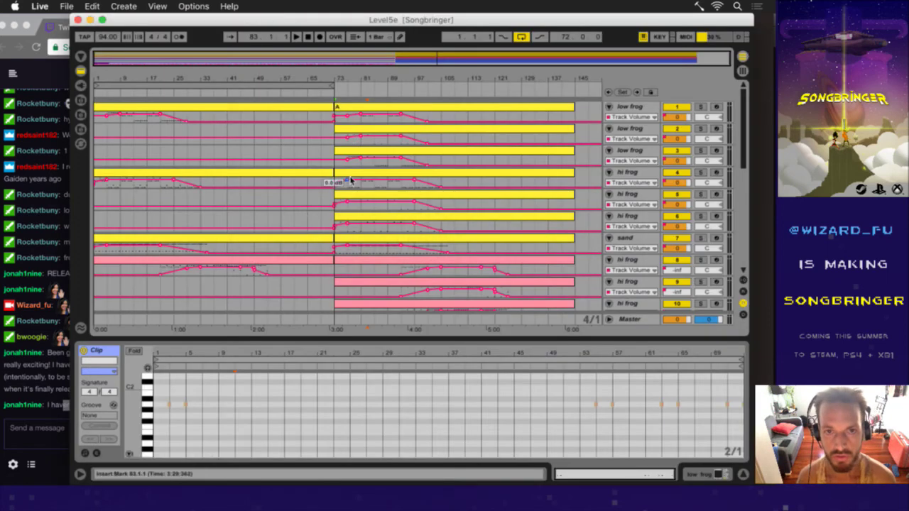
click(356, 108)
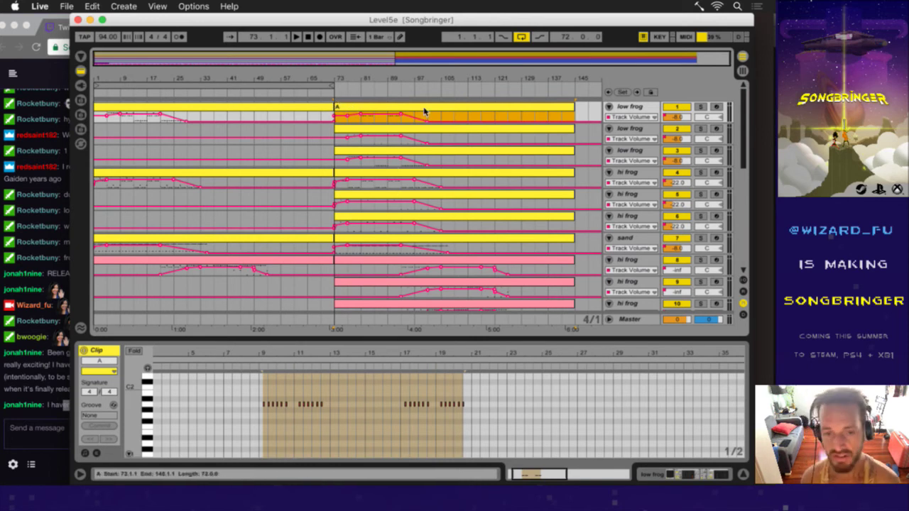
key(space)
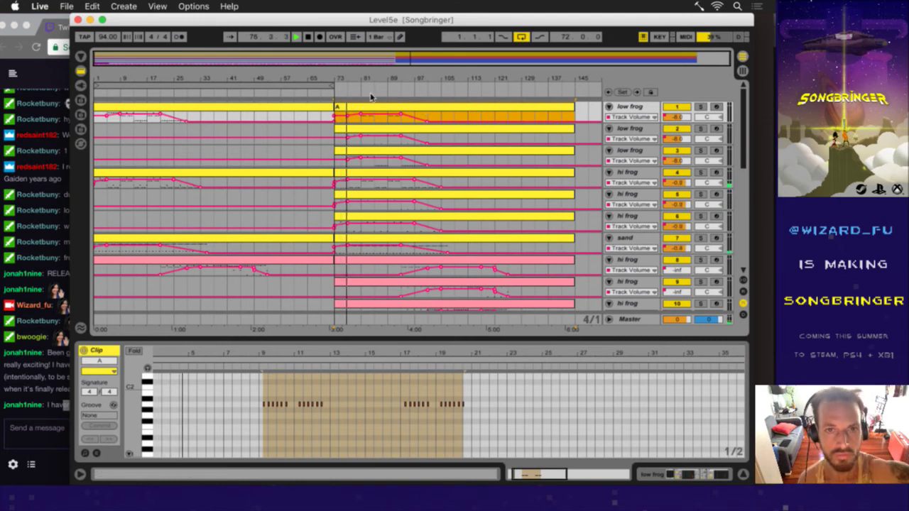
drag(355, 76, 358, 79)
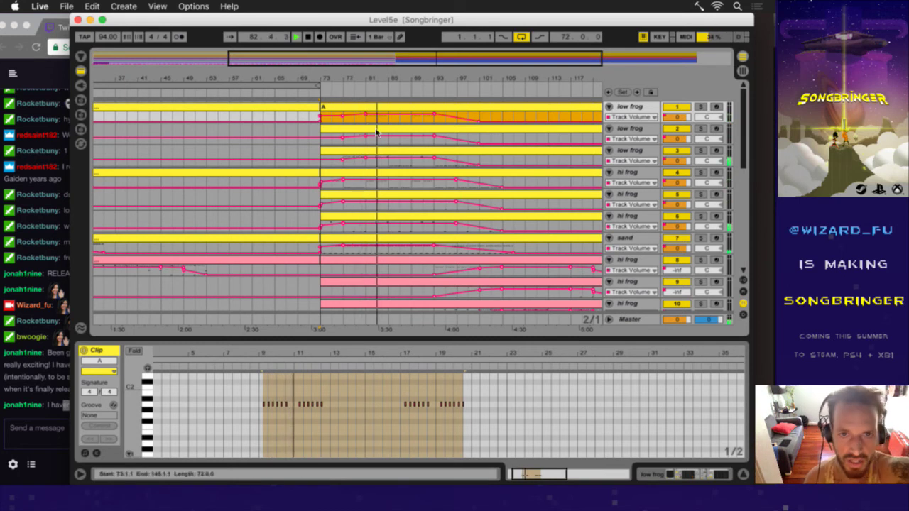
key(space)
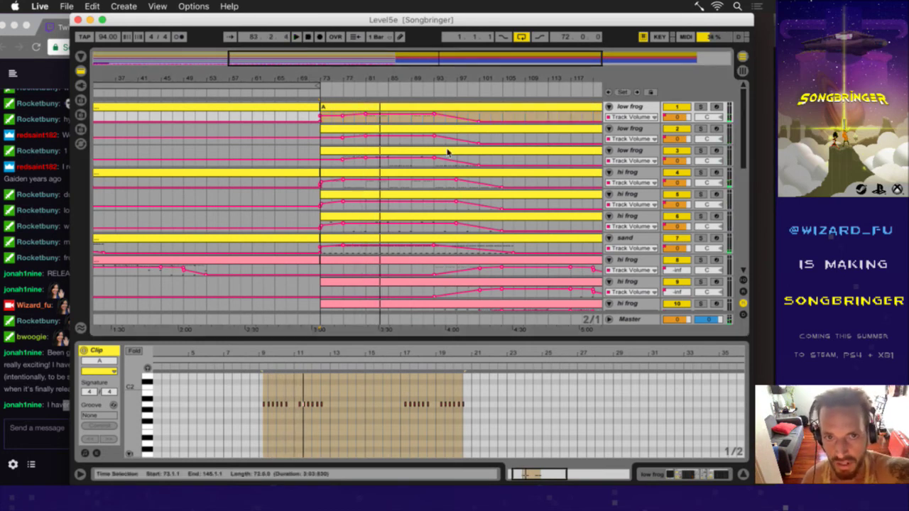
- Select the clips from bar 73 to 145 on tracks 1 to 18 and duplicate them to start at bar 145
click(424, 107)
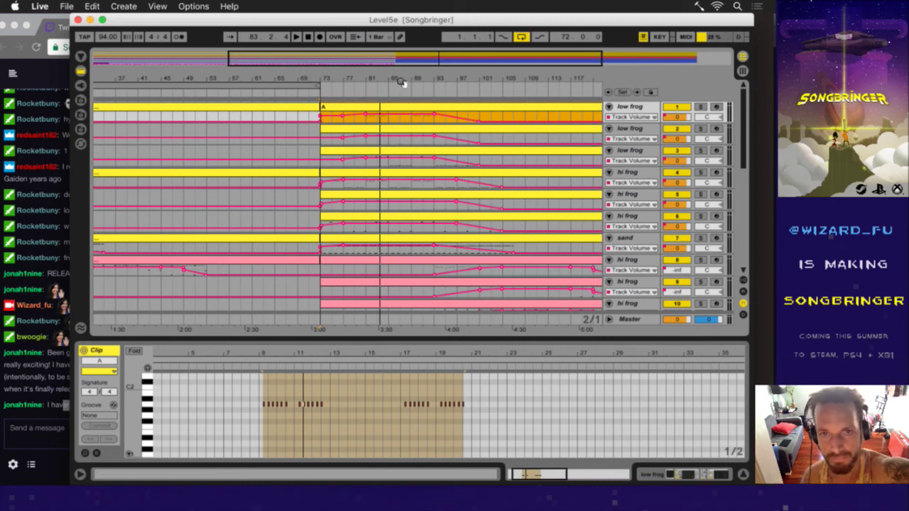
drag(399, 82, 396, 79)
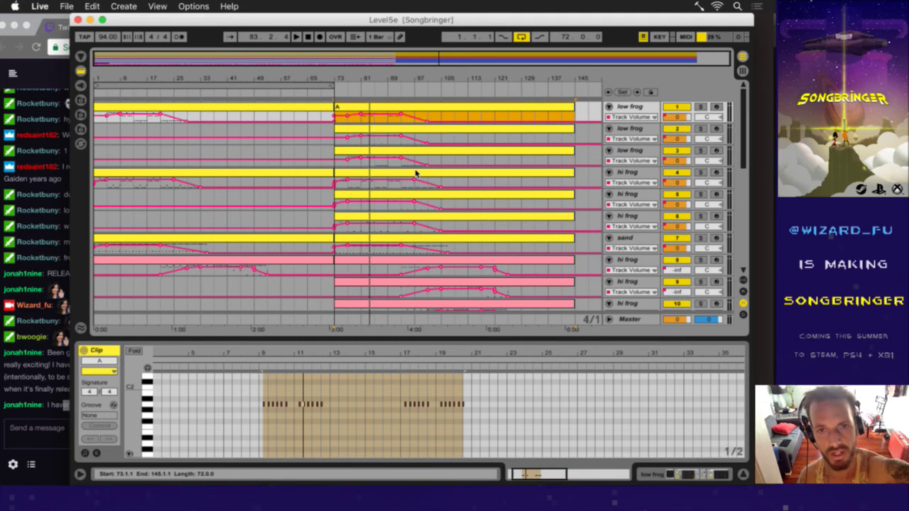
scroll(495, 150, down, 5)
shift+click(510, 286)
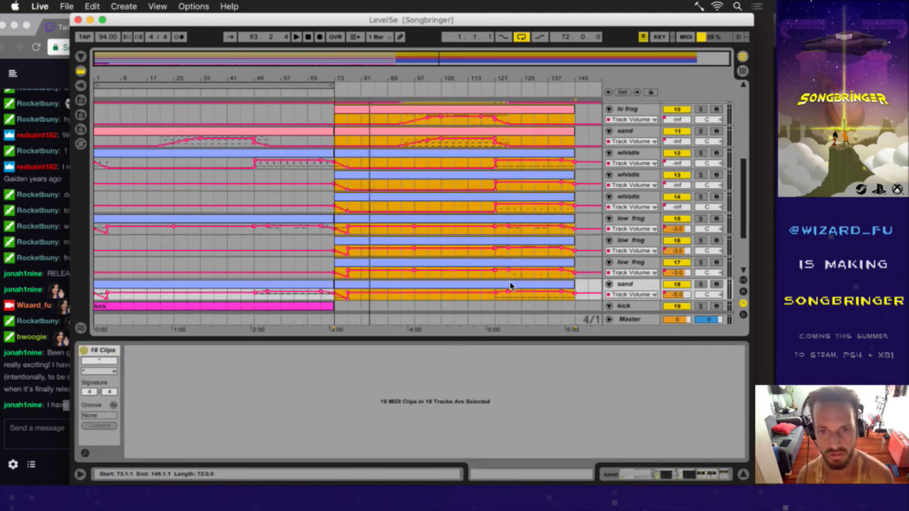
scroll(515, 284, up, 5)
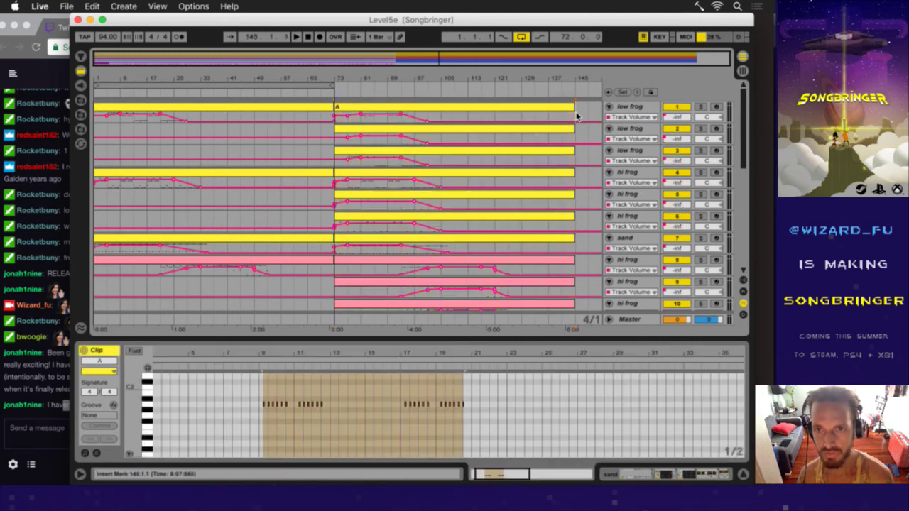
key(super+d)
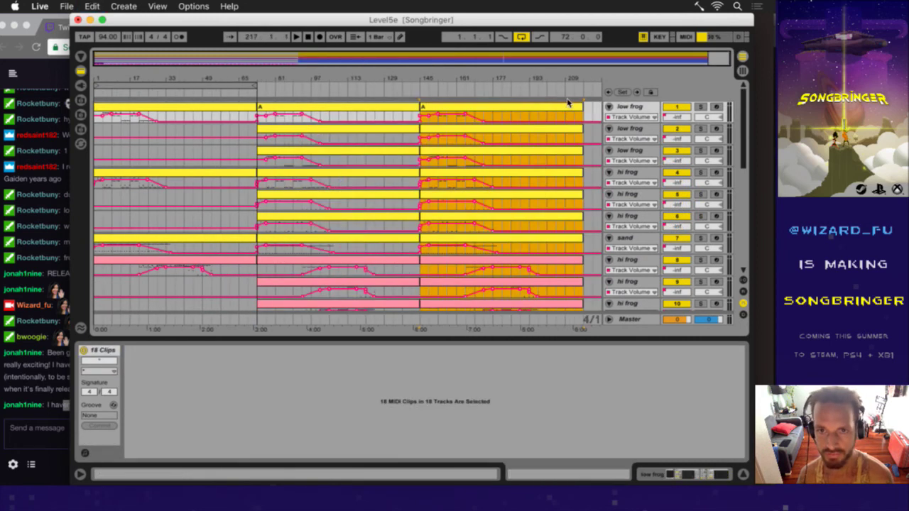
- Duplicate the selected 18-track section repeatedly, back to back, until the copies reach bar 721
key(super+d)
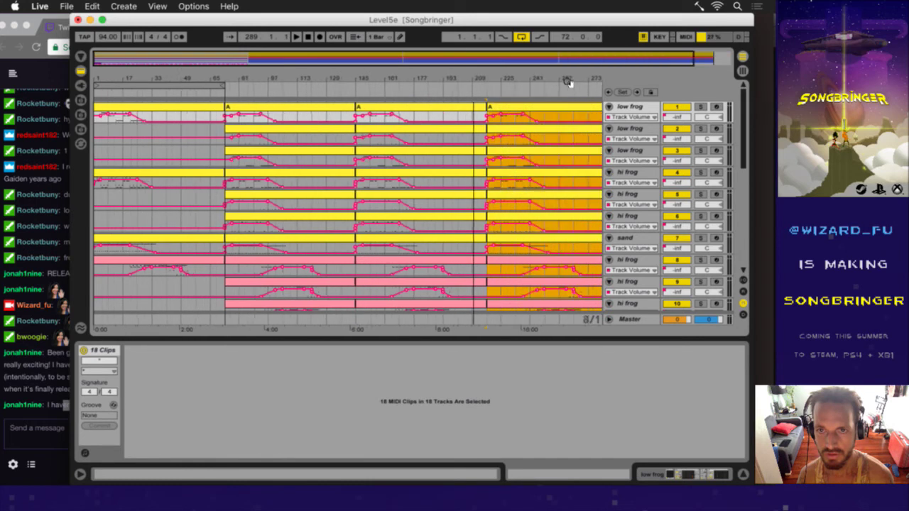
key(super+d)
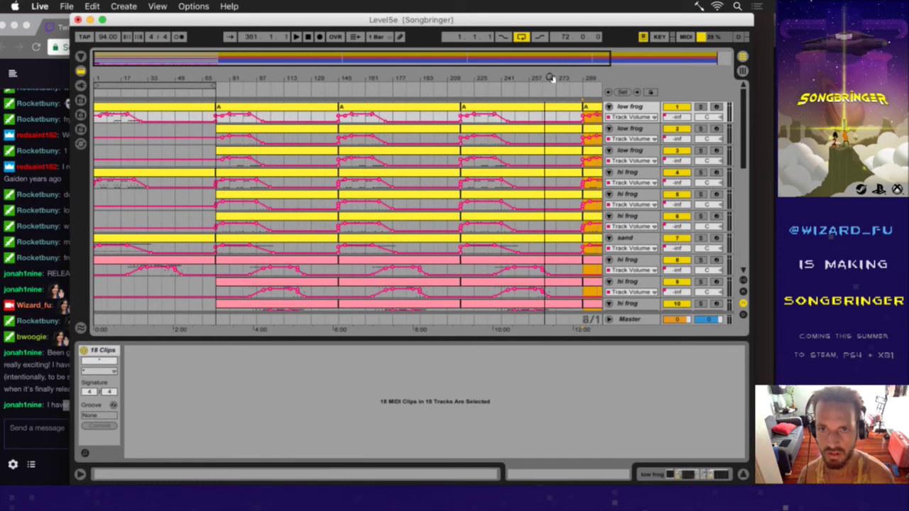
key(super+d)
drag(563, 73, 506, 69)
key(super+d)
key(super+d)
key(super+d)
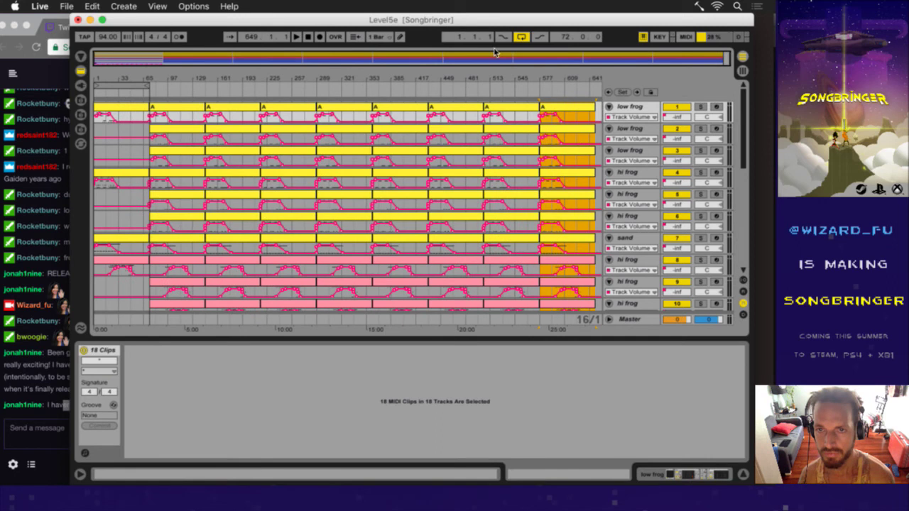
key(super+d)
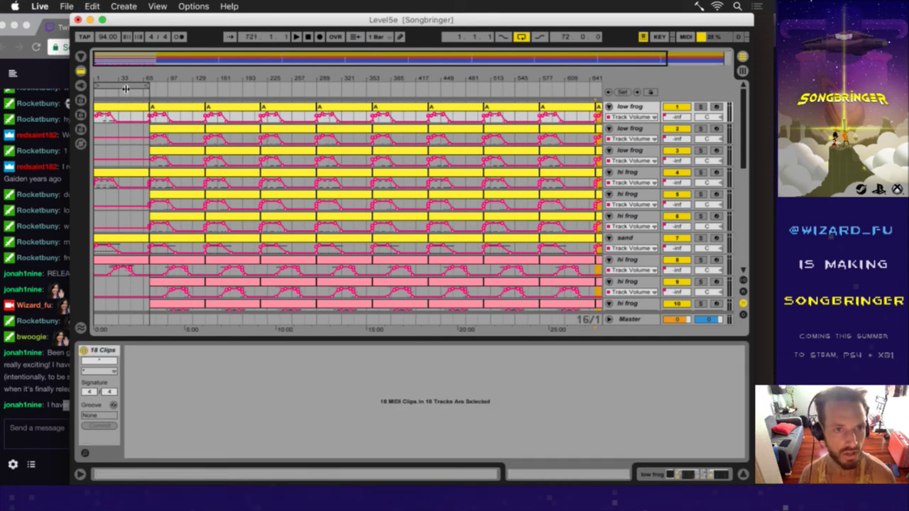
drag(111, 88, 117, 69)
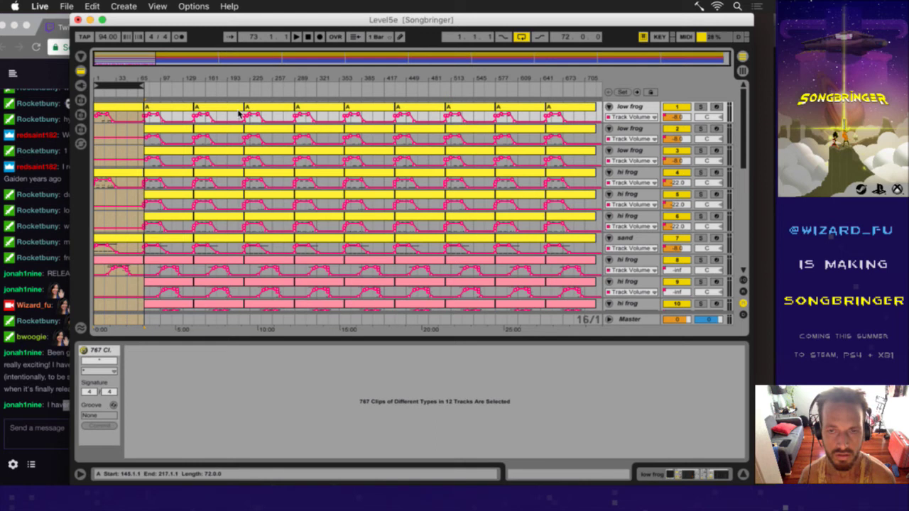
- Undo the back-to-back duplicates, keeping only the split section from bar 73 to 145
key(Delete)
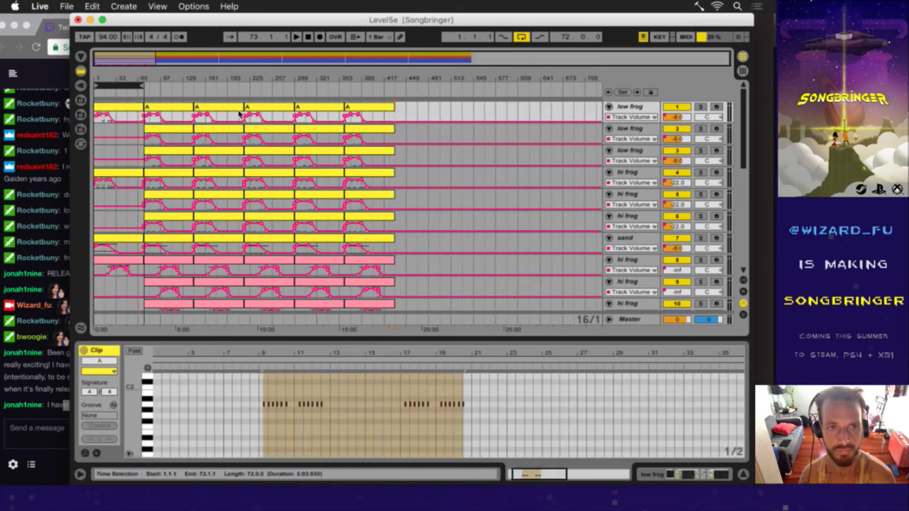
key(super+z)
key(super+z)
key(super+z)
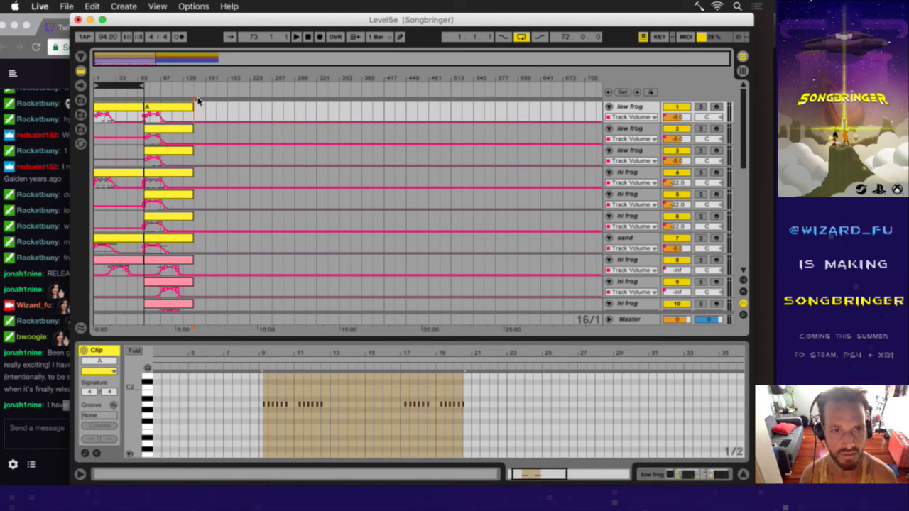
- Shift the 72-bar loop brace forward to bar 81 and back to bar 1 to compare its positions
key(Right)
key(Right)
key(Right)
key(Right)
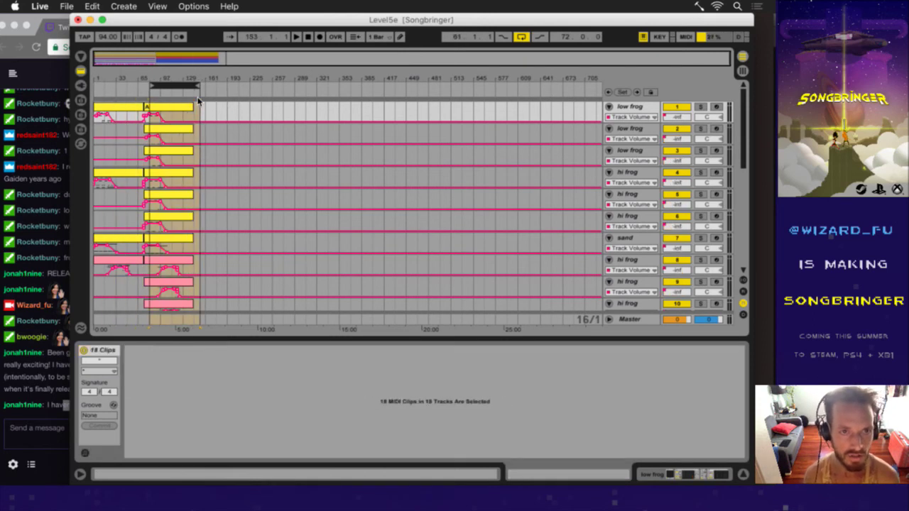
key(Left)
key(Left)
key(Left)
key(Left)
key(Left)
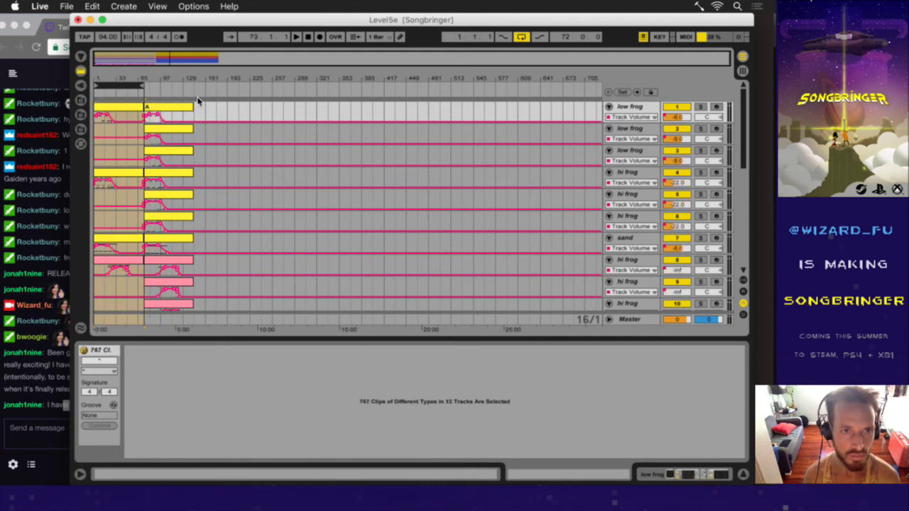
- Move the 72-bar loop brace to start at bar 81
key(Right)
key(Right)
key(Right)
key(Right)
key(Right)
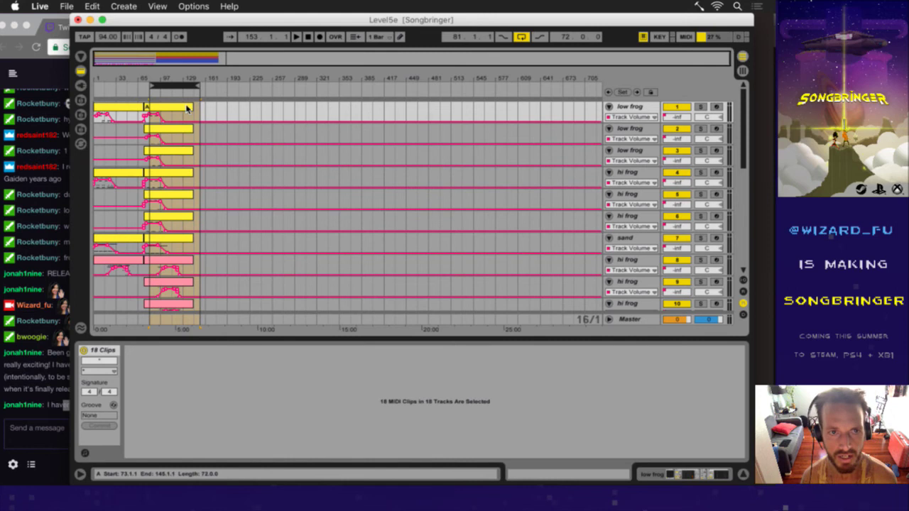
- Select the clips from bar 73 to 145 on tracks 1 to 18, move them to start at bar 81, and save the set
click(276, 201)
scroll(263, 203, down, 10)
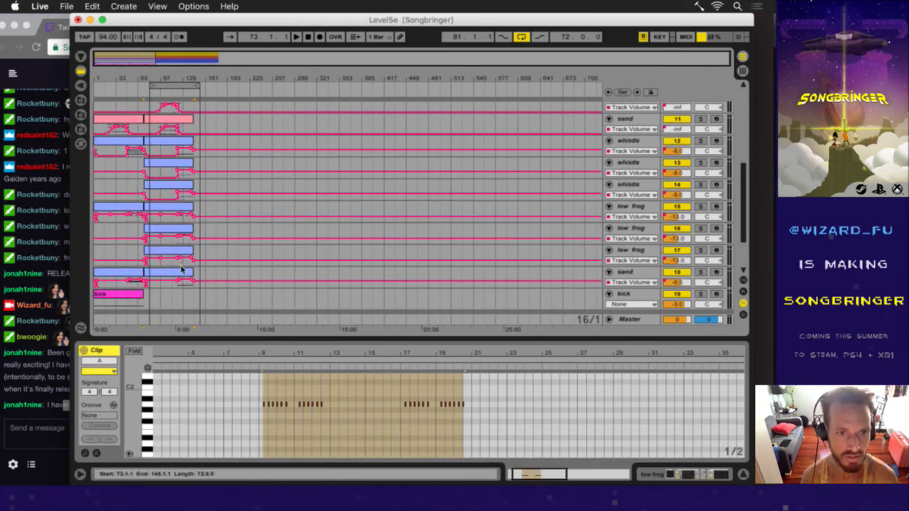
shift+click(182, 270)
scroll(157, 208, up, 10)
drag(145, 78, 213, 67)
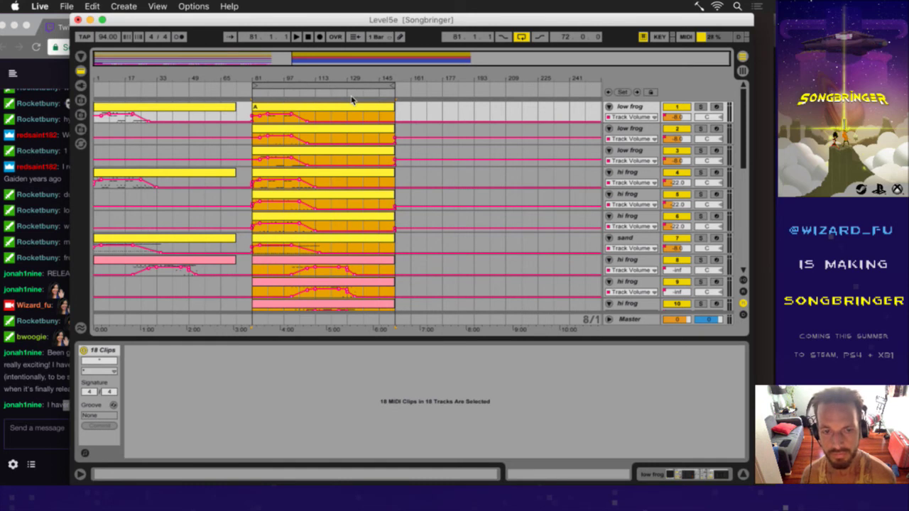
key(super+s)
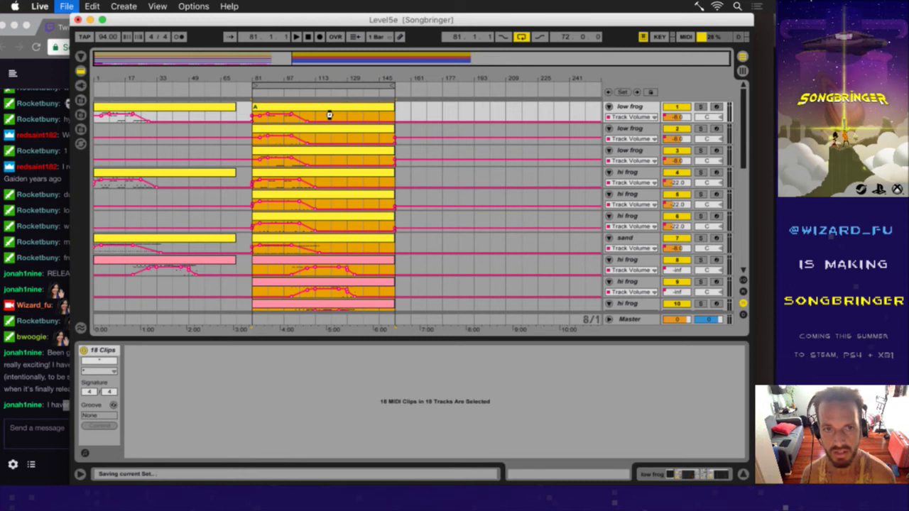
- Copy the 18 clips from bar 81 to 153 and paste them at bar 161 on track 1
scroll(329, 107, down, 5)
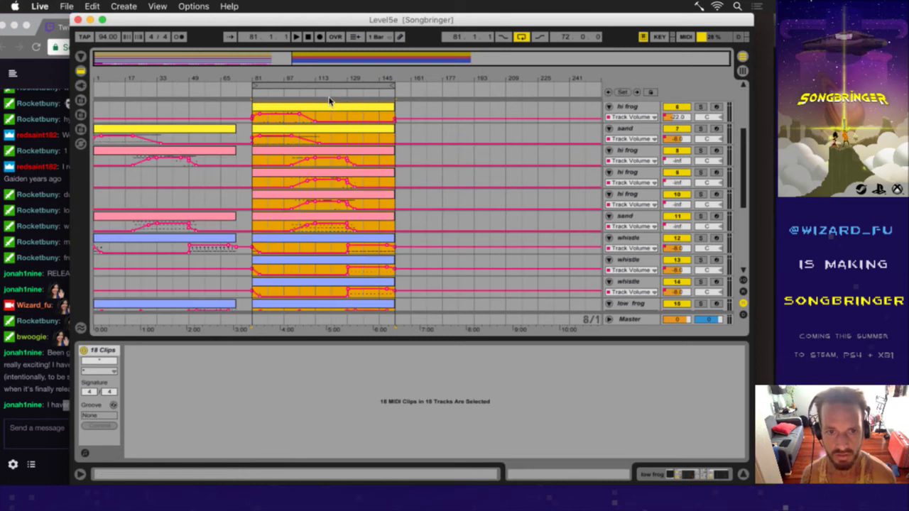
scroll(446, 225, down, 3)
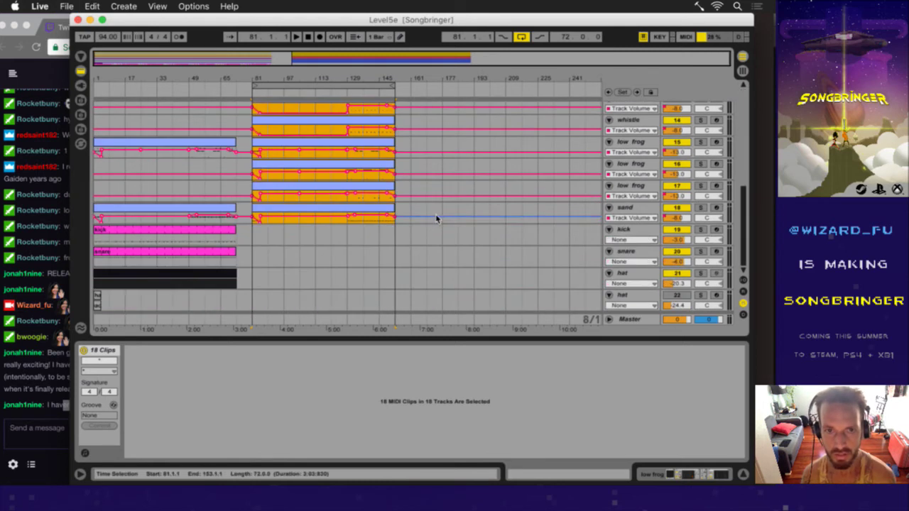
scroll(426, 206, up, 8)
key(super+c)
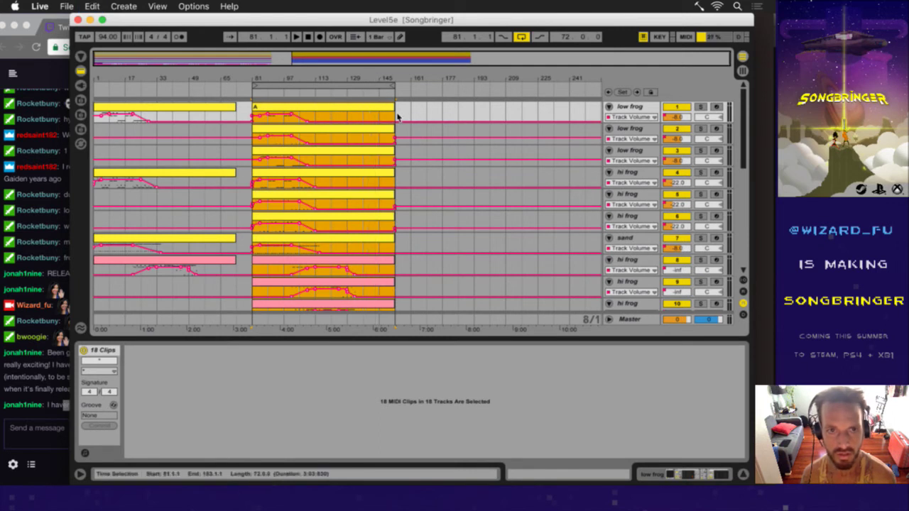
click(409, 111)
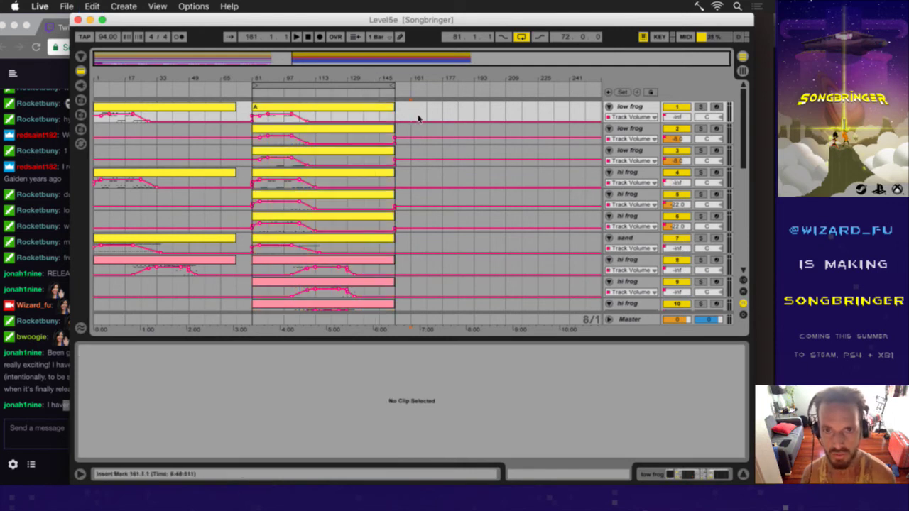
key(super+v)
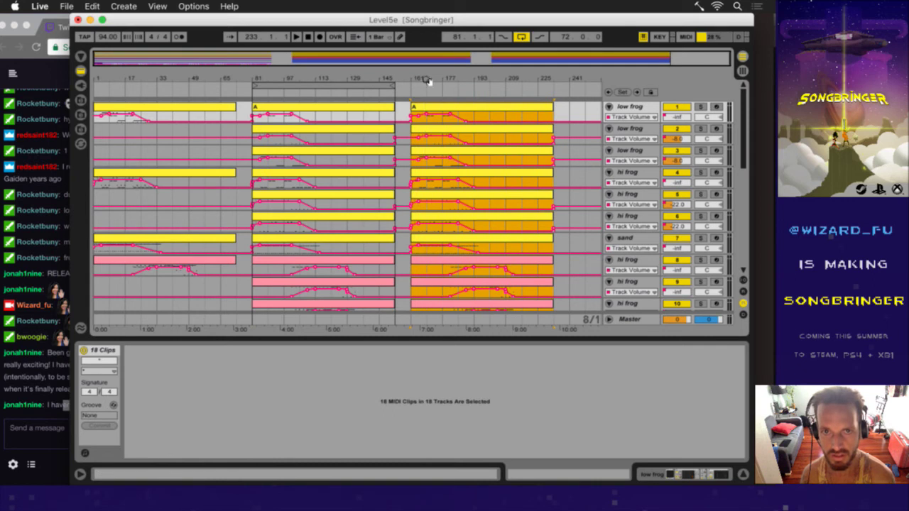
- Paste the copied 18-track section at bars 241 and 321
click(576, 112)
key(super+v)
drag(543, 83, 540, 78)
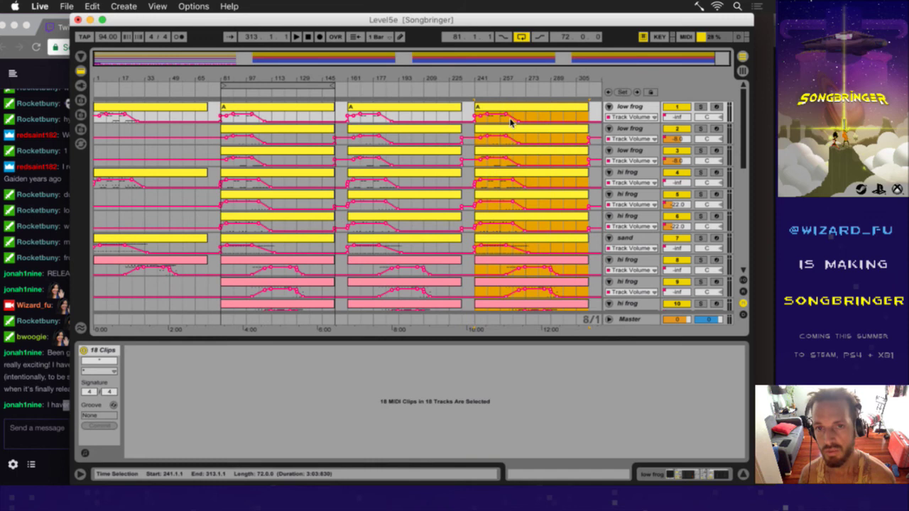
click(602, 113)
key(super+v)
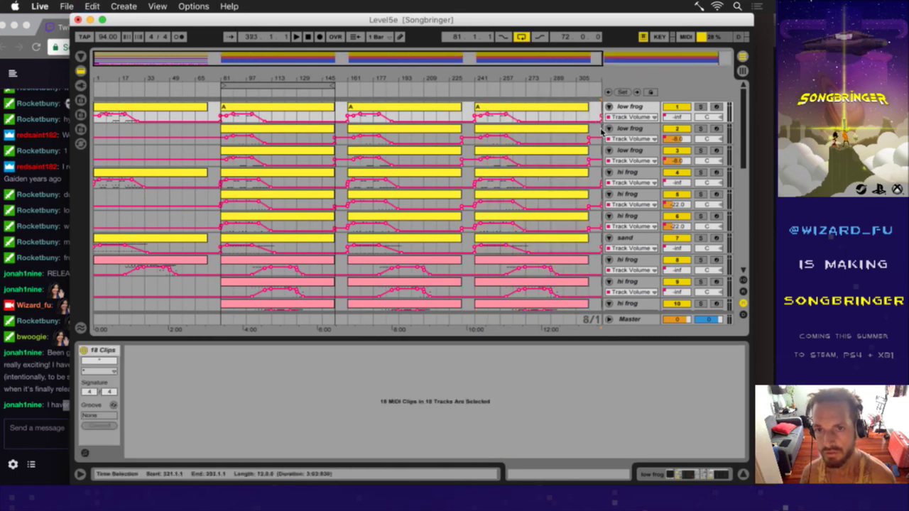
drag(556, 82, 552, 80)
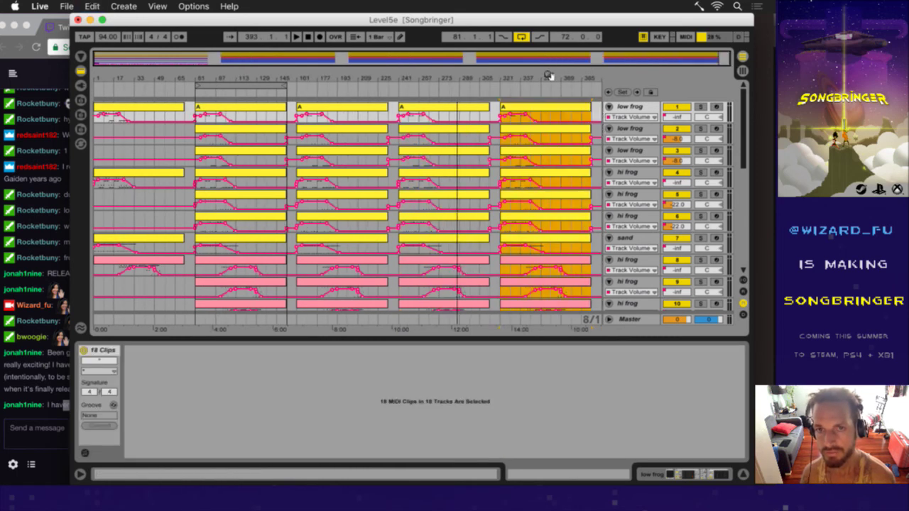
- Paste two more copies of the section at bars 401 and 481
click(597, 112)
key(super+v)
drag(593, 88, 495, 80)
click(596, 112)
key(super+v)
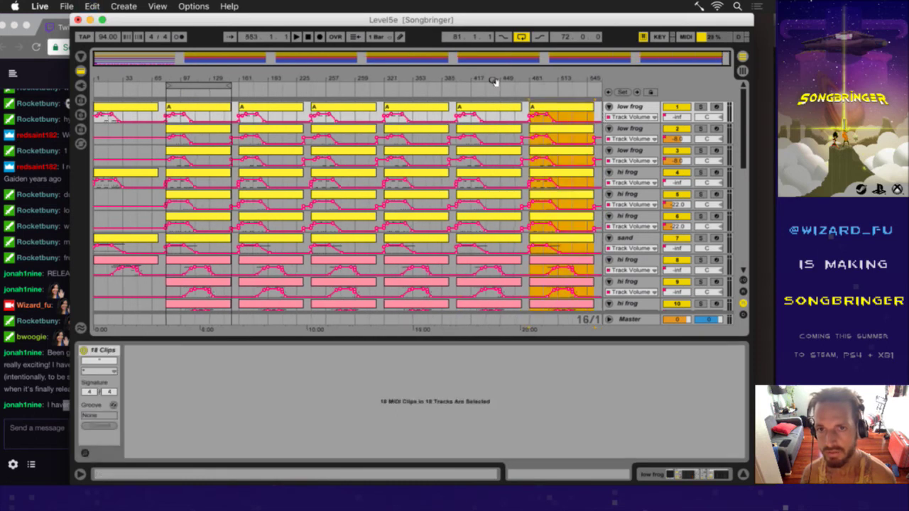
- Paste further copies of the section at bars 561 and 641
click(597, 112)
key(super+v)
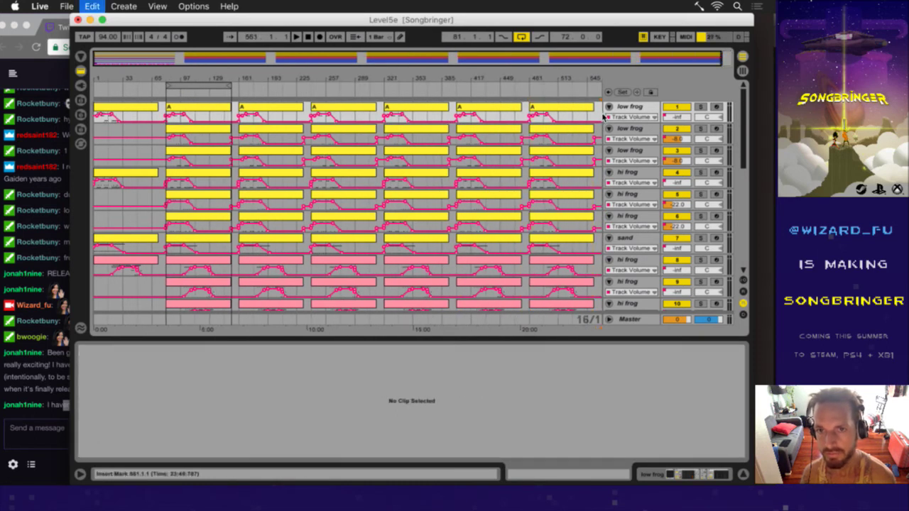
drag(567, 69, 566, 62)
click(602, 120)
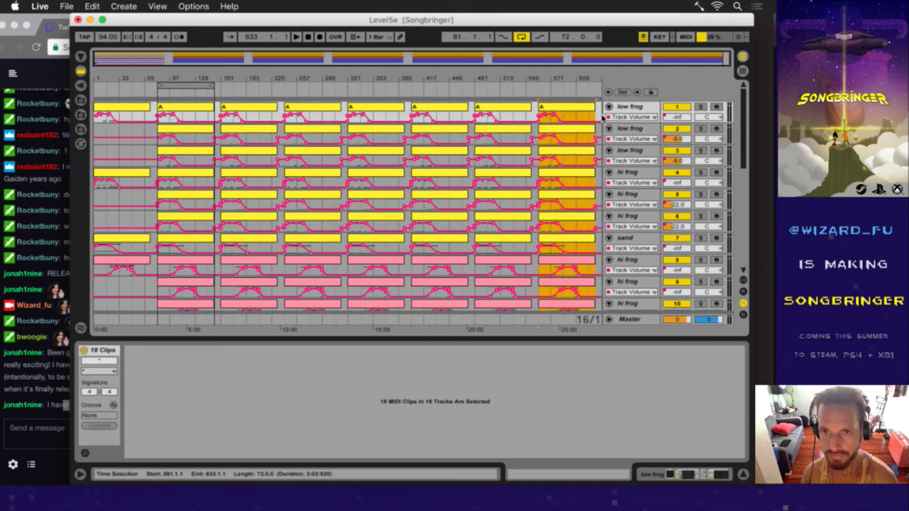
key(super+v)
drag(568, 85, 544, 80)
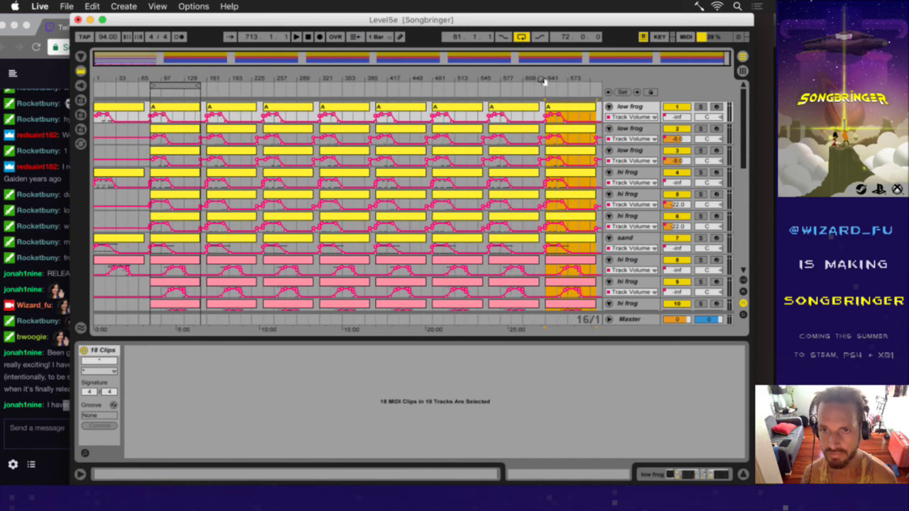
- Continue pasting the section at bars 721 and 801
click(600, 115)
key(super+v)
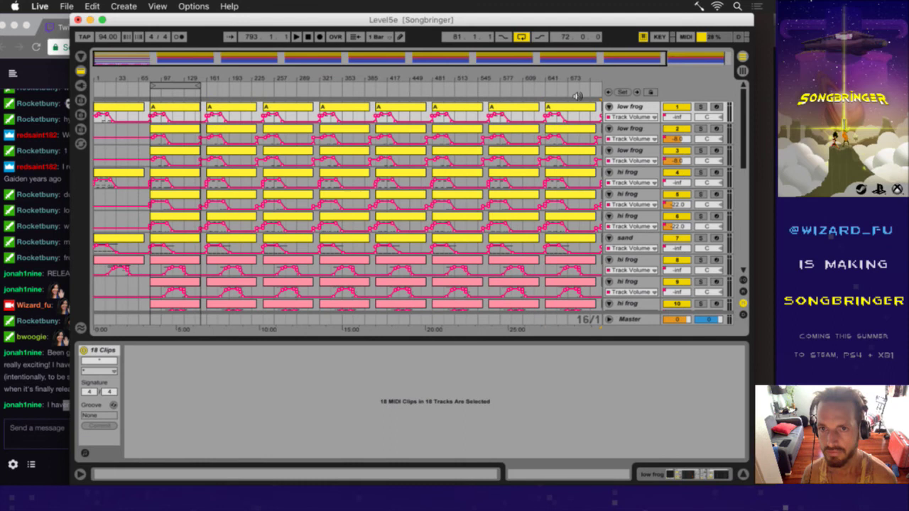
drag(579, 80, 535, 69)
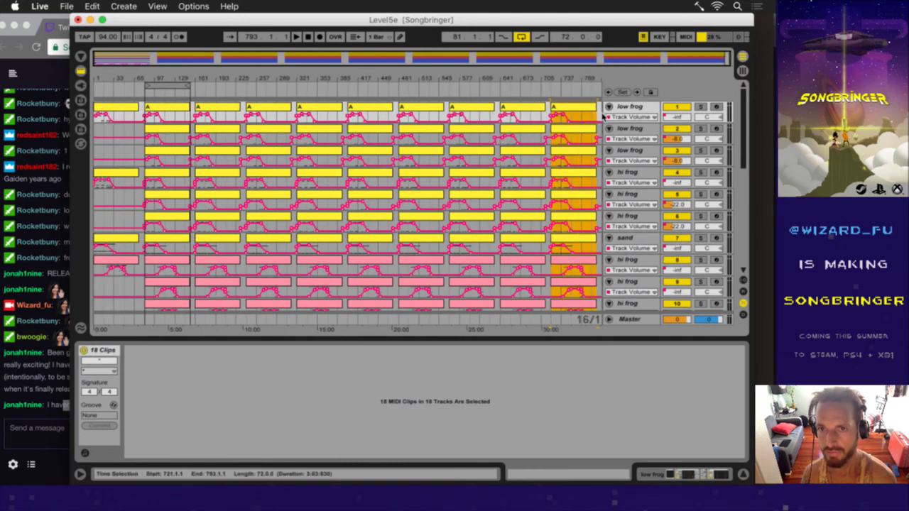
click(588, 88)
key(super+v)
- Add the last copies of the section at bars 881 and 961
drag(588, 88, 602, 113)
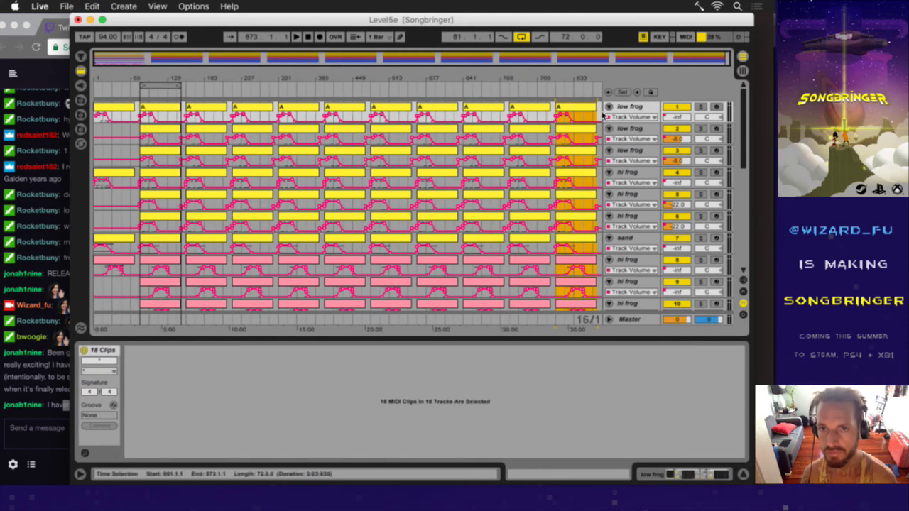
key(super+v)
drag(584, 83, 544, 81)
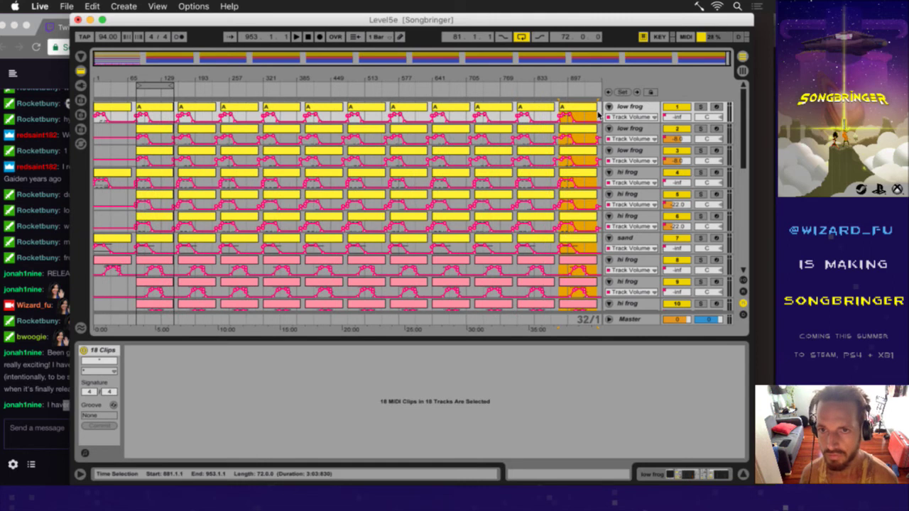
click(602, 113)
key(super+v)
mouse_move(556, 106)
mouse_down()
mouse_move(532, 81)
mouse_move(415, 83)
mouse_up()
- Select the loop brace and shift it forward in steps from bar 81 to bar 225 across the pasted sections
click(152, 86)
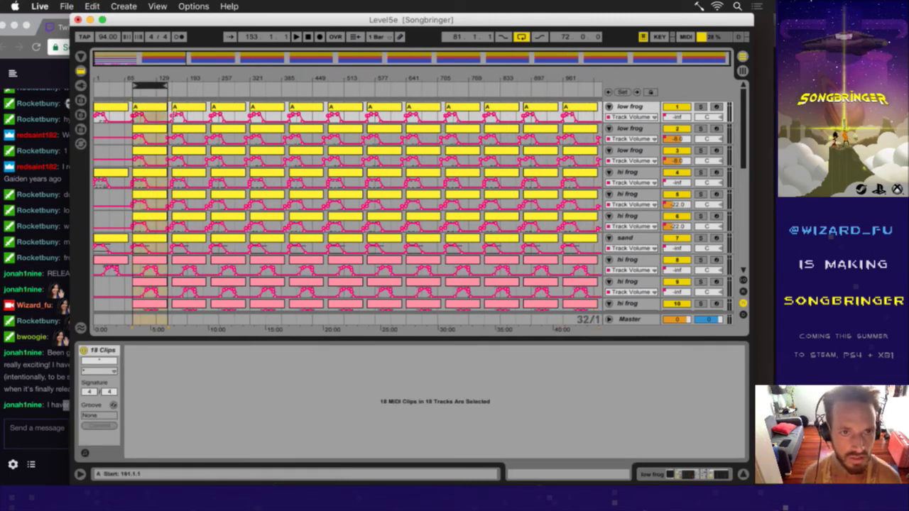
key(Right)
key(Right)
key(Right)
key(Right)
key(Right)
key(Right)
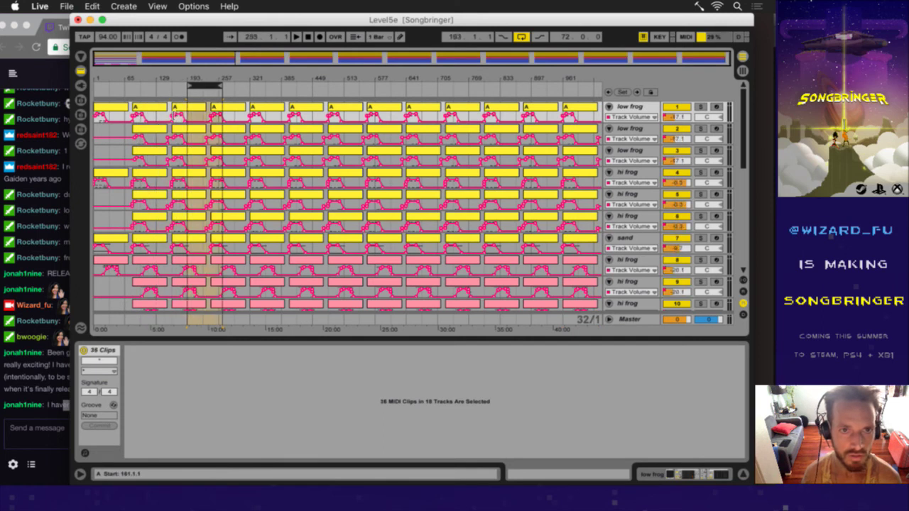
key(Right)
key(Left)
key(Left)
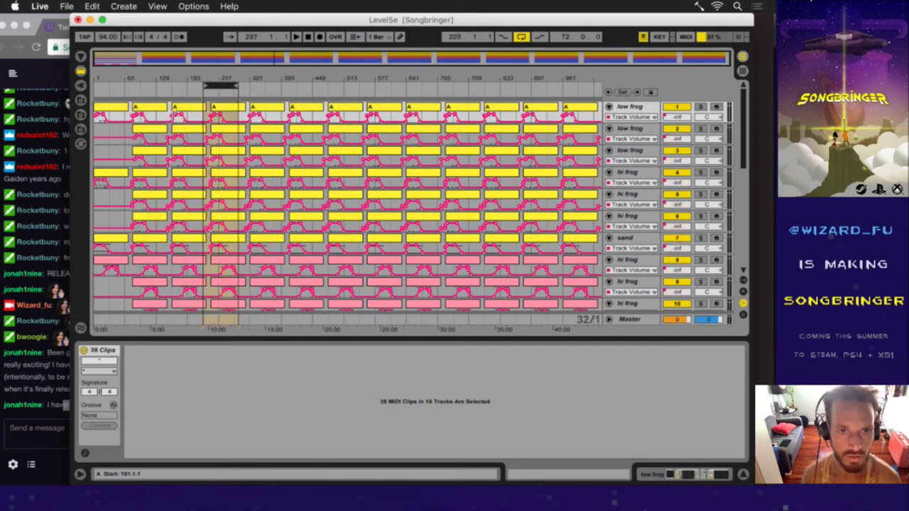
- Move the loop brace back to start at bar 1
key(Left)
key(Left)
key(Left)
key(Left)
key(Left)
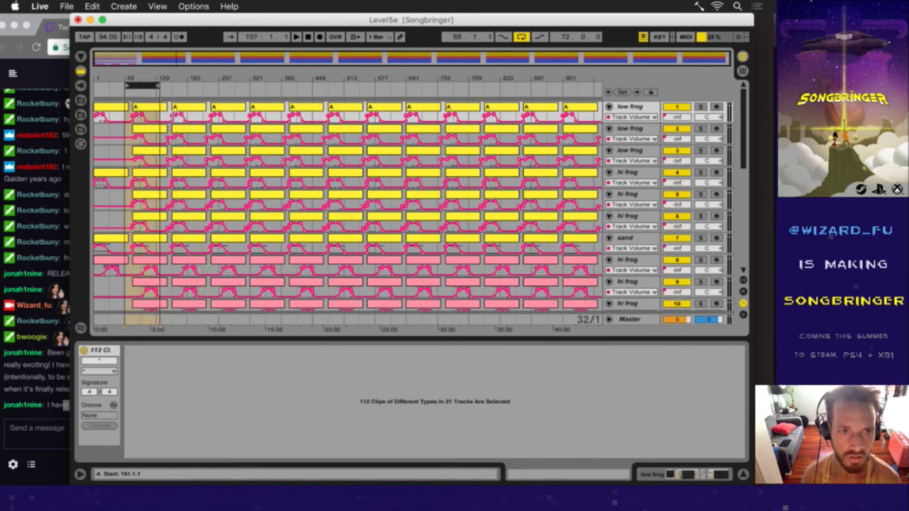
key(Left)
key(Left)
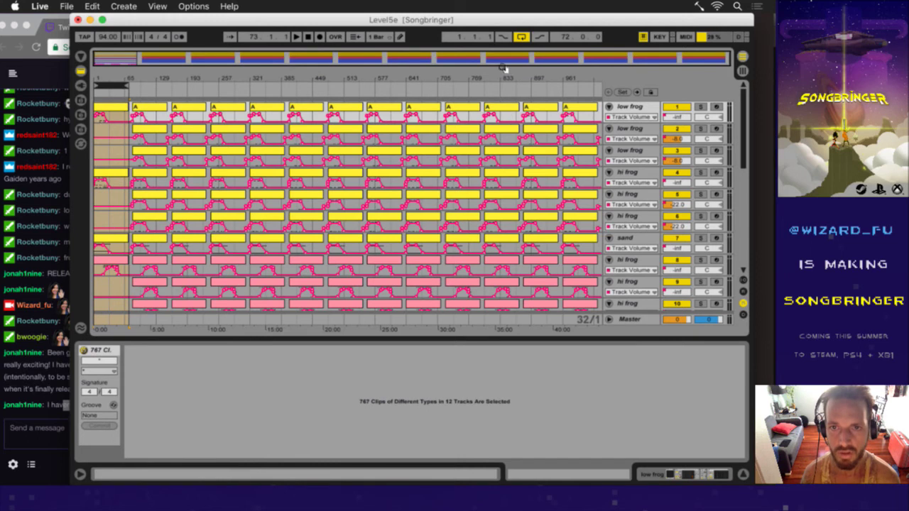
- Select tracks 1 to 18, from the first low frog to the last sand, and collapse them all
drag(600, 114, 140, 310)
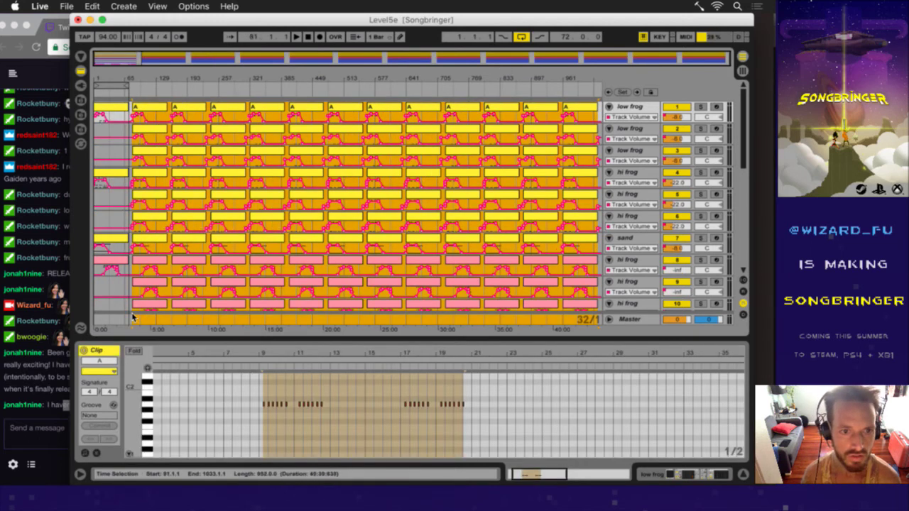
scroll(147, 245, down, 2)
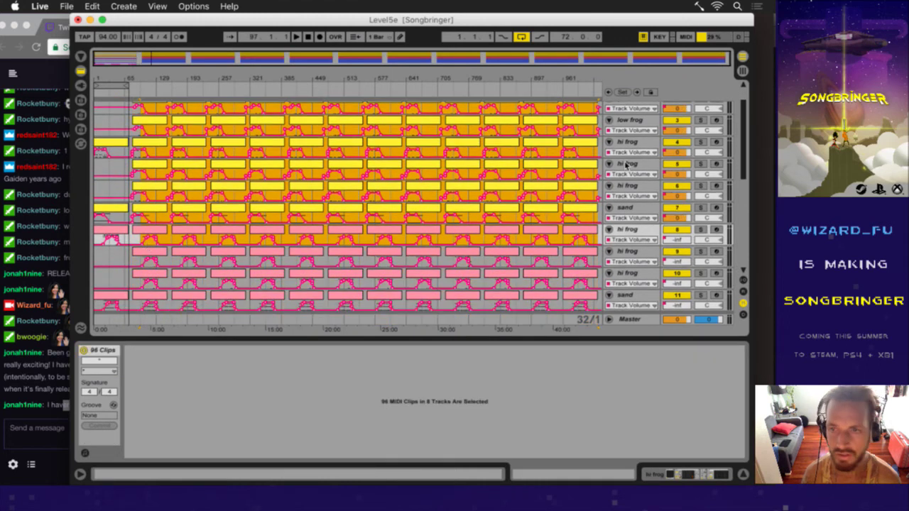
scroll(639, 108, up, 2)
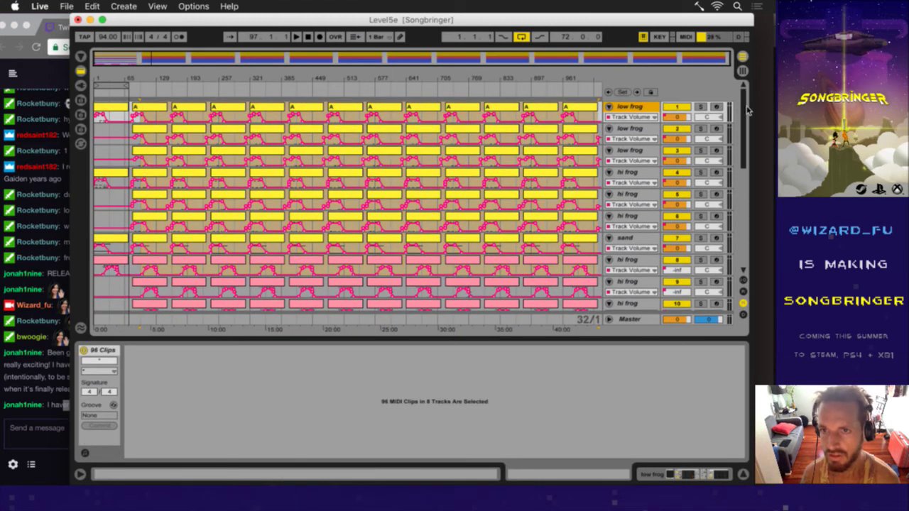
scroll(745, 112, down, 10)
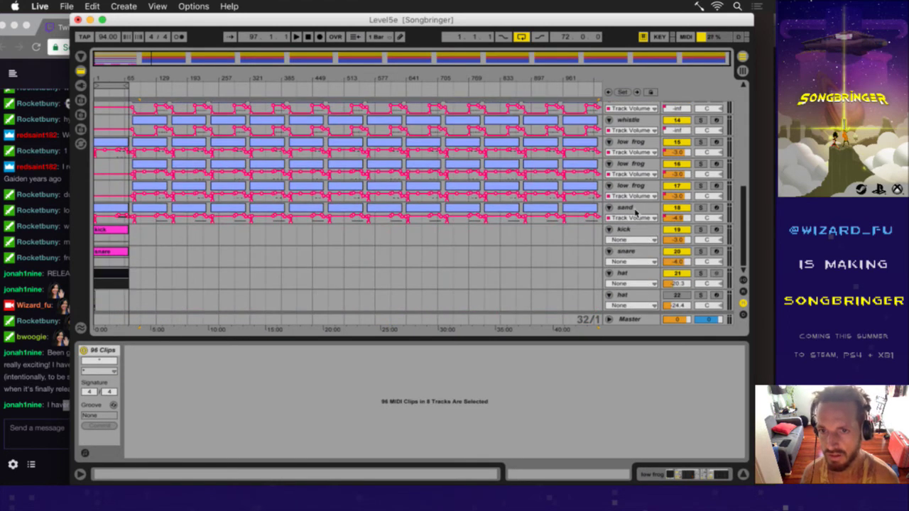
shift+click(634, 208)
scroll(614, 211, down, 7)
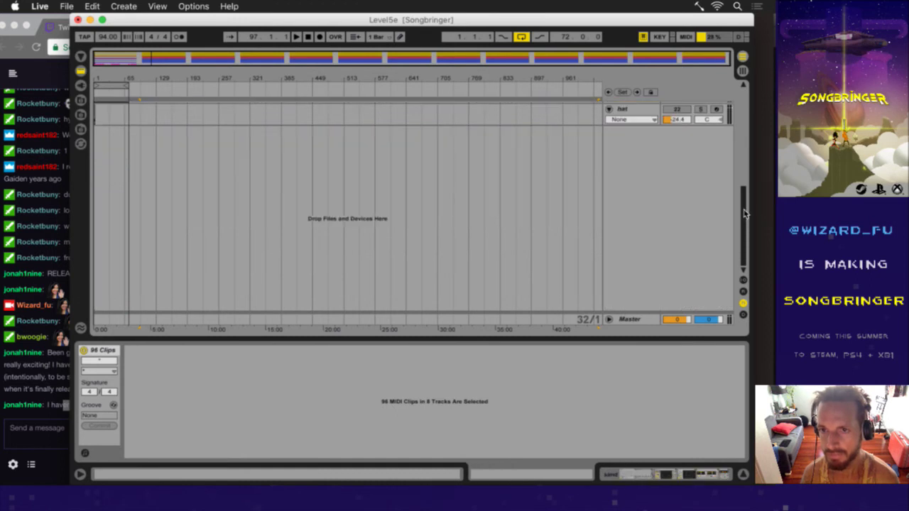
drag(744, 213, 748, 69)
click(624, 105)
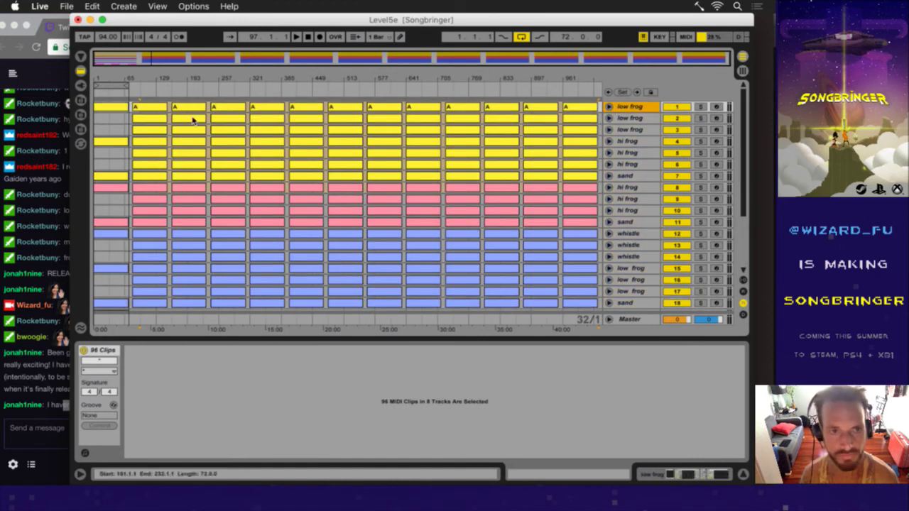
- Hide the clip detail view and move all twelve section copies on tracks 1 to 18 to start at bar 97
click(386, 244)
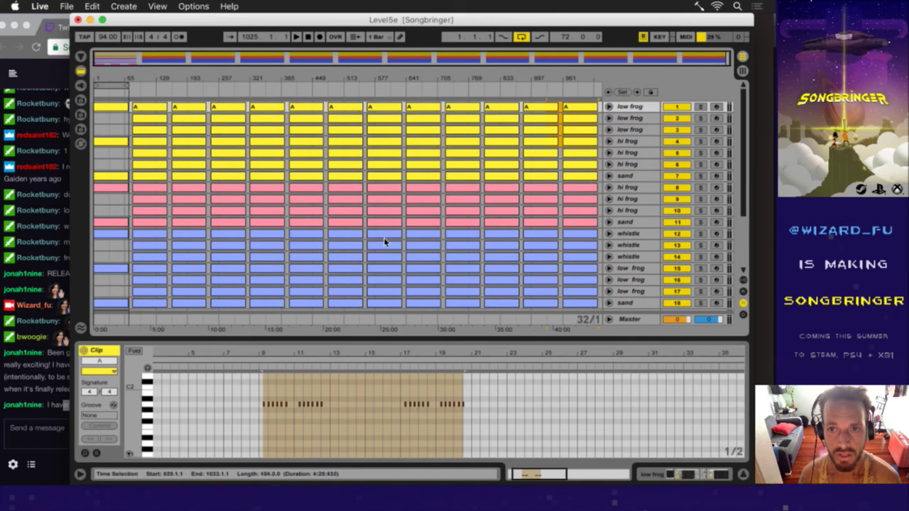
key(ctrl+a)
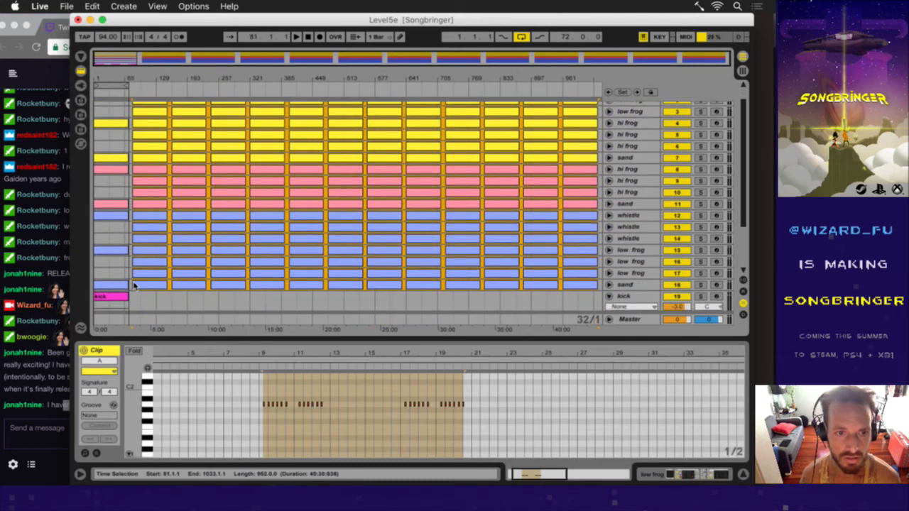
key(super+alt+l)
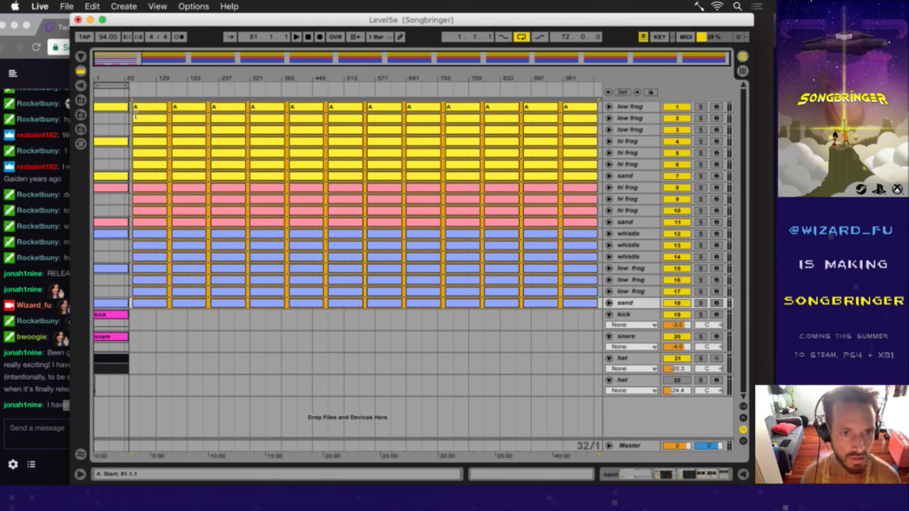
click(144, 106)
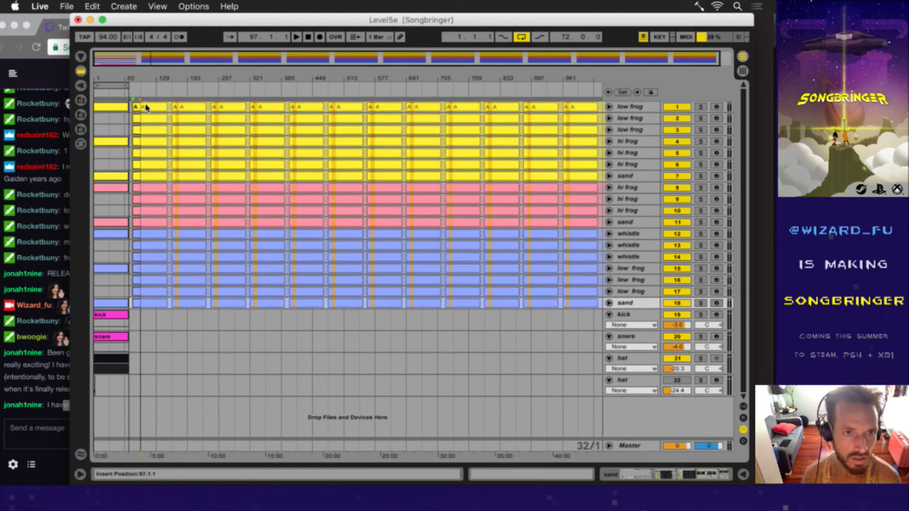
key(super+v)
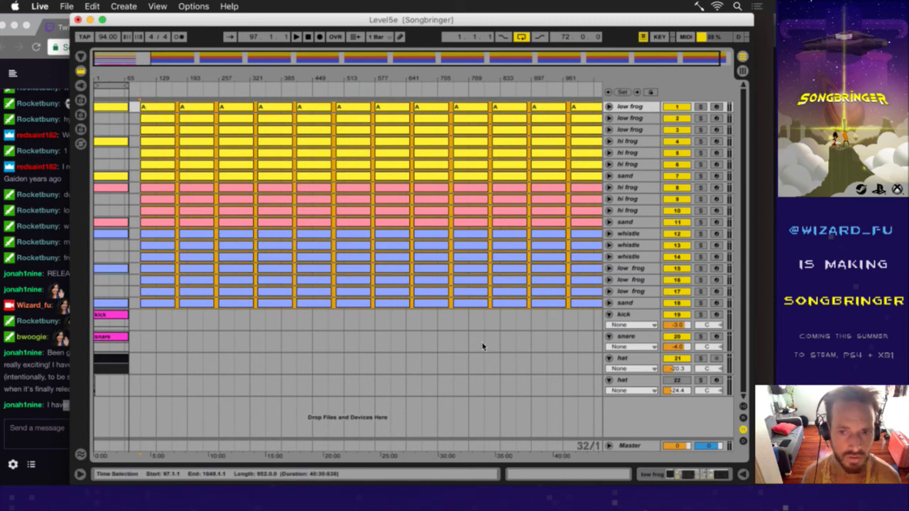
- Shift the second and all following section copies to start at bar 193, and the third onward to start at bar 289
drag(445, 73, 435, 65)
drag(561, 113, 180, 306)
drag(182, 108, 188, 109)
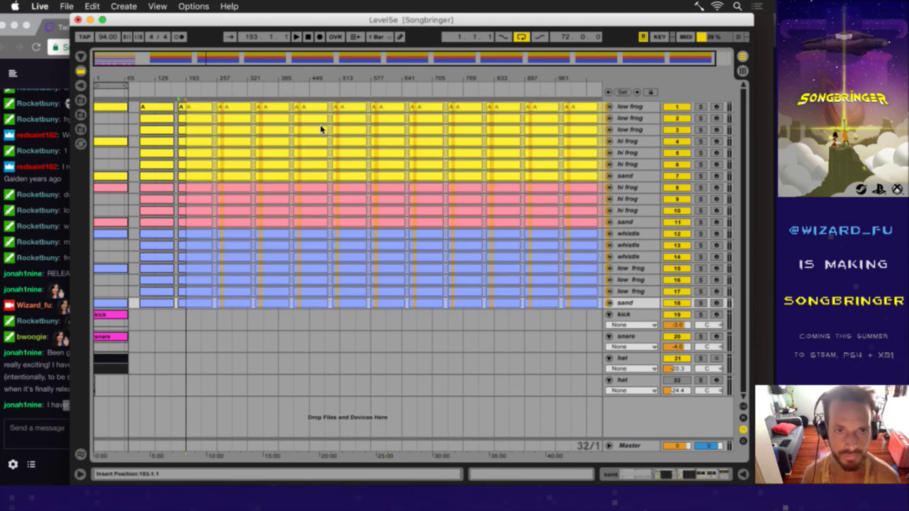
shift+click(599, 108)
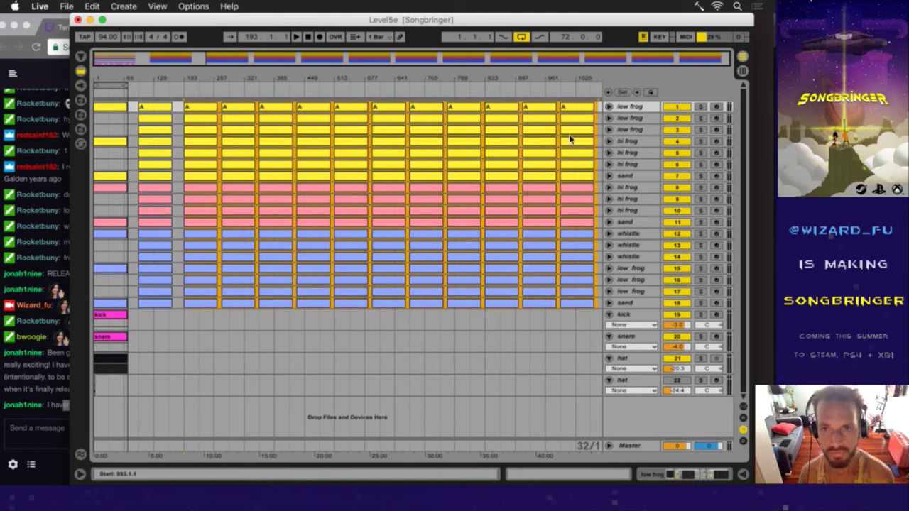
drag(599, 108, 222, 306)
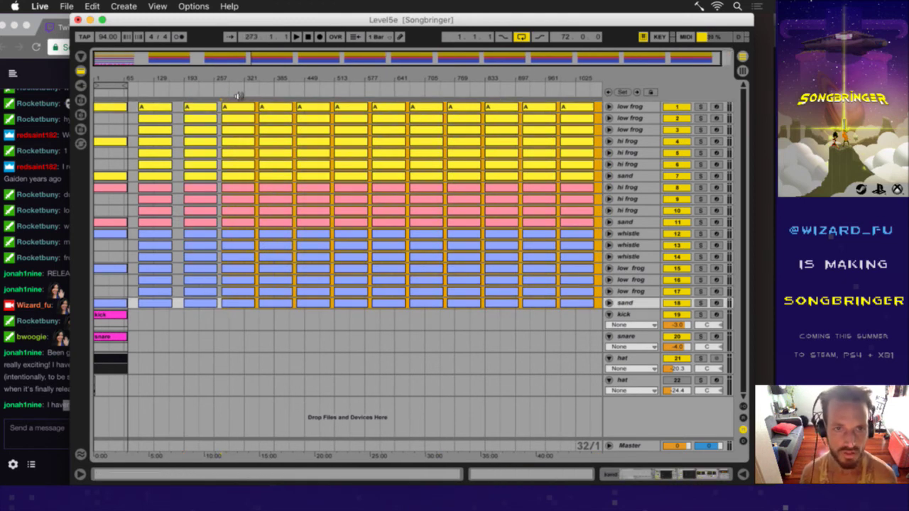
mouse_move(231, 106)
mouse_down()
mouse_move(239, 106)
mouse_move(232, 112)
mouse_up()
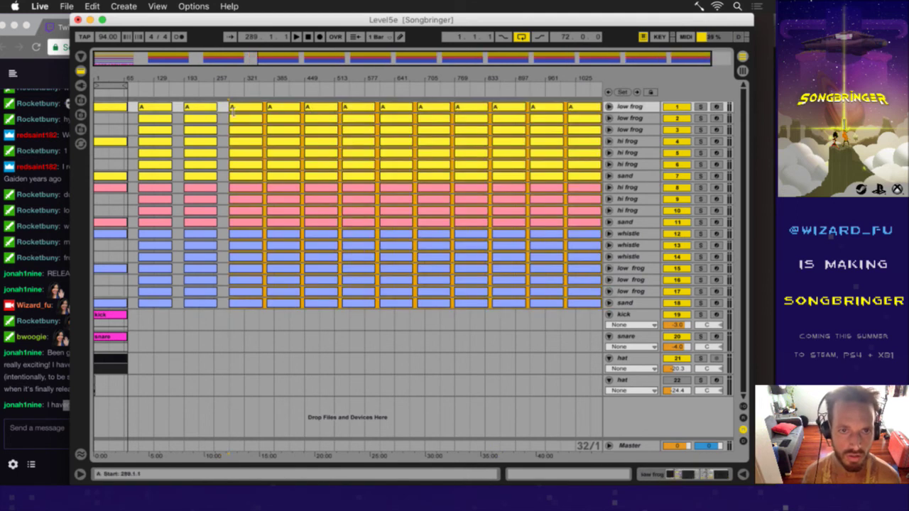
- Move the fourth and all following section copies on the 18 tracks to start at bar 385
drag(248, 78, 249, 72)
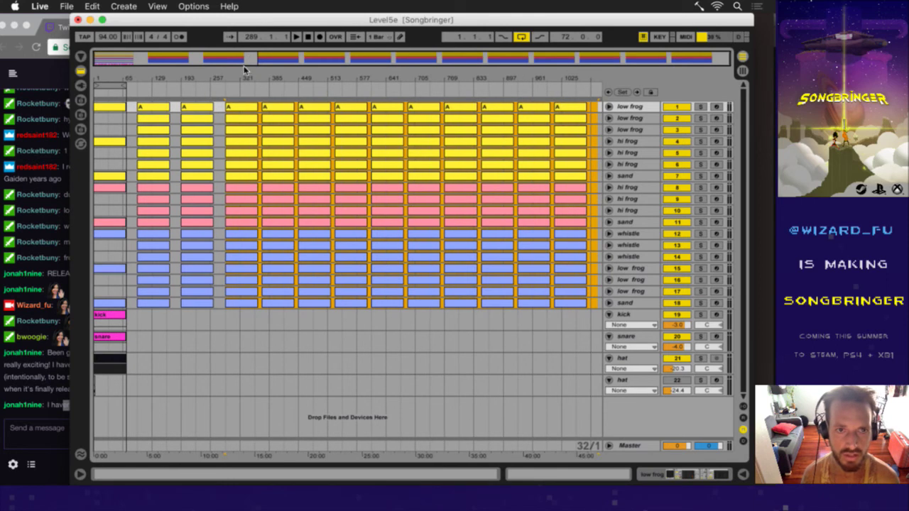
click(598, 111)
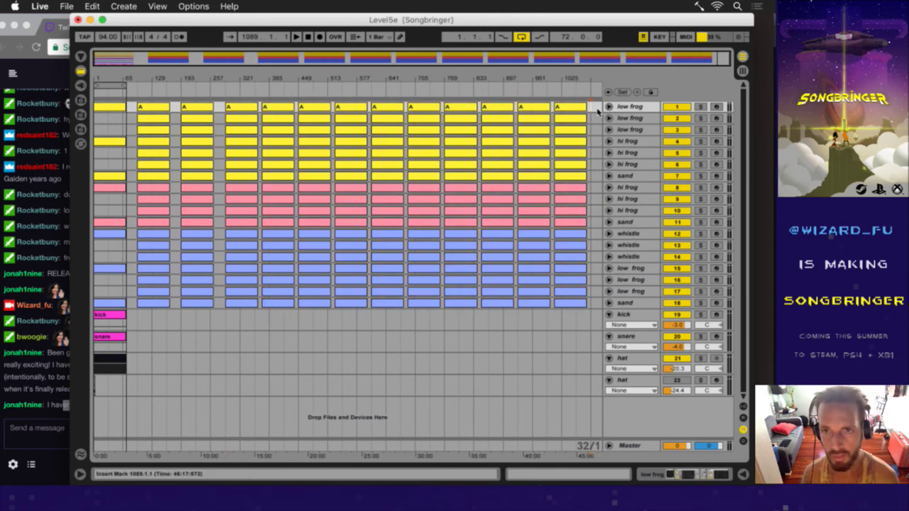
drag(595, 114, 261, 303)
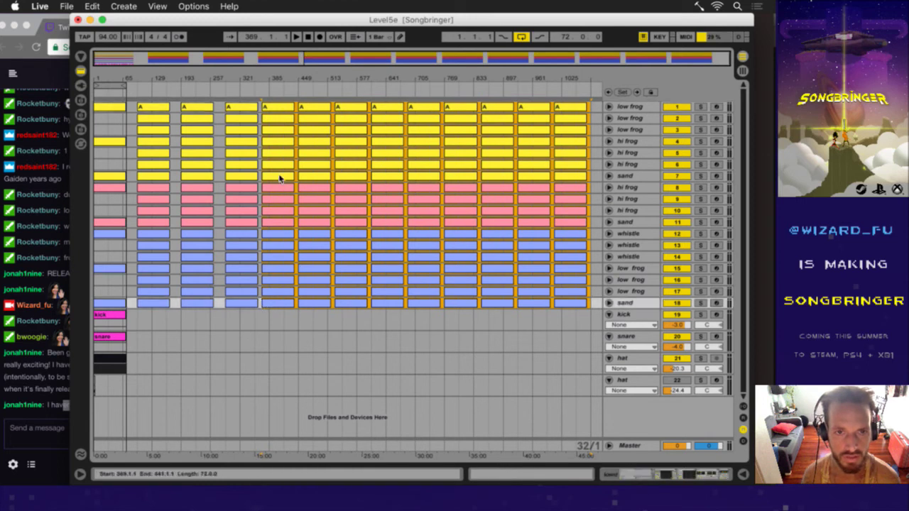
click(277, 106)
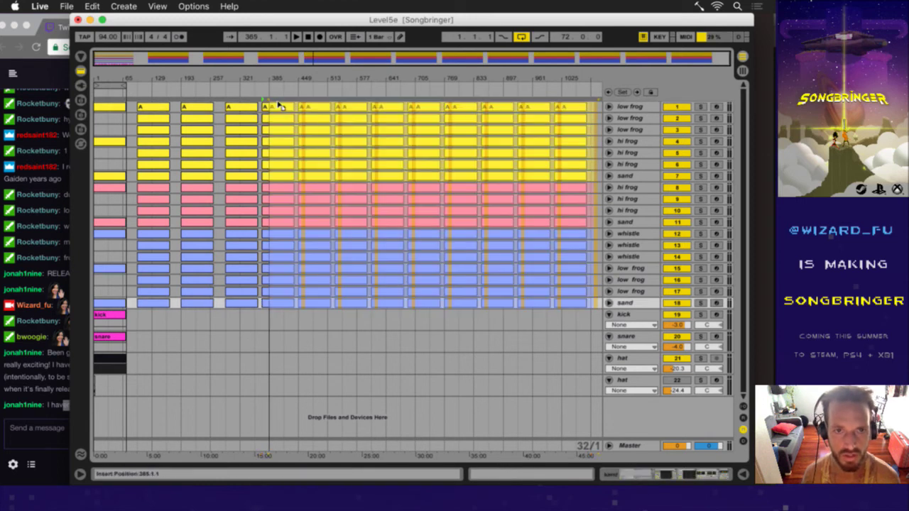
key(ctrl+v)
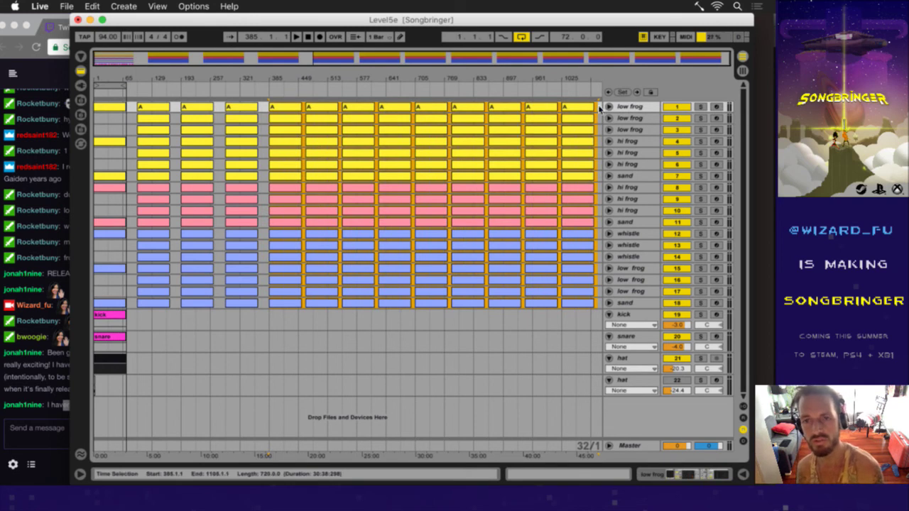
- Move the fifth and following section copies to start at bar 481, and the sixth onward to start at bar 577
drag(600, 107, 304, 305)
click(317, 112)
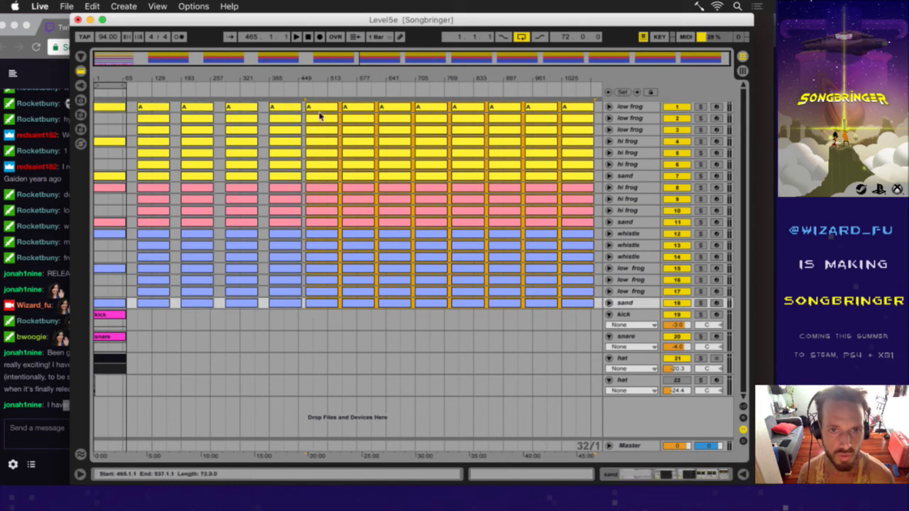
click(317, 109)
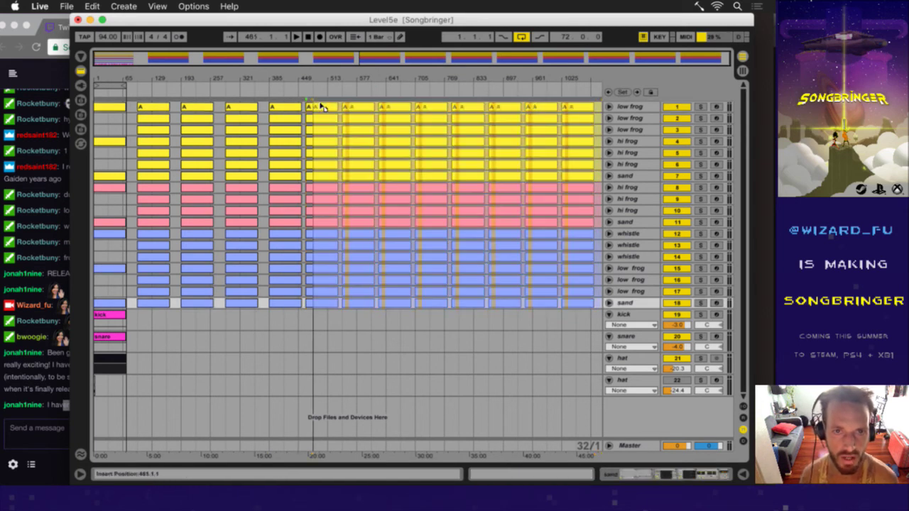
drag(348, 99, 350, 98)
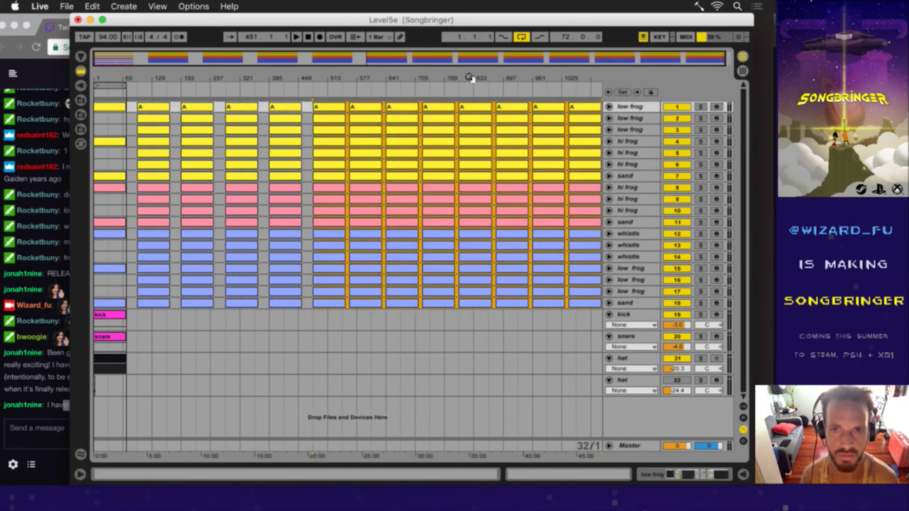
drag(601, 110, 348, 304)
drag(365, 106, 371, 79)
- Shift the seventh and following section copies to start at bar 673, and the eighth onward to start at bar 769
click(600, 108)
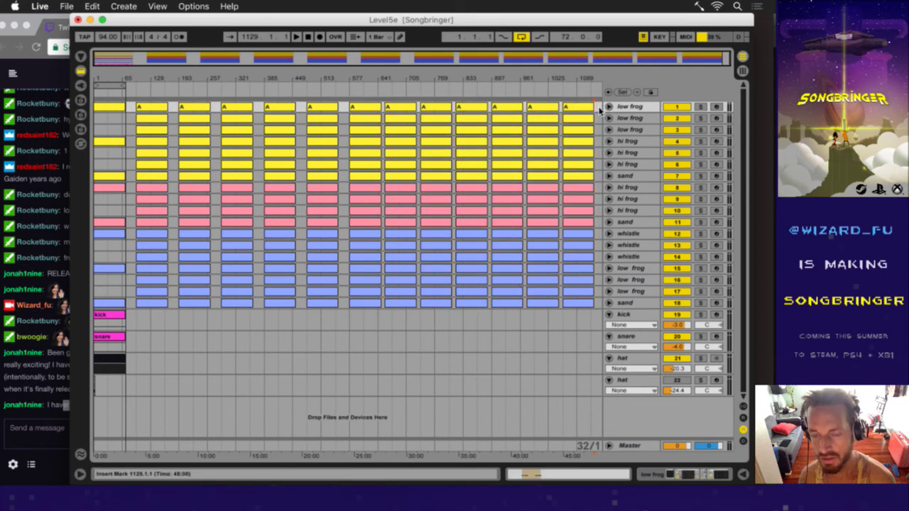
drag(600, 106, 386, 306)
drag(394, 108, 406, 78)
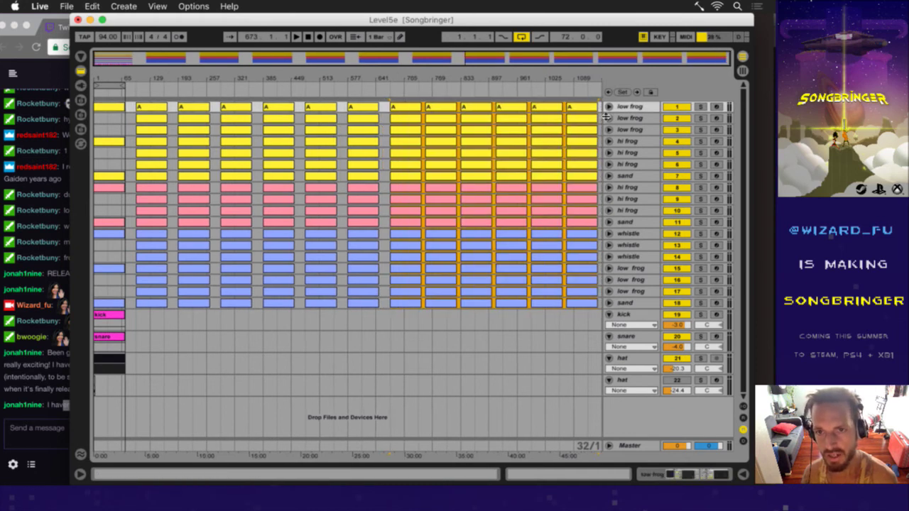
drag(602, 106, 426, 307)
mouse_move(434, 110)
mouse_down()
mouse_move(441, 108)
mouse_move(438, 78)
mouse_up()
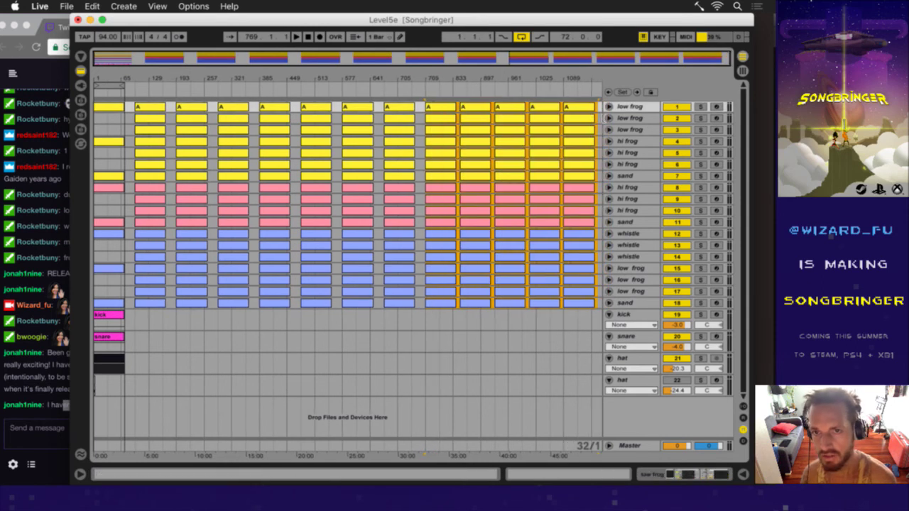
- Select the last four section copies on tracks 1 to 18 and move them to start at bar 865
click(460, 279)
shift+click(455, 283)
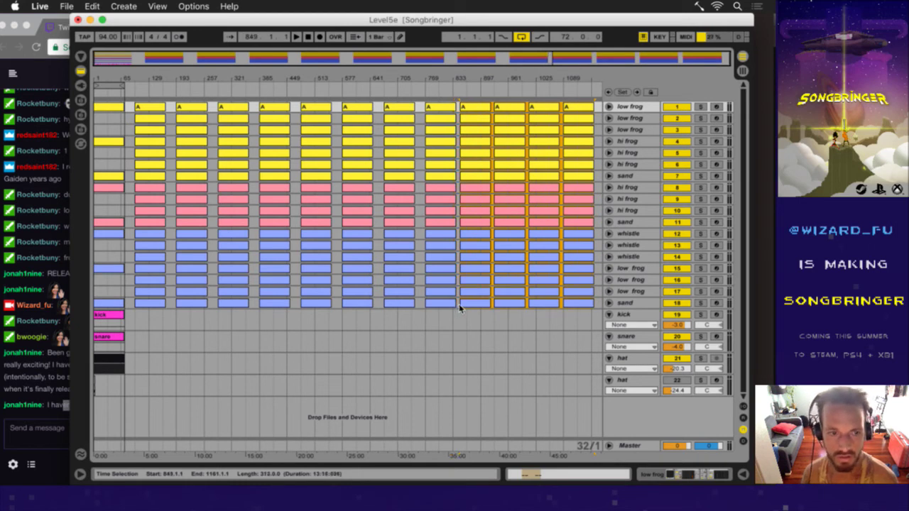
shift+click(466, 306)
click(462, 306)
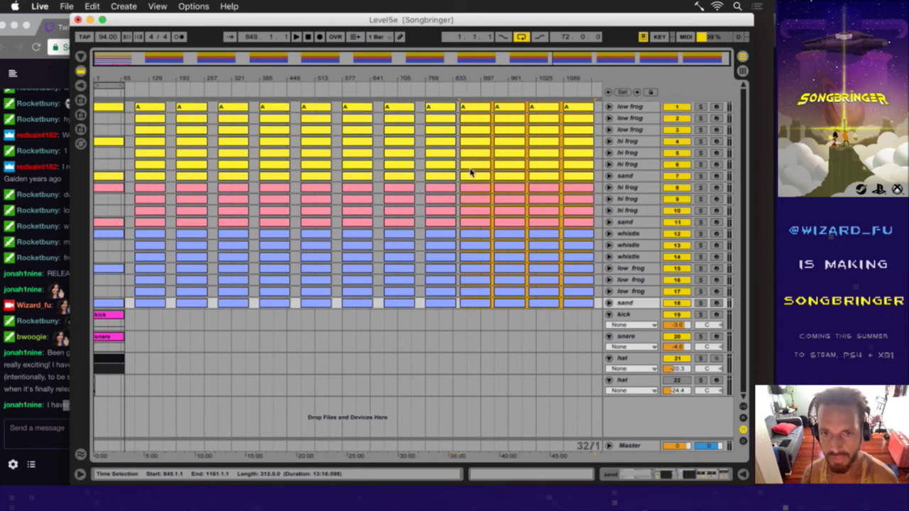
click(473, 106)
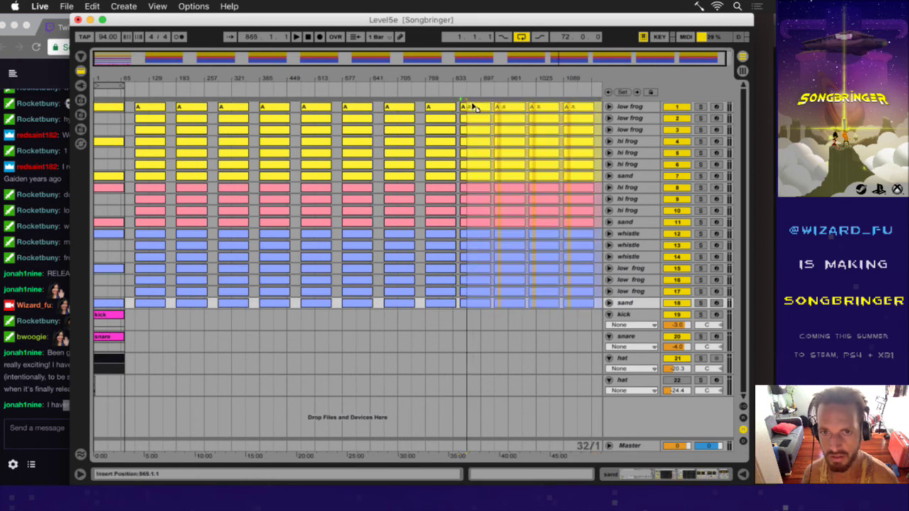
key(ctrl+v)
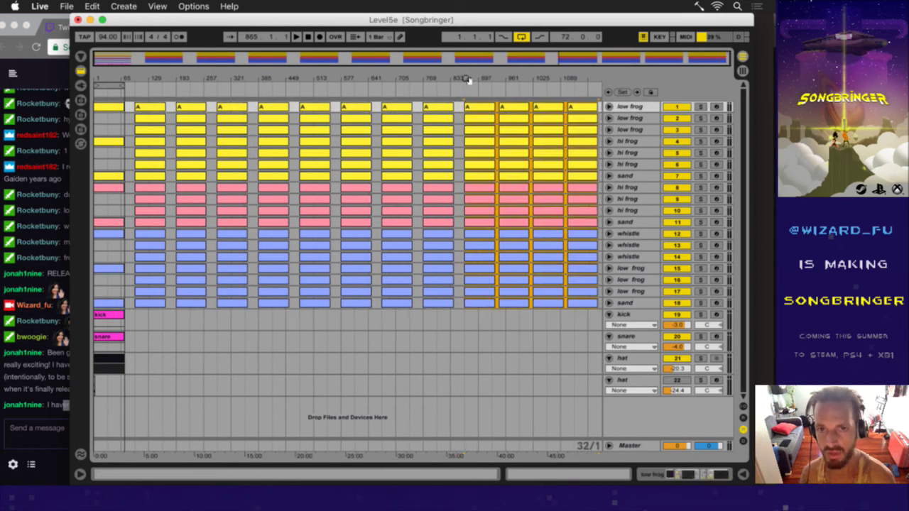
- Select the last three section copies on tracks 1 to 18 and move them to start at bar 961
click(601, 108)
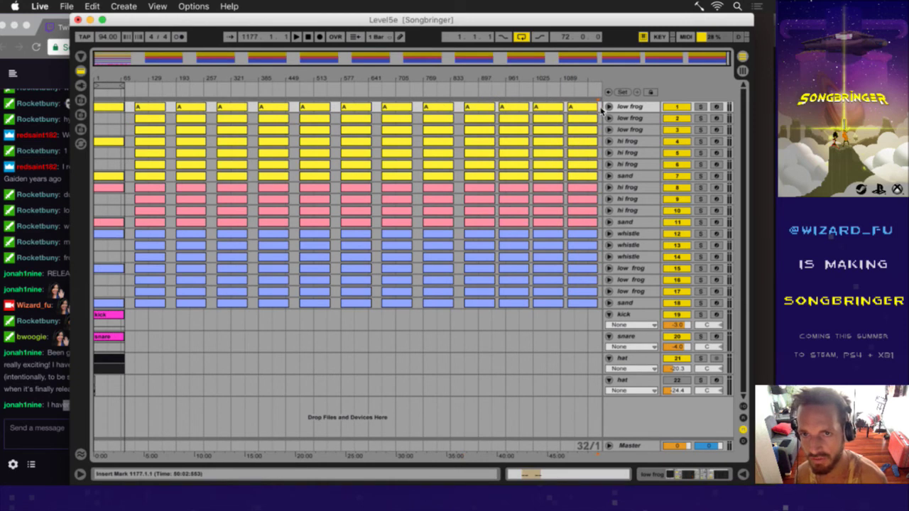
shift+click(510, 315)
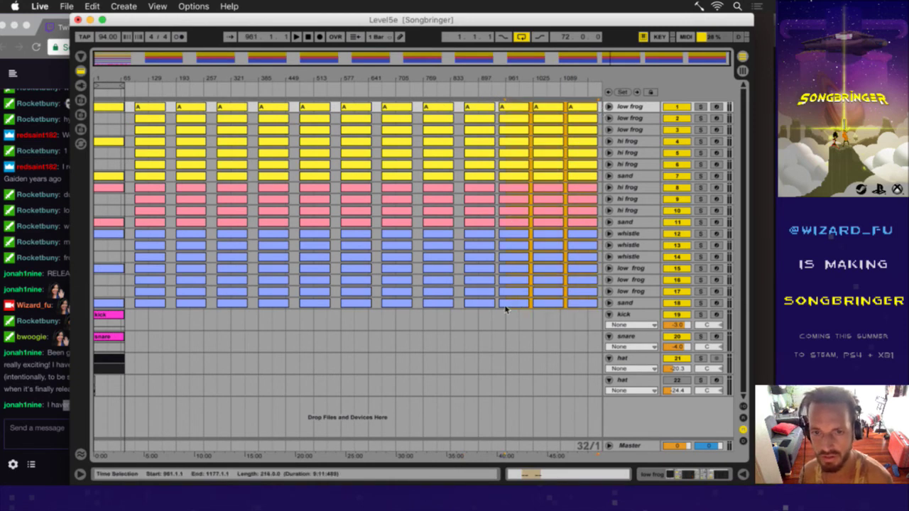
click(504, 304)
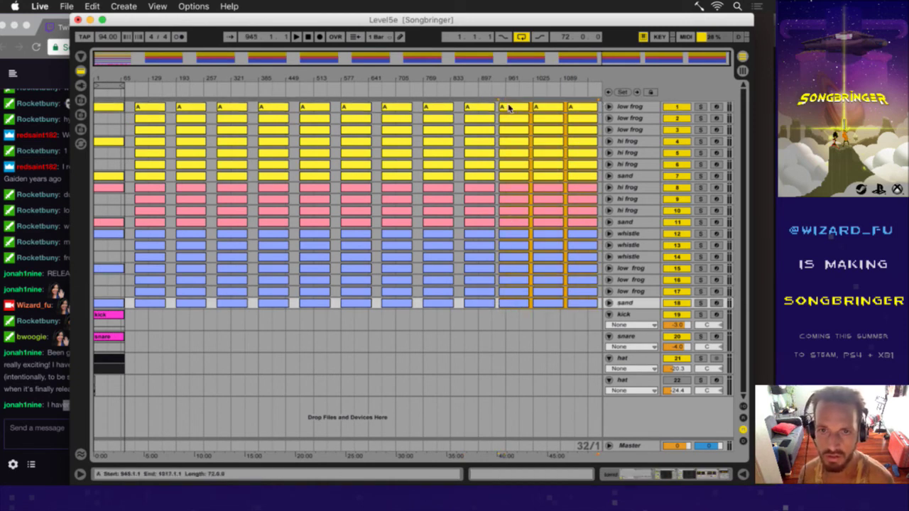
drag(510, 108, 499, 67)
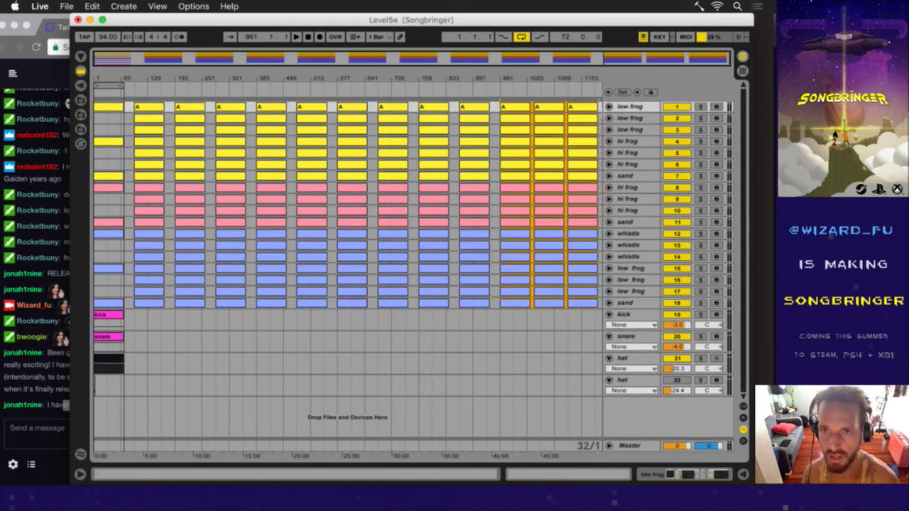
- Select the last two section copies on tracks 1 to 18 and move them to start at bar 1057
drag(601, 108, 533, 316)
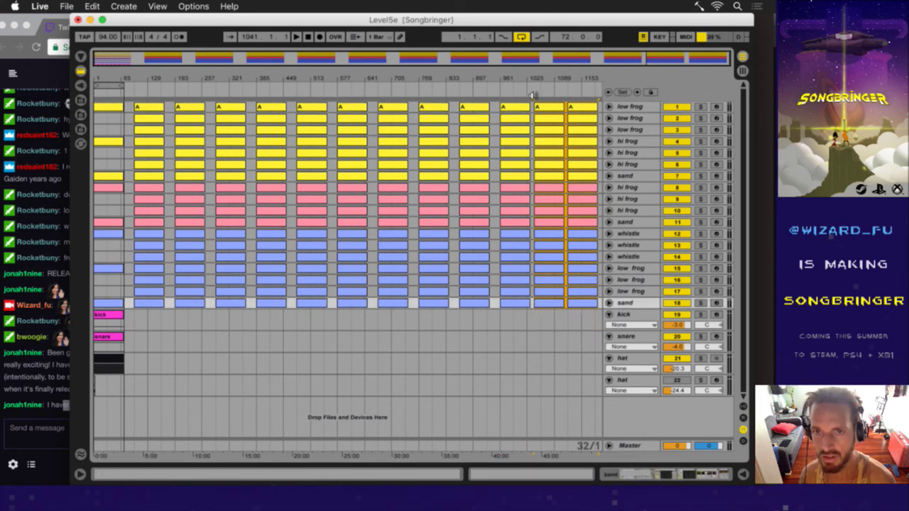
drag(544, 105, 552, 105)
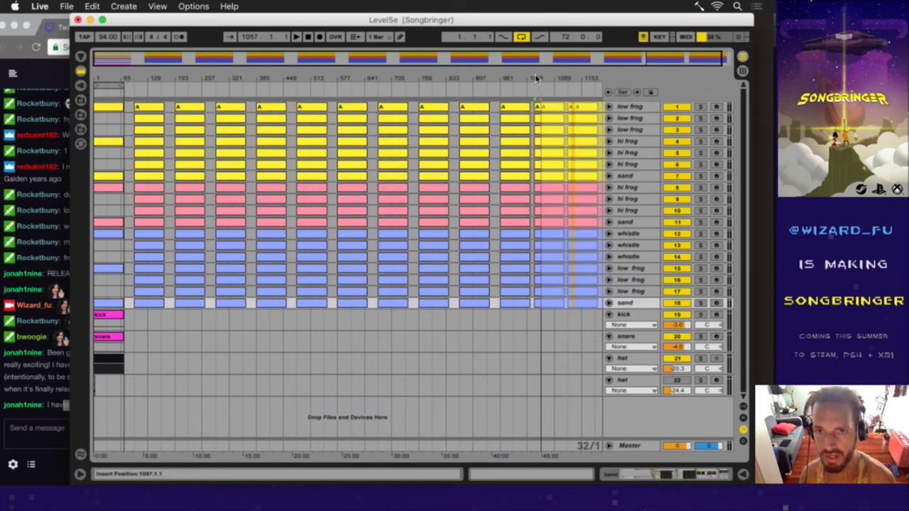
drag(534, 74, 536, 75)
- Move the last section copy on tracks 1 to 18 to start at bar 1153 and save the Live set
drag(602, 108, 571, 298)
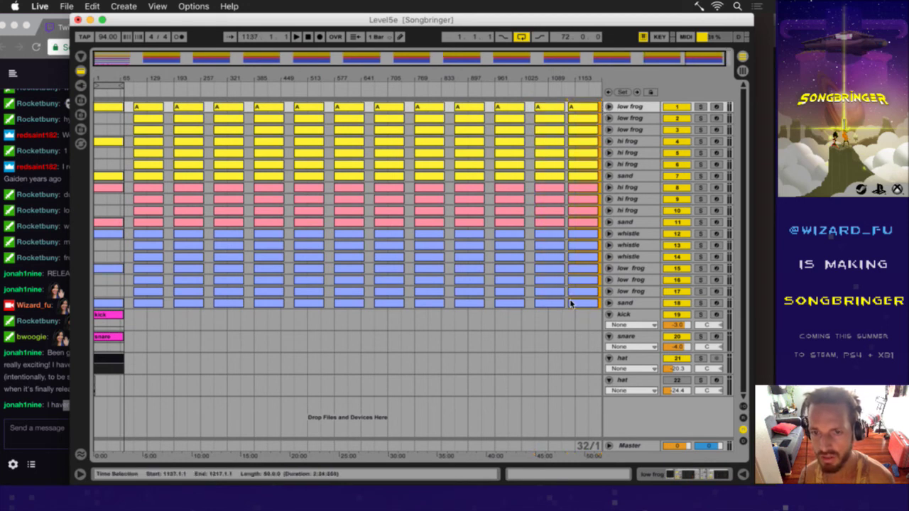
click(571, 303)
click(584, 106)
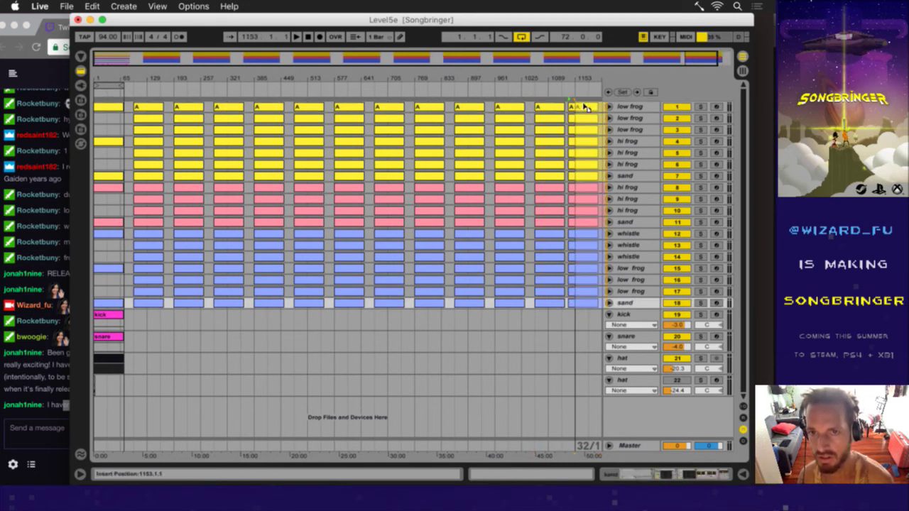
click(575, 106)
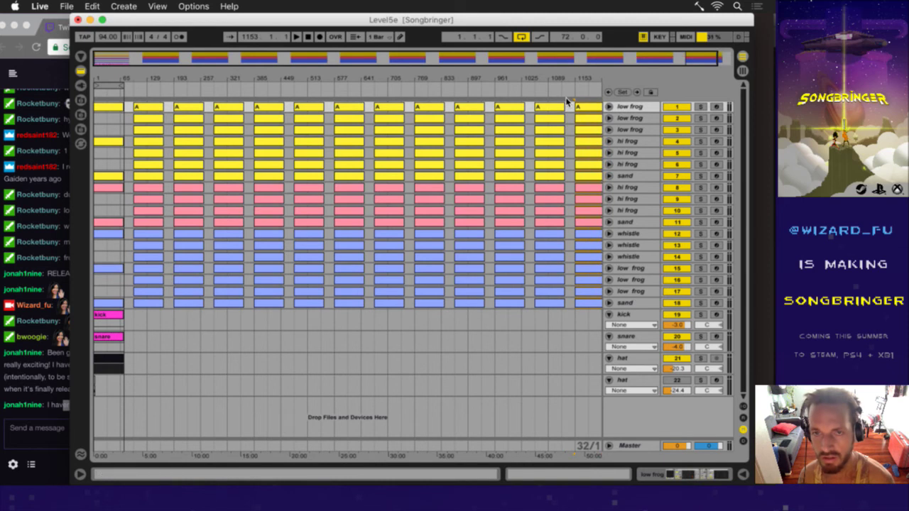
click(195, 118)
key(super+s)
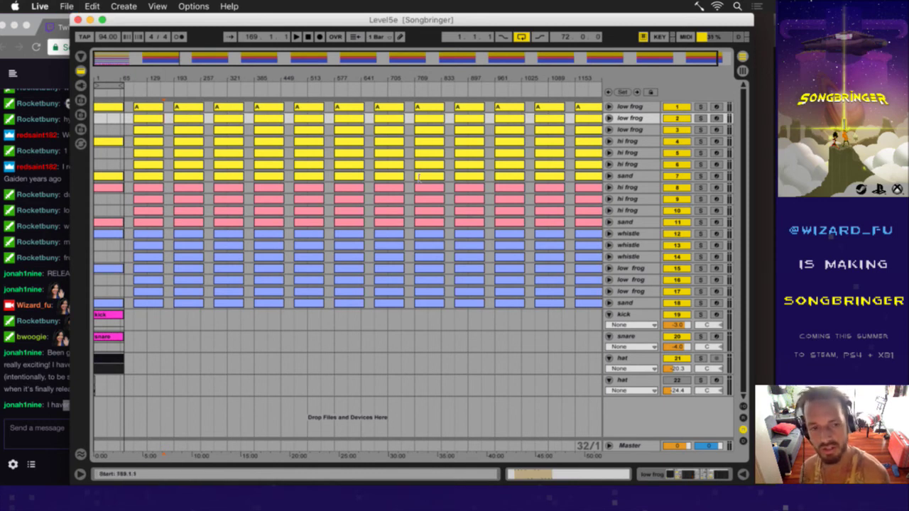
key(F4)
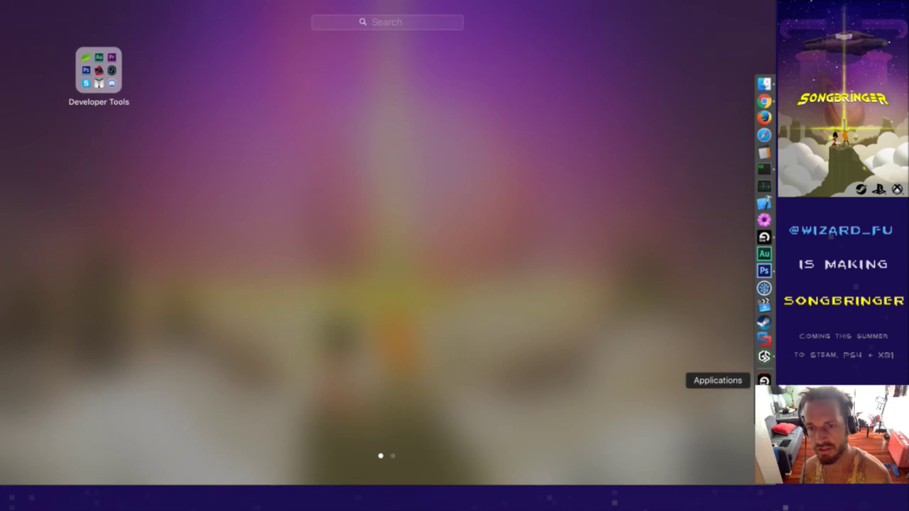
click(469, 182)
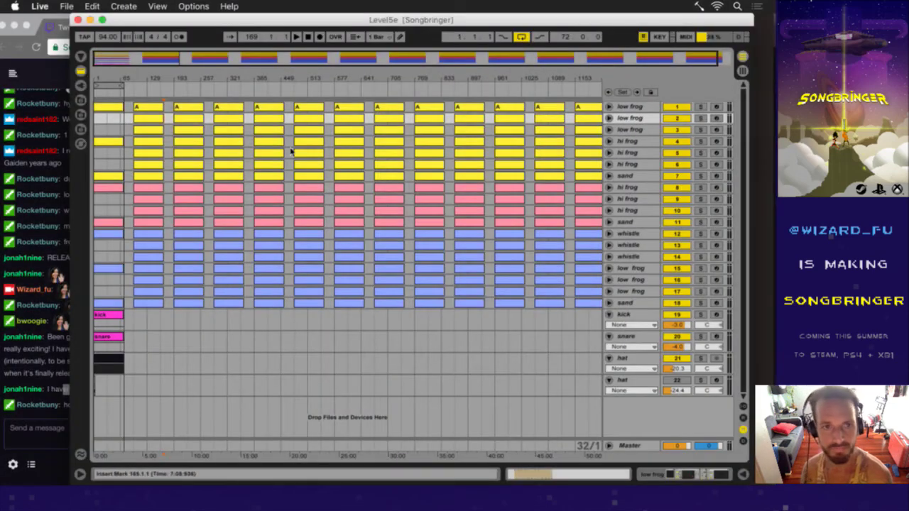
click(190, 108)
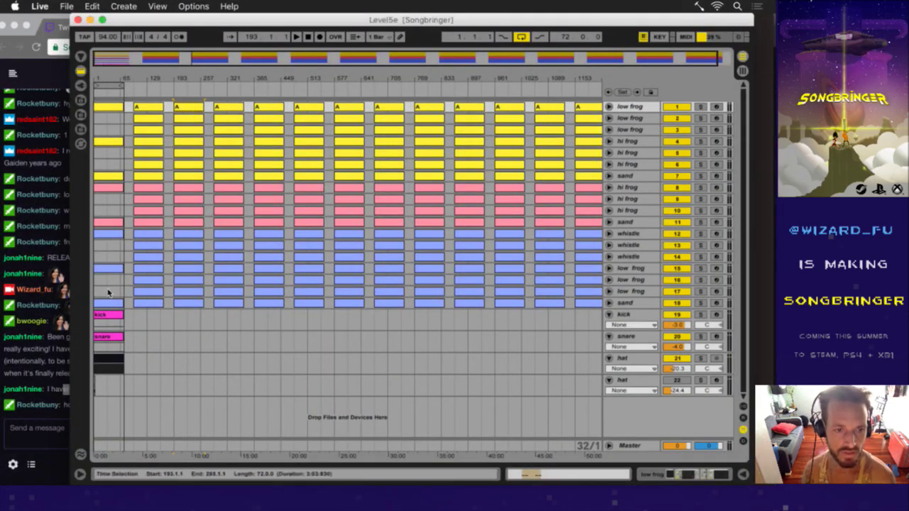
- Read the latest viewer questions about procedural music in the Twitch chat and return to the Live arrangement
click(61, 392)
drag(64, 389, 180, 409)
click(88, 411)
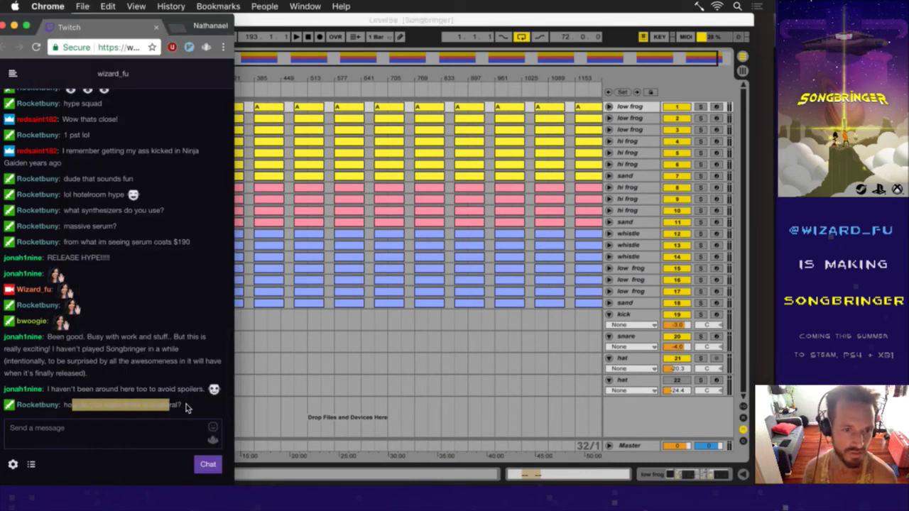
click(186, 408)
double_click(176, 407)
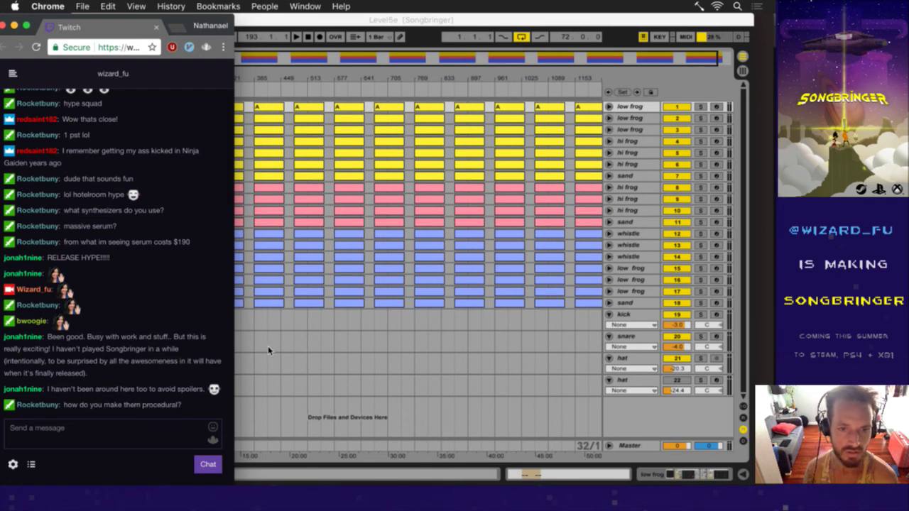
click(283, 318)
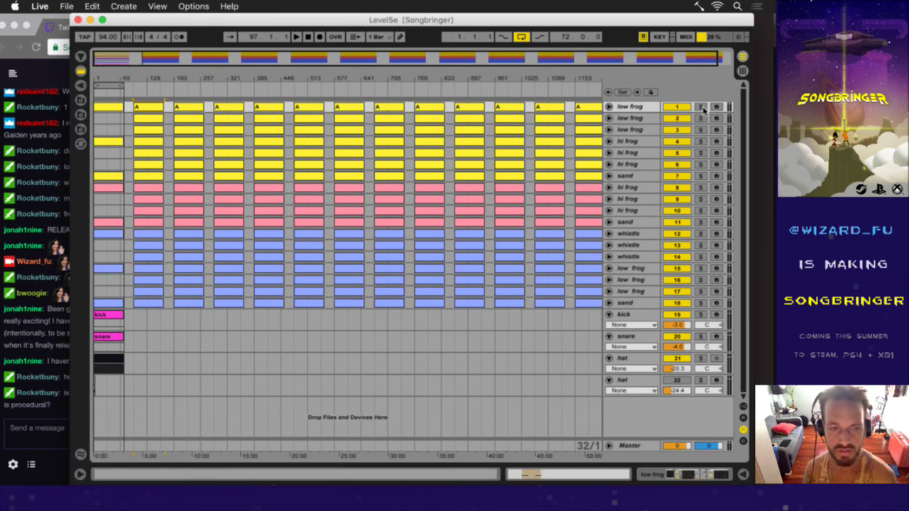
click(58, 411)
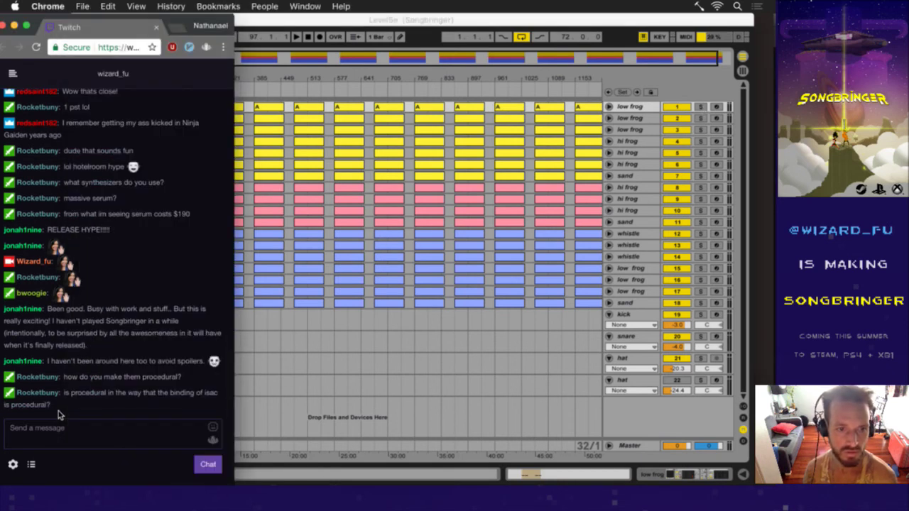
drag(71, 398, 87, 404)
click(87, 409)
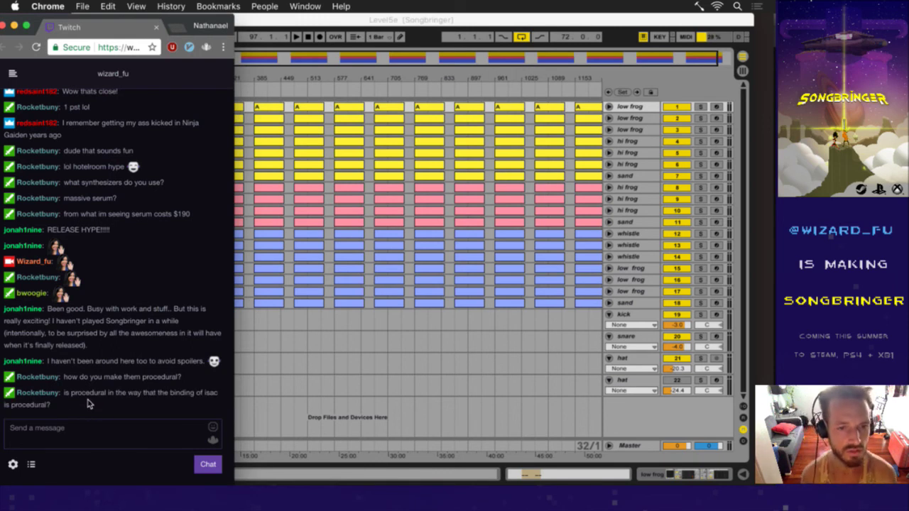
click(370, 72)
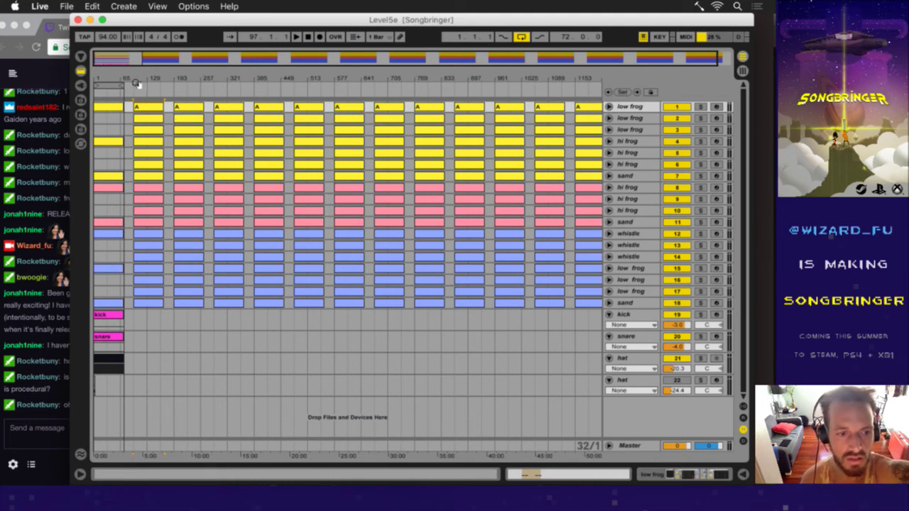
- Solo the first low frog track, play its section from bar 97 and show its track volume automation
click(130, 120)
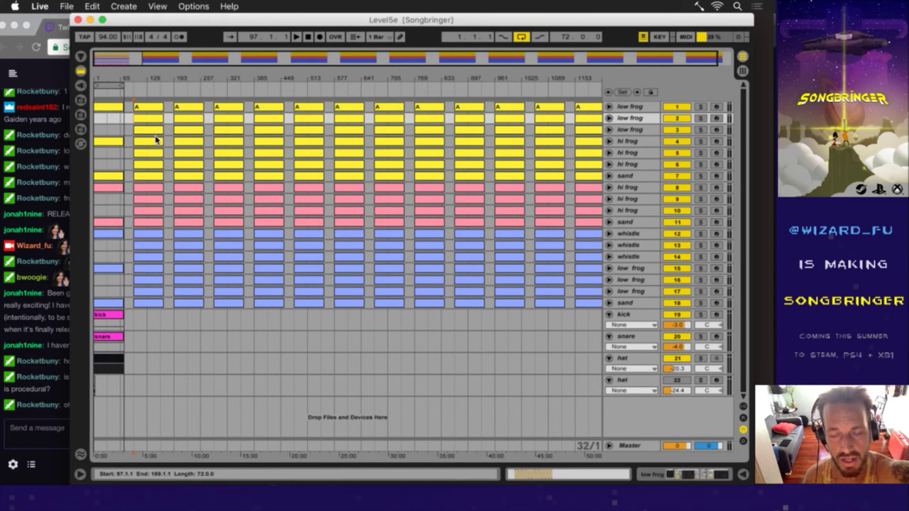
click(641, 106)
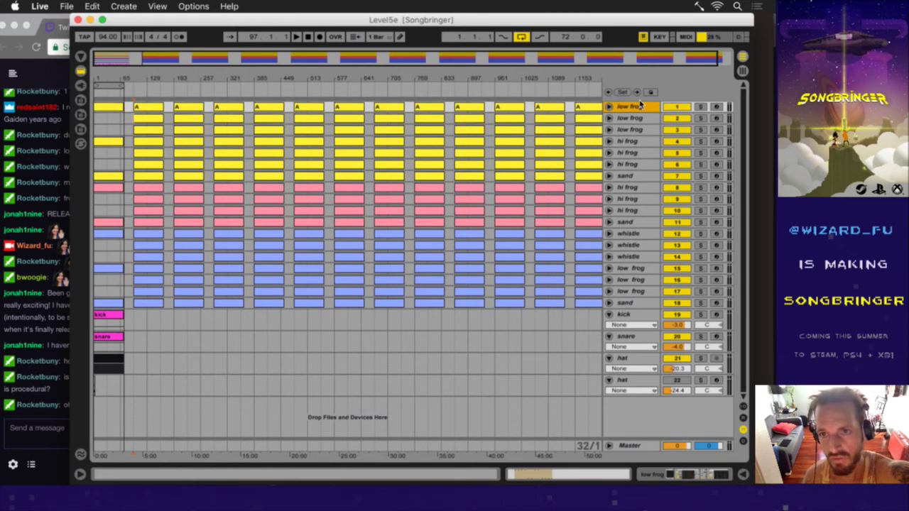
click(701, 107)
key(space)
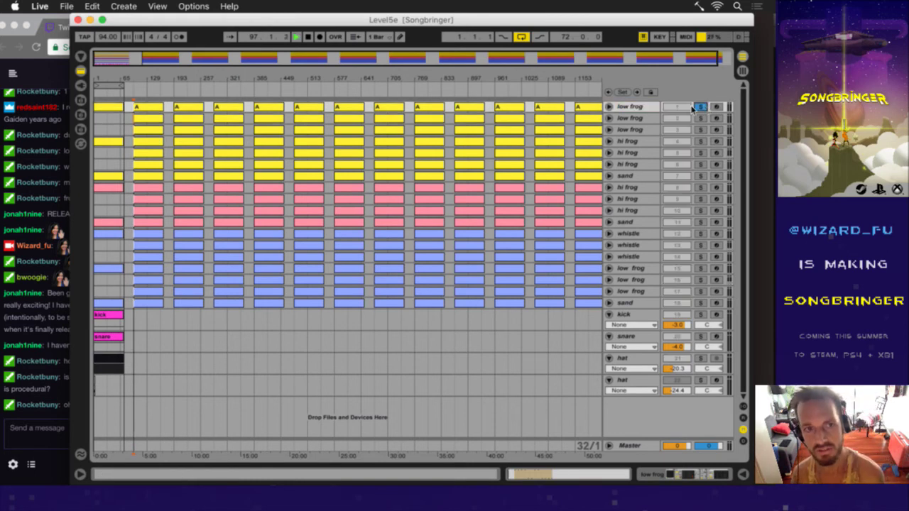
click(604, 107)
scroll(139, 80, up, 5)
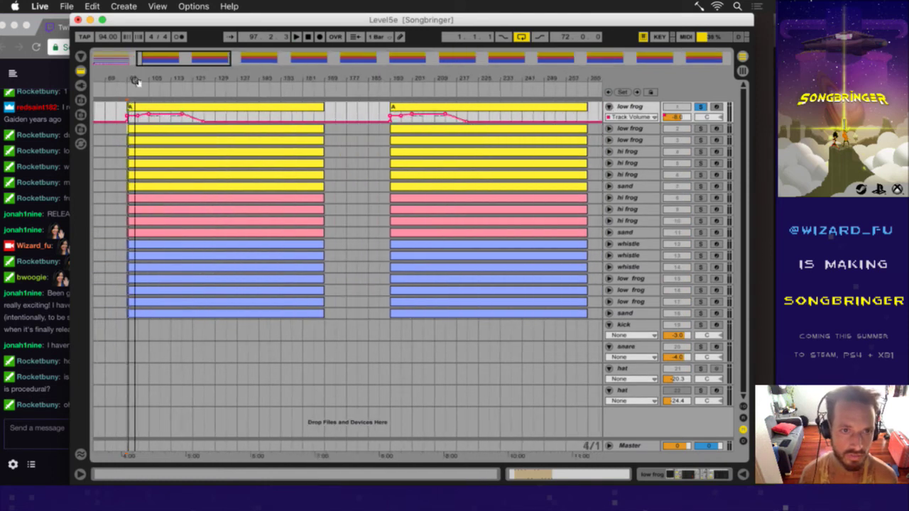
key(space)
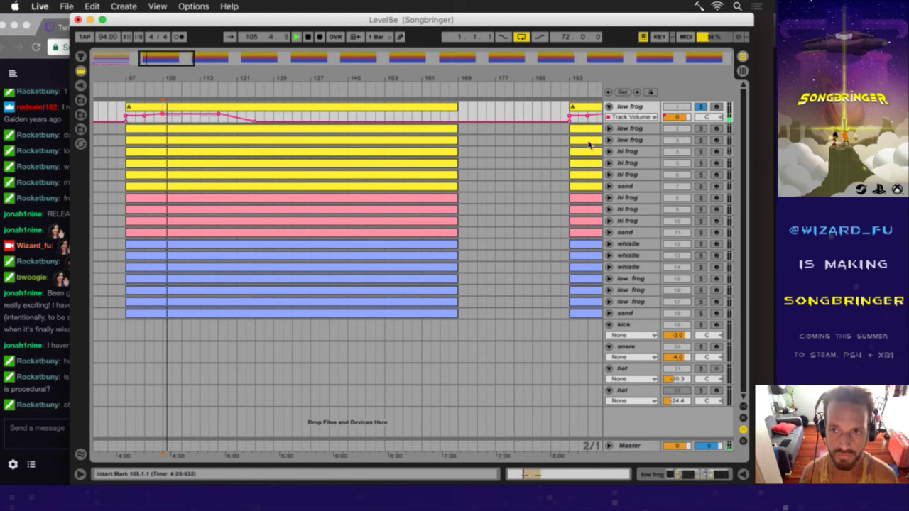
- Switch the solo to the second low frog track and play it with its track volume automation shown
click(700, 107)
key(space)
click(700, 129)
key(space)
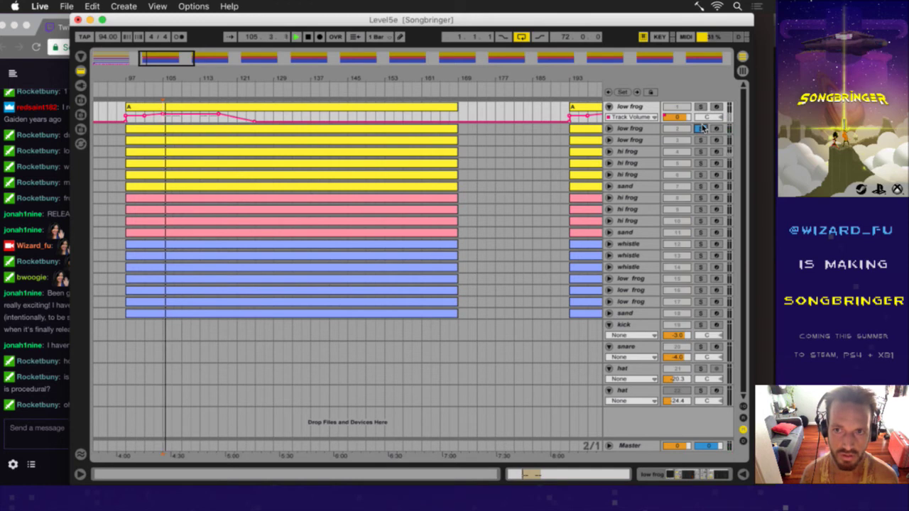
click(608, 129)
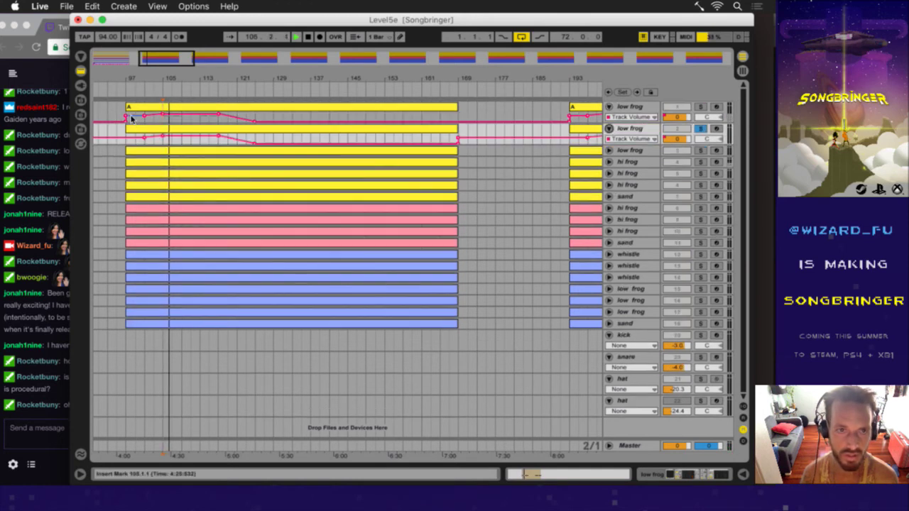
key(plus)
key(plus)
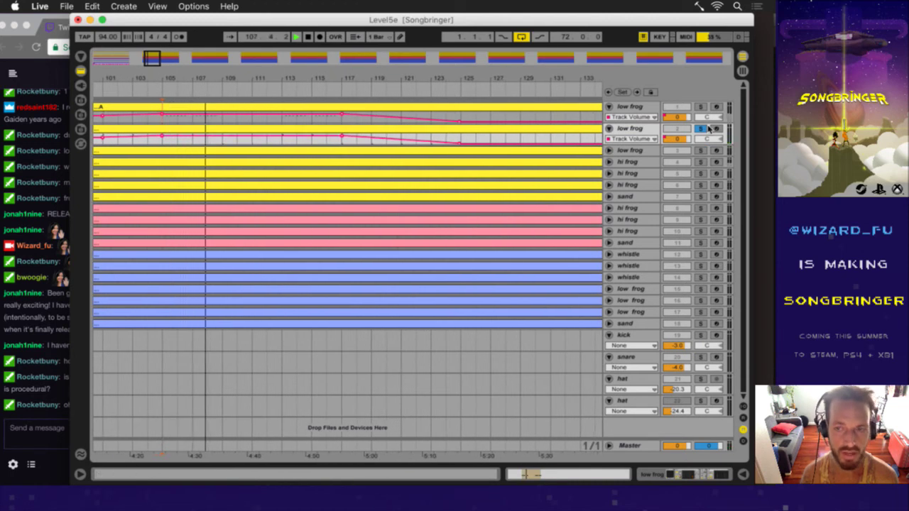
- Turn off the second low frog track's solo and fold the first two tracks, showing the whole arrangement
click(702, 128)
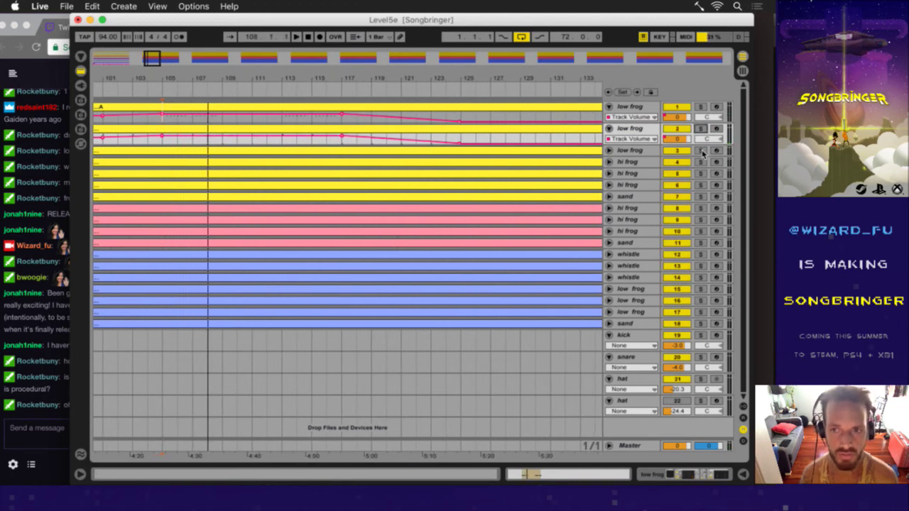
click(608, 129)
click(608, 106)
double_click(461, 79)
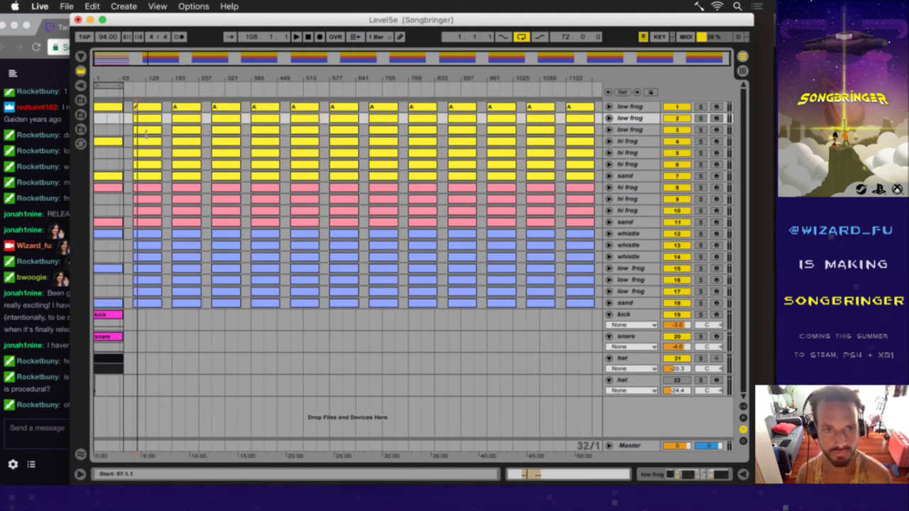
- Rename the first low frog track's clips at bars 193 and 289 to A# and B
click(181, 110)
key(super+r)
text(A#)
key(Tab)
key(super+r)
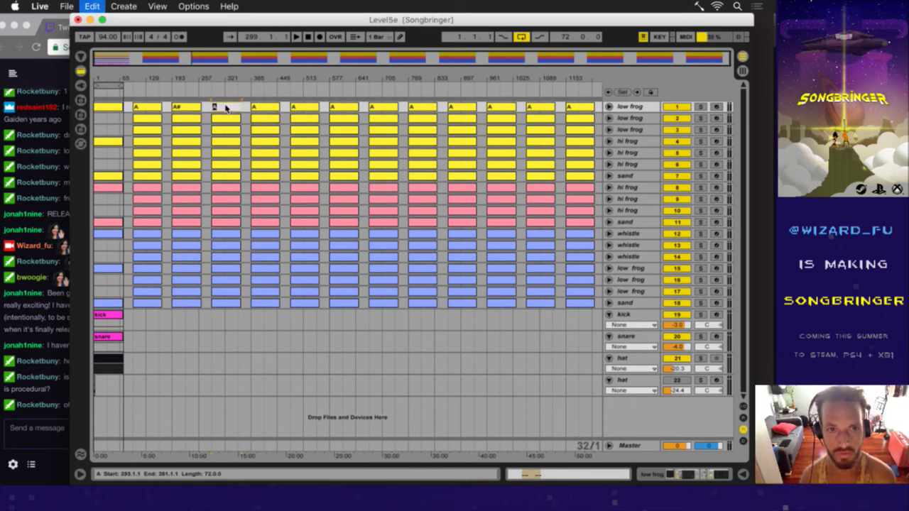
text(B)
key(Return)
- Rename the first low frog track's clips at bars 385 and 481 to C and C#
click(257, 107)
key(super+r)
text(C)
key(Return)
click(296, 107)
key(cmd+v)
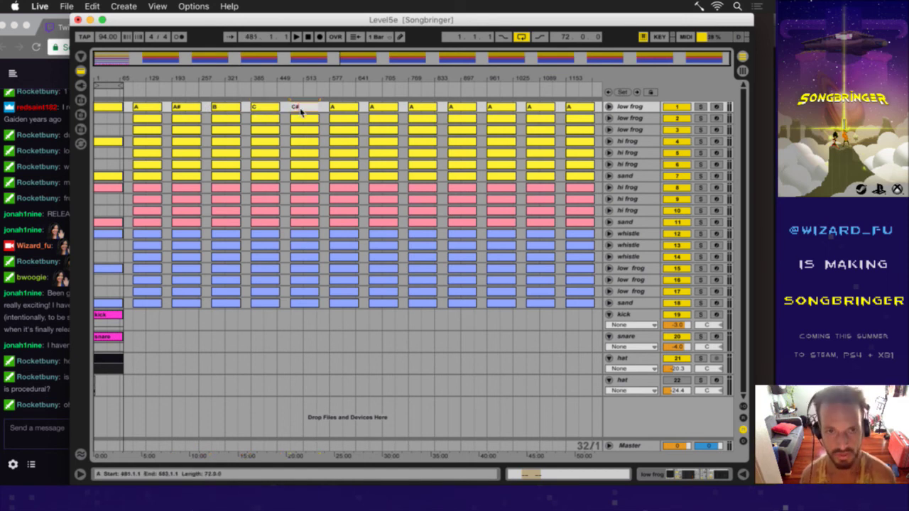
- Rename the first low frog track's clips at bars 577, 673, 769 and 865 to D, D#, E and F
click(347, 106)
key(cmd+v)
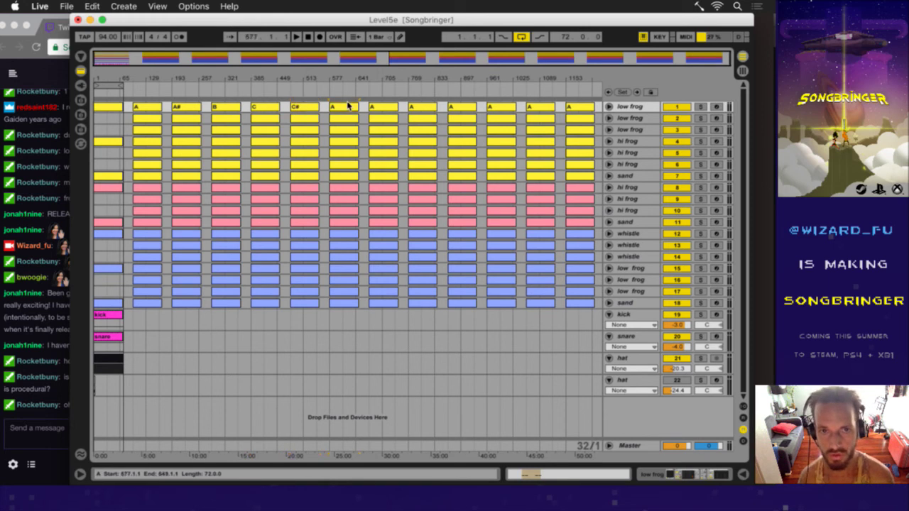
click(391, 110)
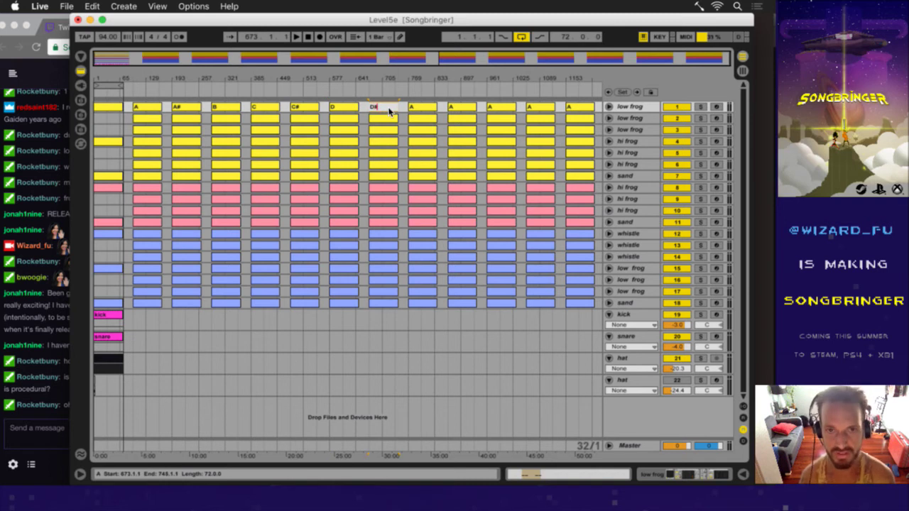
click(422, 108)
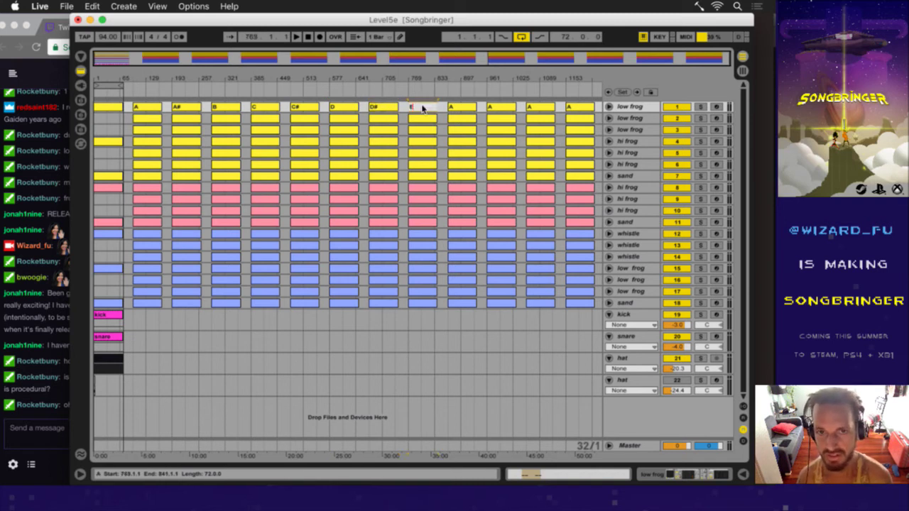
click(463, 108)
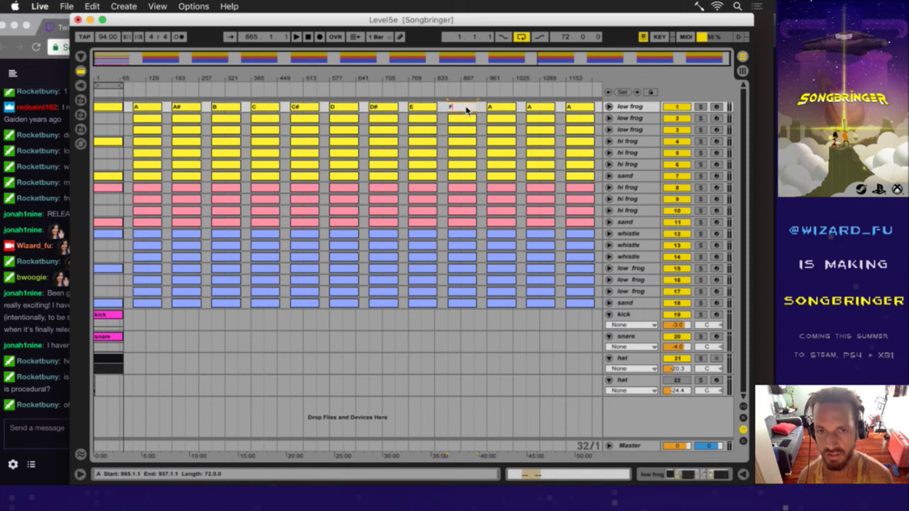
- Rename the first low frog track's clips at bars 961, 1057 and 1153 to F#, G and G#, and save the set
click(489, 107)
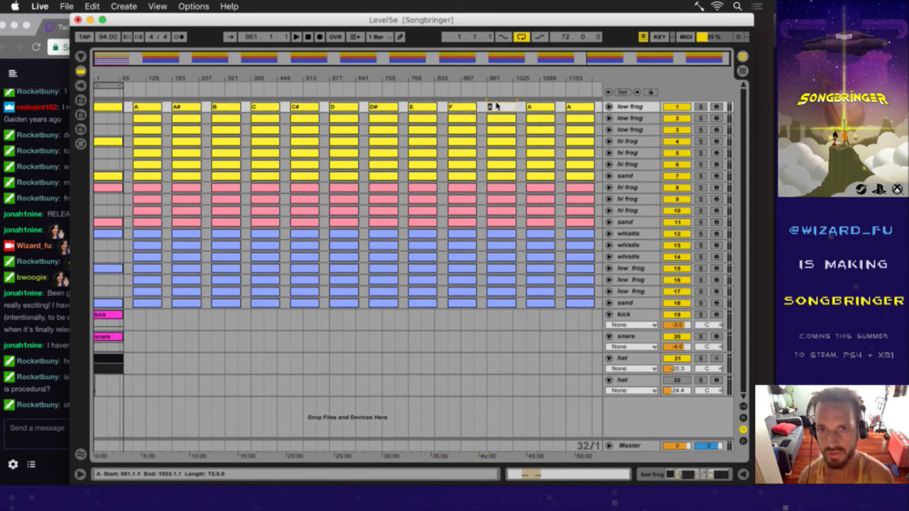
click(545, 108)
click(577, 107)
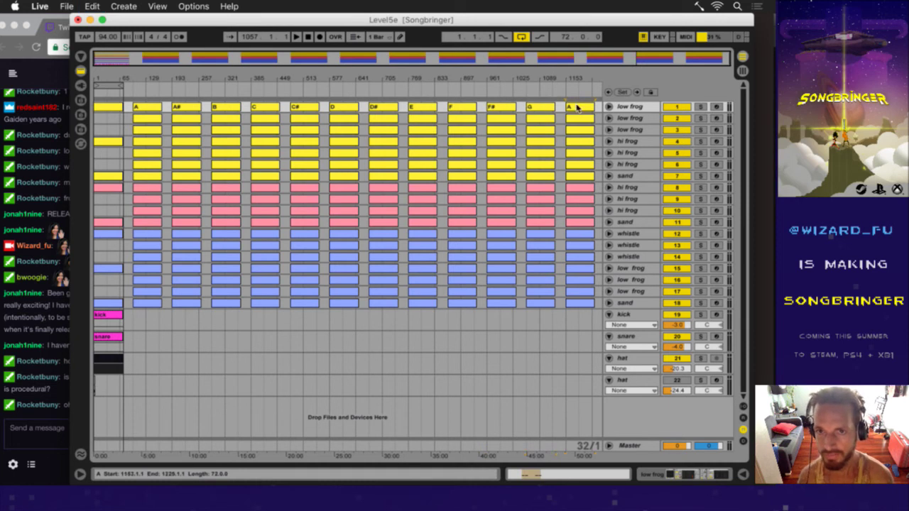
key(super+r)
text(G#)
key(Return)
key(super+s)
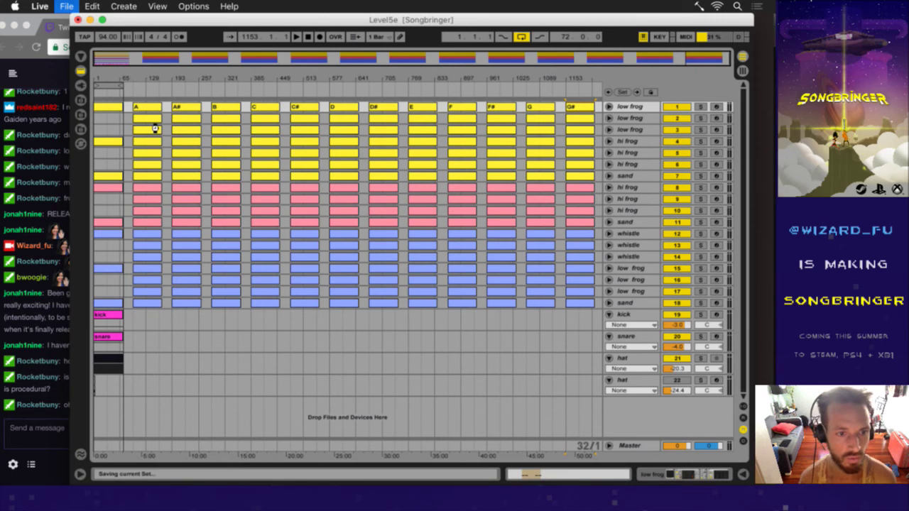
- Switch to the iTerm2 terminal, resume the suspended Vim session and open ~/.hammerspoon/init.lua
key(super+Tab)
key(super+Tab)
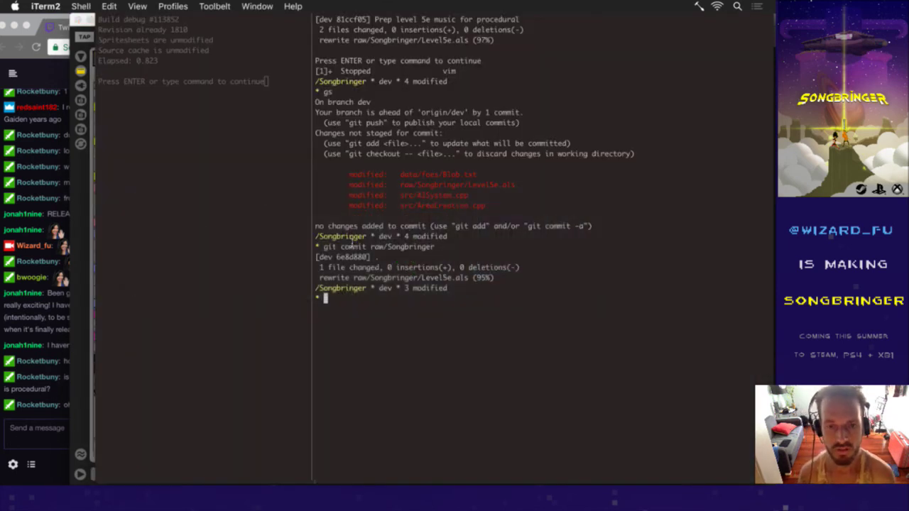
text(fg)
key(Return)
key(ctrl+t)
text(inlua)
key(Escape)
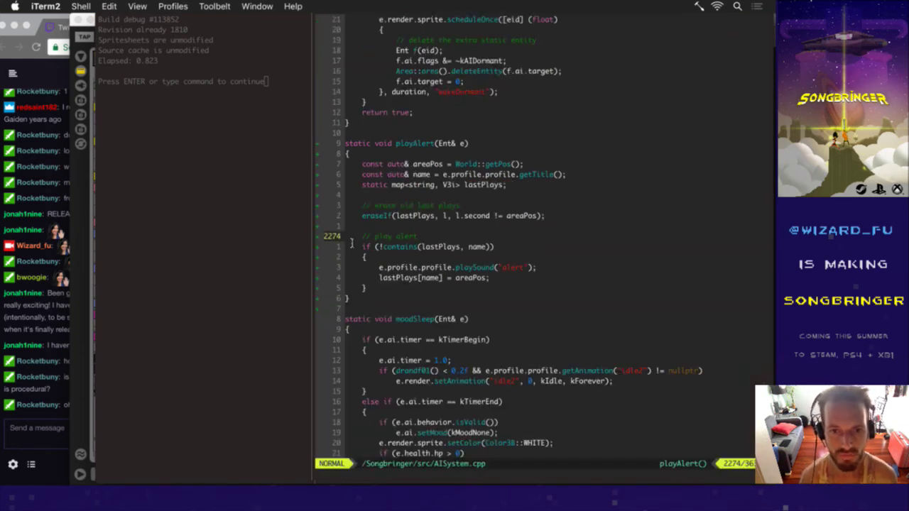
key(ctrl+6)
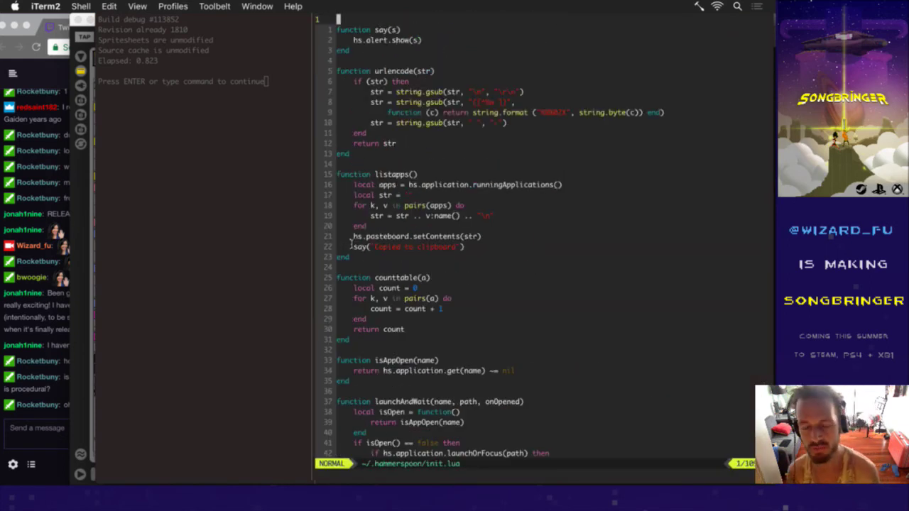
- Read through the helper functions at the start of init.lua down to counttable
key(j)
key(j)
key(j)
key(j)
key(j)
key(j)
key(j)
key(j)
key(j)
key(j)
key(j)
key(j)
key(j)
key(j)
key(j)
key(j)
key(j)
key(j)
key(j)
key(j)
key(j)
key(j)
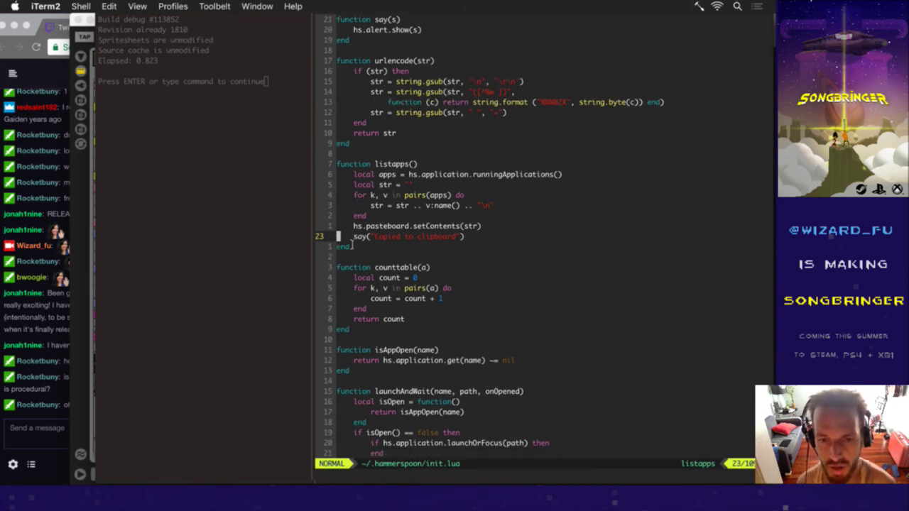
key(j)
key(j)
key(j)
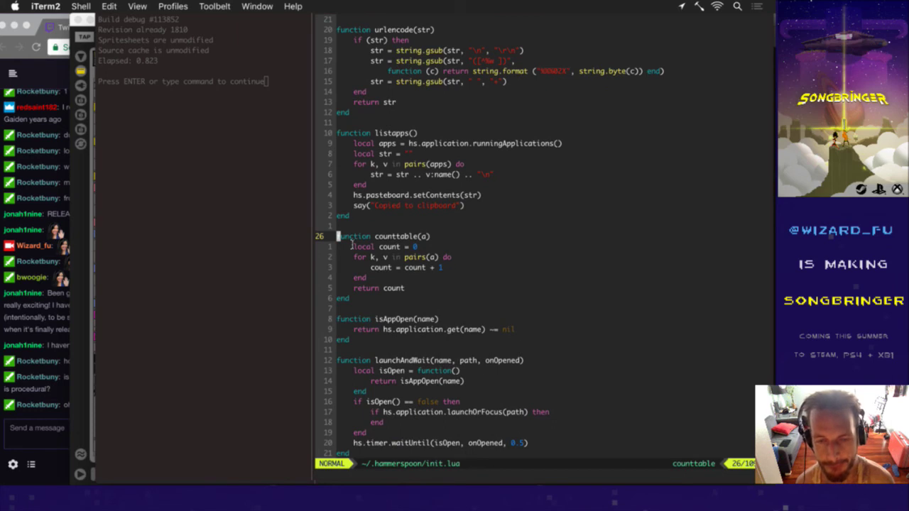
- Find the notes list in the Ableton export hotkey of init.lua, set numBars to 3 there, and save the file
key(colon)
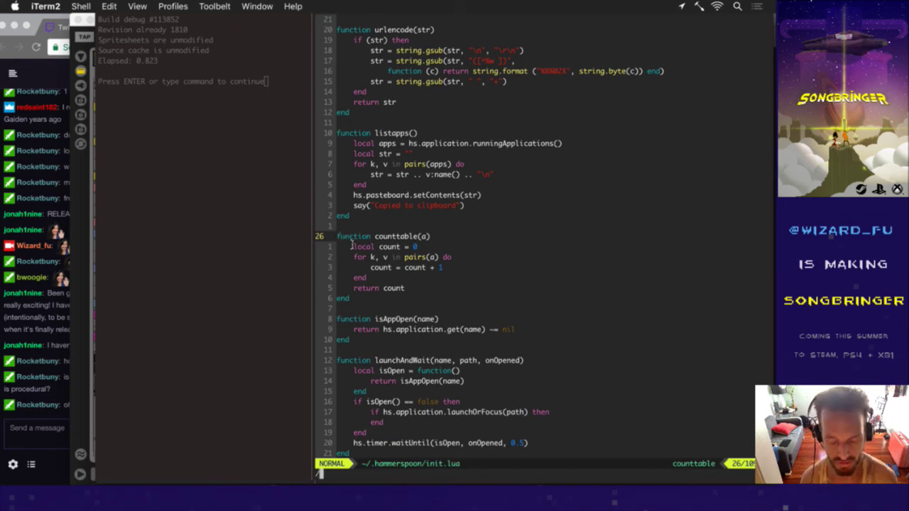
text({"C)
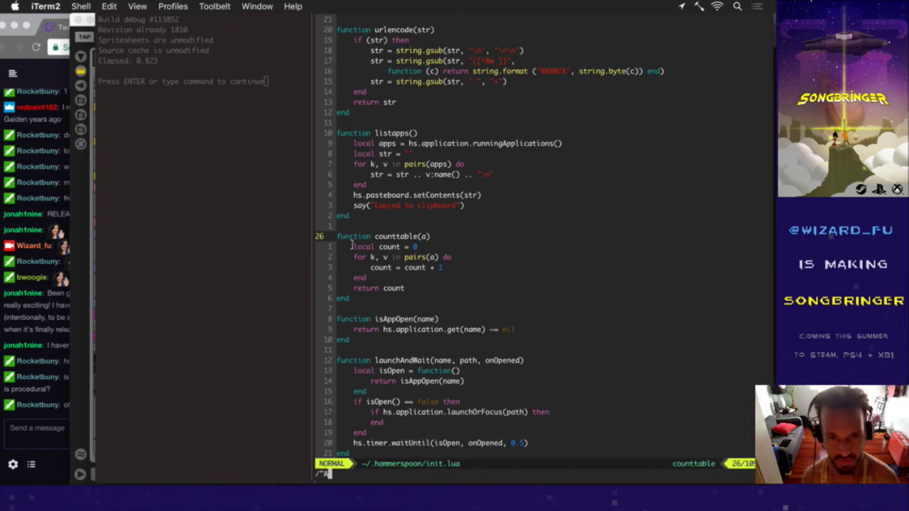
key(Return)
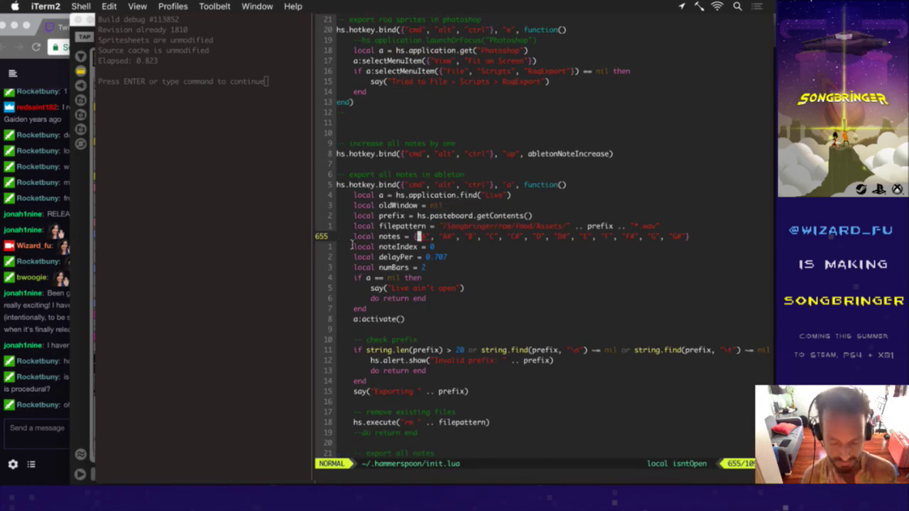
key(n)
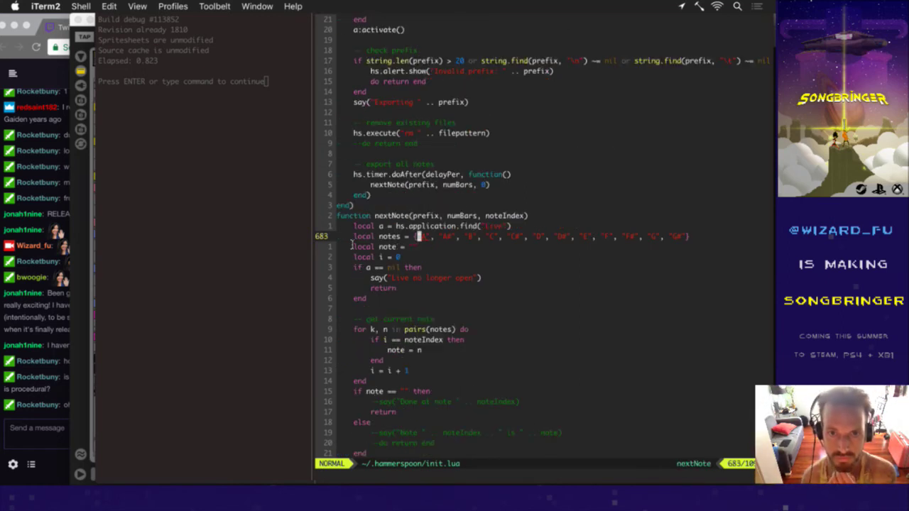
key(n)
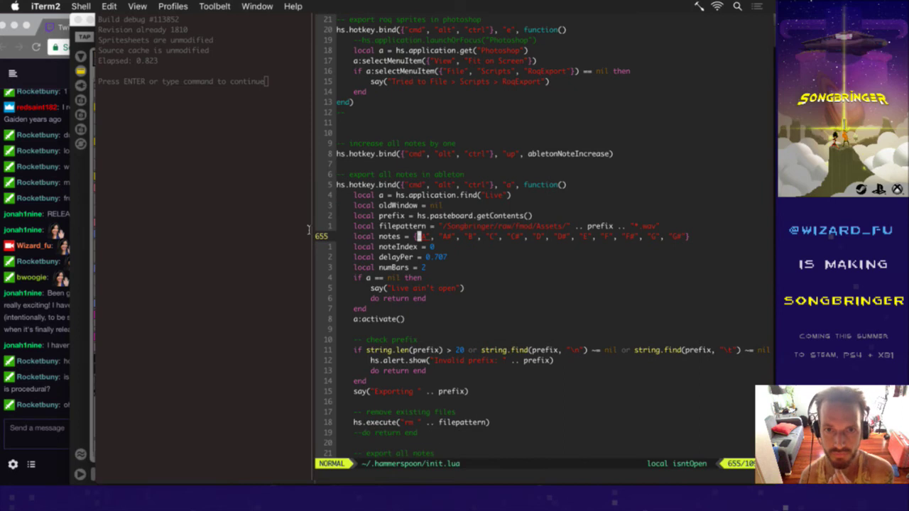
key(j)
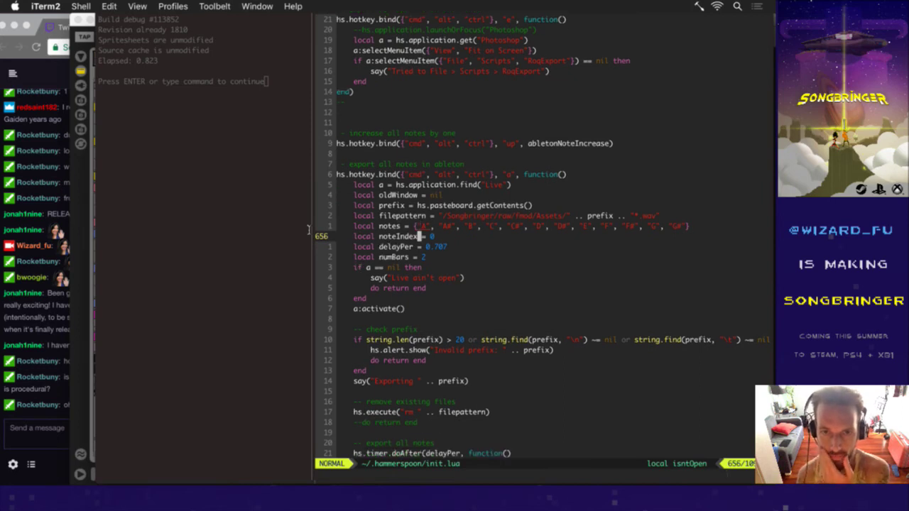
key(j)
key(j)
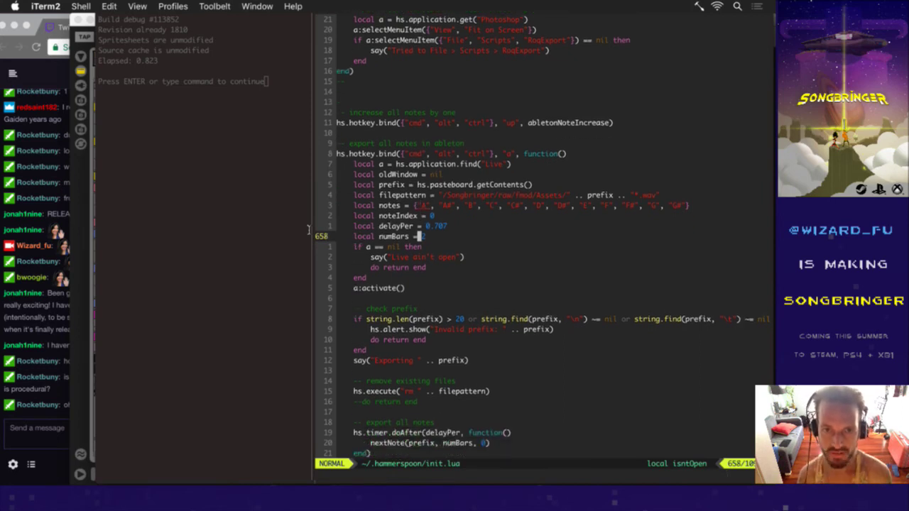
text(s = 3)
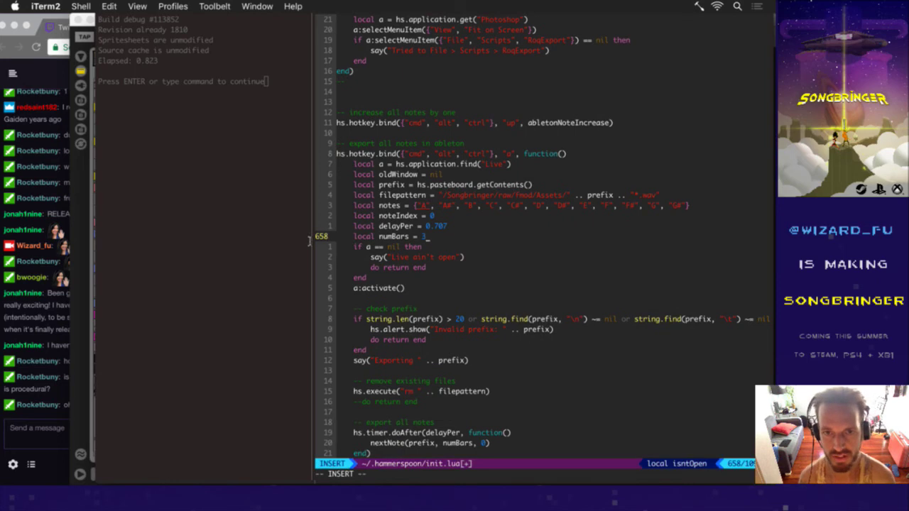
key(Escape)
text(:w)
key(Return)
- Switch to Ableton Live and shift the 72-bar loop brace along the arrangement, bringing it back towards section A
key(super+Tab)
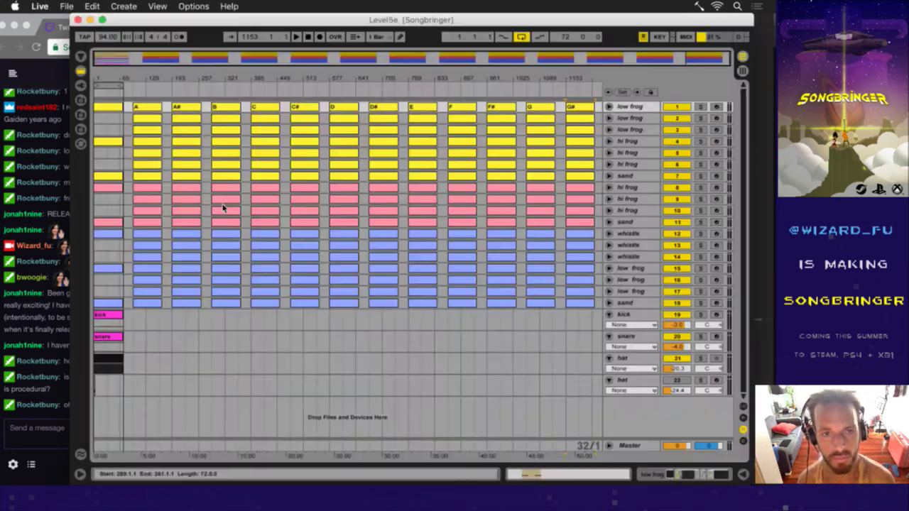
click(151, 88)
key(Up)
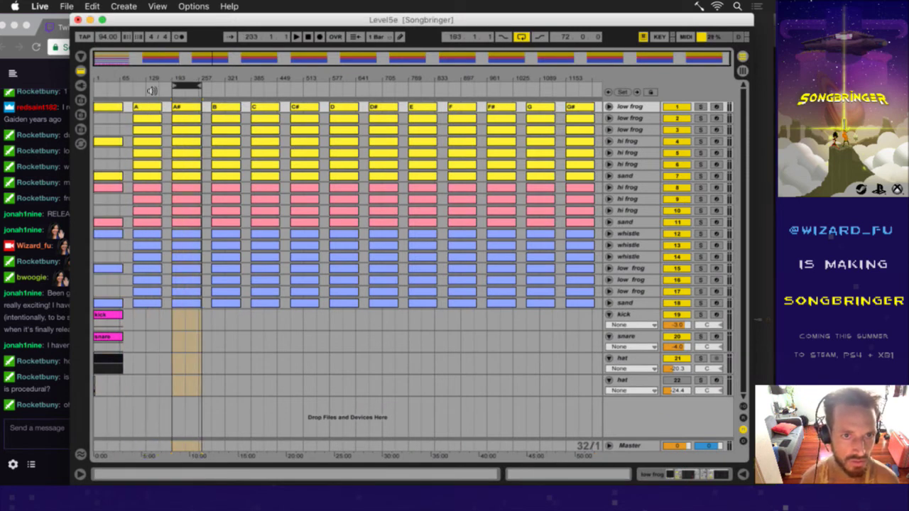
key(Up)
key(Down)
key(Down)
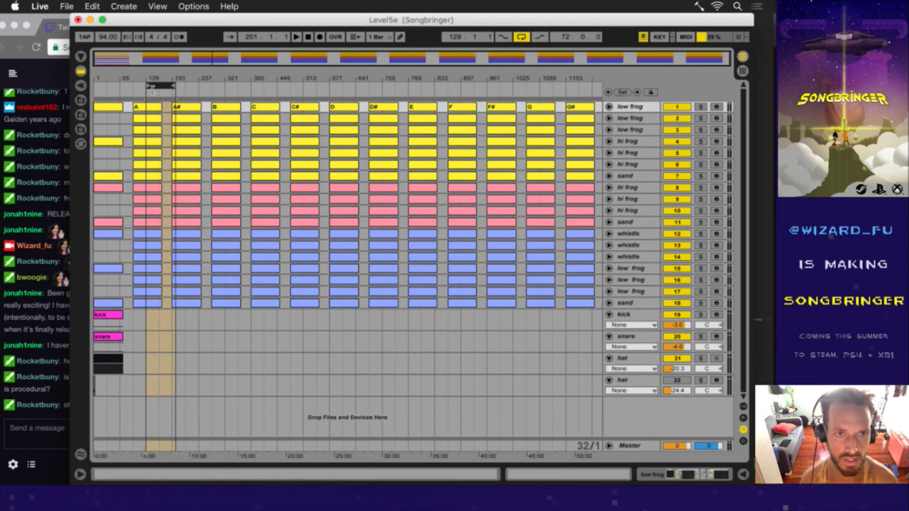
- Return to init.lua in iTerm2, search it for "ableton" and examine the abletonNoteIncrease function
key(super+Tab)
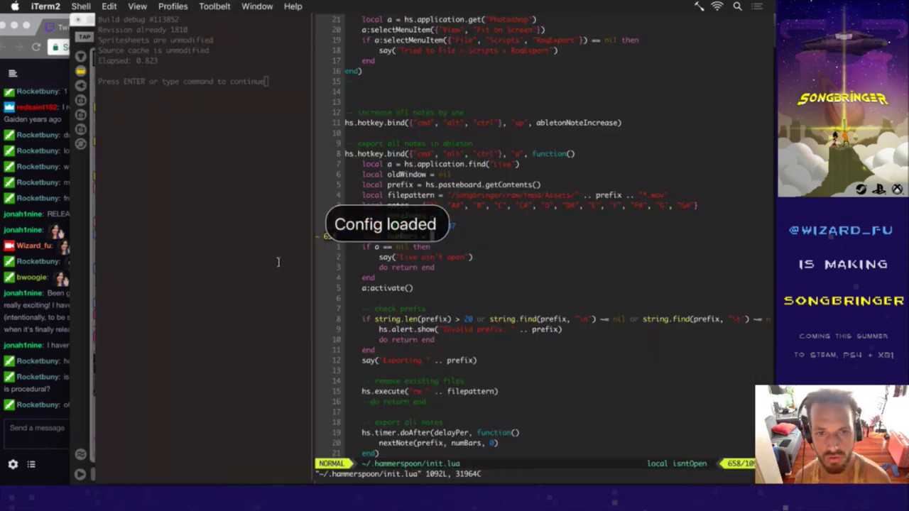
key(k)
key(j)
key(j)
scroll(488, 250, down, 7)
scroll(488, 250, up, 7)
scroll(487, 250, up, 7)
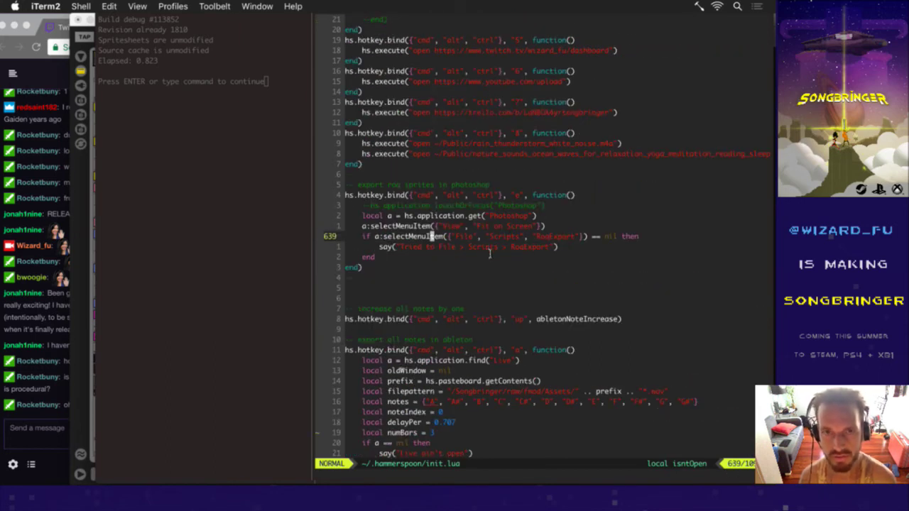
scroll(489, 254, up, 7)
scroll(490, 254, down, 7)
text(/ableton)
key(Return)
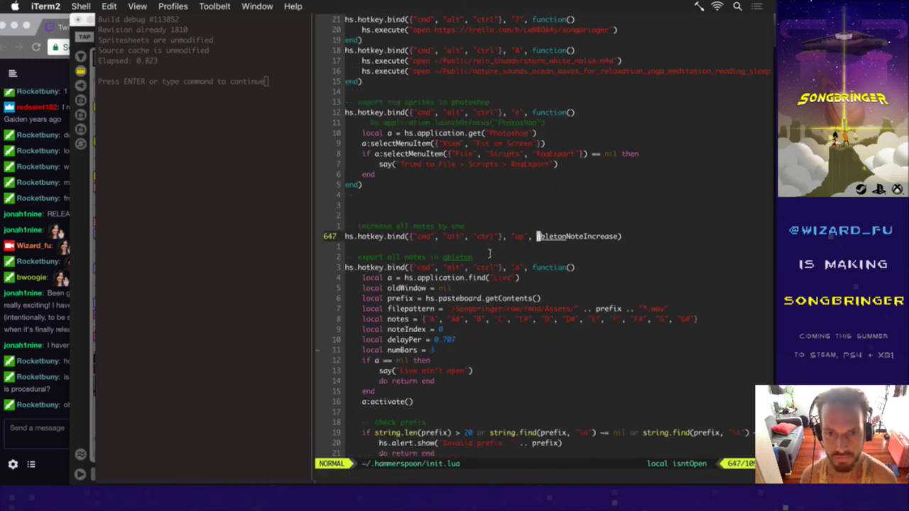
key(n)
key(n)
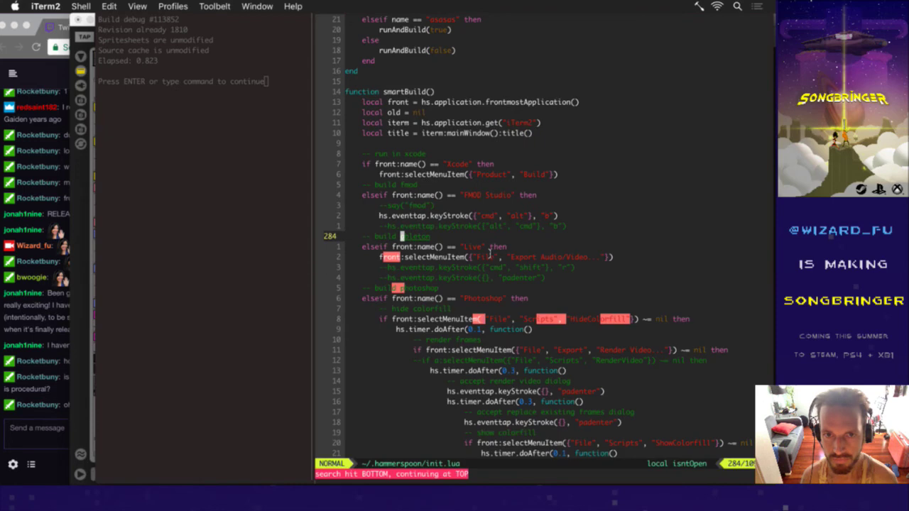
key(n)
key(j)
key(j)
key(j)
key(j)
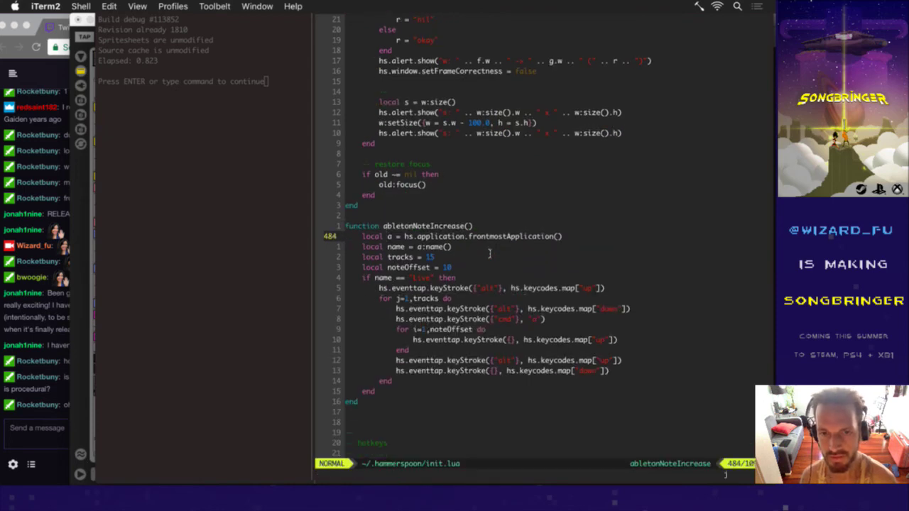
key(j)
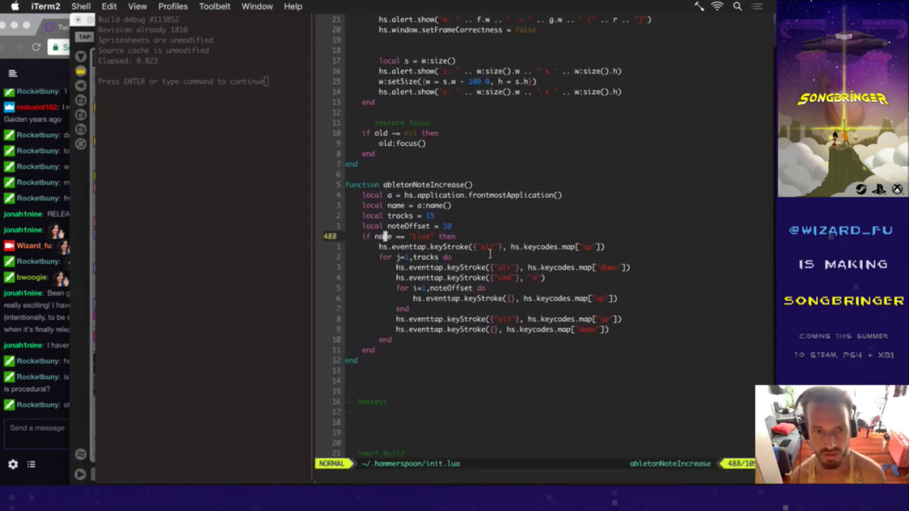
- In abletonNoteIncrease, set tracks to 18 and remove the last digit of noteOffset, then save init.lua and reload the Hammerspoon configuration
key(super+Tab)
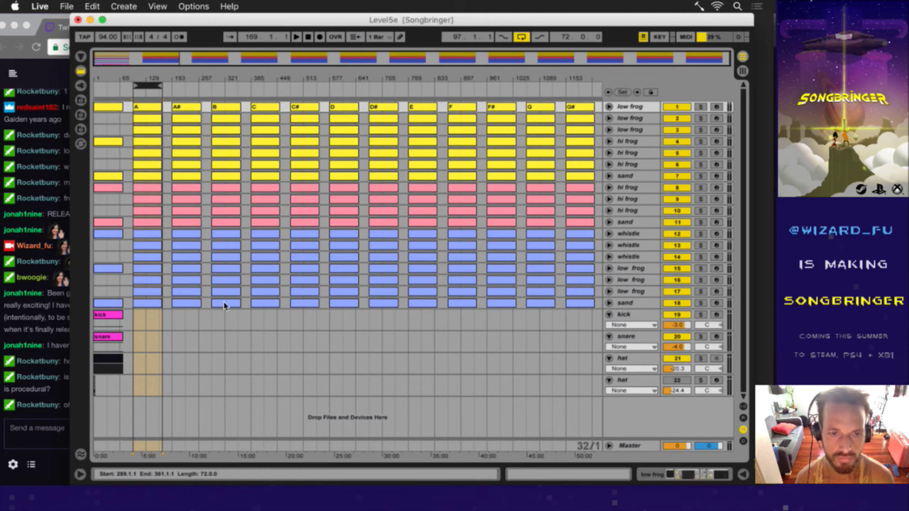
key(super+Tab)
key(k)
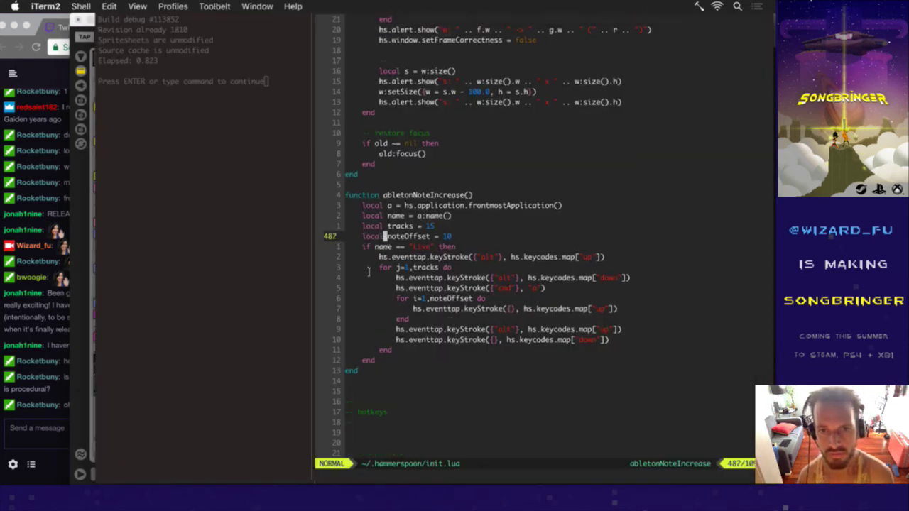
key(k)
key(A)
key(BackSpace)
text(8)
key(Escape)
key(j)
key(A)
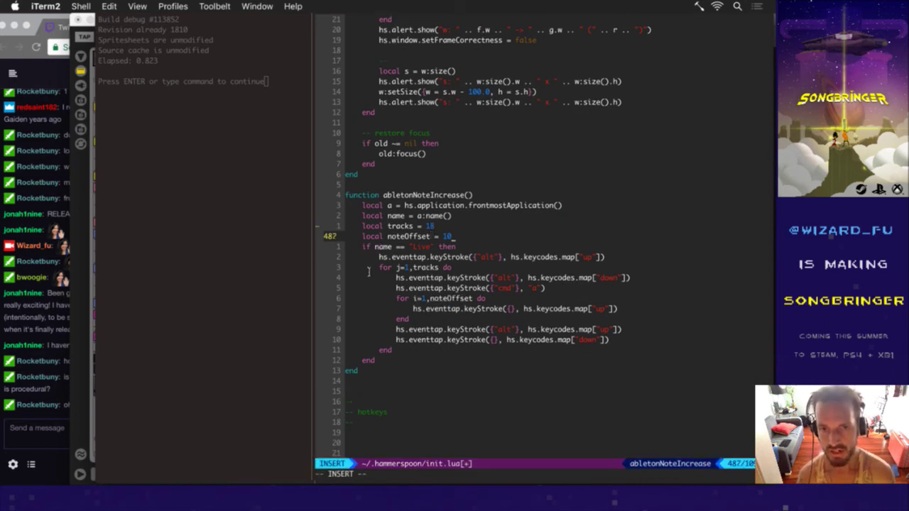
key(Escape)
text(:w)
key(Return)
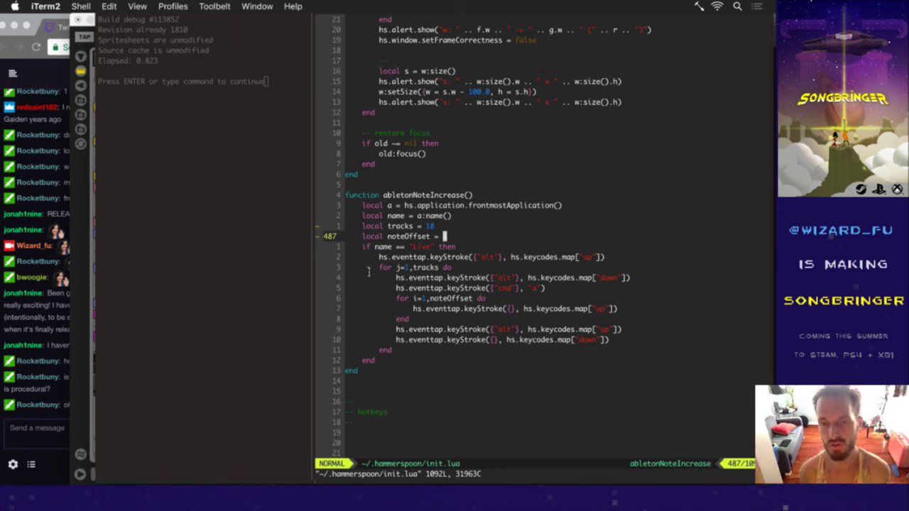
key(ctrl+alt+super+r)
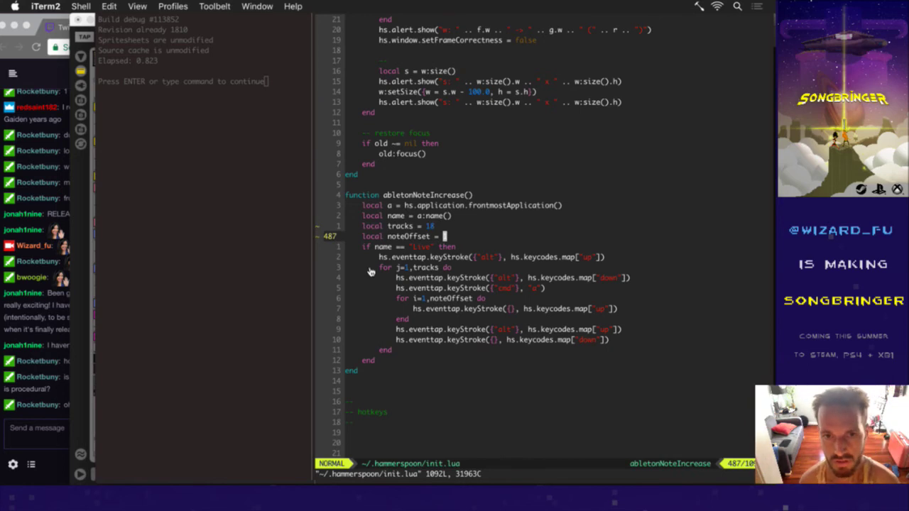
- Switch to Ableton Live, unfold the first low frog track and open its A clip in the note editor
key(super+Tab)
key(super+Tab)
key(super+shift+Tab)
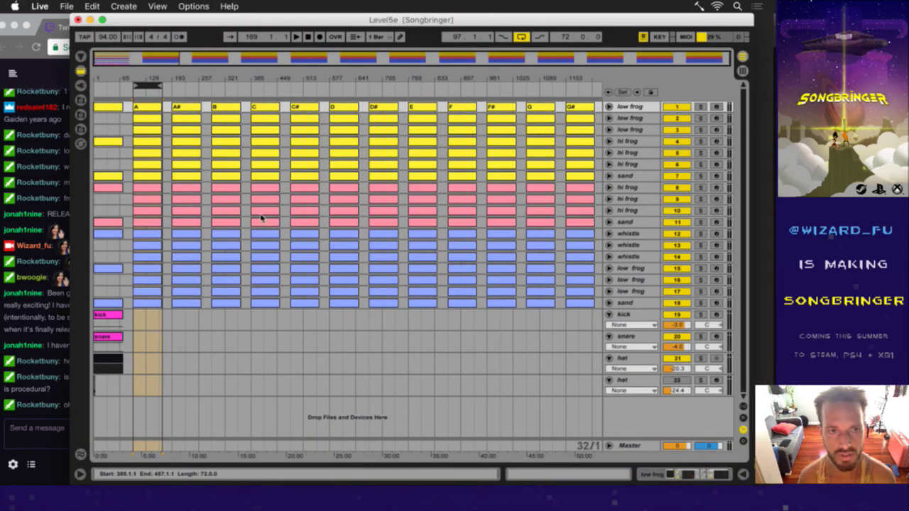
click(608, 106)
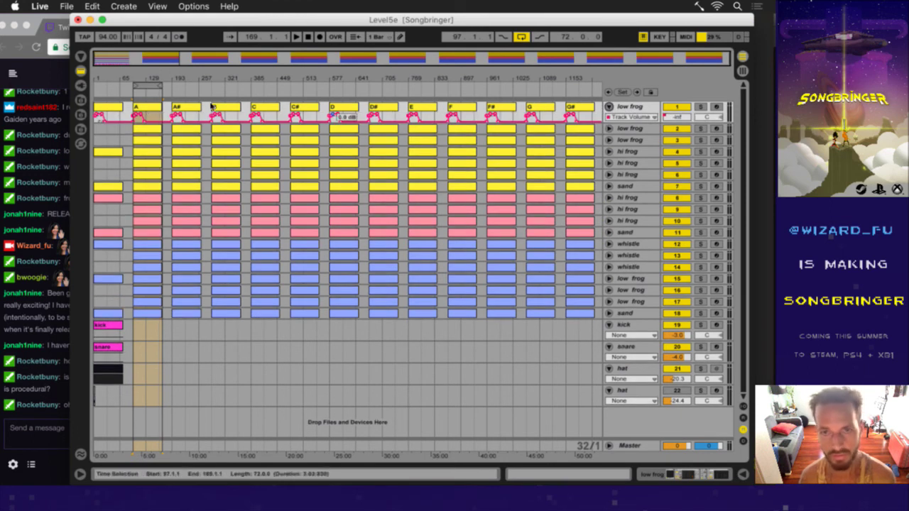
click(141, 107)
key(shift+Tab)
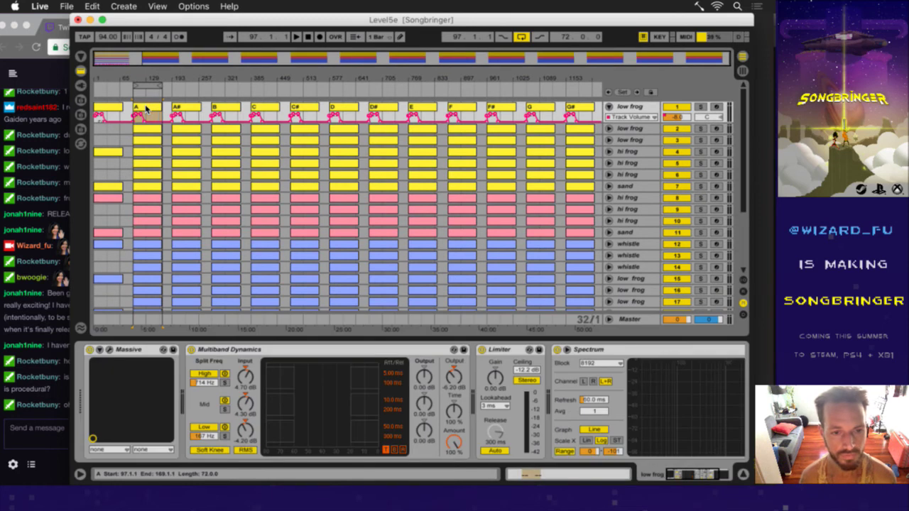
key(shift+Tab)
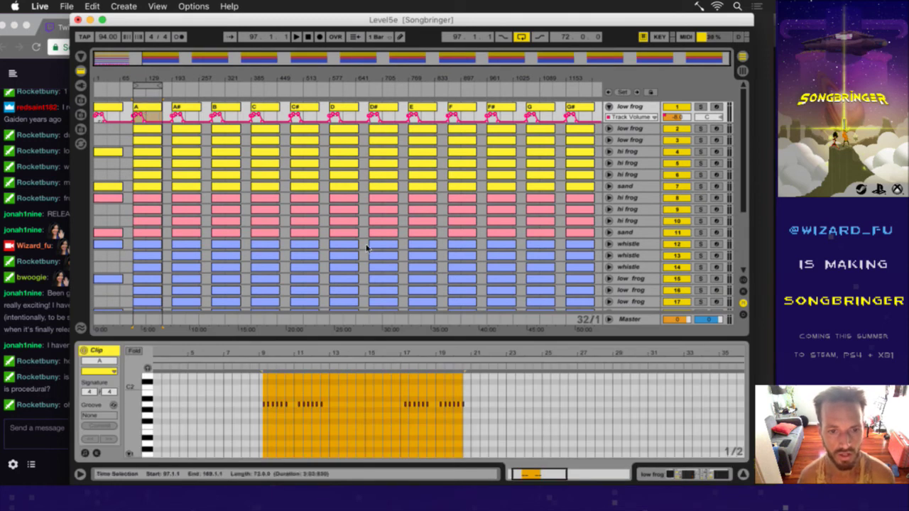
click(365, 374)
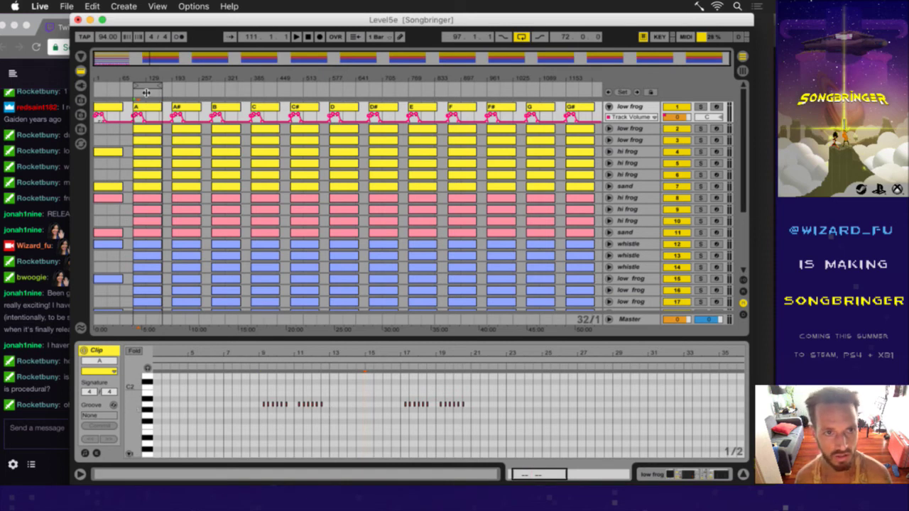
- Move the loop brace to section A# at bar 193, open the first low frog track's A# clip, and switch back to iTerm2
drag(147, 88, 189, 88)
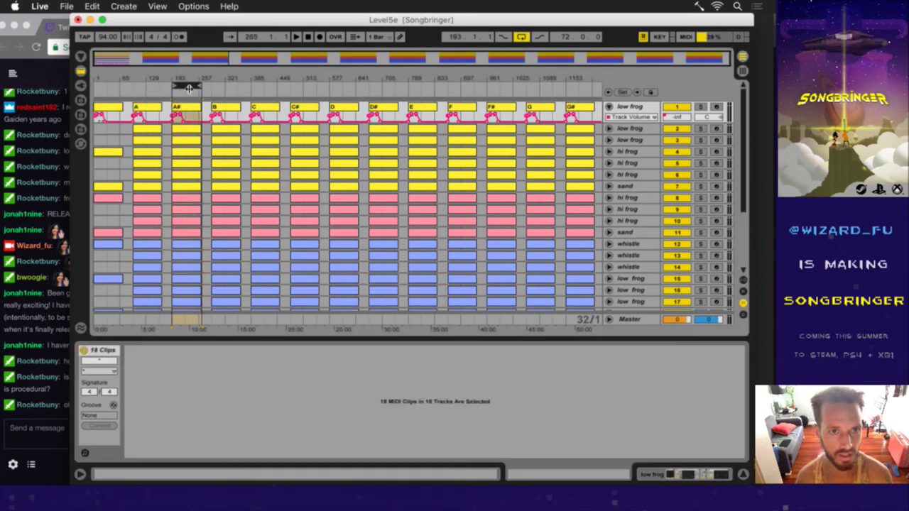
click(190, 108)
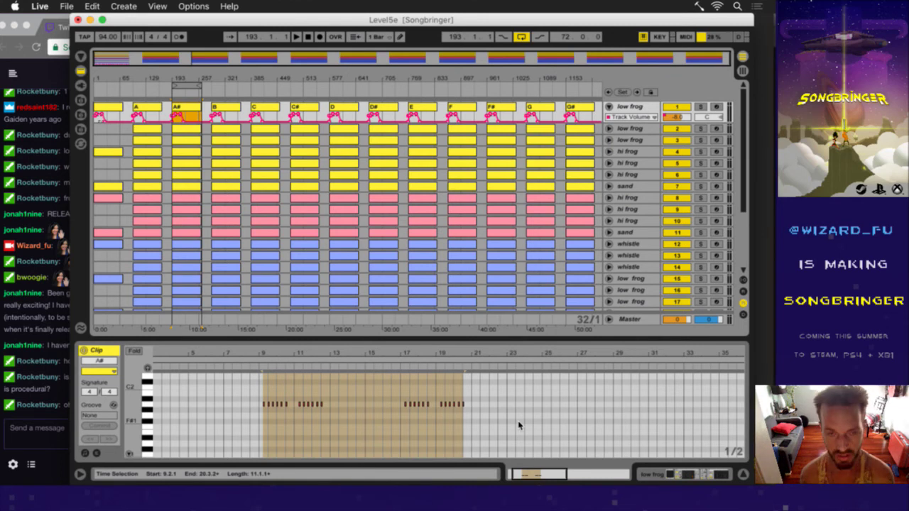
key(super+Tab)
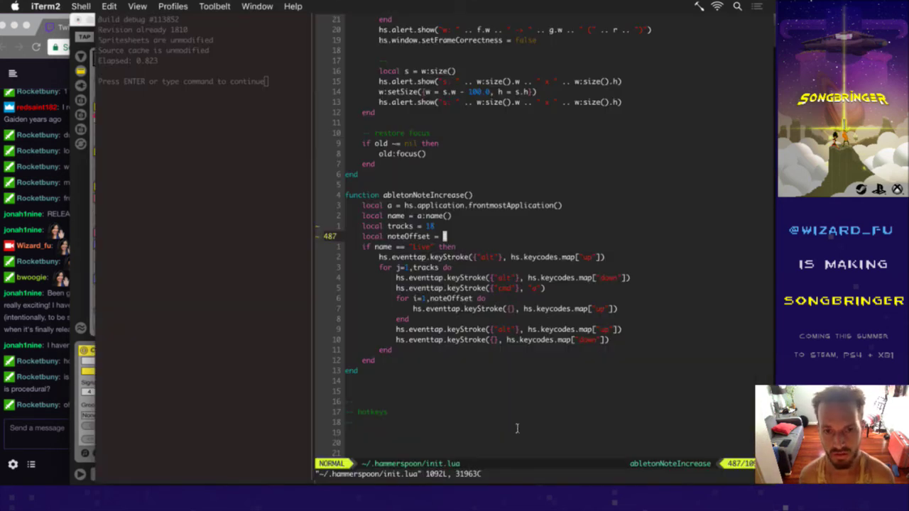
- Switch to Ableton Live, run the note-increase script through the section A# clips on all 18 tracks, and save the set
key(super+Tab)
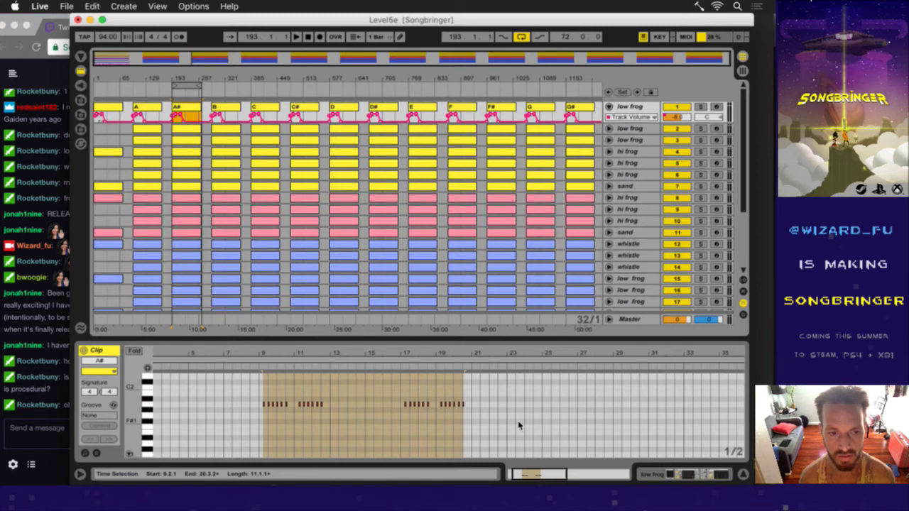
key(Down)
key(Down)
key(Down)
key(Down)
key(Down)
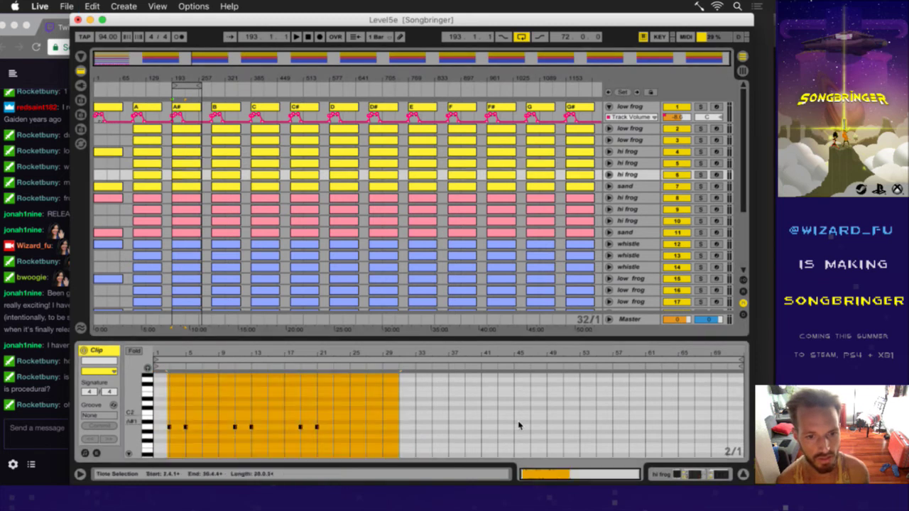
key(Down)
key(Down)
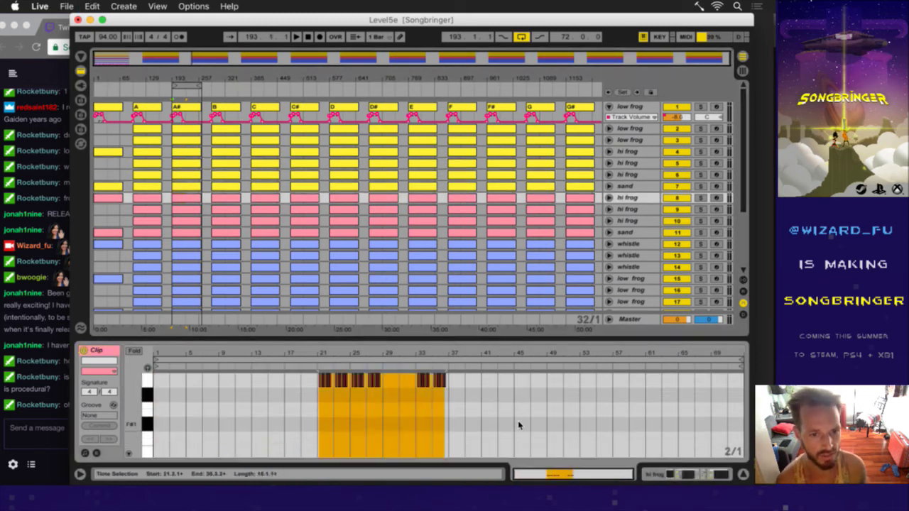
key(Down)
key(Down)
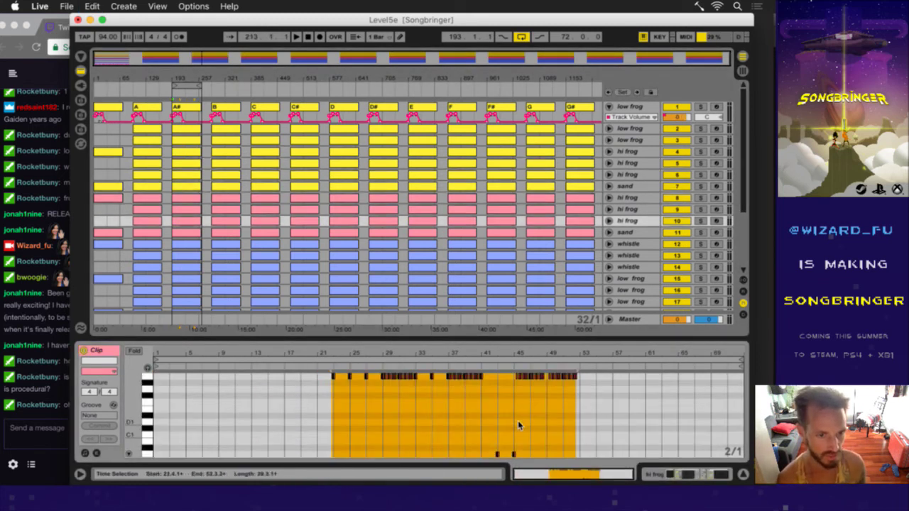
key(Down)
key(Down)
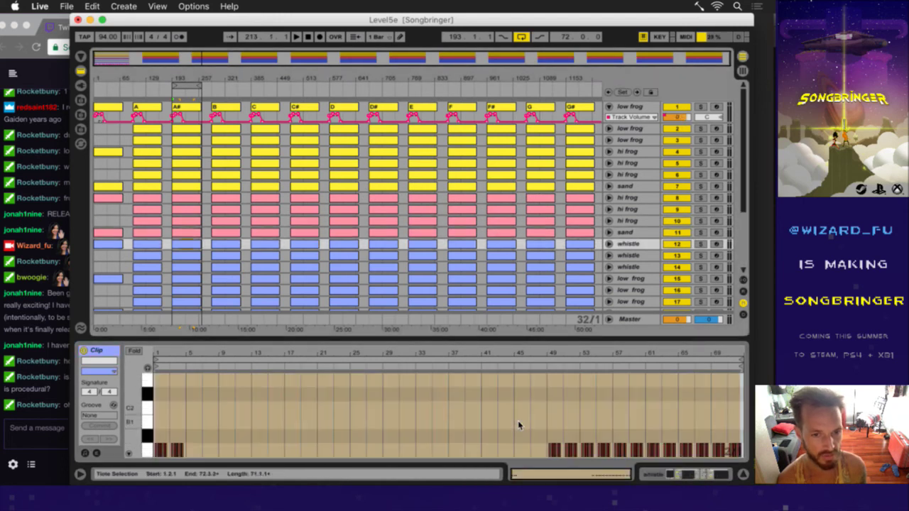
key(Down)
key(Down)
key(Down)
key(Down)
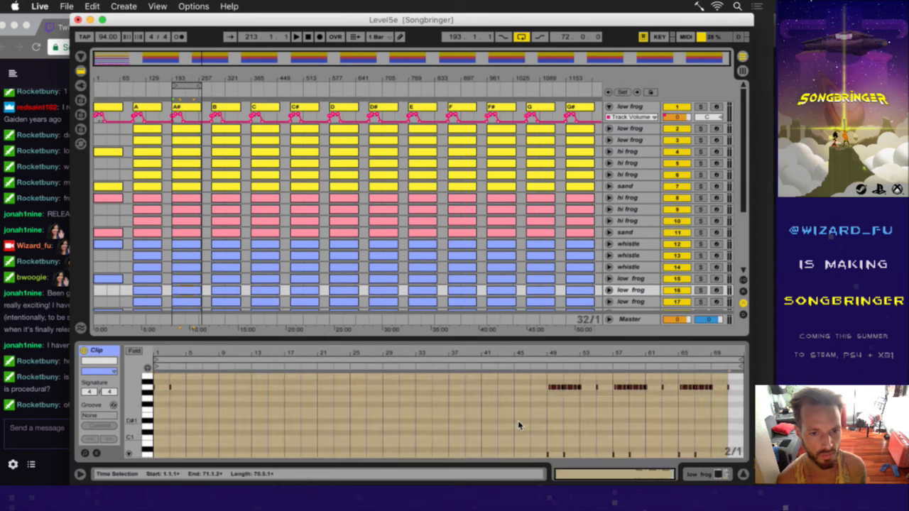
key(Down)
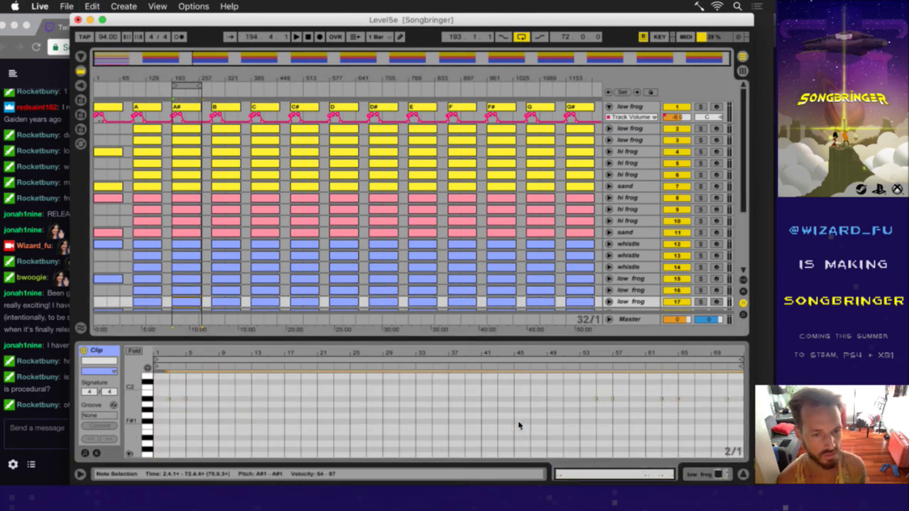
key(Down)
key(Down)
key(Down)
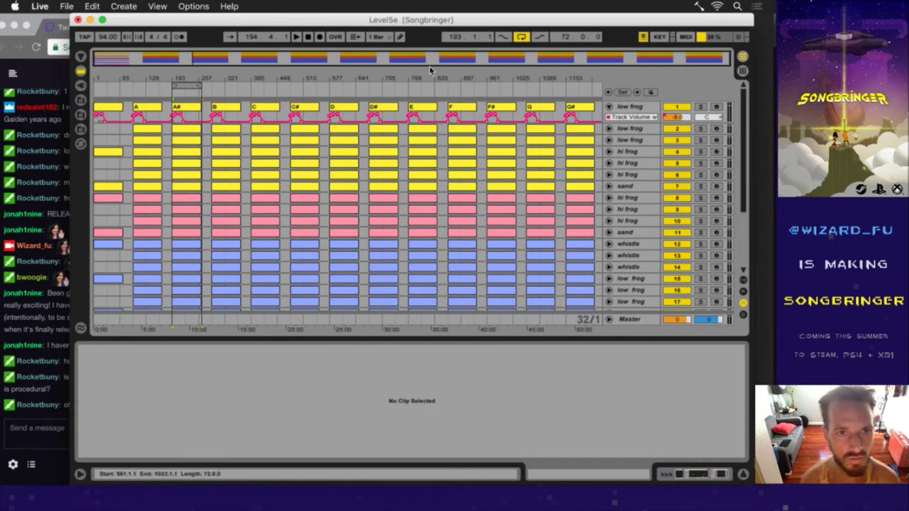
key(super+s)
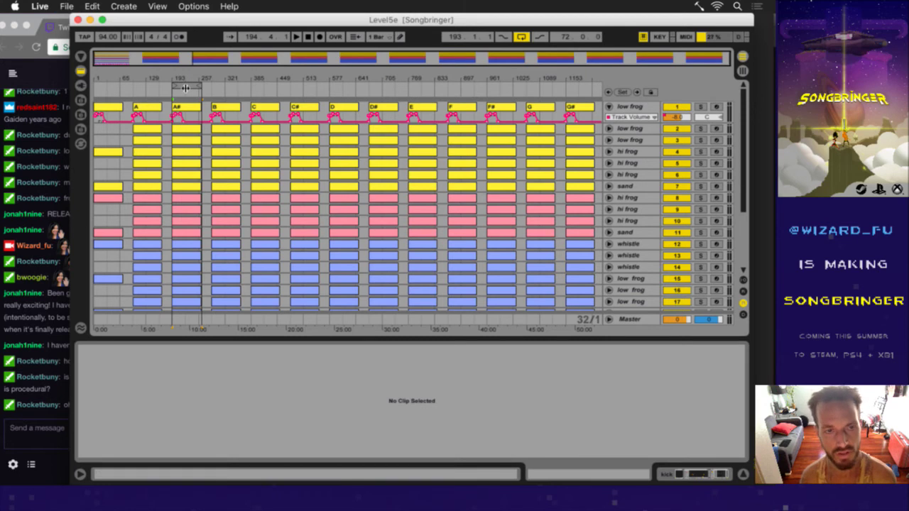
- Move the loop brace to section B at bar 289, then switch to iTerm2, set noteOffset to 2 and save init.lua
drag(186, 88, 226, 86)
key(super+Tab)
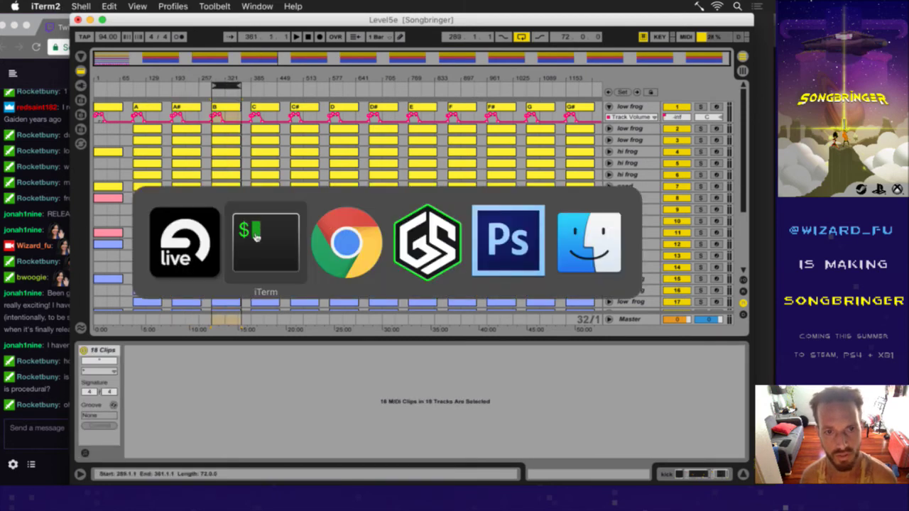
key(BackSpace)
text(2)
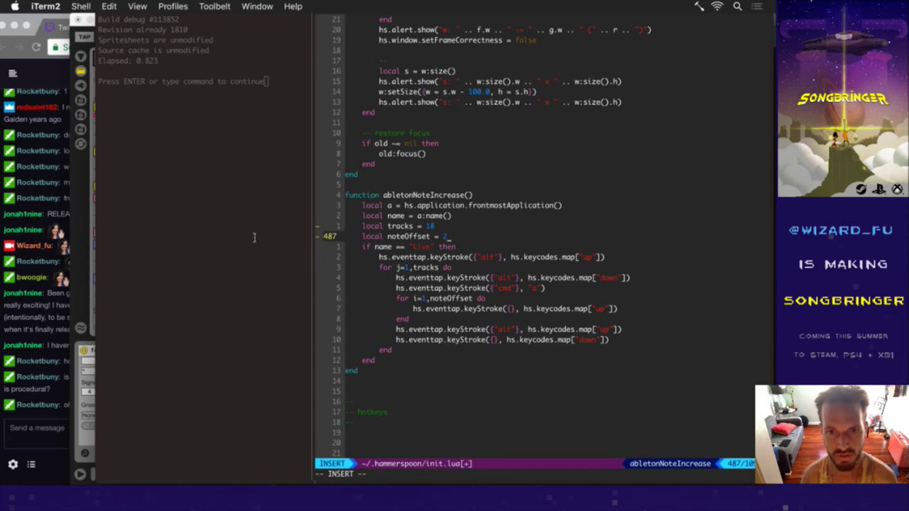
key(Escape)
text(:w)
key(Return)
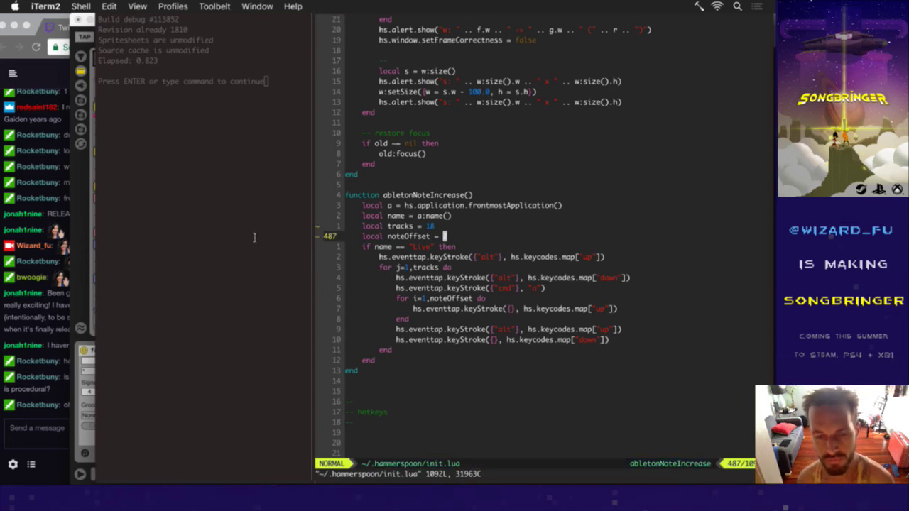
- Return to Ableton Live, place the loop brace on section B at bar 289, and open the first low frog track's B clip
key(super+Tab)
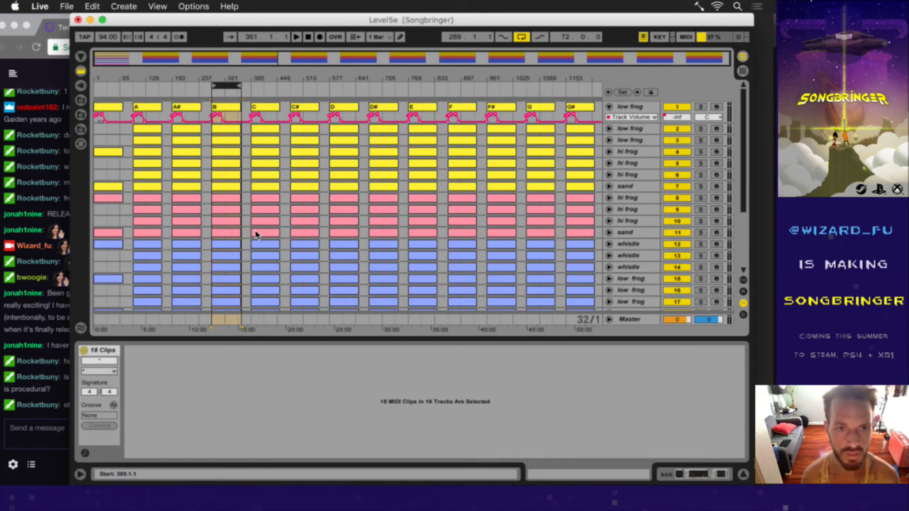
key(Left)
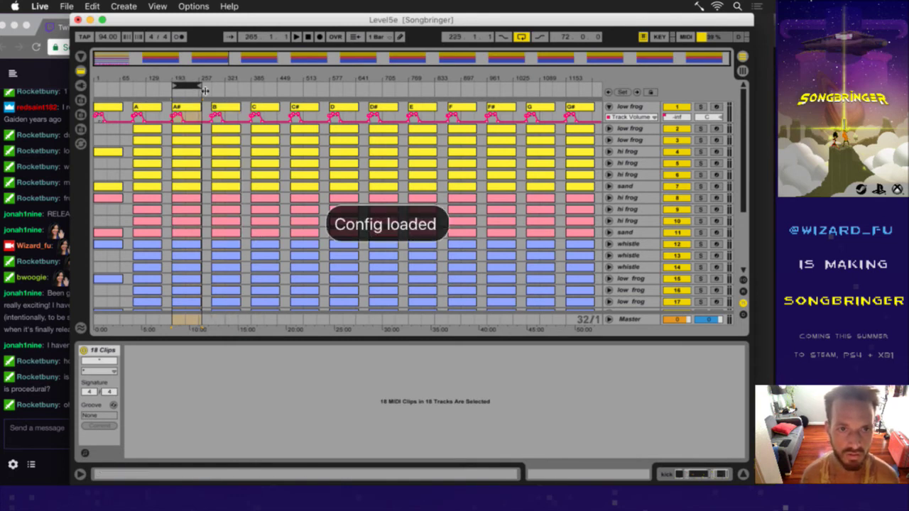
key(Right)
click(230, 105)
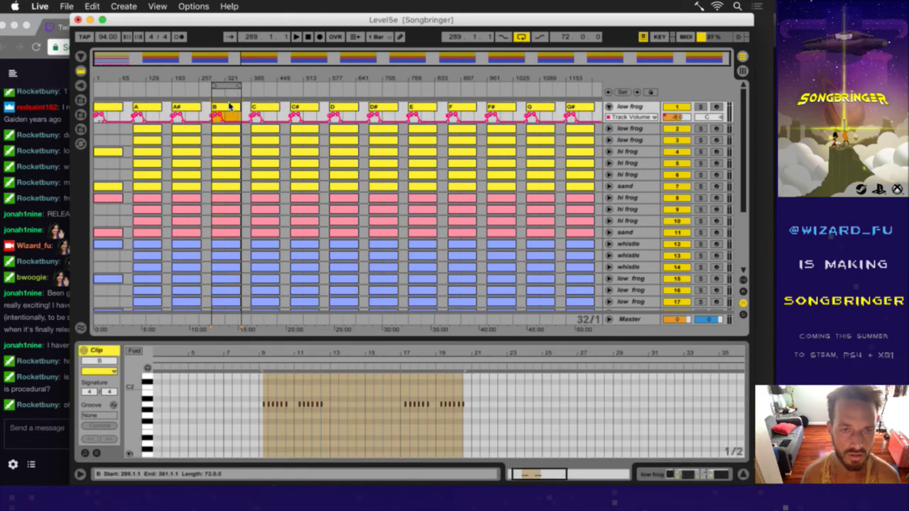
- Try to transpose the section B clips upward, starting from the first low frog track's clip
key(Escape)
key(Down)
key(Up)
key(Up)
key(Up)
key(Up)
key(Up)
key(Up)
key(Up)
key(Up)
key(Up)
key(Up)
key(Up)
key(Up)
key(Up)
key(Up)
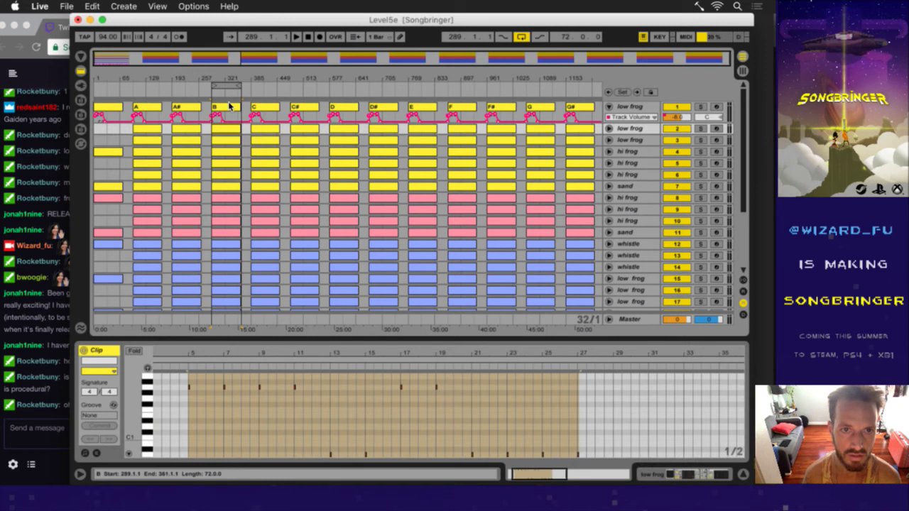
key(Up)
- Reopen the first low frog track's B clip, select all its notes, and run the note-increase script through the section B clips
click(375, 419)
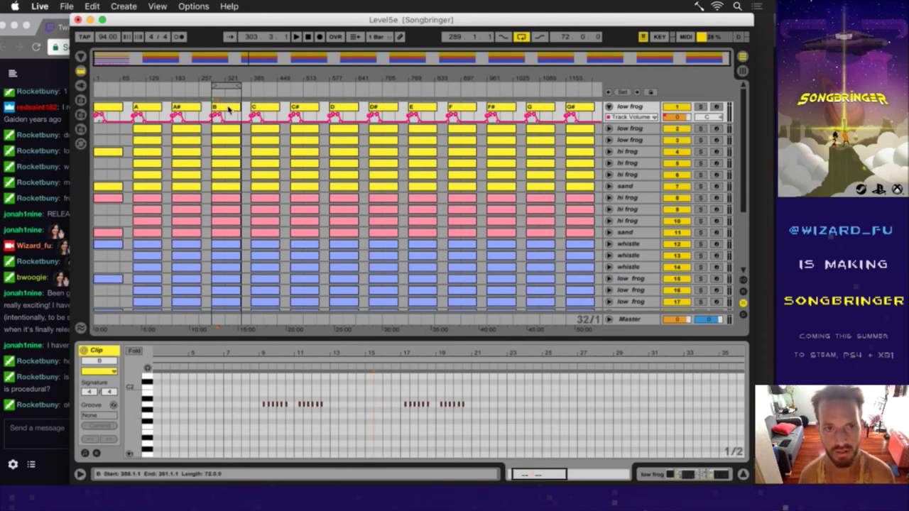
click(229, 108)
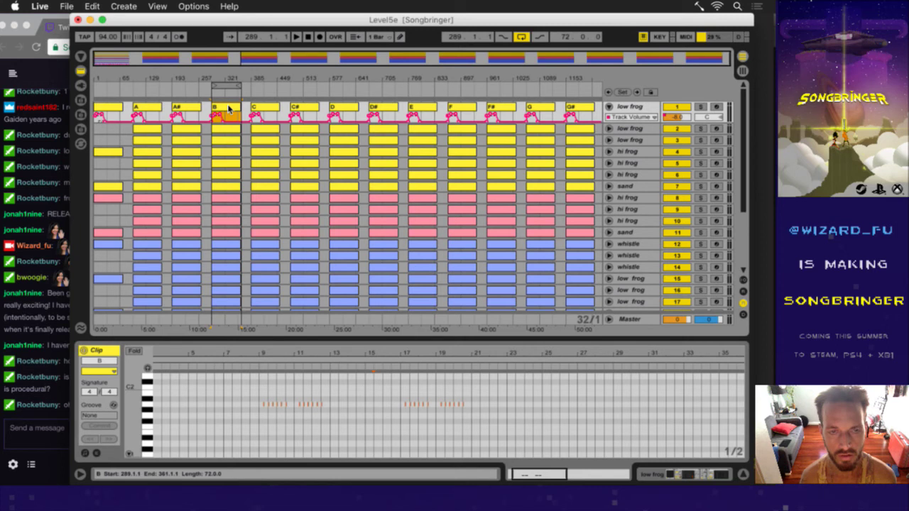
double_click(229, 108)
key(super+a)
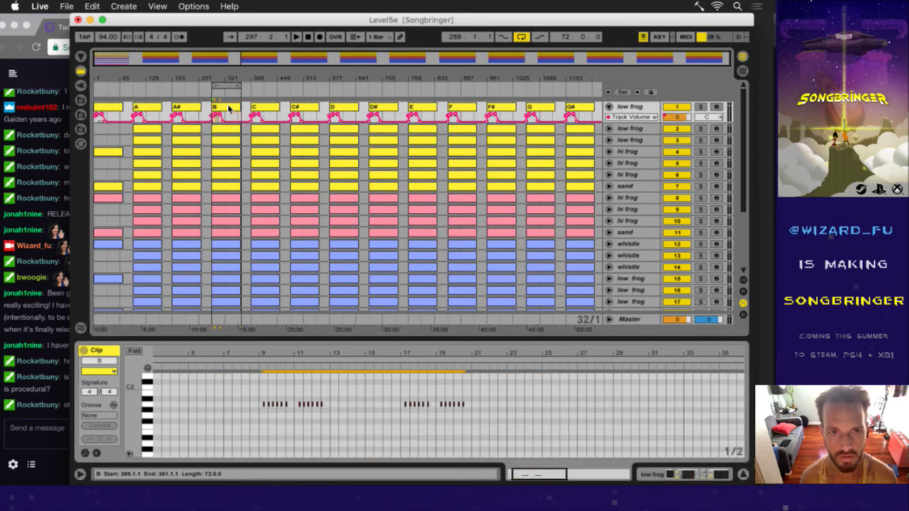
key(super+v)
click(499, 406)
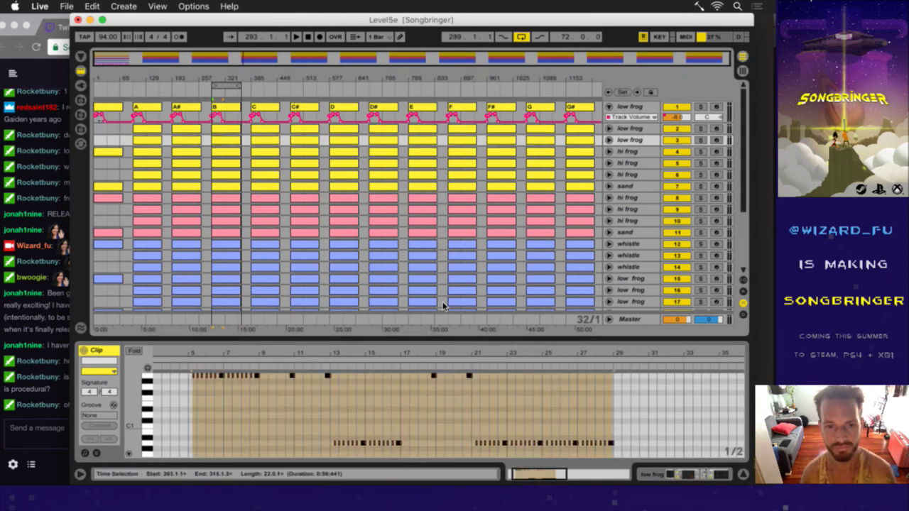
- Transpose all notes in the B section's yellow clips up two semitones, from low frog track 3 through sand track 7
key(super+a)
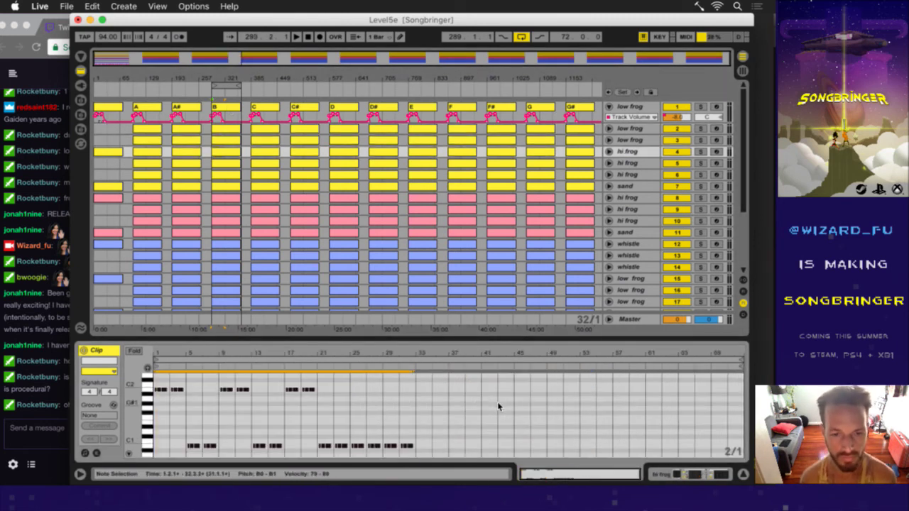
key(Down)
key(super+a)
key(Down)
key(super+a)
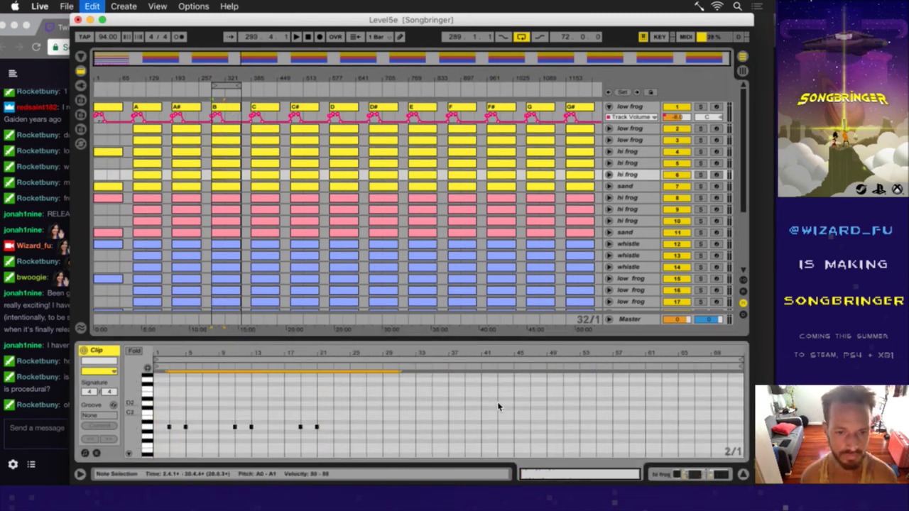
key(Down)
key(super+a)
key(Down)
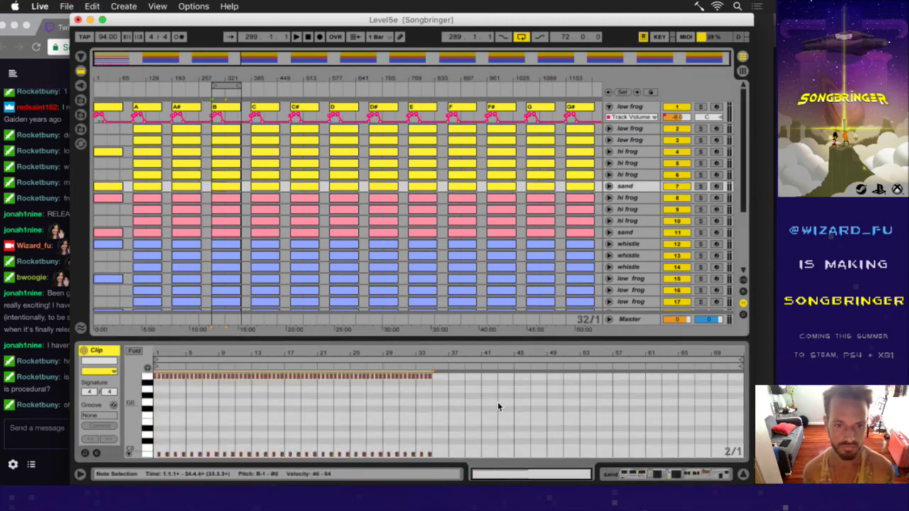
- Transpose all notes in the B section's pink clips up two semitones, covering tracks 8 through 11
key(Down)
key(super+a)
key(super+a)
key(Down)
key(super+a)
key(Down)
key(super+a)
key(Down)
key(super+a)
key(Down)
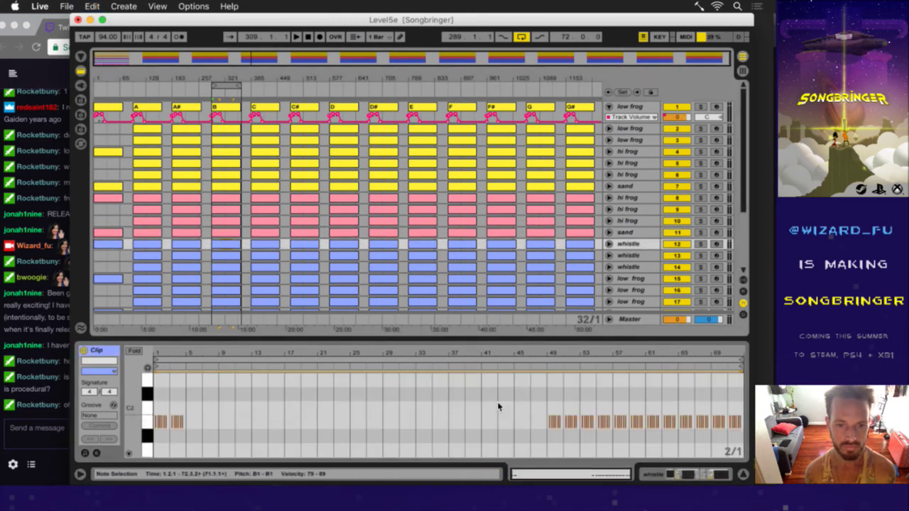
- Transpose all notes in the B section's blue clips up two semitones, from whistle track 12 through track 18
key(super+a)
key(Down)
key(super+a)
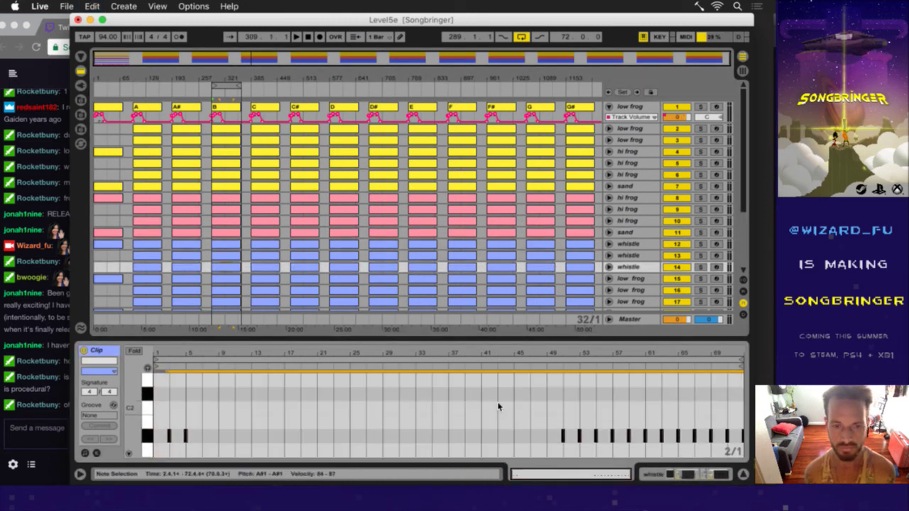
key(Down)
key(super+a)
key(Down)
key(super+a)
key(Down)
key(super+a)
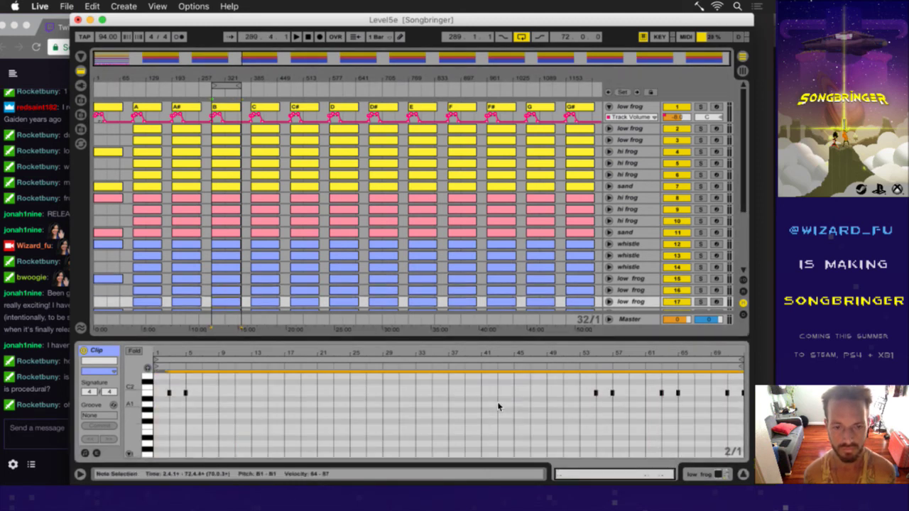
key(Down)
key(Down)
key(super+a)
key(Down)
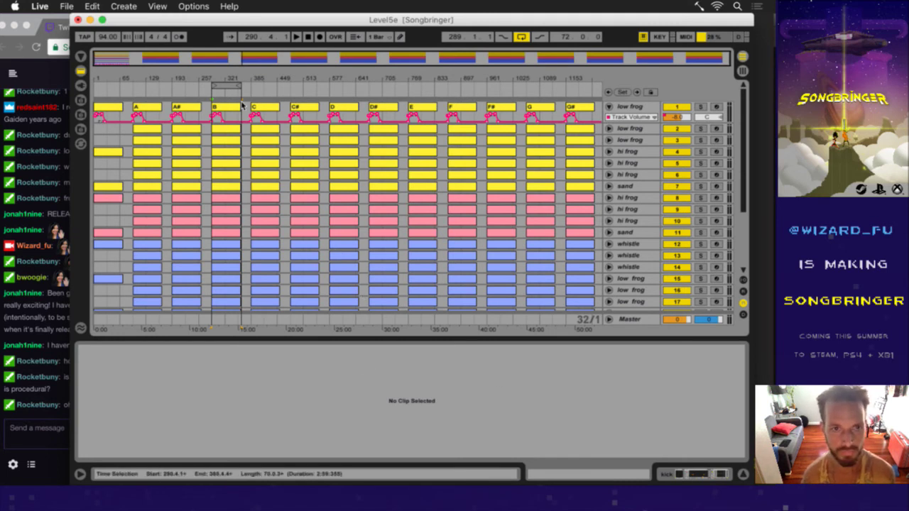
- Loop the C section and step through its clips down to track 17 and back to the C clip on track 1
click(266, 88)
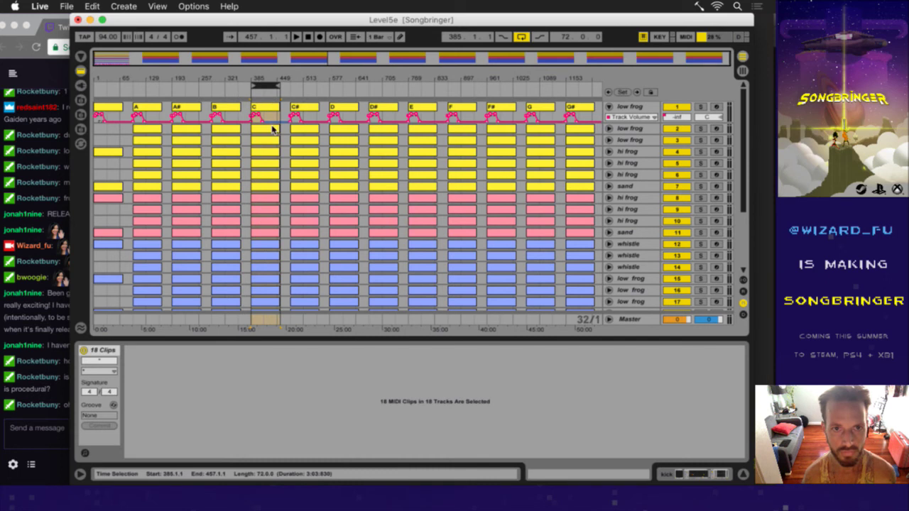
click(271, 129)
key(Down)
key(Down)
key(Down)
key(Down)
key(Down)
key(Down)
key(Down)
key(Down)
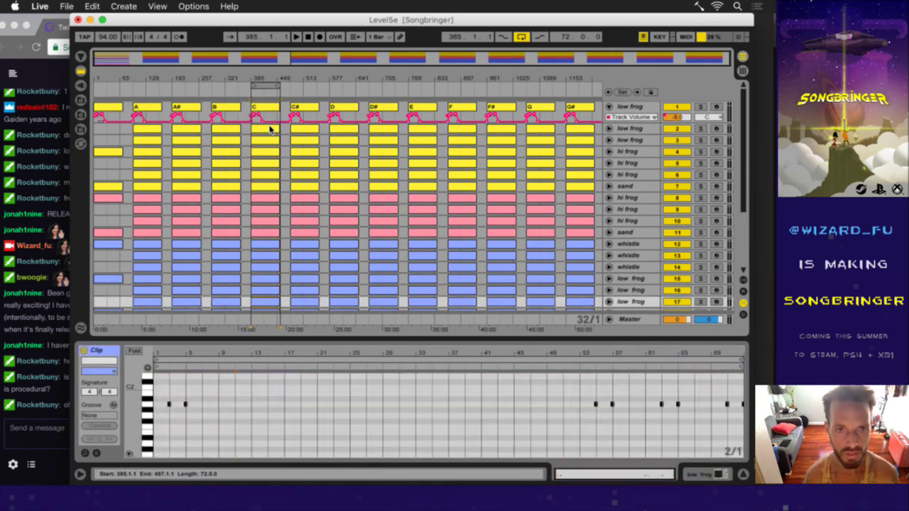
key(Up)
key(Up)
key(Up)
key(Up)
key(Up)
key(Up)
key(Up)
key(Up)
key(Up)
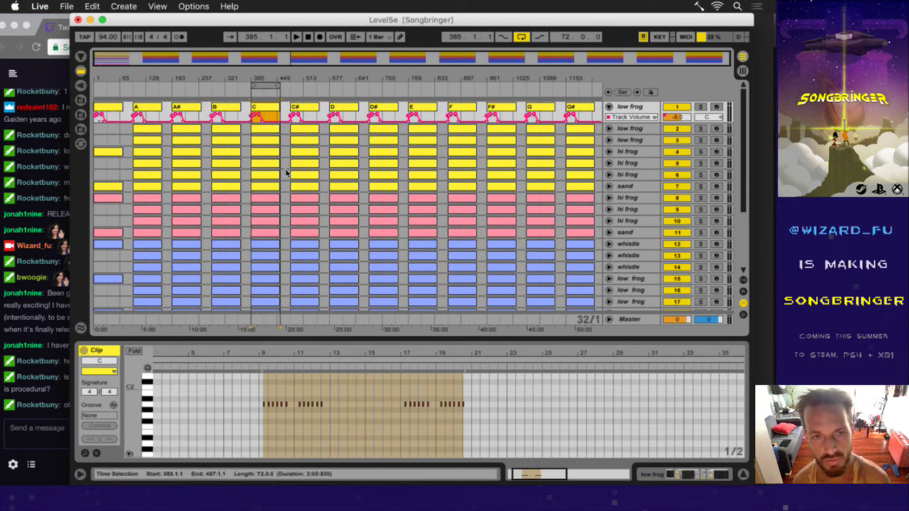
- In iTerm2, set noteOffset in the abletonNoteIncrease function to 3, save init.lua, and return to Live
key(super+Tab)
key(super+shift+Tab)
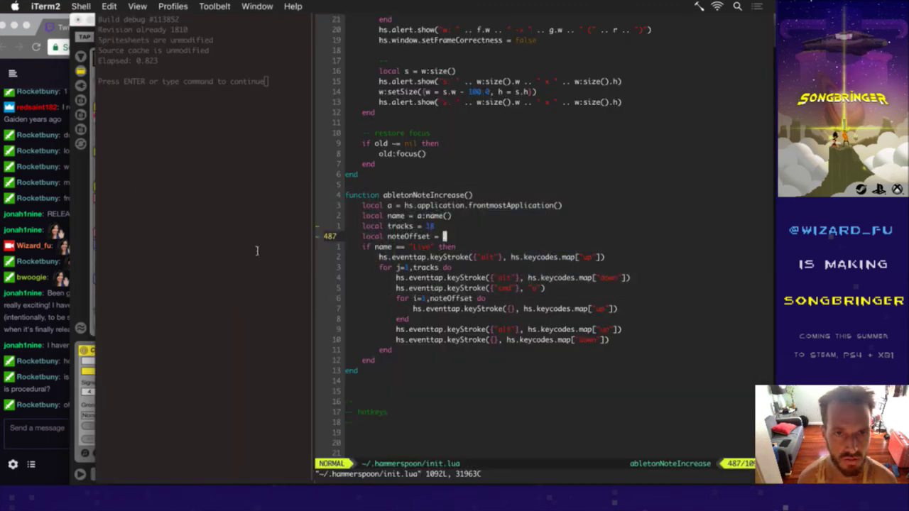
text(s)
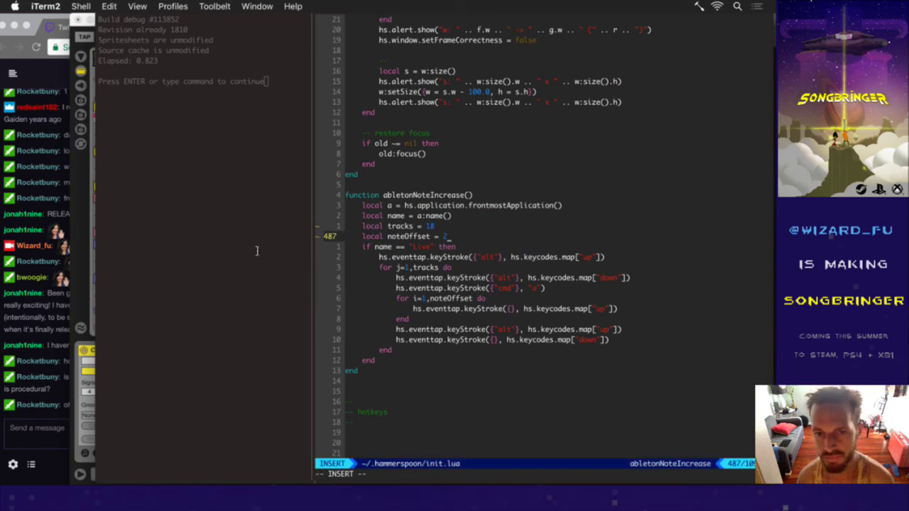
text(3)
key(Escape)
text(:w)
key(Return)
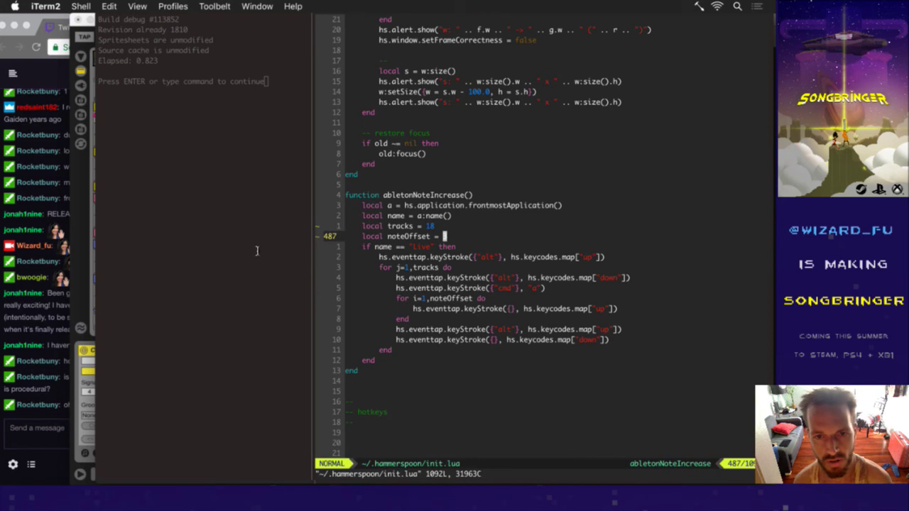
key(super+Tab)
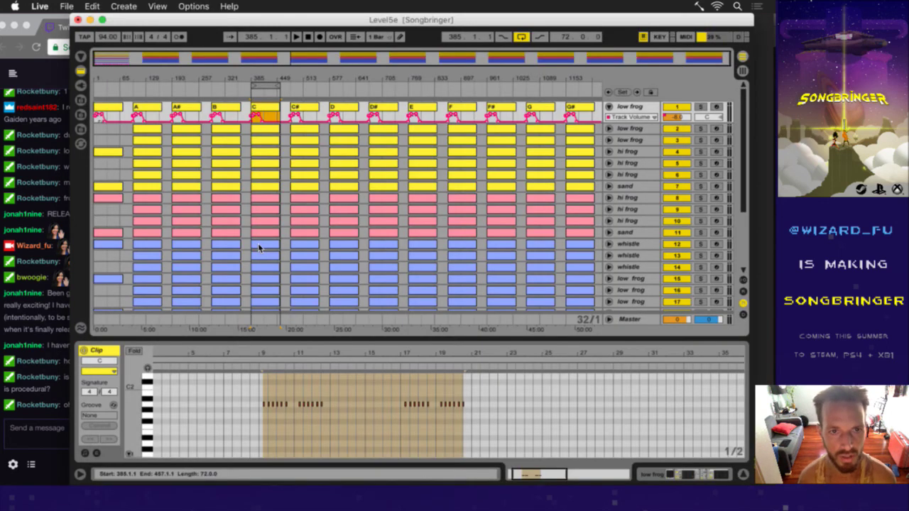
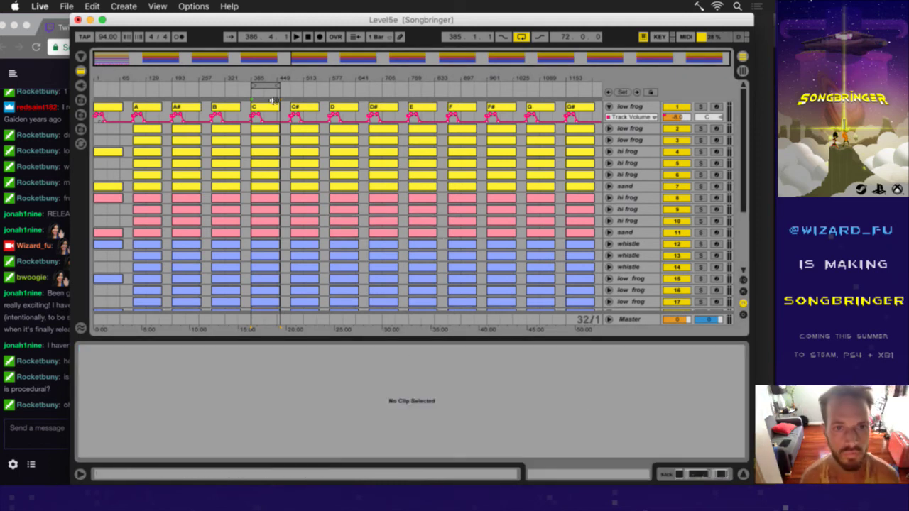
- Loop the C# section and step through its clips down to track 13 and back to the C# clip on track 1
click(310, 108)
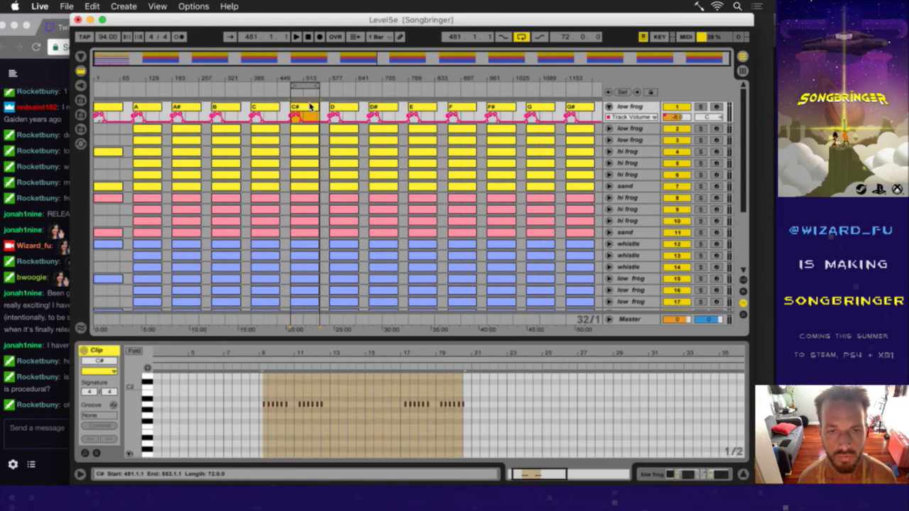
key(Down)
key(Down)
key(Down)
key(Down)
key(Down)
key(Down)
key(Down)
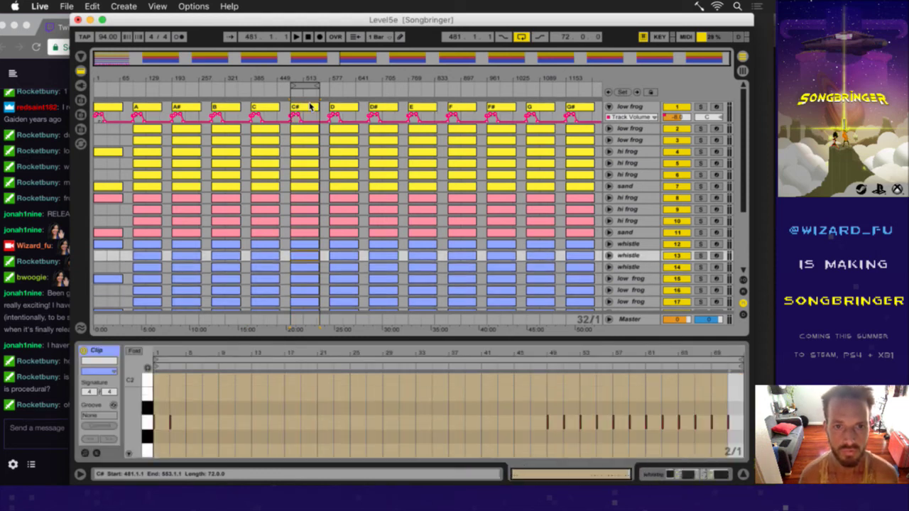
key(Up)
key(Up)
key(Up)
key(Up)
key(Up)
key(Up)
key(Up)
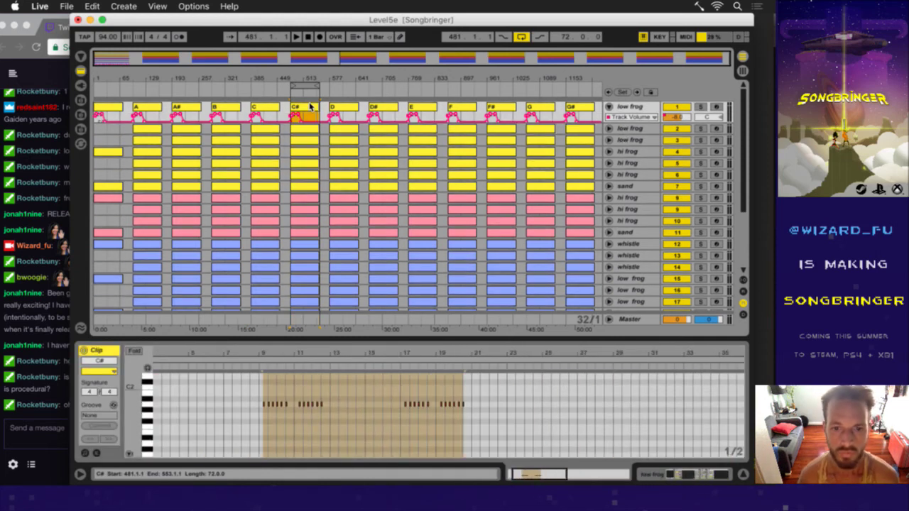
- In iTerm2, set noteOffset in the abletonNoteIncrease function to 4, save init.lua, and return to Live
key(super+Tab)
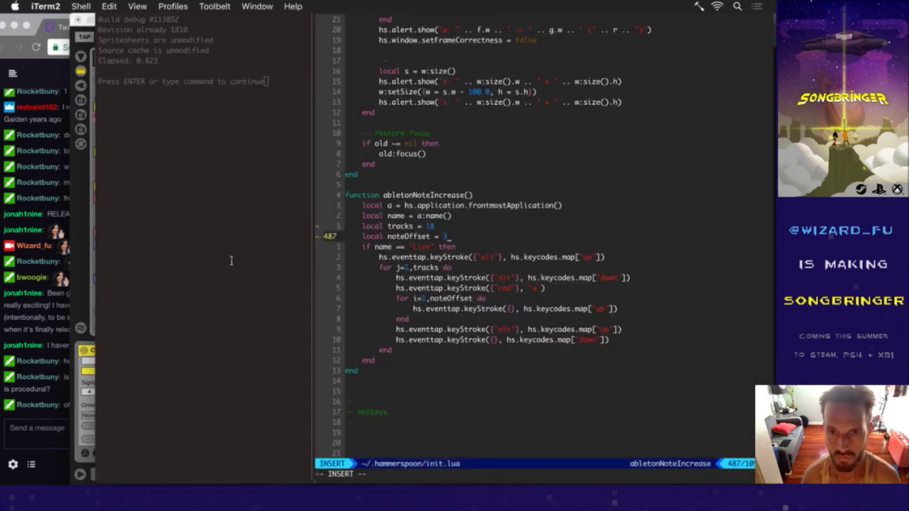
key(Escape)
text(:w)
key(Return)
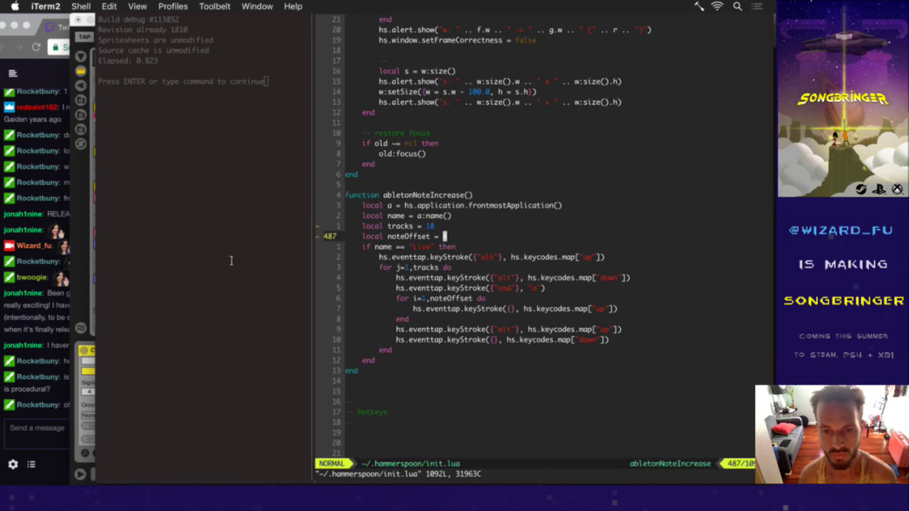
key(super+Tab)
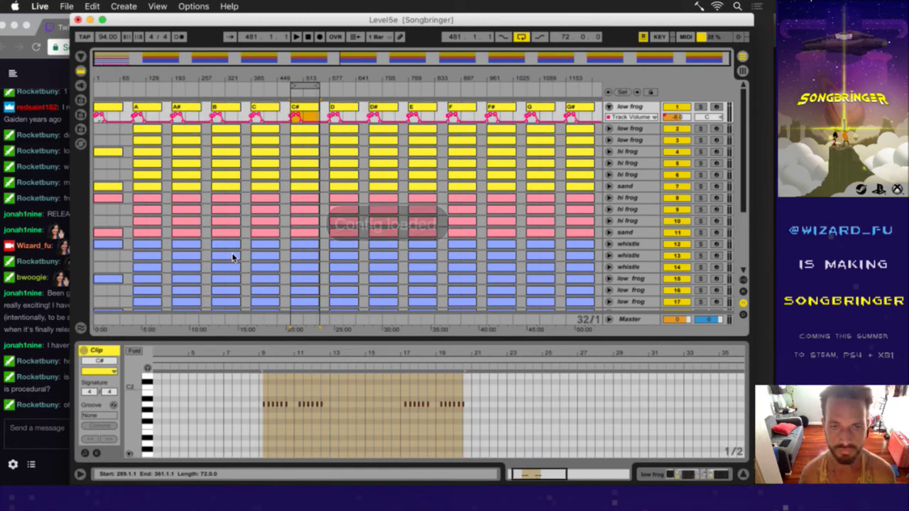
- Transpose all notes in the C# section's yellow clips up four semitones, from low frog track 1 through sand track 7
key(shift+Tab)
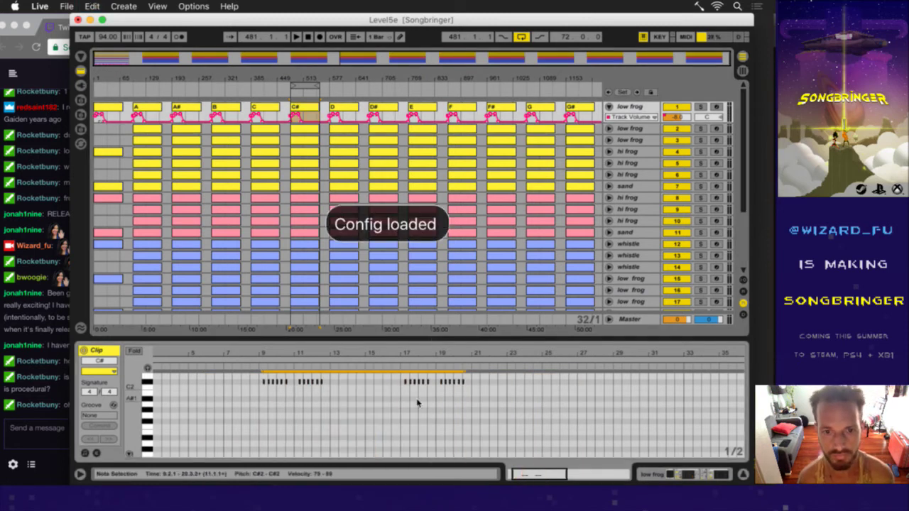
key(Down)
key(Down)
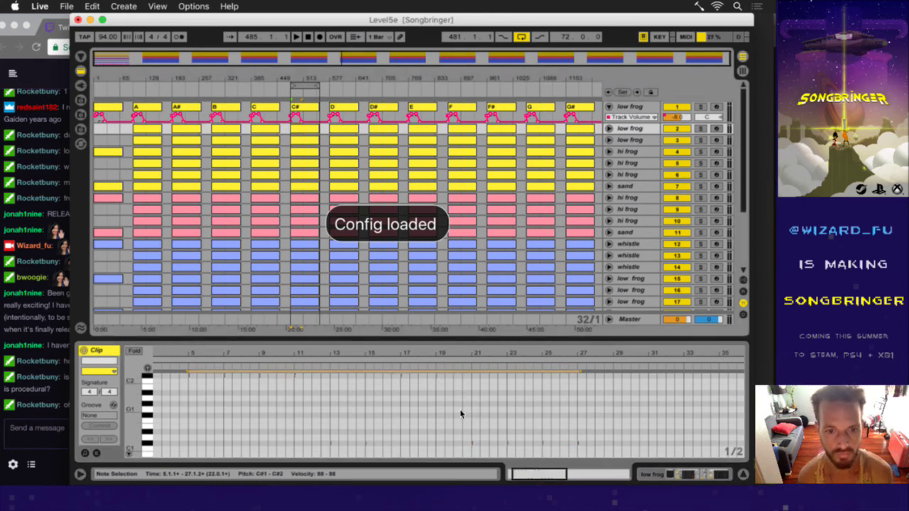
key(Down)
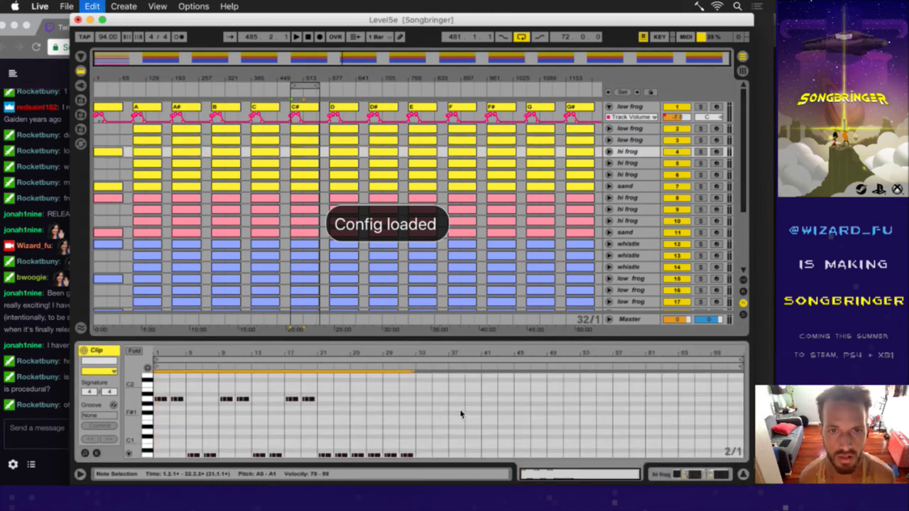
key(Down)
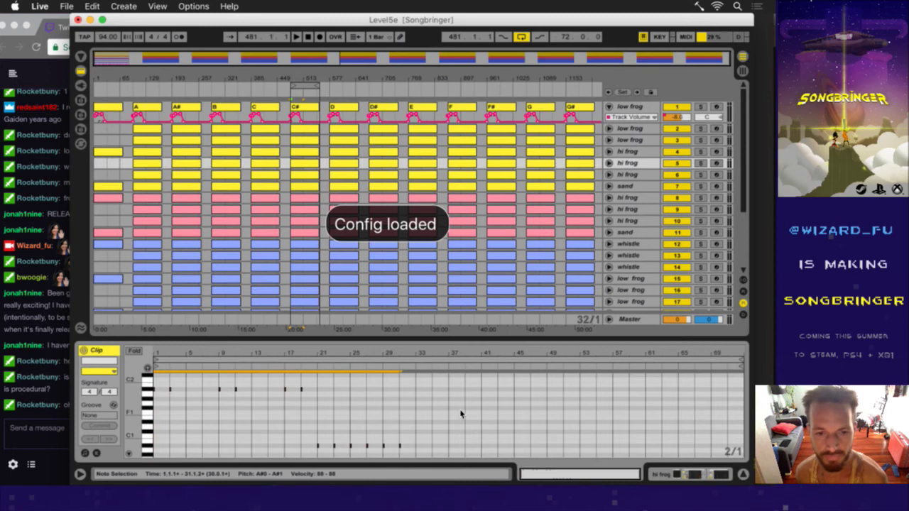
key(Down)
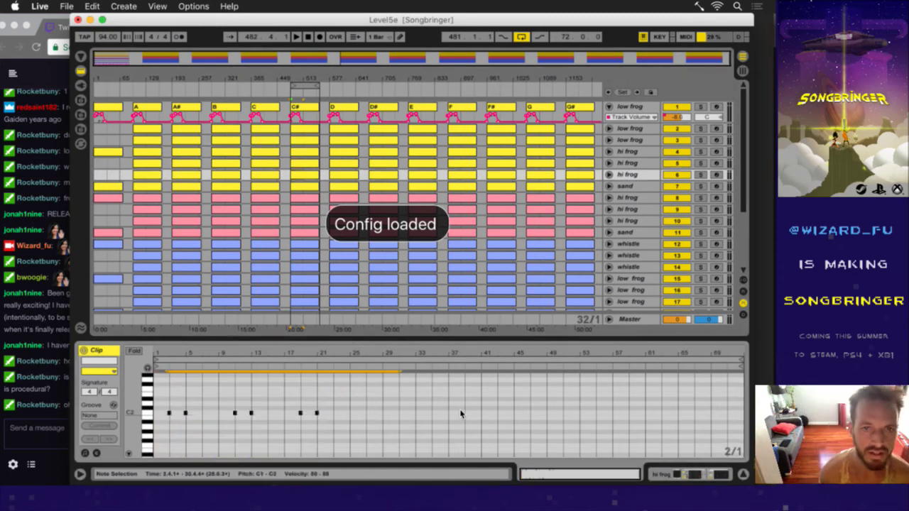
key(Down)
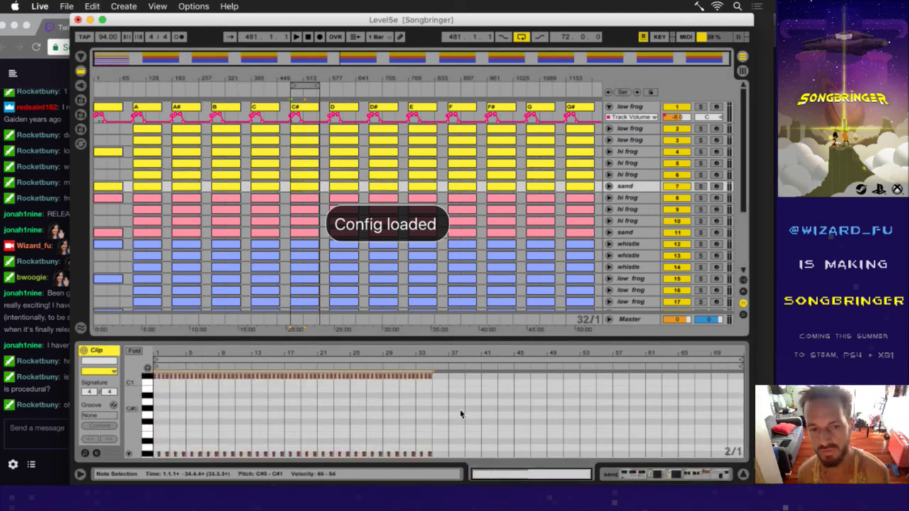
- Transpose all notes in the C# section's pink clips up four semitones, covering tracks 8 through 11
key(Down)
key(Down)
key(Down)
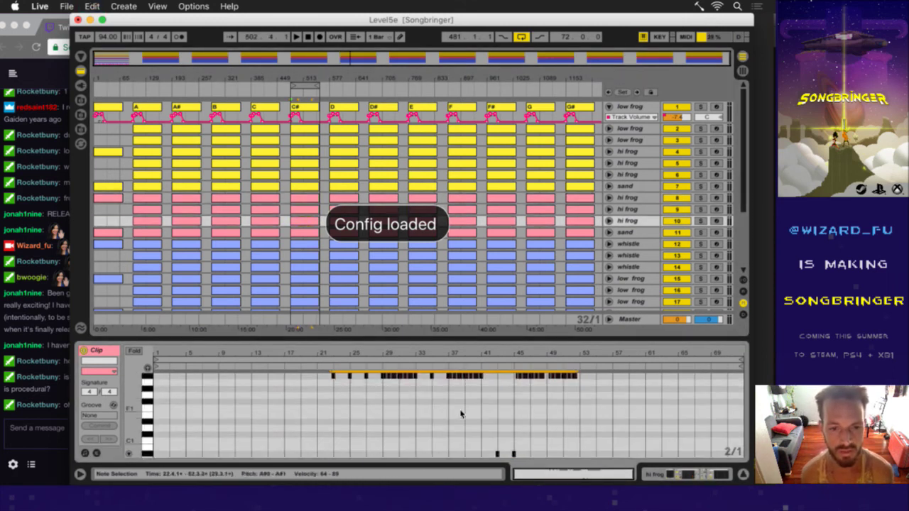
key(Down)
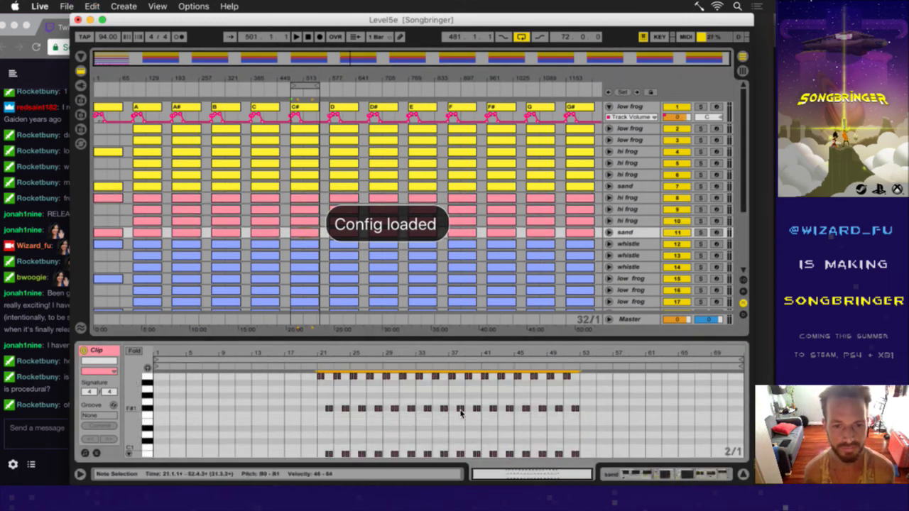
- Transpose all notes in the C# section's blue clips up four semitones, from whistle track 12 through track 18
key(Down)
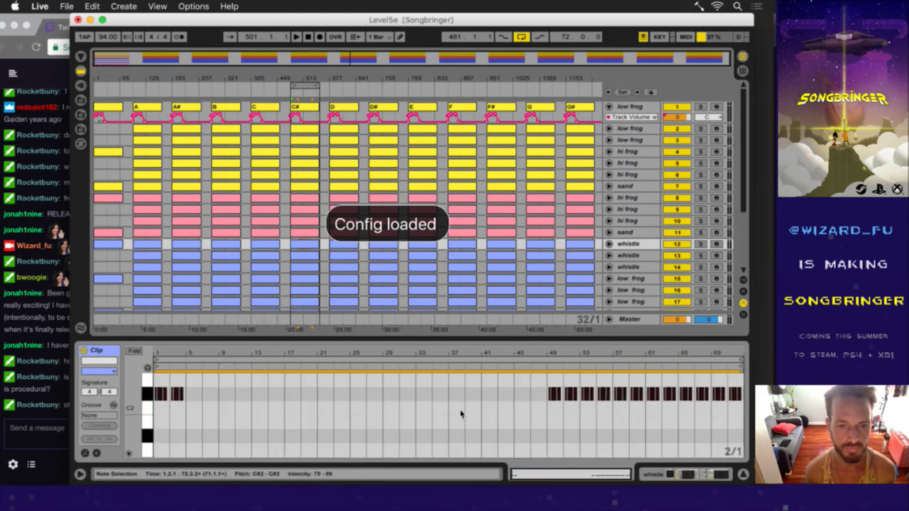
key(Down)
key(Down)
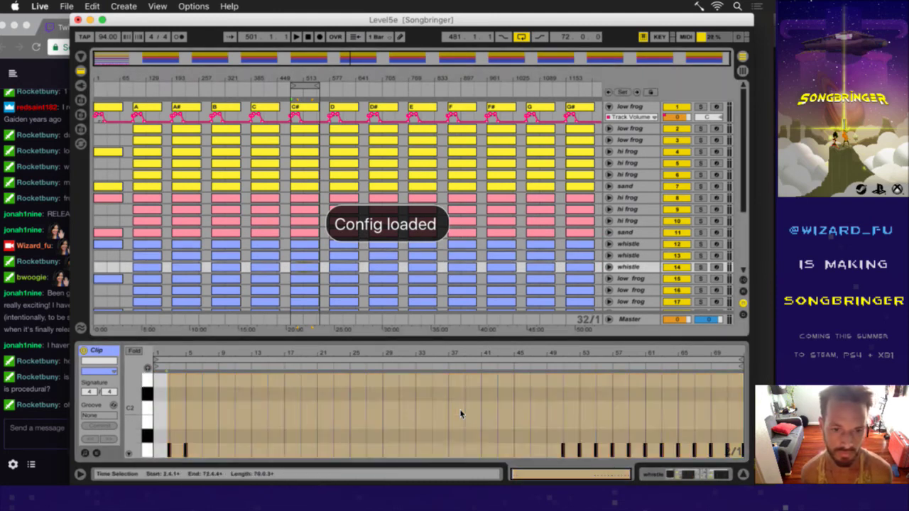
key(Down)
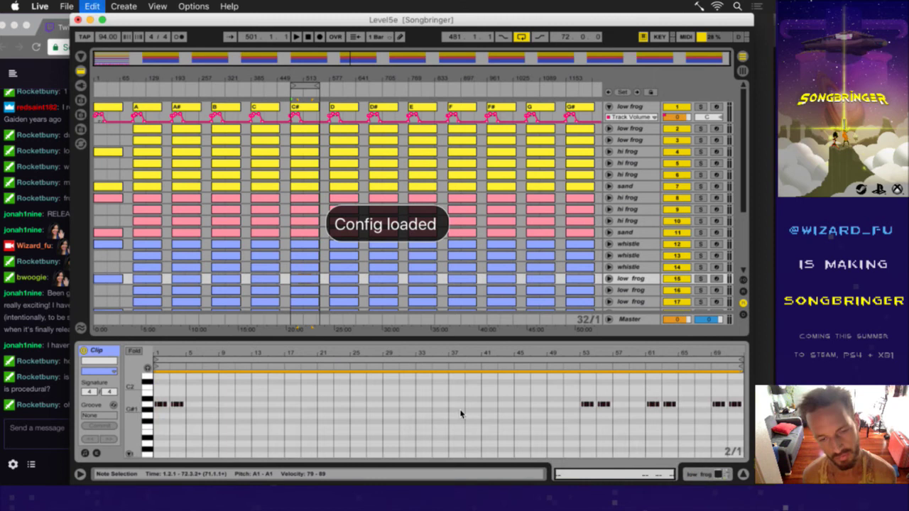
key(Down)
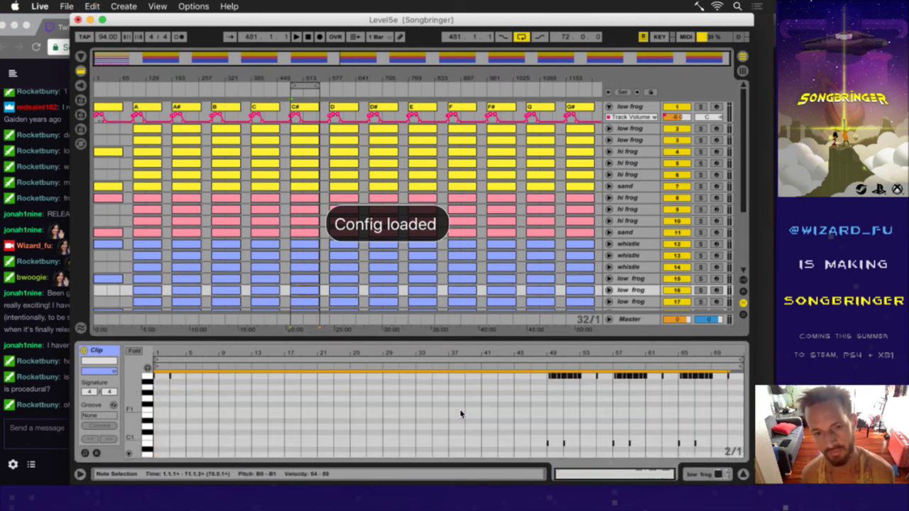
key(Down)
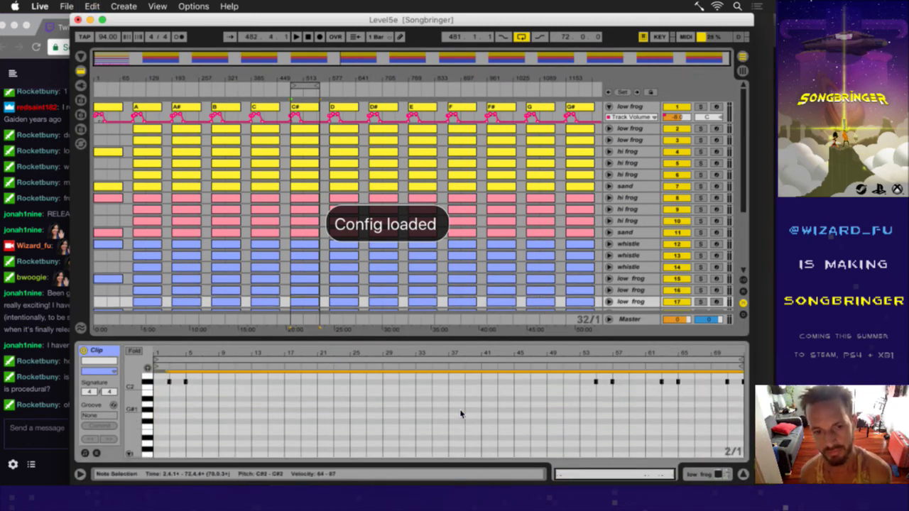
key(Down)
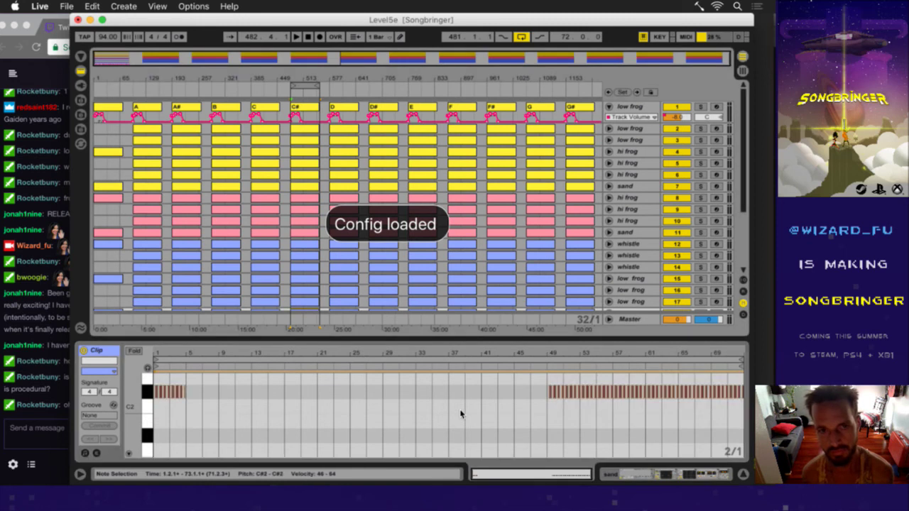
- In iTerm2, set noteOffset in the abletonNoteIncrease function to 5, save init.lua, and return to Live
key(Down)
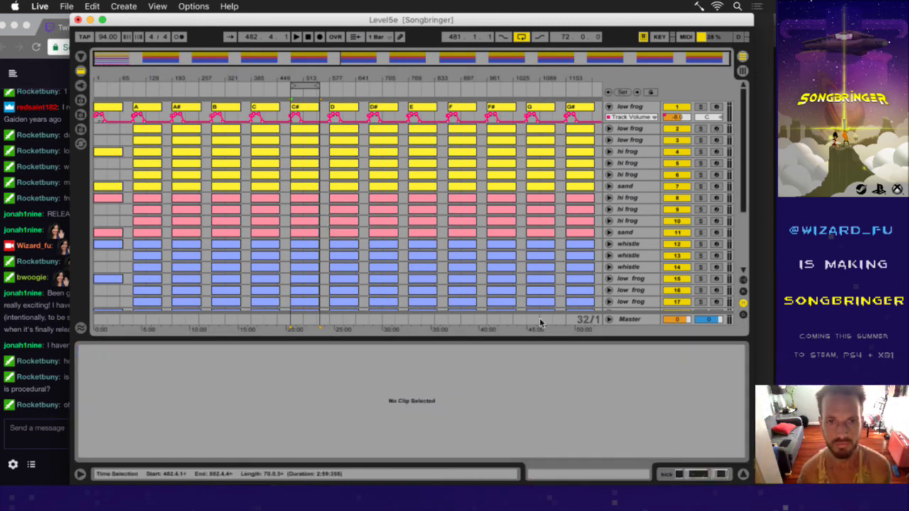
key(super+Tab)
key(shift+c)
text(5)
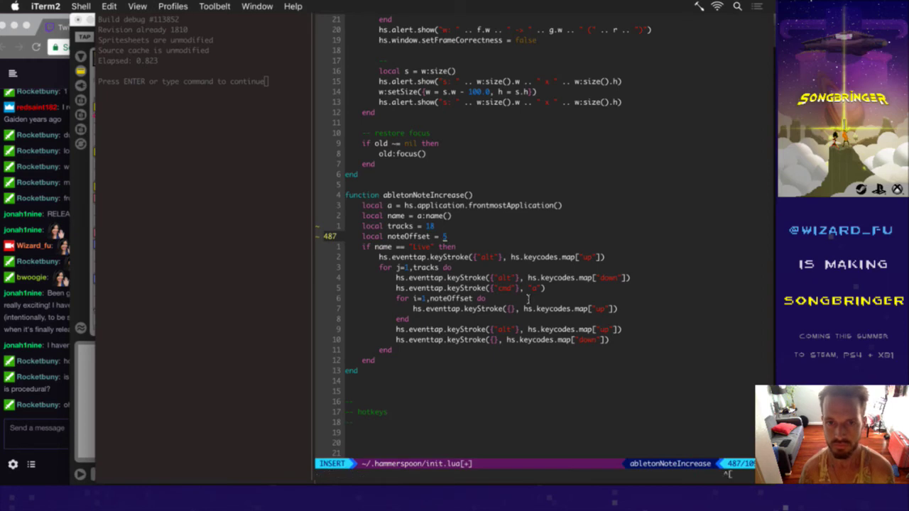
key(Escape)
text(:w)
key(Return)
key(super+Tab)
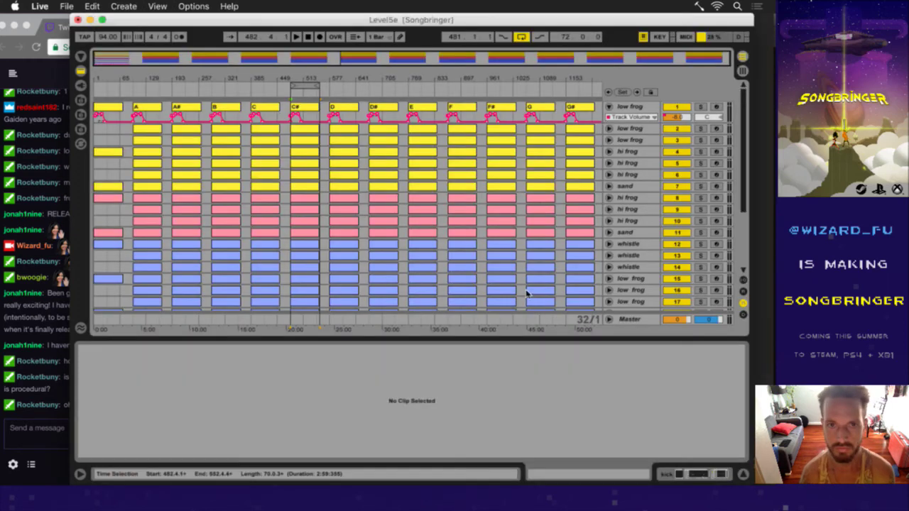
- Move the loop to the D section and select the D clip on low frog track 1
drag(301, 88, 342, 89)
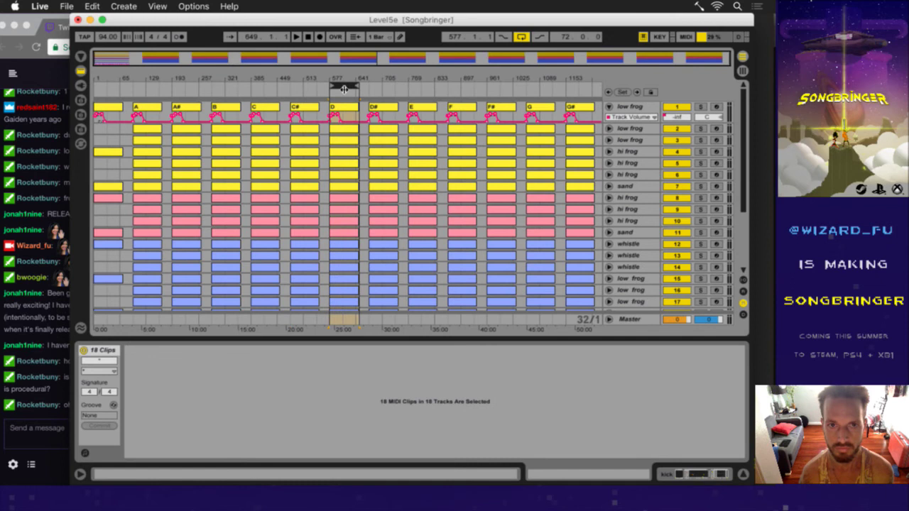
key(Down)
key(Down)
key(Down)
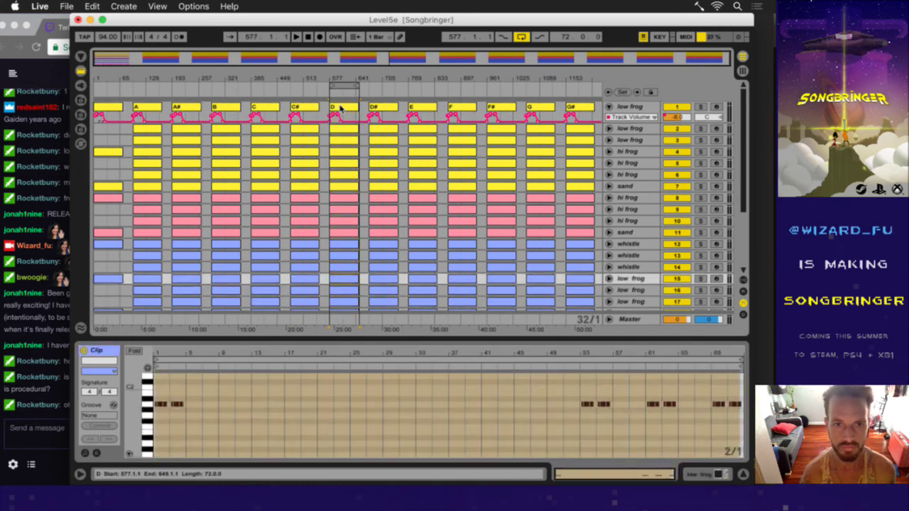
click(341, 107)
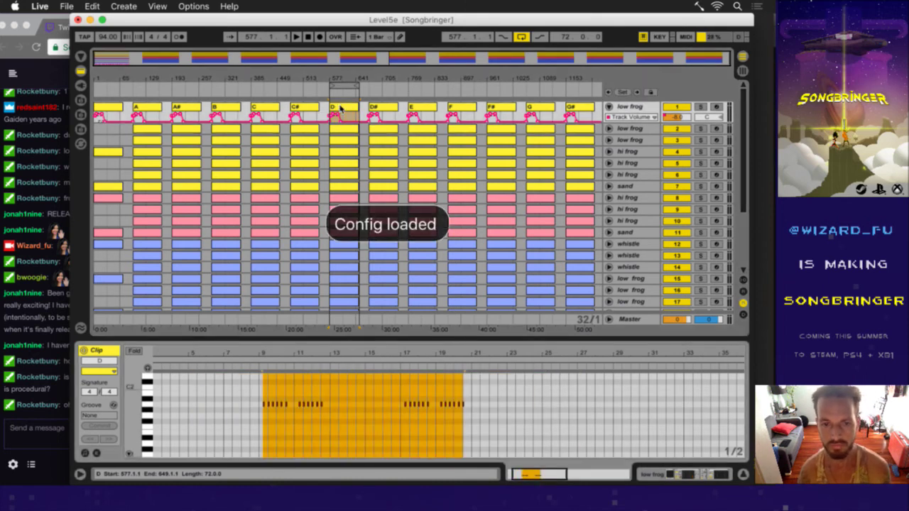
- Transpose all notes in the D section's yellow clips up five semitones, from low frog track 1 through sand track 7
click(533, 377)
key(ctrl+a)
key(Down)
key(Down)
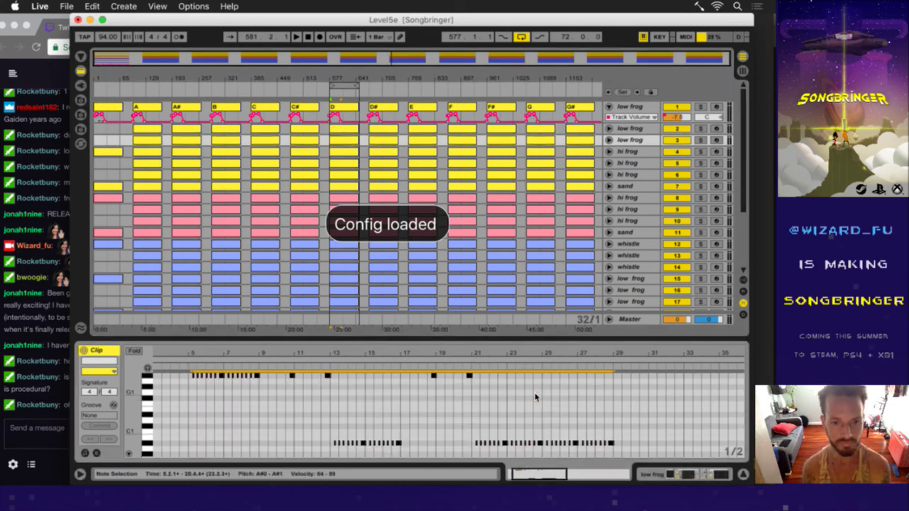
key(Down)
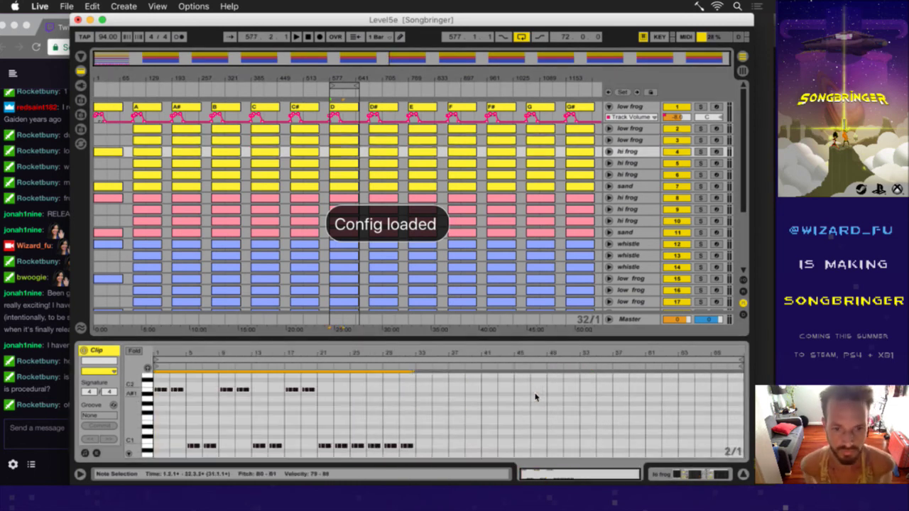
key(Down)
key(ctrl+a)
key(Down)
key(ctrl+a)
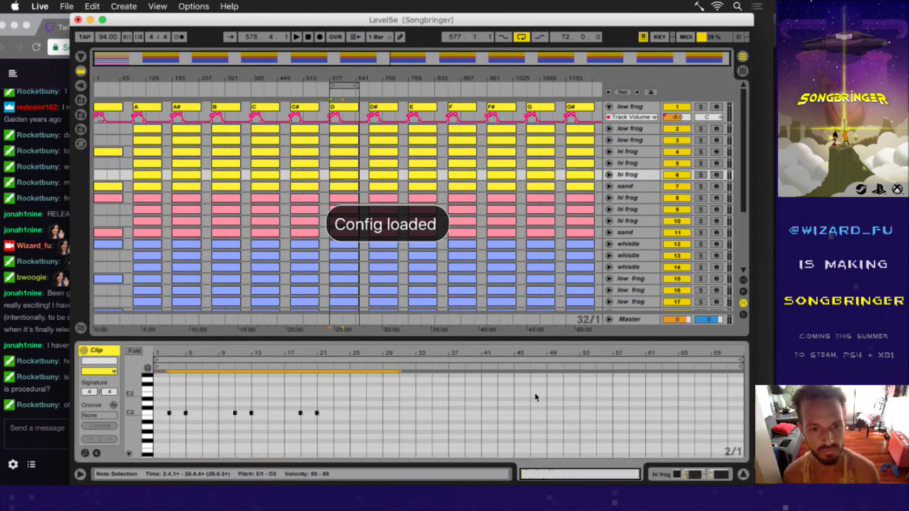
key(Down)
key(ctrl+a)
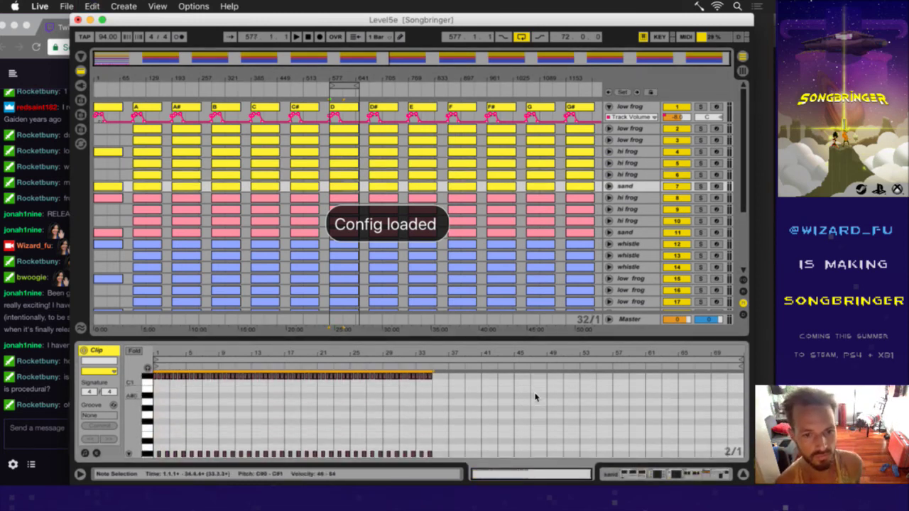
- Transpose all notes in the D section's pink clips up five semitones, covering tracks 8 through 11
key(Down)
key(ctrl+a)
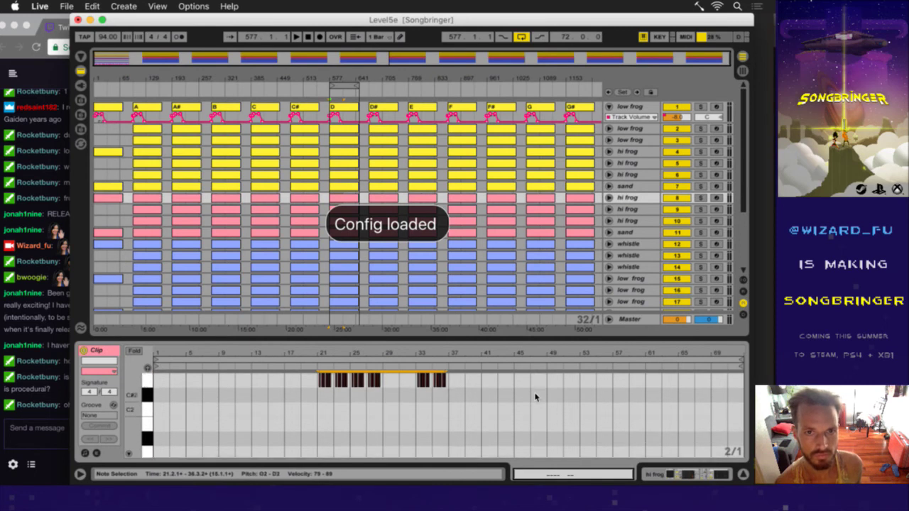
key(Down)
key(ctrl+a)
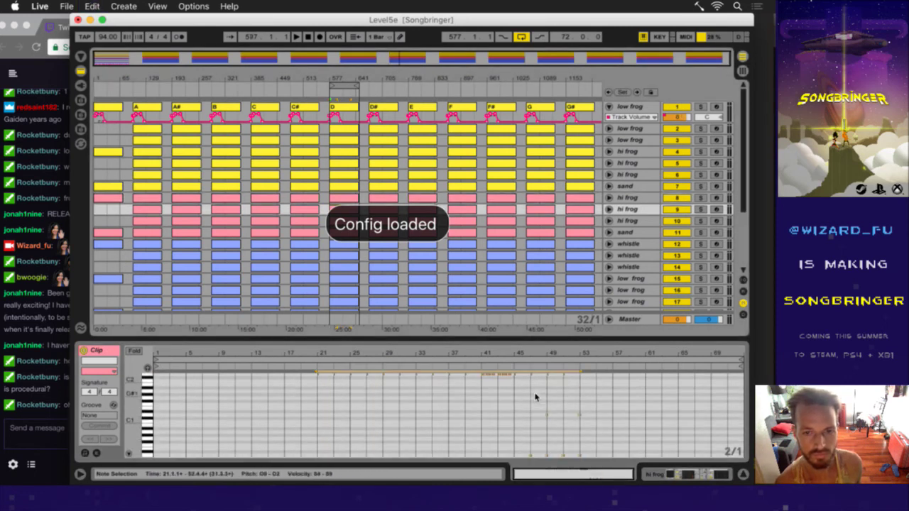
key(Down)
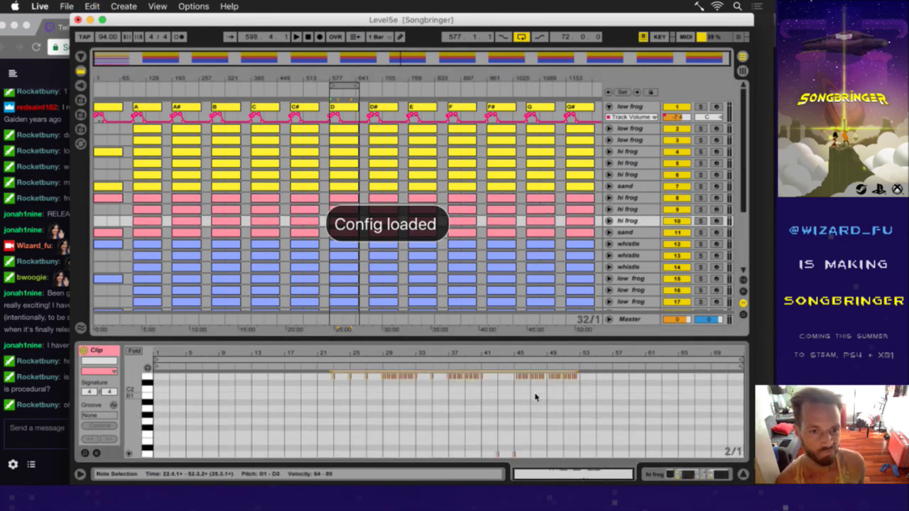
key(Down)
- Transpose all notes in the D section's blue clips up five semitones, from whistle track 12 through track 18
key(Down)
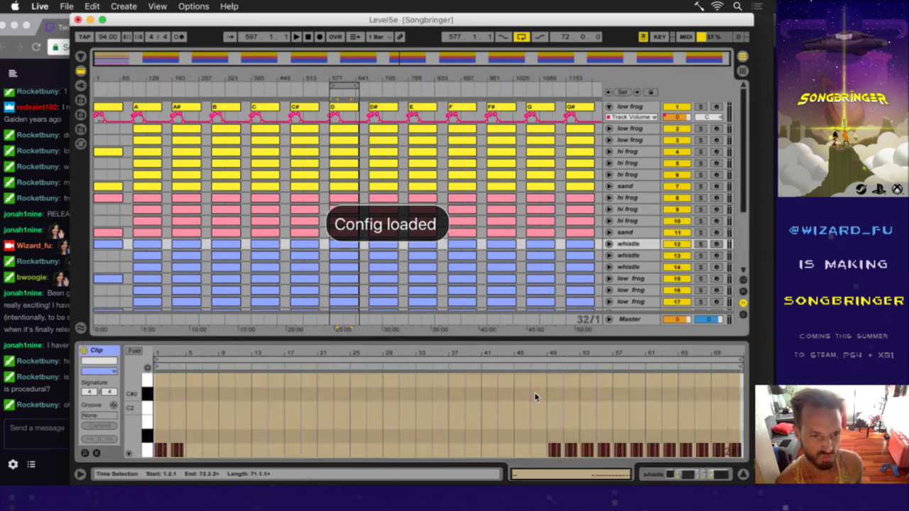
key(Down)
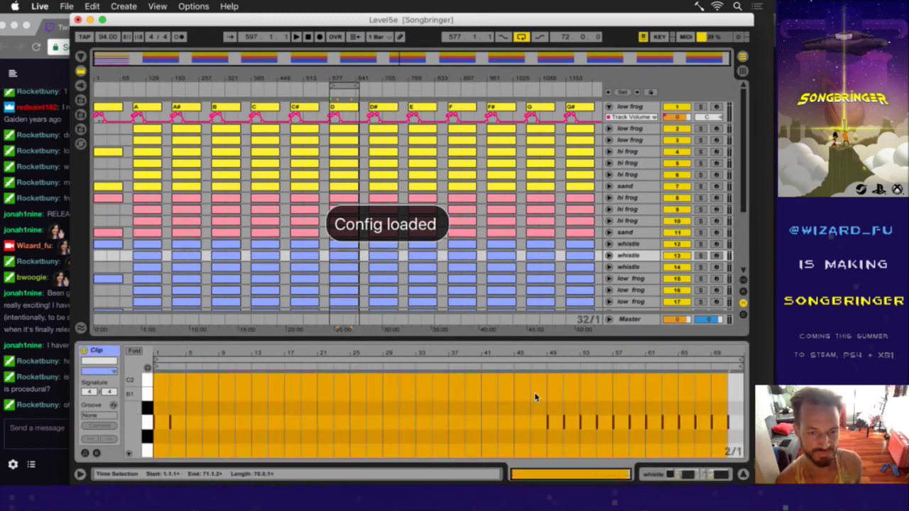
key(Down)
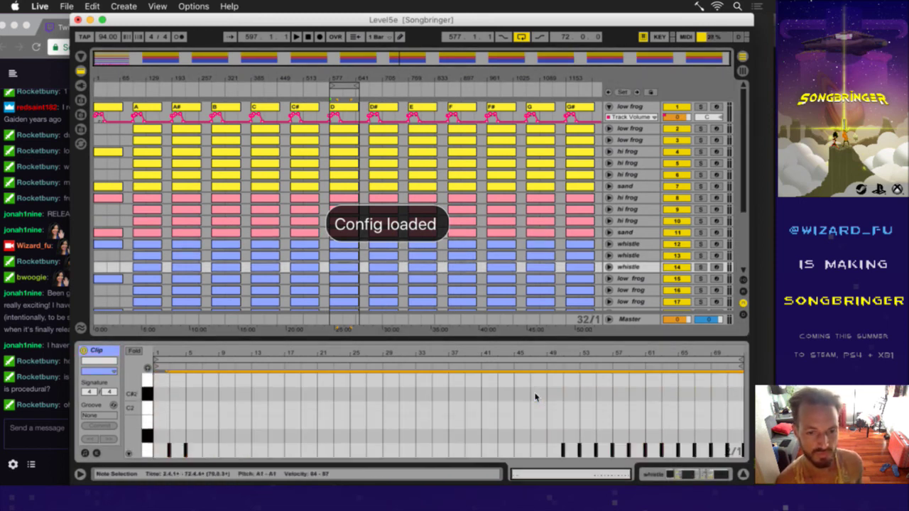
key(Down)
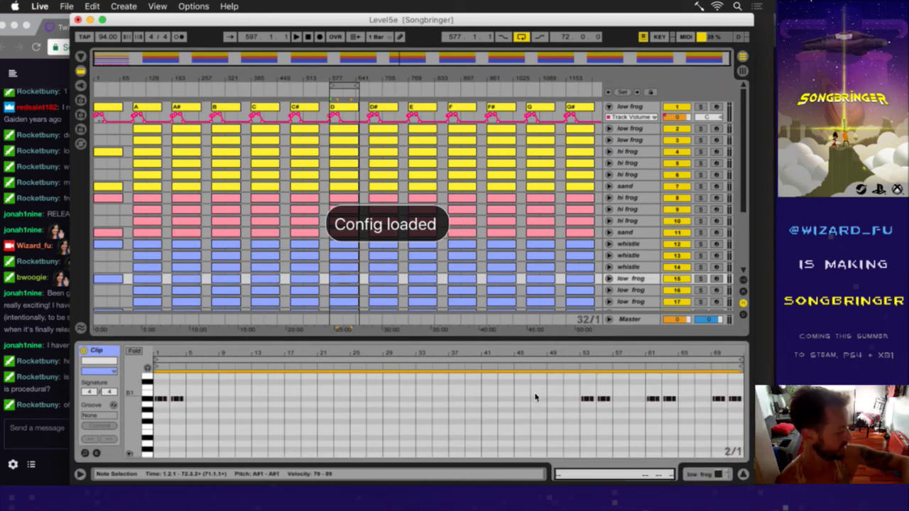
key(Down)
key(Down)
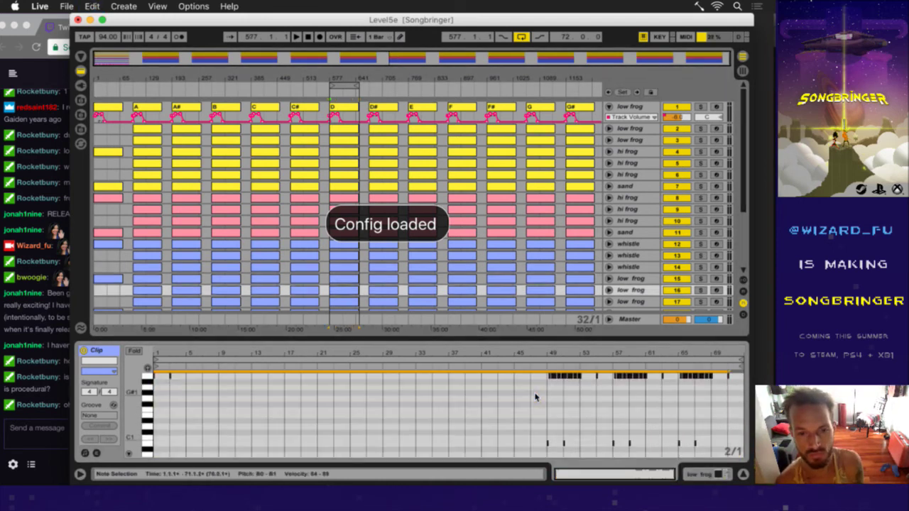
key(super+a)
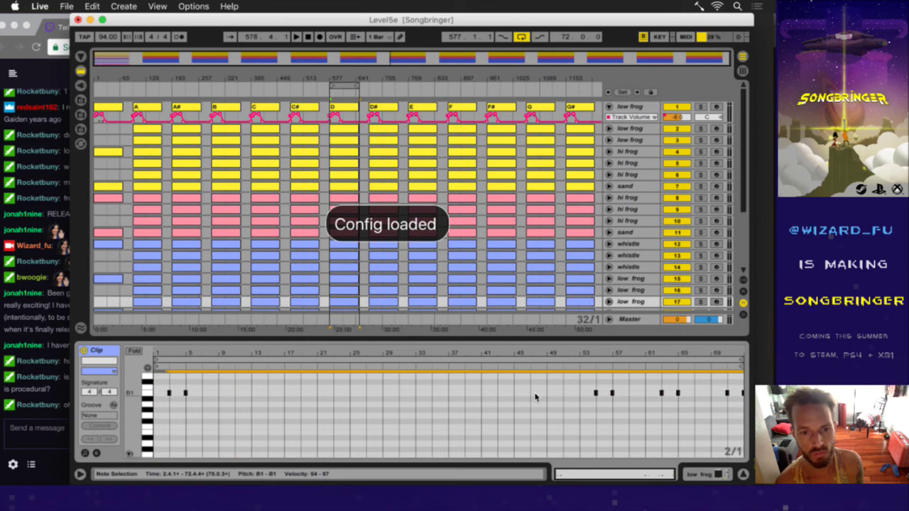
key(Down)
key(Down)
key(Down)
key(Down)
key(Down)
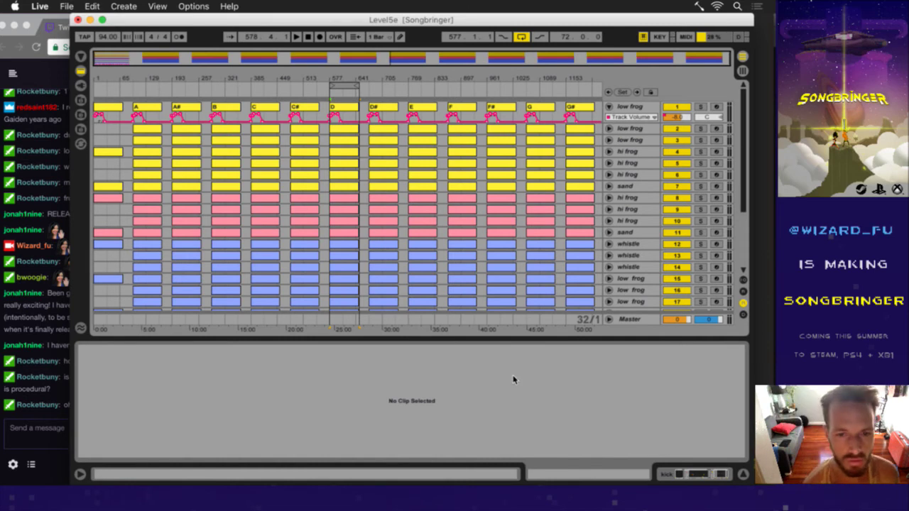
- Move the loop to the D# section, and in iTerm2 save init.lua with noteOffset set to 6 before returning to Live
drag(345, 87, 385, 90)
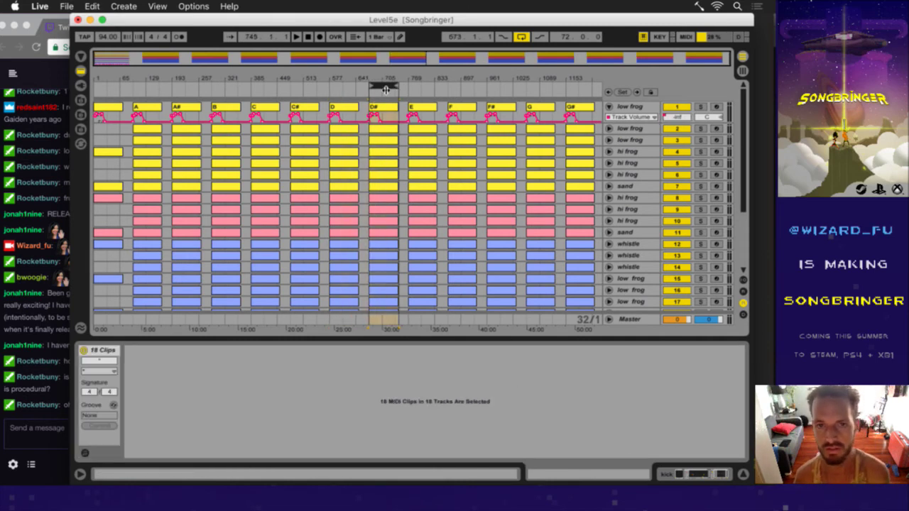
key(super+Tab)
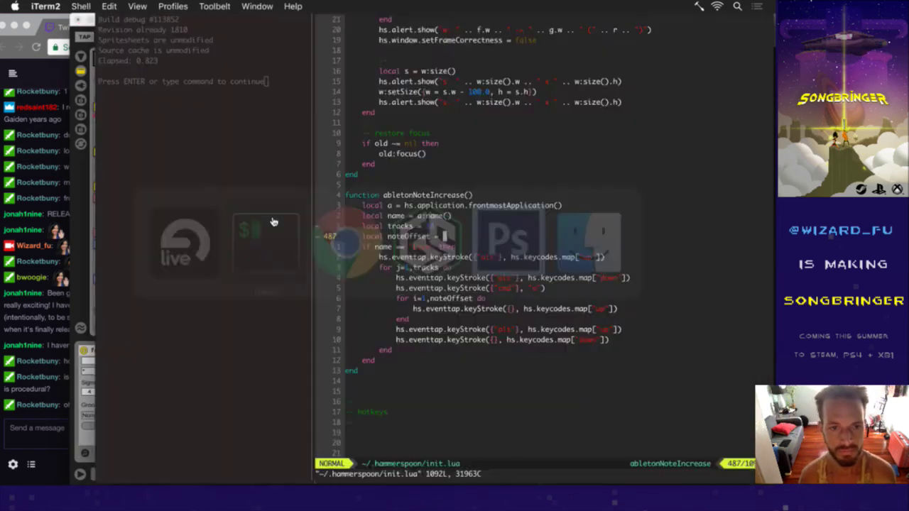
text(a5)
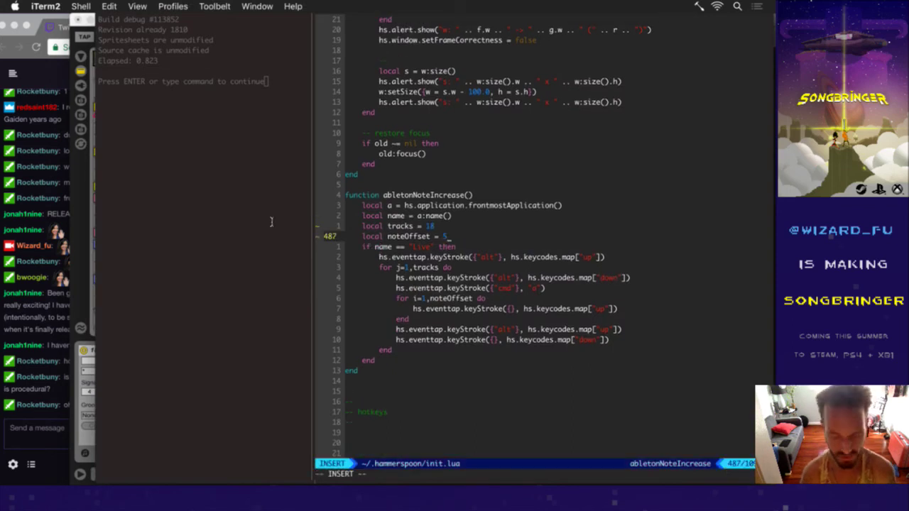
key(Escape)
text(:w)
key(Return)
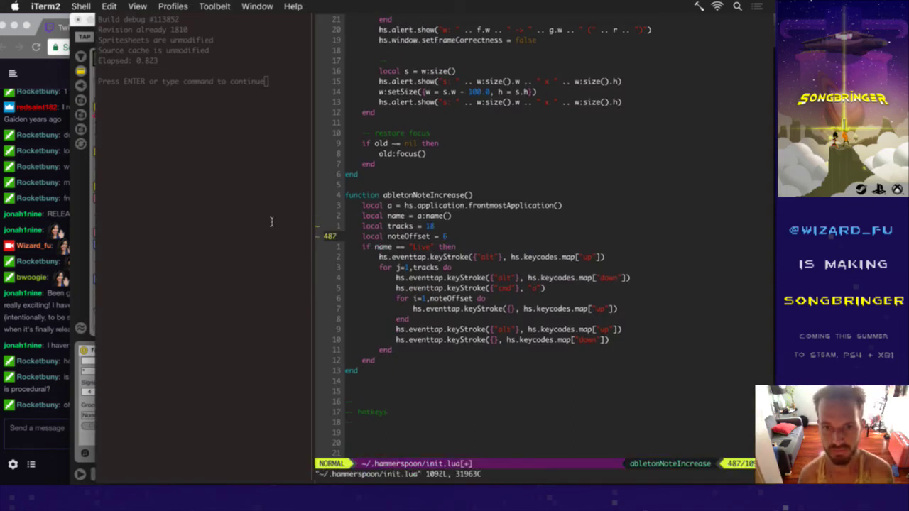
key(super+Tab)
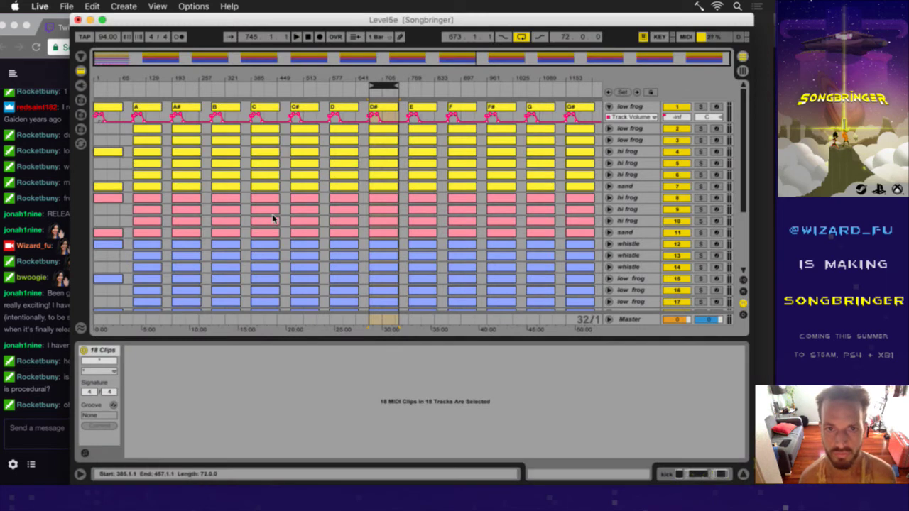
- Select the D# clip on low frog track 1 and show its notes for editing
click(383, 107)
click(389, 110)
key(Up)
key(Up)
key(Up)
key(Up)
key(Up)
key(Up)
key(Up)
key(Up)
key(Up)
key(Up)
key(Up)
key(Up)
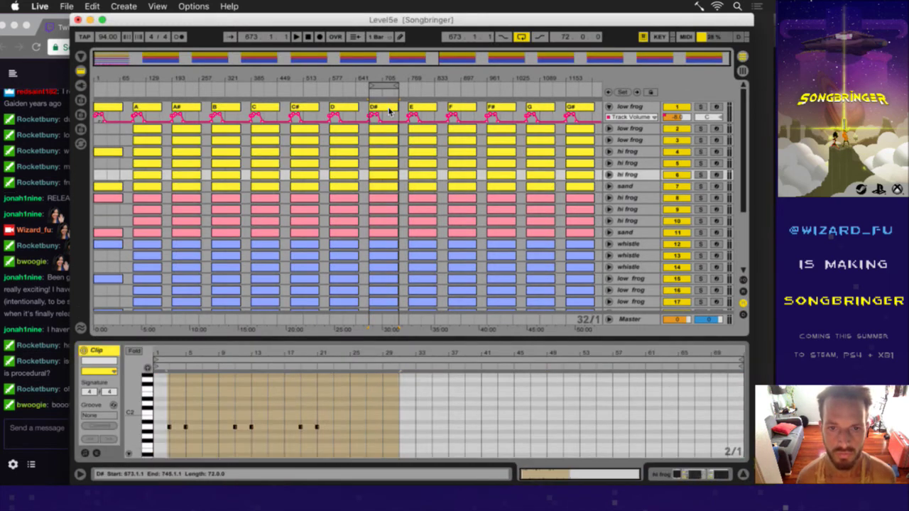
key(Up)
key(Up)
key(Up)
key(Up)
key(Up)
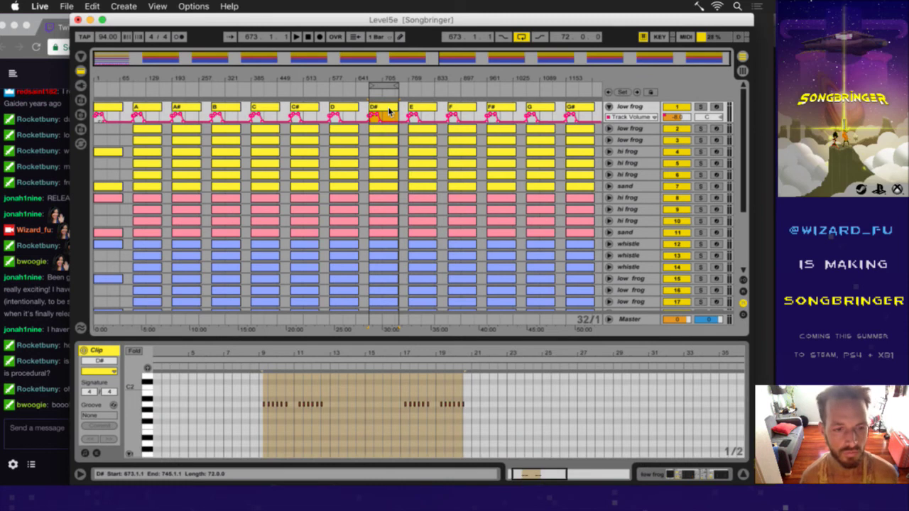
- Read the latest message in the Twitch chat in Chrome, and return to Live
click(56, 410)
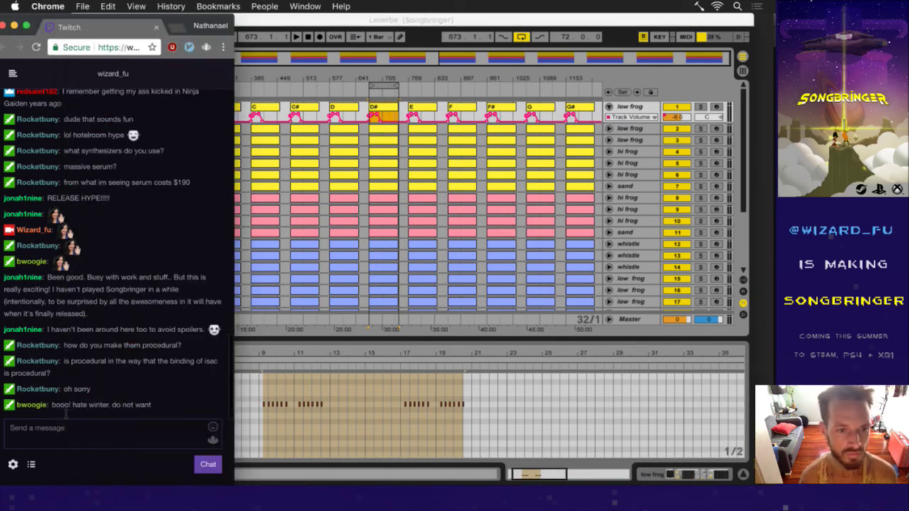
drag(61, 408, 132, 406)
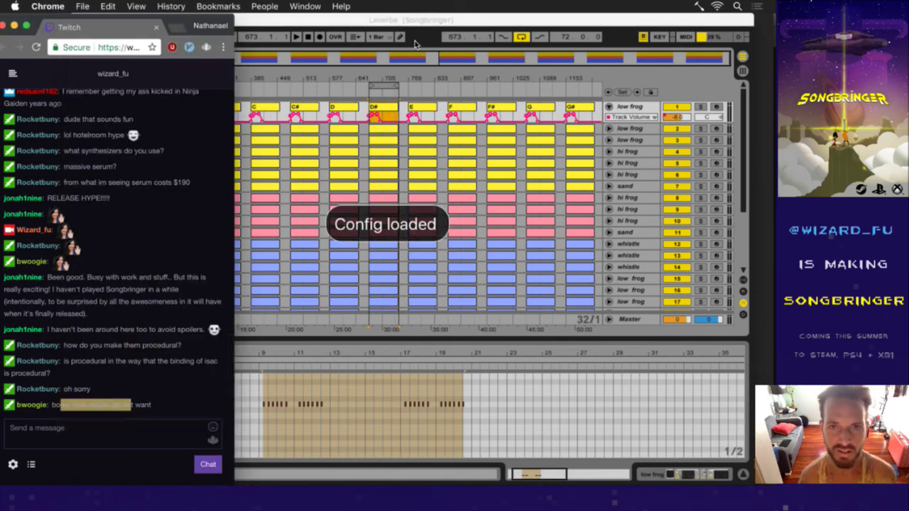
click(419, 37)
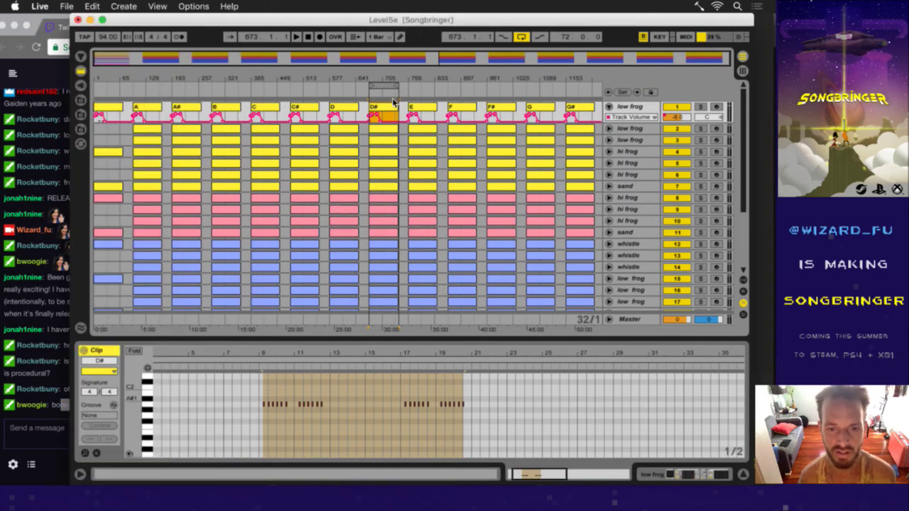
- Transpose all notes in the D# section's yellow clips up six semitones, from low frog track 1 through sand track 7
double_click(393, 174)
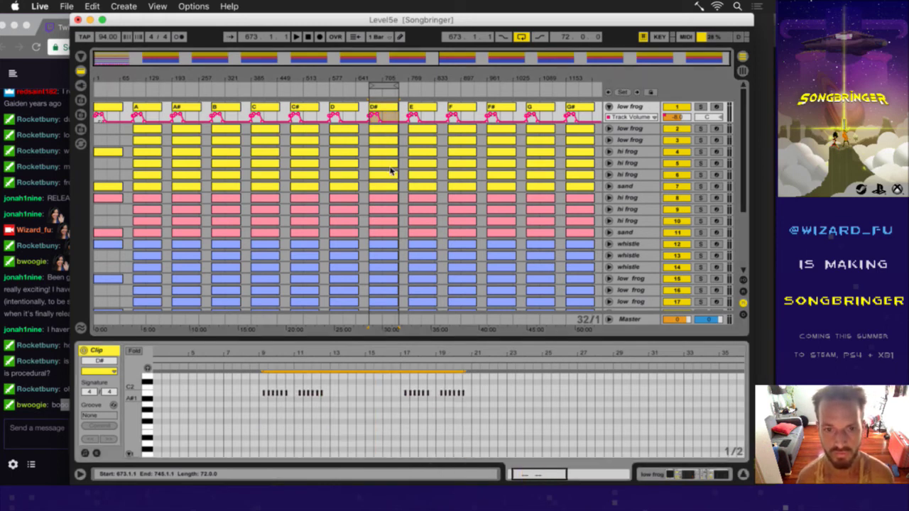
key(ctrl+a)
key(ctrl+a)
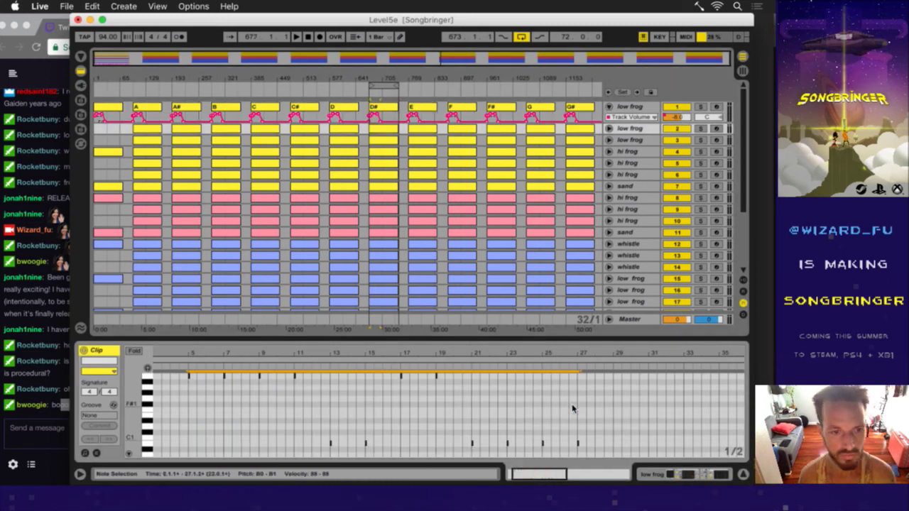
key(Down)
key(ctrl+a)
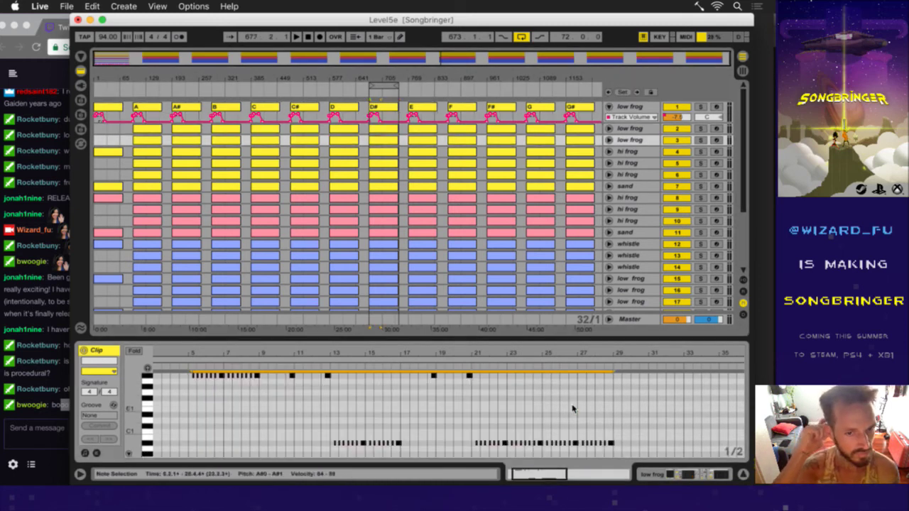
key(Down)
key(ctrl+a)
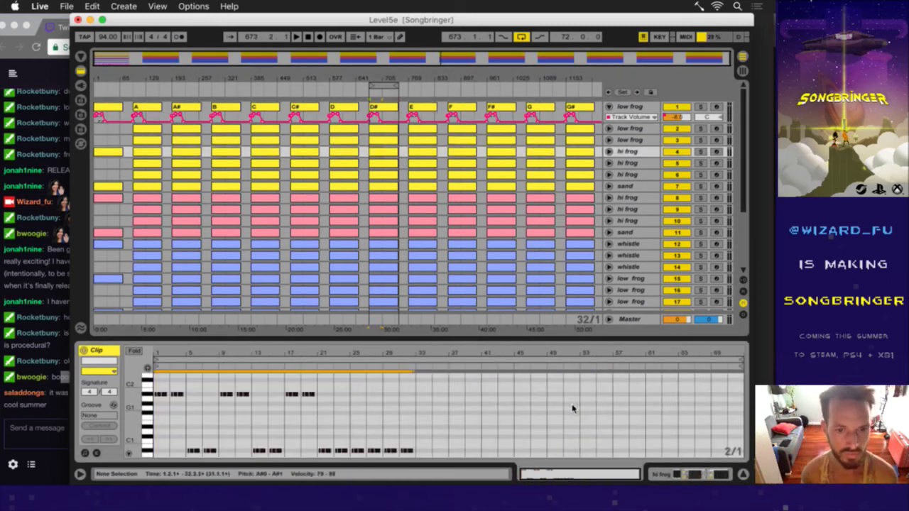
key(Down)
key(ctrl+a)
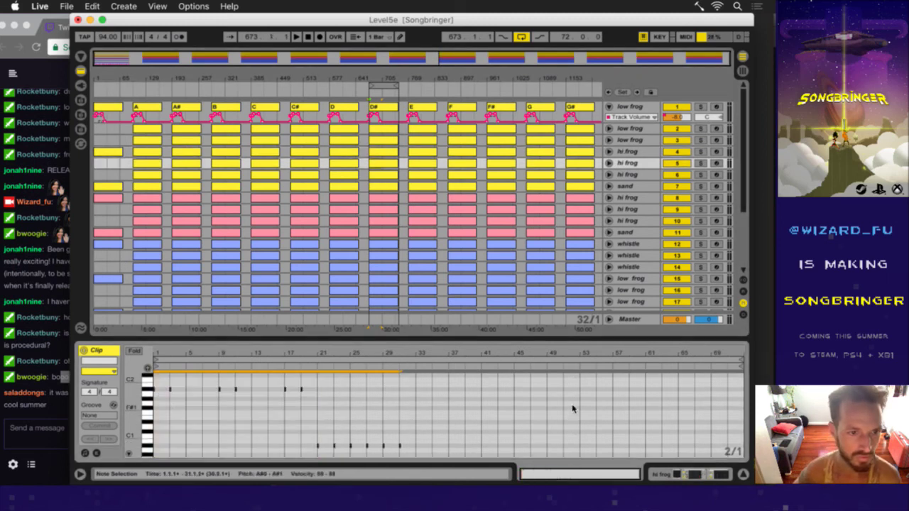
key(Down)
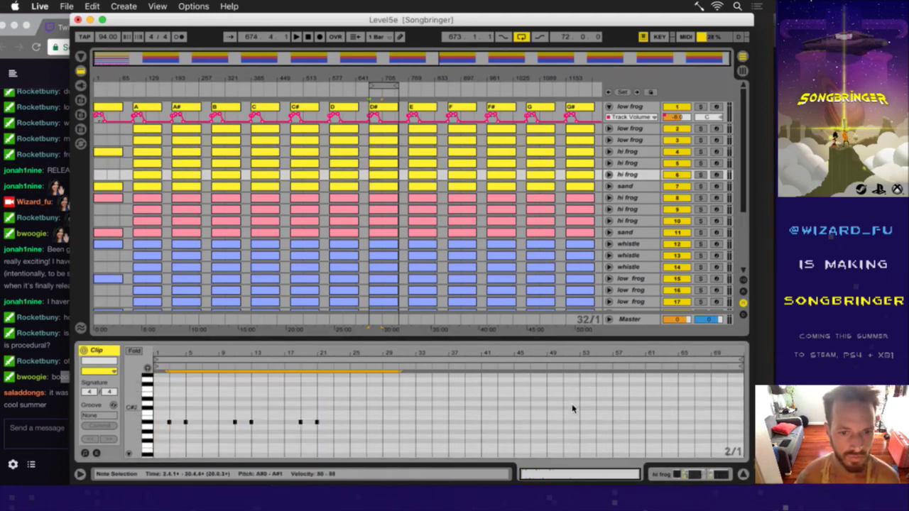
key(Down)
key(ctrl+a)
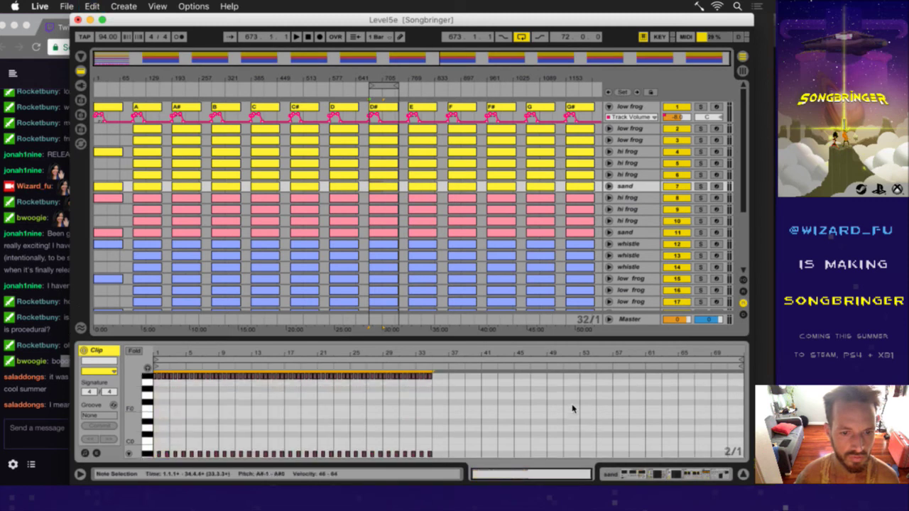
- Transpose all notes in the D# section's pink clips up six semitones, from hi frog track 8 through sand track 11
key(Down)
key(ctrl+a)
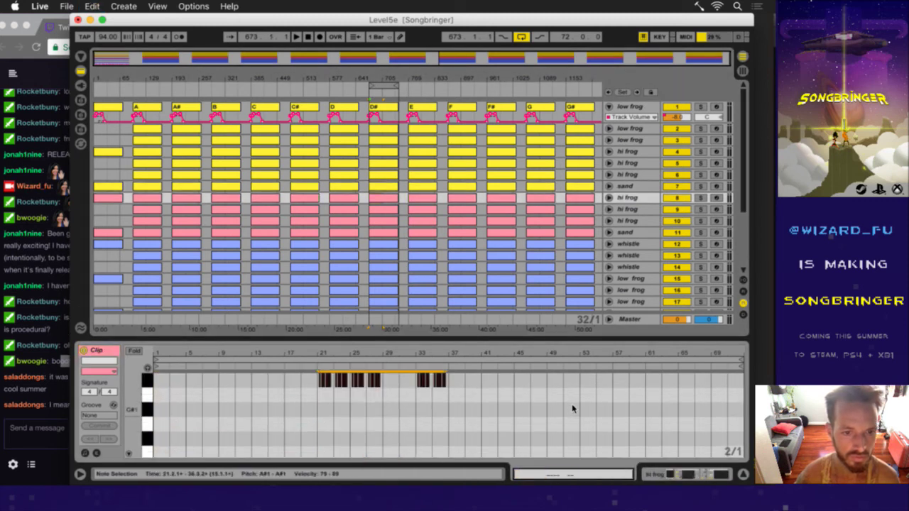
key(Down)
key(ctrl+a)
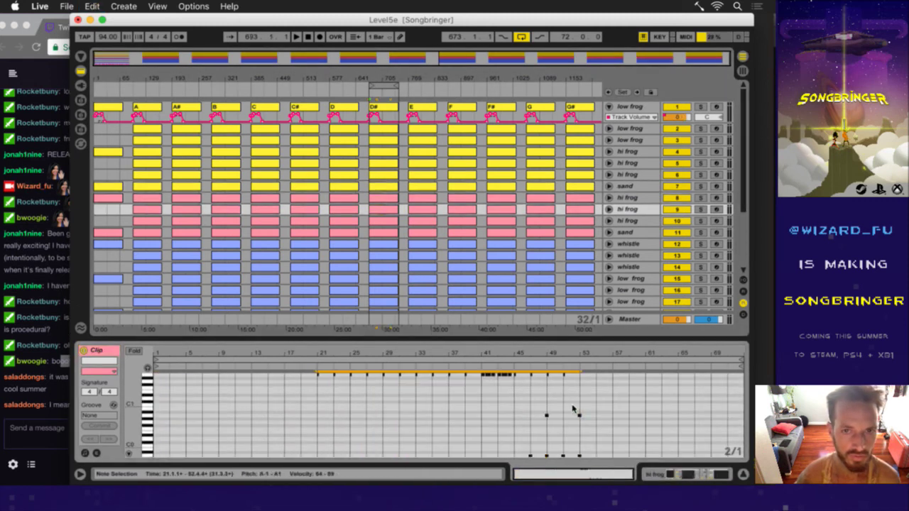
key(Down)
key(ctrl+a)
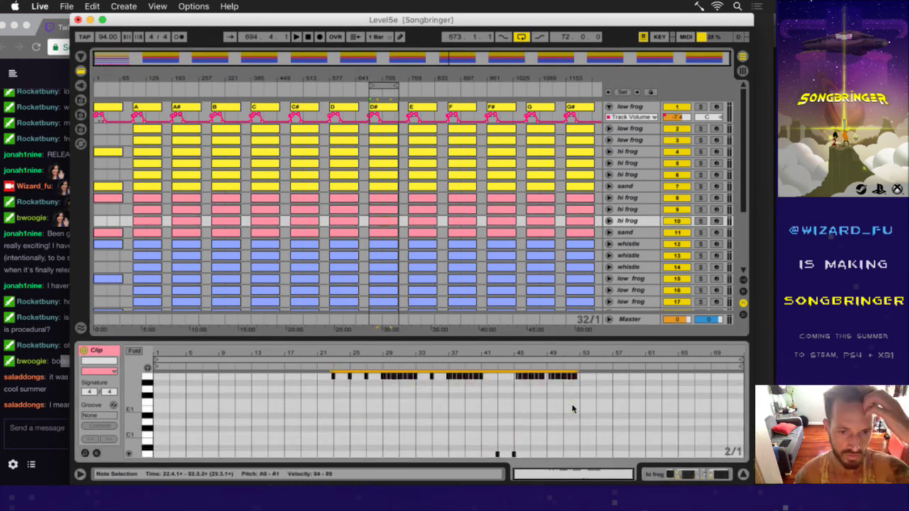
key(Down)
key(ctrl+a)
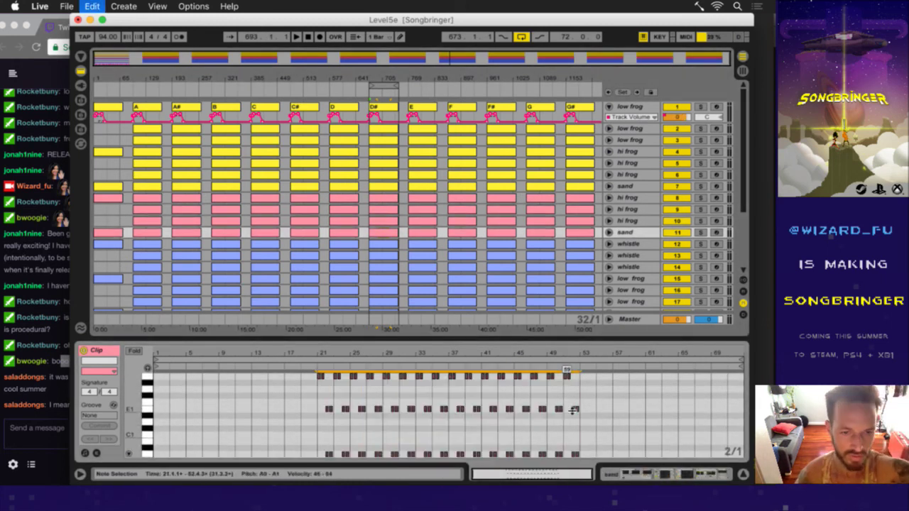
- Transpose all notes in the D# section's blue clips up six semitones, from whistle track 12 through track 18
key(Down)
key(ctrl+a)
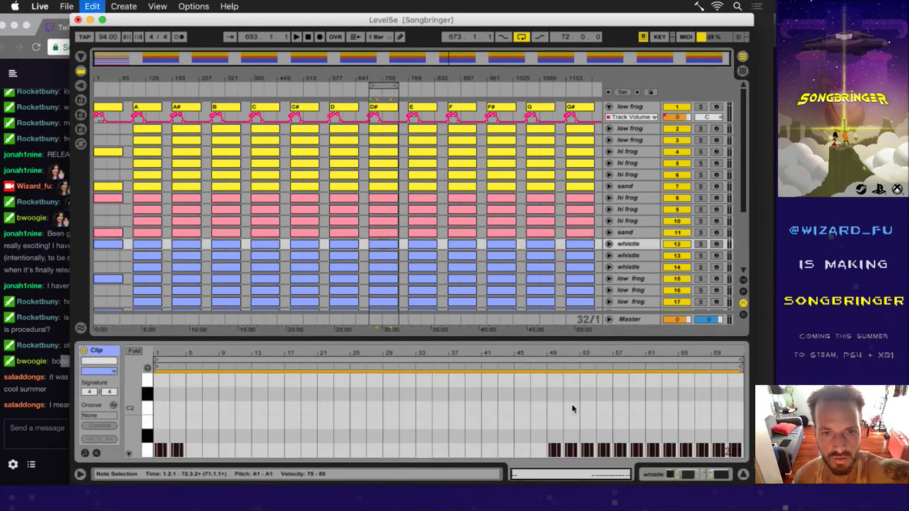
key(Down)
key(ctrl+a)
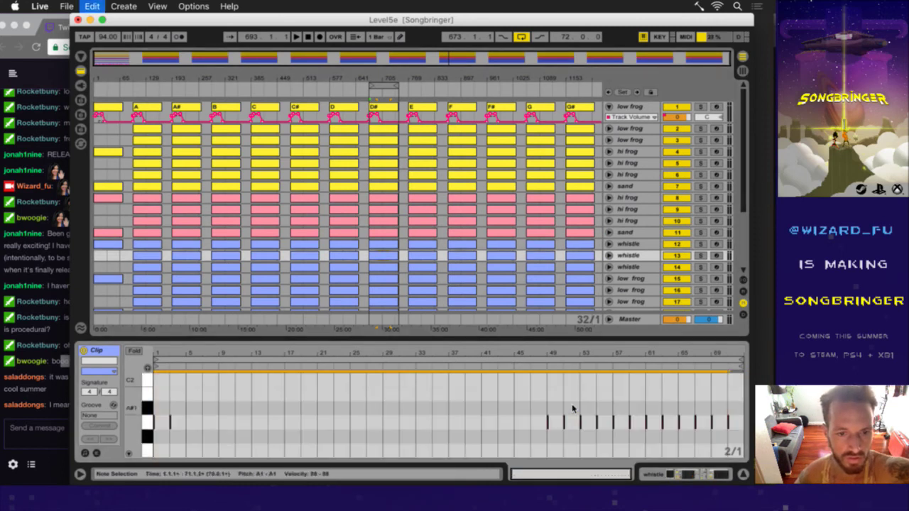
key(Down)
key(ctrl+a)
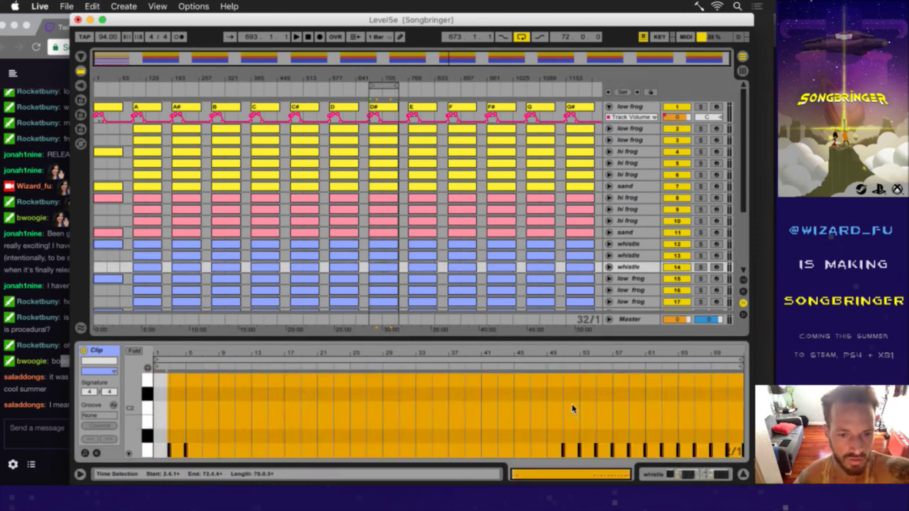
key(Down)
key(ctrl+a)
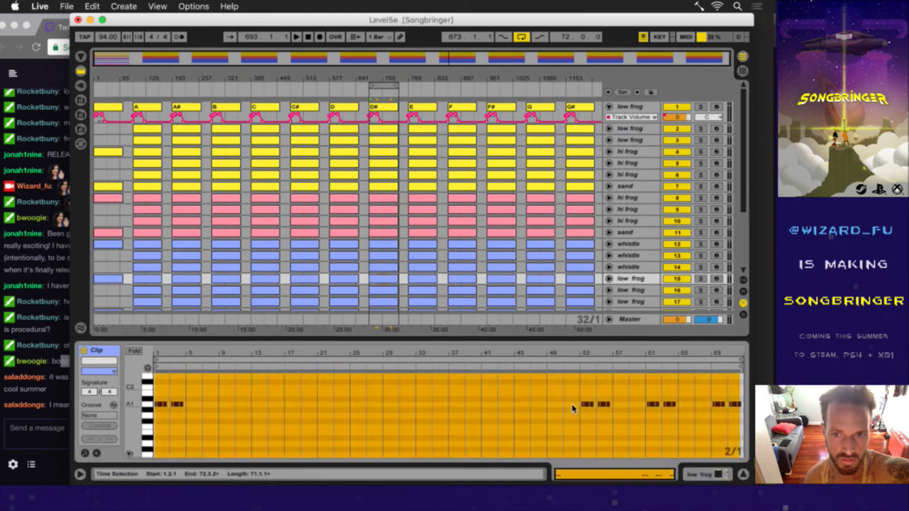
key(Down)
key(ctrl+a)
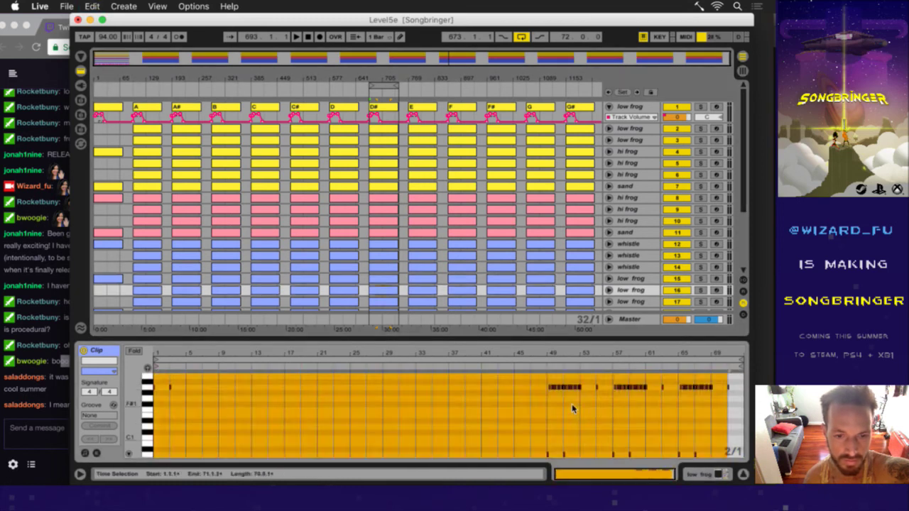
key(Down)
key(ctrl+a)
key(Down)
key(ctrl+a)
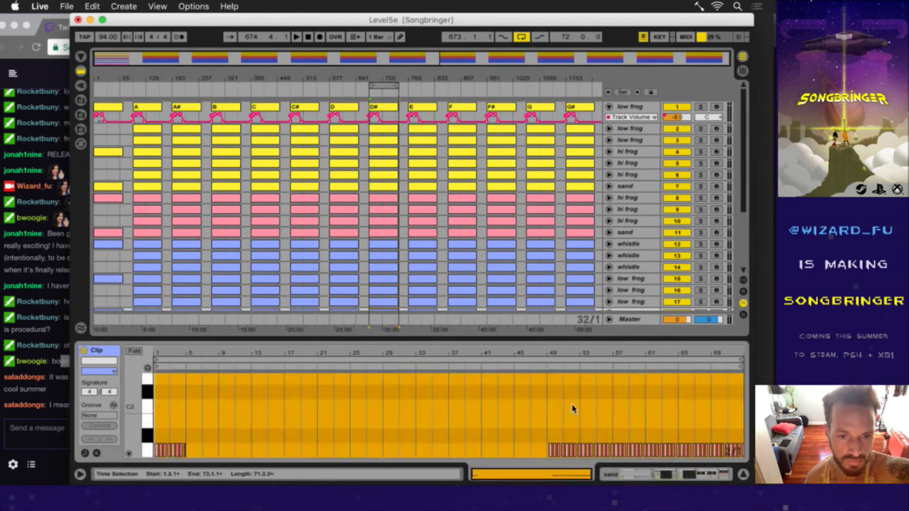
key(Down)
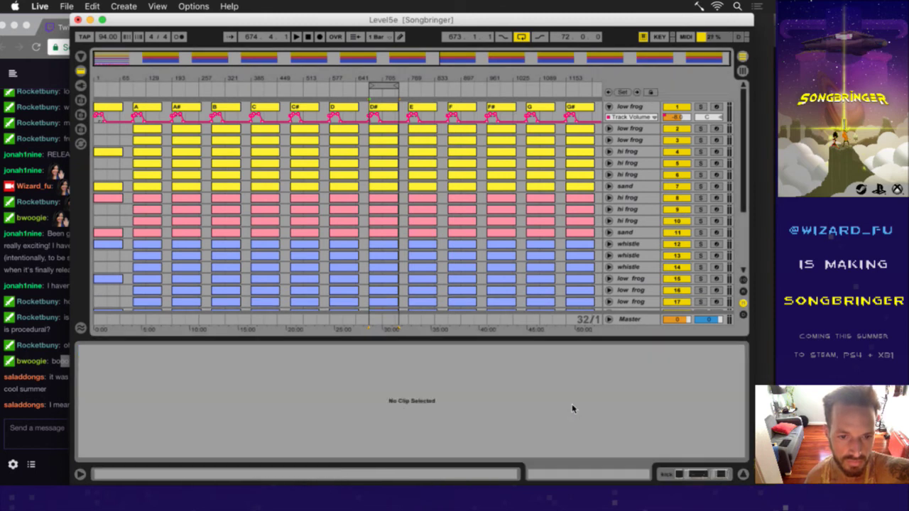
- Read the two latest messages in the Twitch chat in Chrome, and return to Live
click(58, 416)
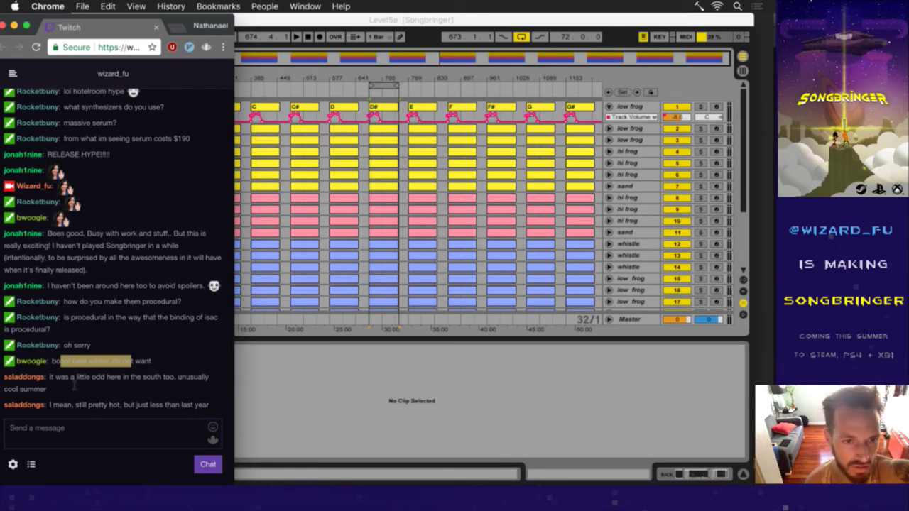
drag(67, 383, 78, 389)
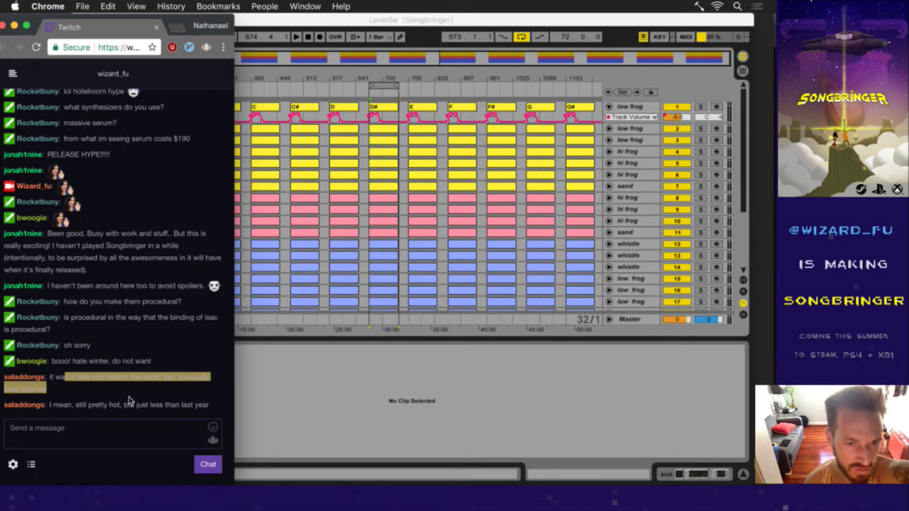
drag(128, 411, 151, 410)
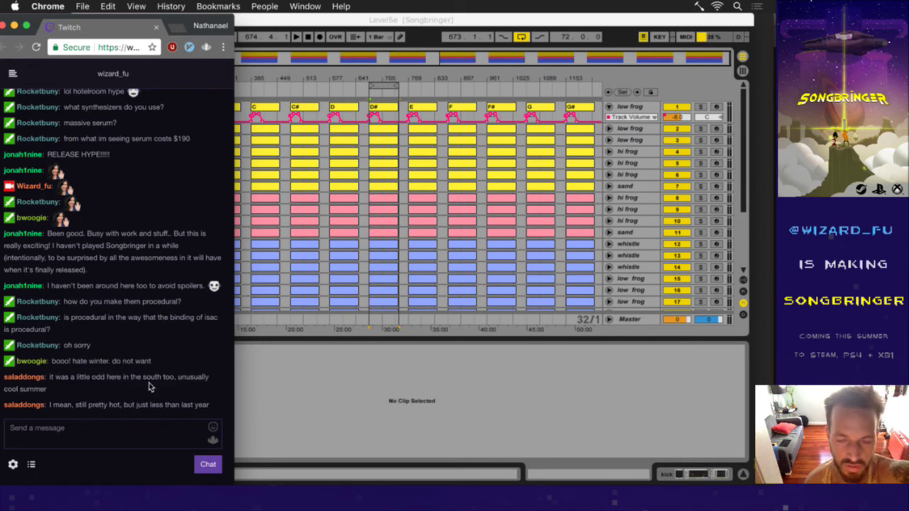
click(349, 344)
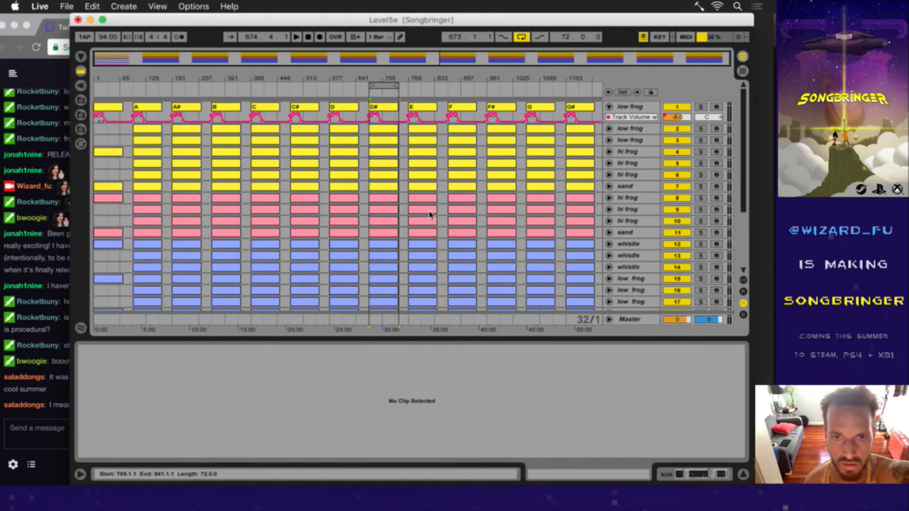
- Move the loop to the E section and select the E clip on low frog track 1 for note editing
drag(384, 87, 429, 108)
click(429, 108)
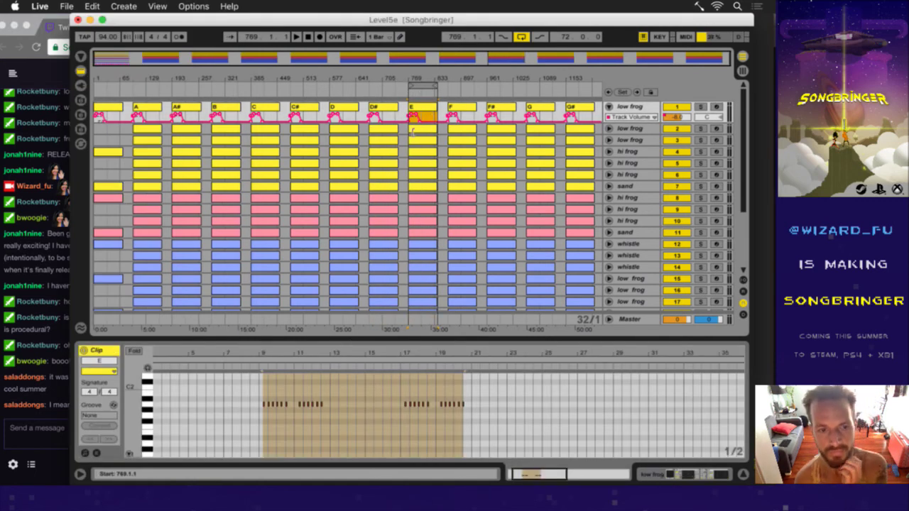
click(355, 398)
- In iTerm2, set noteOffset to 7 in the abletonNoteIncrease function, save init.lua, and return to Live
key(super+Tab)
key(super+Tab)
key(A)
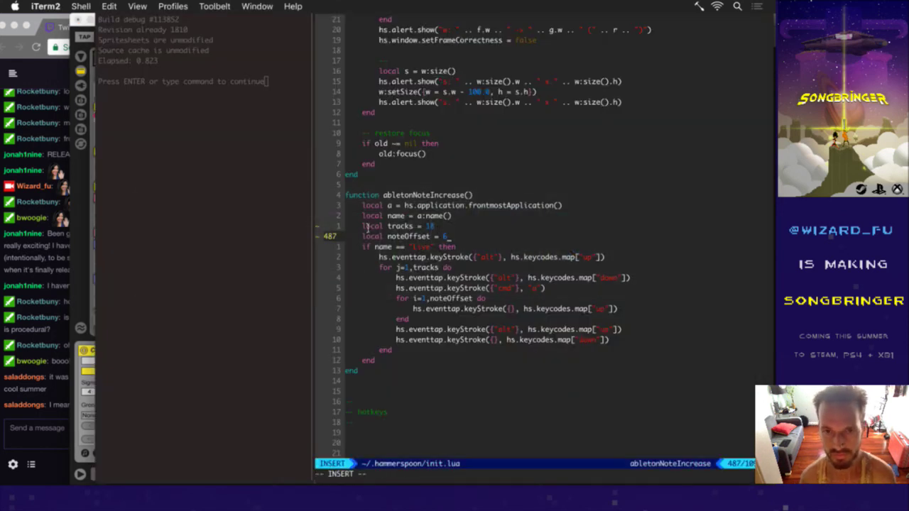
key(BackSpace)
text(6)
key(BackSpace)
text(7)
key(Escape)
text(w)
key(Return)
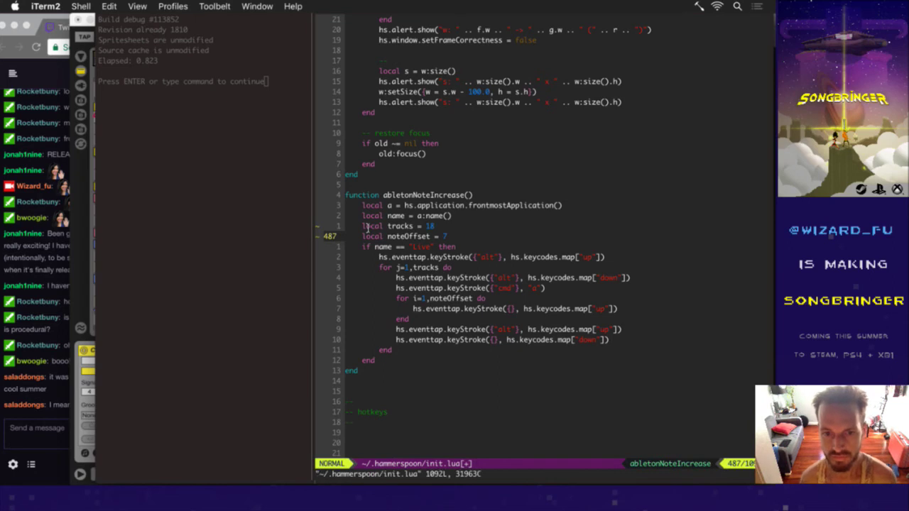
key(super+Tab)
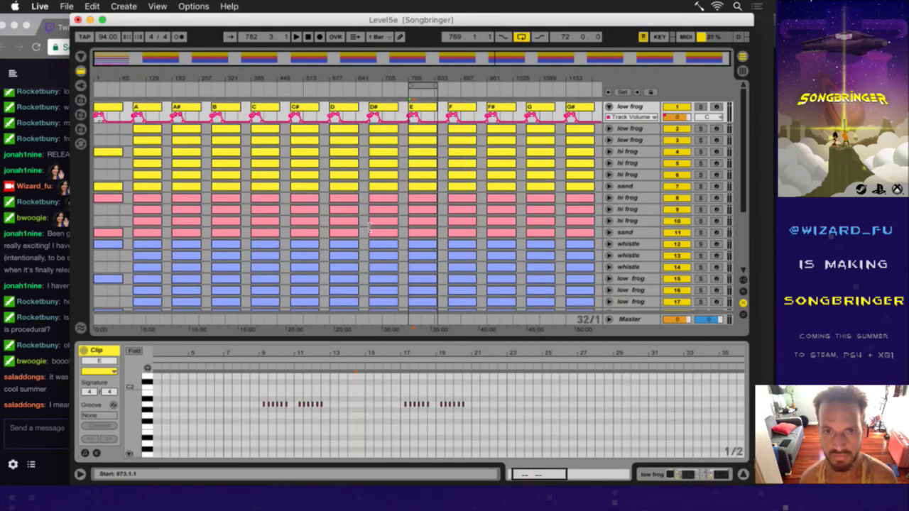
- Try to run the note transposition through the E section's clips, starting from the E clip on low frog track 1
click(371, 379)
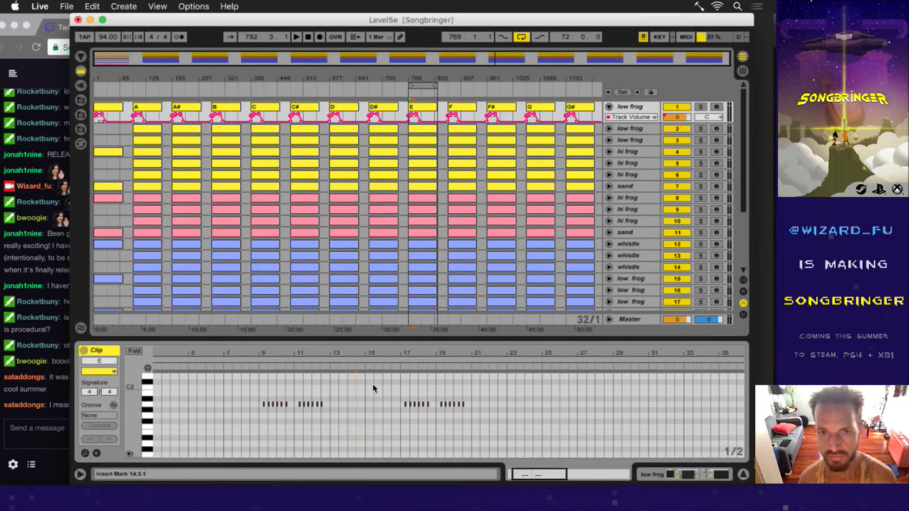
click(427, 112)
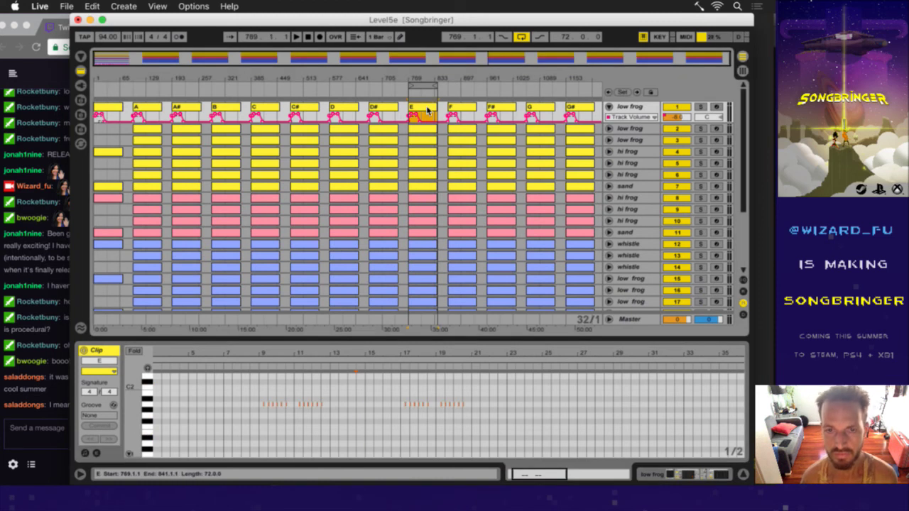
key(Down)
key(Down)
key(Down)
key(Down)
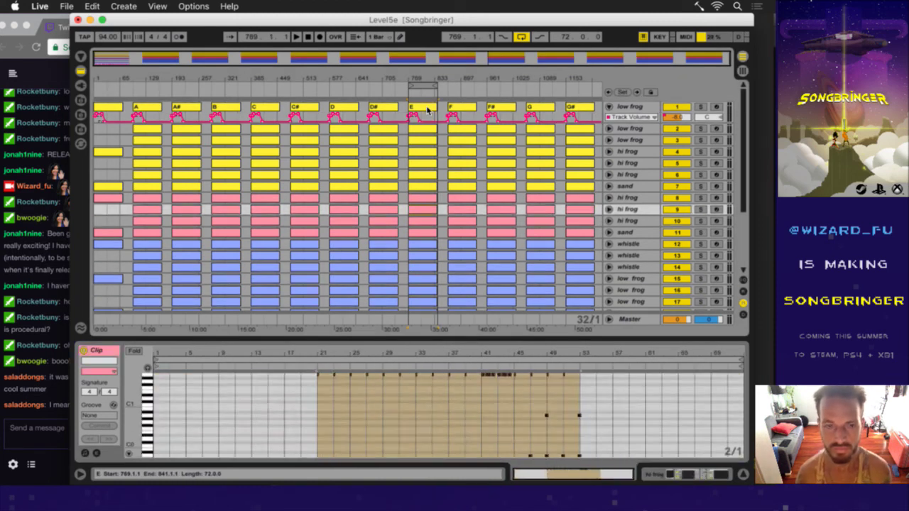
click(428, 110)
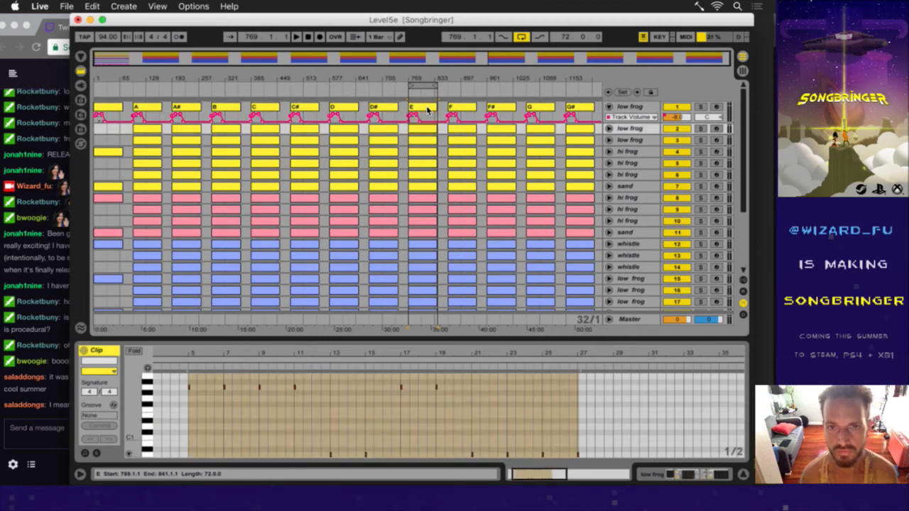
- Reselect the E clip on low frog track 1 with all its notes selected in the note editor
click(386, 384)
key(super+a)
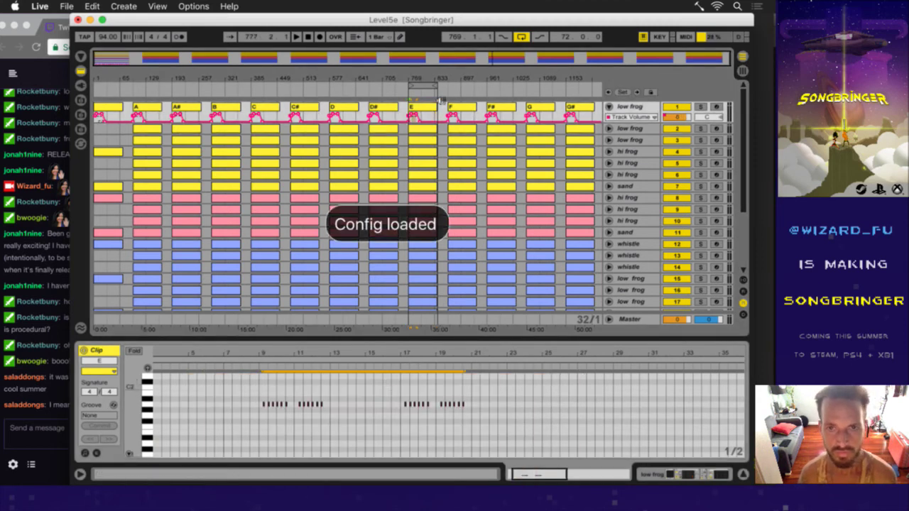
click(428, 110)
click(428, 110)
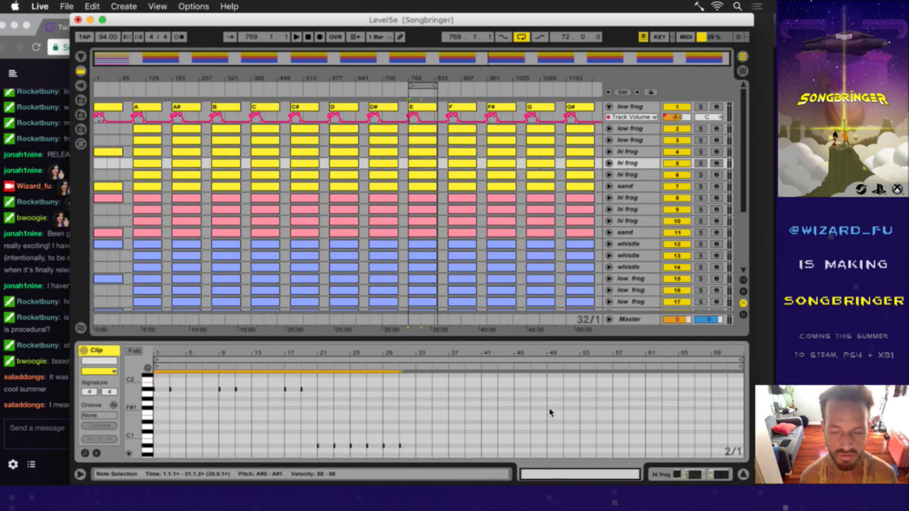
- Run the note transposition through the E section's clips on all 18 tracks, from low frog track 1 down to the lowest sand track
key(Down)
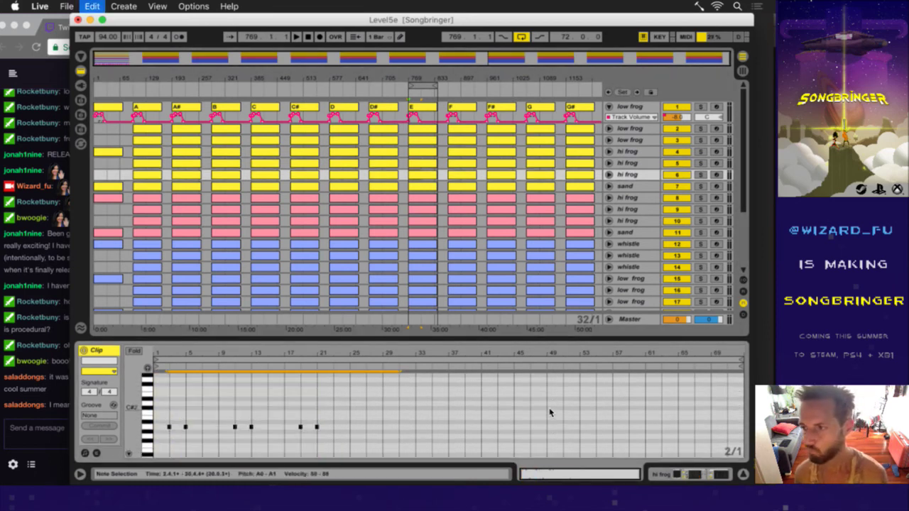
key(Down)
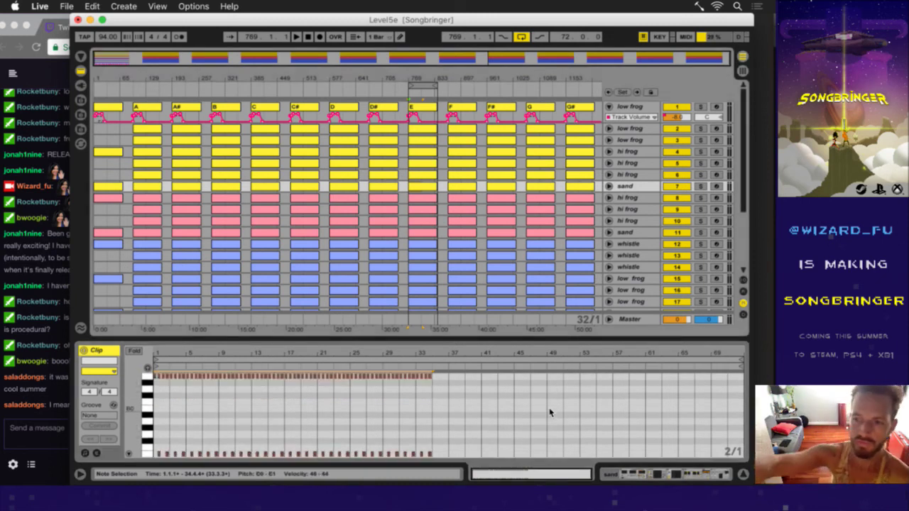
key(Down)
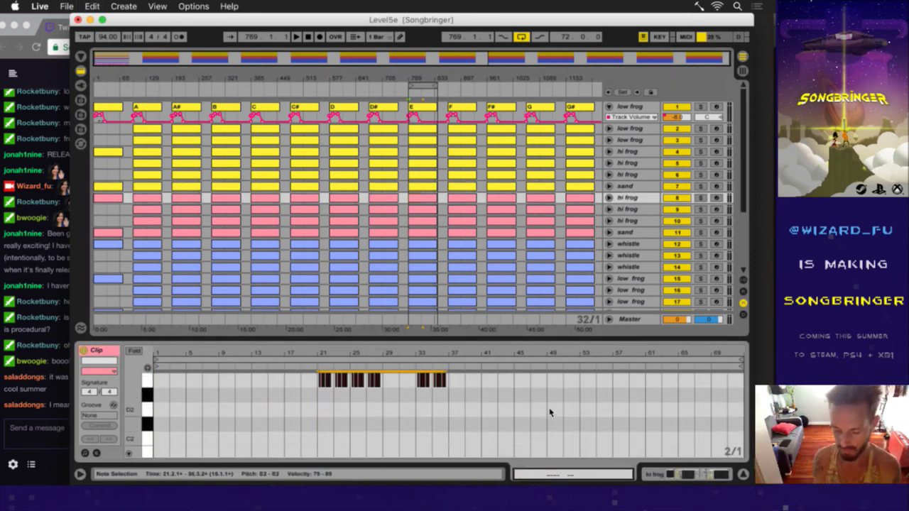
key(Down)
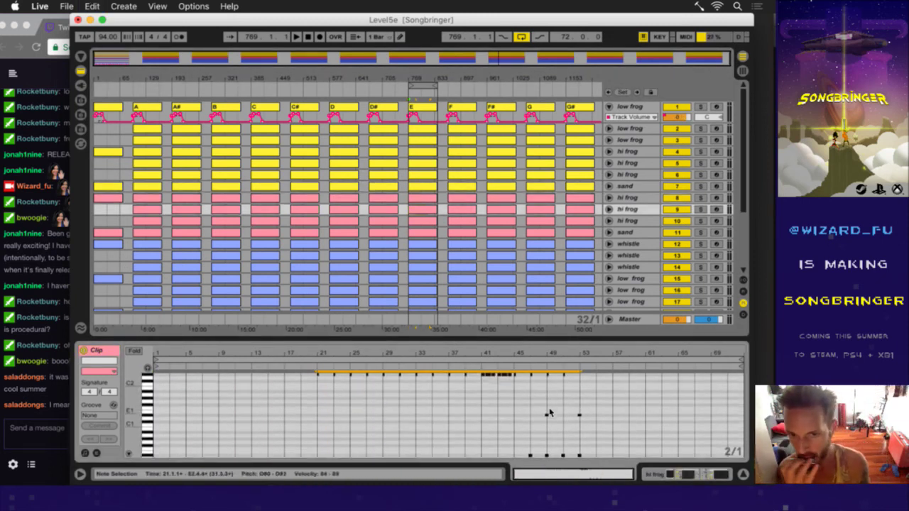
key(Down)
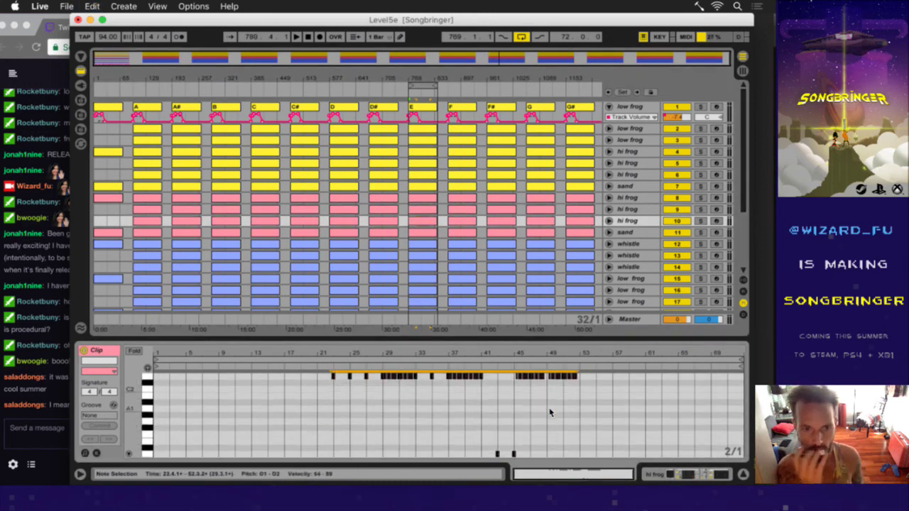
key(Down)
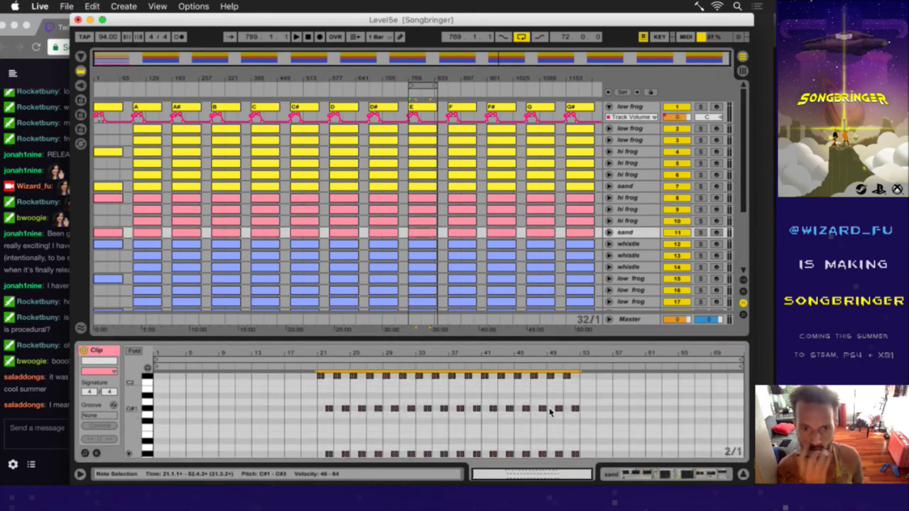
key(Down)
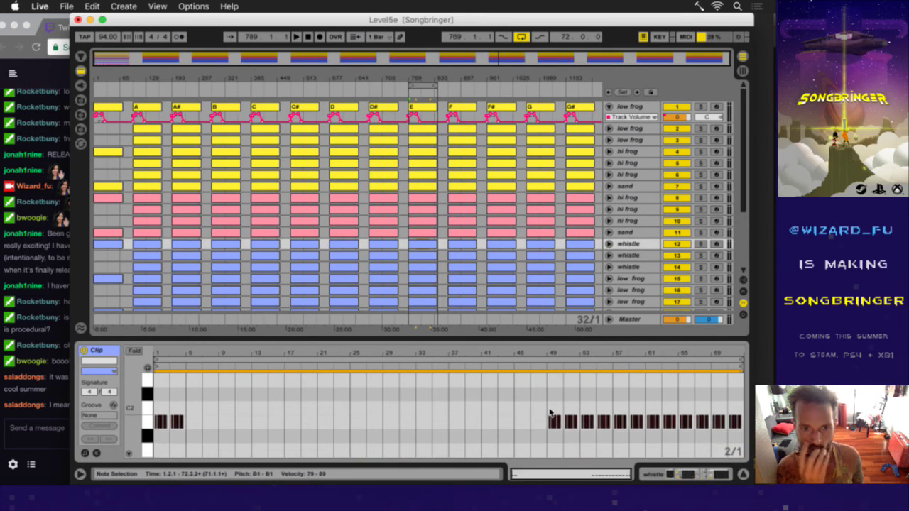
key(Down)
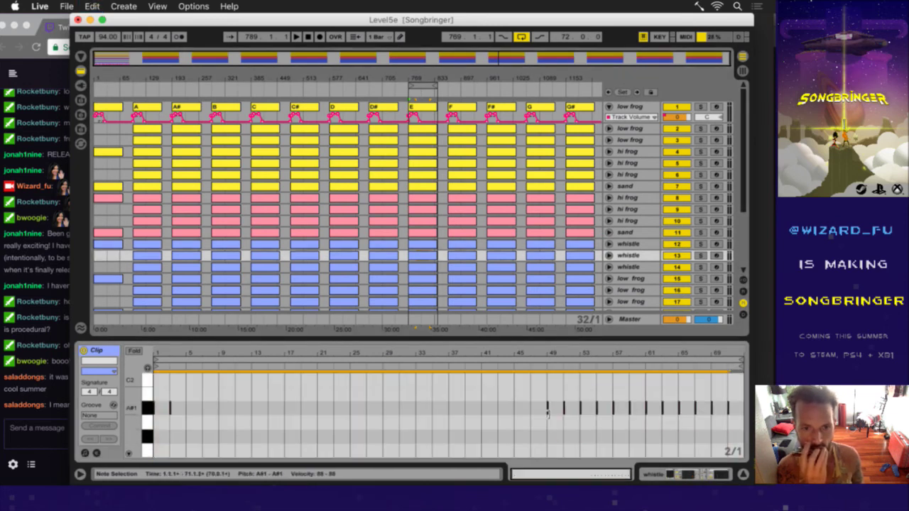
key(Down)
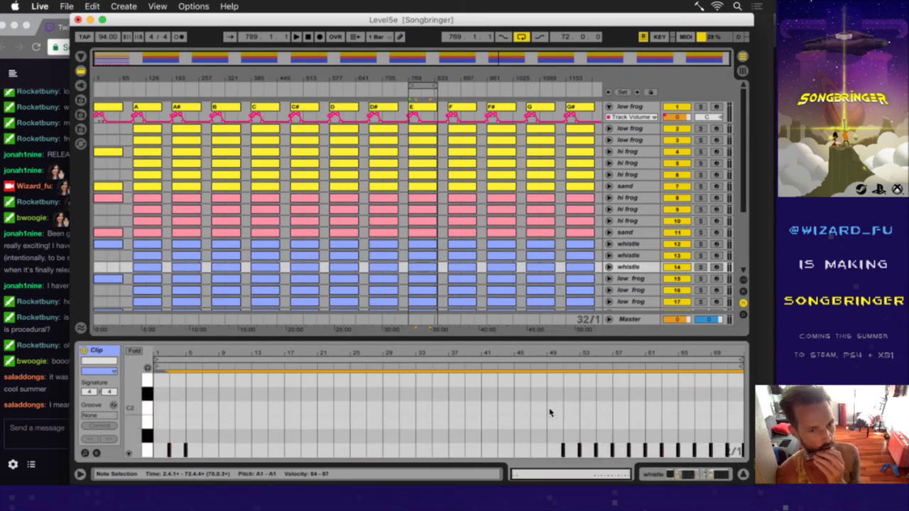
key(Down)
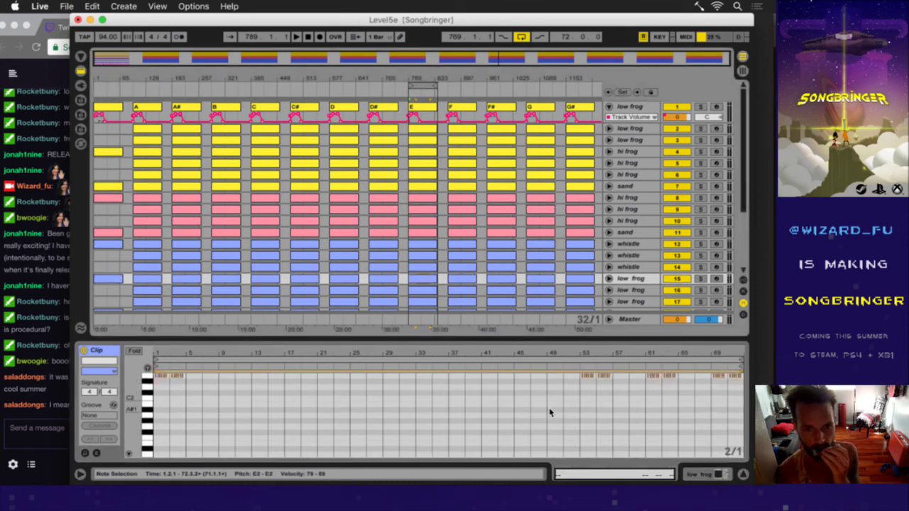
key(Down)
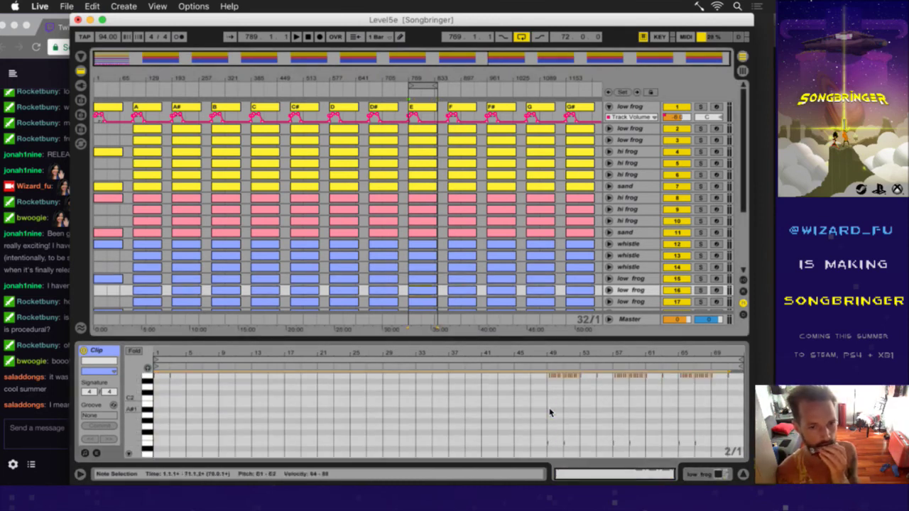
key(Down)
key(Down)
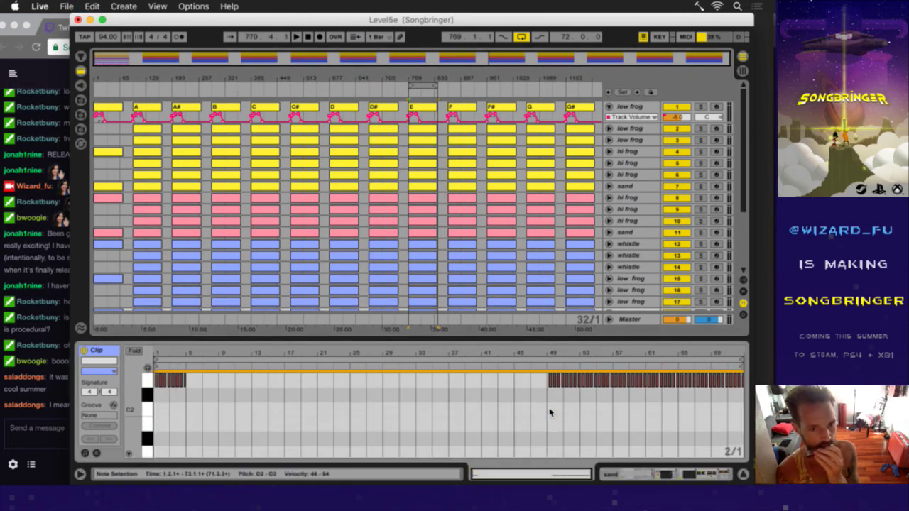
key(Down)
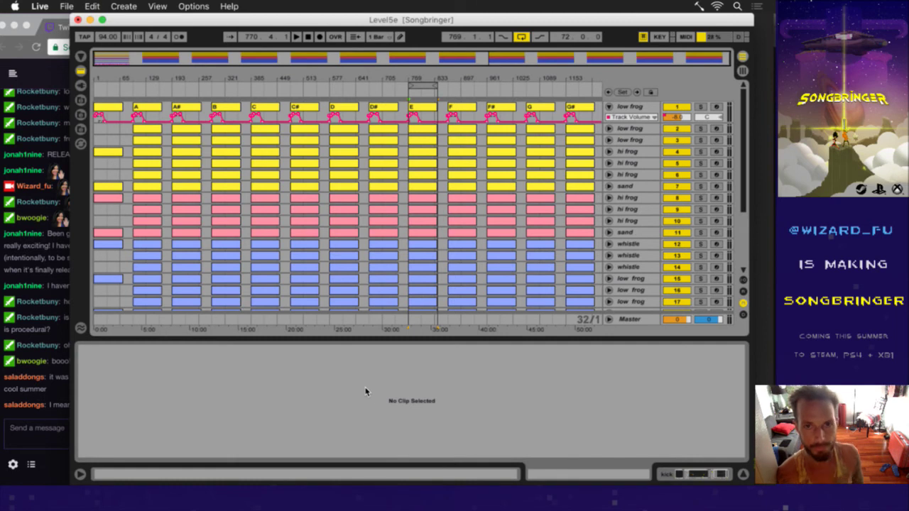
- In iTerm2, set noteOffset to 8 in the abletonNoteIncrease function, save init.lua, and return to Live
key(super+Tab)
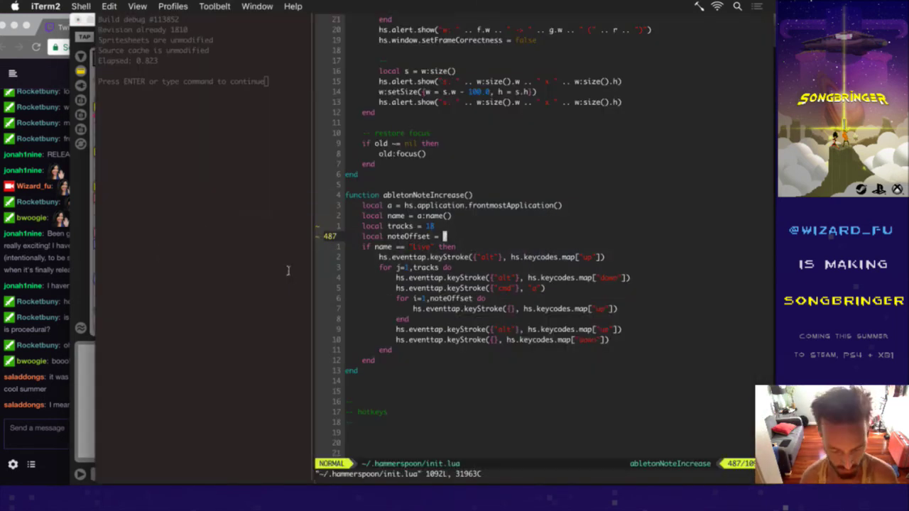
key(i)
text(8)
key(Escape)
text(:w)
key(Return)
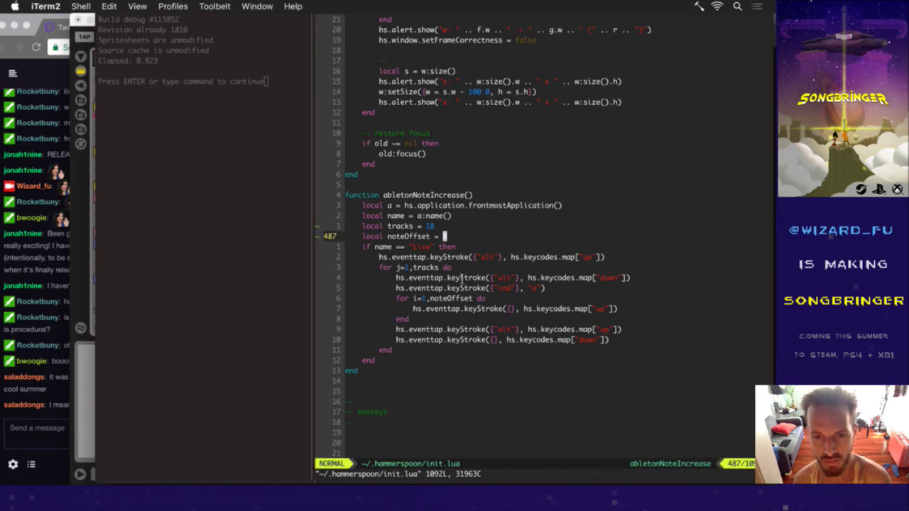
key(super+Tab)
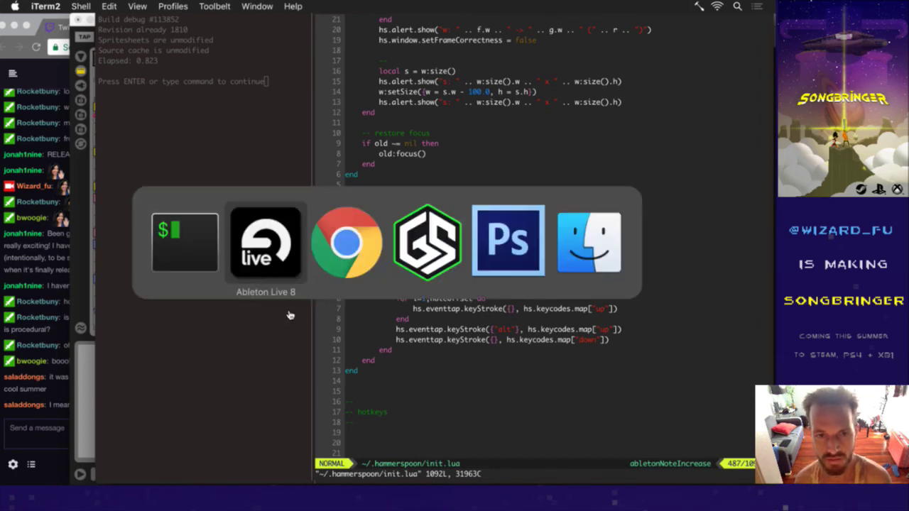
key(super+Tab)
key(super+Tab)
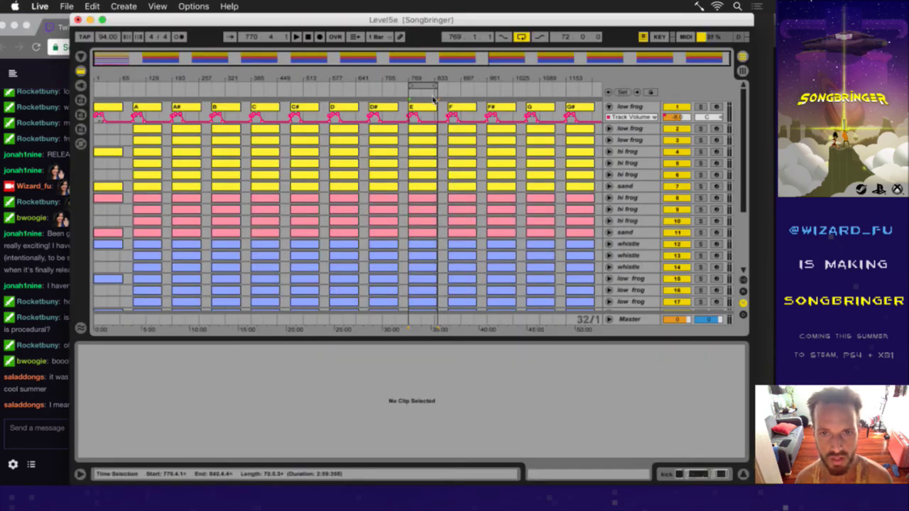
- Move the loop to the F section and step through its clips from low frog track 1 down to the lowest sand track
drag(423, 87, 467, 88)
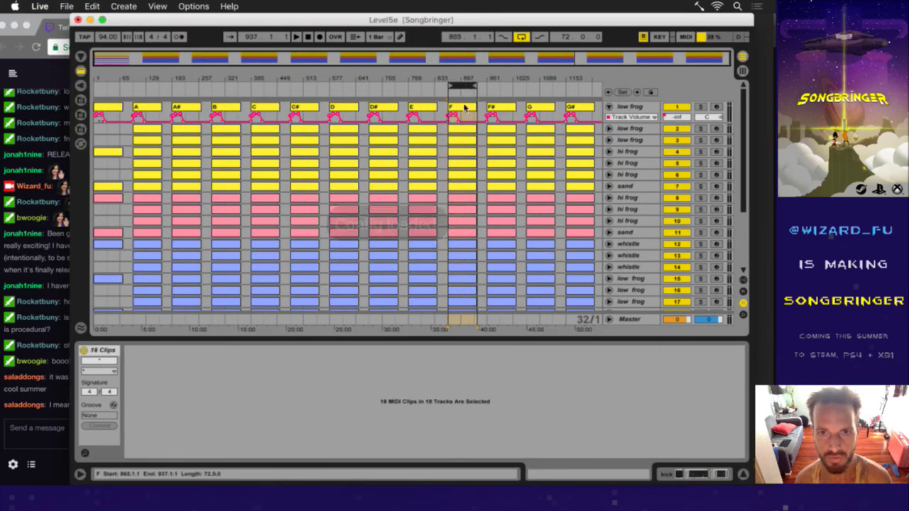
click(468, 107)
key(Down)
key(Down)
key(Down)
key(Down)
key(Down)
key(Down)
key(Down)
key(Down)
key(Down)
key(Down)
key(Down)
key(Down)
key(Down)
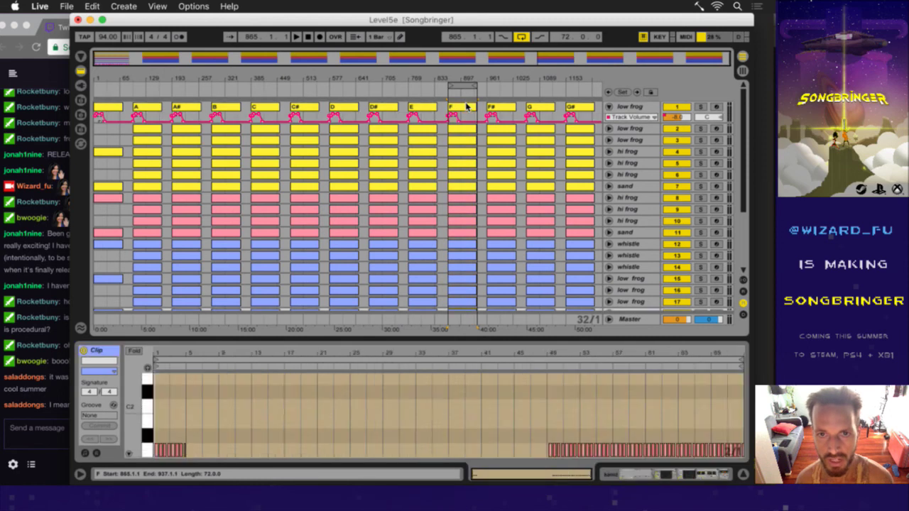
- Step back up through the F section's clips and select the F clip on low frog track 1
key(Up)
key(Up)
key(Up)
key(Up)
key(Up)
key(Up)
key(Up)
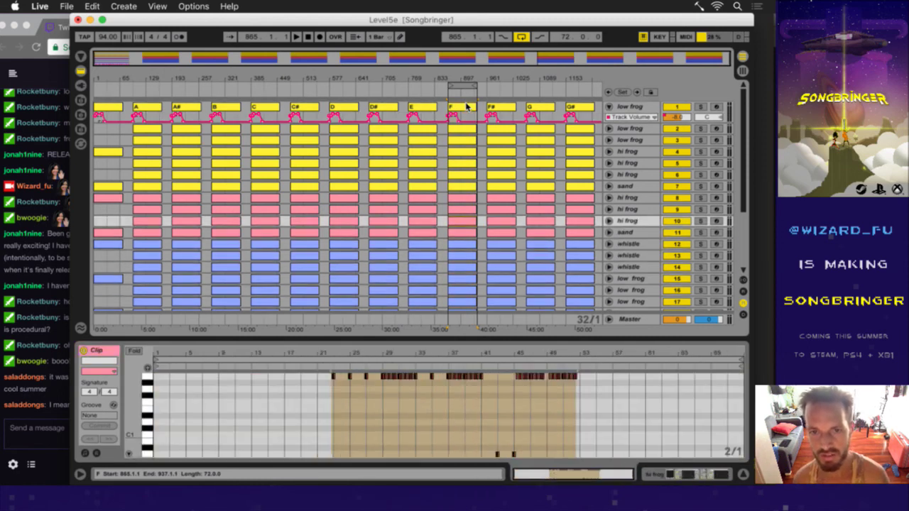
click(466, 106)
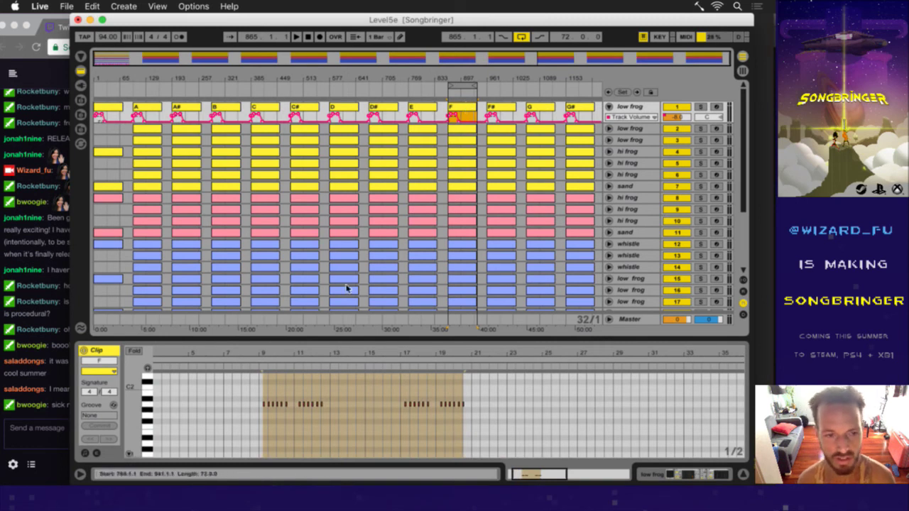
- Read the latest message in the Twitch chat in Chrome, and return to Live
click(63, 421)
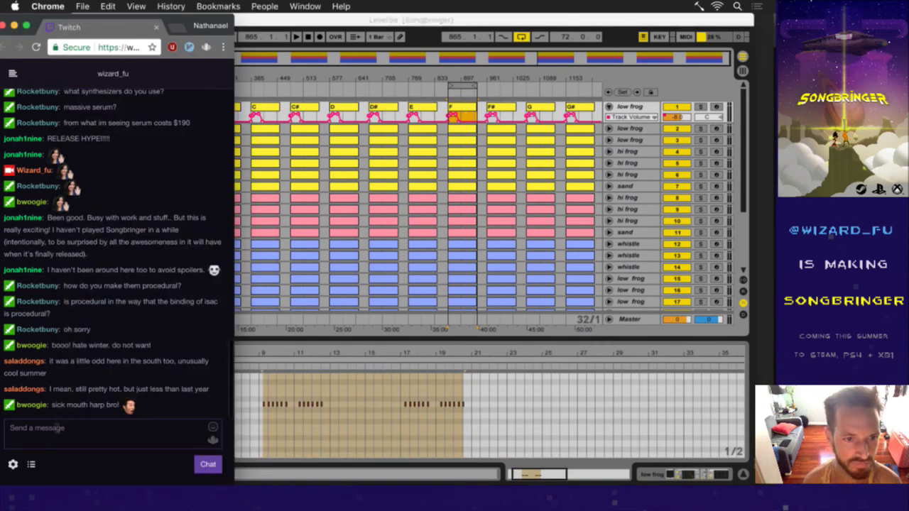
drag(66, 406, 110, 407)
click(110, 406)
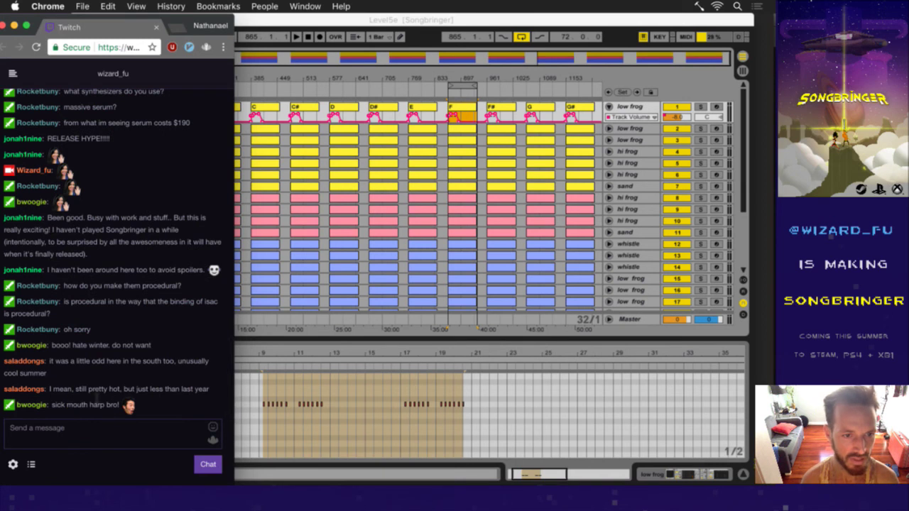
click(418, 28)
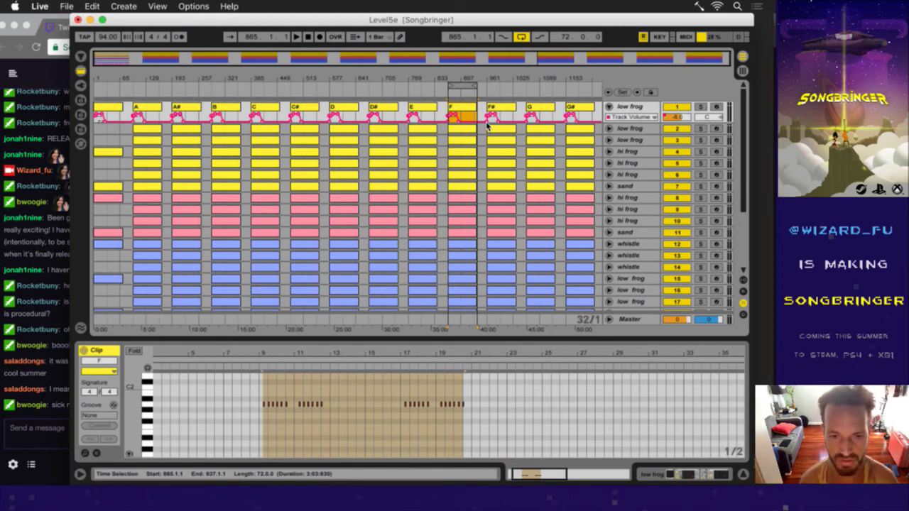
- Run the Hammerspoon note-offset script on the F section, transposing all notes in its clips on all 18 tracks up 8 semitones
key(shift+Tab)
key(super+a)
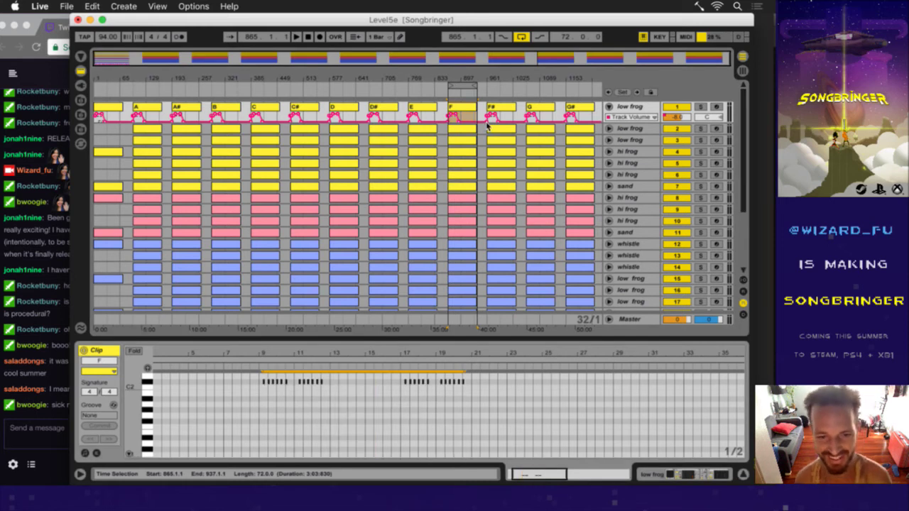
key(Down)
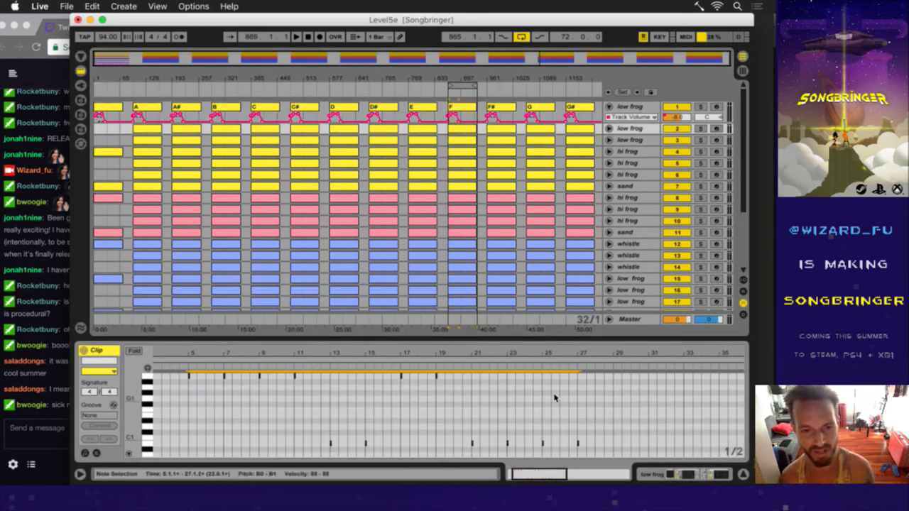
key(Down)
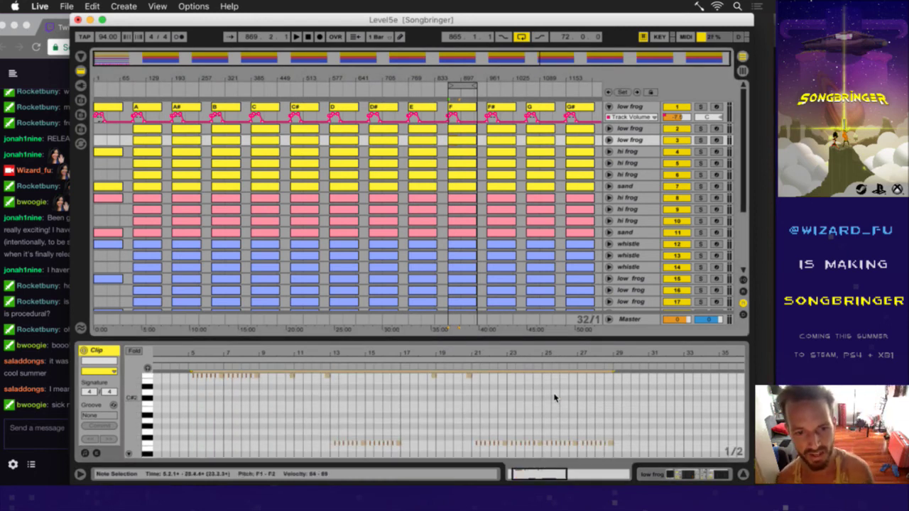
key(Down)
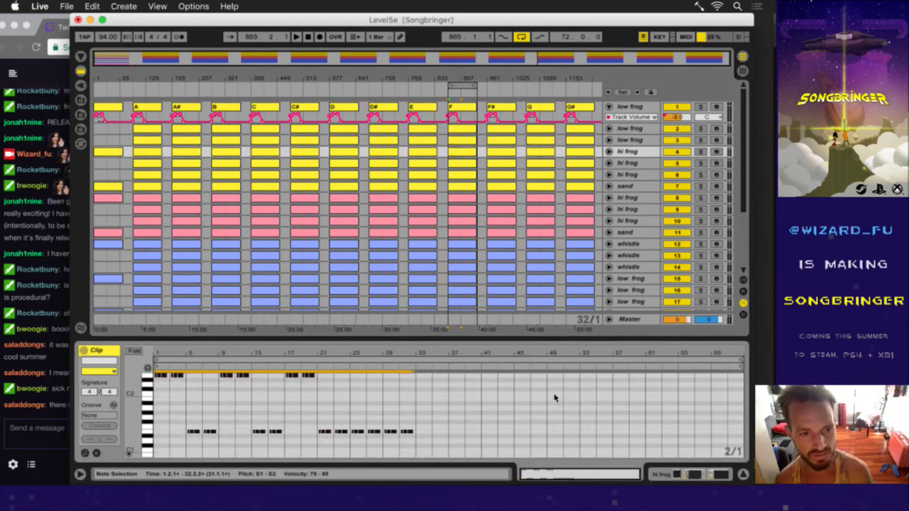
key(Down)
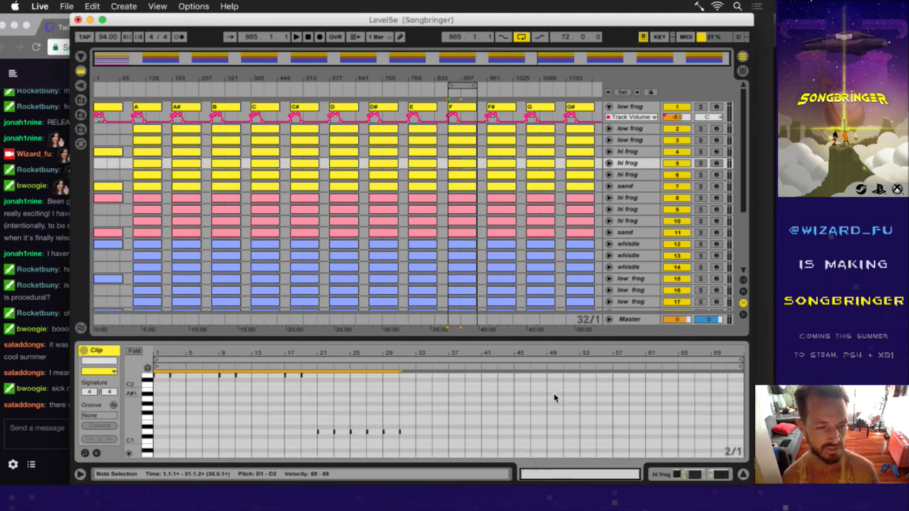
key(Down)
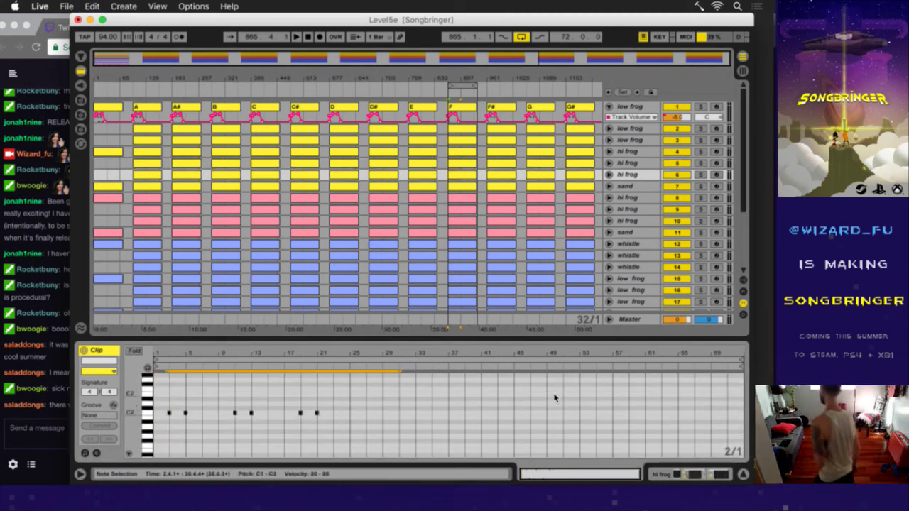
key(Down)
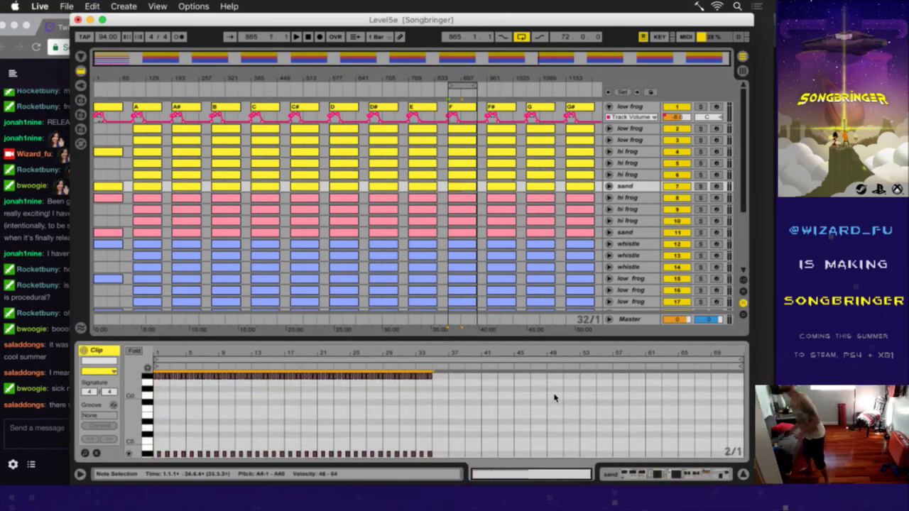
key(Down)
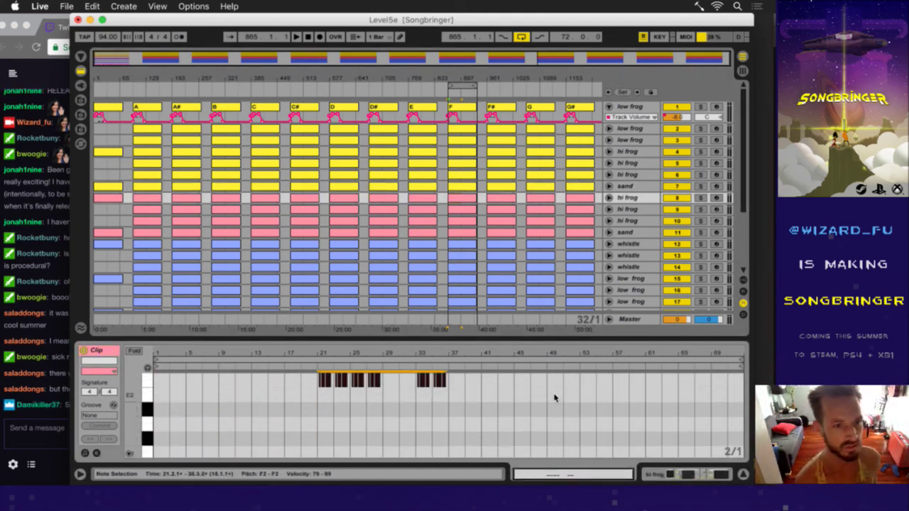
key(Down)
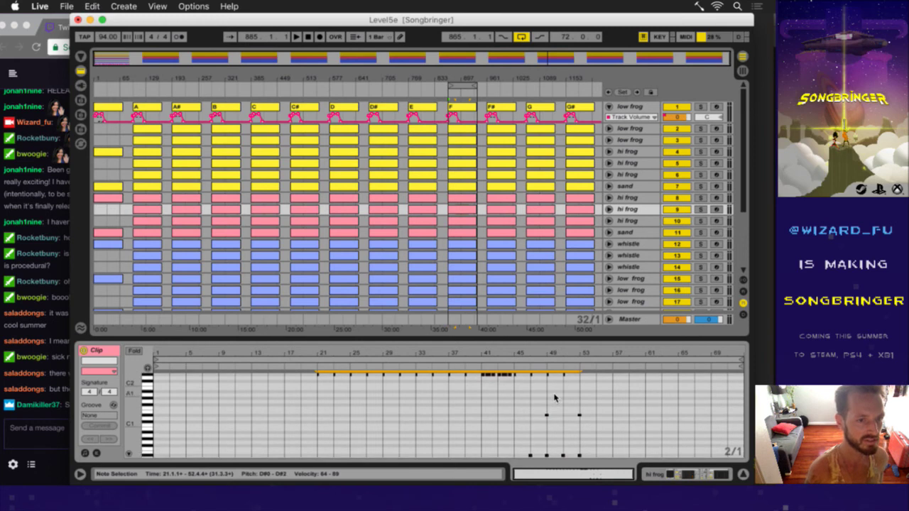
key(Down)
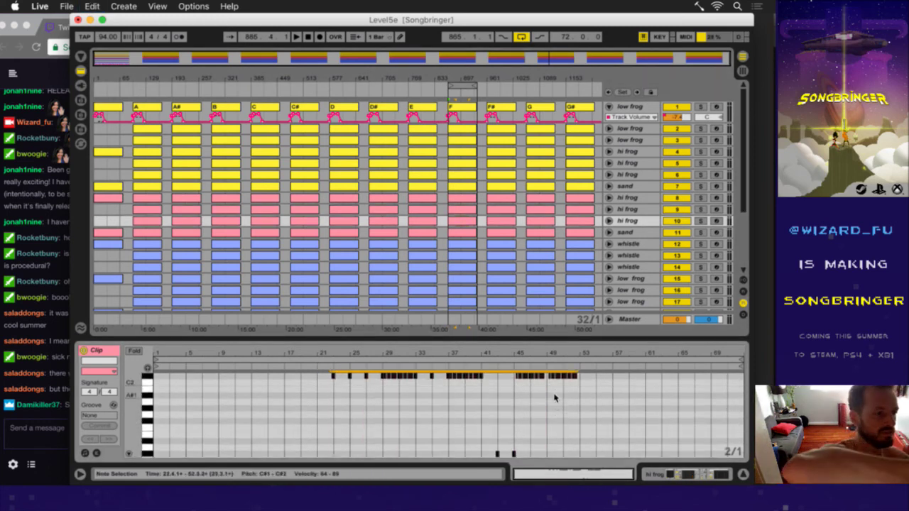
key(Down)
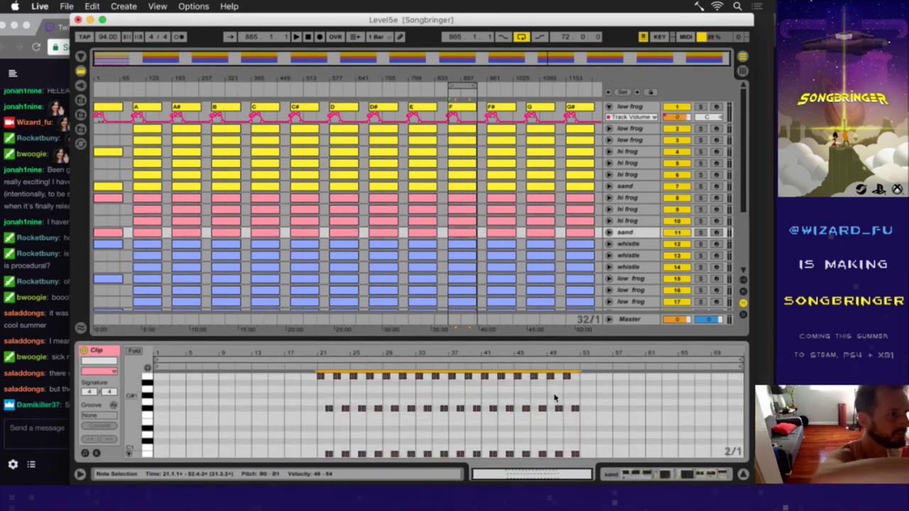
key(Down)
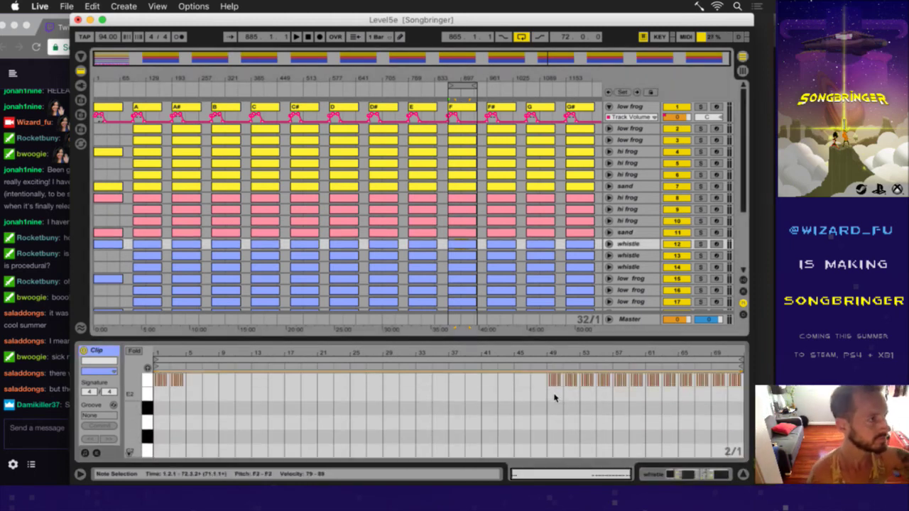
key(Down)
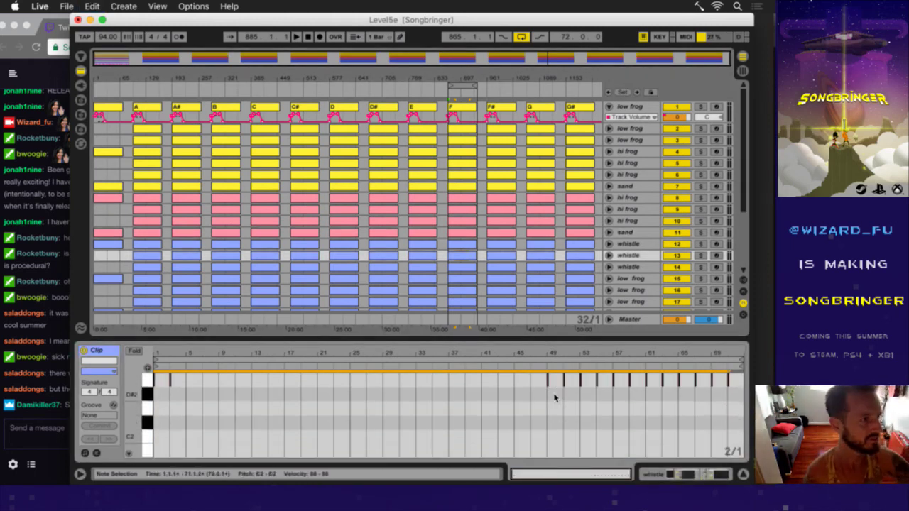
key(Down)
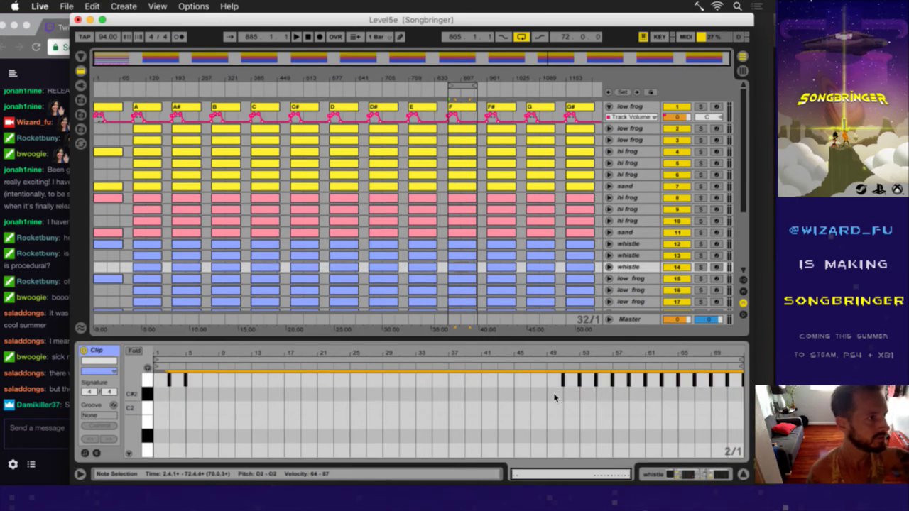
key(Down)
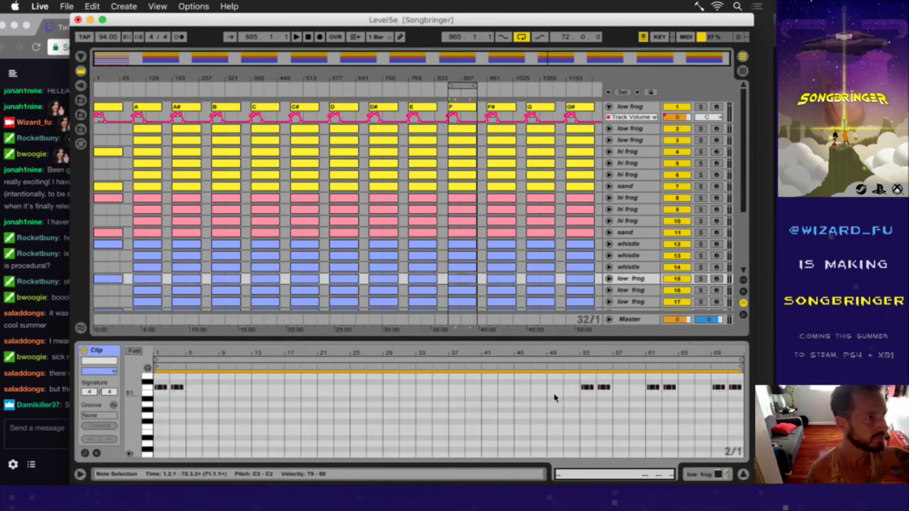
key(Down)
key(super+a)
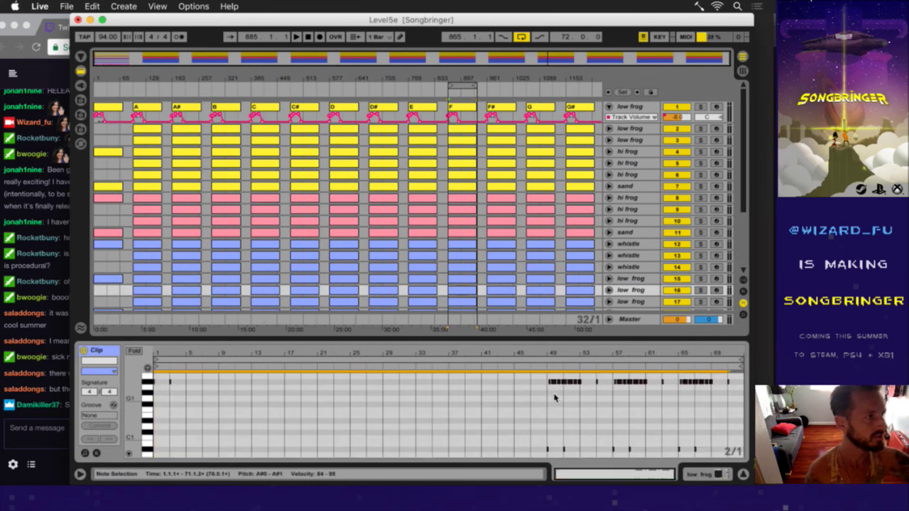
key(Down)
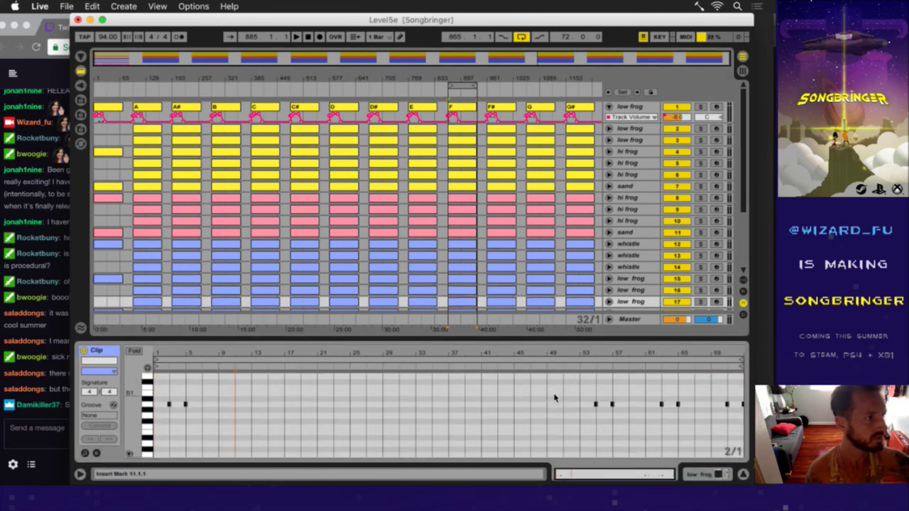
key(super+a)
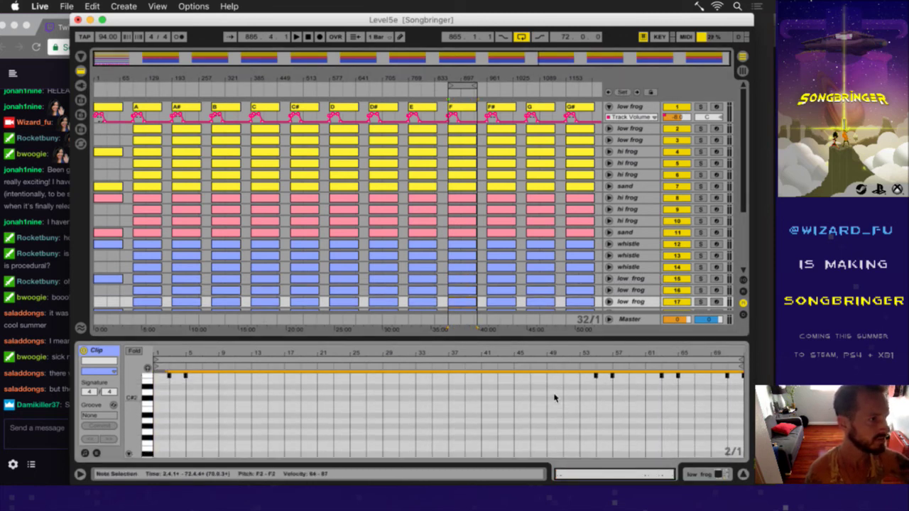
key(Down)
key(super+a)
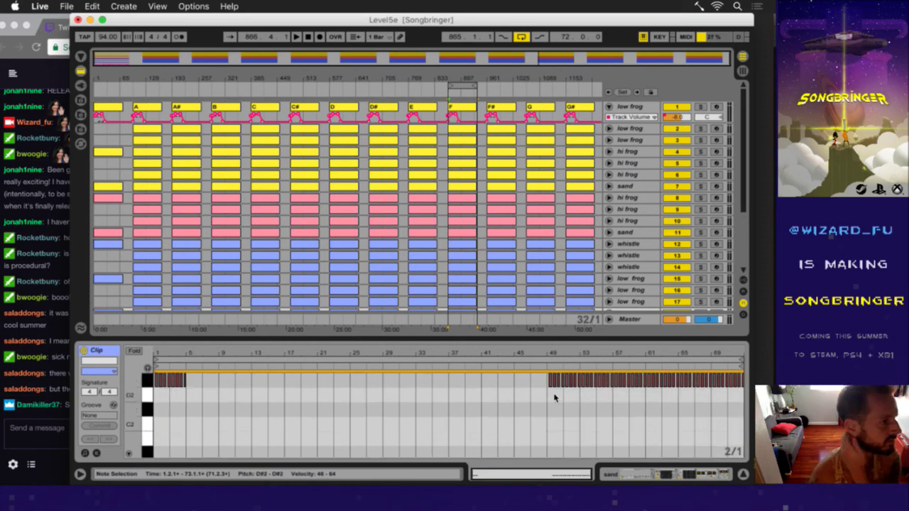
key(Down)
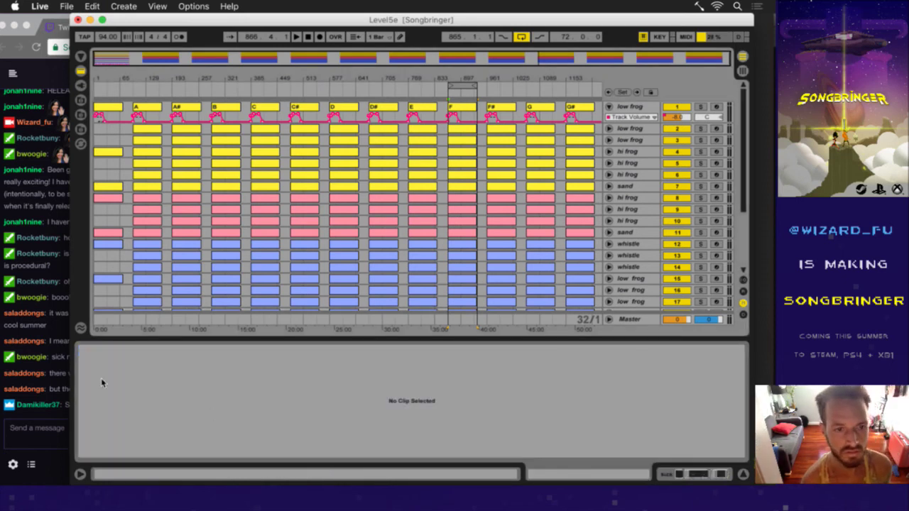
- Read the newest Twitch chat messages in Chrome, reply with the HeyGuys emote, and return to Live
click(66, 391)
drag(61, 376, 172, 376)
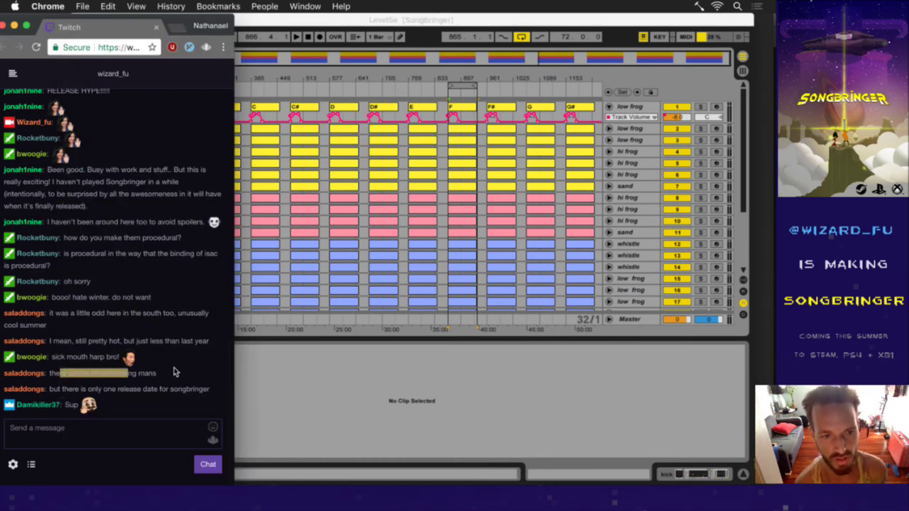
click(176, 370)
drag(75, 392, 113, 392)
click(85, 437)
text(H)
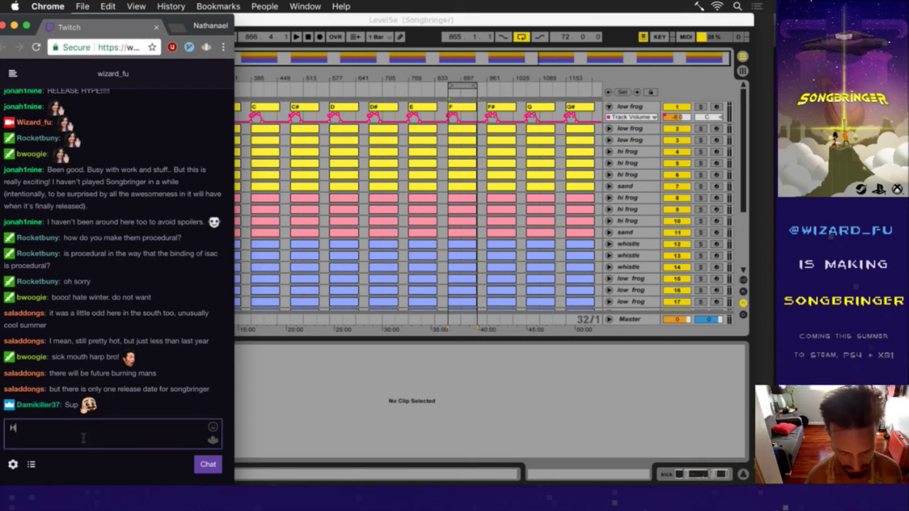
text(eyGuys)
key(Return)
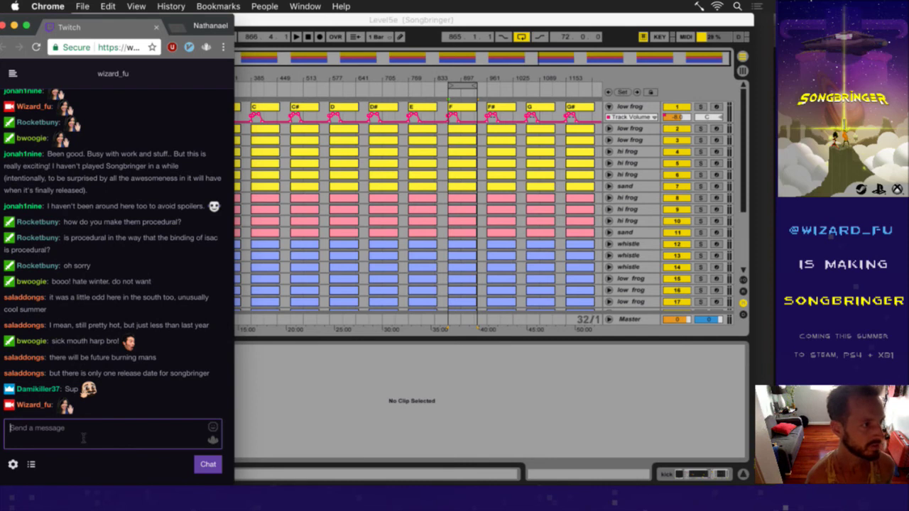
click(306, 341)
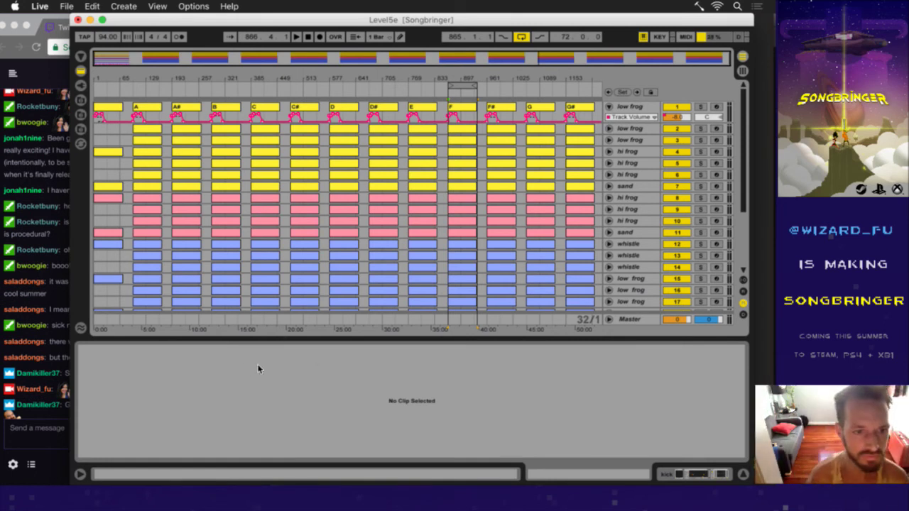
- Read the newest reply in the Twitch chat in Chrome, and return to Live
click(52, 421)
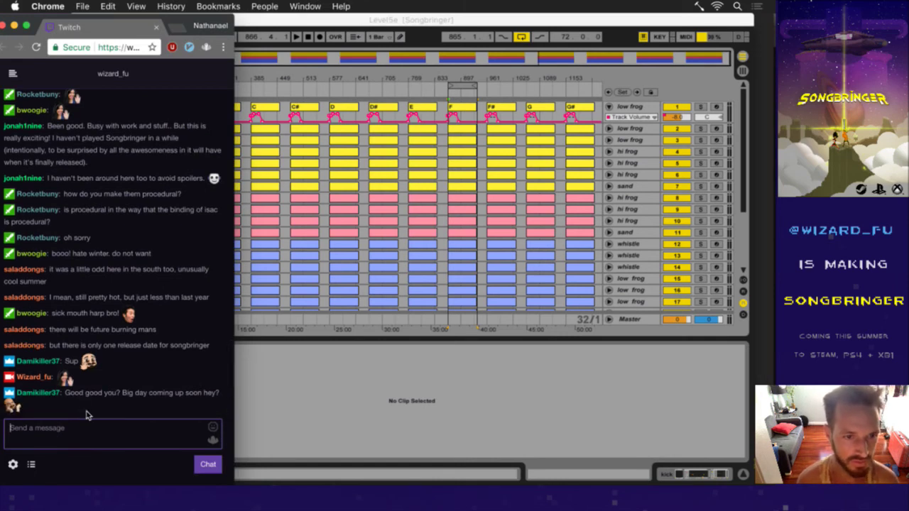
drag(79, 395, 112, 395)
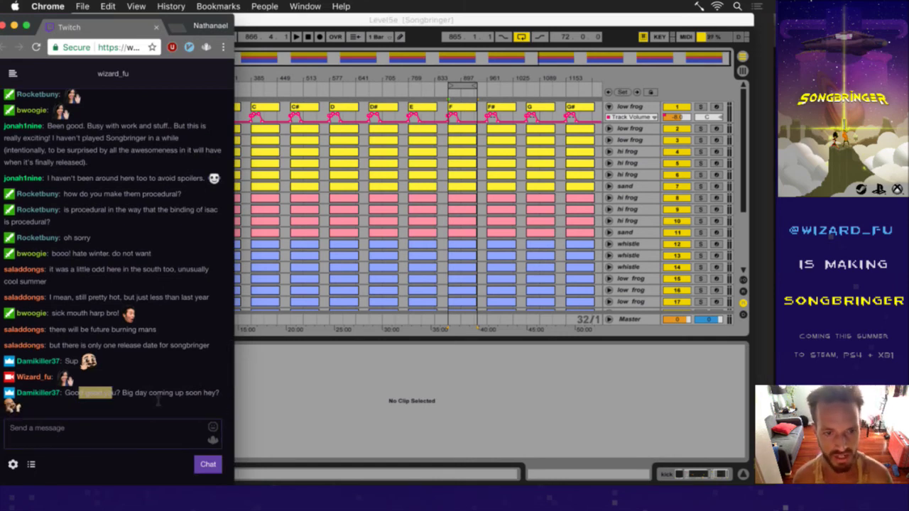
click(159, 401)
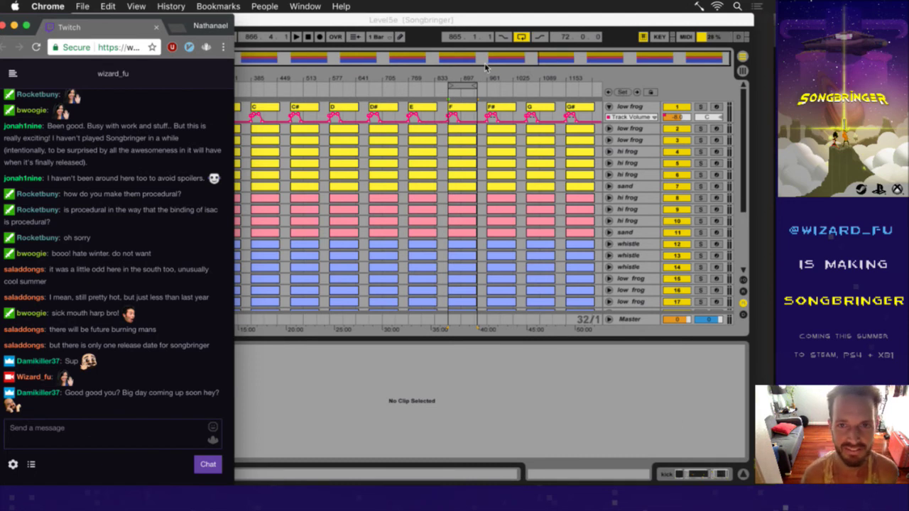
click(432, 50)
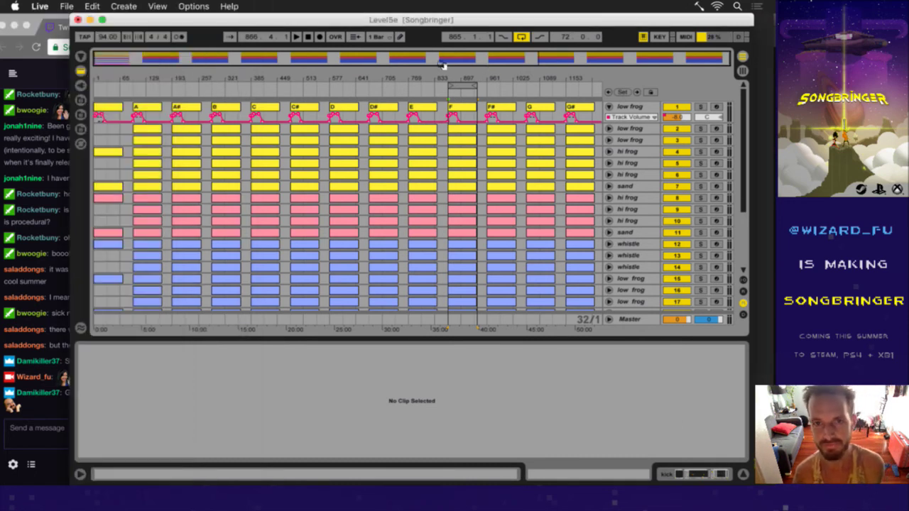
- Check all notes of the F clip on low frog track 1, and move the loop to the F# section
click(462, 86)
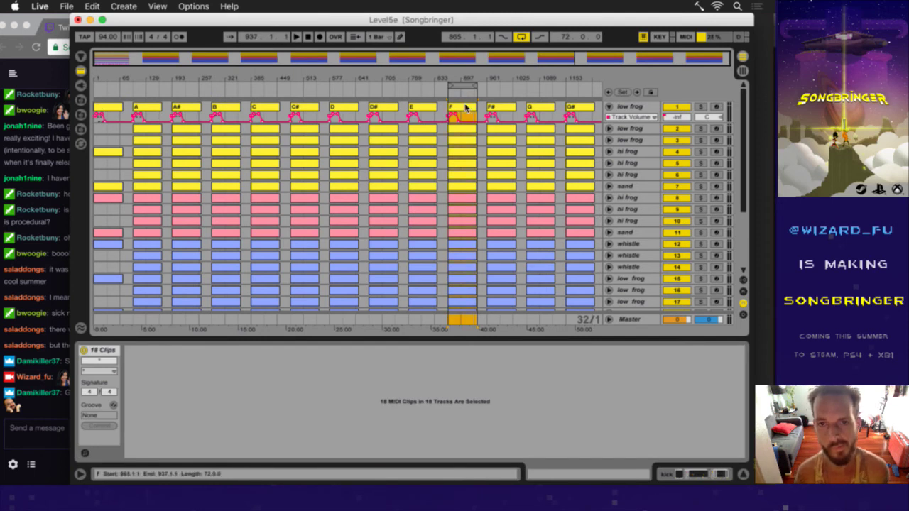
click(462, 116)
click(370, 397)
key(super+a)
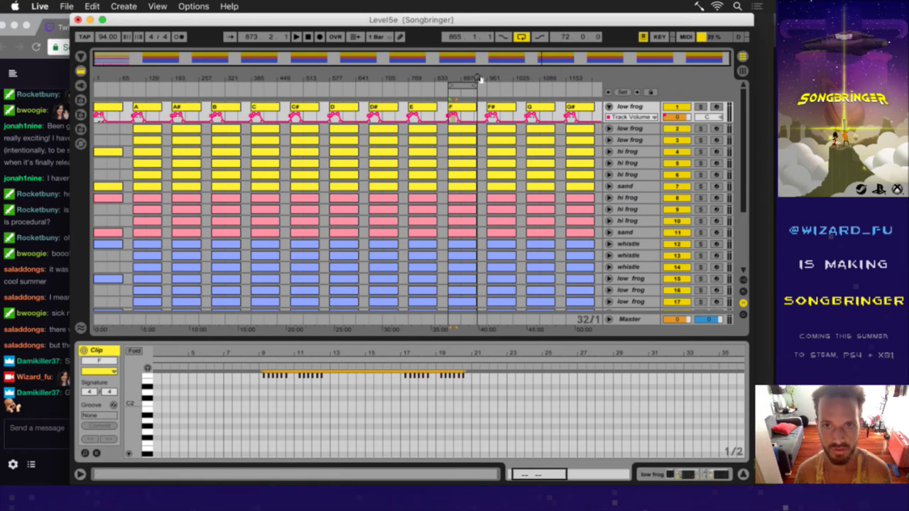
drag(464, 85, 511, 85)
- In iTerm2, try to replace the noteOffset value in abletonNoteIncrease, and reload init.lua without saving the edit
key(super+Tab)
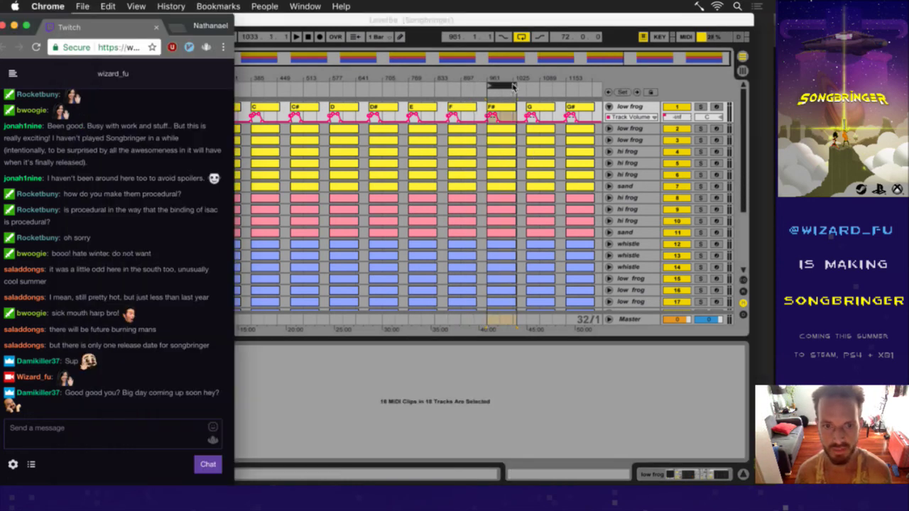
key(super+Tab)
key(Tab)
key(o)
key(Escape)
key(u)
key(s)
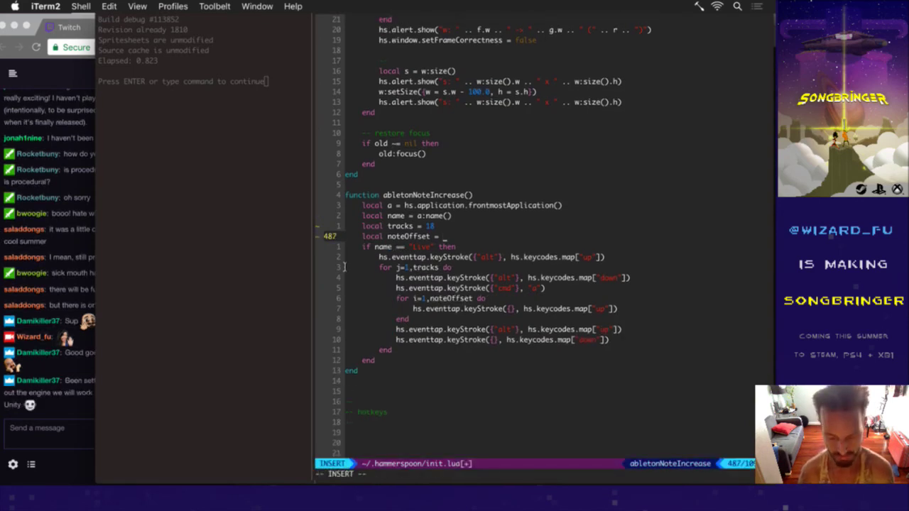
key(Escape)
text(:e!)
key(Return)
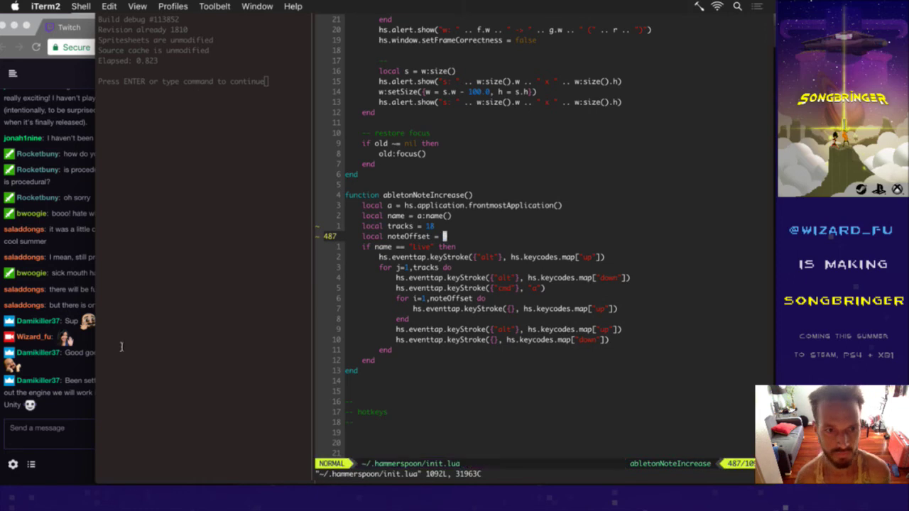
- Switch to Chrome and read the latest Twitch chat message about setting things up for the year
click(90, 382)
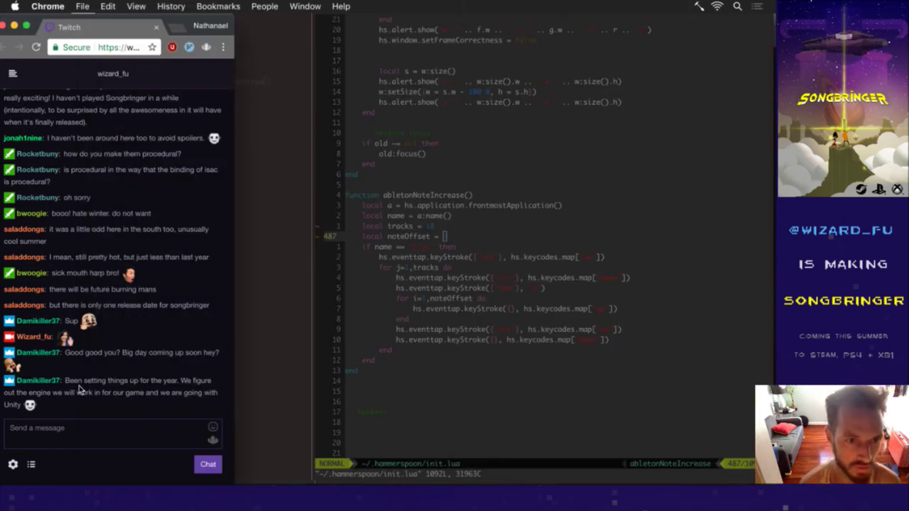
drag(82, 383, 142, 382)
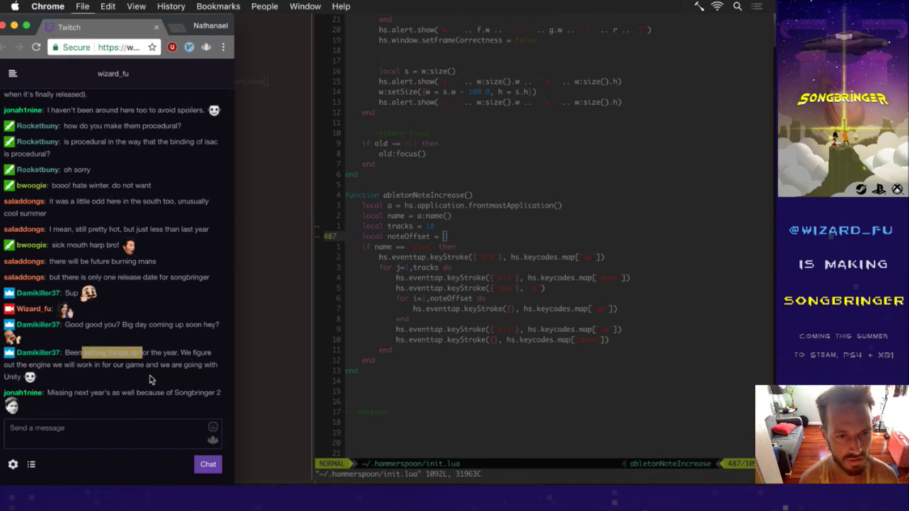
- Read the newest Twitch chat messages about Unity, missing next year's event, SpriteKit, C# practice and Freezing Man
click(28, 370)
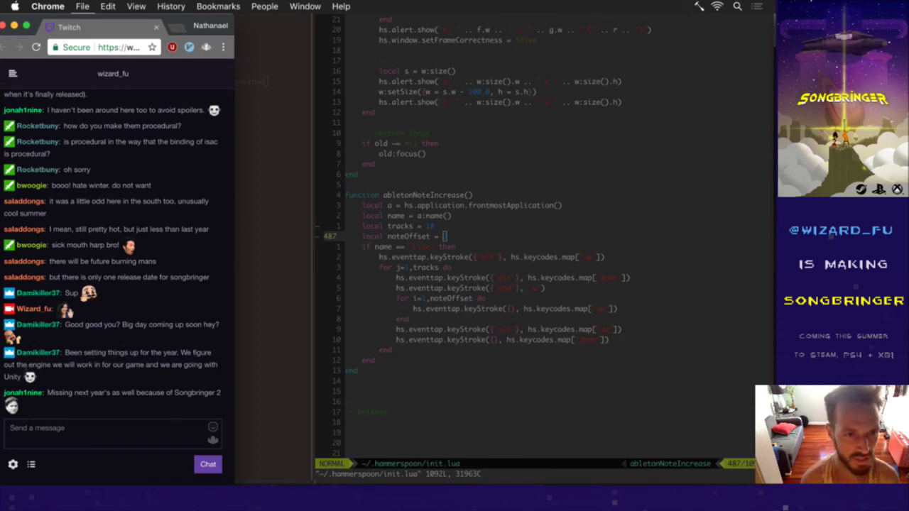
drag(28, 365, 62, 381)
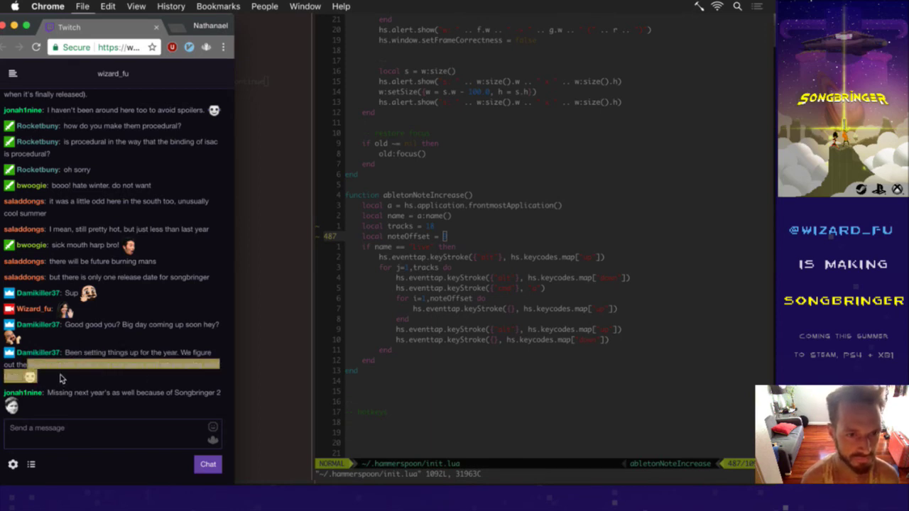
drag(58, 393, 122, 402)
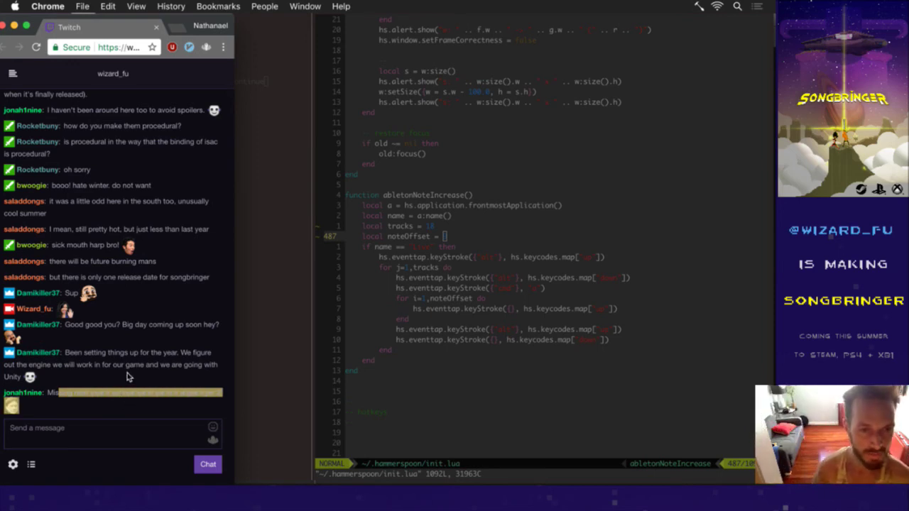
click(127, 410)
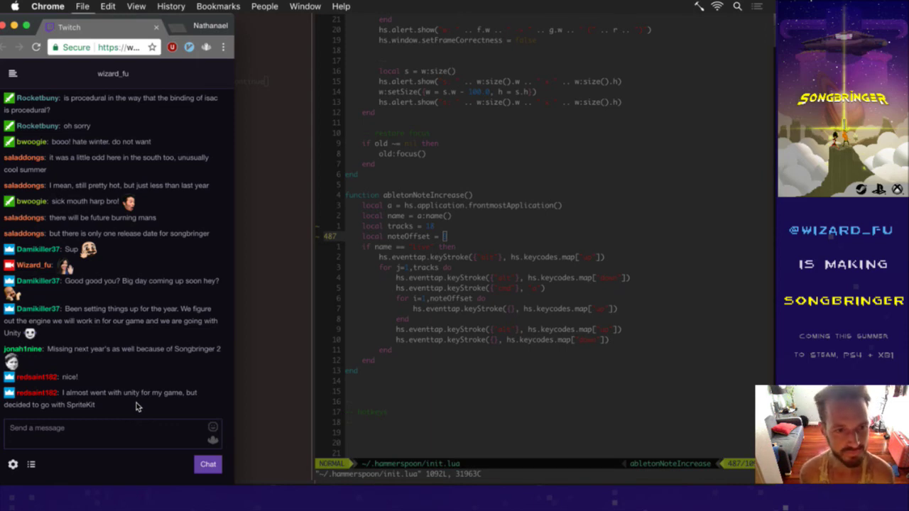
drag(66, 405, 103, 405)
click(106, 404)
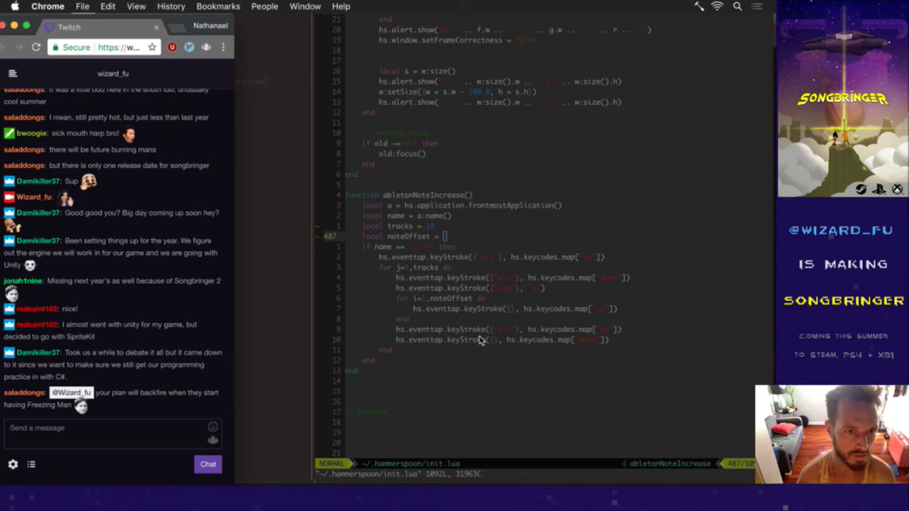
drag(27, 365, 48, 365)
click(90, 380)
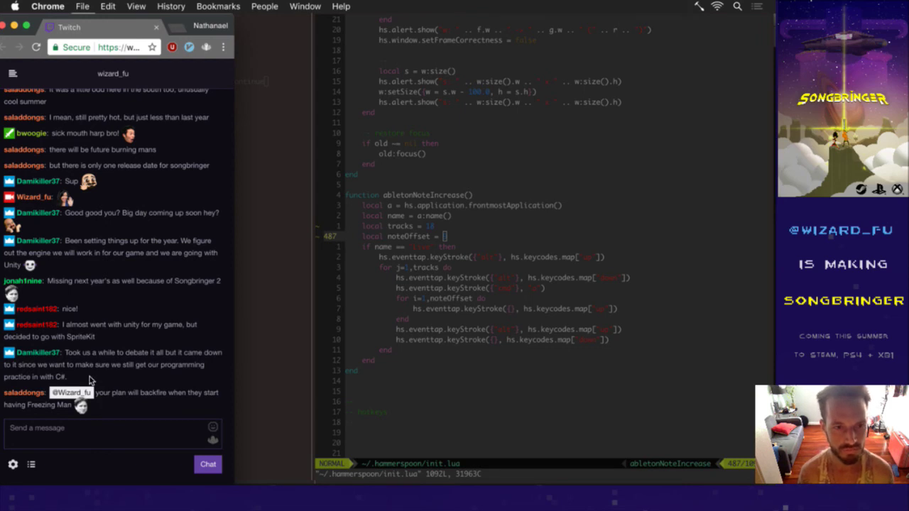
drag(104, 394, 100, 405)
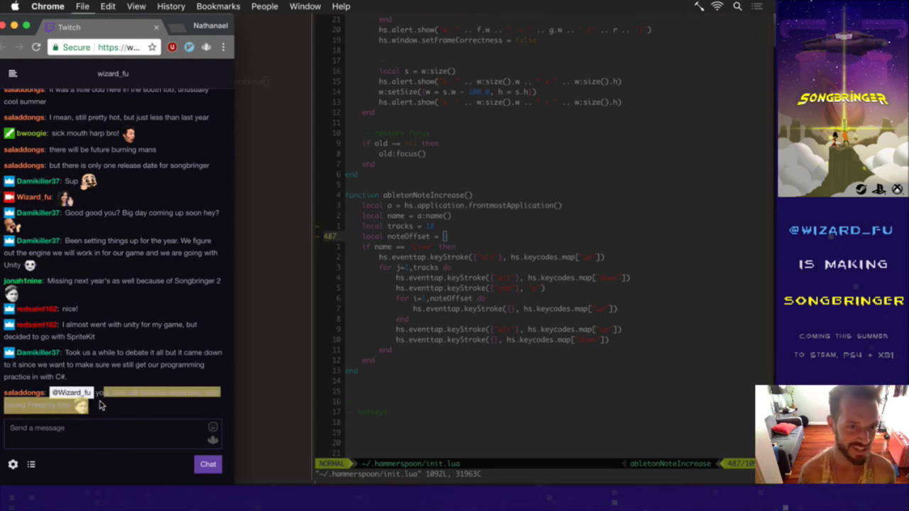
click(138, 405)
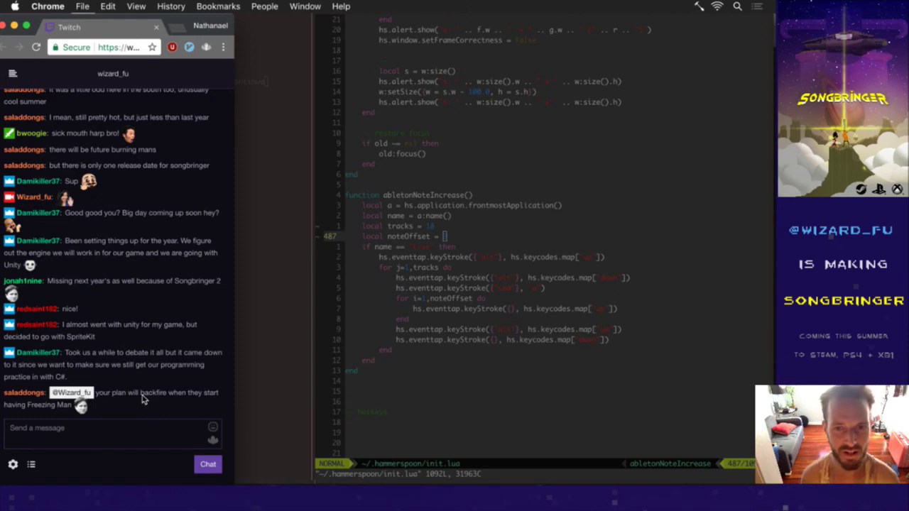
- Switch back to Live and try to transpose the F# clip on low frog track 1 upward
click(384, 320)
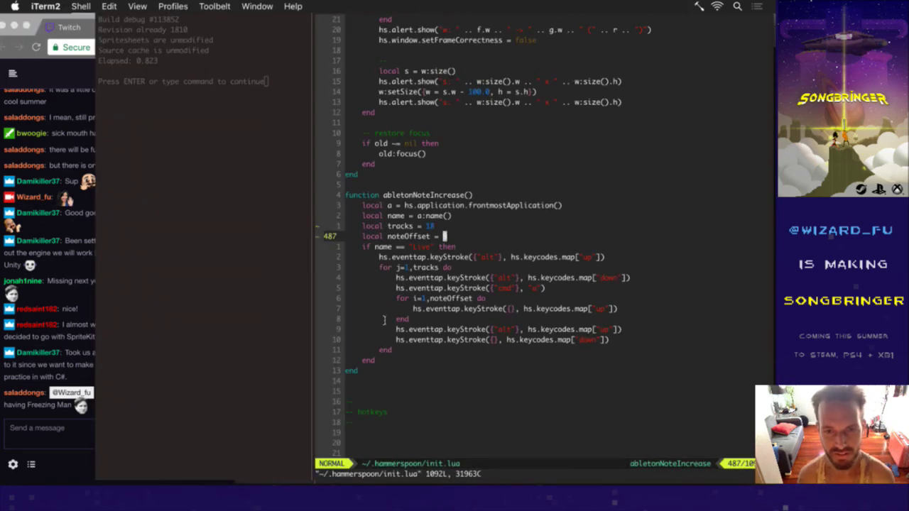
key(super+Tab)
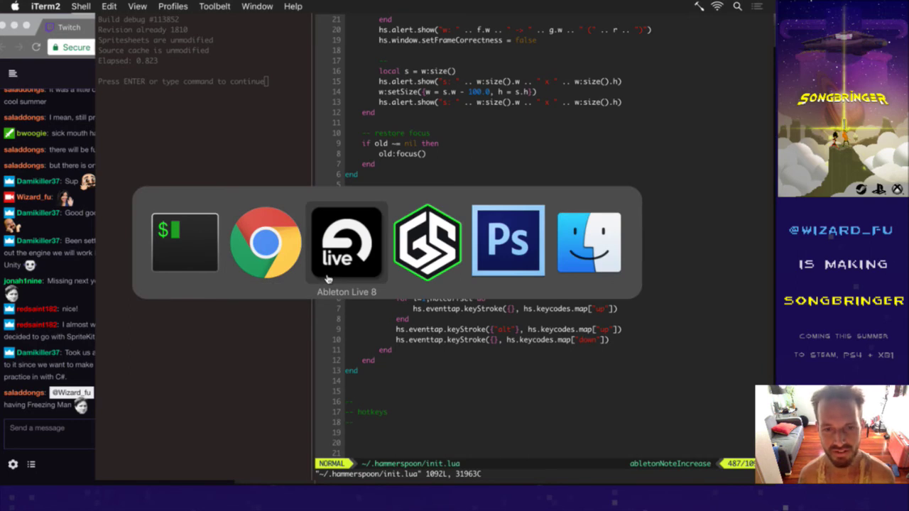
click(327, 279)
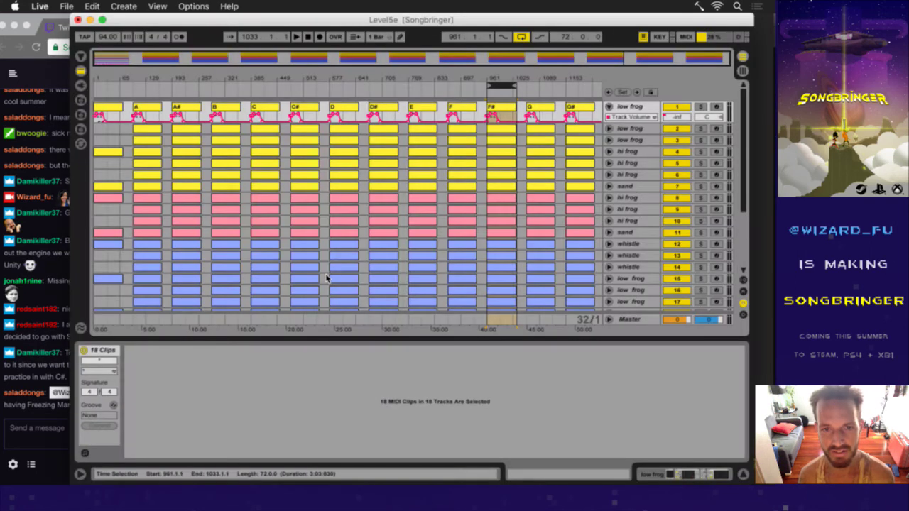
click(501, 112)
click(501, 110)
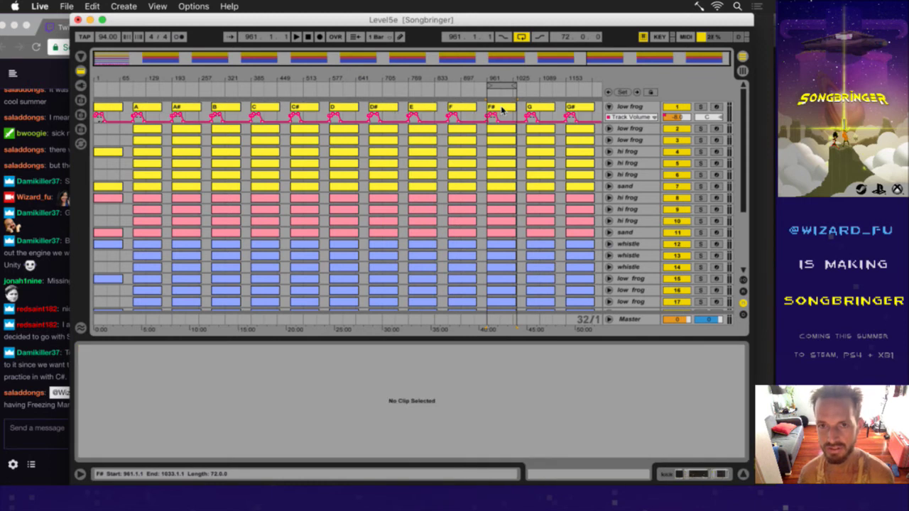
key(Up)
key(Up)
key(Up)
key(Up)
key(Up)
key(Up)
key(Up)
key(Up)
key(Up)
key(Up)
- Check the pitch of all notes in the F# clip on low frog track 1, staying in Live
click(501, 108)
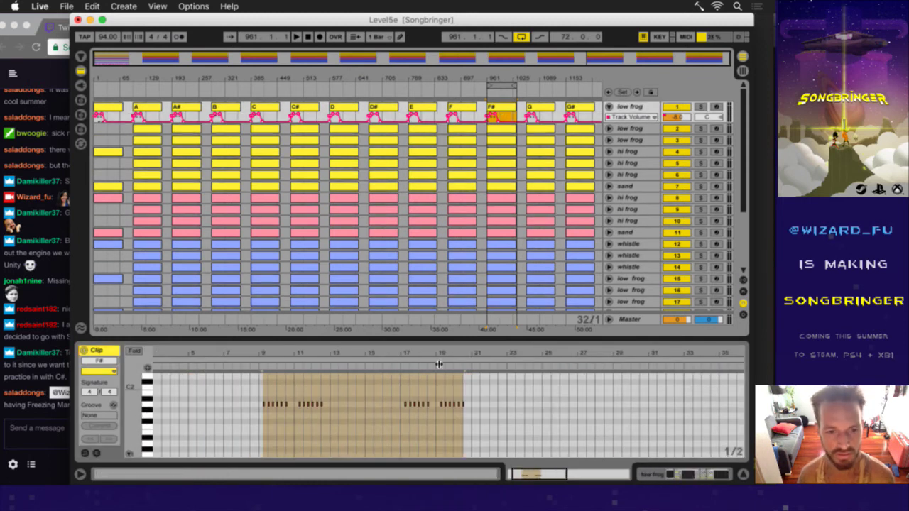
click(326, 409)
key(super+a)
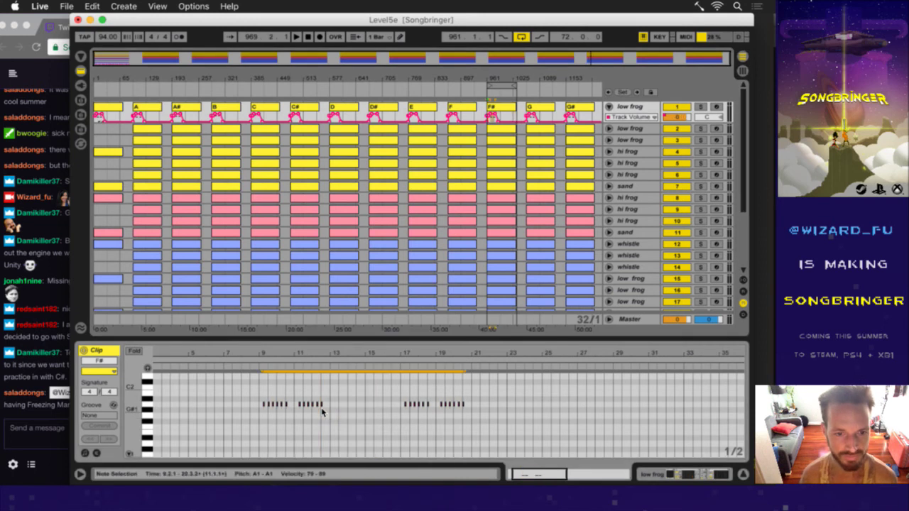
key(super+Tab)
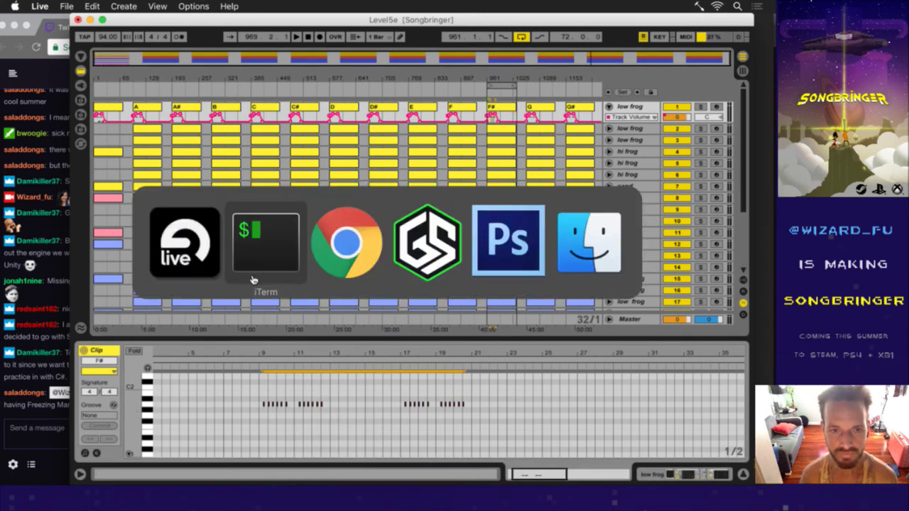
key(super+Tab)
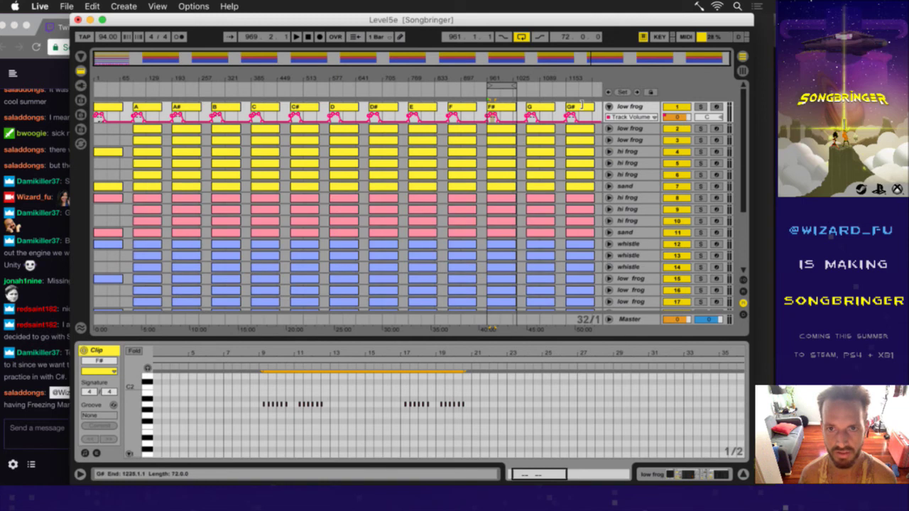
- Transpose all notes of the F# clip on low frog track 1 up nine semitones to F#
click(505, 109)
key(super+a)
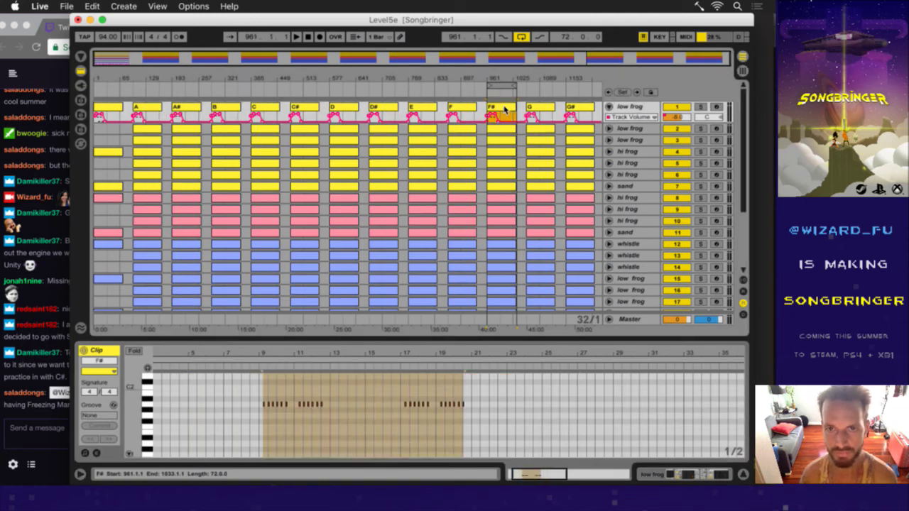
key(Up)
key(Up)
key(Up)
key(Up)
key(Up)
key(Up)
key(Up)
key(Up)
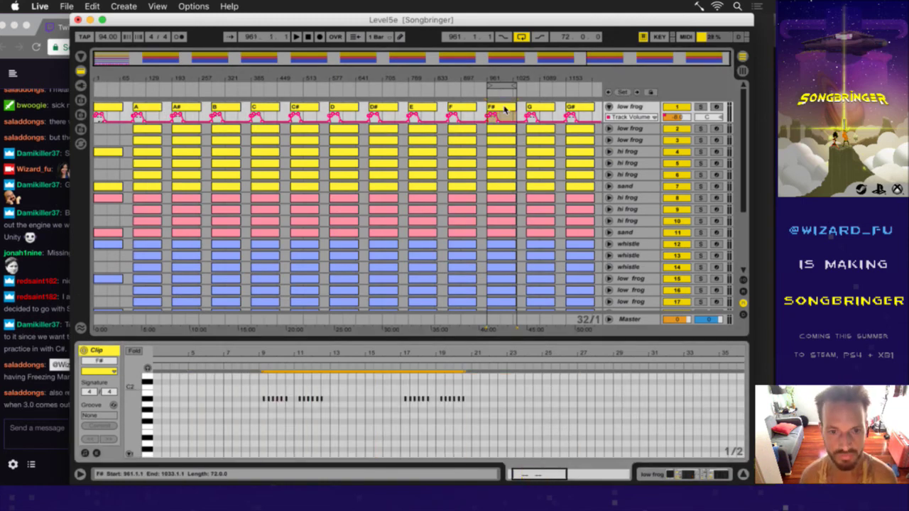
- Transpose all notes of the F# section's clips on low frog tracks 2 and 3 and hi frog track 4 into F#
click(501, 129)
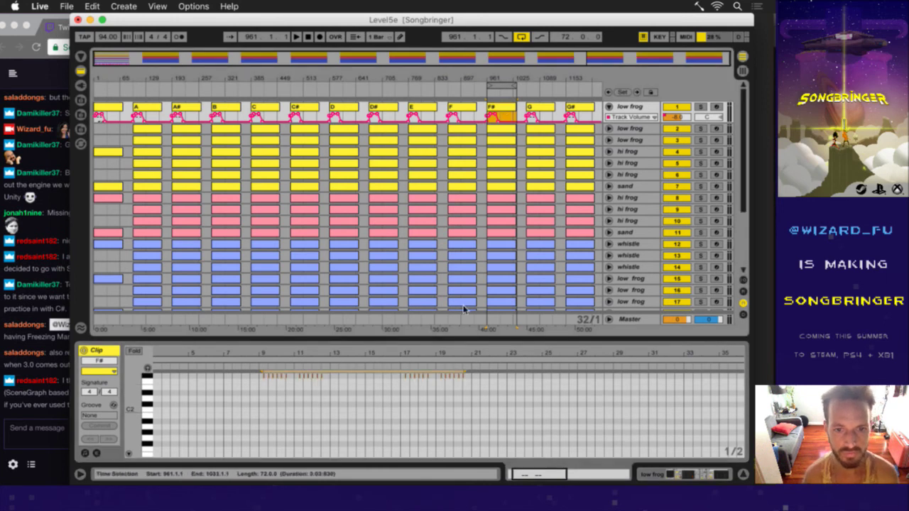
click(451, 416)
key(super+a)
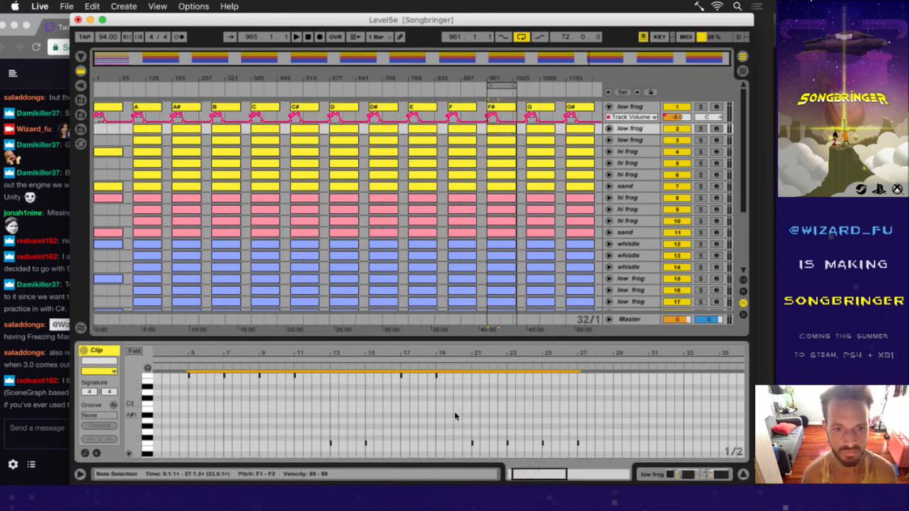
key(Down)
key(super+a)
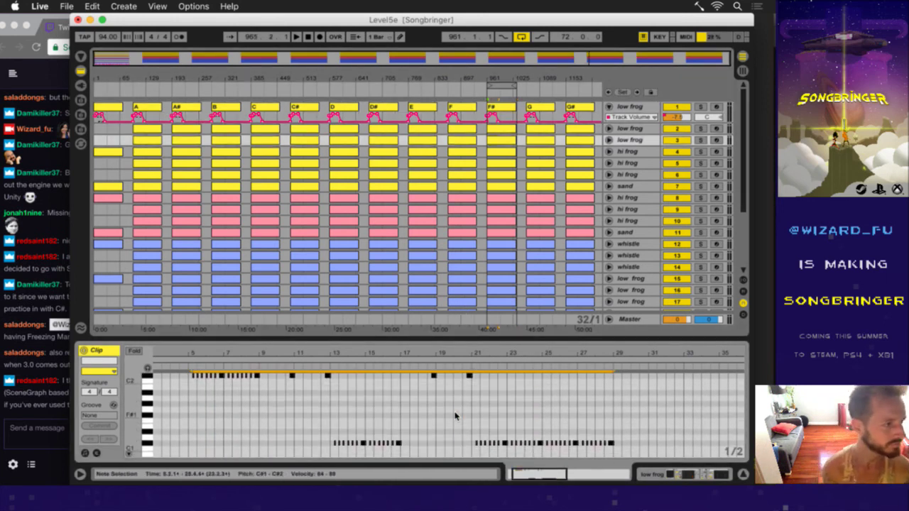
key(Down)
key(super+a)
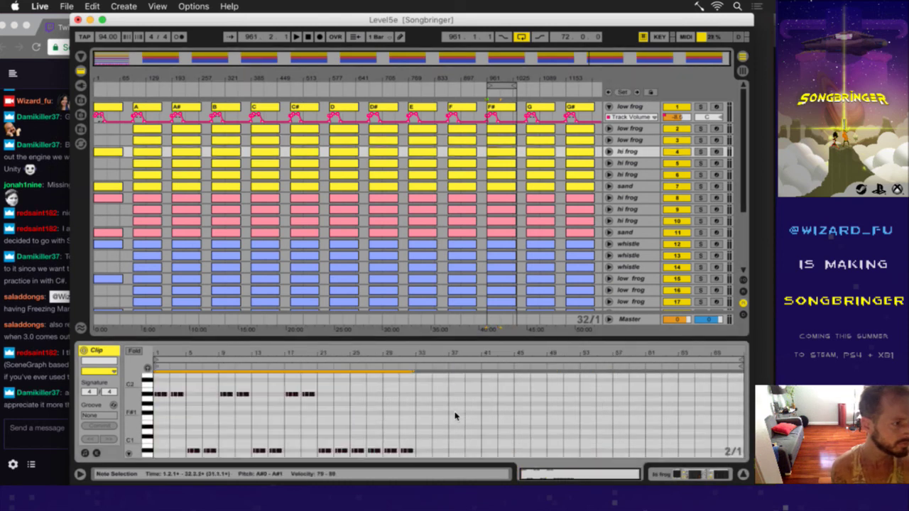
- Transpose all notes of the F# section's clips on hi frog tracks 5 and 6 and sand track 7 into F#
key(Down)
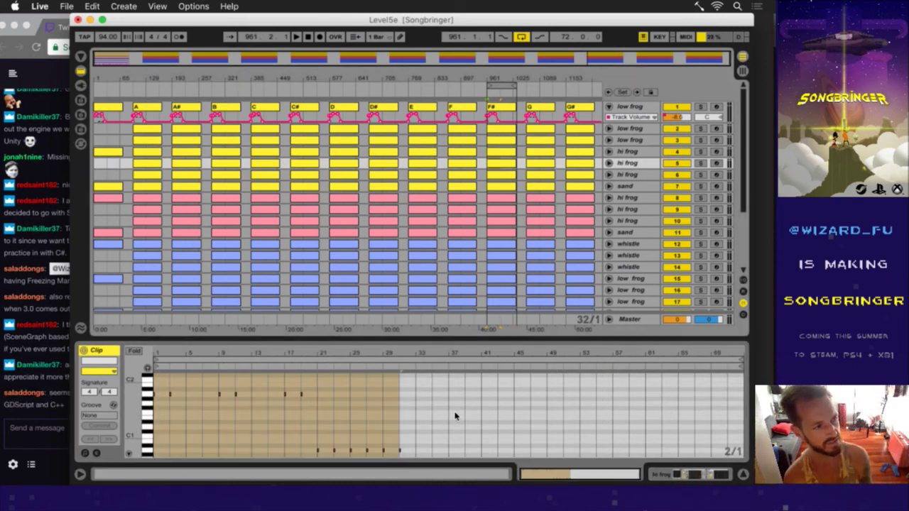
key(super+a)
key(Down)
key(super+a)
key(Down)
key(Down)
key(super+a)
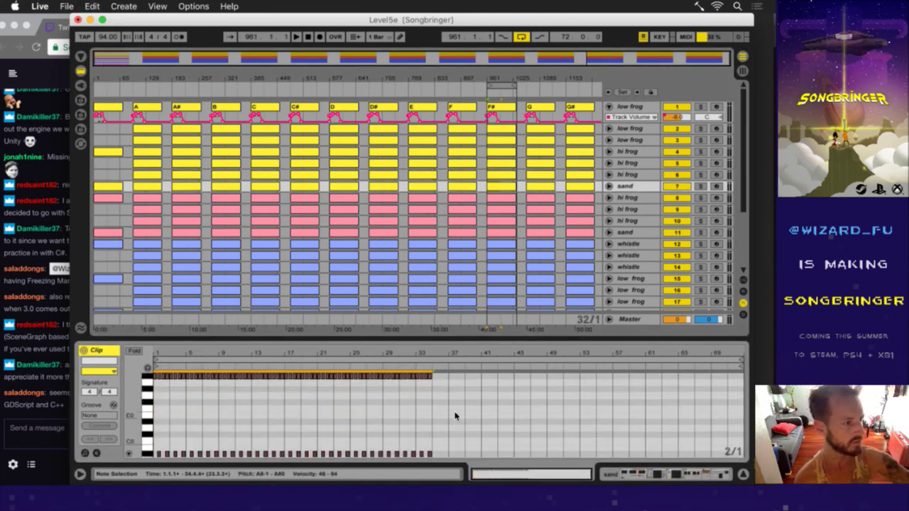
- Transpose all notes of the F# section's pink clips on hi frog tracks 8 to 10 and sand track 11 into F#
key(Down)
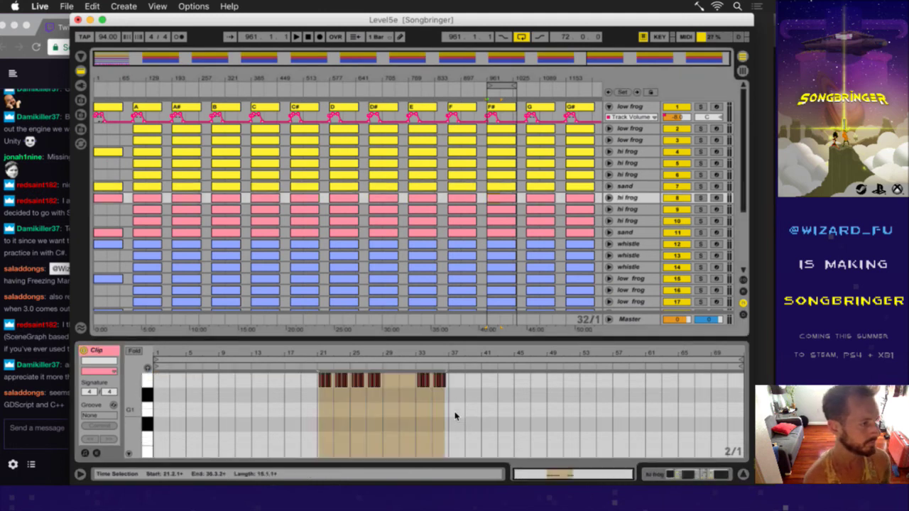
key(super+a)
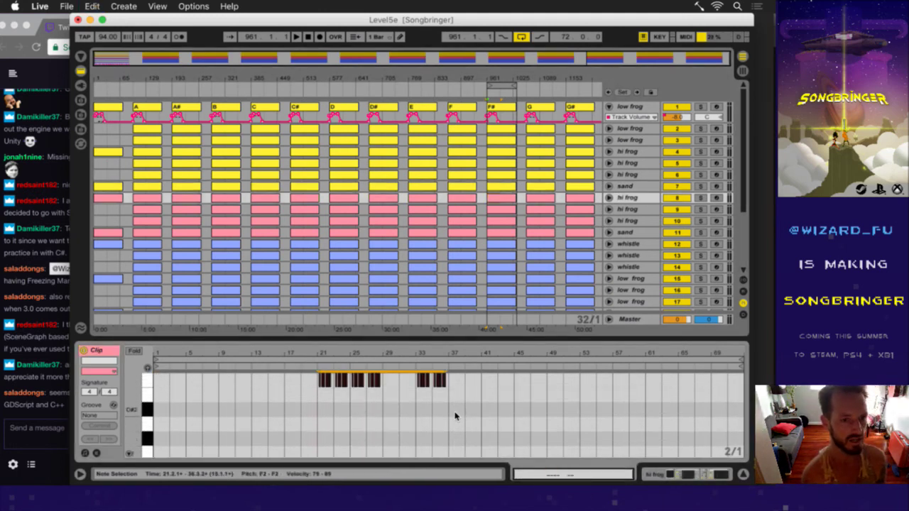
key(Down)
key(super+a)
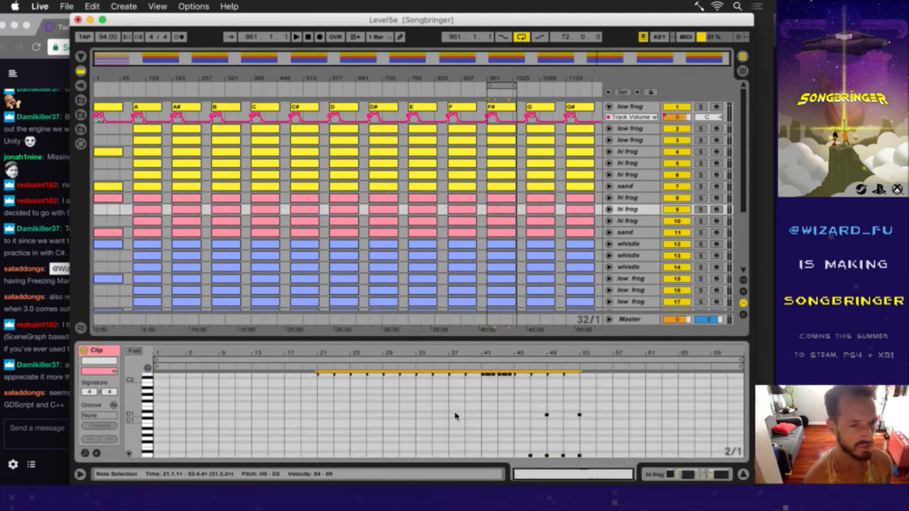
key(Down)
key(super+a)
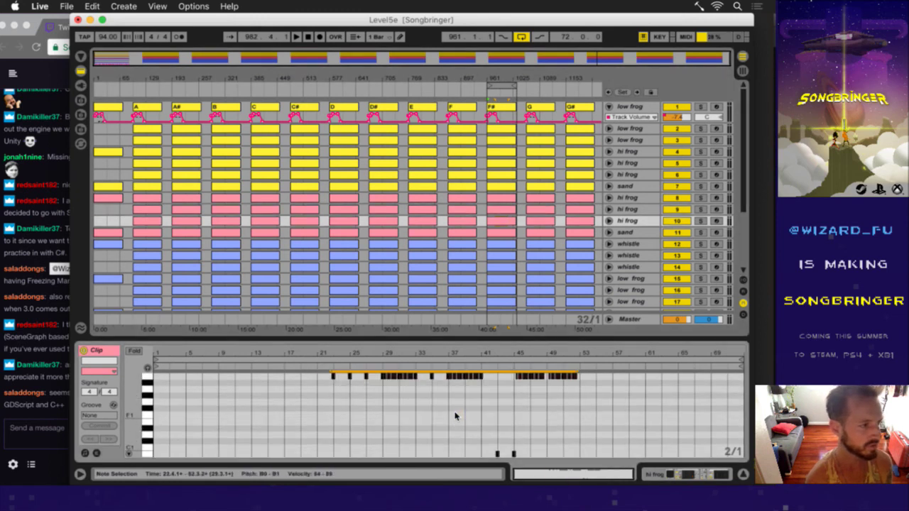
key(Down)
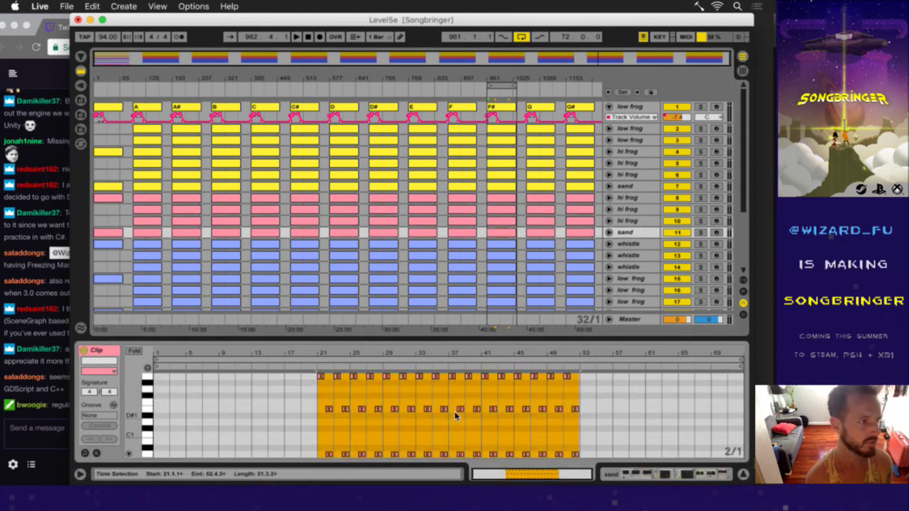
key(super+a)
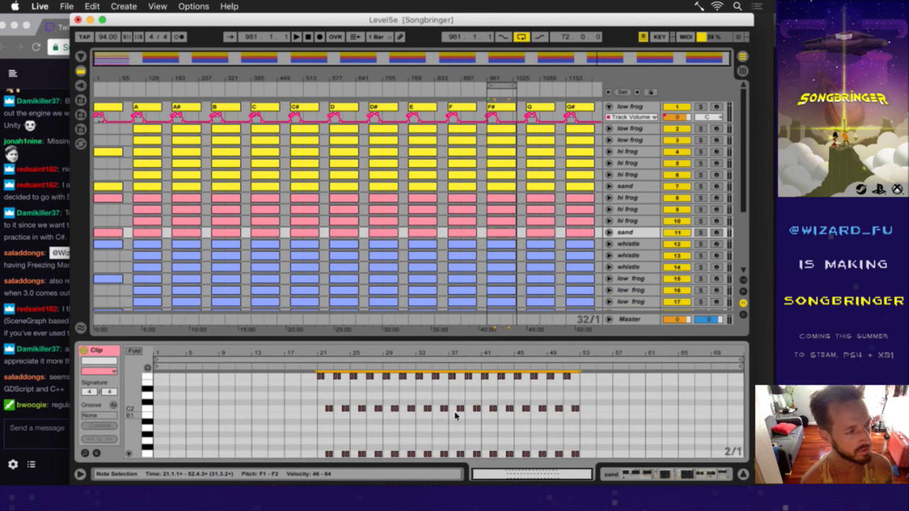
- Transpose all notes of the F# section's clips on whistle tracks 12 to 14 into F#
key(Down)
key(super+a)
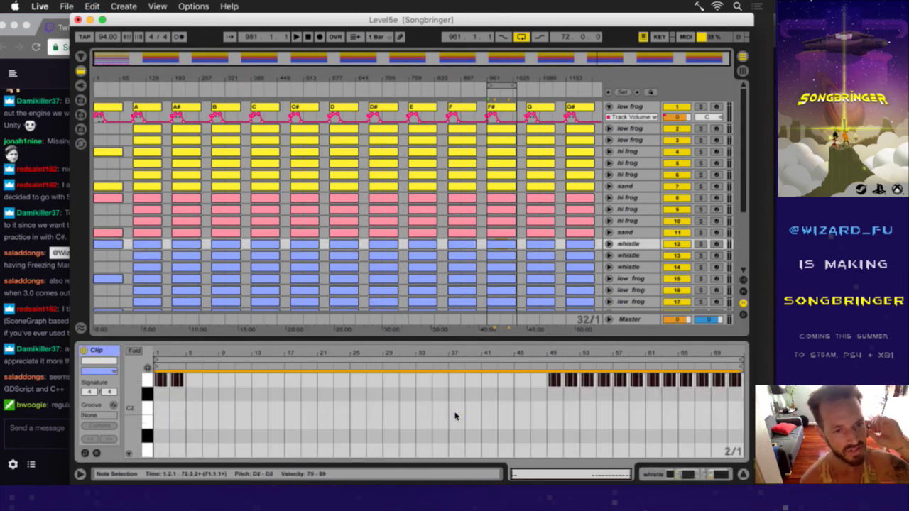
key(Down)
key(super+a)
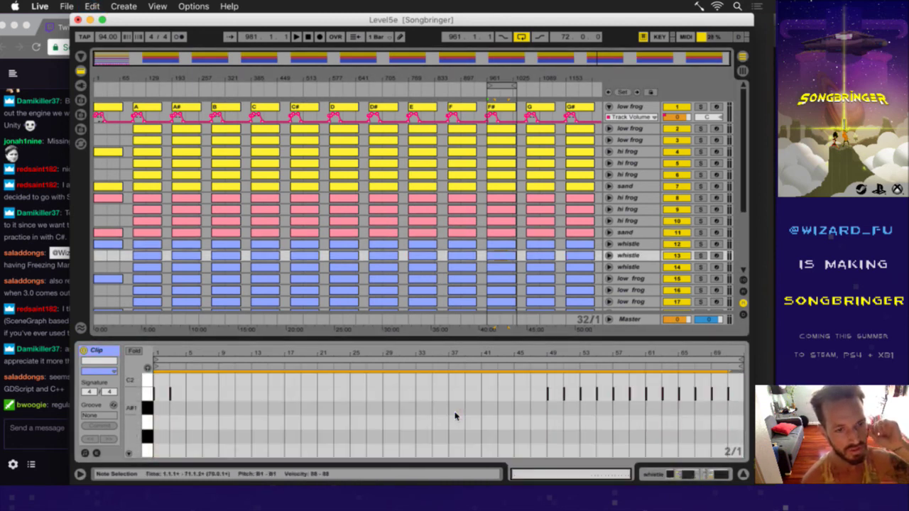
key(Down)
key(super+a)
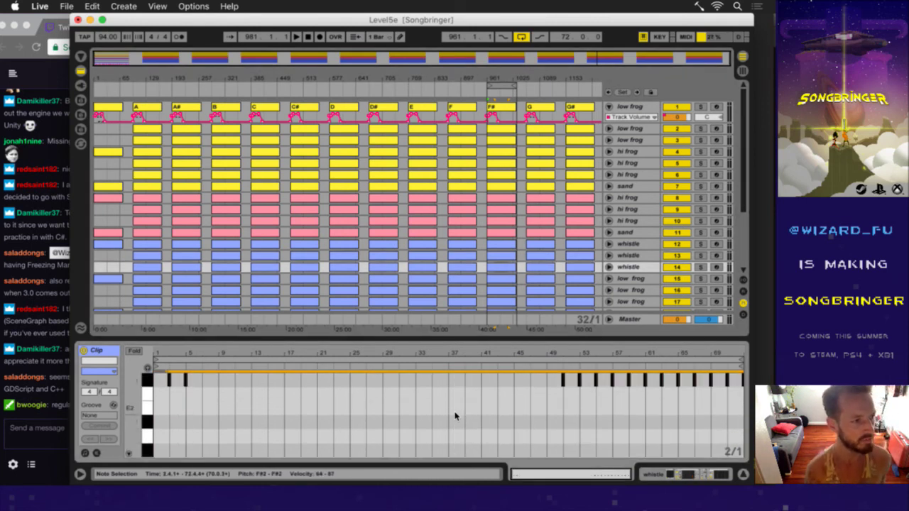
- Transpose all notes of the F# section's clips on low frog tracks 15 and 16 up nine semitones
key(Down)
key(super+a)
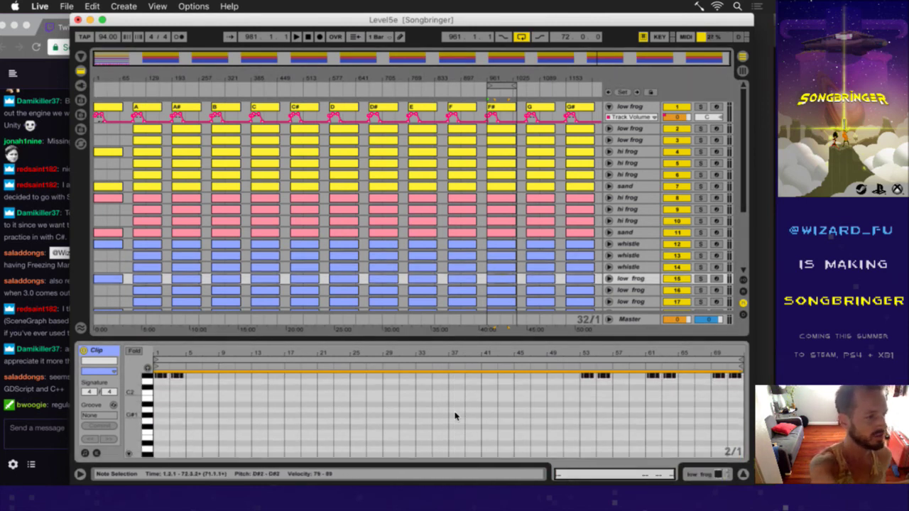
key(Down)
key(super+a)
key(Up)
key(Up)
key(Up)
key(Up)
key(Up)
key(Up)
key(Up)
key(Up)
key(Up)
- Transpose all notes of the F# section's clip on low frog track 17 up to F#2, and move on to the following track
key(Down)
key(super+a)
key(Up)
key(Up)
key(Up)
key(Up)
key(Up)
key(Up)
key(Up)
key(Up)
key(Down)
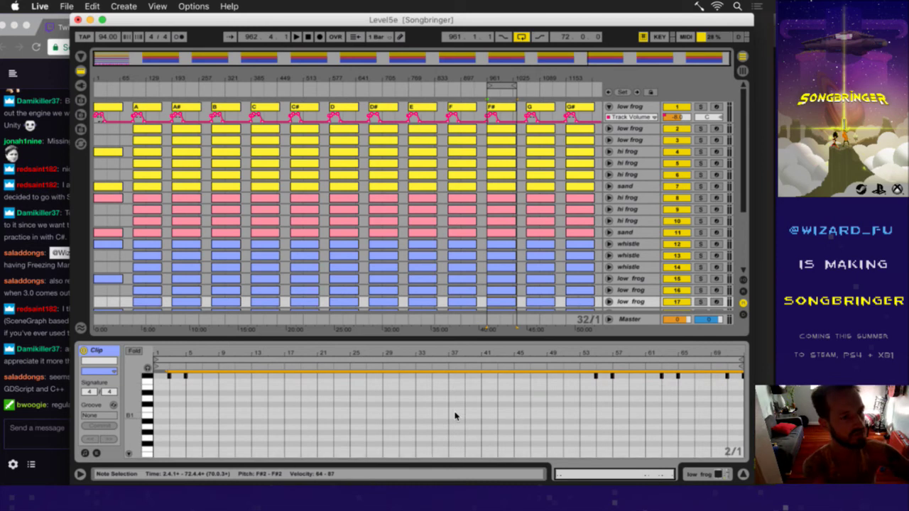
- Transpose all notes of the F# section's clip on the sand track below low frog track 17 into F#
key(super+a)
key(Up)
key(Up)
key(Up)
key(Up)
key(Up)
key(Up)
key(Up)
key(Up)
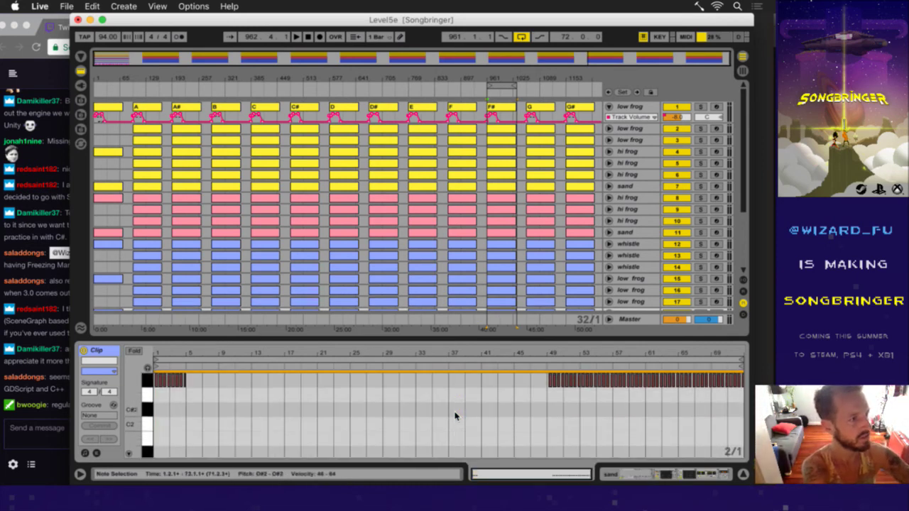
key(Down)
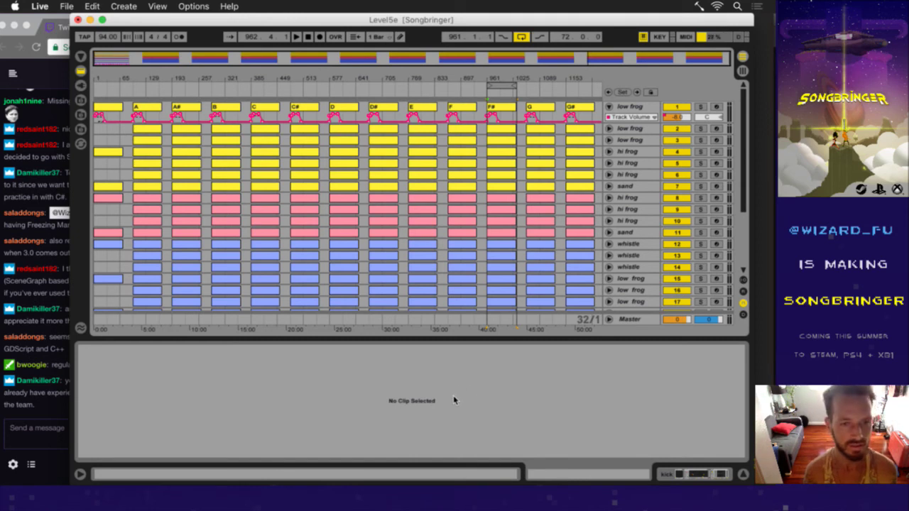
- Move the loop onto the G section, and in iTerm2 set noteOffset to 10 in abletonNoteIncrease and save init.lua
drag(501, 86, 541, 86)
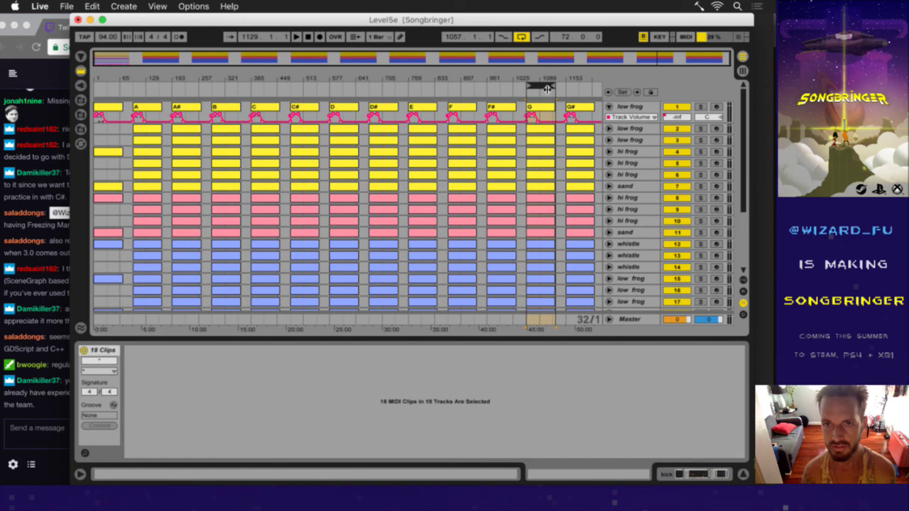
key(super+Tab)
click(277, 257)
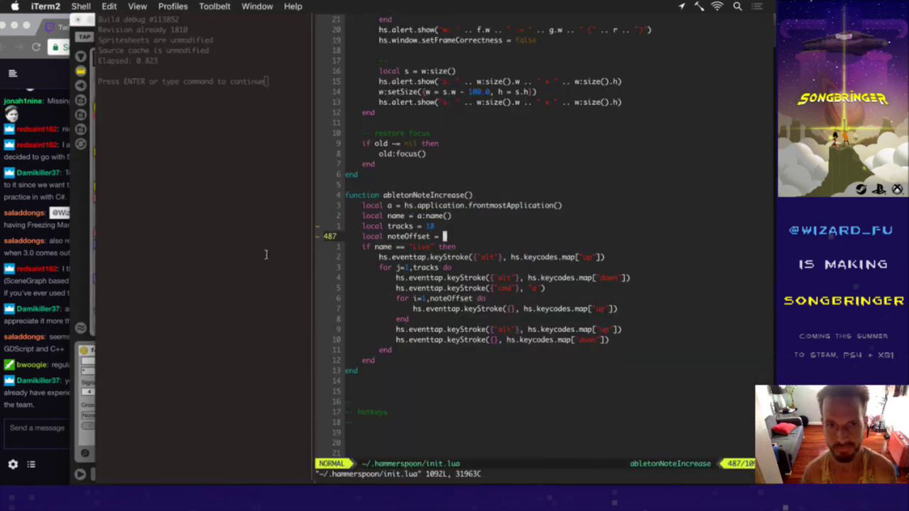
text(a)
text(8)
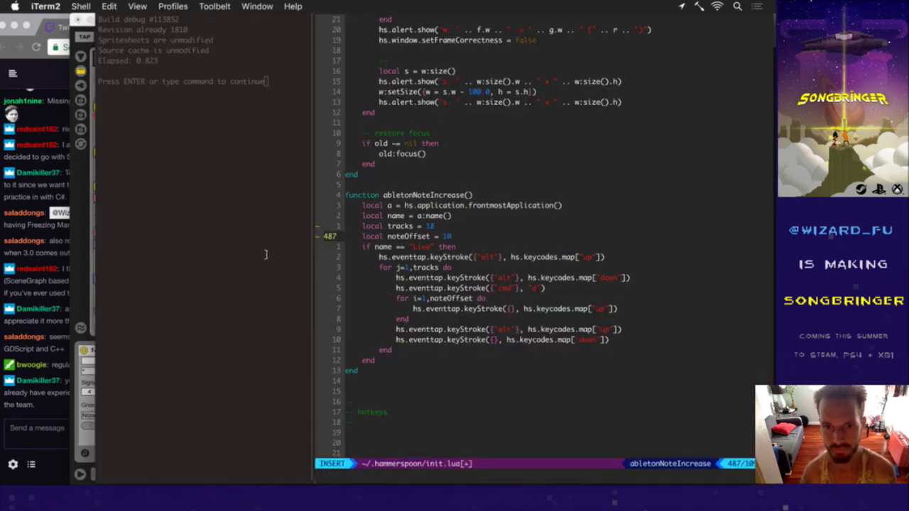
key(Escape)
key(u)
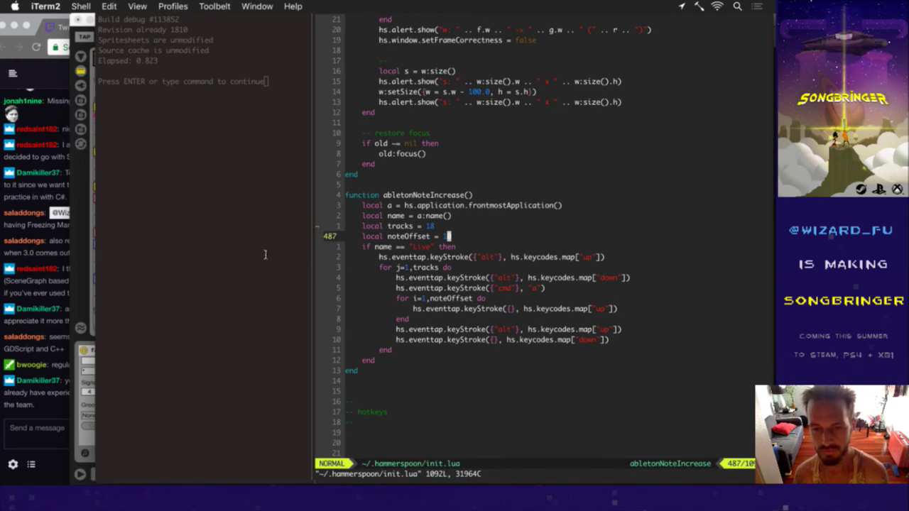
key(super+Tab)
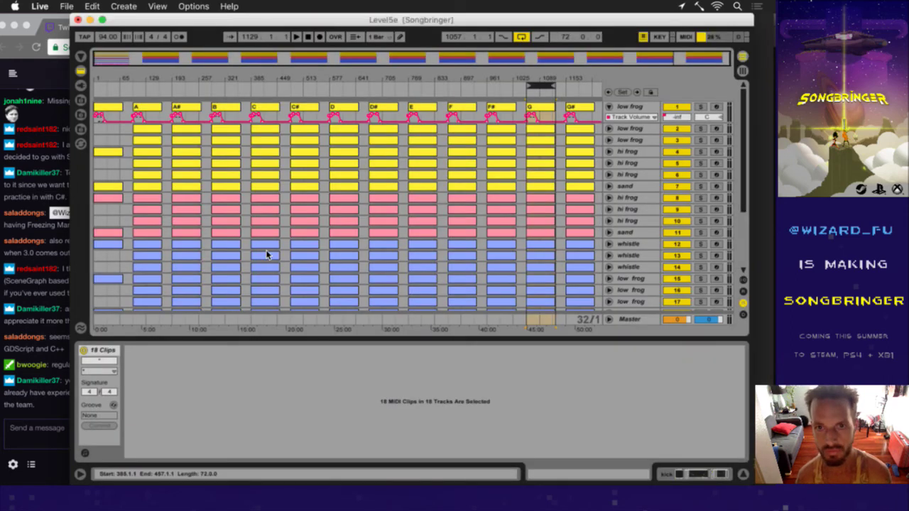
- Examine the notes of the G section's clips from low frog track 1 down to low frog track 17, returning to track 1
click(544, 107)
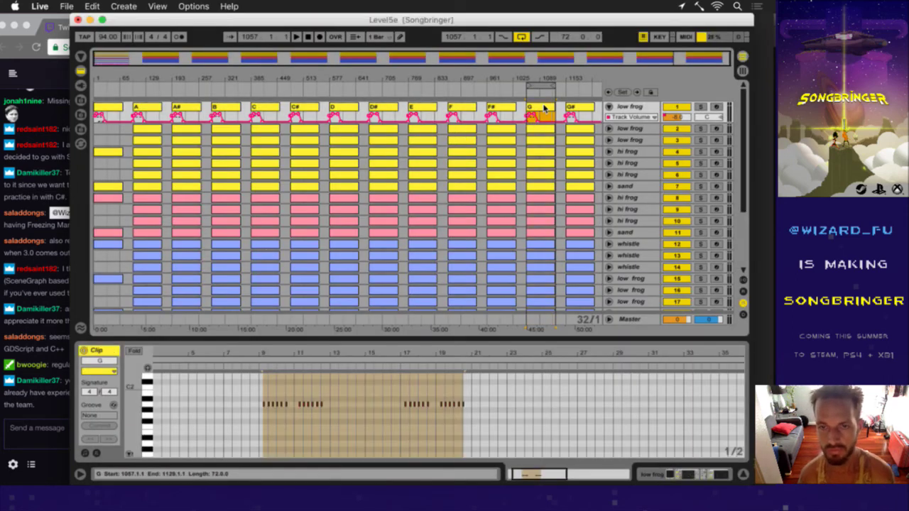
key(Down)
key(Down)
key(Down)
key(Down)
key(Down)
key(Down)
key(Down)
key(Down)
key(Down)
key(Down)
key(Down)
key(Down)
key(Down)
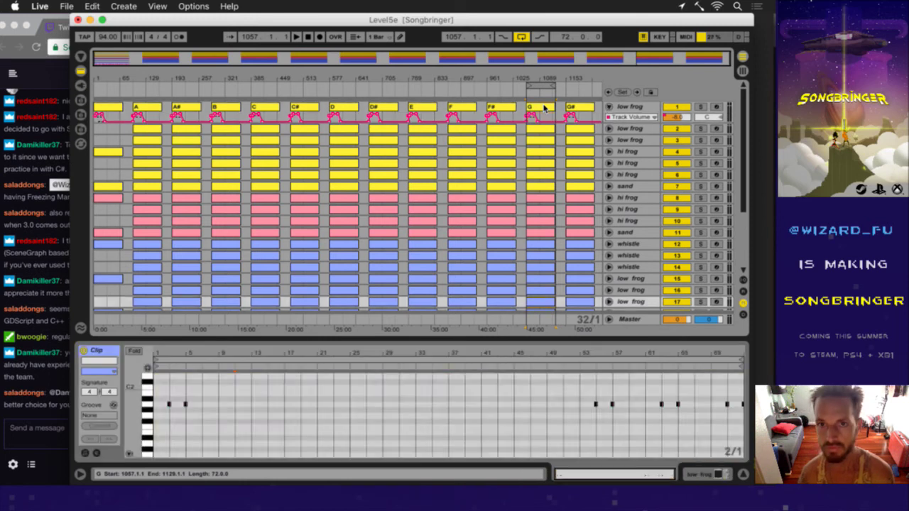
key(Up)
key(Up)
key(Up)
key(Up)
key(Up)
key(Up)
key(Up)
key(Up)
key(Up)
key(Up)
key(Up)
key(Up)
key(Up)
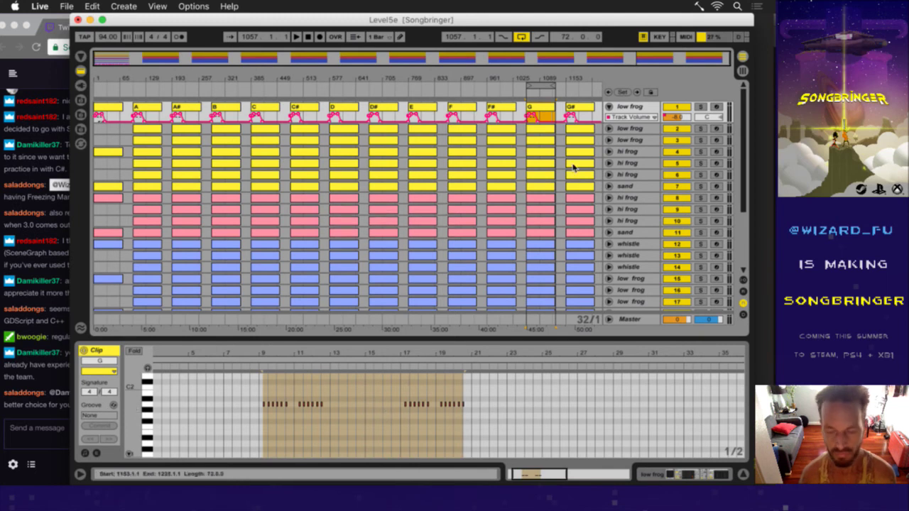
- Transpose all notes of the G section's clip on low frog track 1 up ten semitones
key(Up)
key(Up)
key(Up)
key(Up)
key(Up)
key(Up)
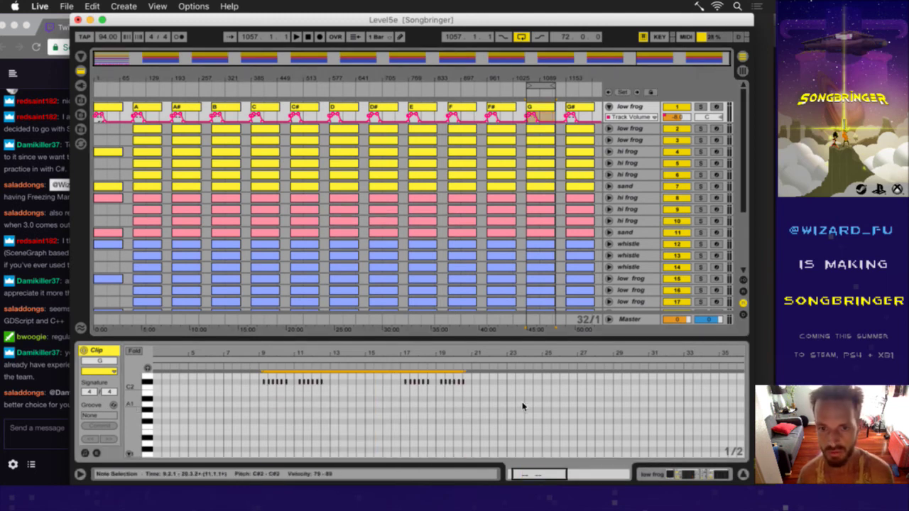
- Transpose all notes of the G section's clips on low frog tracks 2 and 3 up ten semitones
key(Down)
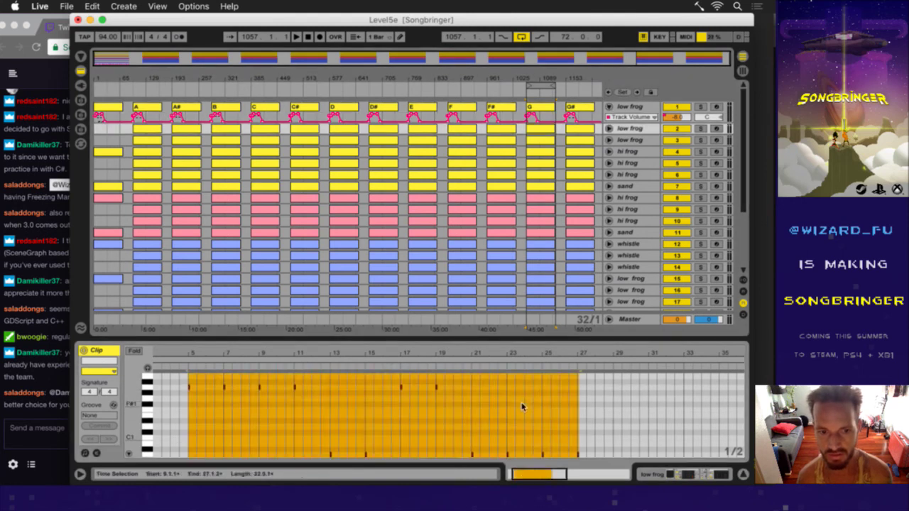
key(Up)
key(Up)
key(Up)
key(Up)
key(Up)
key(Up)
key(Up)
key(Up)
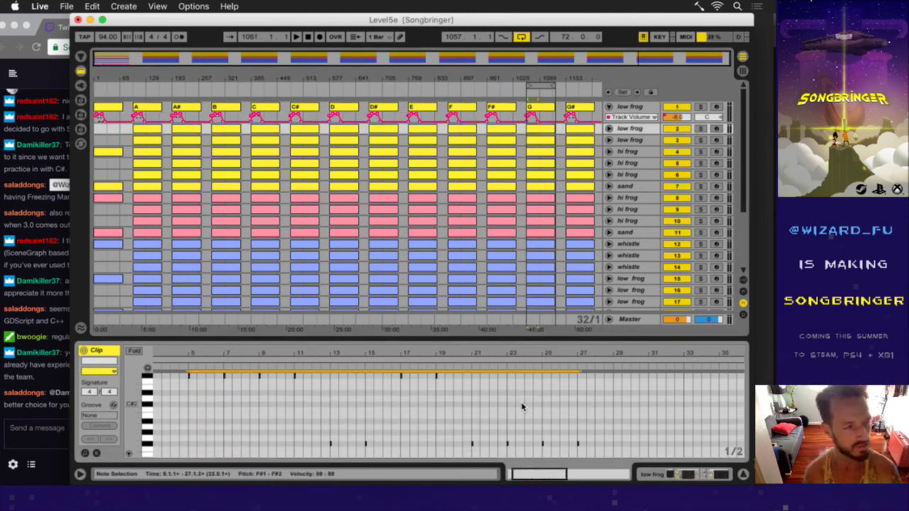
key(Down)
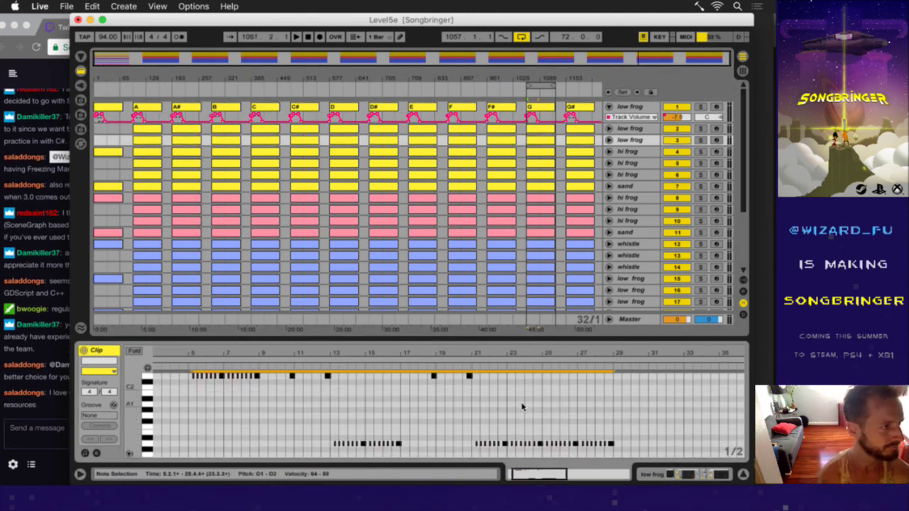
- Transpose all notes of the G section's yellow clips on hi frog tracks 4 to 6 and sand track 7 into G
key(Down)
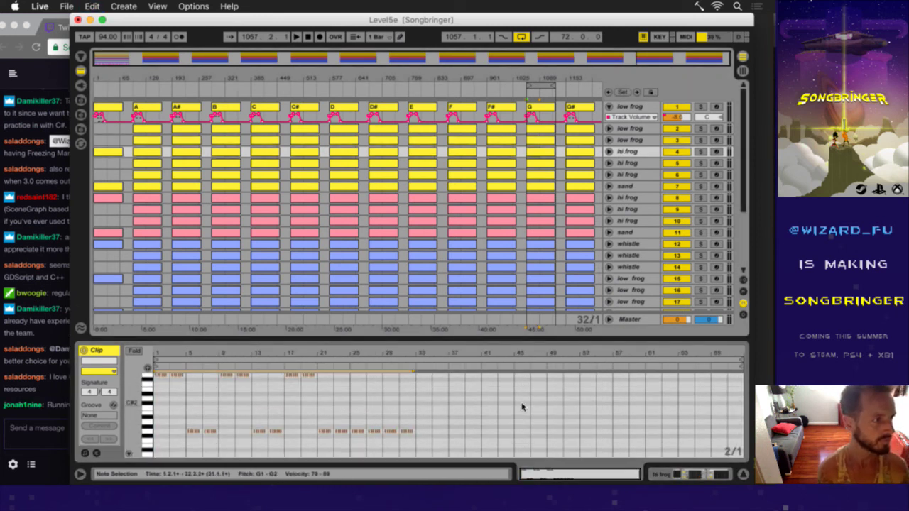
key(Down)
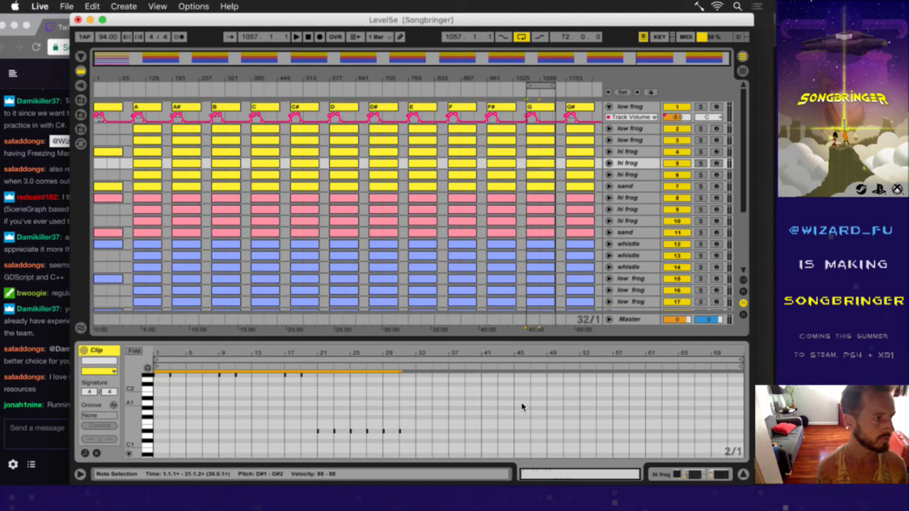
key(Down)
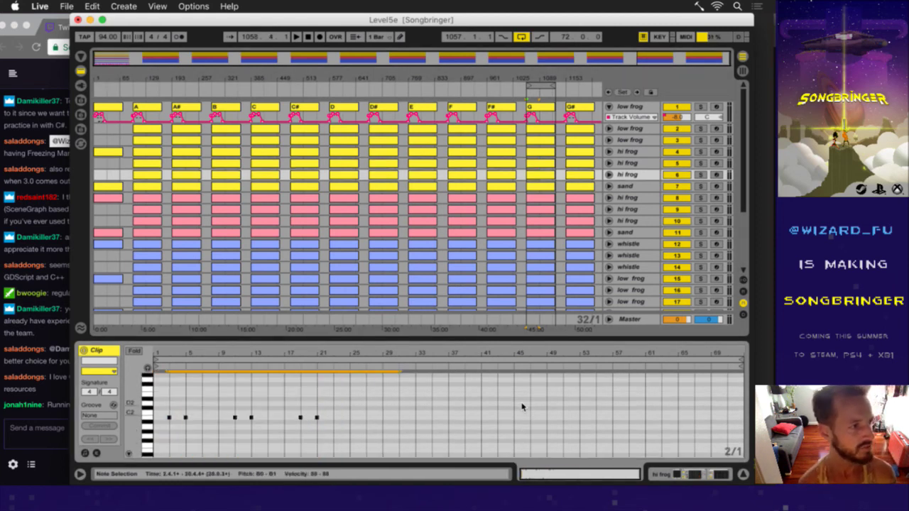
key(Down)
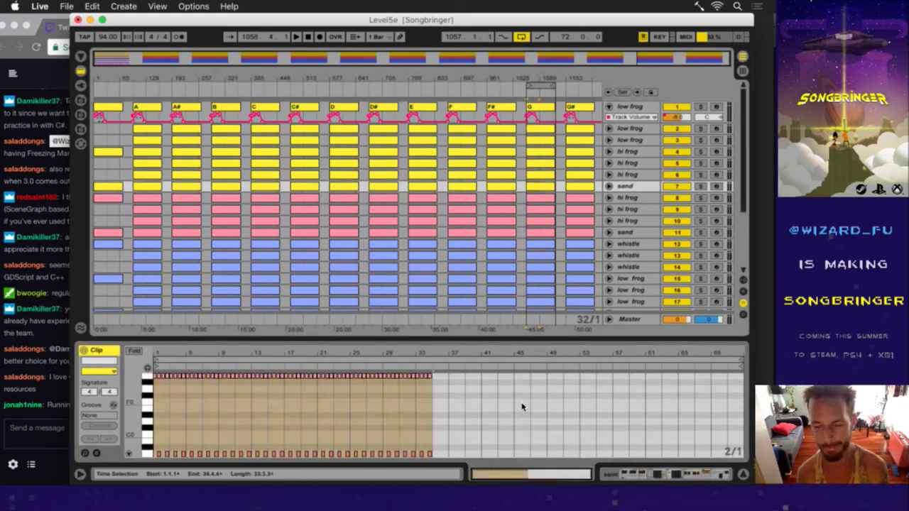
key(Up)
key(Up)
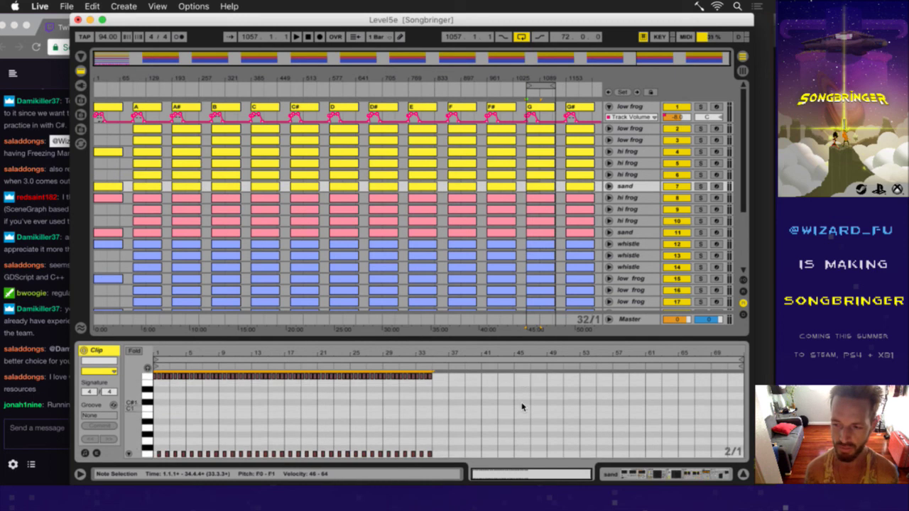
- Transpose all notes of the G section's pink clips on hi frog tracks 8 to 10 and sand track 11 into G
key(Down)
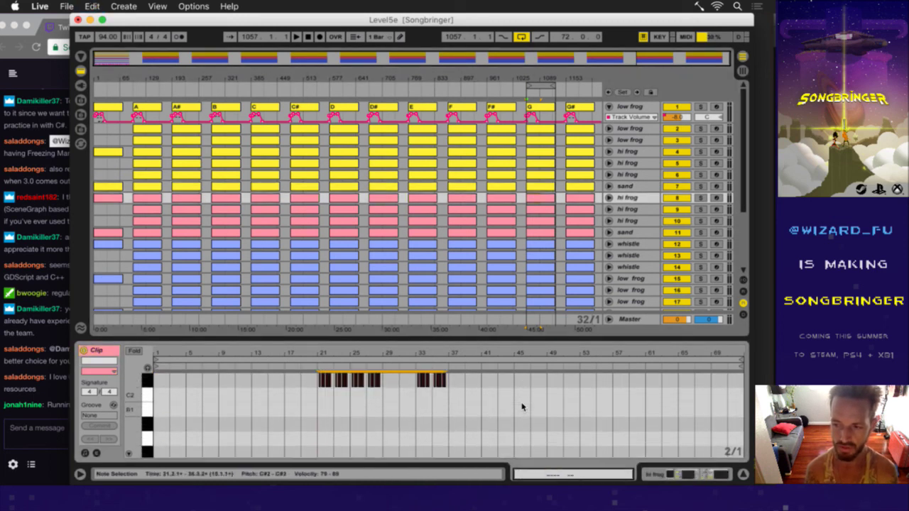
key(Down)
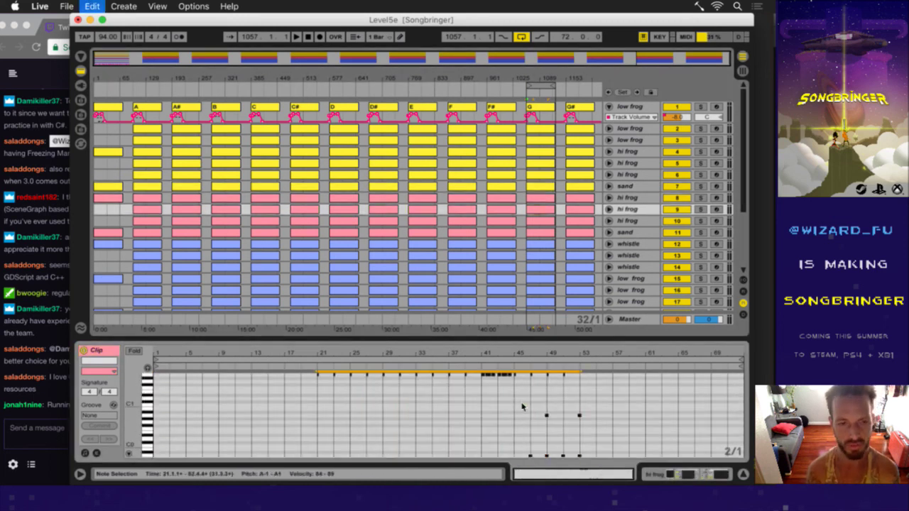
key(Down)
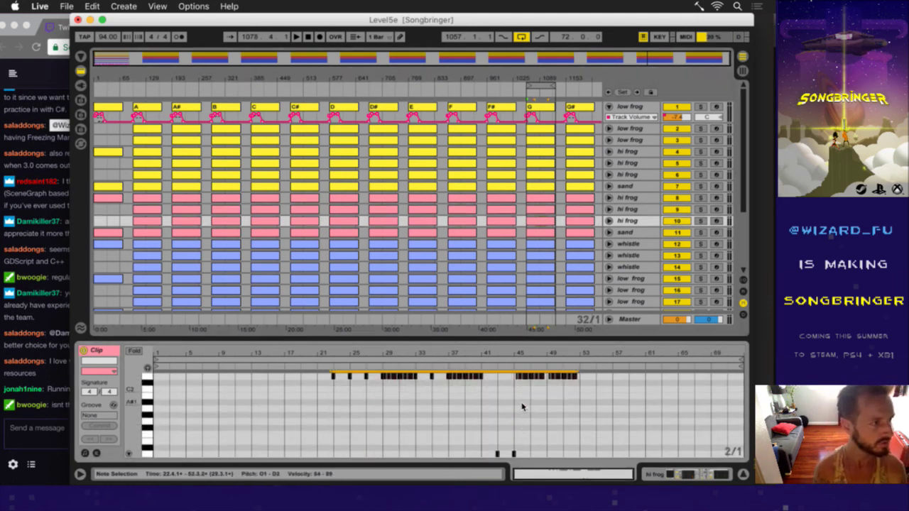
key(Down)
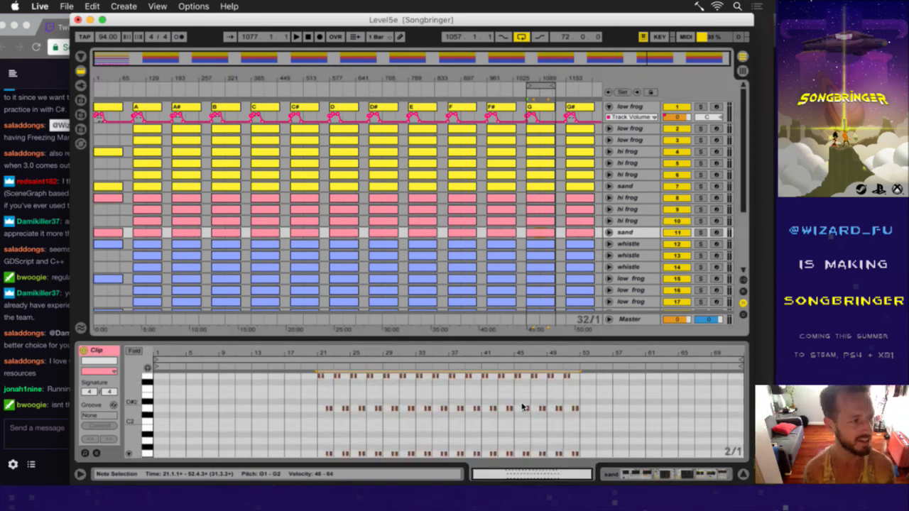
- Transpose all notes of the G section's clips on whistle tracks 12 to 14 into G
key(Down)
key(Up)
key(Up)
key(Up)
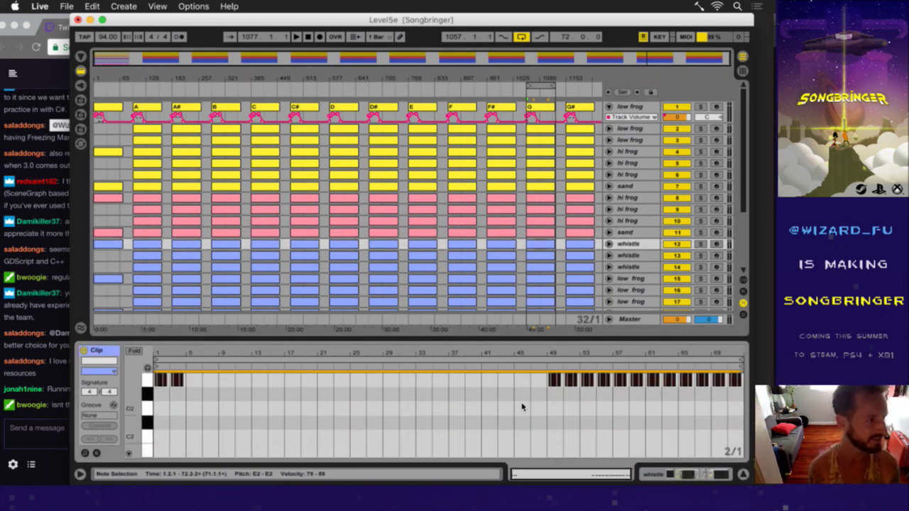
key(Down)
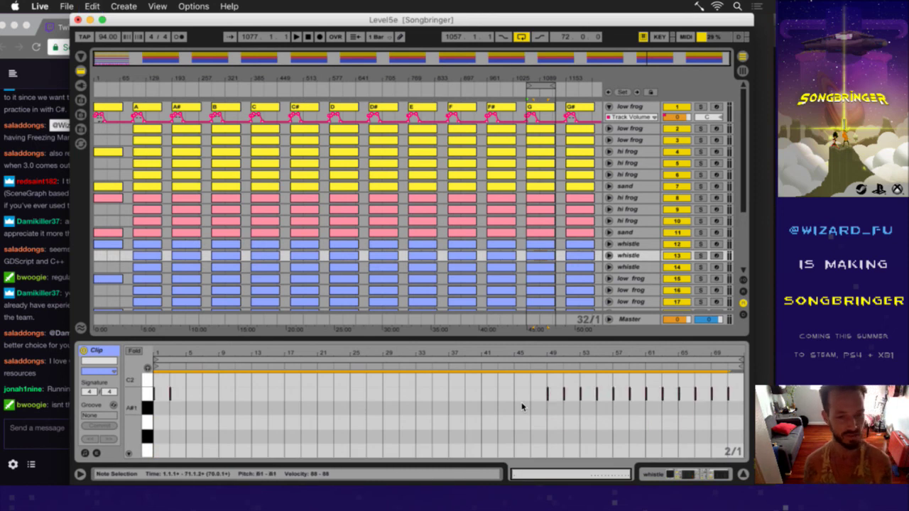
key(Down)
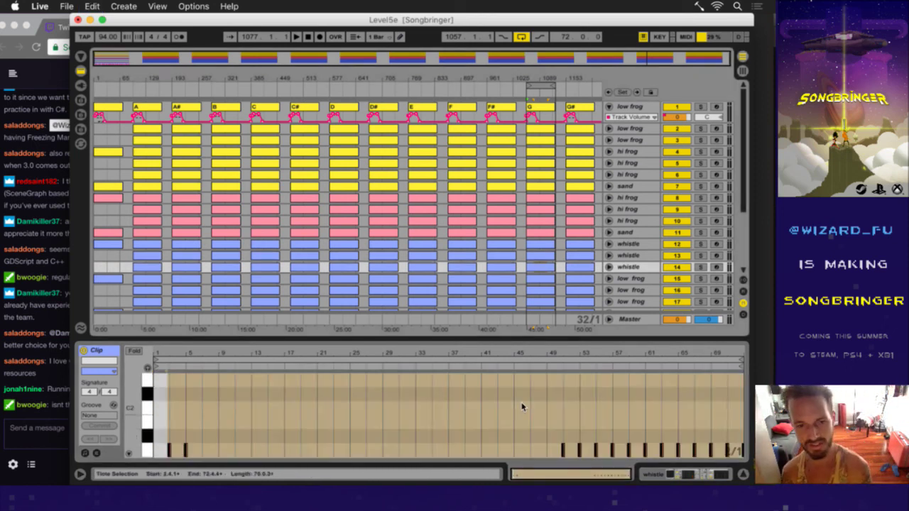
key(Up)
key(Up)
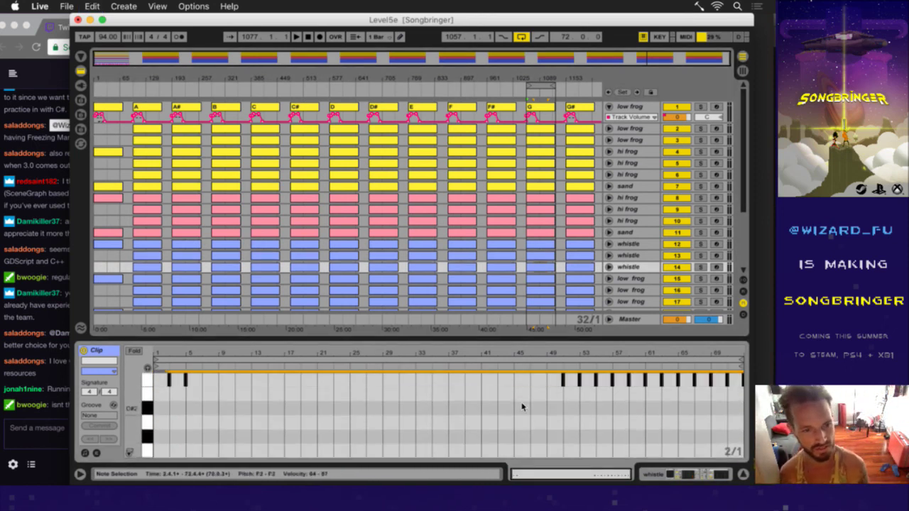
- Transpose all notes of the G section's clips on low frog tracks 15 to 17 and the sand track below them into G
key(Down)
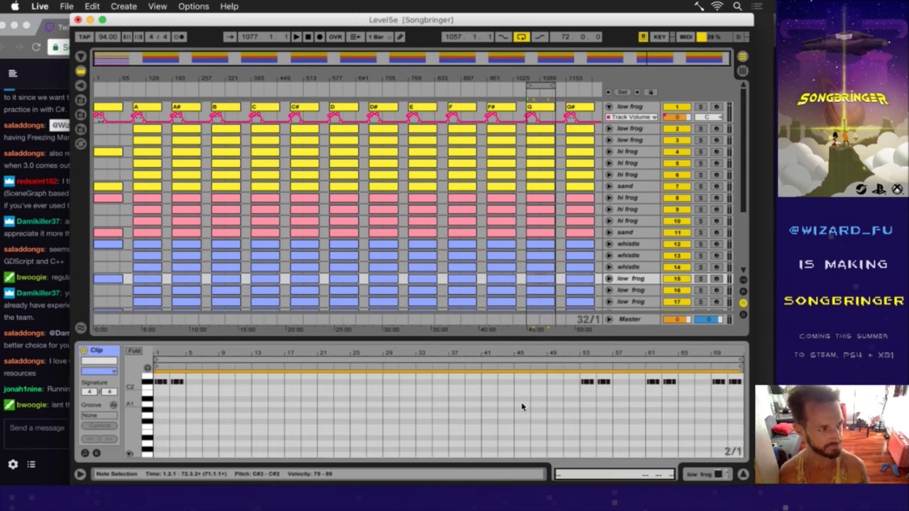
key(Down)
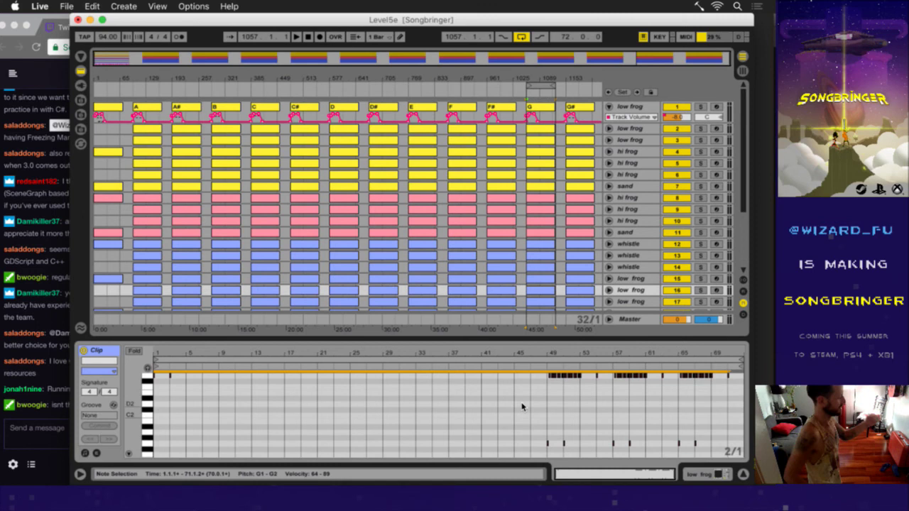
key(Down)
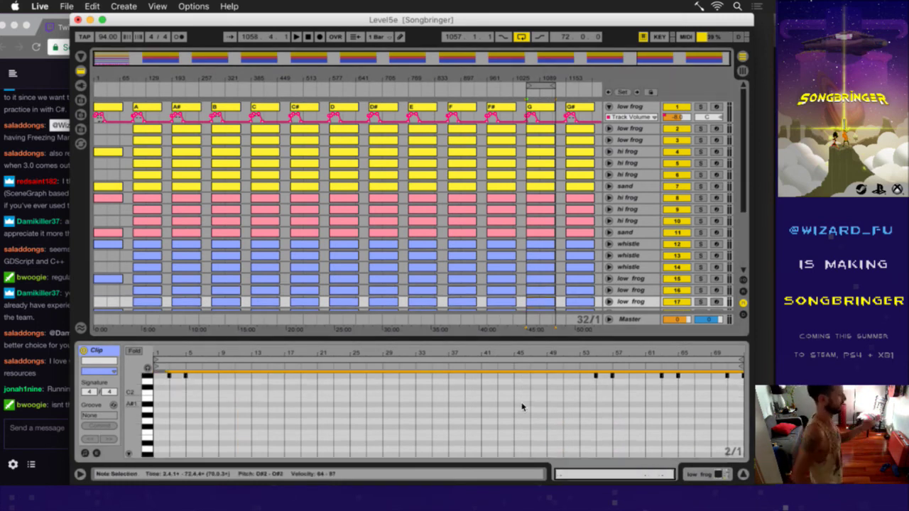
key(Down)
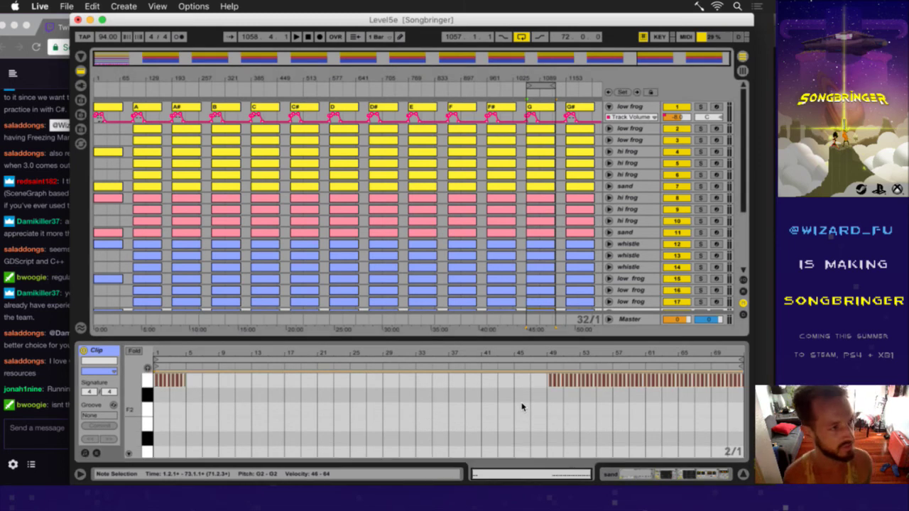
key(Down)
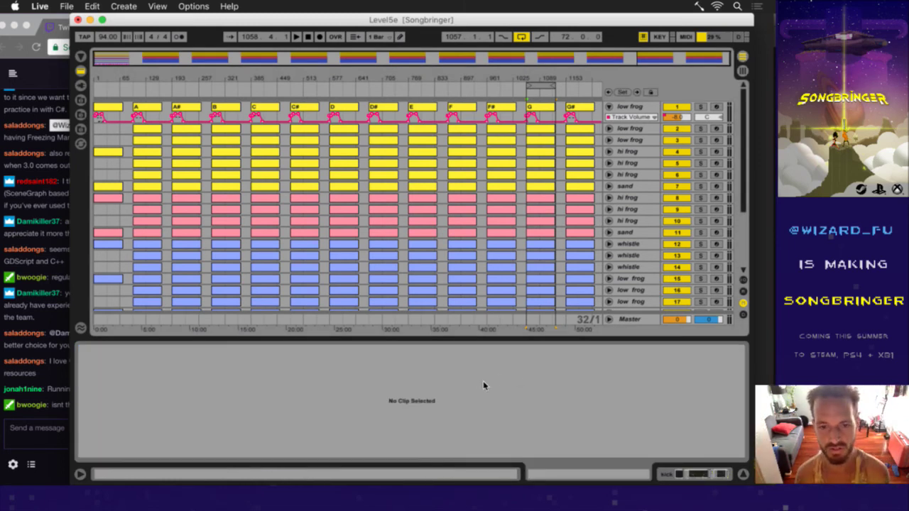
- In iTerm2, set noteOffset to 11 and save init.lua, and in Live move the loop onto the G# section
key(super+Tab)
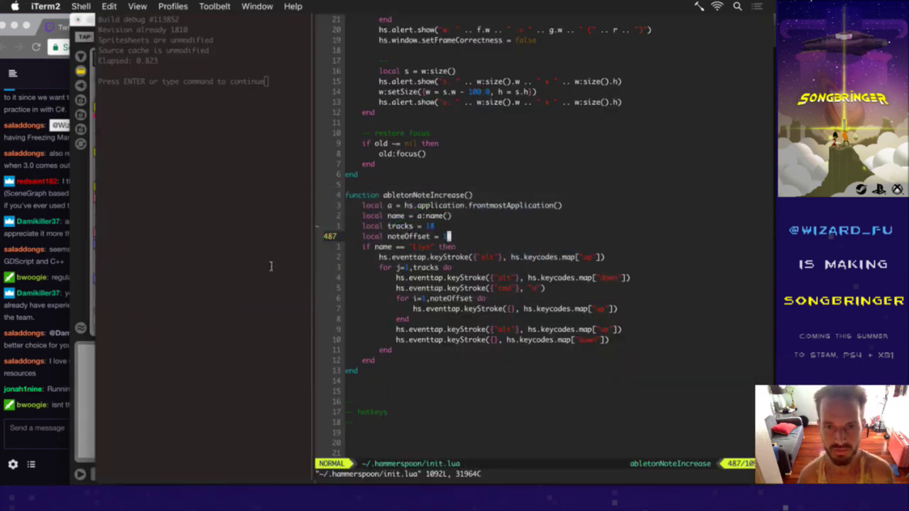
text(s1)
key(Escape)
text(:w)
key(Return)
key(super+Tab)
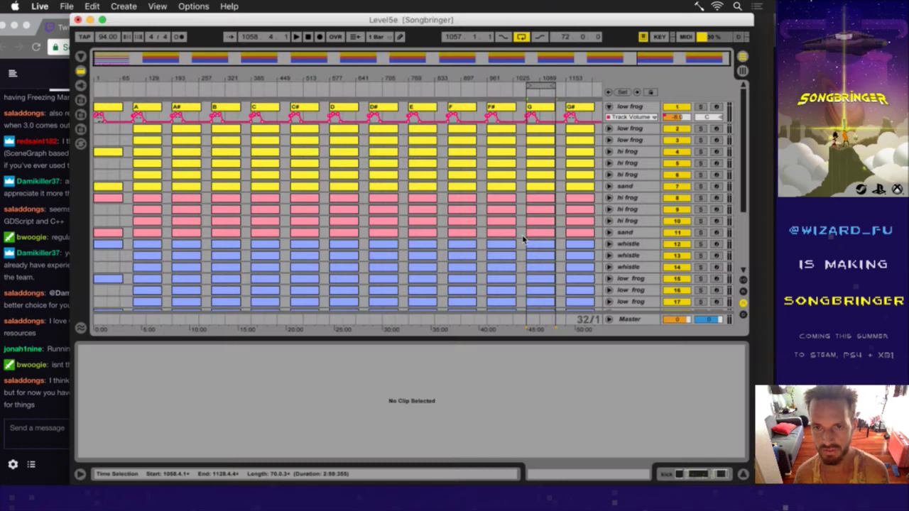
drag(538, 87, 580, 95)
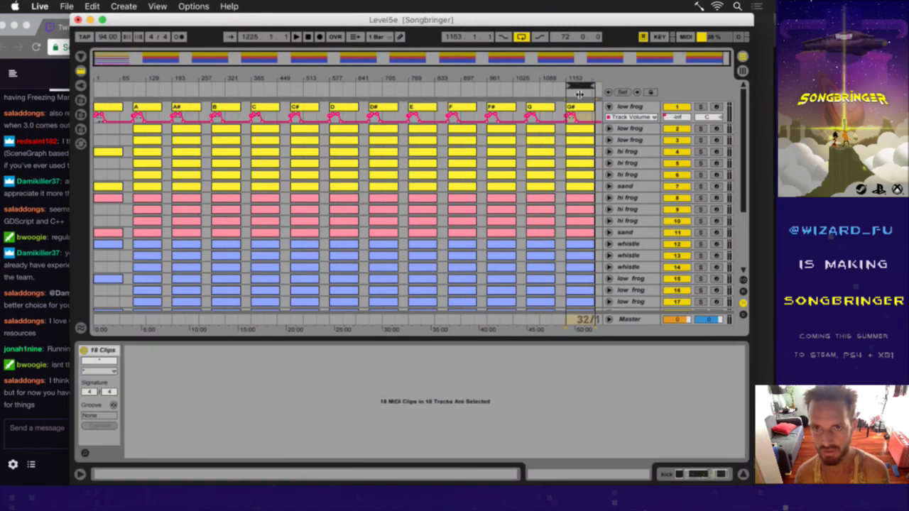
- Try to run the transposing script on the G# section's clips, starting from low frog track 1
click(579, 108)
key(Down)
key(Down)
key(Down)
key(Down)
key(Down)
key(Down)
key(Down)
key(Down)
key(Down)
key(Down)
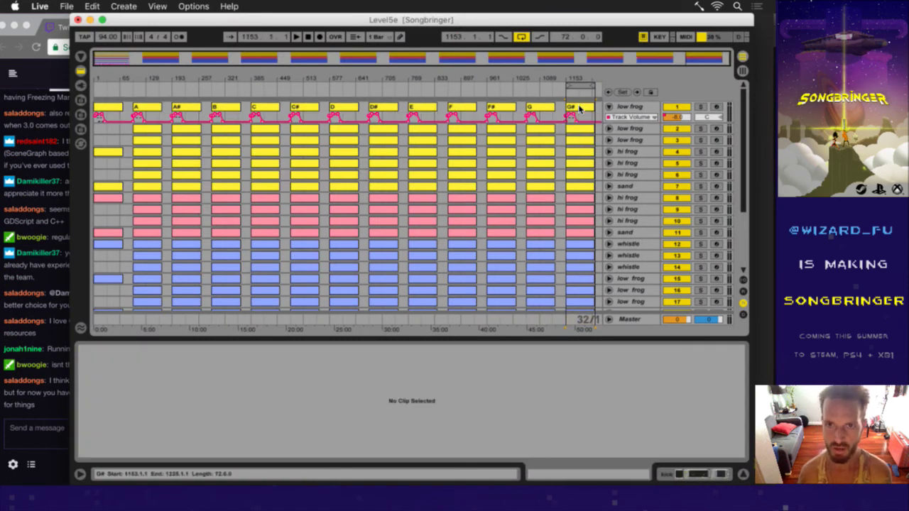
key(Up)
key(Up)
key(Up)
key(Up)
key(Up)
key(Up)
key(Up)
key(Up)
key(Up)
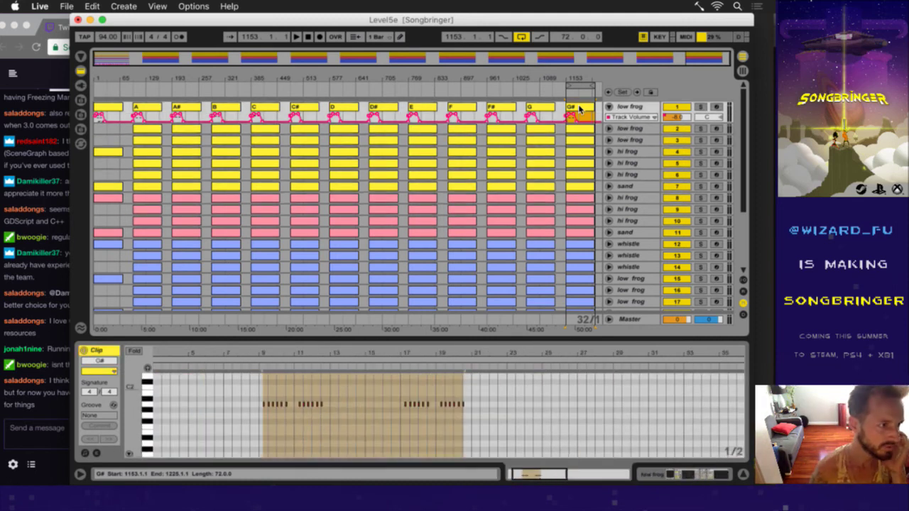
- Reload the Hammerspoon configuration, retry on the G# clip, and check noteOffset in init.lua in iTerm2 before returning to Live
key(ctrl+alt+super+r)
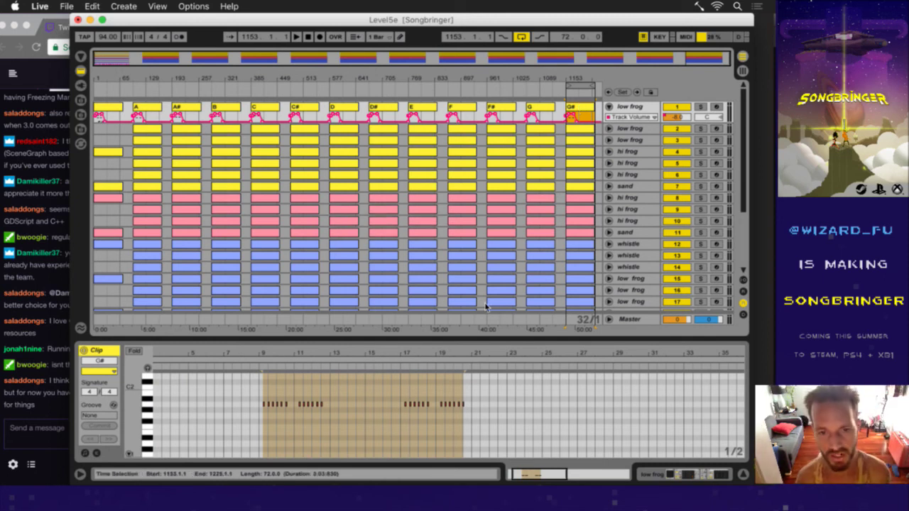
click(360, 402)
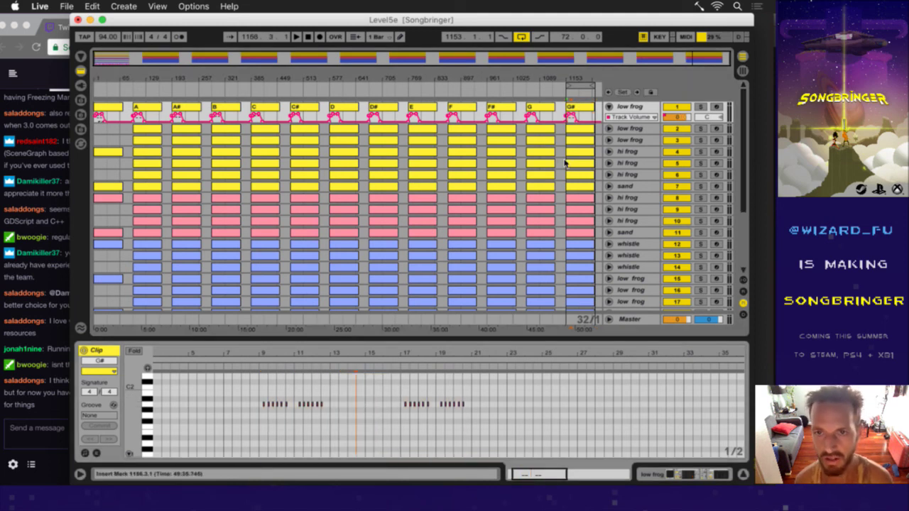
click(580, 108)
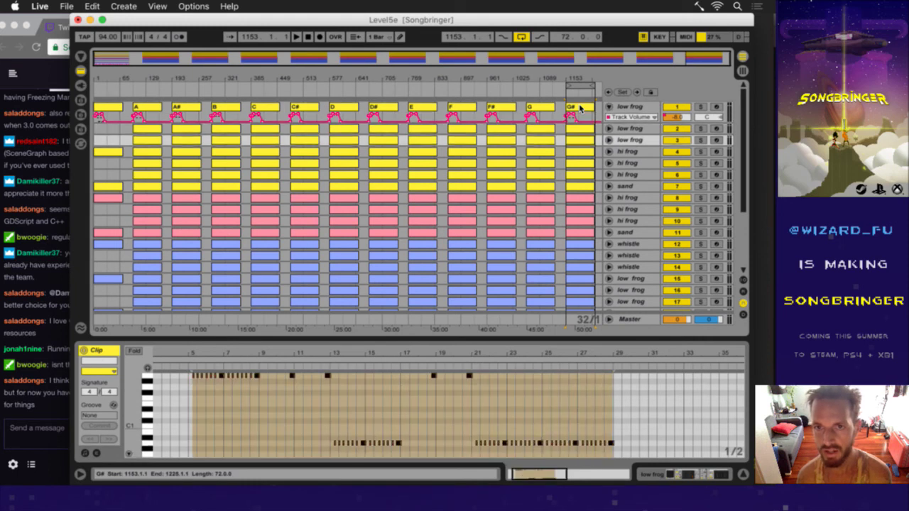
key(super+Tab)
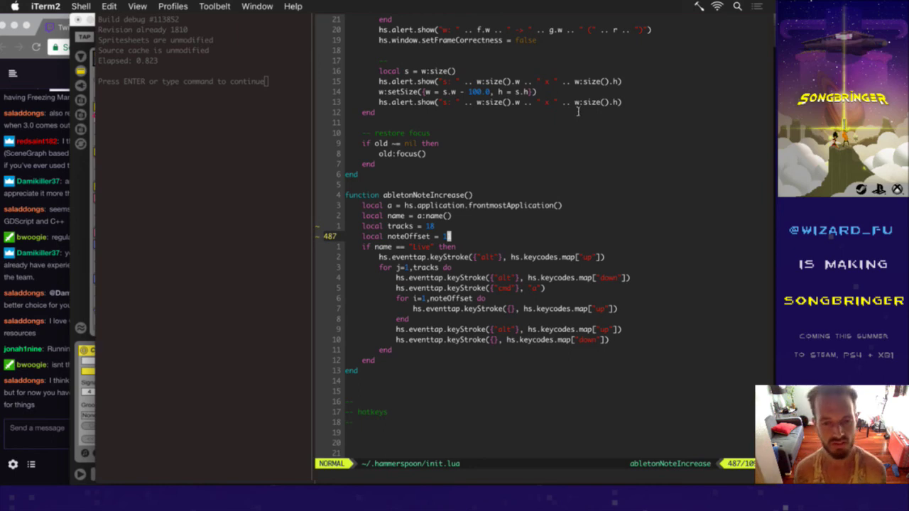
key(super+Tab)
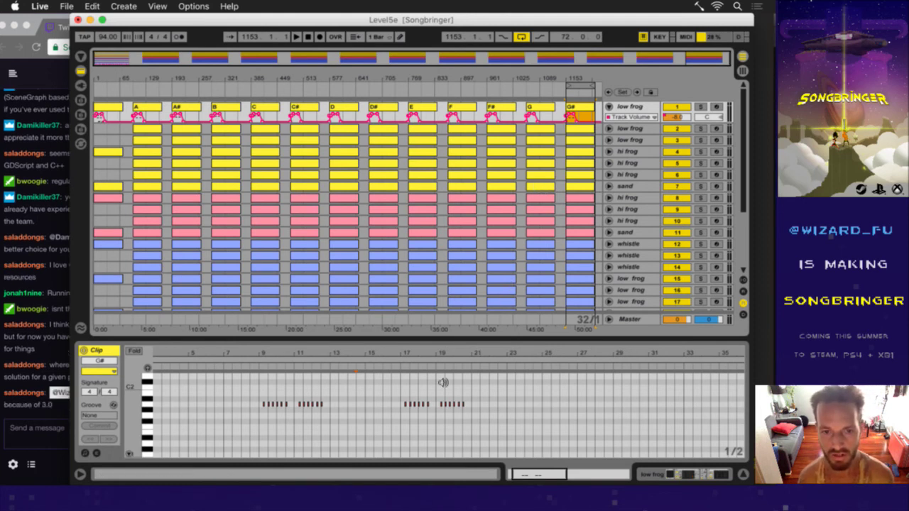
- Transpose all notes of the G# section's clips on low frog tracks 1 to 3 into G#
click(364, 396)
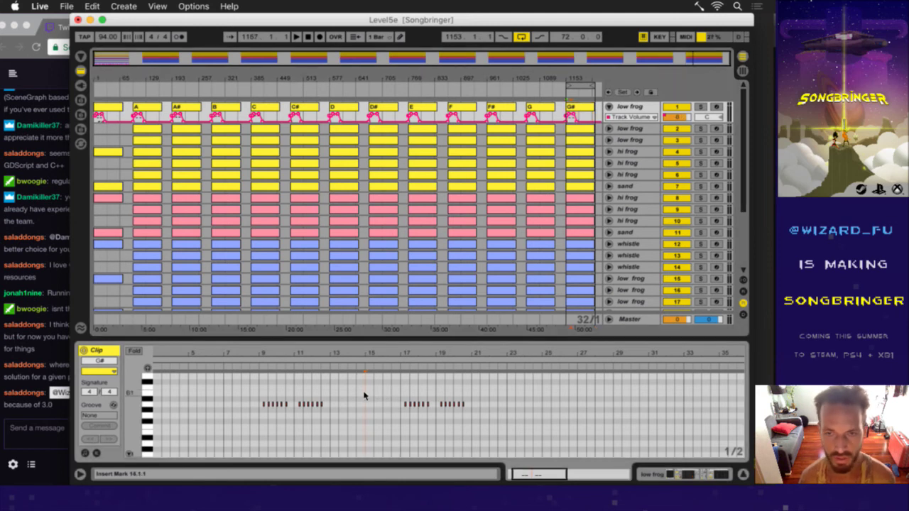
click(581, 106)
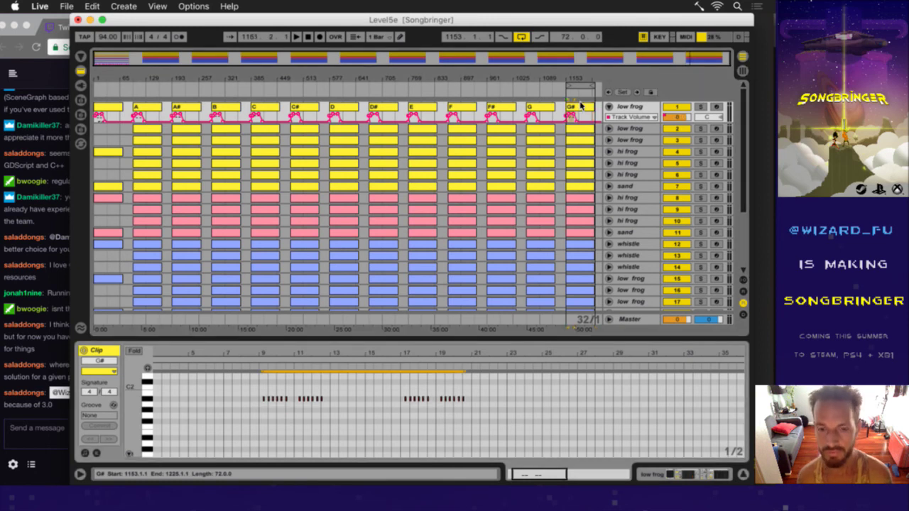
click(568, 376)
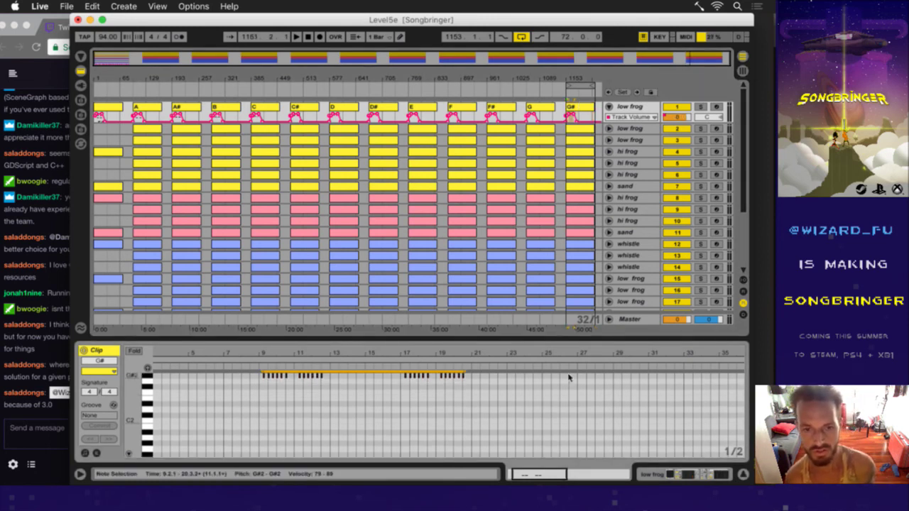
key(ctrl+a)
key(Up)
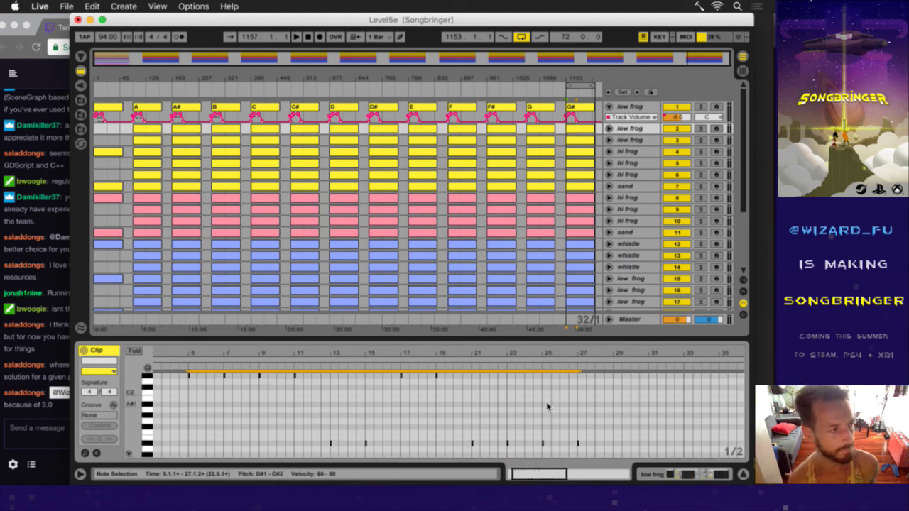
key(Down)
key(ctrl+a)
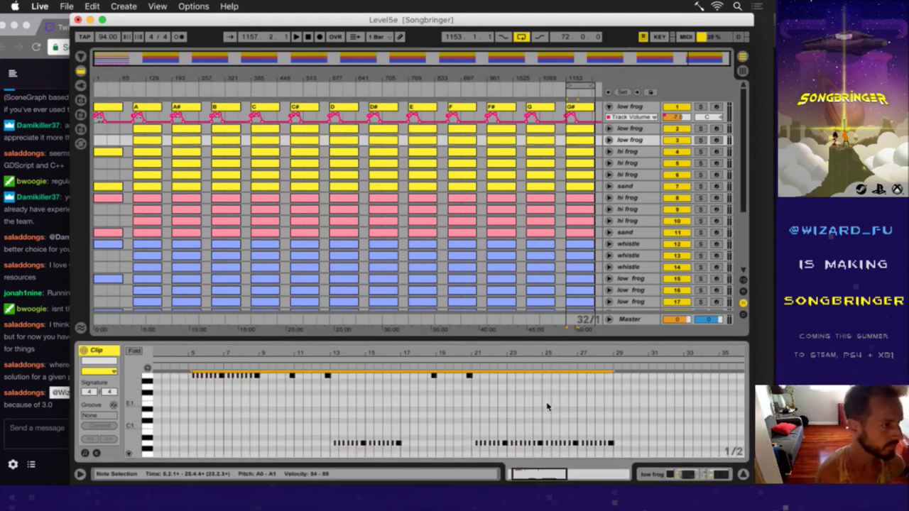
key(Up)
key(Up)
key(Up)
key(Up)
key(Up)
key(Up)
key(Up)
key(Up)
- Transpose all notes of the G# section's yellow clips on hi frog tracks 4 to 6 and sand track 7 into G#
key(Down)
key(ctrl+a)
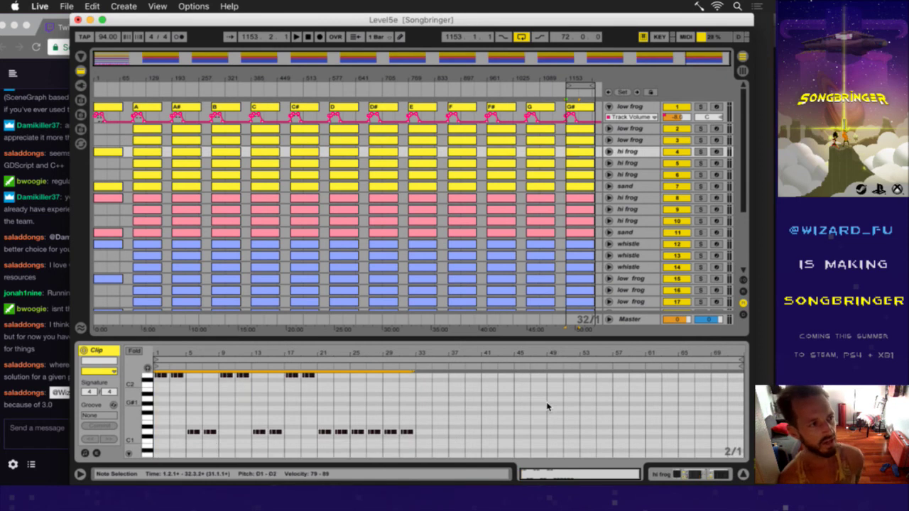
key(Down)
key(ctrl+a)
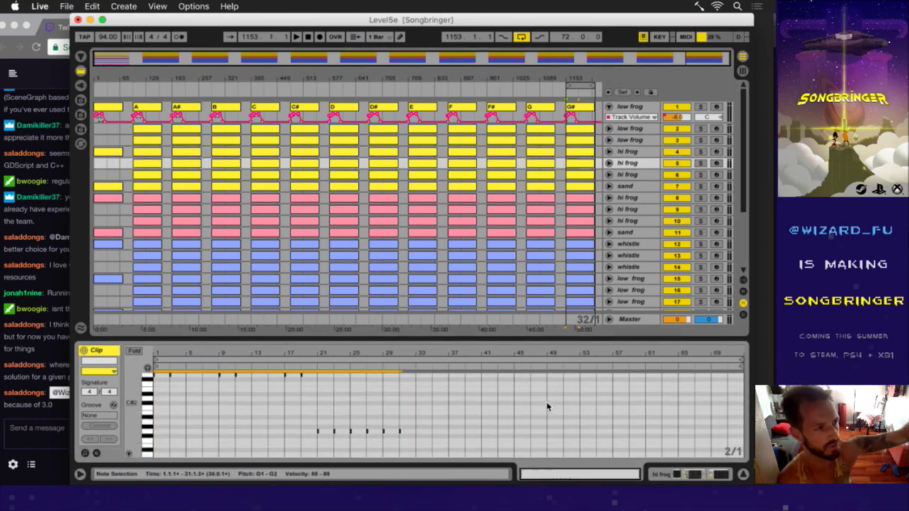
key(Down)
key(ctrl+a)
key(Up)
key(Up)
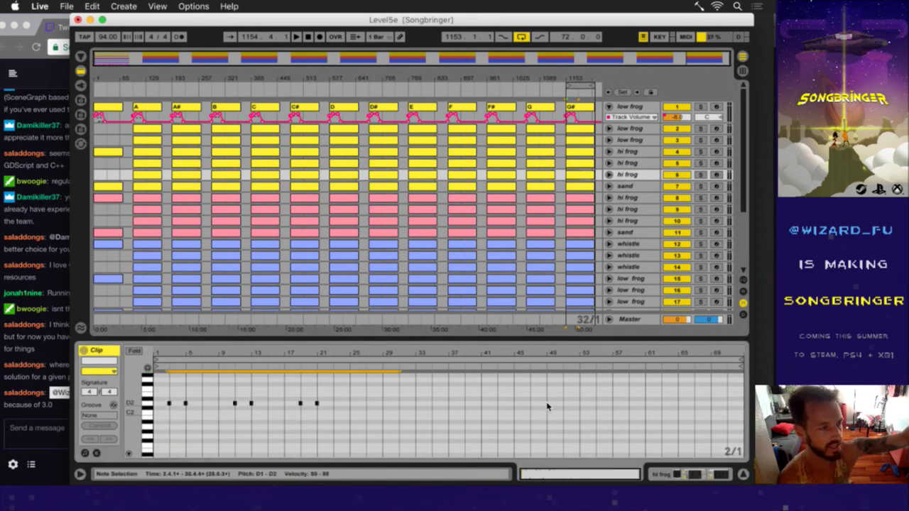
key(Down)
key(ctrl+a)
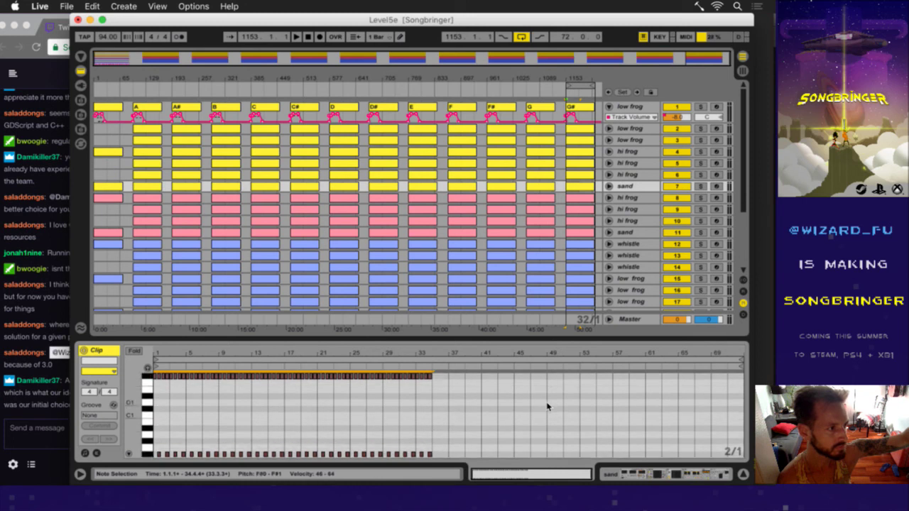
- Transpose all notes of the G# section's pink clips on hi frog tracks 8 to 10 and sand track 11 into G#
key(Down)
key(ctrl+a)
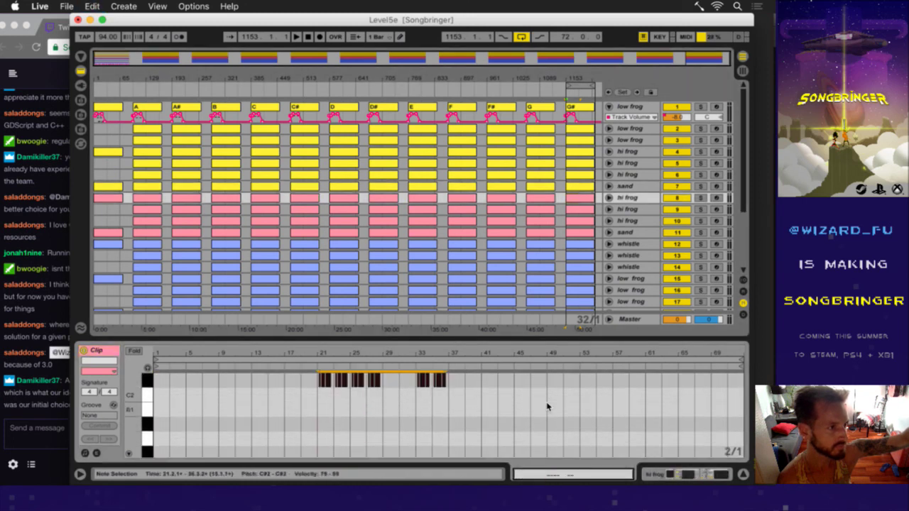
key(Down)
key(ctrl+a)
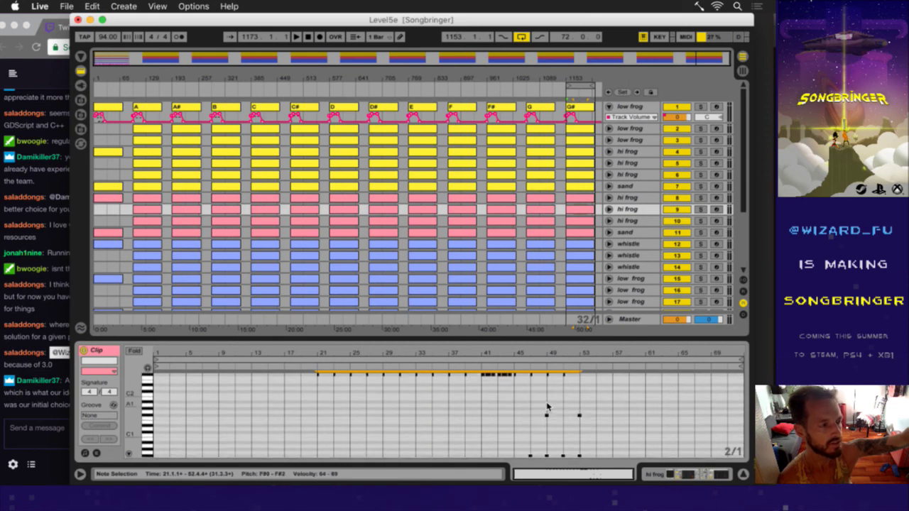
key(Down)
key(ctrl+a)
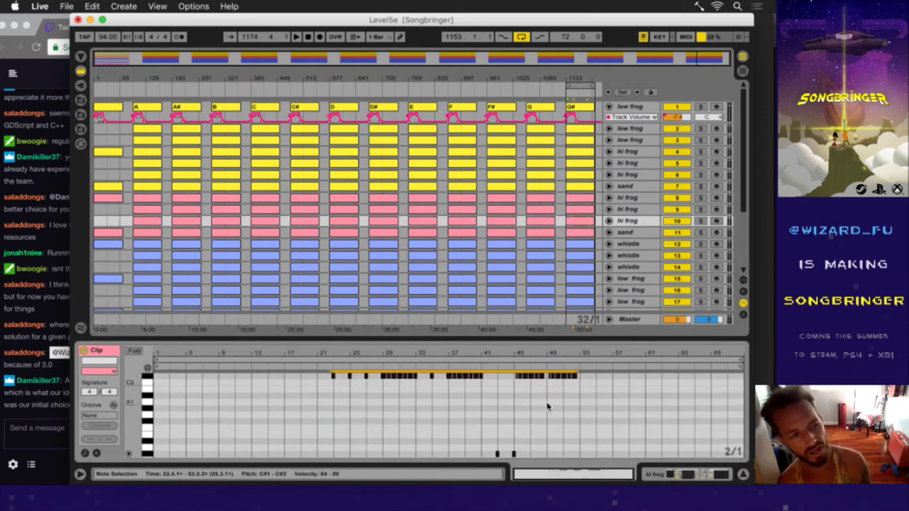
key(Down)
key(ctrl+a)
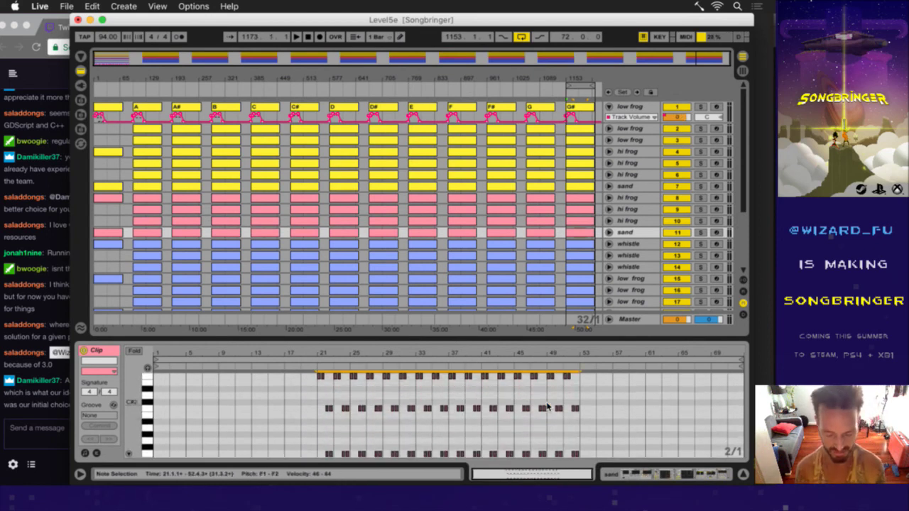
- Transpose all notes of the G# section's clips on whistle tracks 12 to 14 into G#
key(Down)
key(ctrl+a)
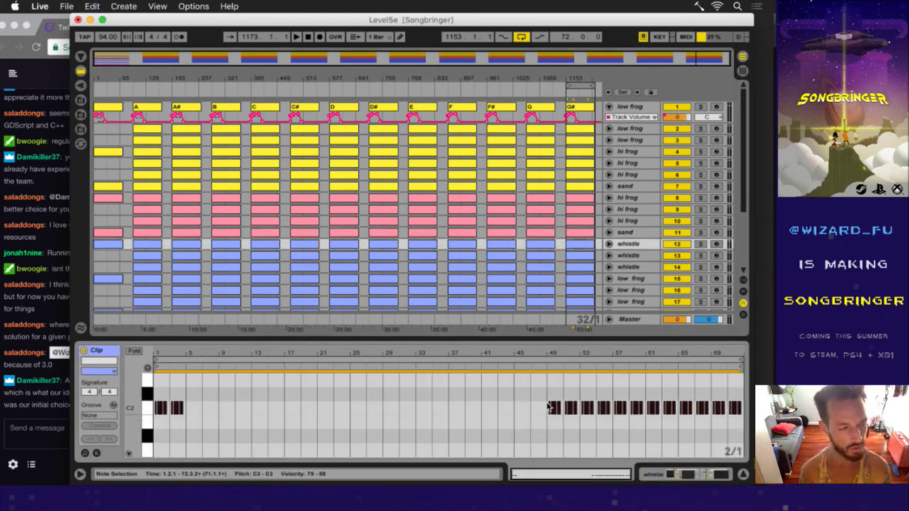
key(Down)
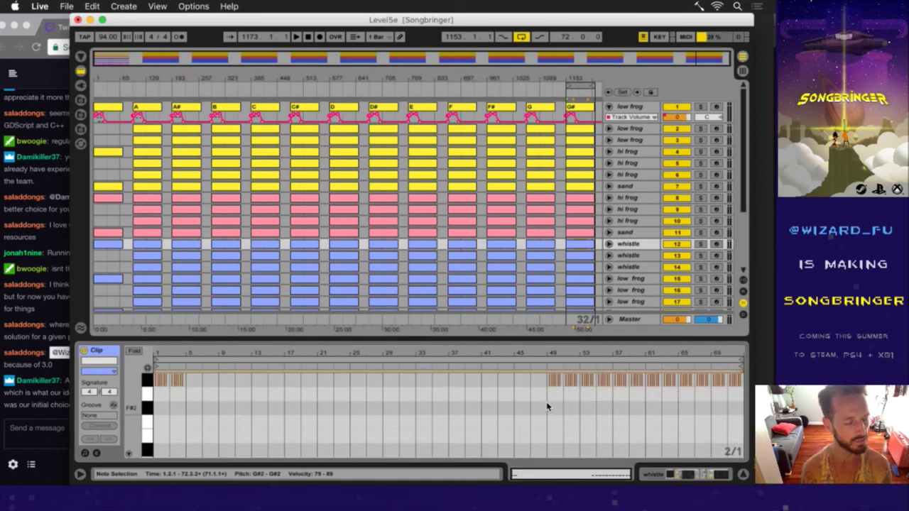
key(ctrl+a)
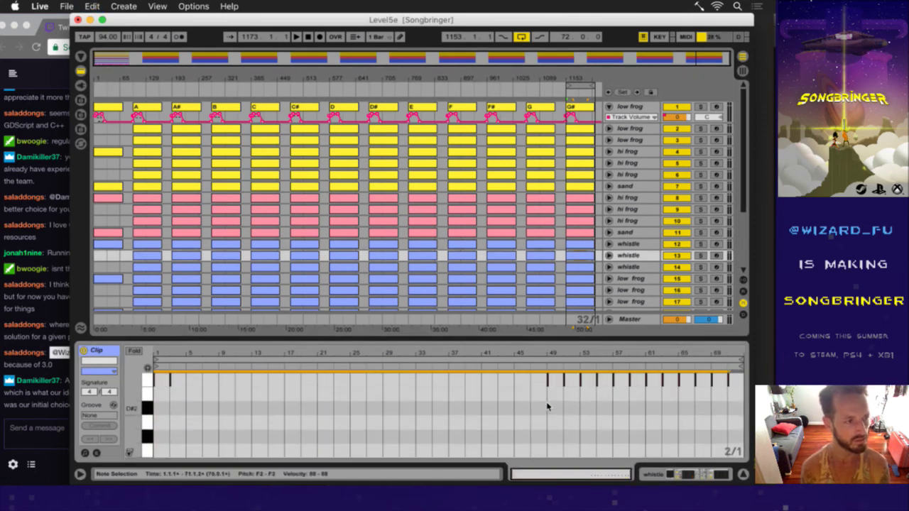
key(Down)
key(ctrl+a)
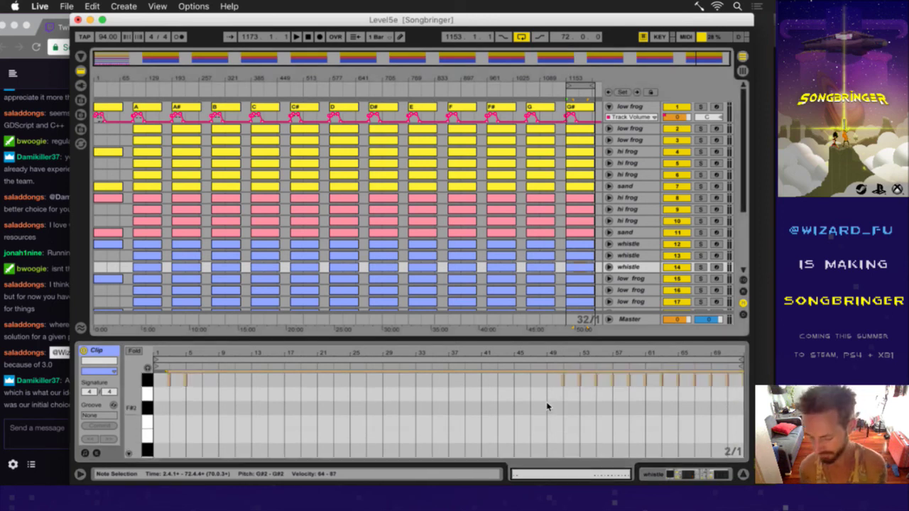
- Transpose all notes of the G# section's blue clips on low frog tracks 15 to 17 into G#
key(Down)
key(ctrl+a)
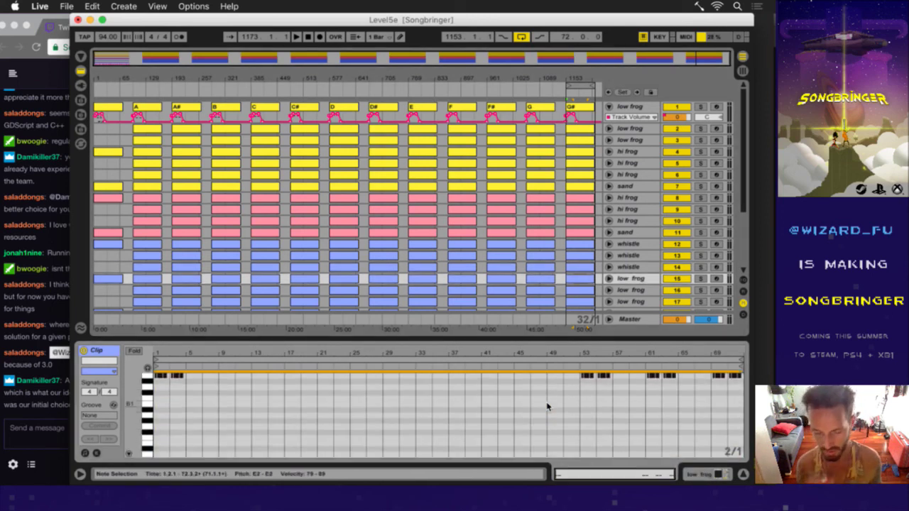
key(Down)
key(ctrl+a)
key(Up)
key(Up)
key(Up)
key(Up)
key(Up)
key(Up)
key(Up)
key(Up)
key(Up)
key(Up)
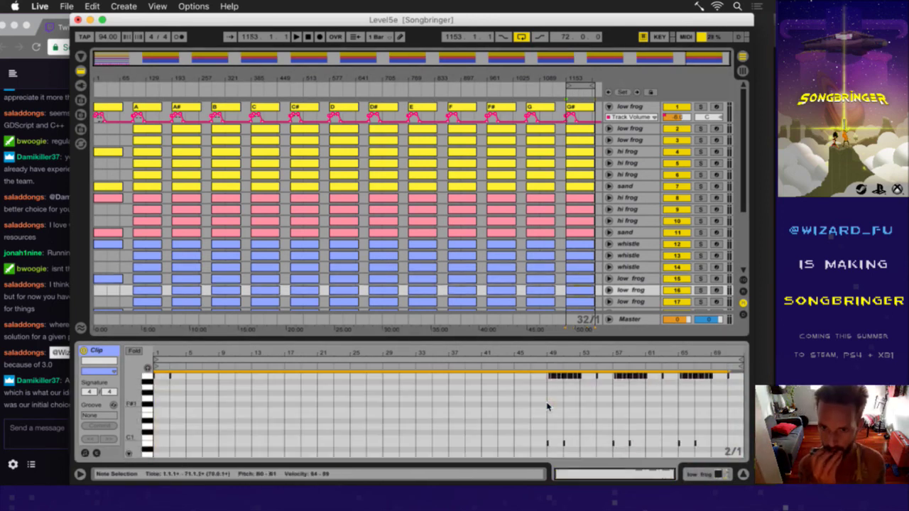
key(Down)
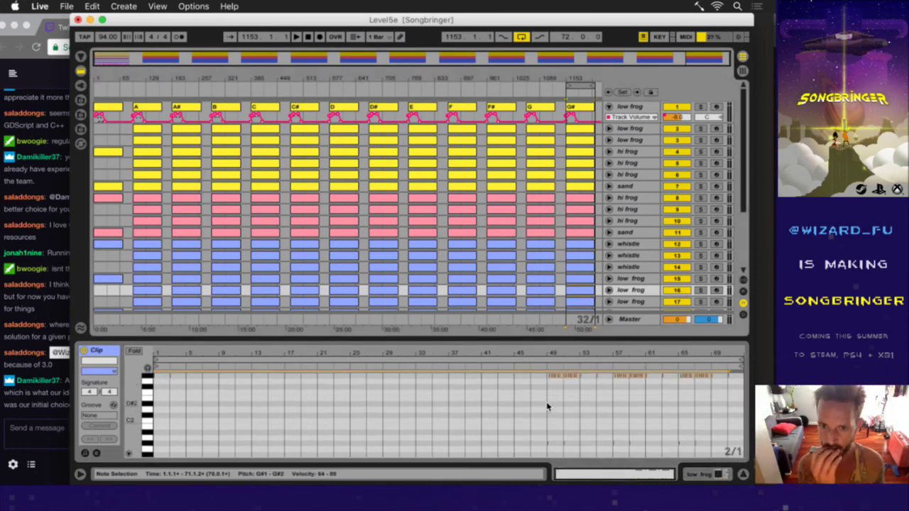
key(ctrl+a)
key(Up)
key(Up)
key(Up)
key(Up)
key(Up)
key(Up)
key(Up)
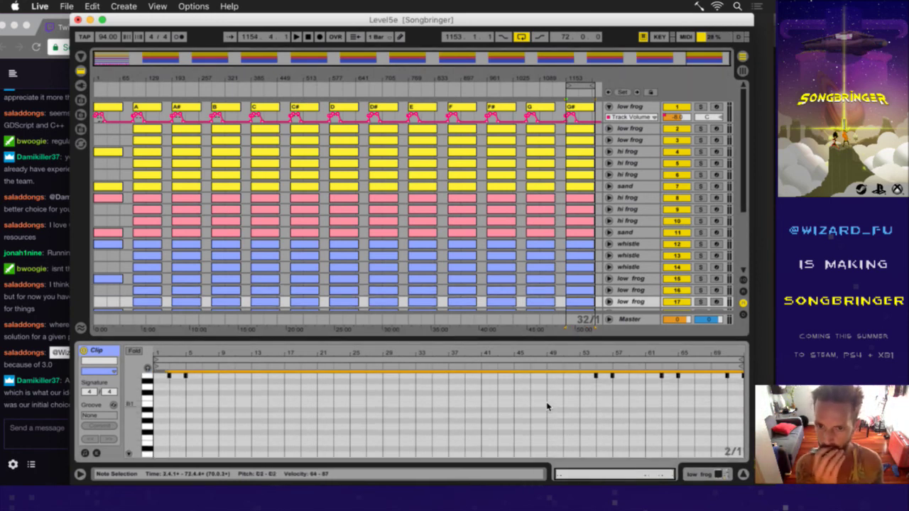
- Transpose all notes of the G# section's clip on the sand track below low frog track 17 into G#
key(Down)
key(ctrl+a)
key(Up)
key(Up)
key(Up)
key(Up)
key(Up)
key(Up)
key(Up)
key(Up)
key(Up)
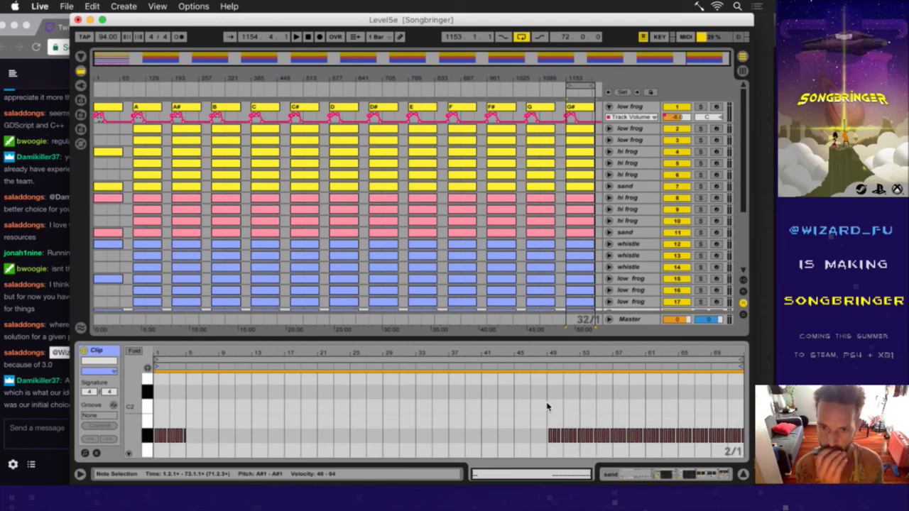
key(Up)
key(Up)
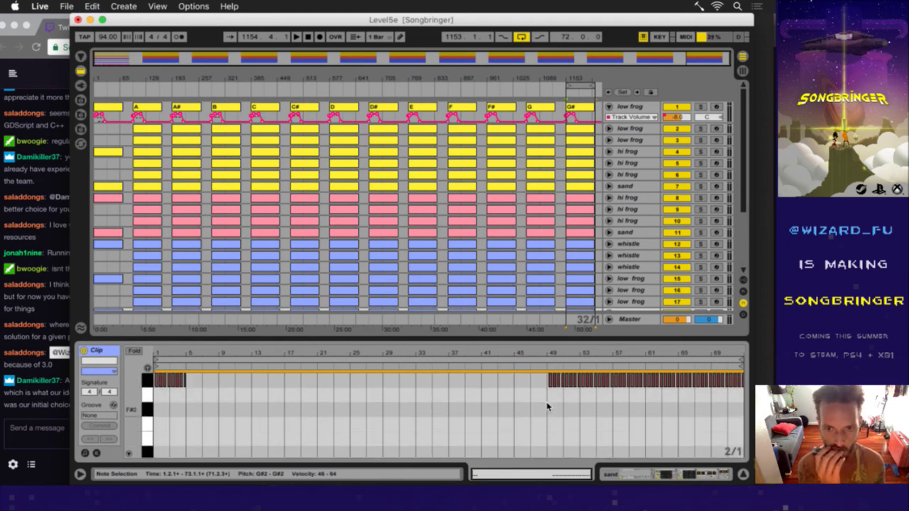
key(Down)
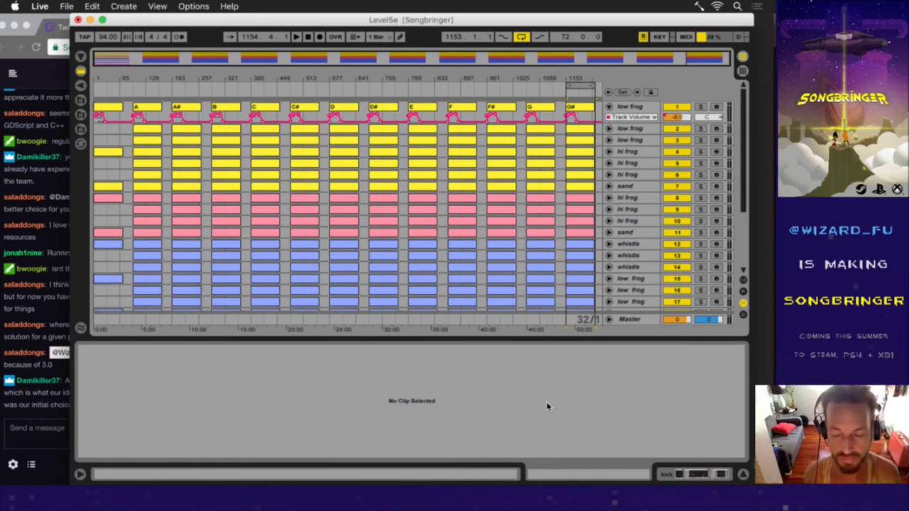
- Move the loop onto the A section at bar 97 and save the set
click(486, 78)
drag(579, 87, 240, 87)
drag(143, 107, 154, 103)
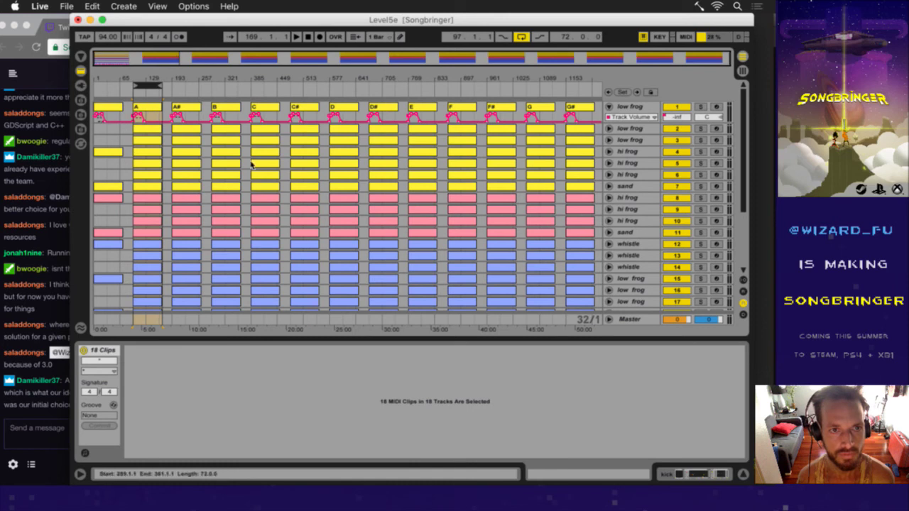
key(super+s)
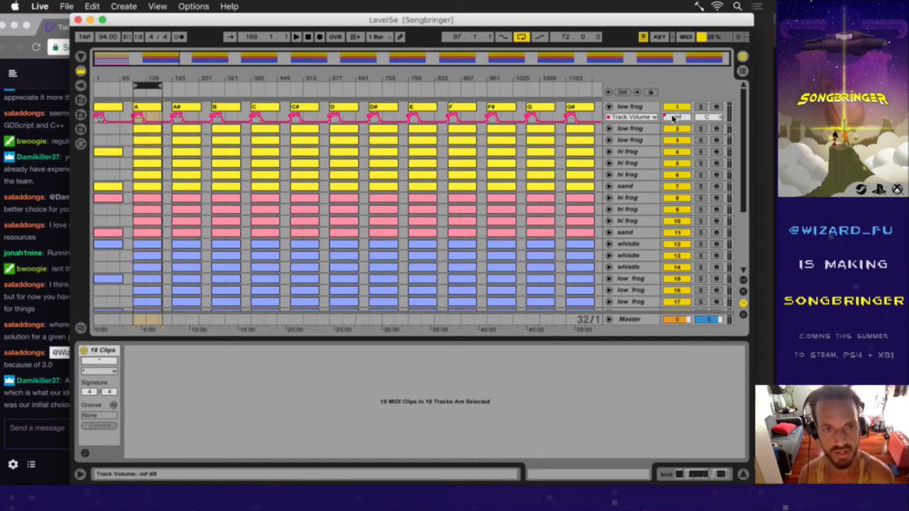
- Rename low frog track 1 as "A low frog"
click(629, 107)
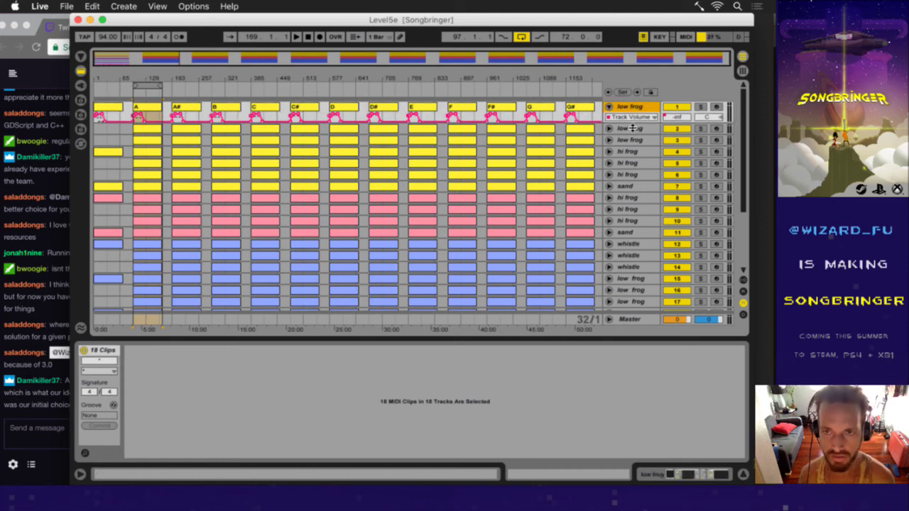
key(super+r)
key(Left)
text(A)
key(Return)
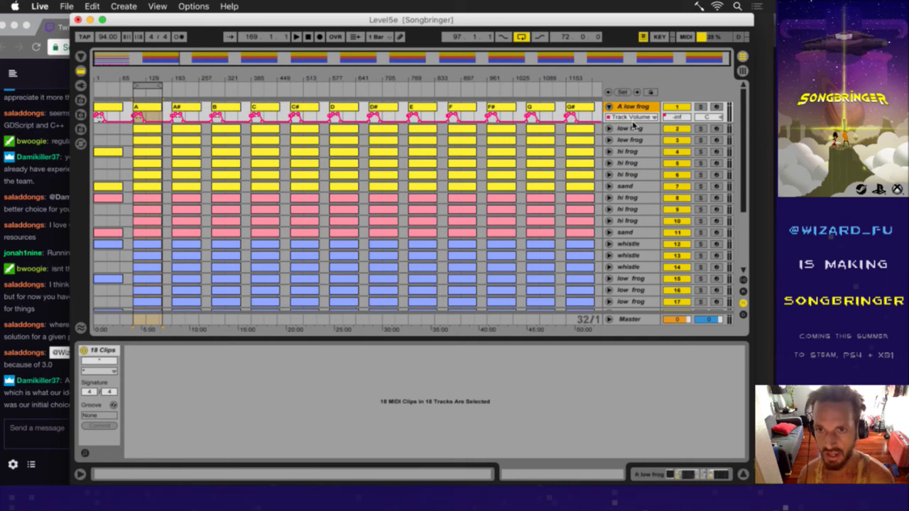
- Rename low frog track 2 as "C low frog" and low frog track 3 as "D low frog"
click(634, 128)
key(super+r)
key(Left)
text(C)
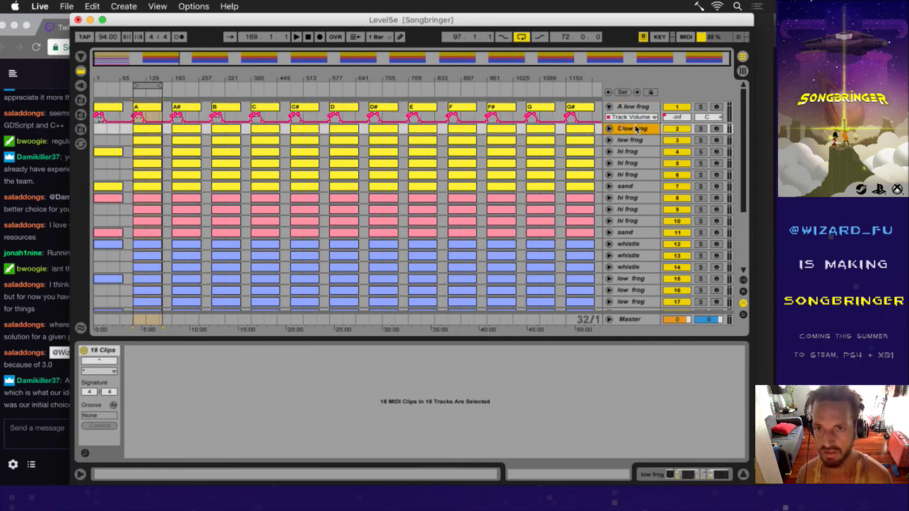
key(Return)
click(630, 140)
key(super+r)
key(Left)
text(D)
key(Return)
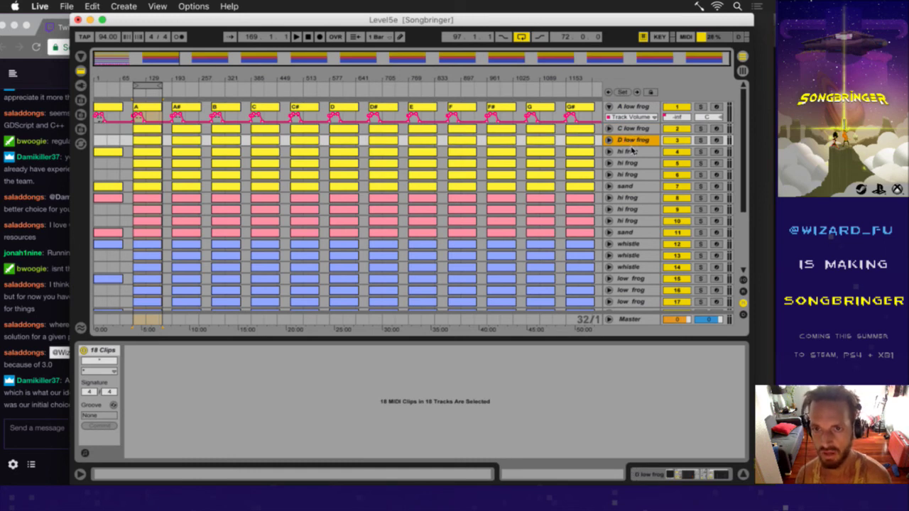
- Rename hi frog track 4 as "A hi frog"
click(630, 151)
key(super+r)
key(Left)
text(A)
key(Return)
- Rename hi frog track 5 as "A hi frog"
click(637, 164)
key(super+r)
key(Left)
text(A)
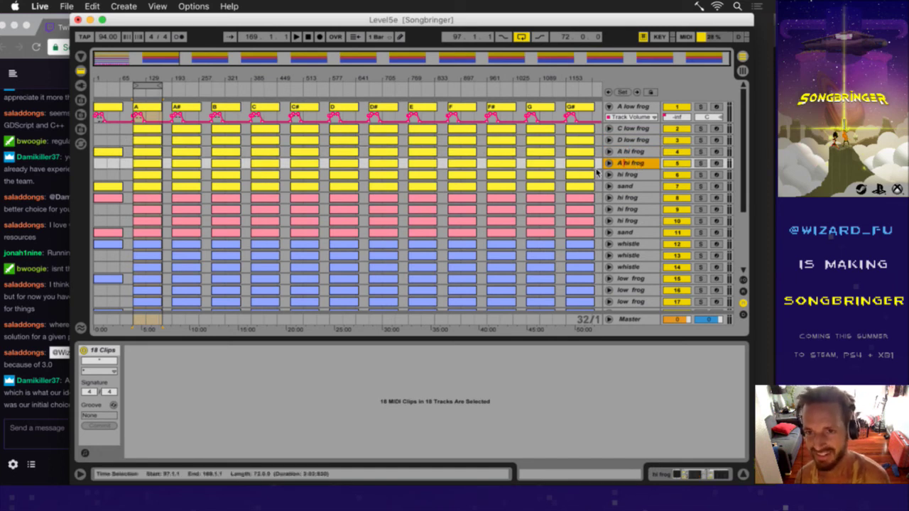
key(Return)
- Rename hi frog track 6 as "D hi frog"
click(632, 175)
key(super+r)
key(Left)
text(A)
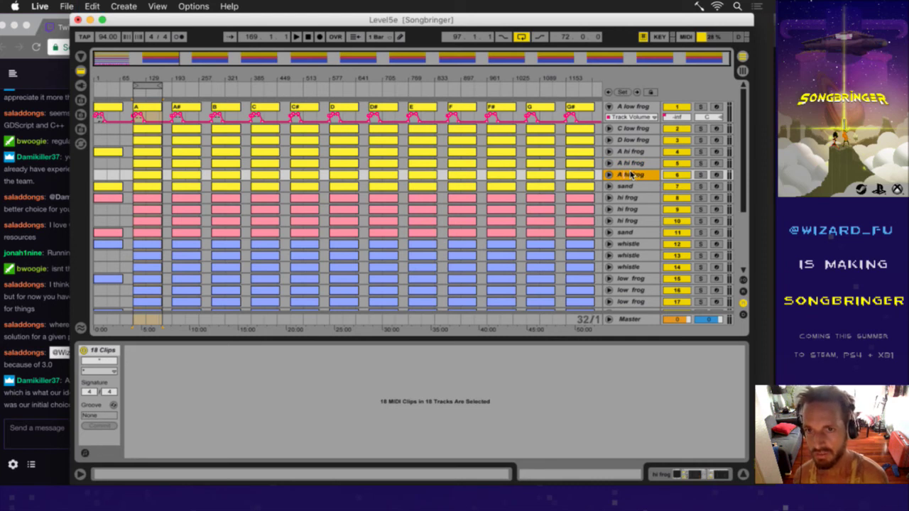
key(Escape)
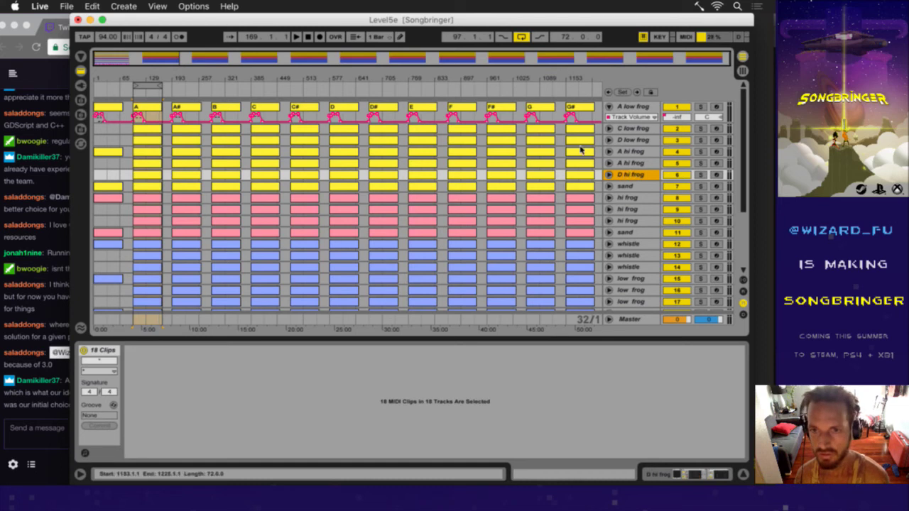
- Correct the name of track 5 to "C hi frog"
click(628, 163)
key(super+r)
text(C hi frog)
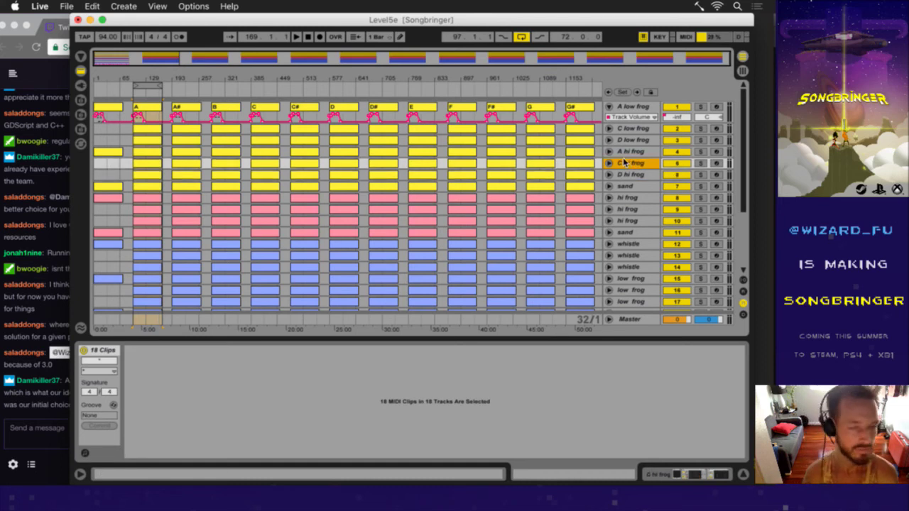
- Rename sand track 7 as "A sand" and save the set
click(634, 176)
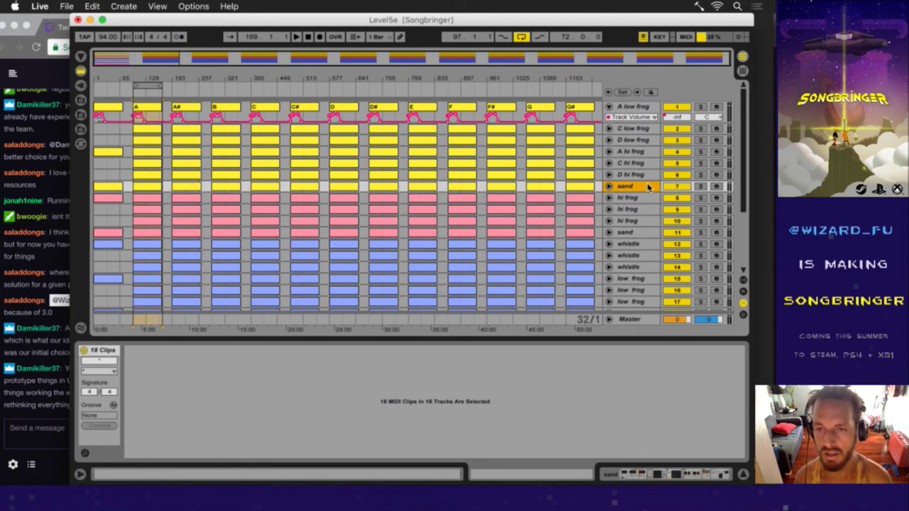
key(super+r)
text(A sand)
key(Return)
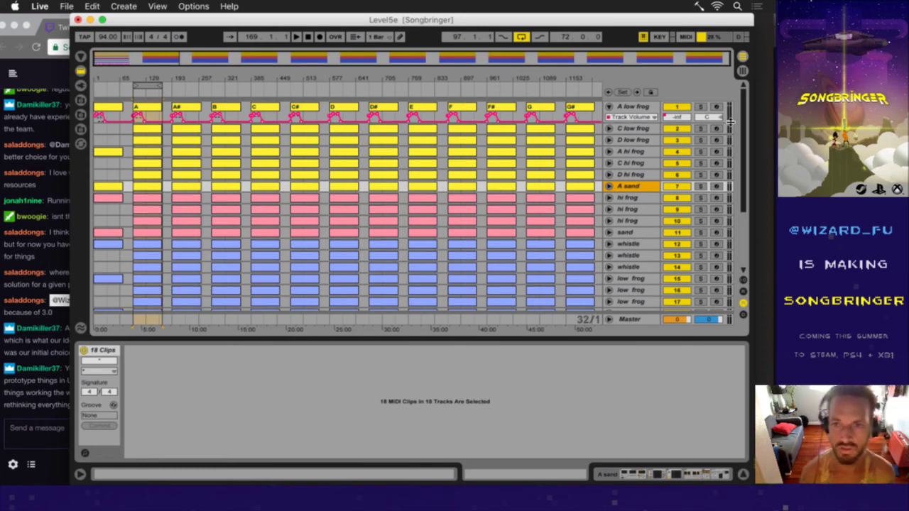
key(super+s)
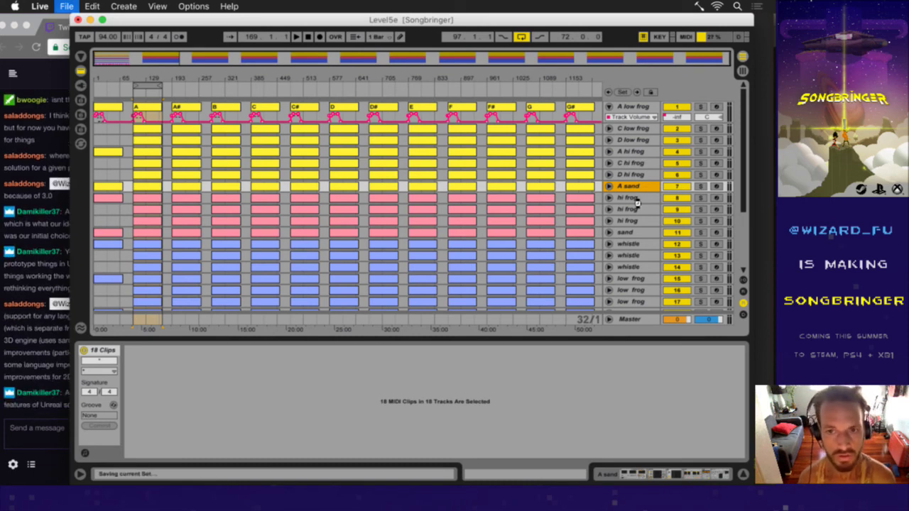
- Rename hi frog track 8 as "A hi frog"
click(637, 202)
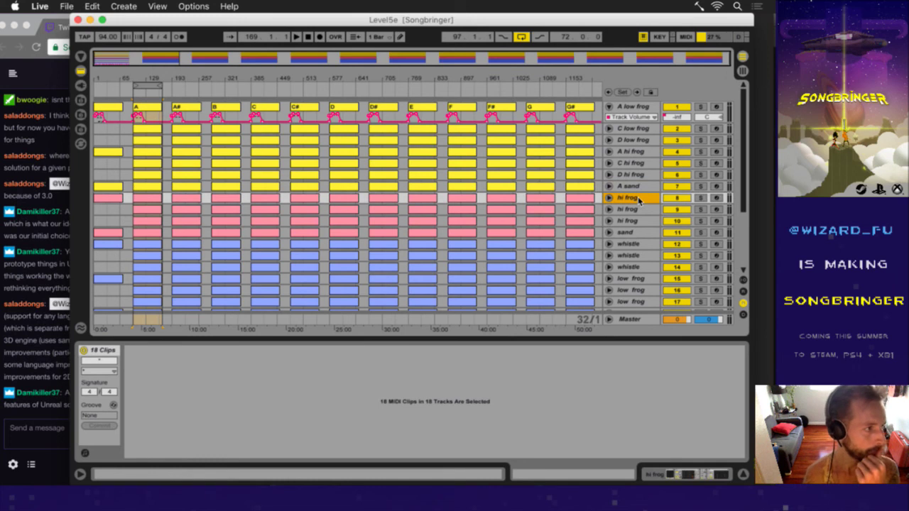
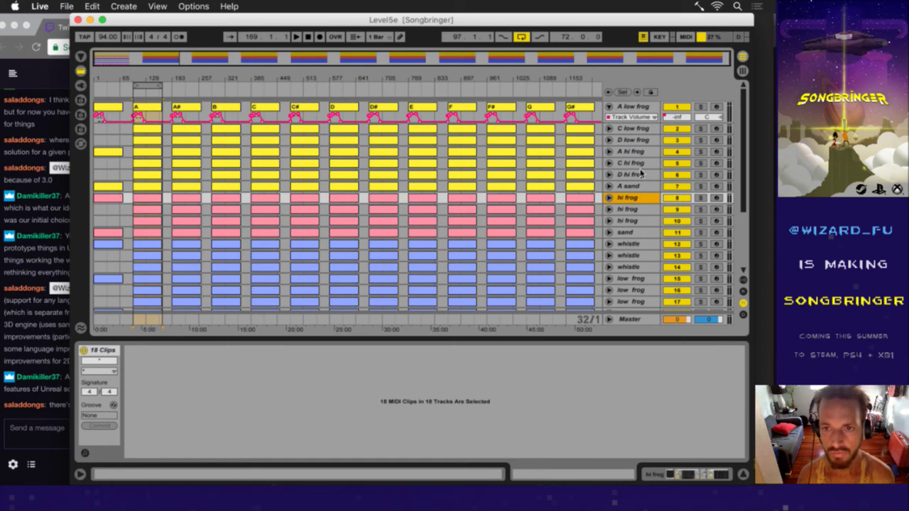
key(super+r)
text(A hi frog)
key(Return)
- Rename hi frog track 9 as "C hi frog" and track 10 as "D hi frog", and select sand track 11
click(635, 213)
key(super+r)
text(C hi frog)
key(Return)
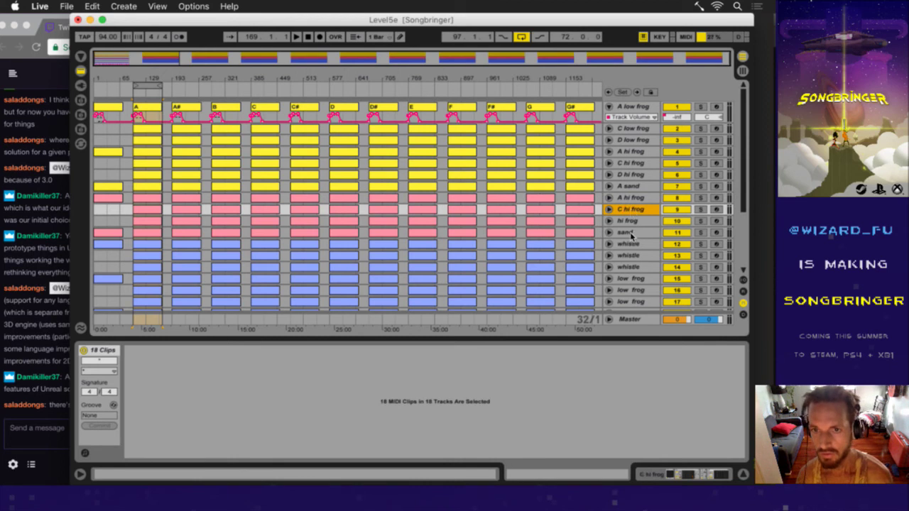
click(628, 221)
key(Return)
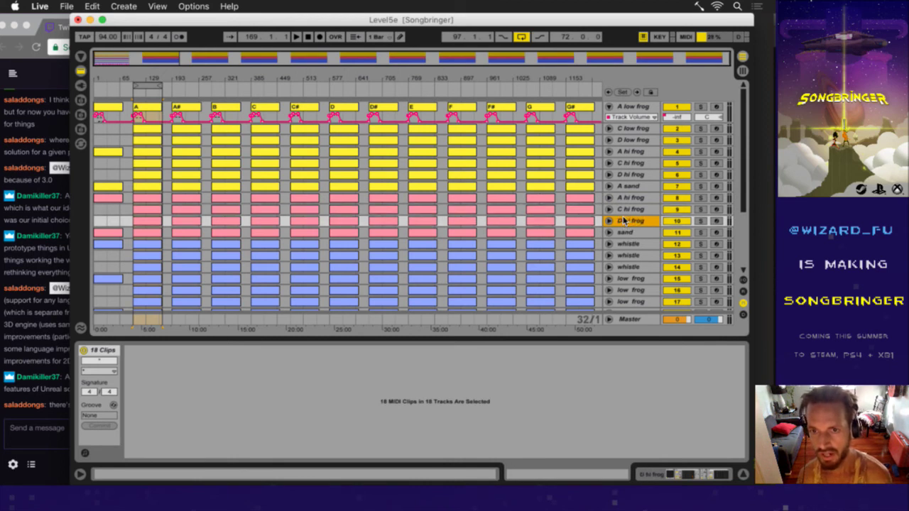
click(629, 233)
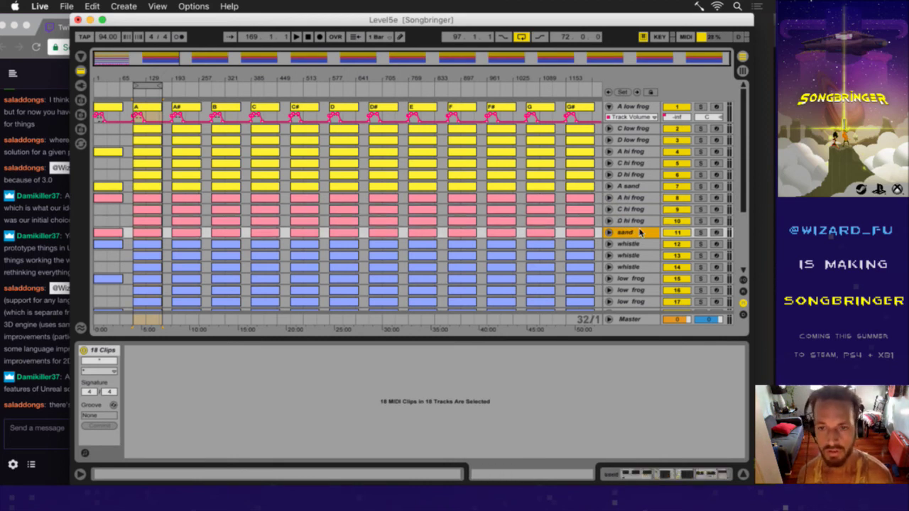
- Switch to iTerm2 and interrupt the make command running in the empty split
key(super+Tab)
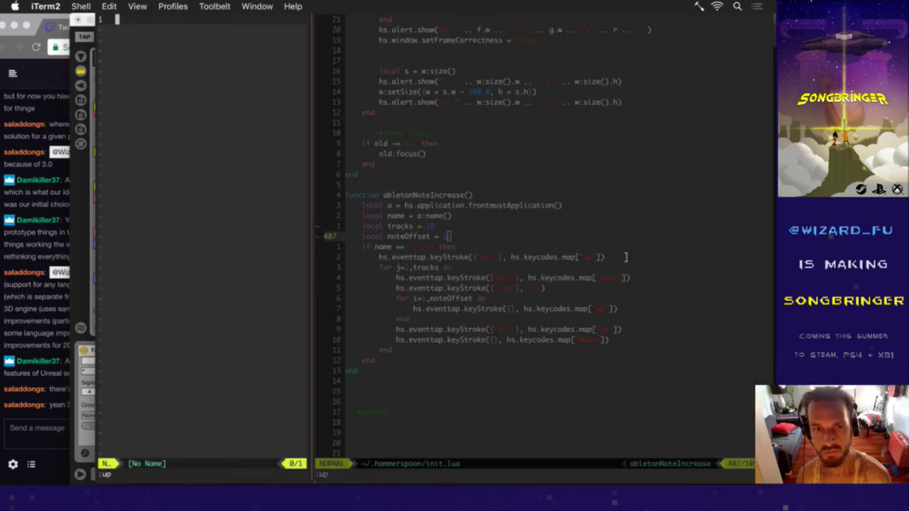
click(473, 262)
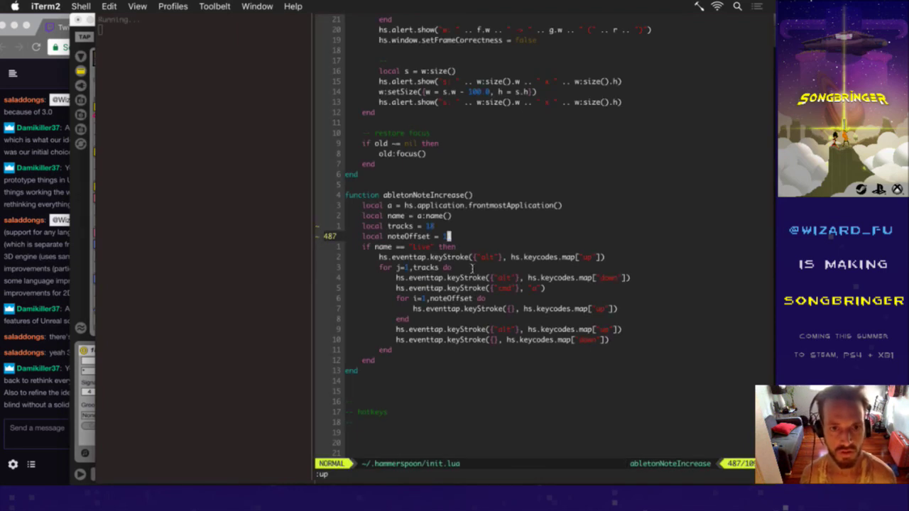
key(ctrl+c)
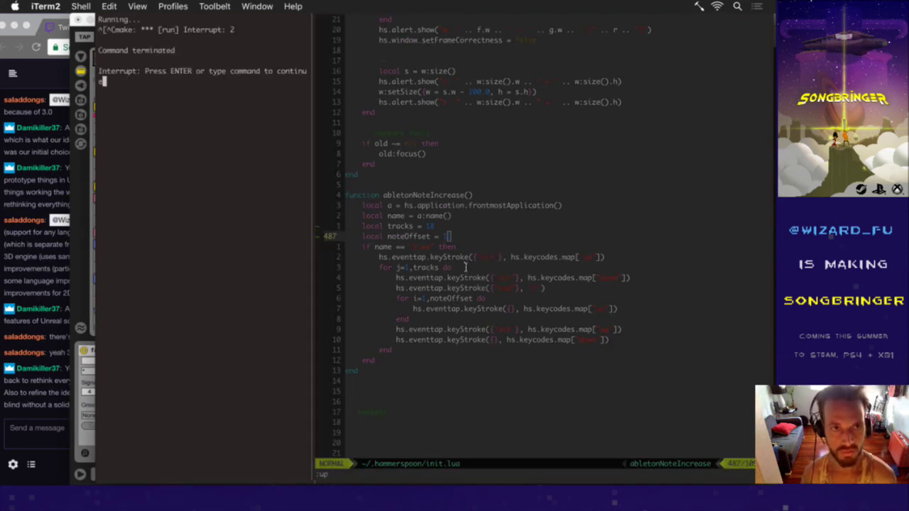
key(Return)
- Switch to Chrome and read the newest messages in the Twitch chat
key(super+Tab)
key(super+Tab)
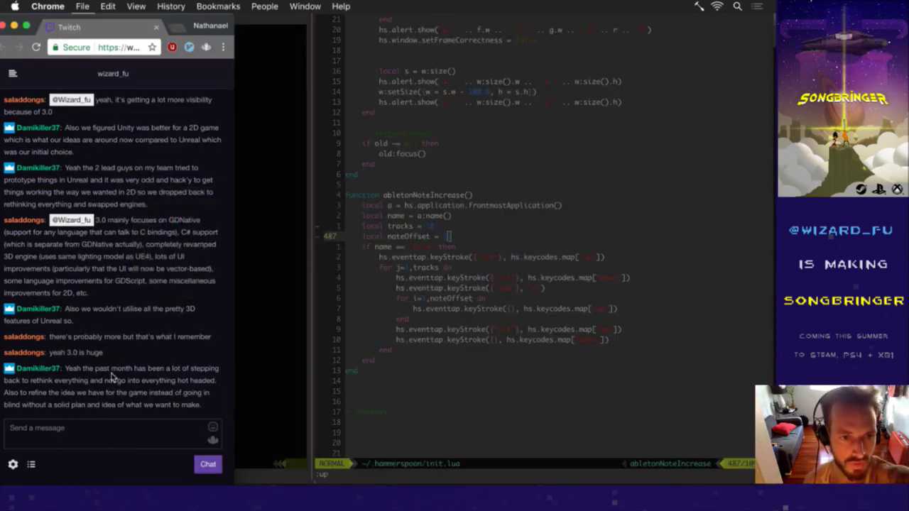
drag(74, 370, 207, 382)
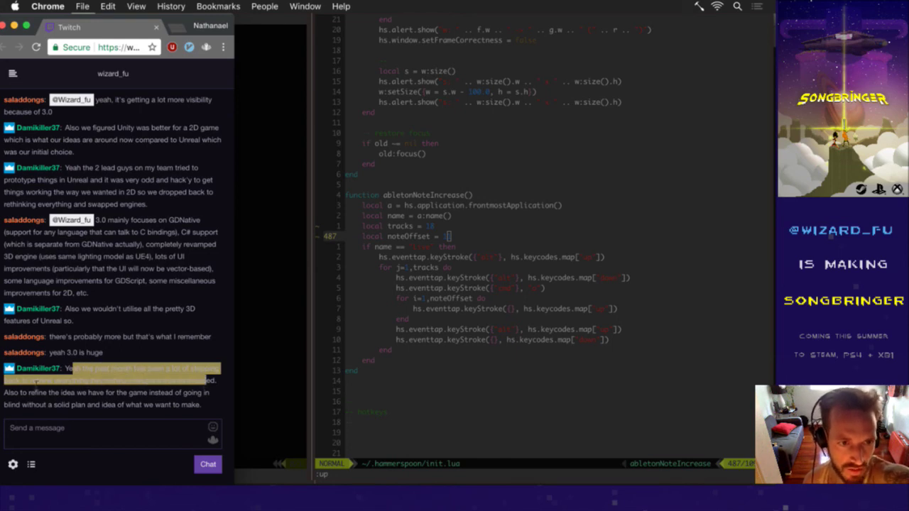
drag(27, 377, 179, 391)
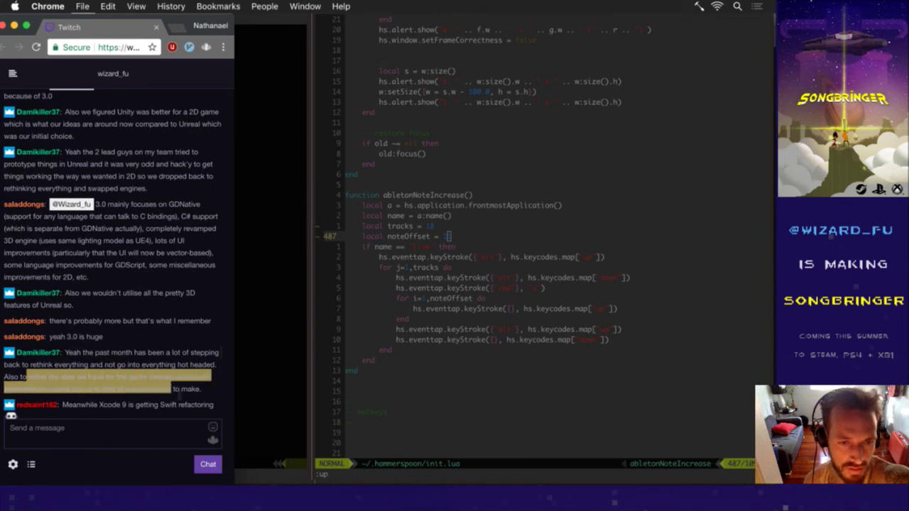
click(174, 400)
click(121, 412)
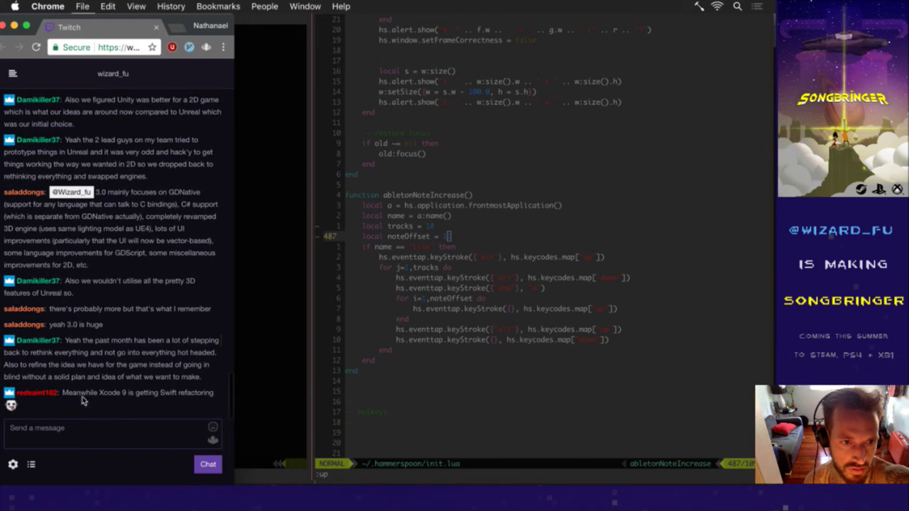
drag(81, 395, 128, 389)
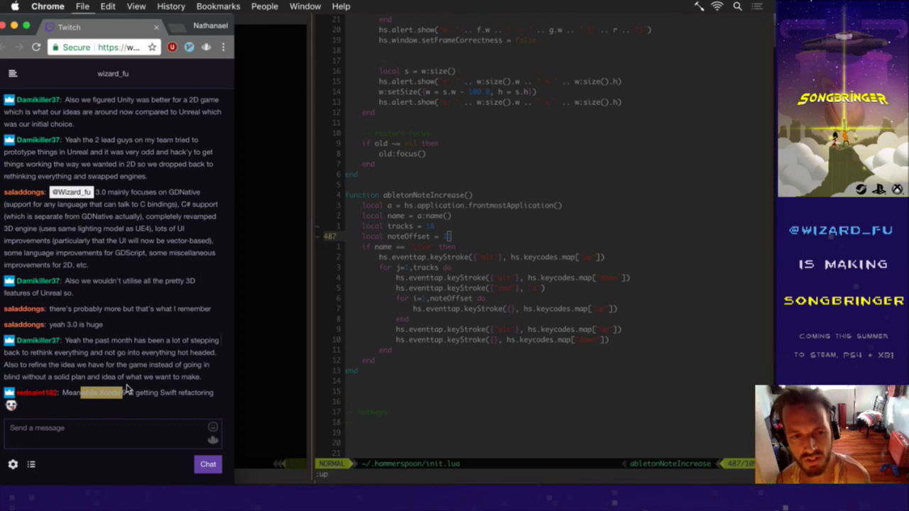
click(188, 389)
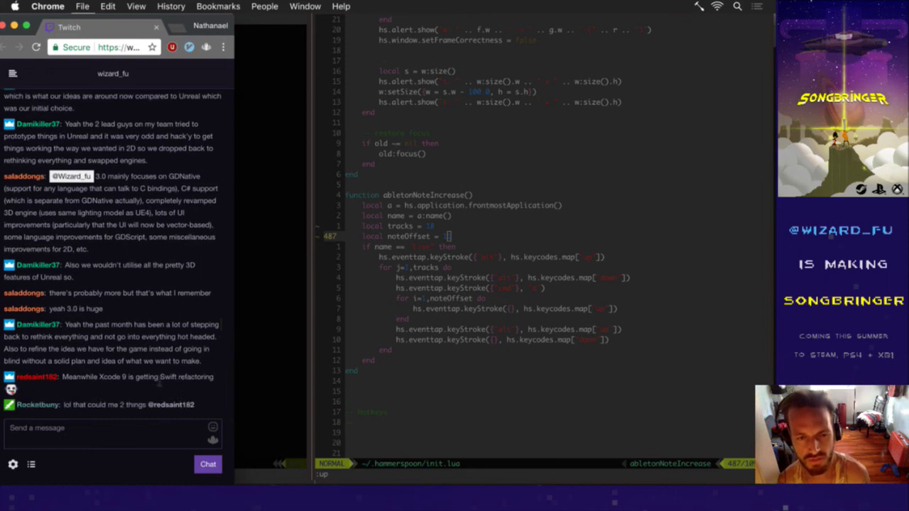
drag(176, 383, 157, 388)
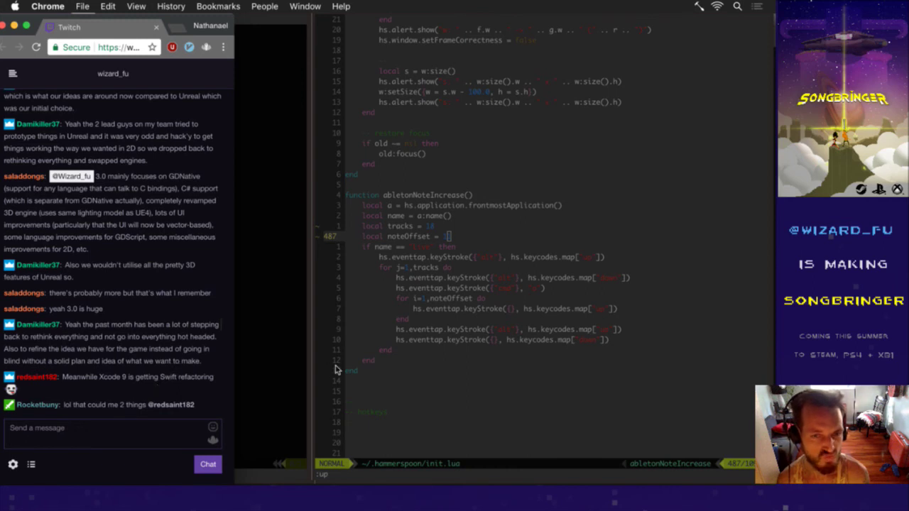
- Return to Live and rename sand track 11 as "A sand"
click(480, 321)
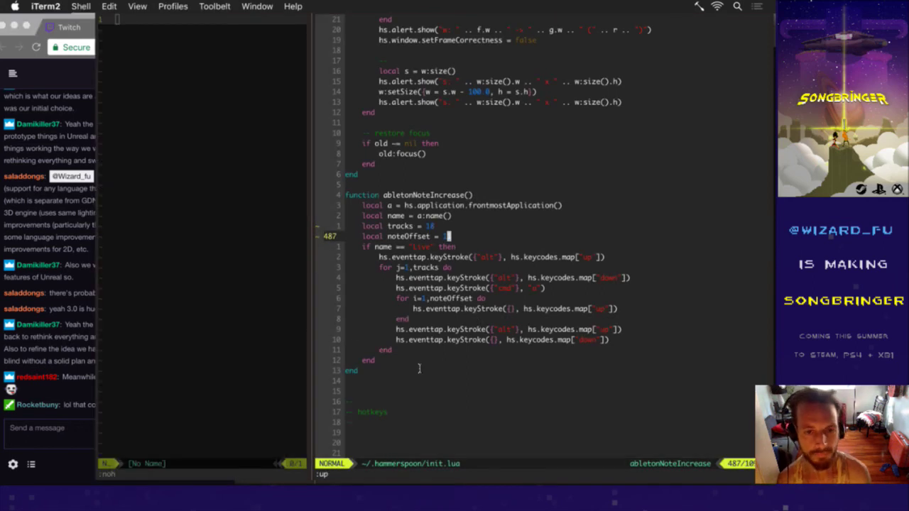
key(super+Tab)
click(317, 272)
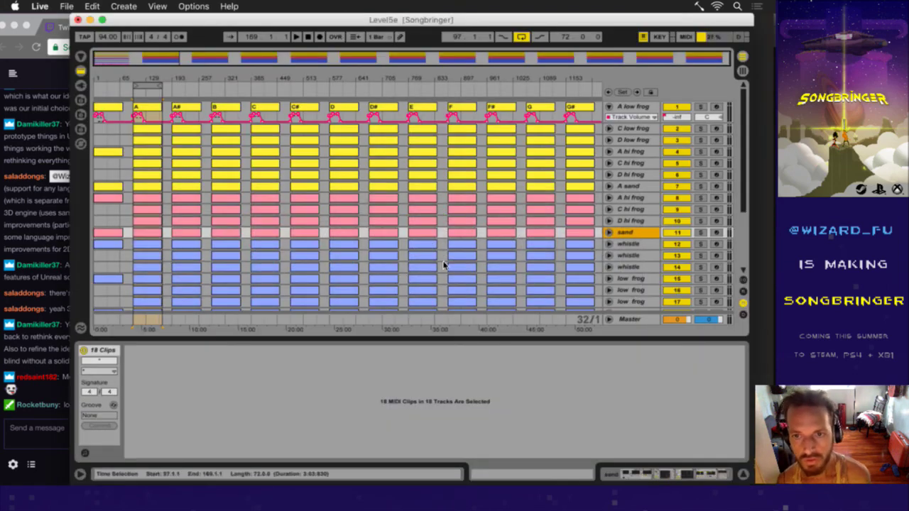
key(super+r)
text(A sand)
key(Return)
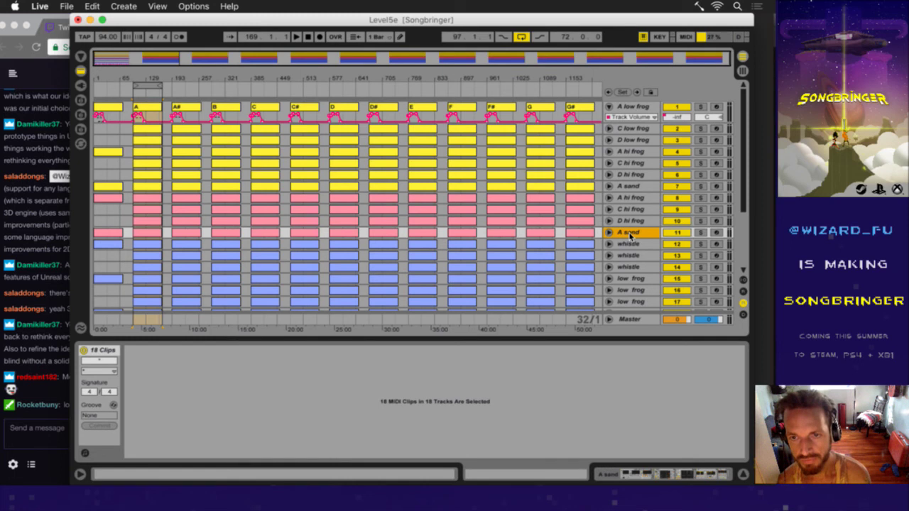
- Rename whistle track 12 as "A whistle" and whistle track 13 as "C whistle"
click(630, 245)
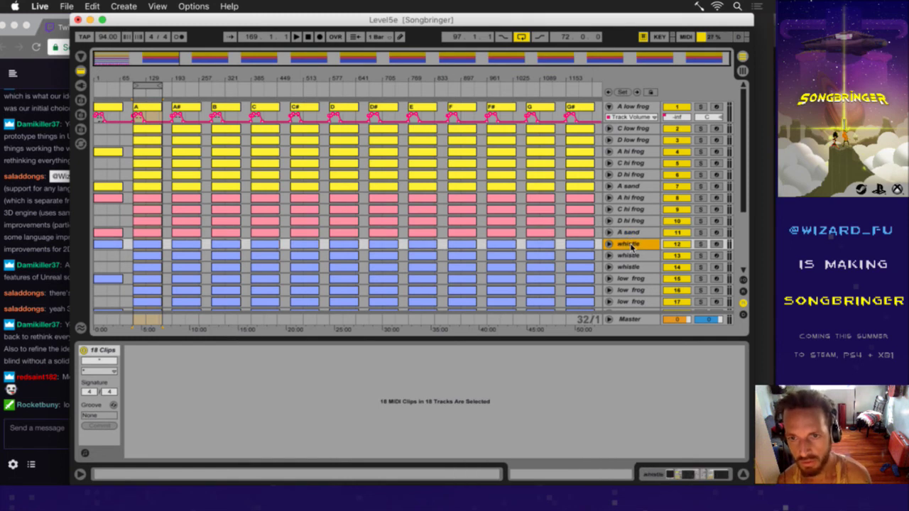
key(super+r)
text(A whistle)
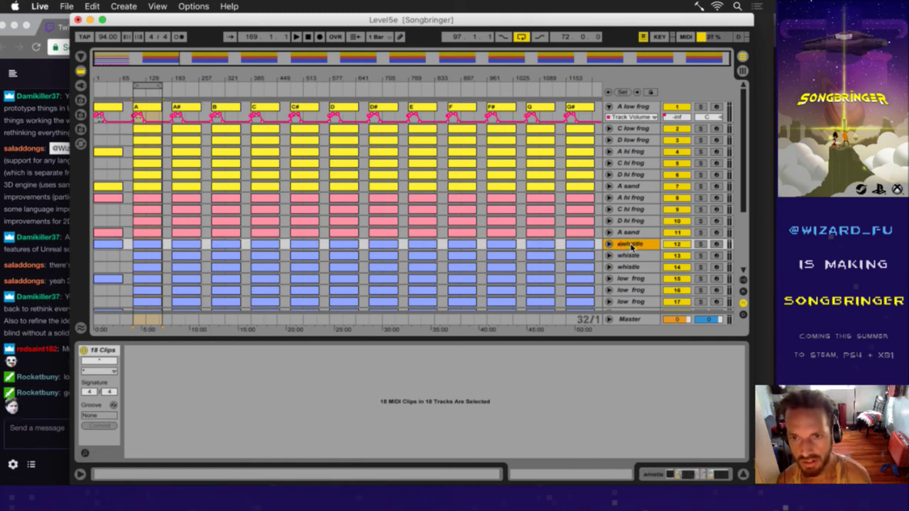
key(Return)
click(637, 260)
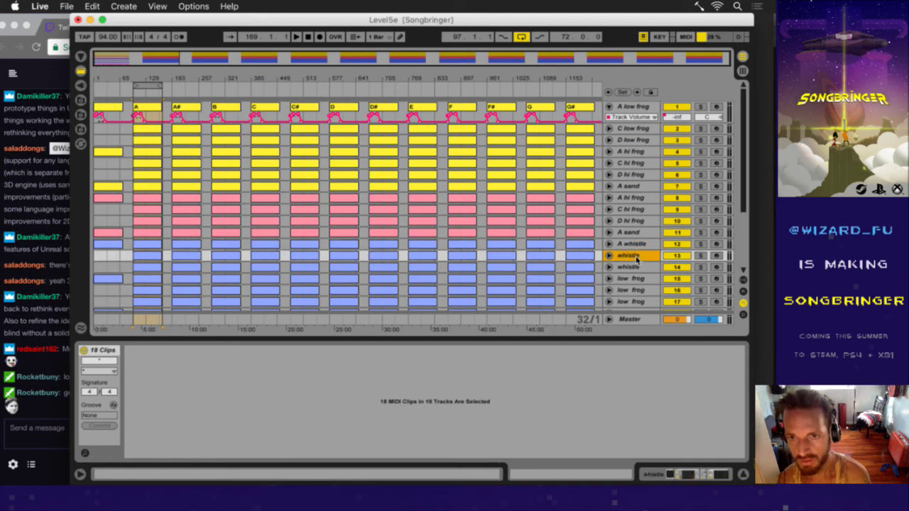
key(super+r)
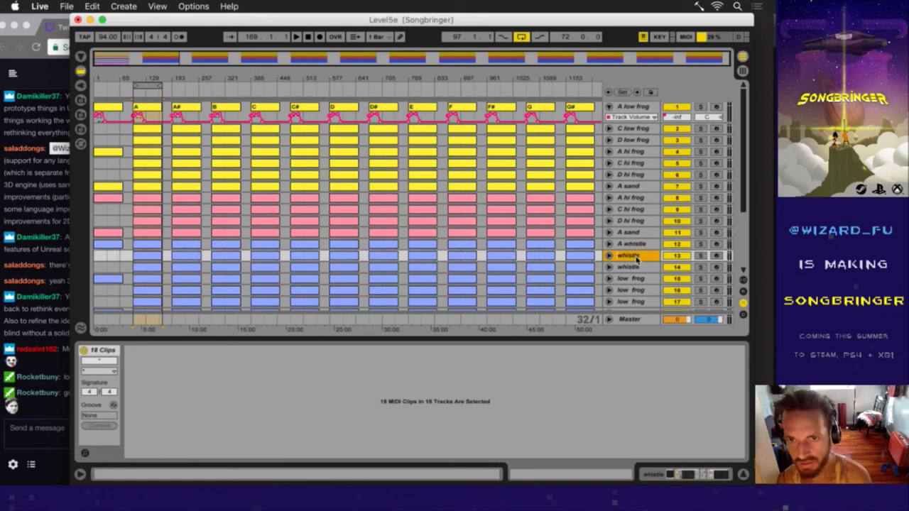
text(C whistle)
key(Return)
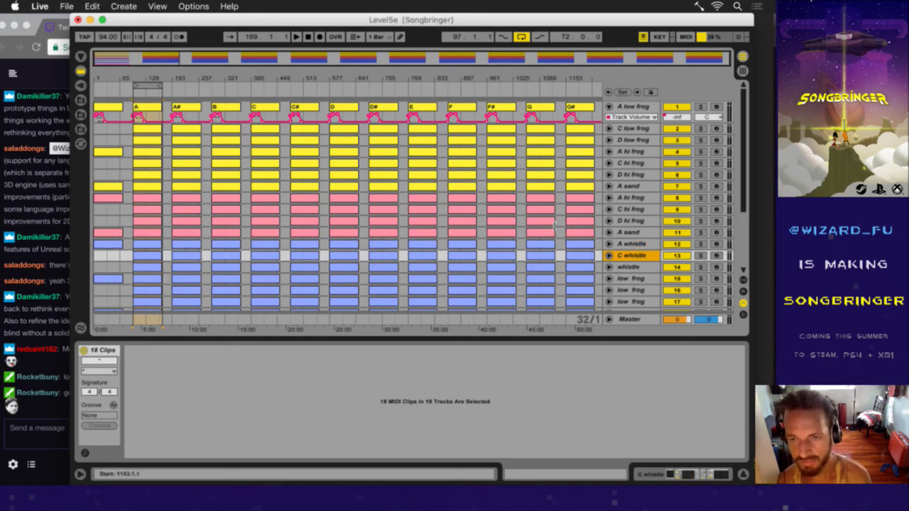
- Rename whistle track 14 as "D whistle"
click(637, 266)
key(super+r)
text(D whistle)
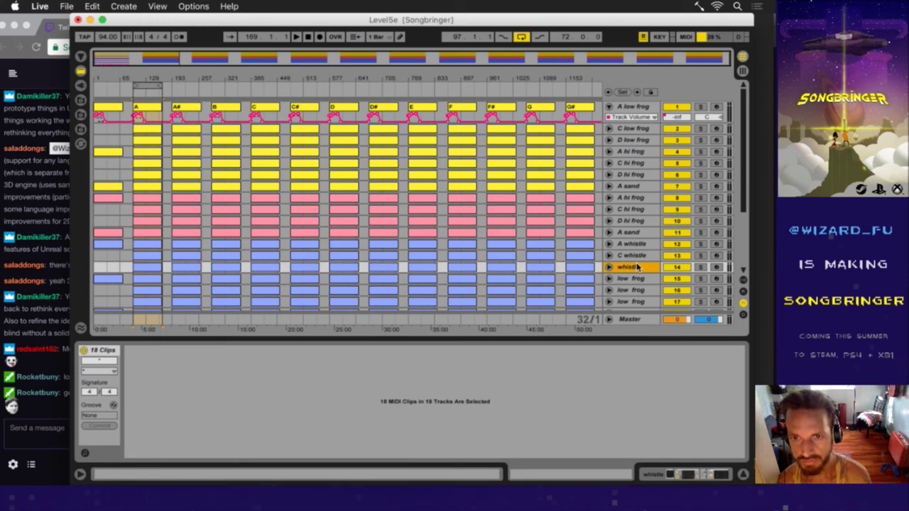
key(Return)
- Select low frog track 15 and save the set
scroll(636, 270, down, 3)
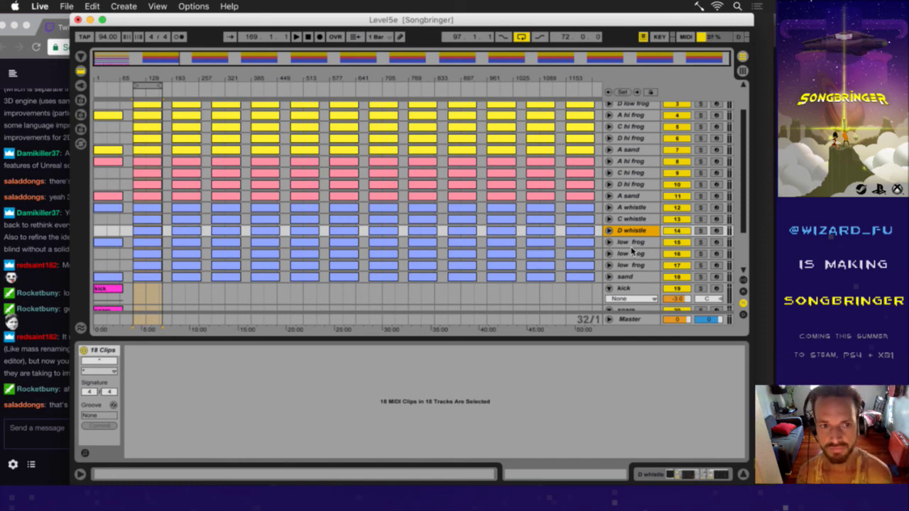
click(635, 242)
key(super+s)
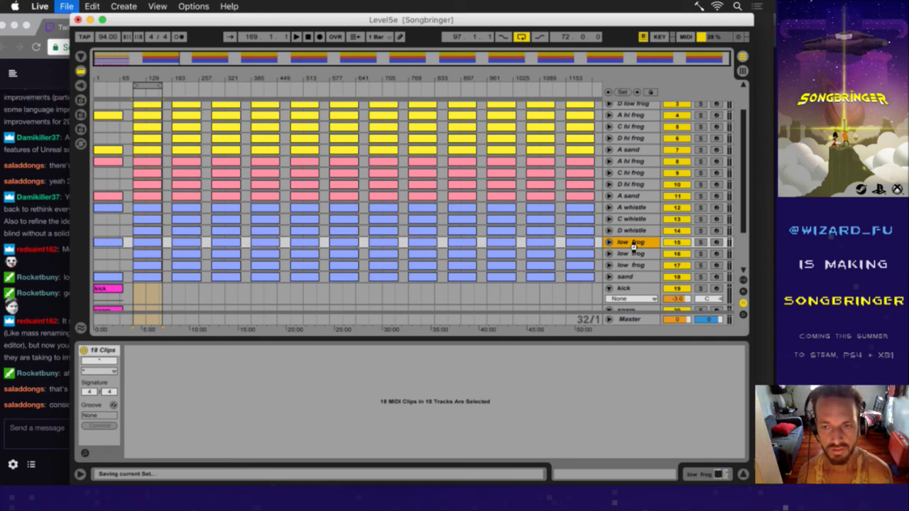
- Rename low frog track 15 as "A low frog" and low frog track 16 as "C low frog"
key(super+r)
key(Left)
text(A)
key(Return)
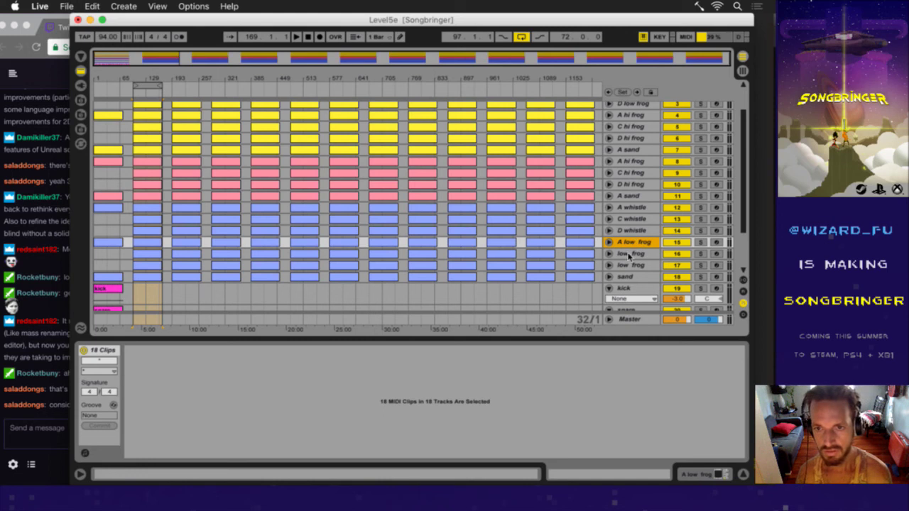
click(628, 253)
key(super+r)
key(Left)
text(C)
key(Return)
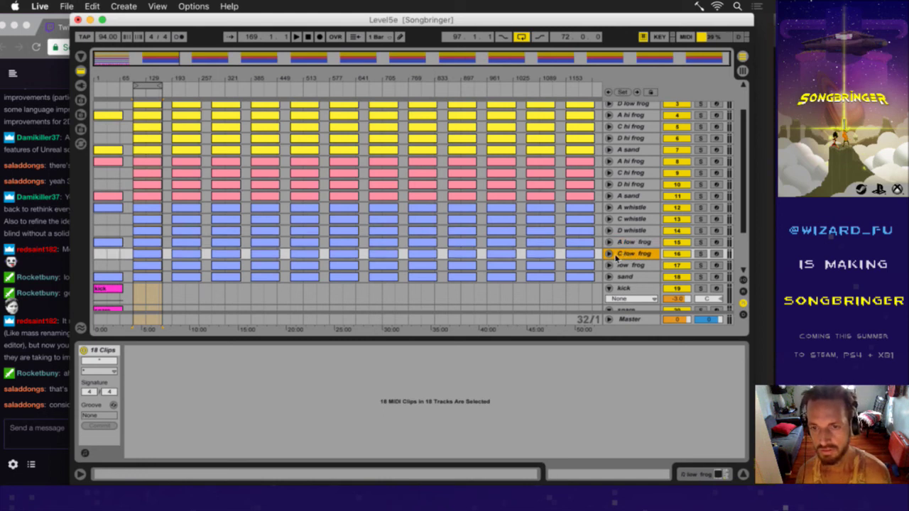
- Rename low frog track 17 as "D low frog" and sand track 18 as "A sand"
click(622, 265)
key(super+r)
key(Left)
text(D)
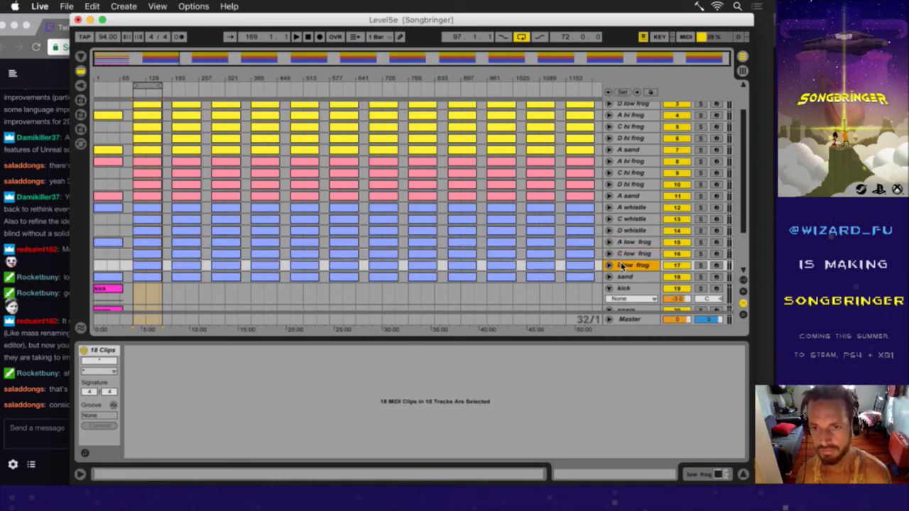
key(Return)
click(625, 277)
key(super+r)
key(Left)
text(A)
key(Return)
- Save the set and fold the "A low frog" track 1
scroll(641, 207, up, 3)
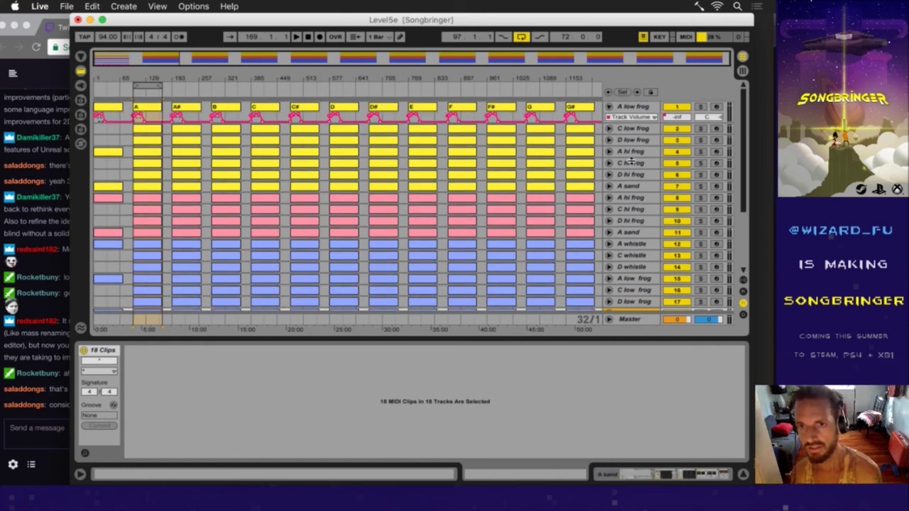
key(super+s)
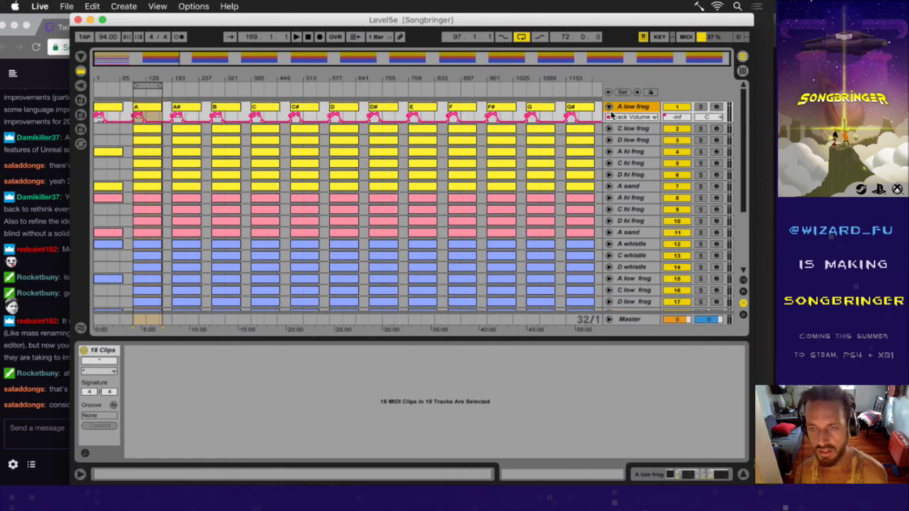
click(610, 107)
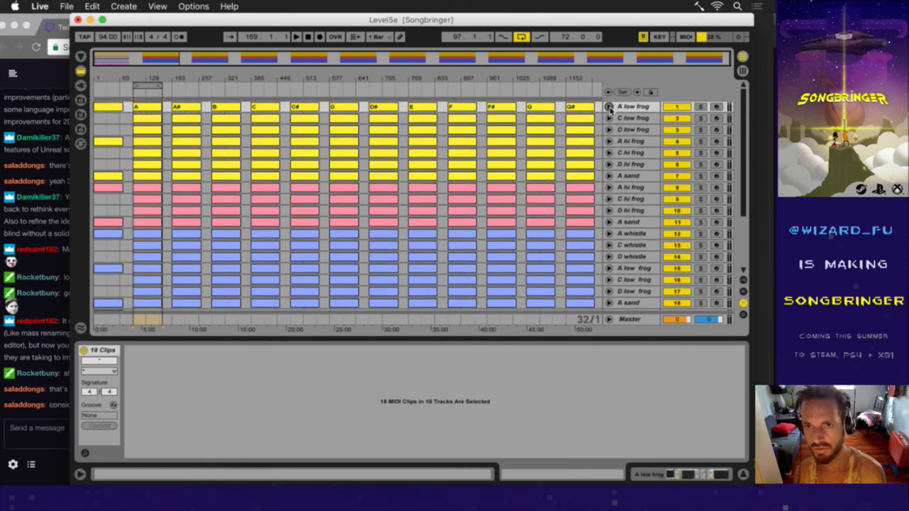
- Solo all tracks prefixed with A: tracks 1, 4, 7, 8, 11, 12, 15 and 18
click(700, 107)
click(700, 141)
click(700, 175)
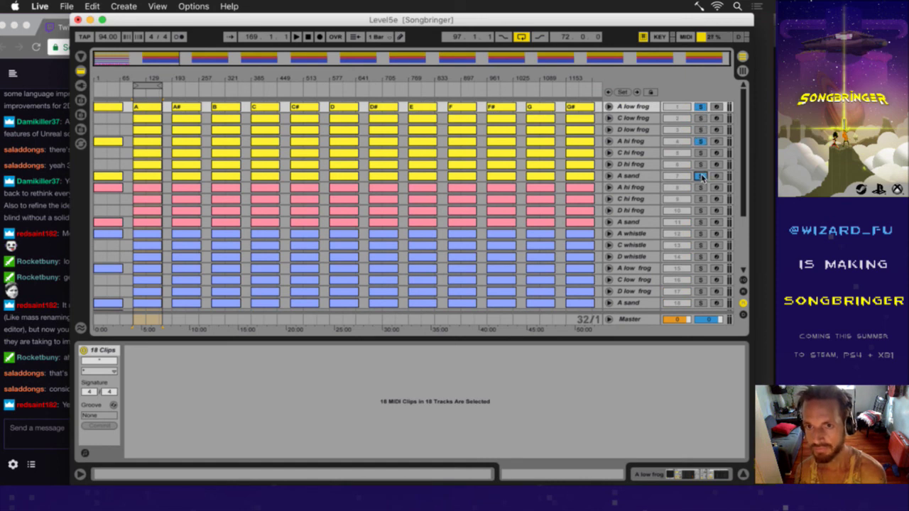
click(701, 187)
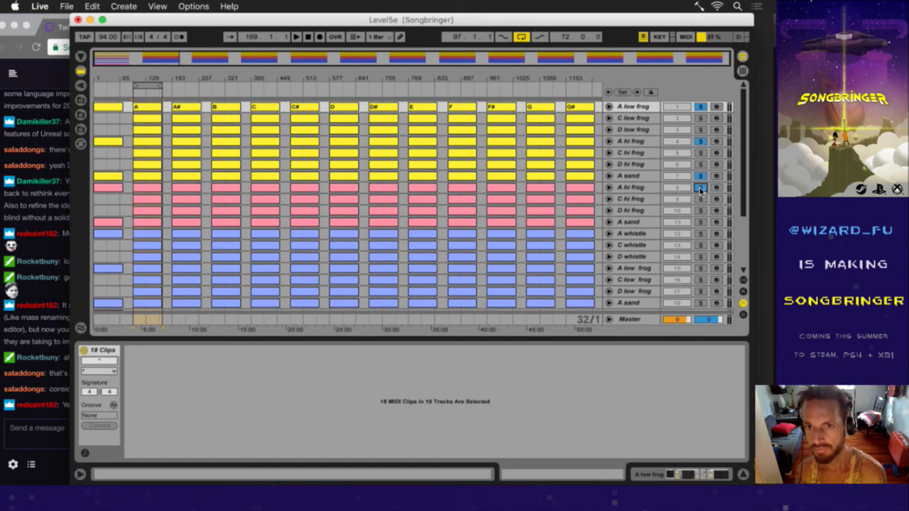
click(700, 233)
click(700, 268)
click(700, 302)
- Collapse the clip detail view to enlarge the arrangement, and save the set
scroll(705, 245, down, 2)
scroll(704, 245, up, 2)
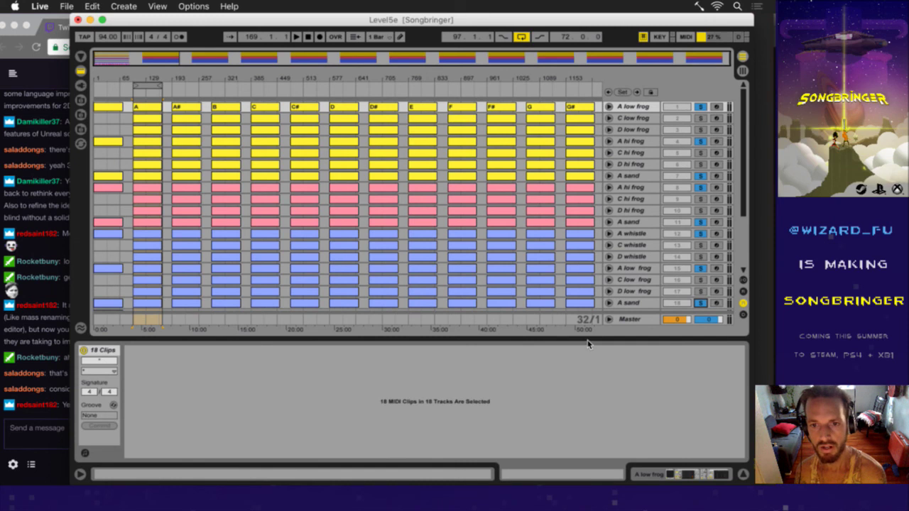
drag(585, 343, 584, 429)
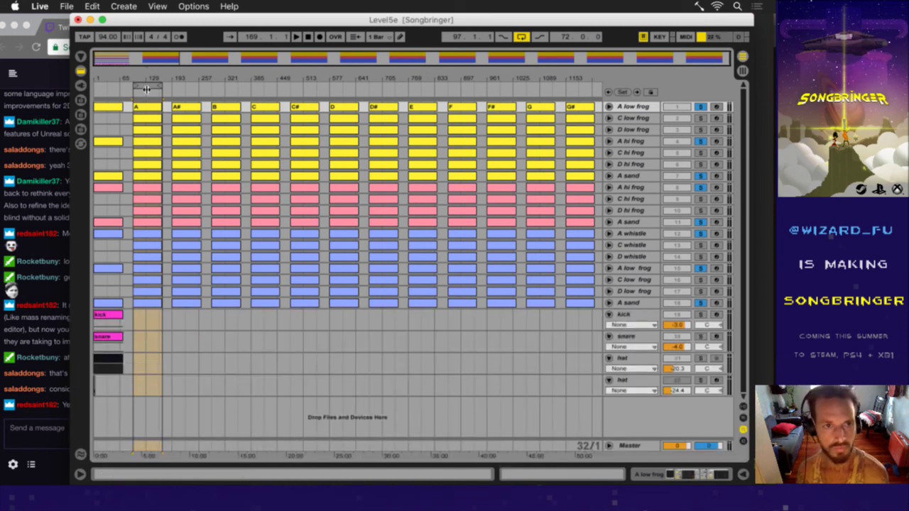
key(super+s)
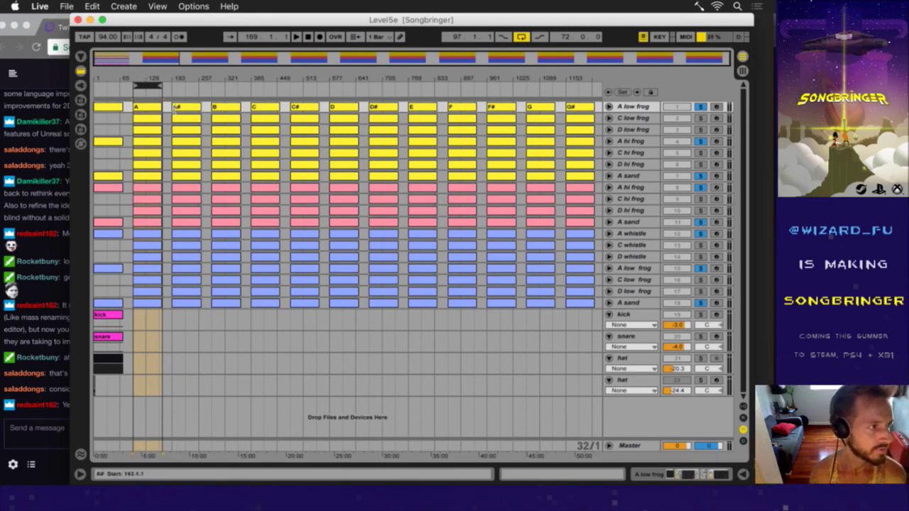
- Open TextMate, write "L5-mel0" in a new document and select that text
key(super+Tab)
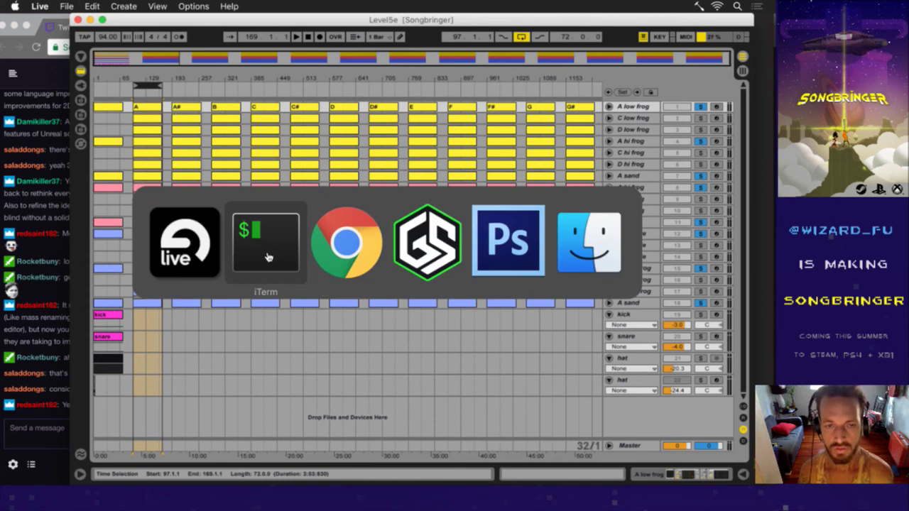
key(F4)
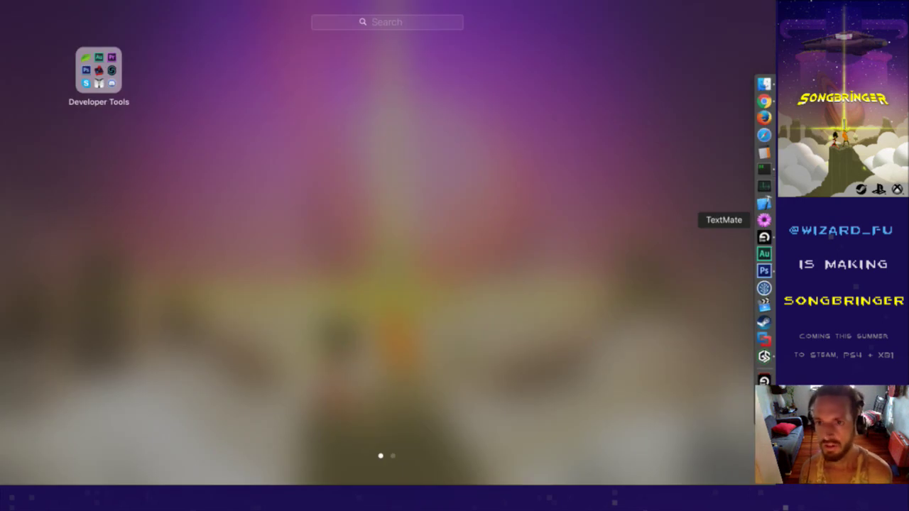
click(768, 219)
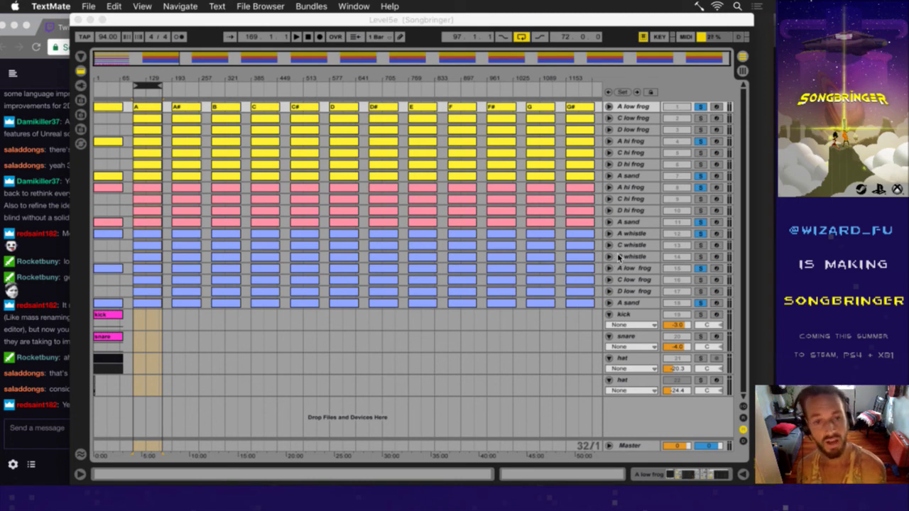
click(88, 7)
click(99, 17)
text(L5-mel)
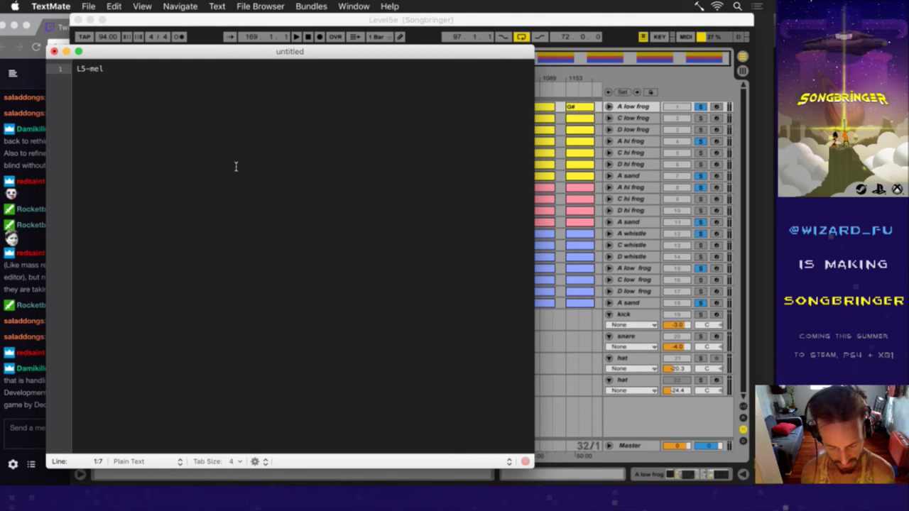
text(0)
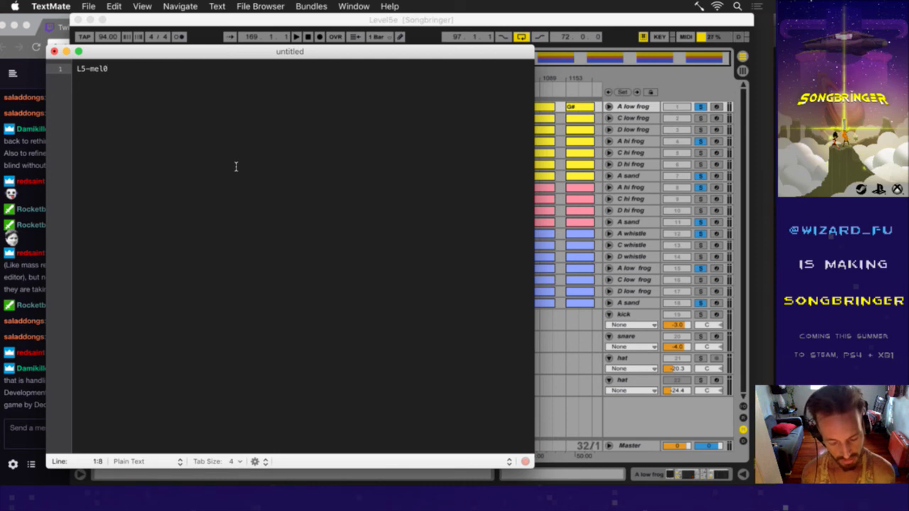
key(super+a)
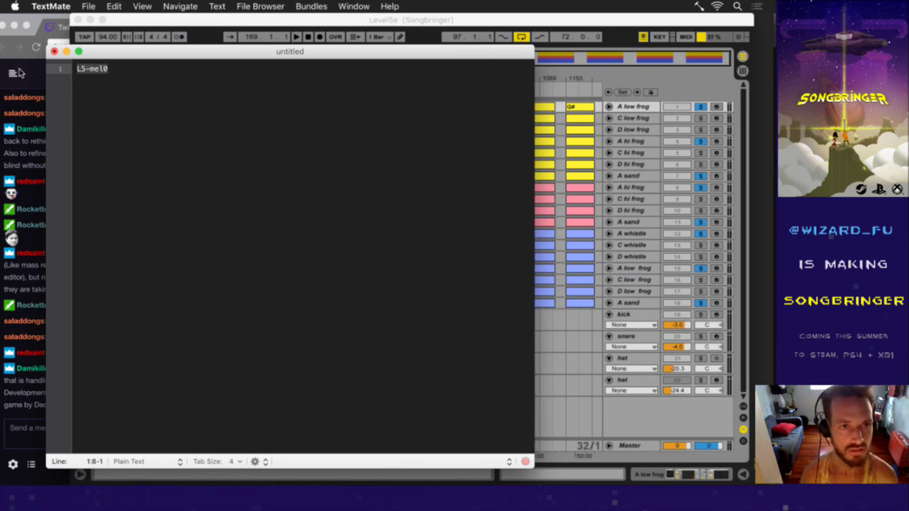
- Return to Live and try to render the Master output of the A section as Level5e.wav into the fmod Assets folder
click(213, 31)
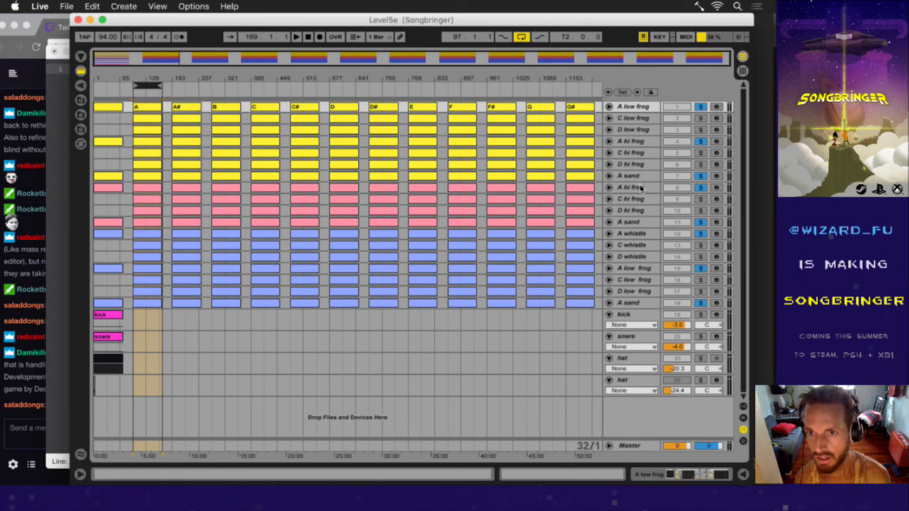
click(67, 5)
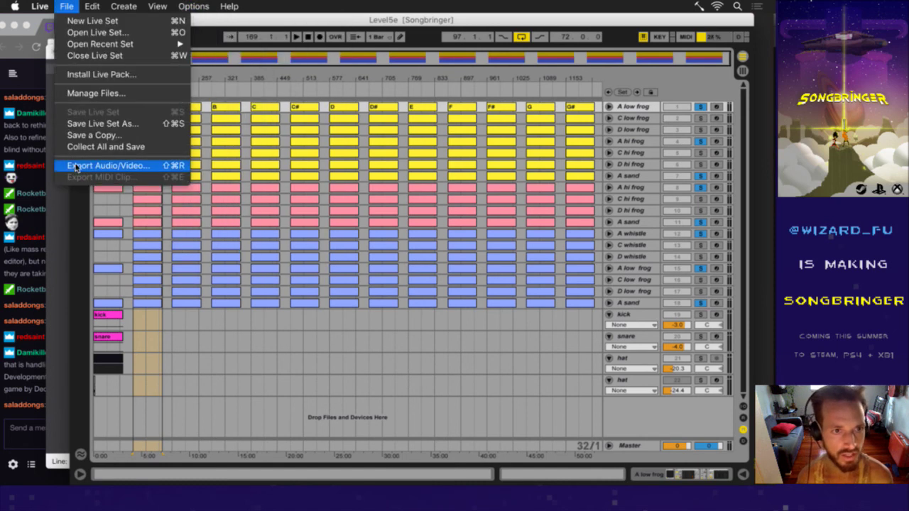
click(78, 168)
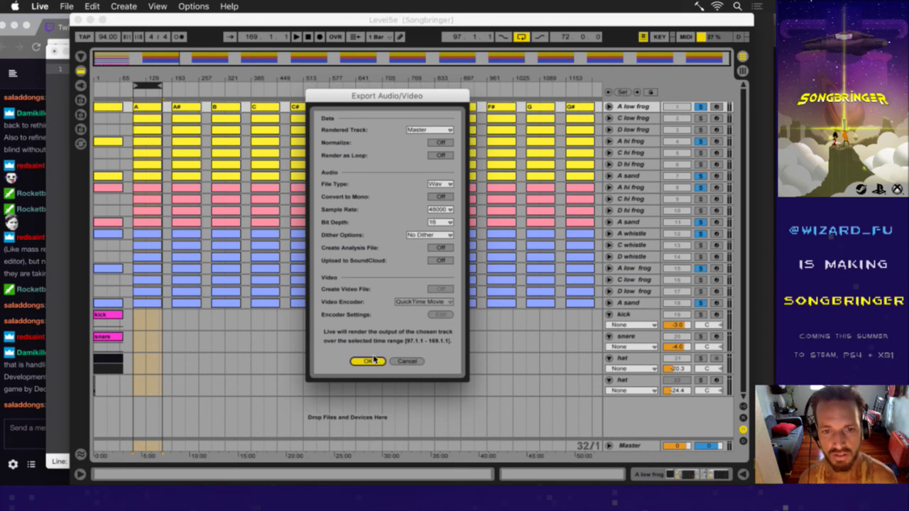
key(Return)
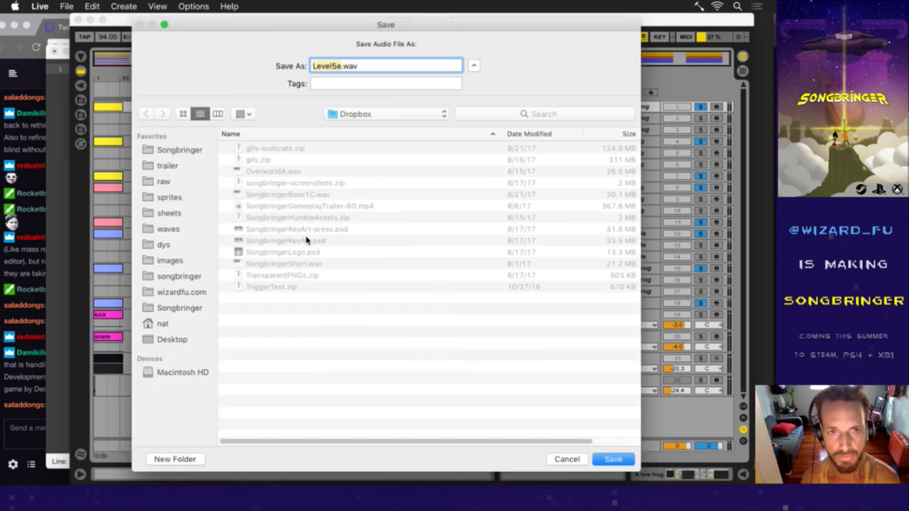
click(170, 229)
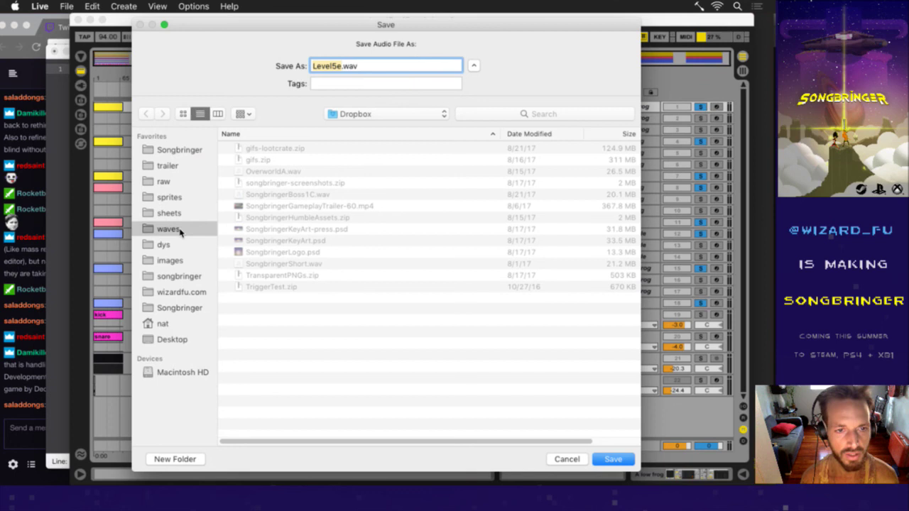
click(178, 181)
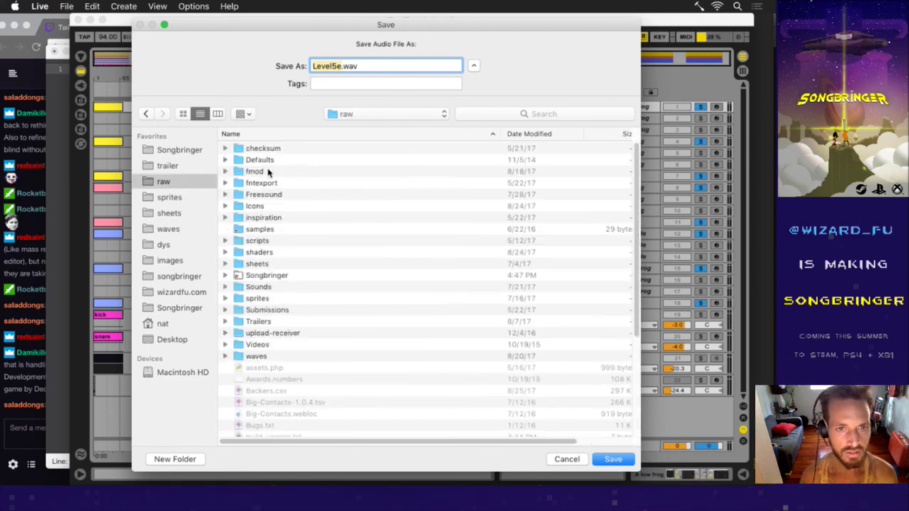
click(265, 172)
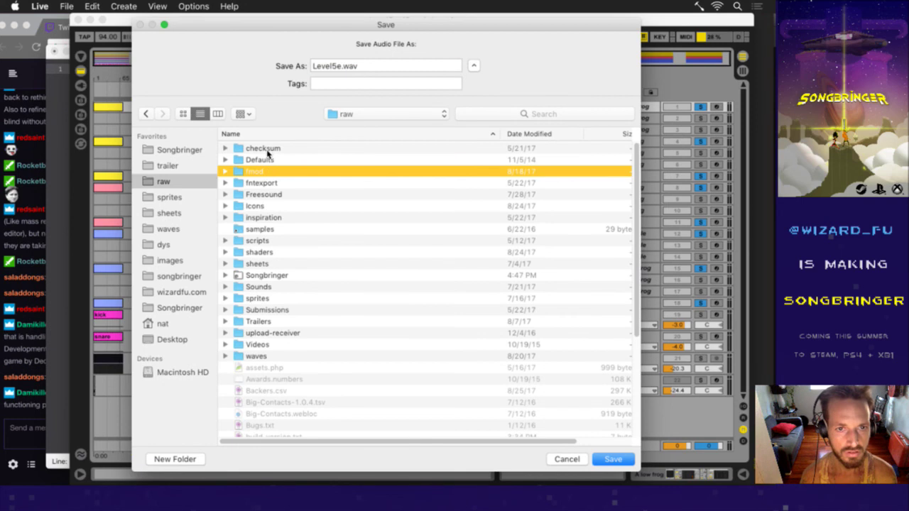
double_click(242, 176)
double_click(252, 150)
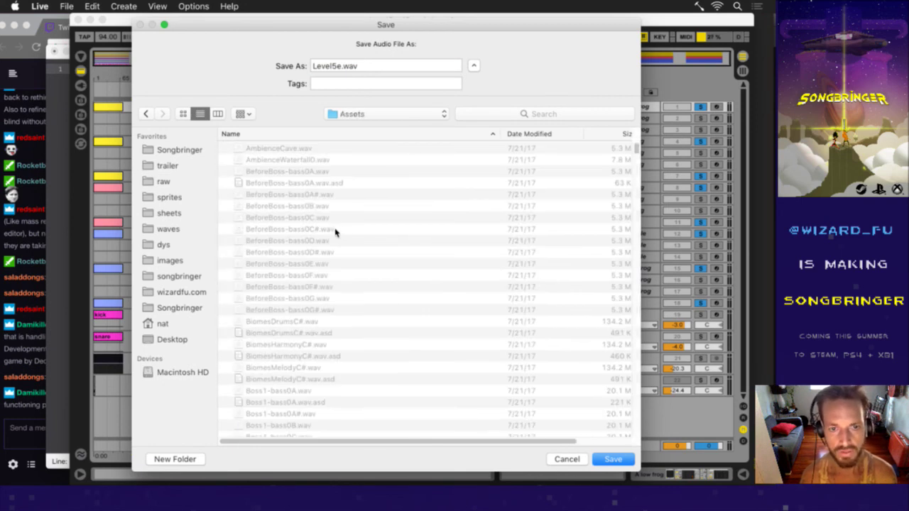
click(608, 461)
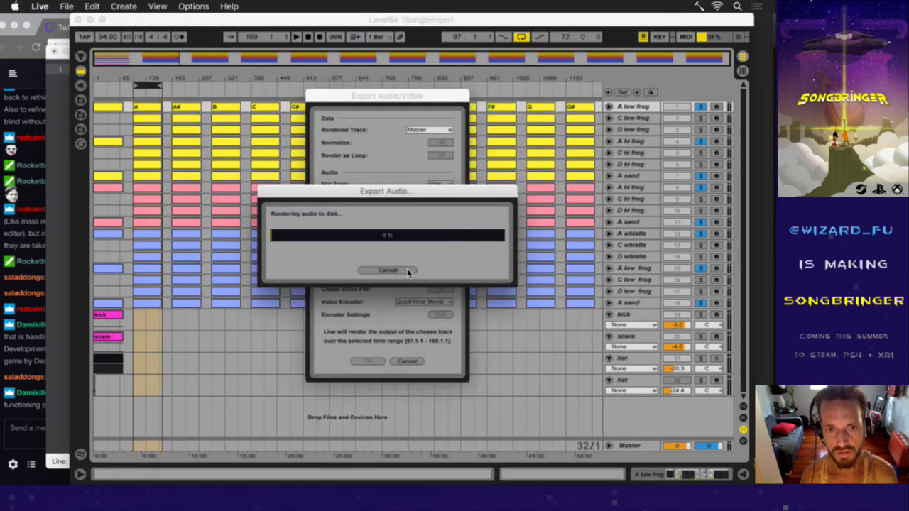
click(406, 270)
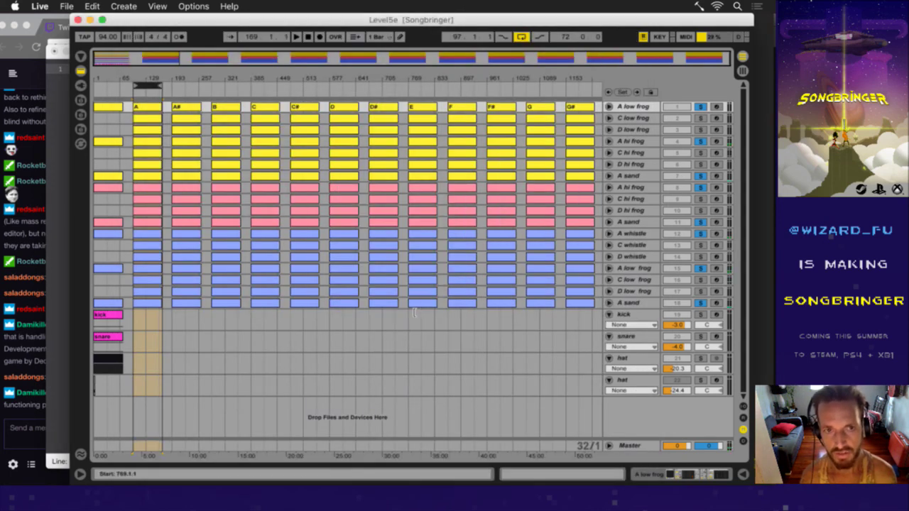
- Switch to iTerm, suspend vim and show the Songbringer repository's status with gs
key(super+Tab)
key(super+Tab)
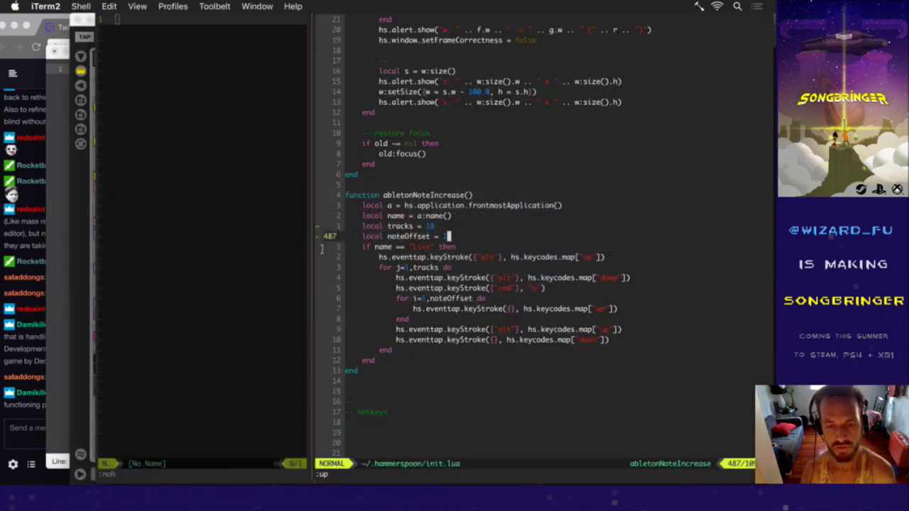
key(ctrl+z)
text(gs)
key(Return)
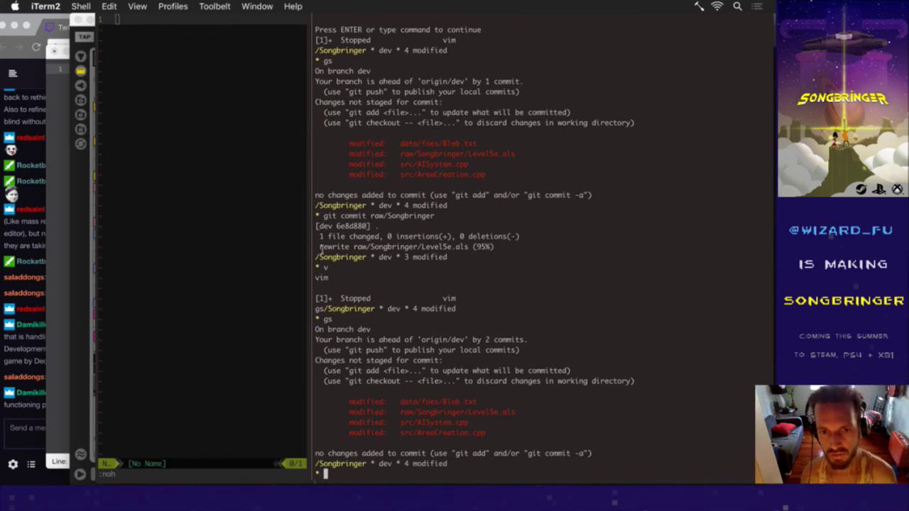
- Recall and run the git commit command for raw/Songbringer
text(gi)
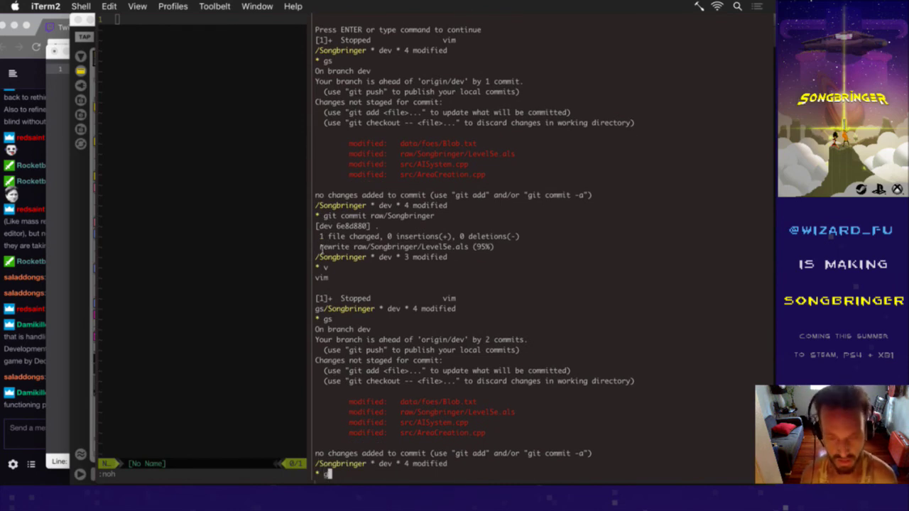
key(BackSpace)
key(BackSpace)
key(Up)
key(Up)
key(Up)
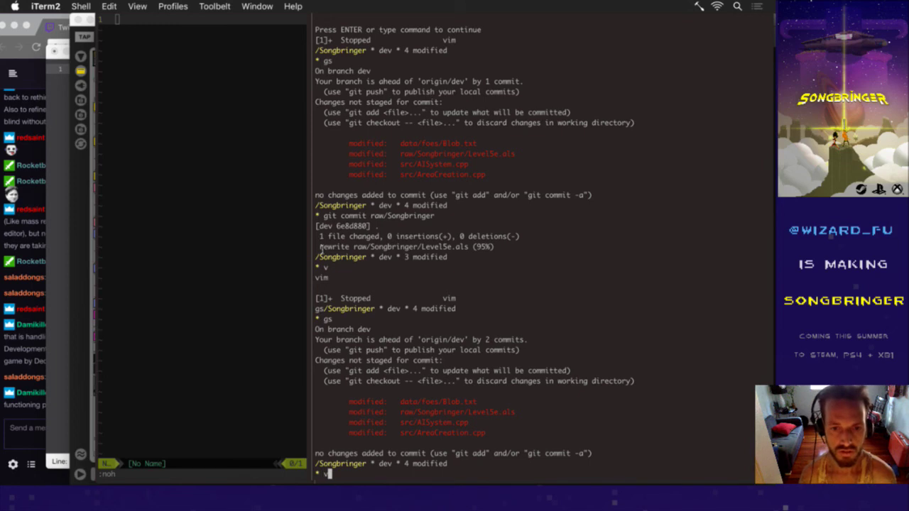
key(Return)
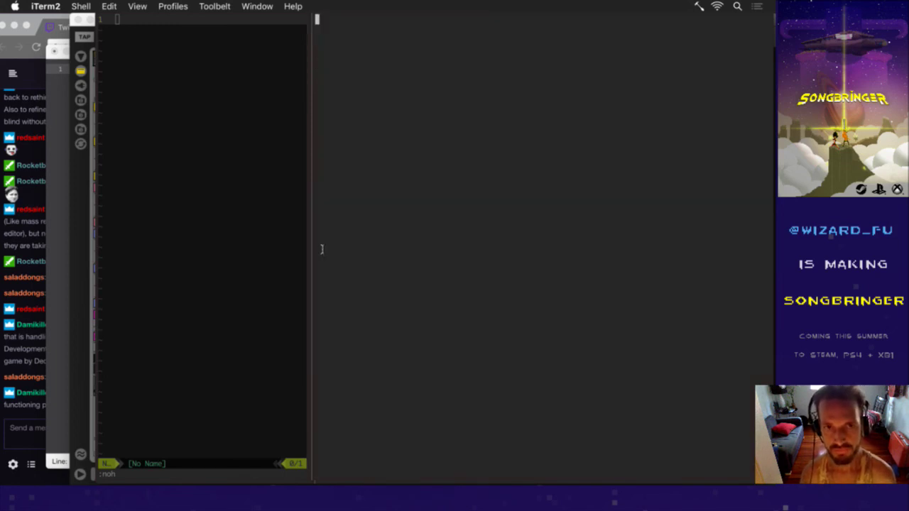
- Enter "Make l5 music procedural" as the commit message, save it and quit the editor to finish the commit
key(i)
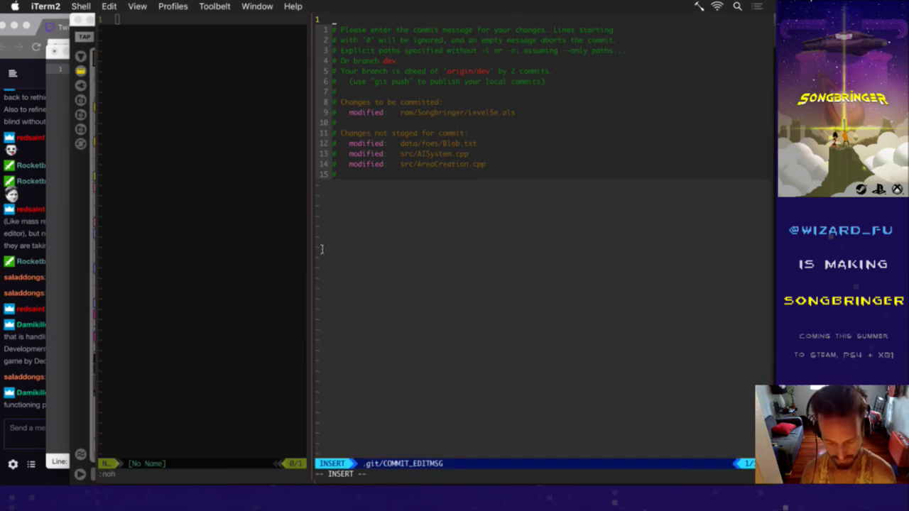
text(Mo)
text(ke )
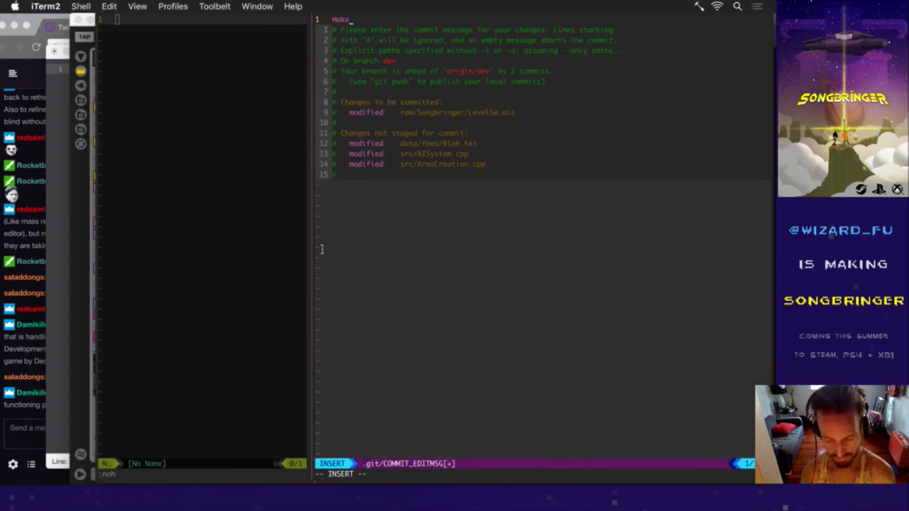
text(l5 music)
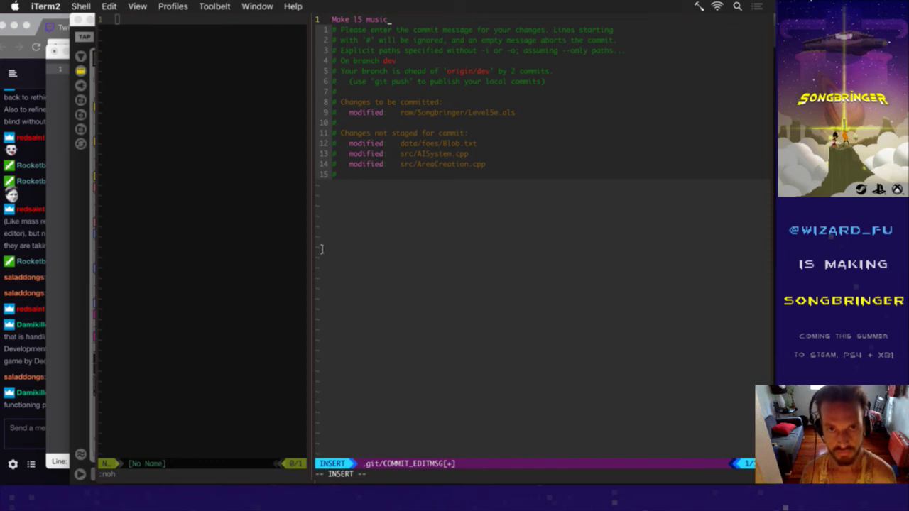
text( procedural)
key(Escape)
text(:w)
key(Return)
text(:q)
key(Return)
- Switch to TextMate and copy the selected "L5-mel0" text
key(super+Tab)
key(super+Tab)
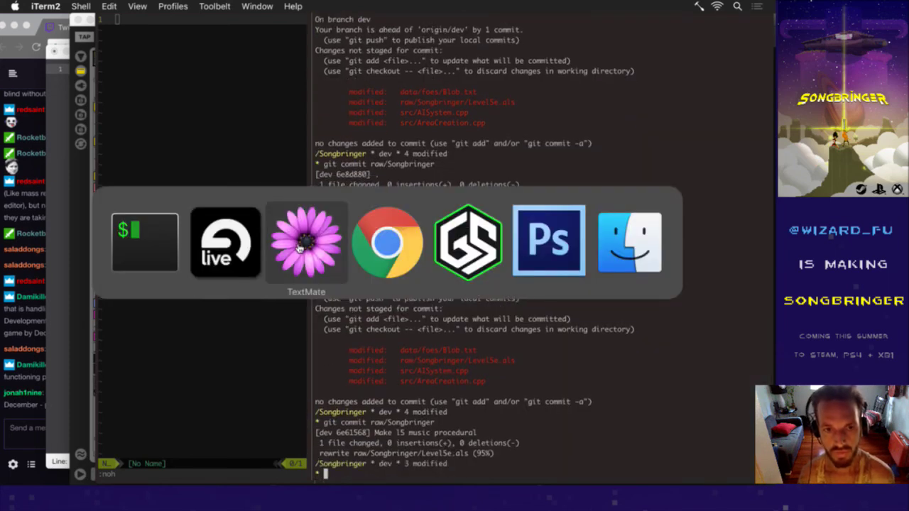
click(299, 248)
key(super+c)
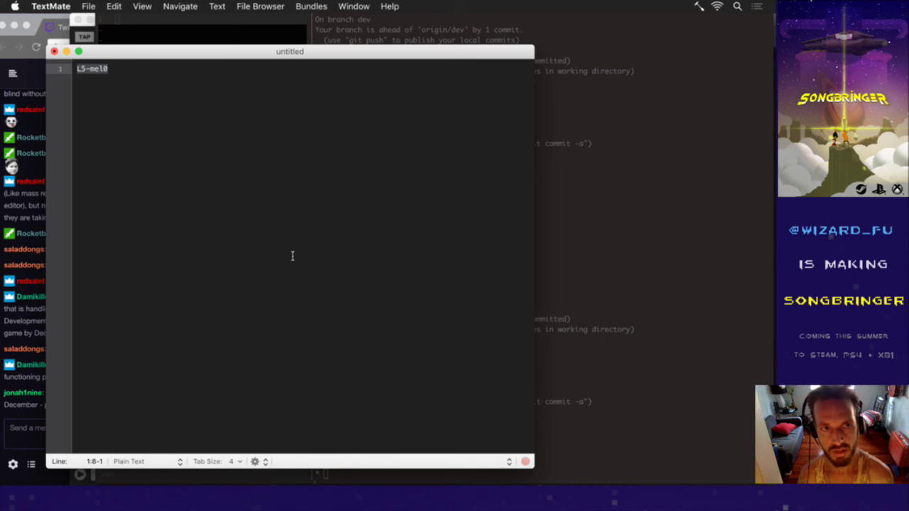
- Return to Live and render the Master output of the A section (97.1.1 to 169.1.1) to disk
key(super+Tab)
key(super+Tab)
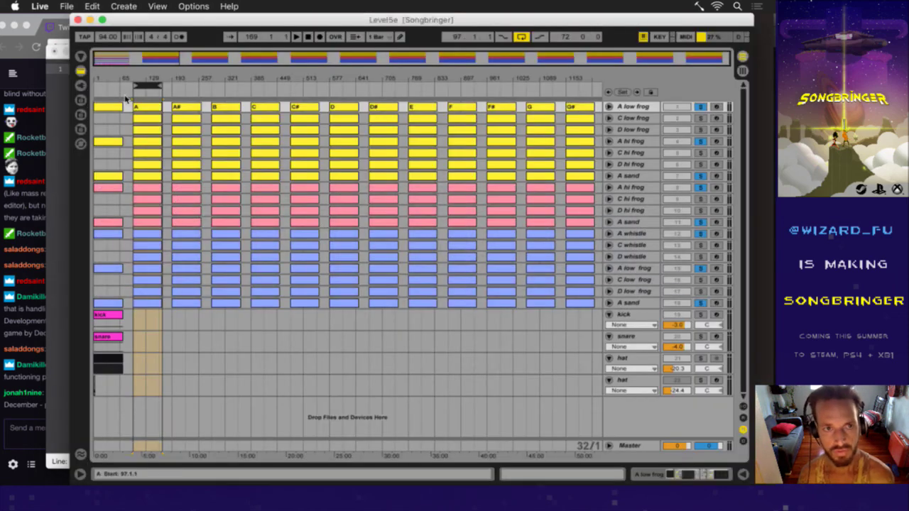
click(66, 5)
click(214, 20)
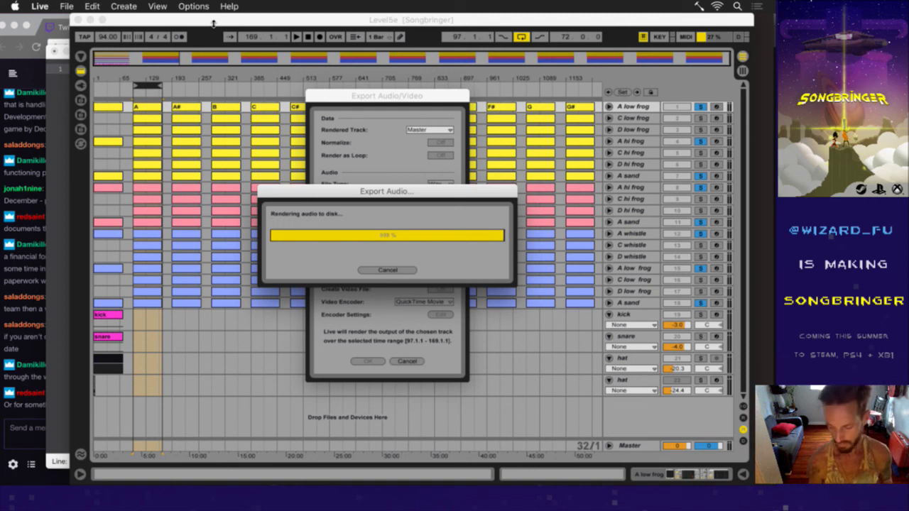
- Render the Master output of the A# section (193.1.1 to 265.1.1) as L5-mel0A#.wav in the Assets folder
key(Tab)
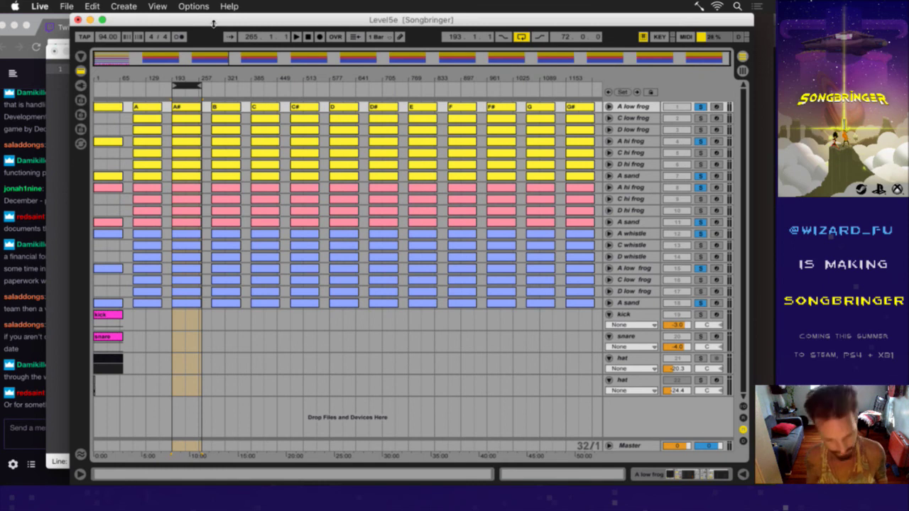
key(Tab)
key(Tab)
key(super+s)
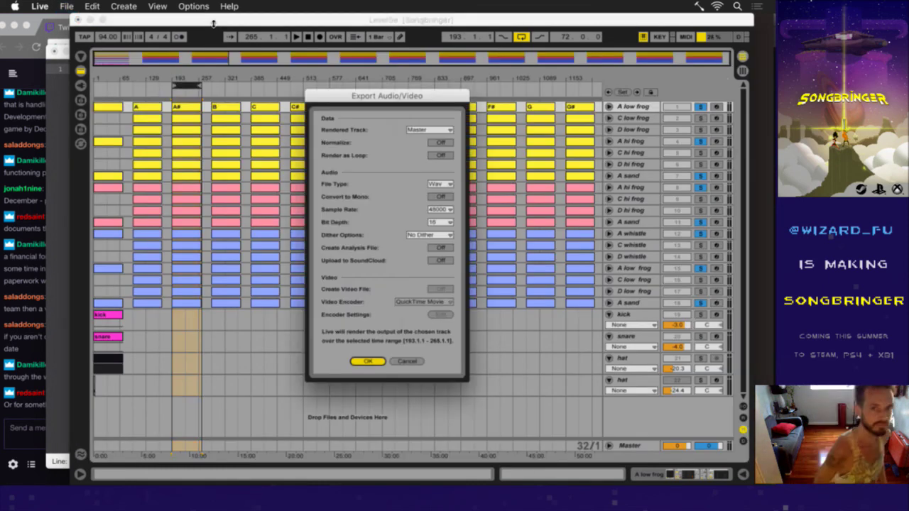
key(Return)
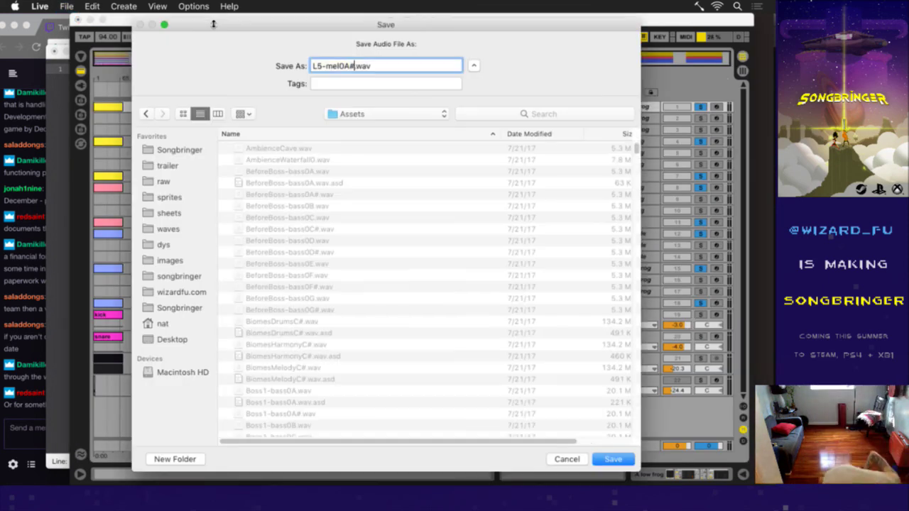
key(Return)
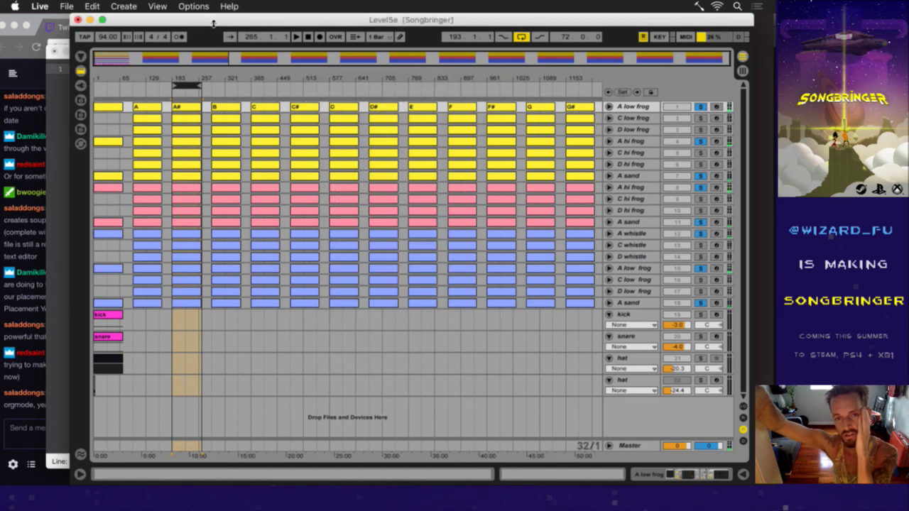
- Select the B section (289.1.1 to 361.1.1) and render its Master output as L5-mel0B
key(Right)
key(Right)
key(Right)
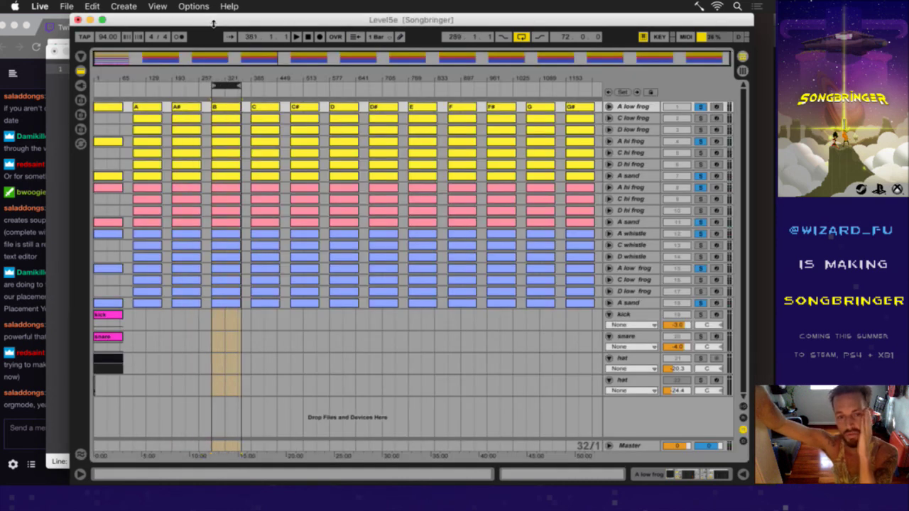
key(Tab)
key(Tab)
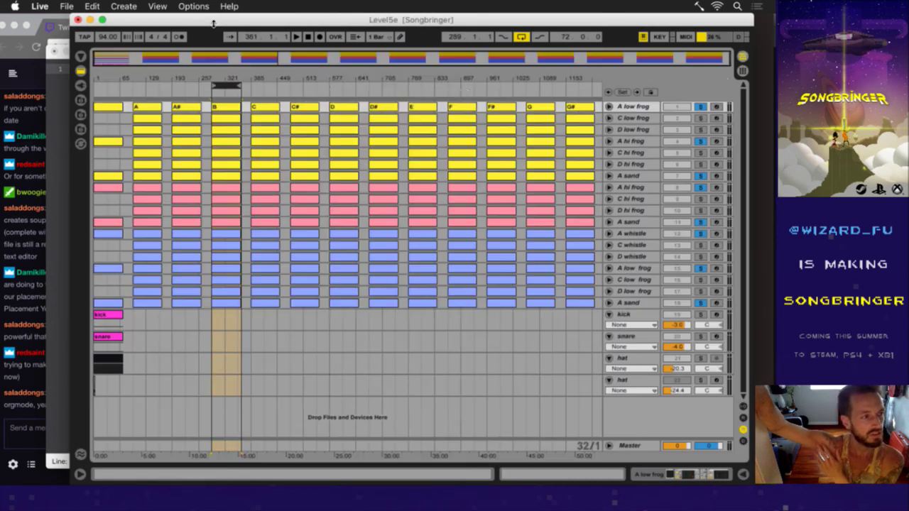
key(ctrl+shift+r)
key(Return)
text(L5-melOB)
key(Return)
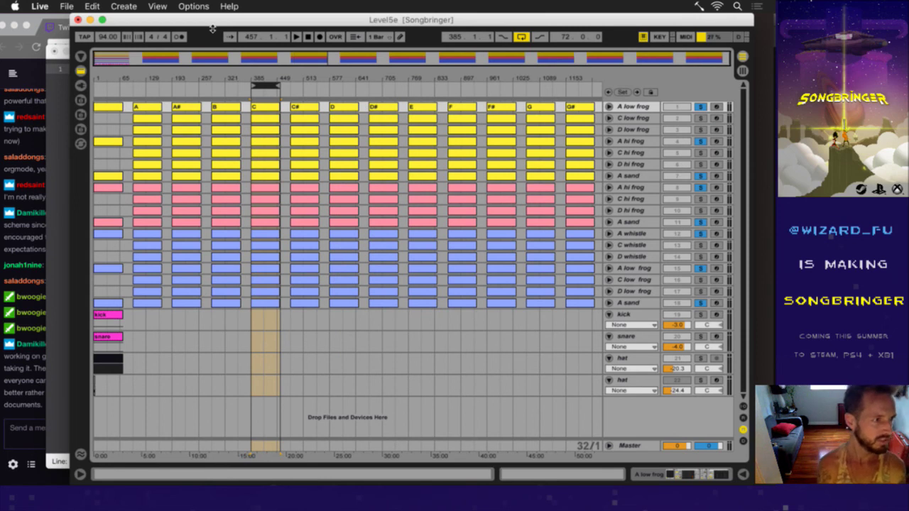
- Render the Master output of the C section (385.1.1 to 457.1.1) as a WAV file with its own name
key(super+shift+r)
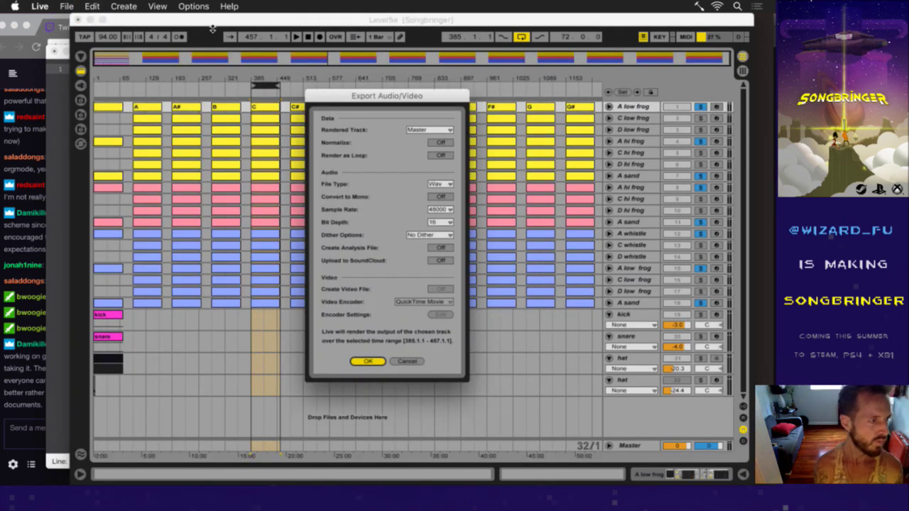
key(Return)
text(LS-new09)
key(Return)
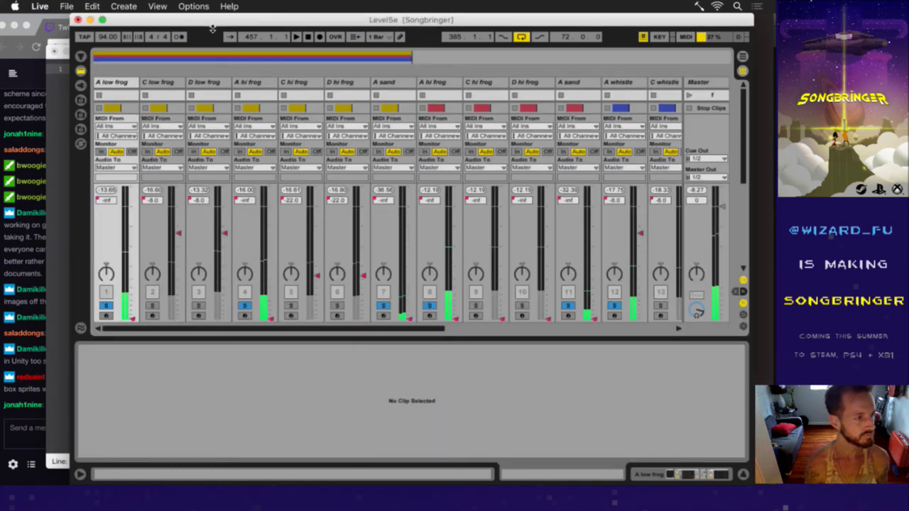
- Select the C# section (481.1.1 to 553.1.1) and render its Master output as WAV, adding # to the file name
key(Right)
key(Right)
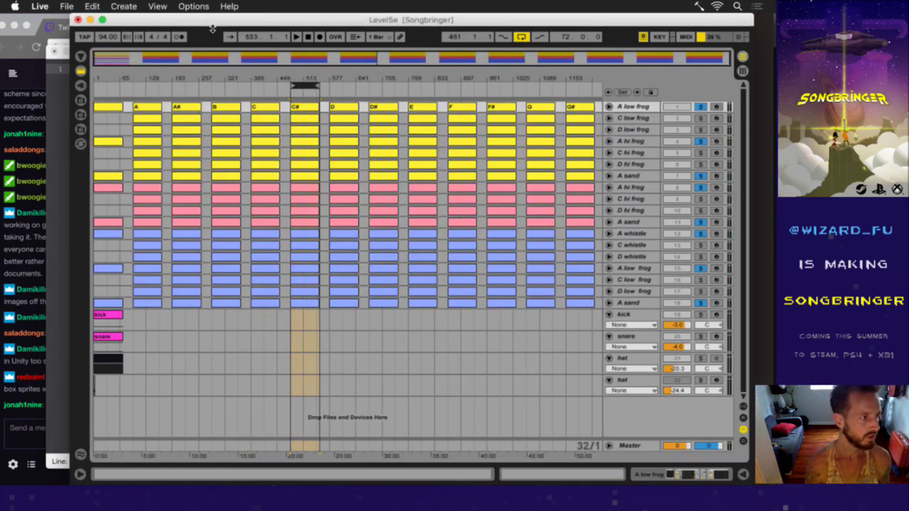
key(super+shift+r)
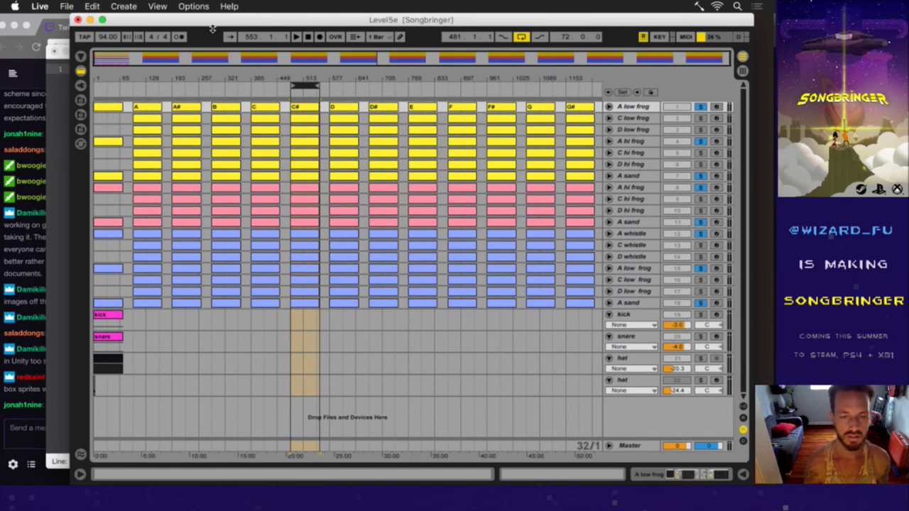
key(Return)
key(Right)
text(#)
key(Return)
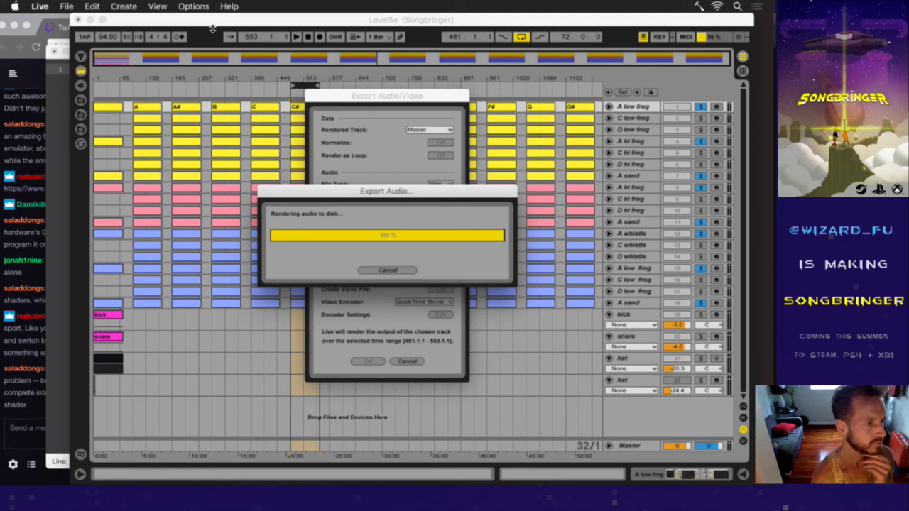
- Select the D section (577.1.1 to 649.1.1) and render its Master output as a WAV file
key(Right)
key(Right)
key(Right)
key(Right)
key(Right)
key(Right)
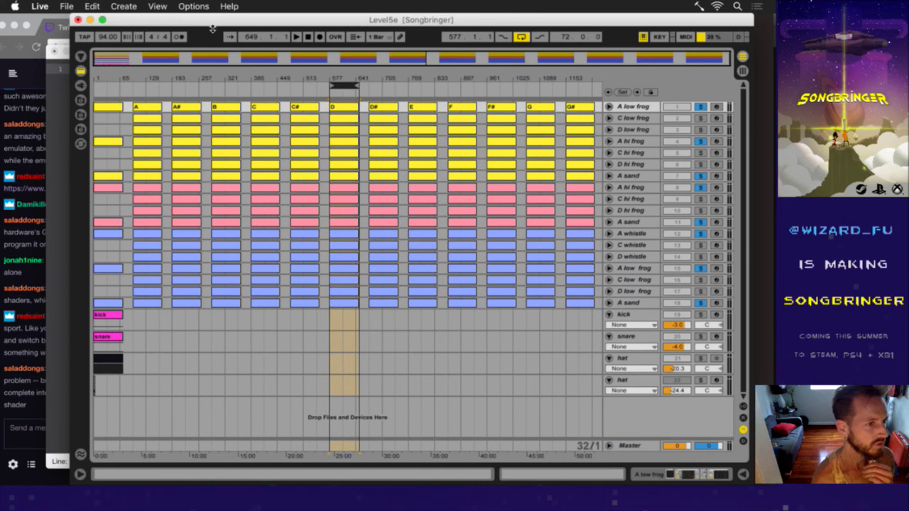
key(super+shift+r)
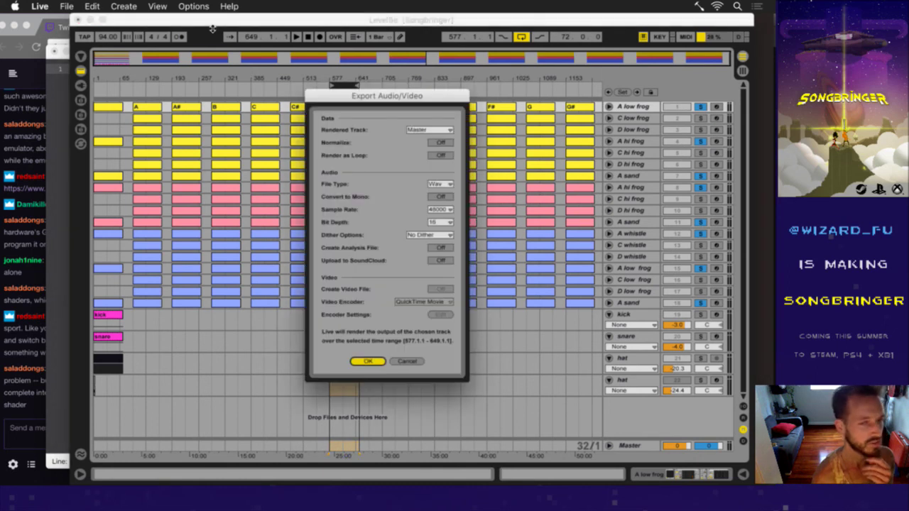
key(Return)
key(Return)
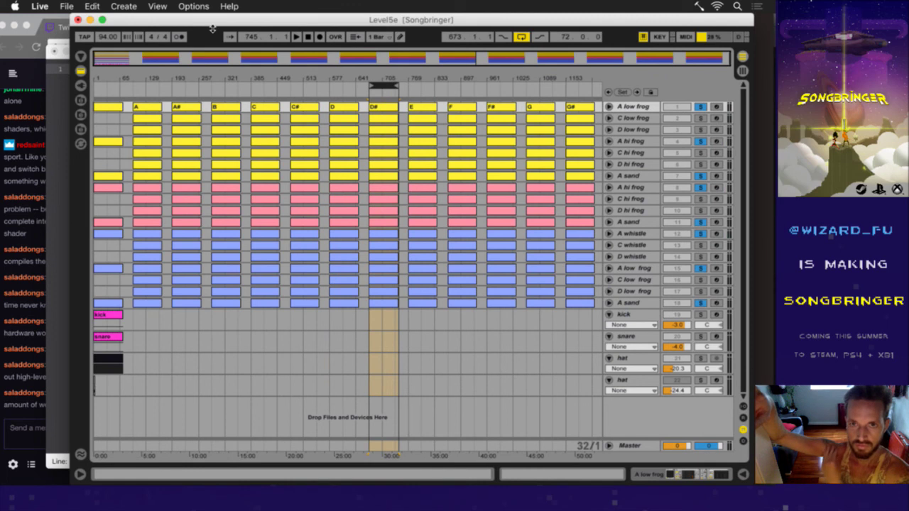
- Render the Master output of the D# section (673.1.1 to 745.1.1) as a WAV file
key(super+shift+r)
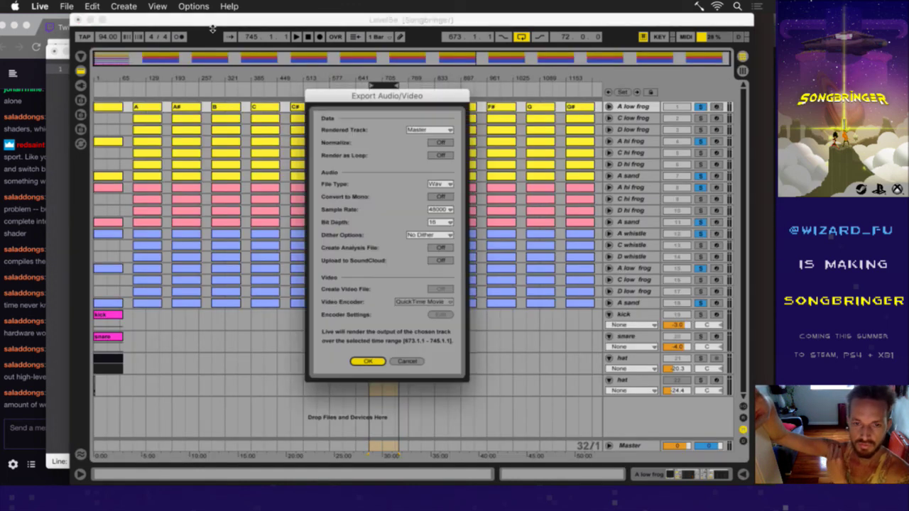
key(Return)
key(Return)
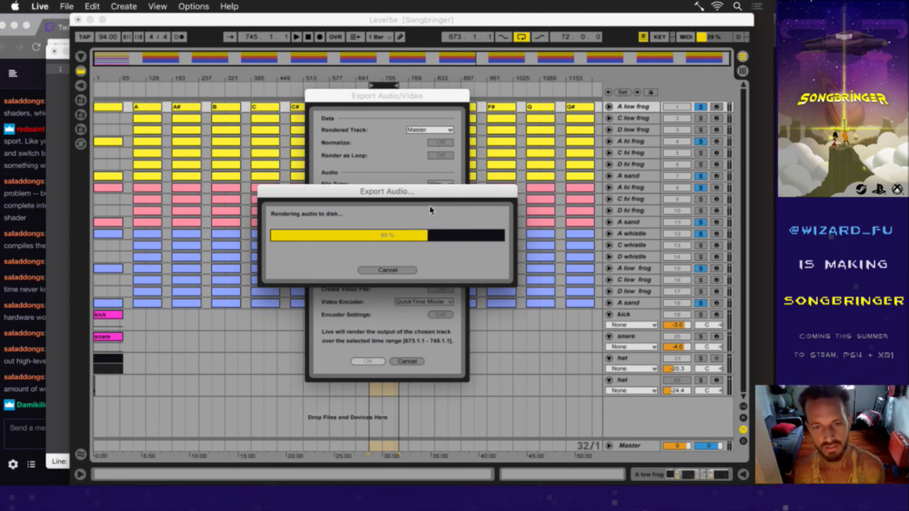
key(F11)
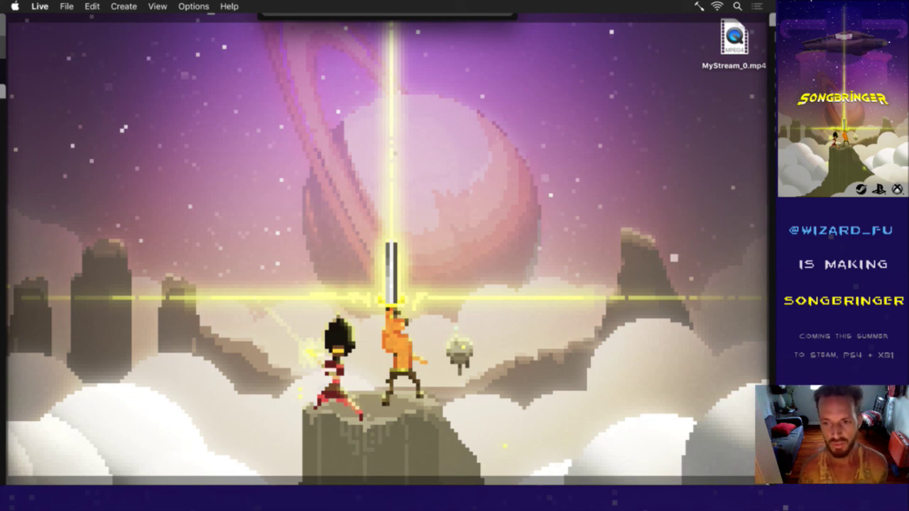
key(F11)
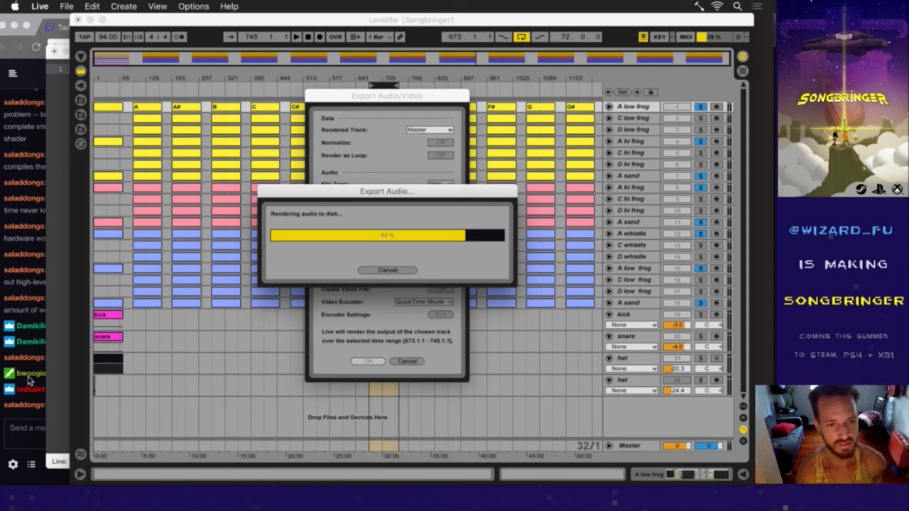
- Post the BCWarrior emote in the Twitch chat in Chrome
click(25, 430)
text(BCWarrior)
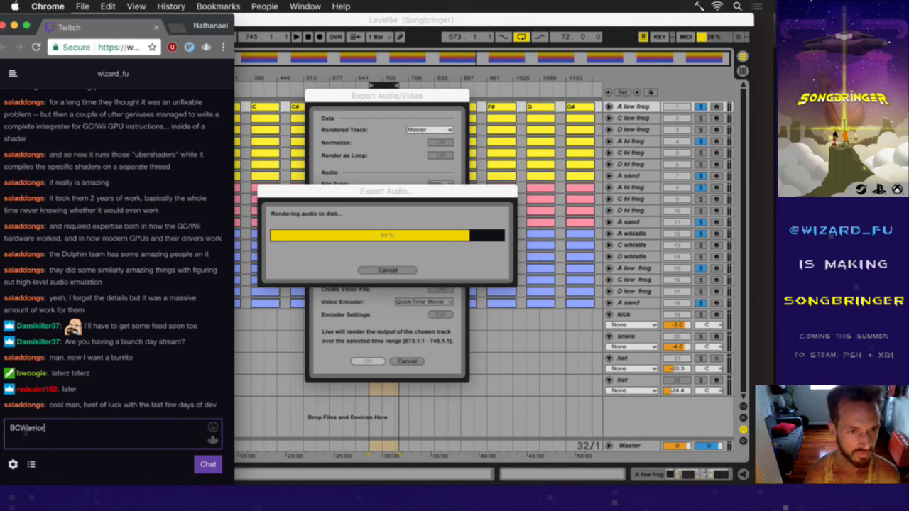
key(Return)
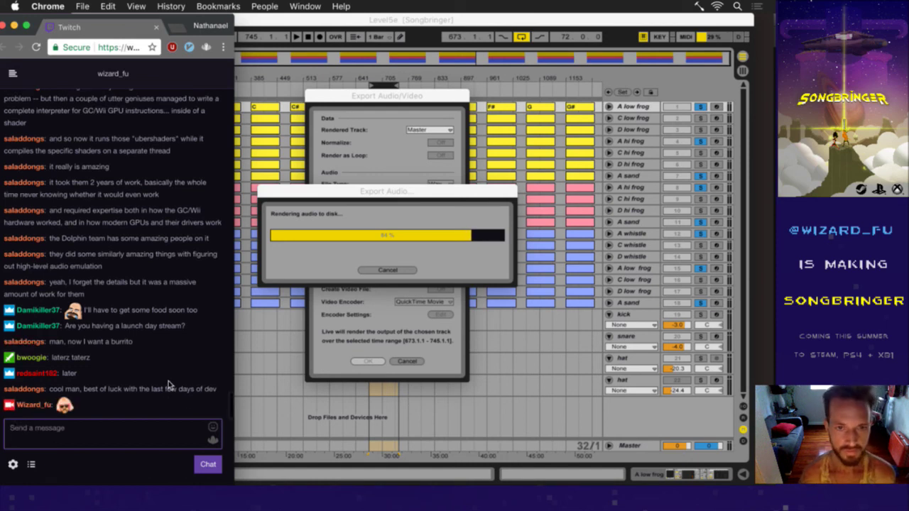
- Switch to Gameshow and open Launchpad
key(super+Tab)
key(super+Tab)
key(super+Tab)
key(super+Tab)
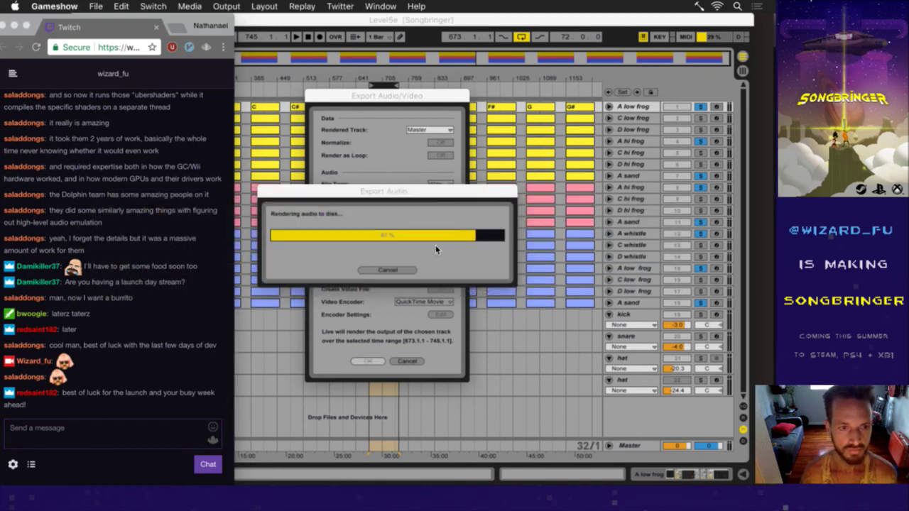
key(F4)
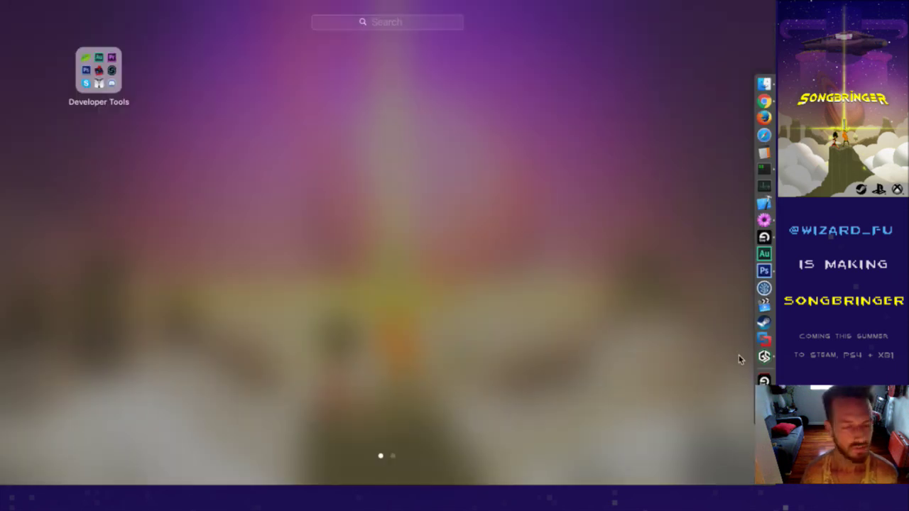